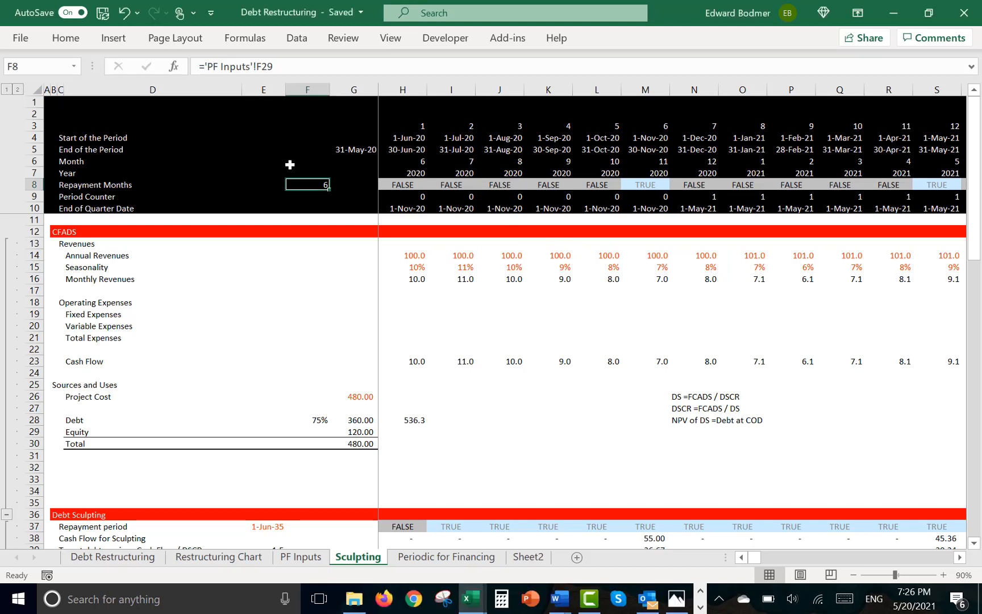
Examine the start-of-period dates along the monthly timeline of the Sculpting sheet
{"action": "key", "text": "Up"}
{"action": "key", "text": "Up"}
{"action": "key", "text": "Up"}
{"action": "key", "text": "Up"}
{"action": "key", "text": "Right"}
{"action": "key", "text": "Right"}
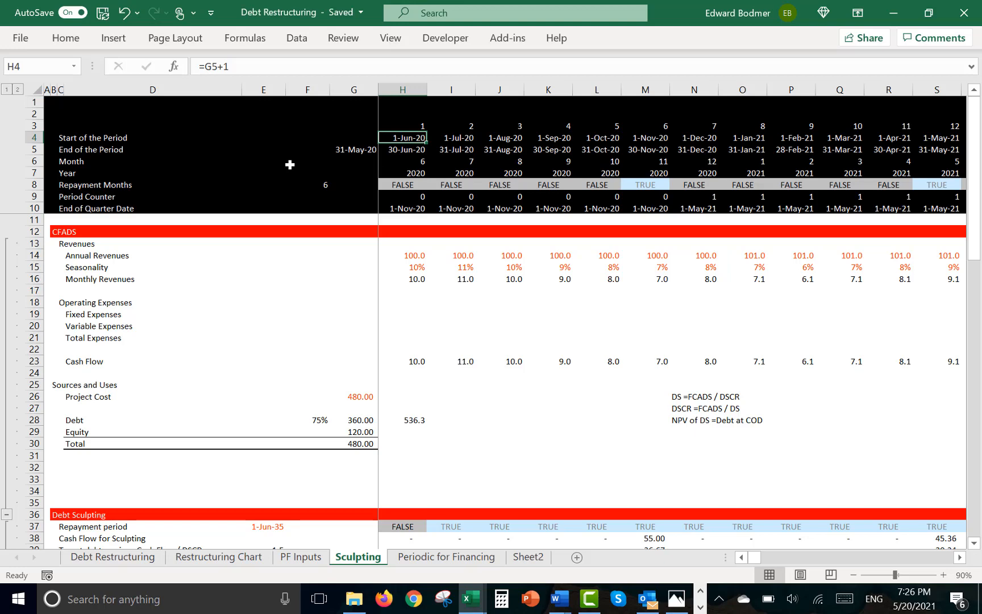
{"action": "key", "text": "Right"}
{"action": "key", "text": "Right"}
{"action": "key", "text": "Right"}
{"action": "key", "text": "Right"}
{"action": "key", "text": "Right"}
{"action": "key", "text": "Right"}
{"action": "key", "text": "Right"}
{"action": "key", "text": "Right"}
{"action": "key", "text": "Right"}
{"action": "key", "text": "Right"}
{"action": "key", "text": "Right"}
{"action": "key", "text": "Right"}
{"action": "key", "text": "Right"}
{"action": "key", "text": "Right"}
{"action": "key", "text": "Right"}
{"action": "key", "text": "Right"}
{"action": "key", "text": "Right"}
{"action": "key", "text": "Right"}
{"action": "key", "text": "Right"}
{"action": "key", "text": "Right"}
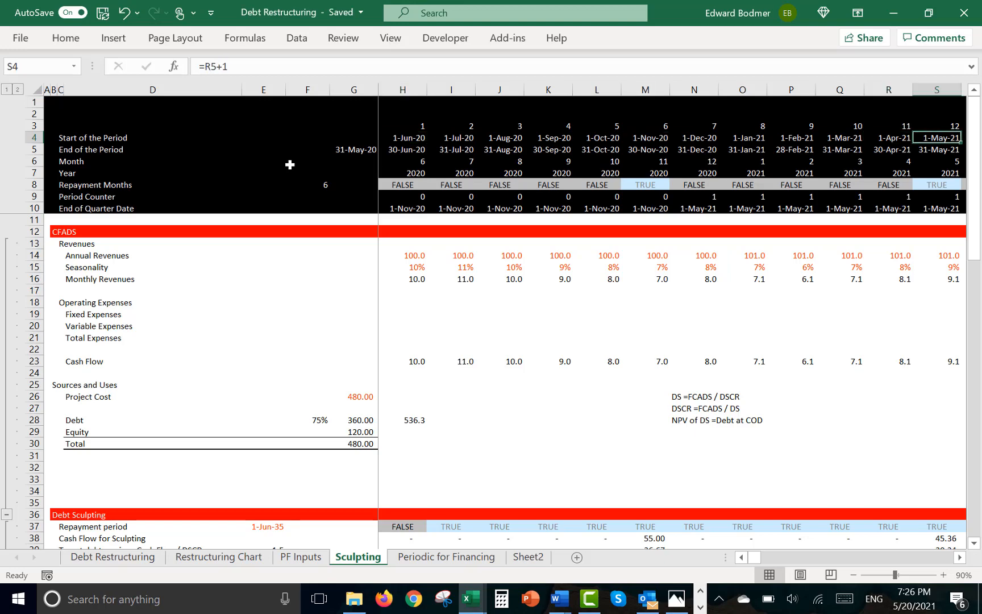
{"action": "key", "text": "ctrl+Left"}
{"action": "key", "text": "Left"}
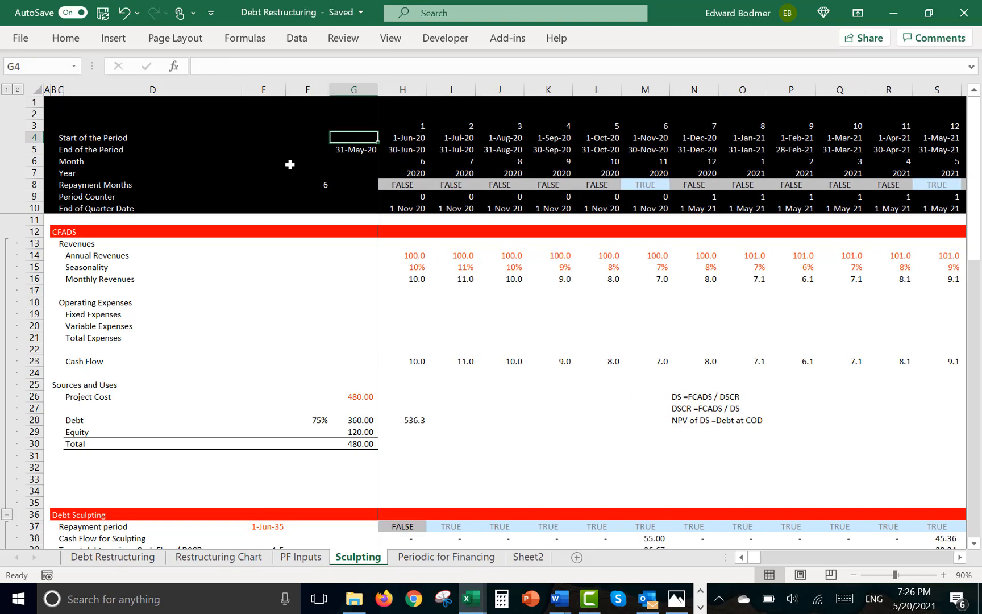
Inspect the second month's start-date formula and the period numbers through to the last timeline column
{"action": "key", "text": "Right"}
{"action": "key", "text": "Right"}
{"action": "key", "text": "F2"}
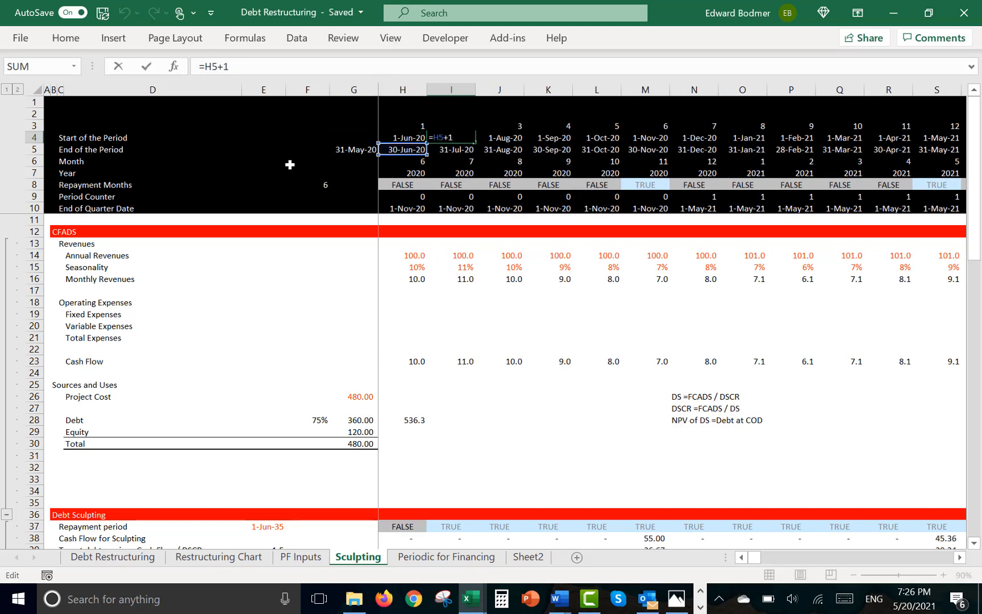
{"action": "key", "text": "Escape"}
{"action": "key", "text": "Up"}
{"action": "key", "text": "Left"}
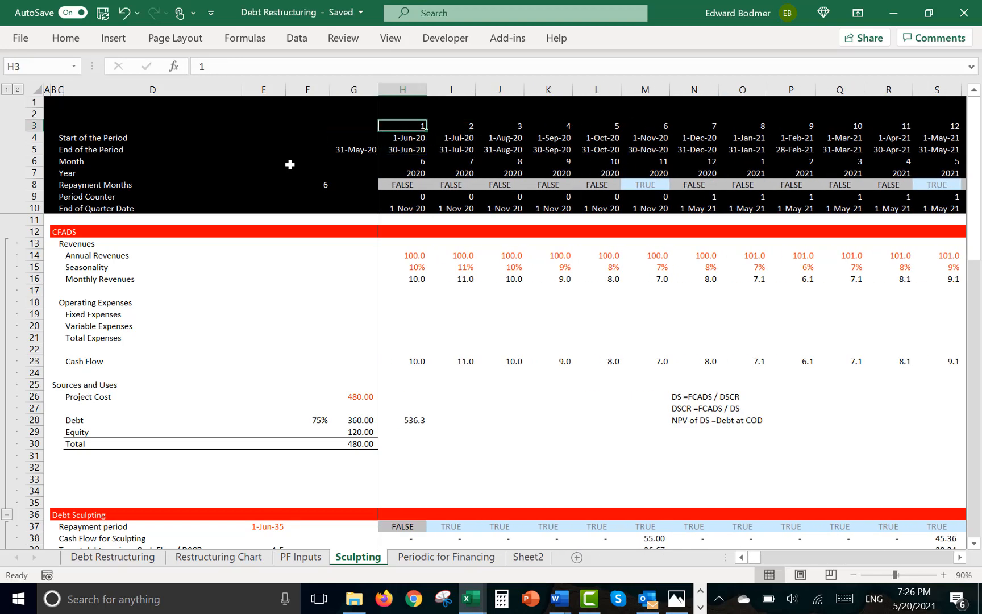
{"action": "key", "text": "ctrl+Right"}
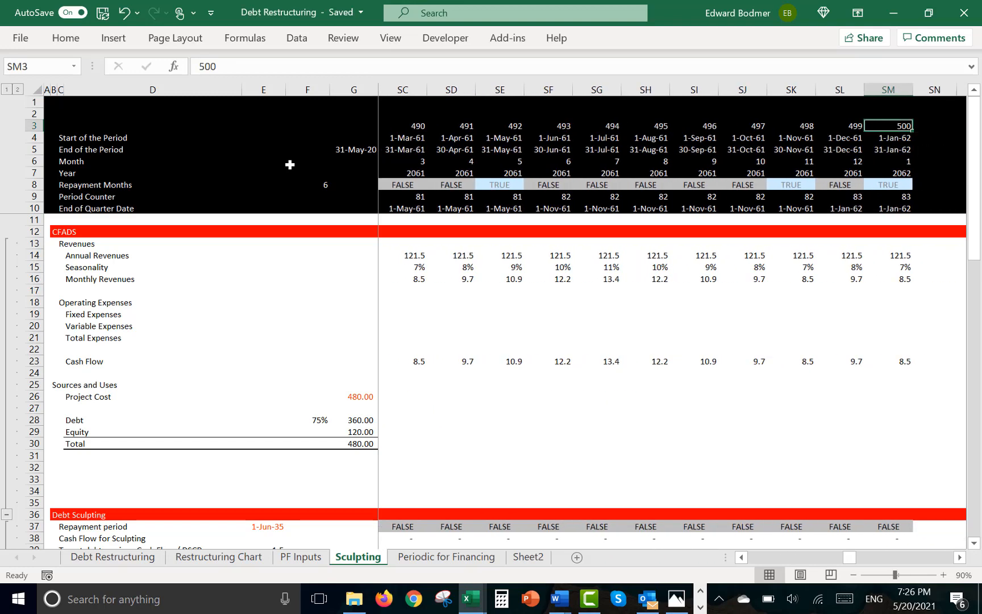
{"action": "key", "text": "ctrl+Left"}
{"action": "key", "text": "Left"}
{"action": "key", "text": "ctrl+Left"}
{"action": "key", "text": "Down"}
{"action": "key", "text": "Down"}
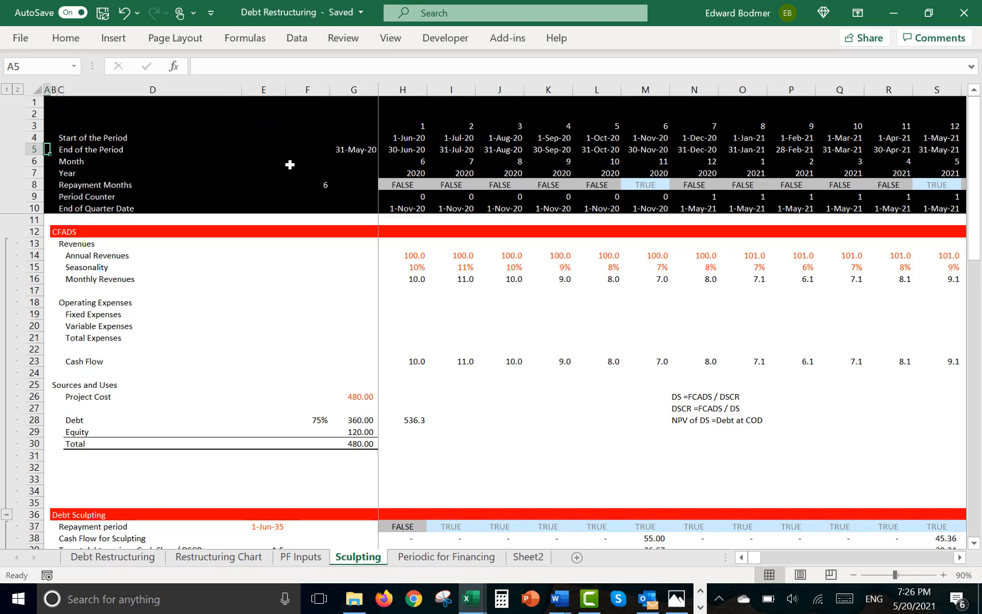
Narrow columns A to C on the PF Inputs sheet so they act as slim indent columns
{"action": "key", "text": "ctrl+Page_Up"}
{"action": "key", "text": "Up"}
{"action": "key", "text": "Up"}
{"action": "key", "text": "Up"}
{"action": "key", "text": "Up"}
{"action": "key", "text": "Up"}
{"action": "key", "text": "Up"}
{"action": "key", "text": "Up"}
{"action": "key", "text": "Up"}
{"action": "key", "text": "Up"}
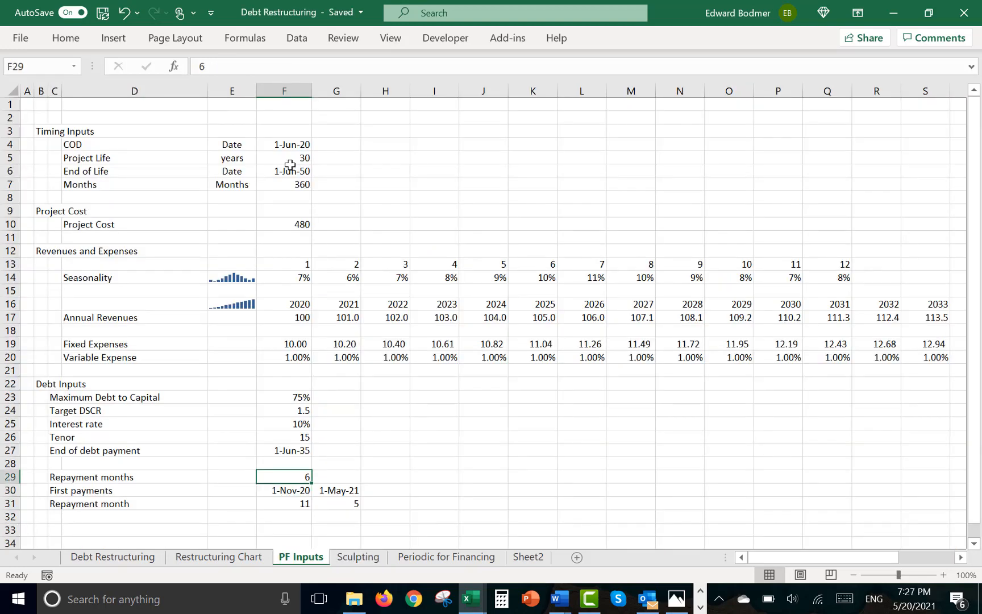
{"action": "left_click", "coordinate": [51, 87]}
{"action": "left_click_drag", "start_coordinate": [48, 86], "coordinate": [26, 89]}
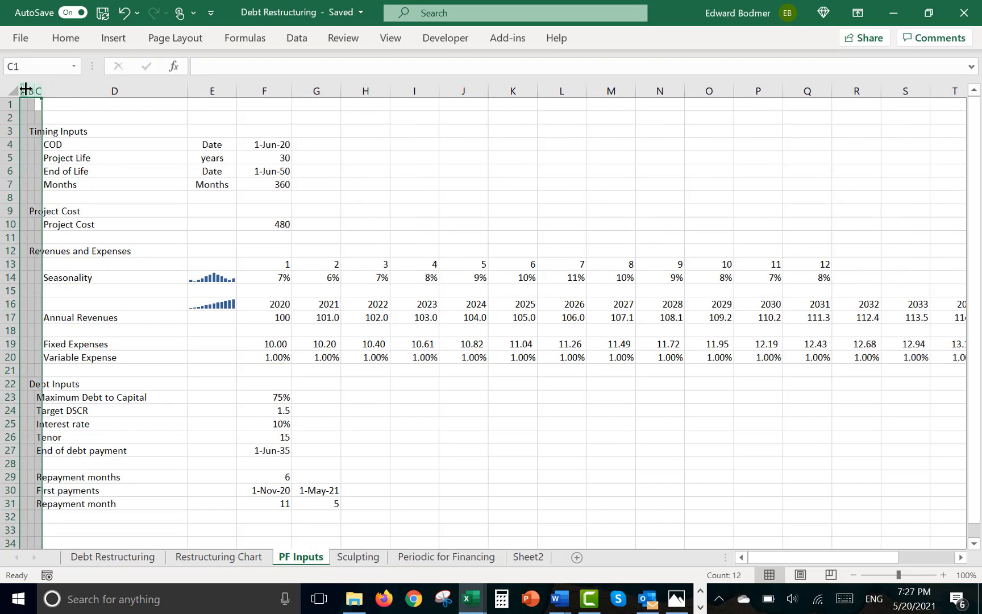
Try colouring the PF Inputs sheet with the top-row dashboard colour applied, and reset the formatting
{"action": "key", "text": "ctrl+alt+c"}
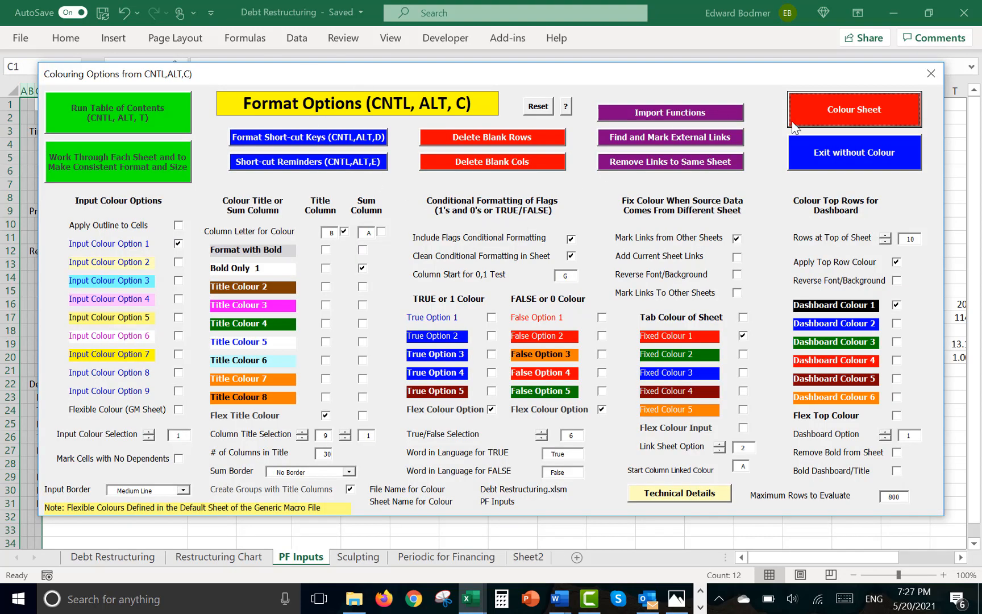
{"action": "left_click", "coordinate": [827, 118]}
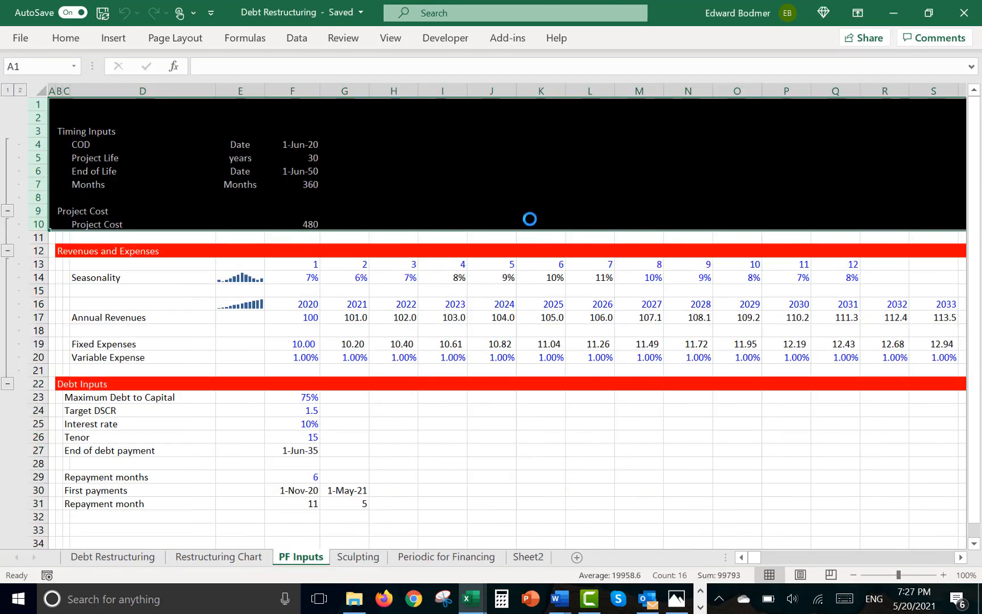
{"action": "key", "text": "ctrl+alt+c"}
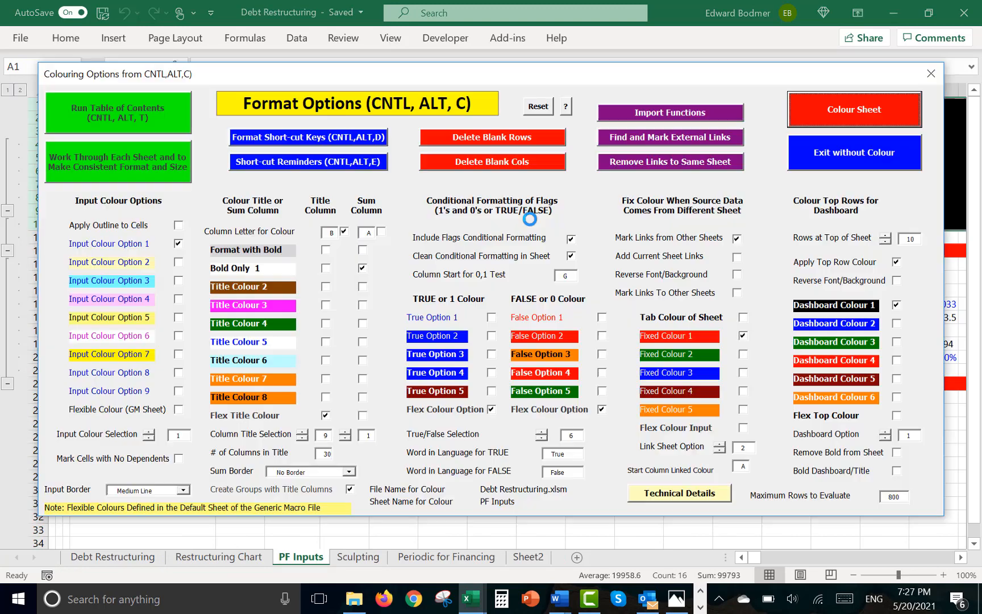
{"action": "left_click", "coordinate": [541, 113]}
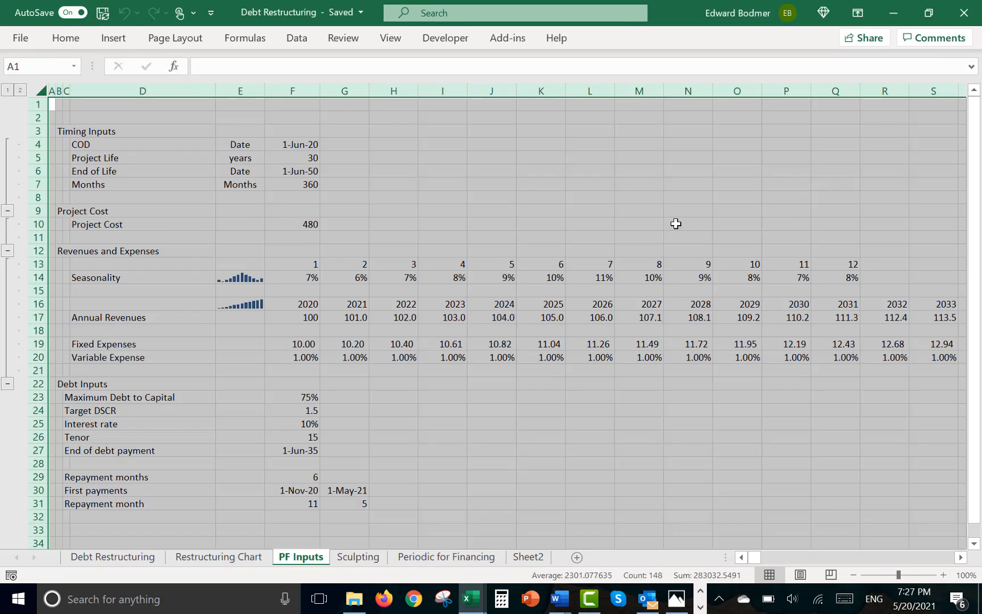
Colour the PF Inputs sheet with the top row colour option off, and hide the gridlines
{"action": "key", "text": "ctrl+alt+c"}
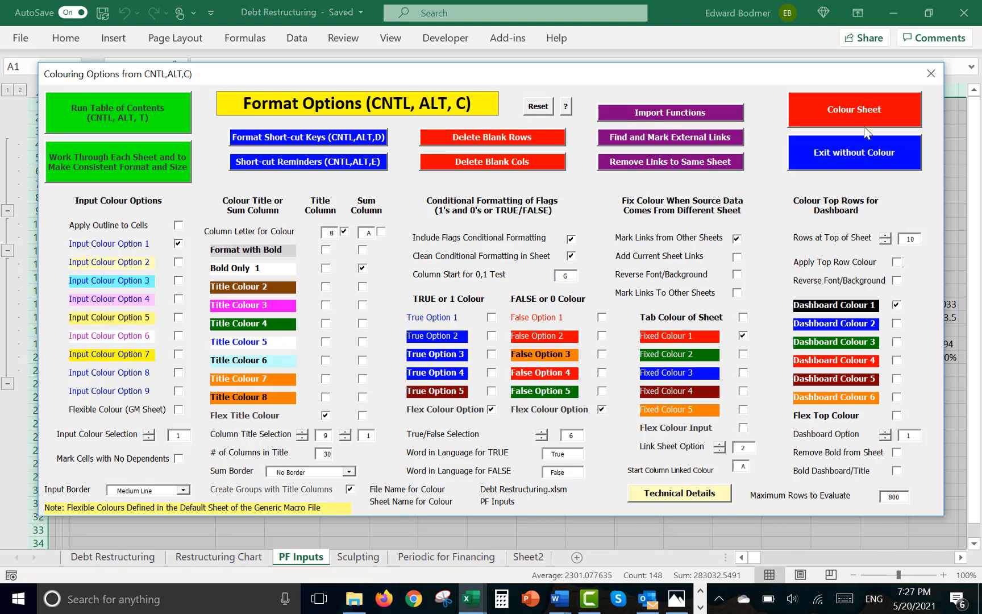
{"action": "left_click", "coordinate": [881, 109]}
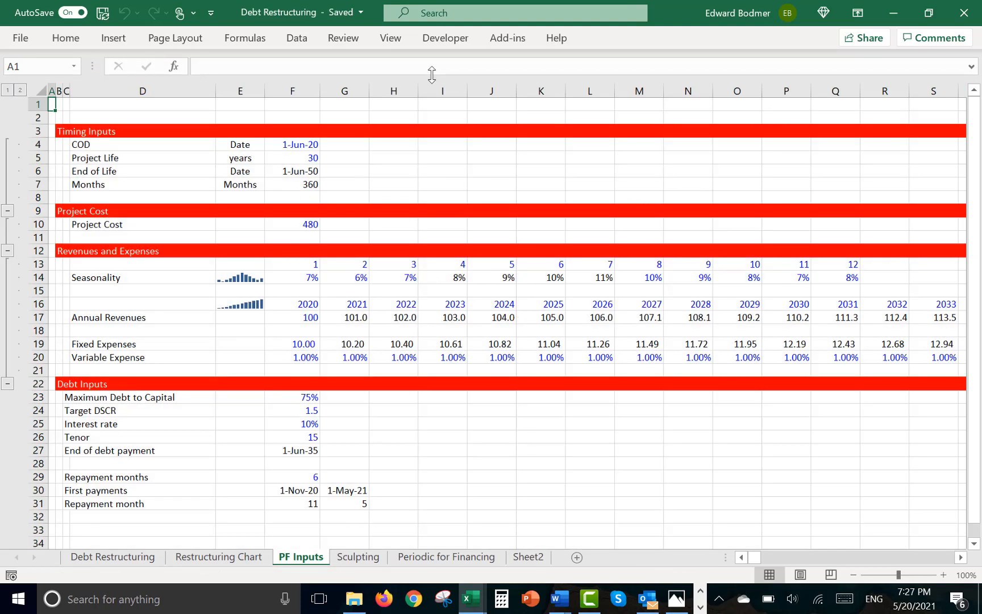
{"action": "left_click", "coordinate": [387, 41]}
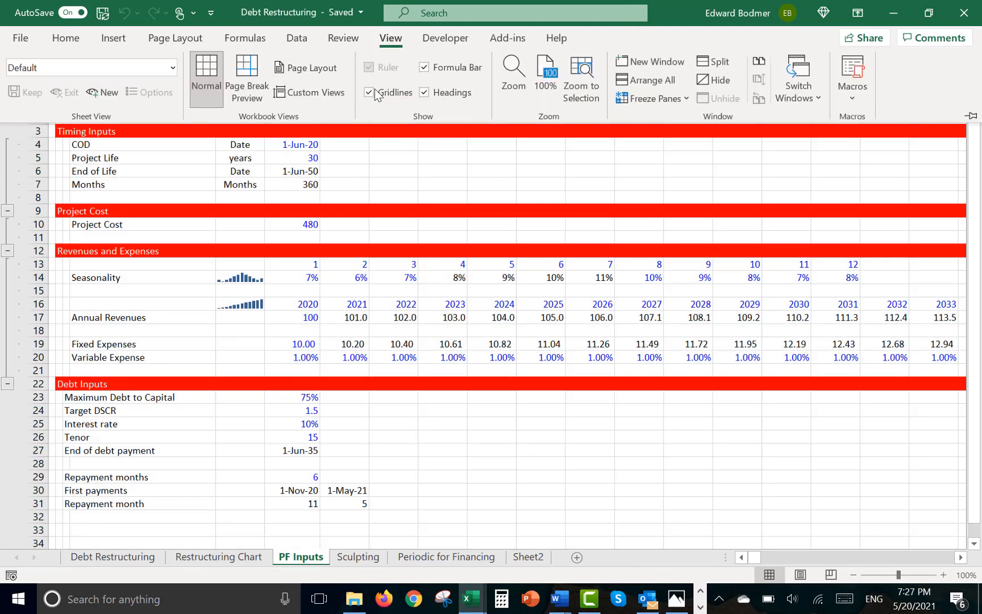
{"action": "left_click", "coordinate": [386, 92]}
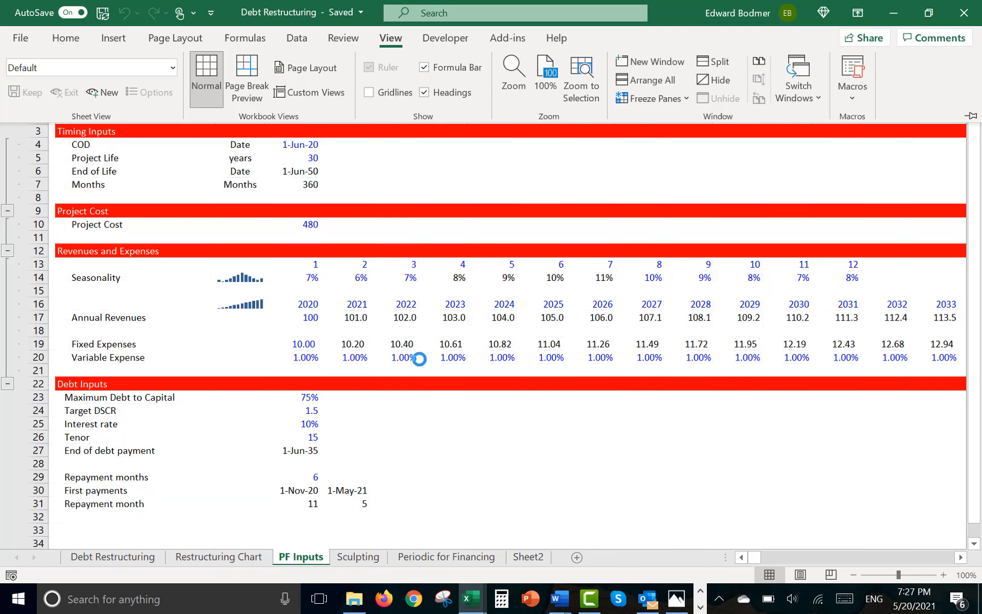
Set the number of columns in title to 10 in the format options and recolour the sheet
{"action": "key", "text": "ctrl+alt+c"}
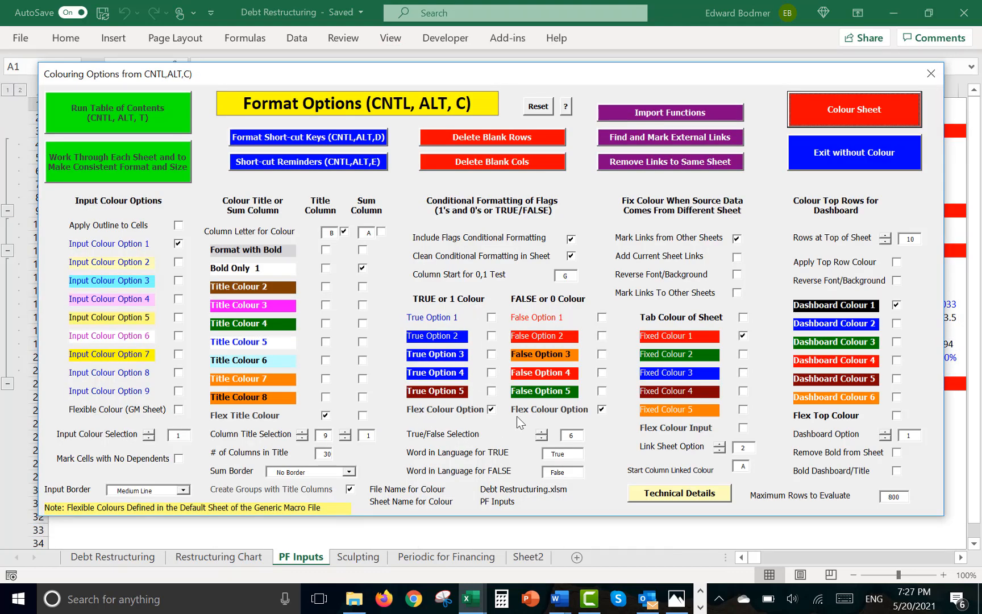
{"action": "left_click", "coordinate": [332, 453]}
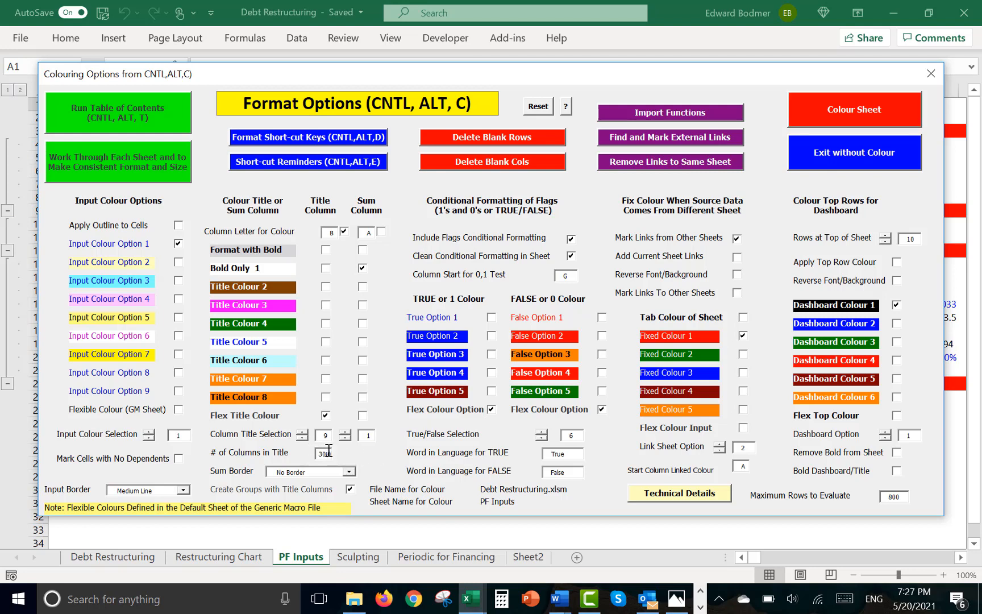
{"action": "type", "text": "0"}
{"action": "key", "text": "BackSpace"}
{"action": "type", "text": "10"}
{"action": "left_click", "coordinate": [837, 116]}
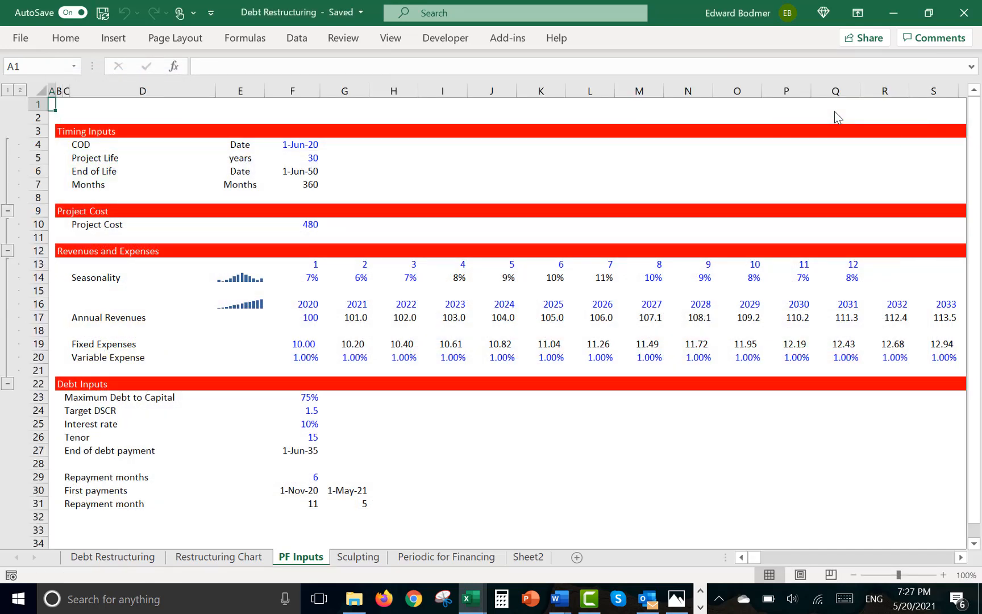
Reset the sheet's formatting and colour it again with title bars 10 columns wide
{"action": "key", "text": "ctrl+alt+c"}
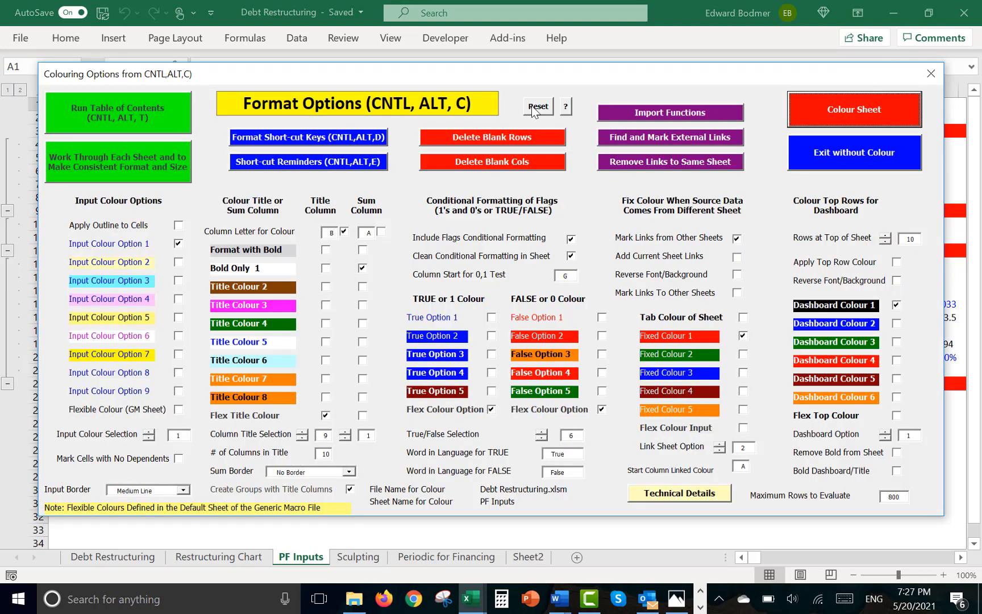
{"action": "left_click", "coordinate": [537, 107]}
{"action": "left_click", "coordinate": [836, 111]}
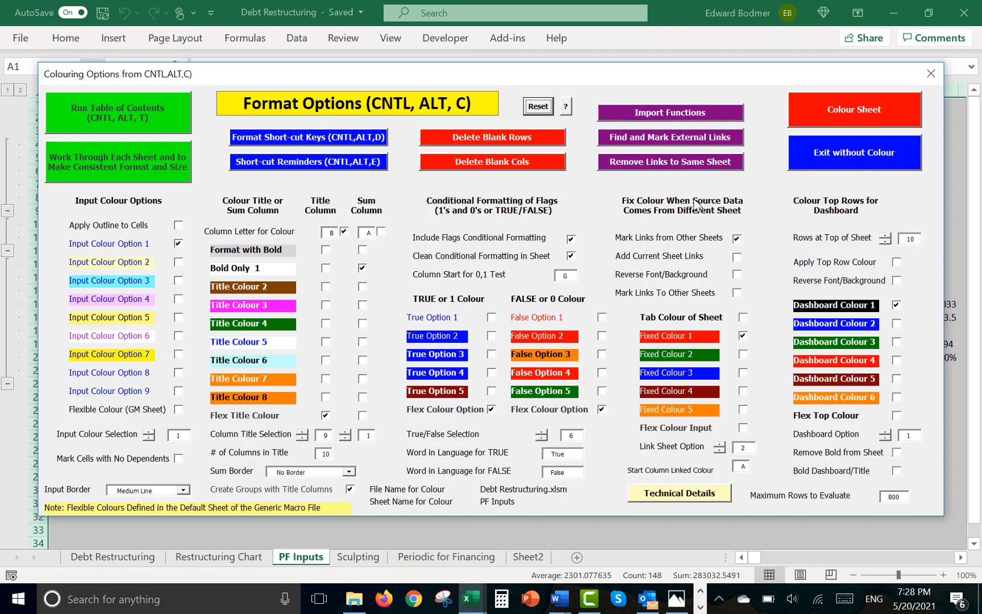
{"action": "left_click", "coordinate": [825, 114]}
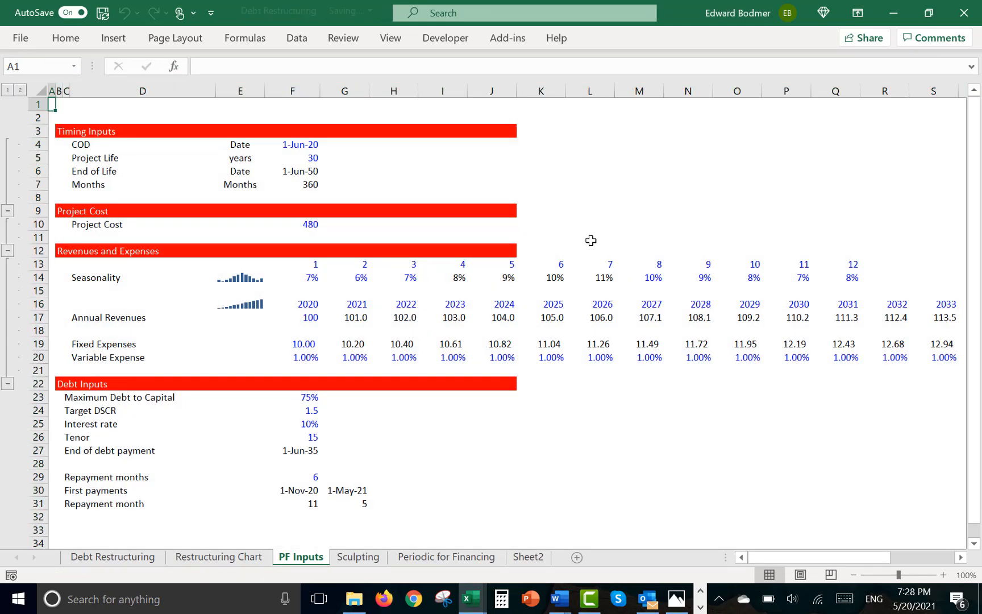
Examine the monthly seasonality percentages under Revenues and Expenses
{"action": "key", "text": "Down"}
{"action": "key", "text": "Down"}
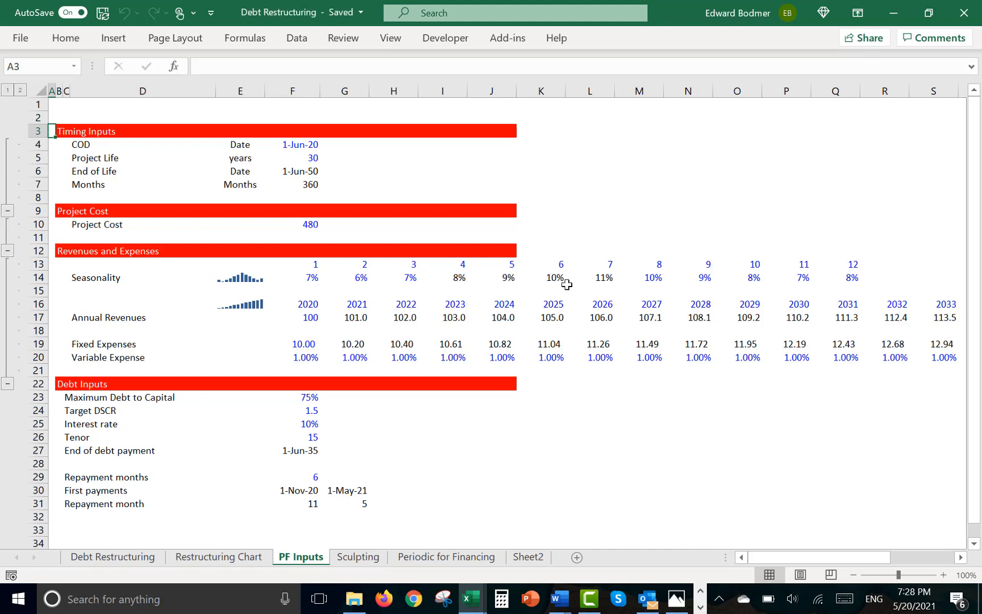
{"action": "left_click", "coordinate": [567, 284]}
{"action": "key", "text": "Left"}
{"action": "key", "text": "Left"}
{"action": "key", "text": "Left"}
{"action": "key", "text": "Left"}
{"action": "key", "text": "Left"}
{"action": "key", "text": "Left"}
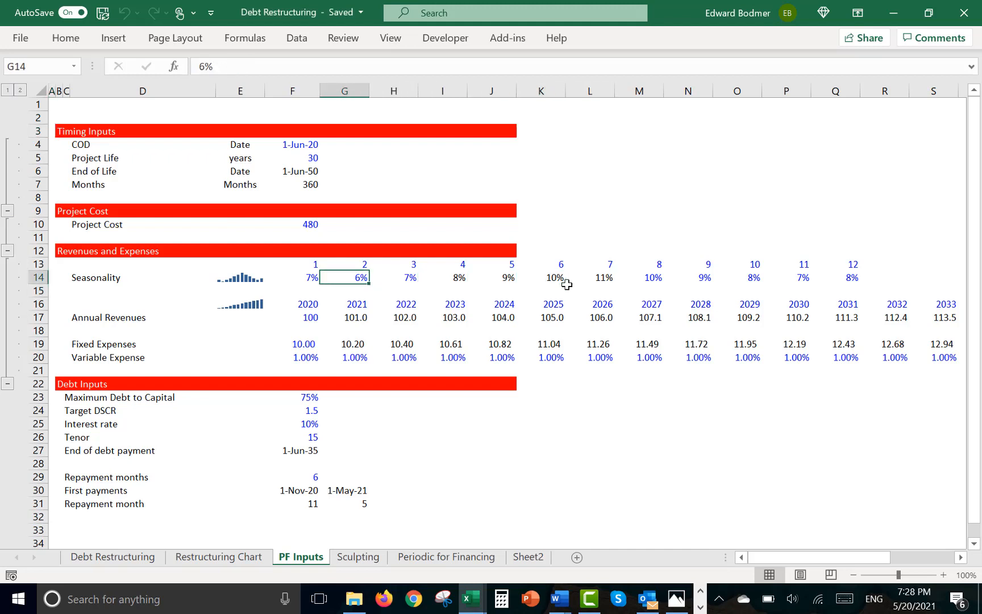
{"action": "key", "text": "Right"}
{"action": "key", "text": "Right"}
{"action": "key", "text": "Right"}
{"action": "key", "text": "Right"}
{"action": "key", "text": "Right"}
{"action": "key", "text": "Right"}
{"action": "key", "text": "Right"}
{"action": "key", "text": "Right"}
{"action": "key", "text": "Right"}
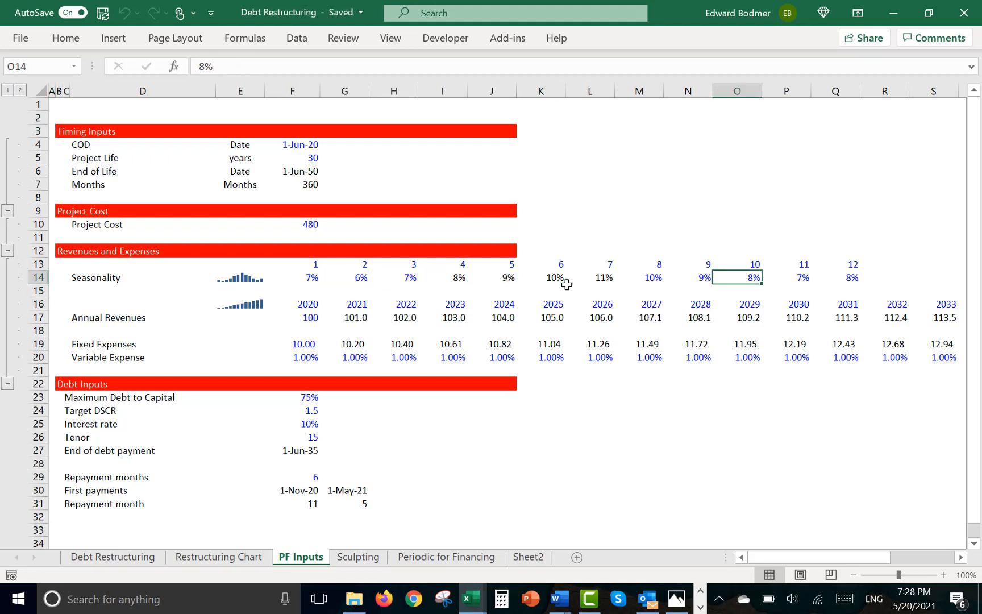
{"action": "key", "text": "Right"}
{"action": "key", "text": "Left"}
{"action": "key", "text": "Left"}
{"action": "key", "text": "Left"}
{"action": "key", "text": "Left"}
{"action": "key", "text": "Left"}
{"action": "key", "text": "Left"}
{"action": "key", "text": "Left"}
{"action": "key", "text": "Left"}
{"action": "key", "text": "Left"}
Review the annual revenues row and its growth formulas across the years
{"action": "key", "text": "Down"}
{"action": "key", "text": "Down"}
{"action": "key", "text": "Down"}
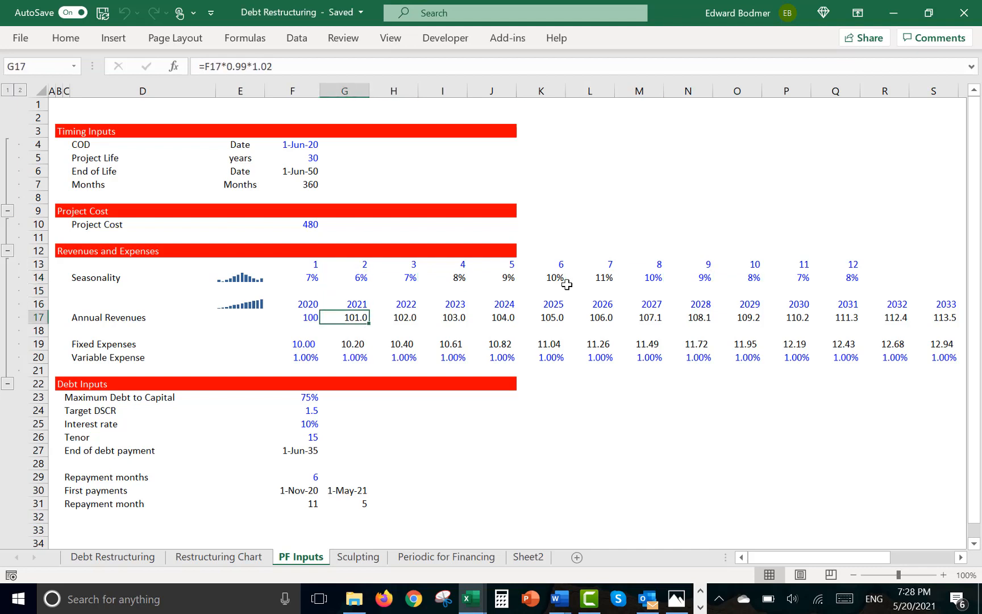
{"action": "key", "text": "Left"}
{"action": "key", "text": "Right"}
{"action": "key", "text": "Right"}
{"action": "key", "text": "Right"}
{"action": "key", "text": "Right"}
{"action": "key", "text": "Right"}
{"action": "key", "text": "Right"}
{"action": "key", "text": "Right"}
{"action": "key", "text": "Right"}
{"action": "key", "text": "Right"}
{"action": "key", "text": "Right"}
Examine the yearly fixed expenses and variable expense inputs, including the fixed expense growth formula
{"action": "key", "text": "Down"}
{"action": "key", "text": "Down"}
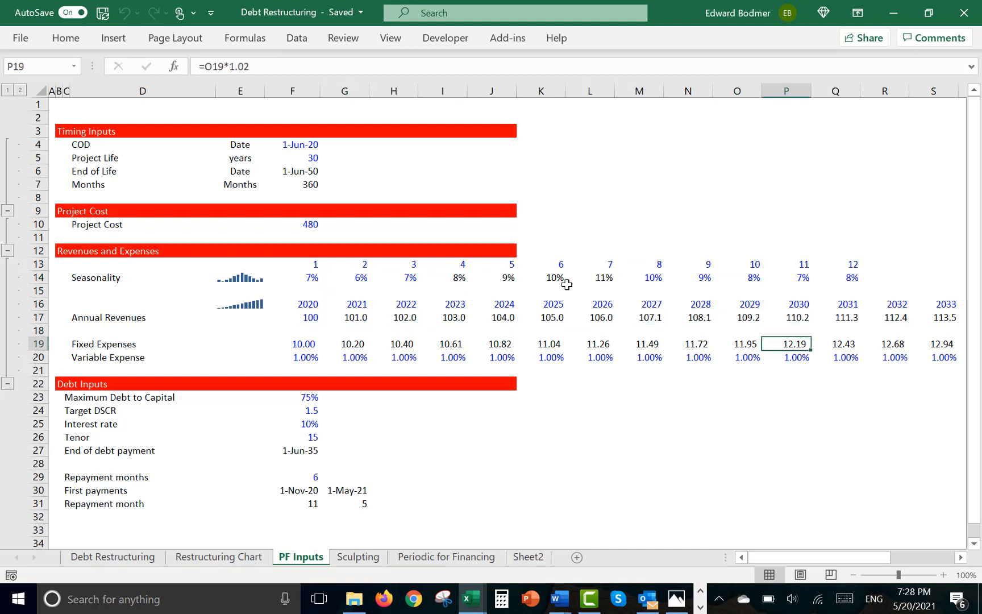
{"action": "key", "text": "Left"}
{"action": "key", "text": "Left"}
{"action": "key", "text": "Left"}
{"action": "key", "text": "Left"}
{"action": "key", "text": "Left"}
{"action": "key", "text": "Left"}
{"action": "key", "text": "Left"}
{"action": "key", "text": "Left"}
{"action": "key", "text": "Left"}
{"action": "key", "text": "Left"}
{"action": "key", "text": "Left"}
{"action": "key", "text": "Down"}
{"action": "key", "text": "Right"}
{"action": "key", "text": "Right"}
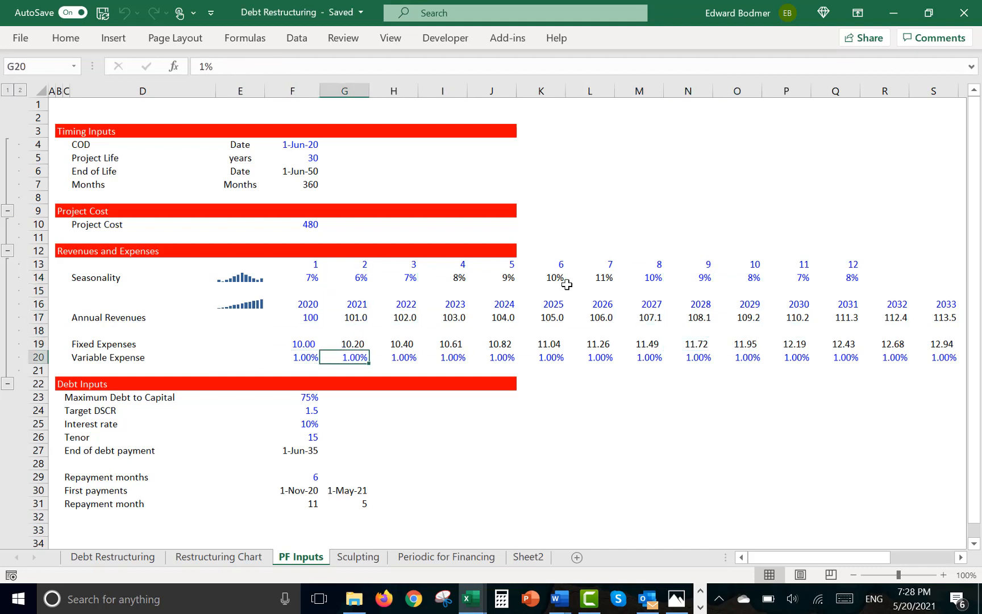
{"action": "key", "text": "Right"}
{"action": "key", "text": "Up"}
{"action": "key", "text": "Left"}
{"action": "key", "text": "Left"}
{"action": "key", "text": "Left"}
{"action": "key", "text": "Right"}
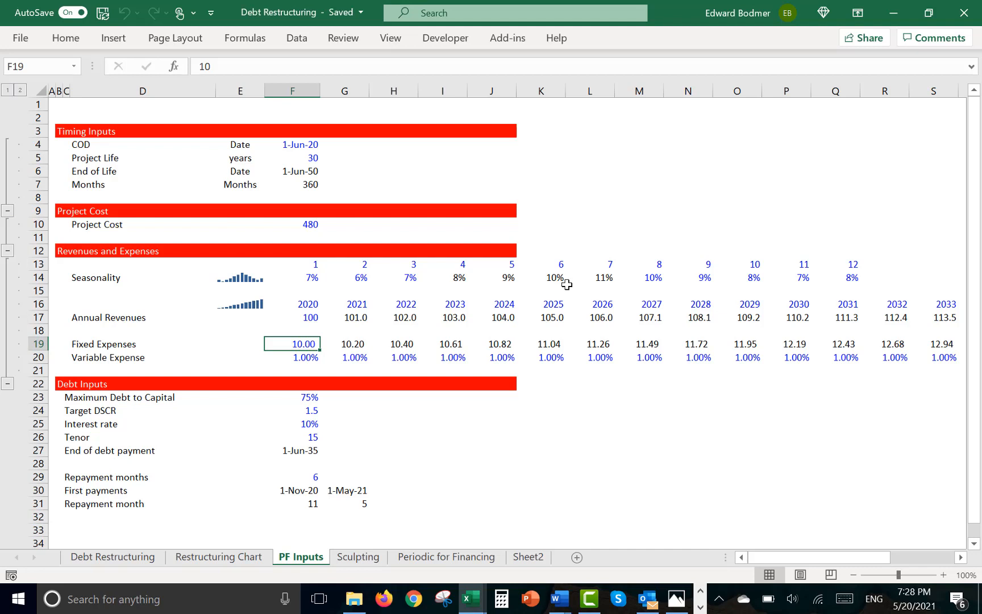
{"action": "key", "text": "Down"}
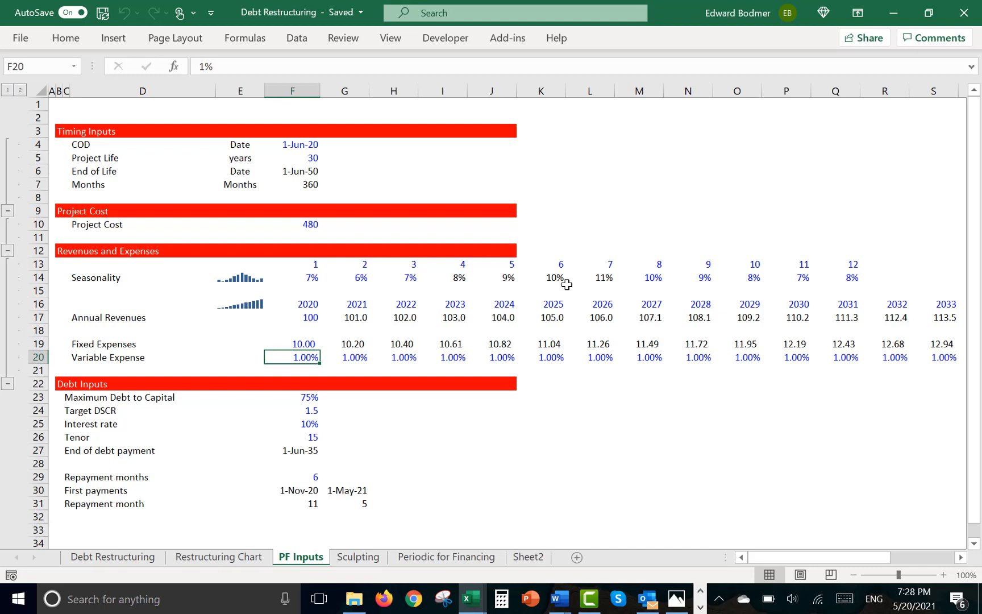
Review the debt inputs from the maximum debt to capital and target DSCR down to the repayment months
{"action": "key", "text": "Down"}
{"action": "key", "text": "Down"}
{"action": "key", "text": "Down"}
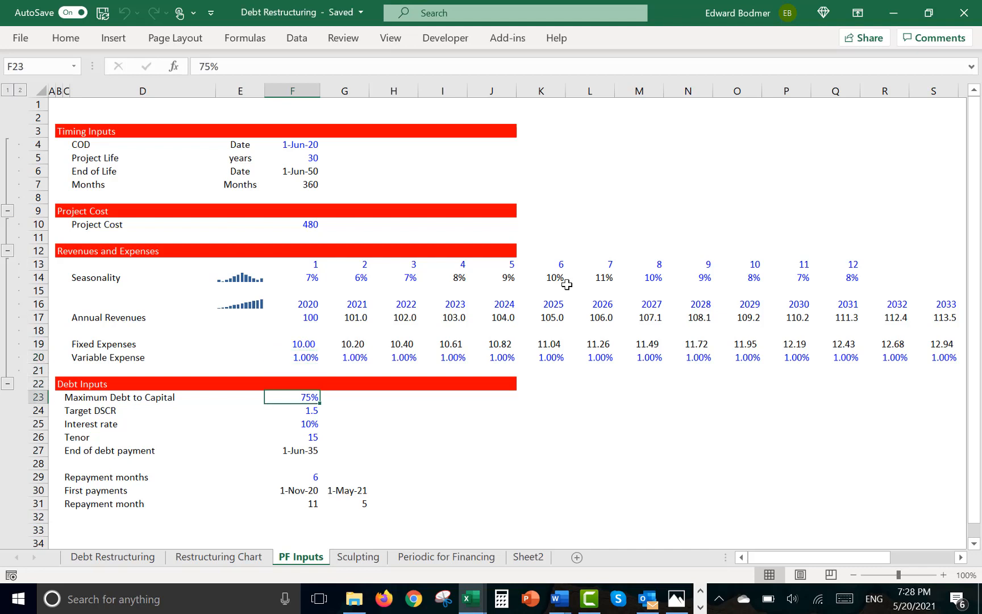
{"action": "key", "text": "Down"}
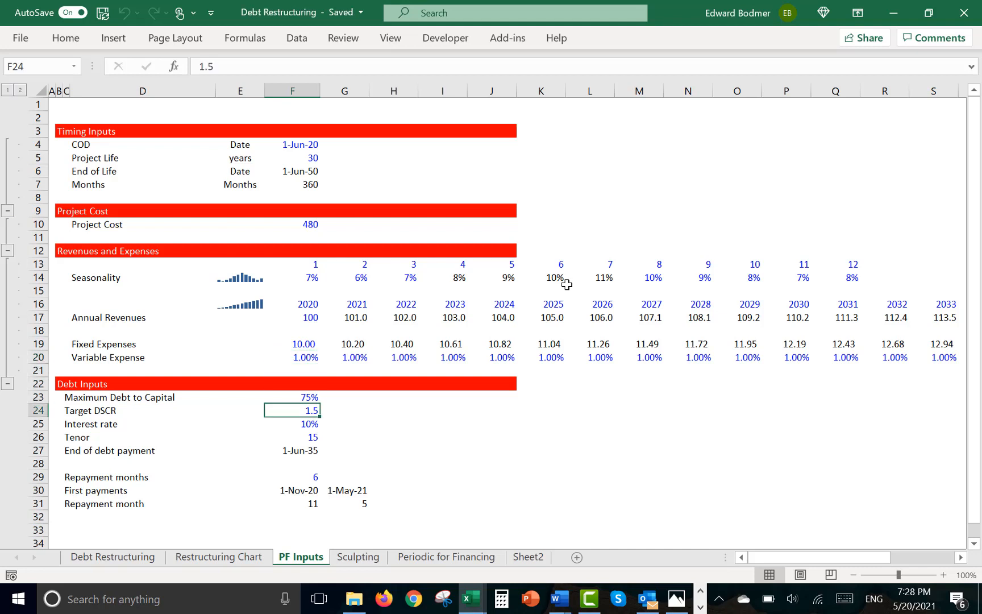
{"action": "key", "text": "Up"}
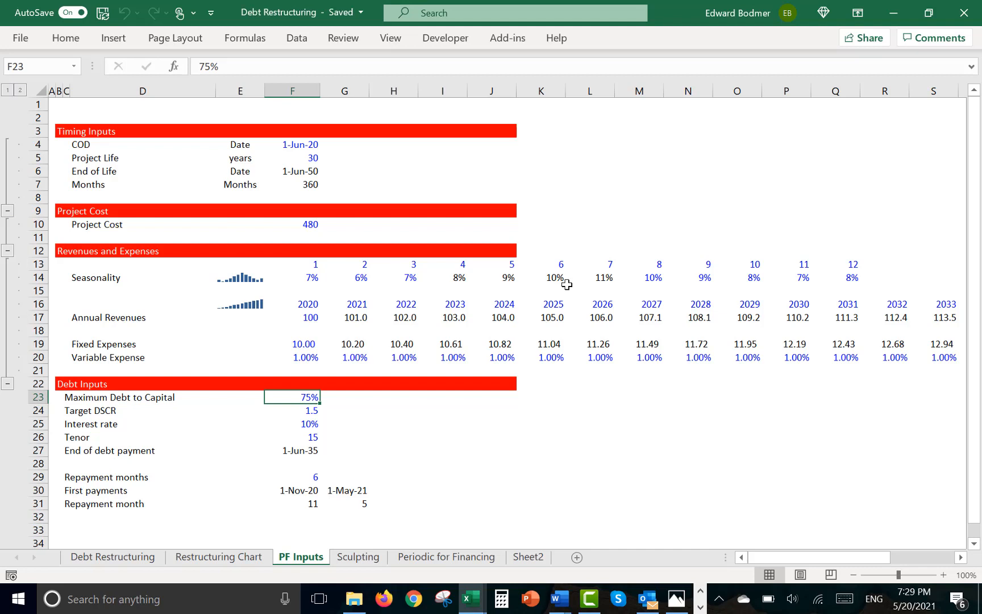
{"action": "key", "text": "Down"}
{"action": "key", "text": "Down"}
{"action": "key", "text": "Down"}
{"action": "key", "text": "Down"}
{"action": "key", "text": "Down"}
{"action": "key", "text": "Down"}
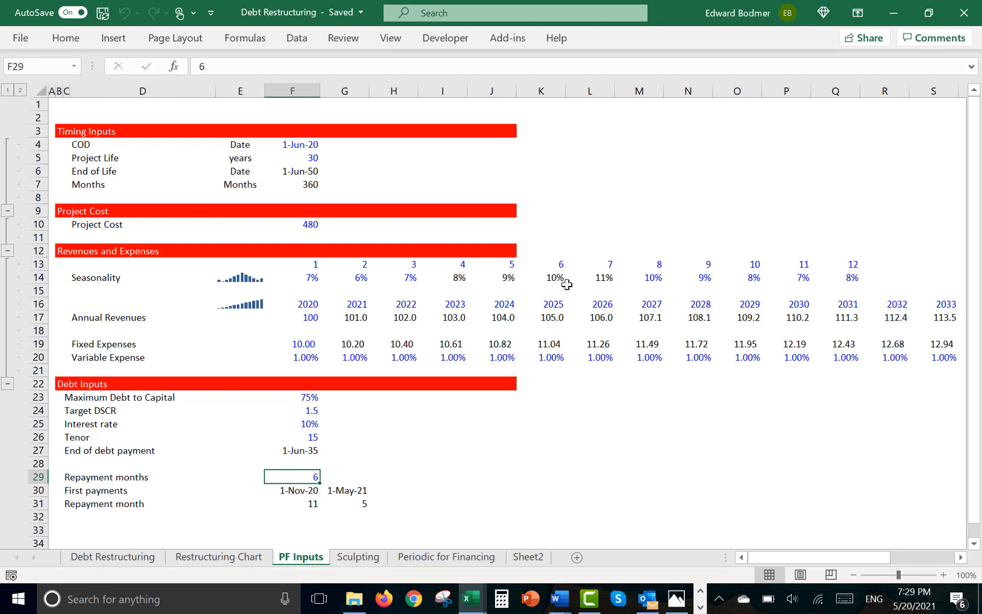
Review the maximum debt to capital and target DSCR values under Debt Inputs
{"action": "key", "text": "Up"}
{"action": "key", "text": "Up"}
{"action": "key", "text": "Up"}
{"action": "key", "text": "Up"}
{"action": "key", "text": "Up"}
{"action": "key", "text": "Up"}
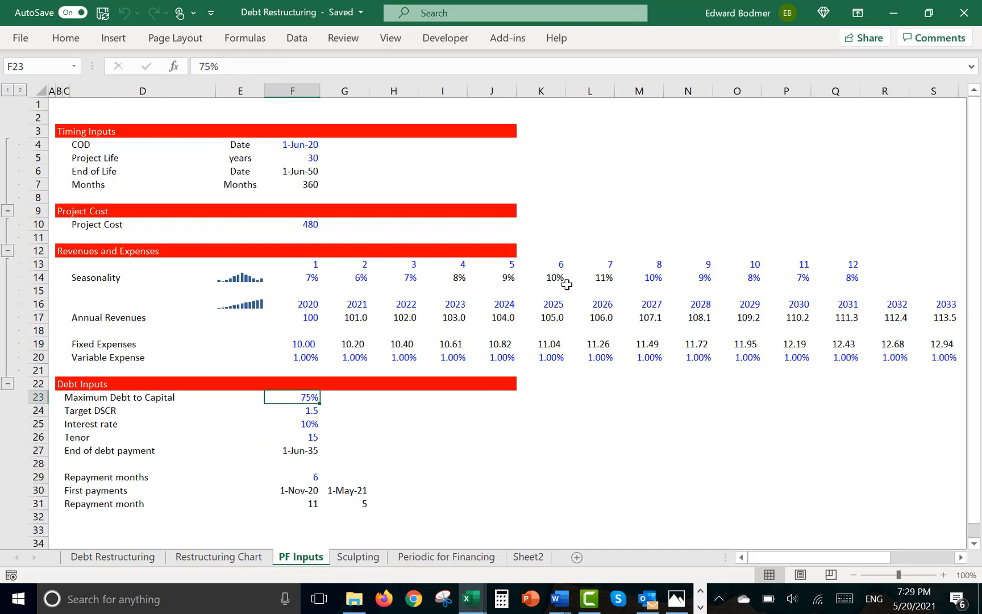
{"action": "key", "text": "Down"}
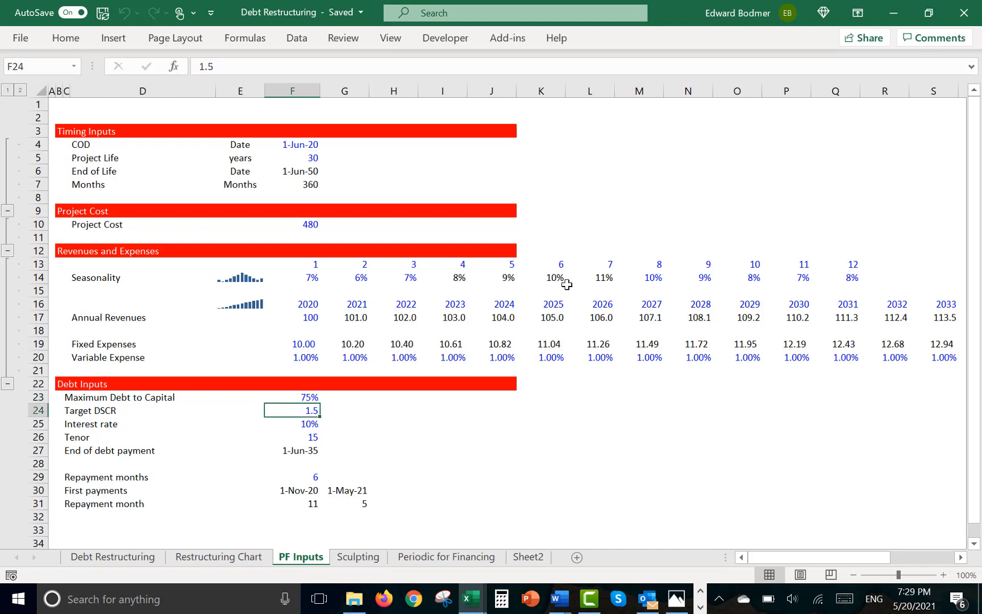
{"action": "key", "text": "Up"}
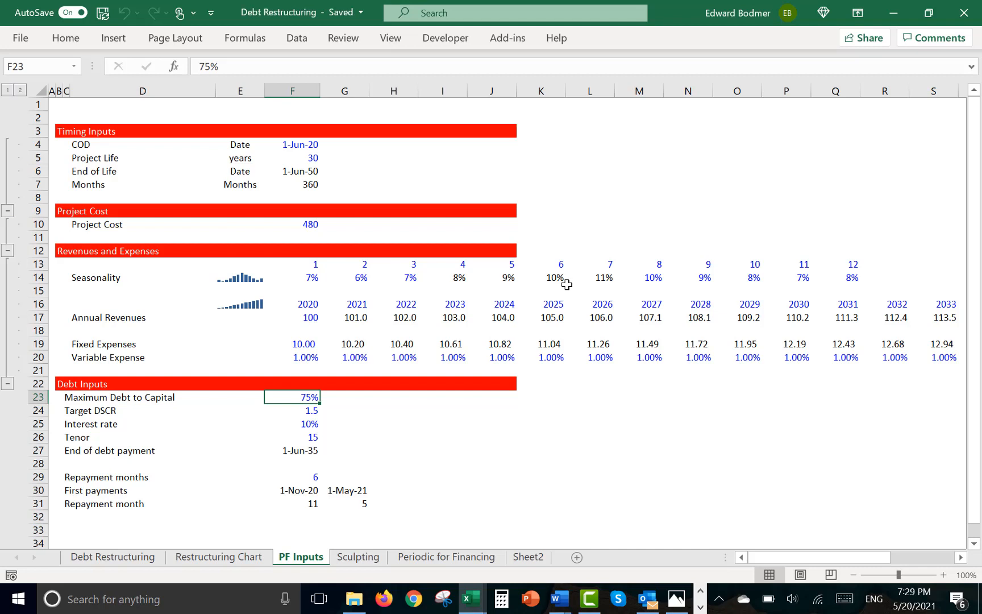
{"action": "key", "text": "Down"}
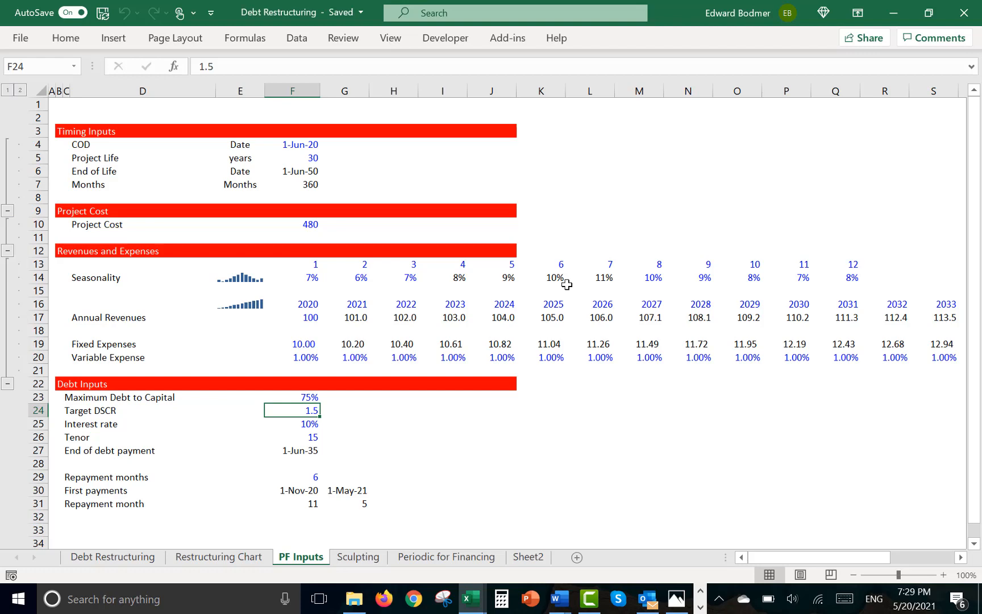
Open the Sculpting sheet and inspect the opening end-of-period date formula in G5
{"action": "key", "text": "ctrl+Page_Down"}
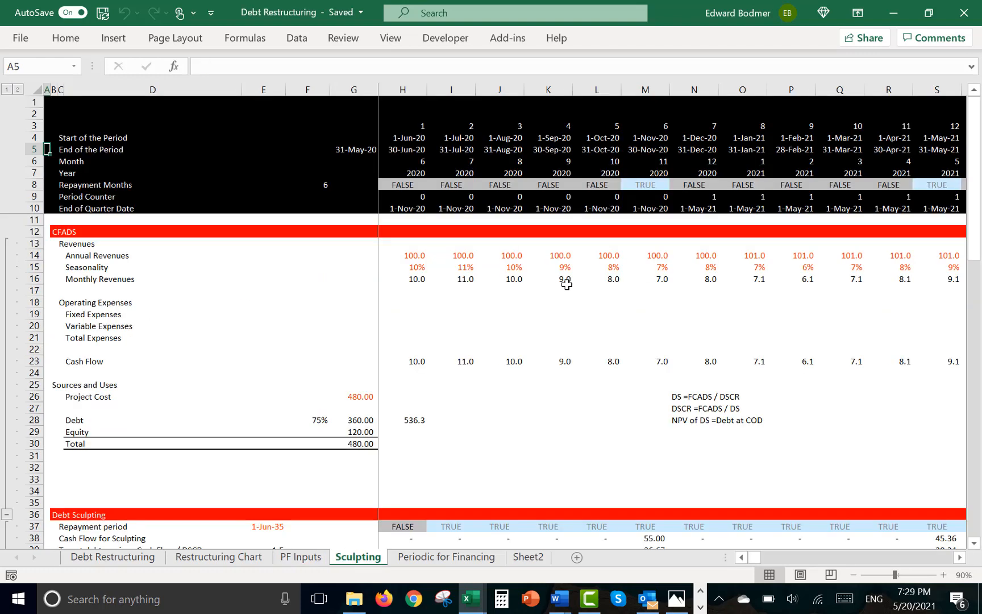
{"action": "key", "text": "Right"}
{"action": "key", "text": "Right"}
{"action": "key", "text": "Right"}
{"action": "key", "text": "Right"}
{"action": "key", "text": "Right"}
{"action": "key", "text": "Right"}
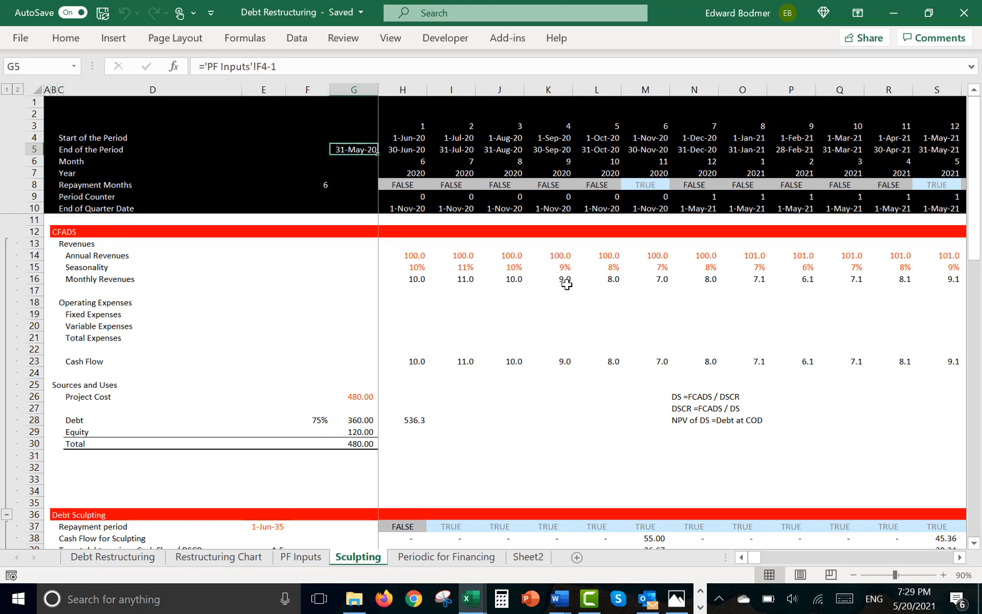
{"action": "key", "text": "Right"}
{"action": "key", "text": "Left"}
{"action": "key", "text": "Left"}
{"action": "key", "text": "Left"}
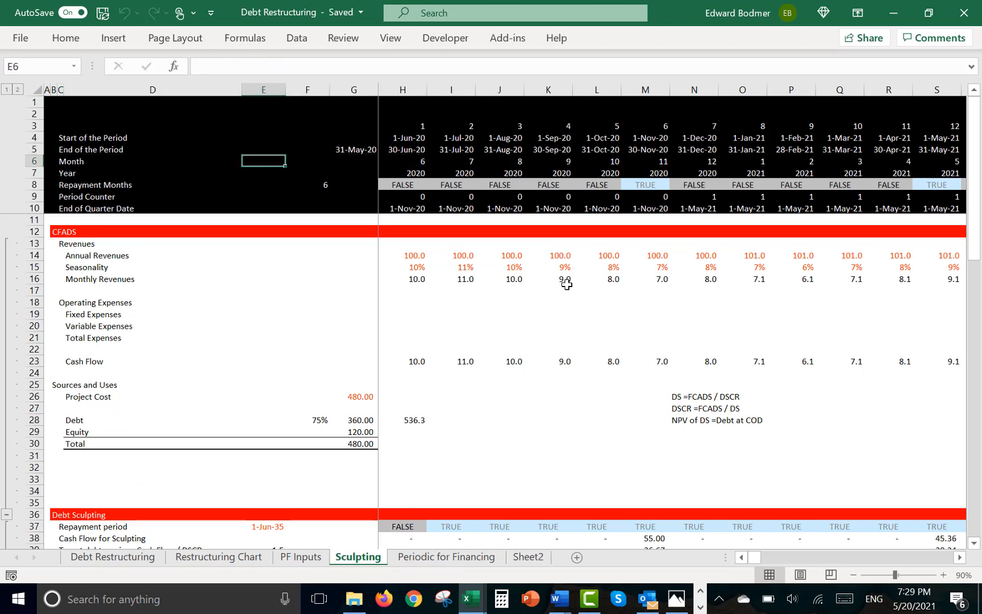
Examine the period number, start date, end date and month cells in the first monthly column of the timeline
{"action": "key", "text": "Right"}
{"action": "key", "text": "Right"}
{"action": "key", "text": "Right"}
{"action": "key", "text": "Up"}
{"action": "key", "text": "Up"}
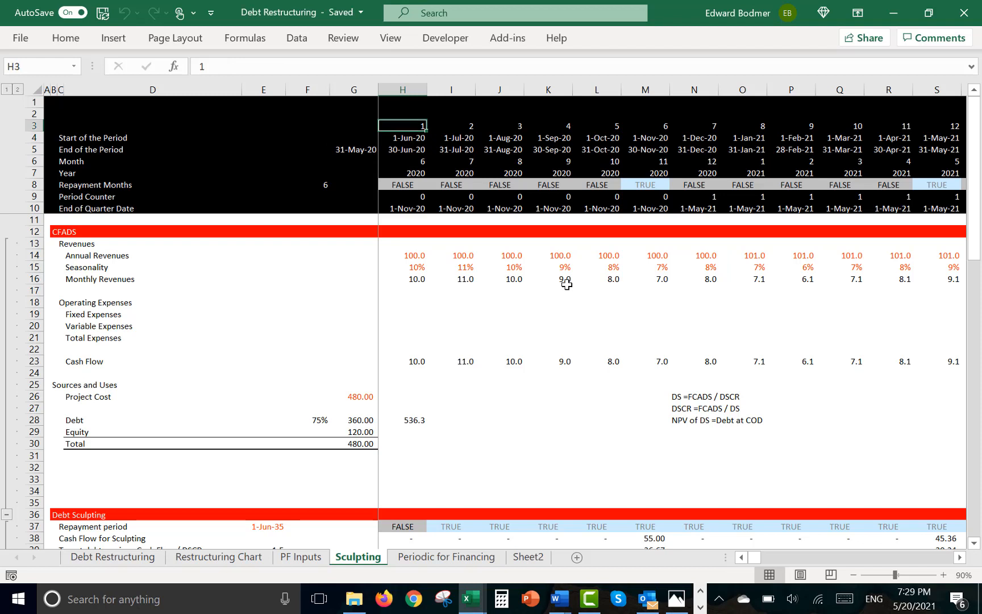
{"action": "key", "text": "Down"}
{"action": "key", "text": "Down"}
{"action": "key", "text": "Down"}
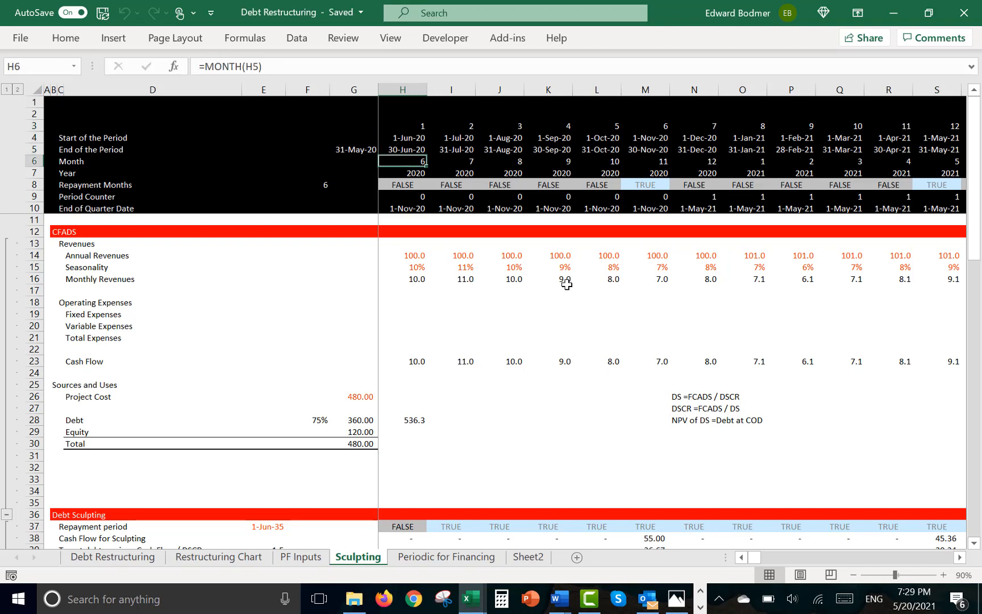
Change the Month formula in H6 to =MONTH(H4) and copy it across the monthly timeline
{"action": "key", "text": "Left"}
{"action": "key", "text": "Right"}
{"action": "type", "text": "=mo"}
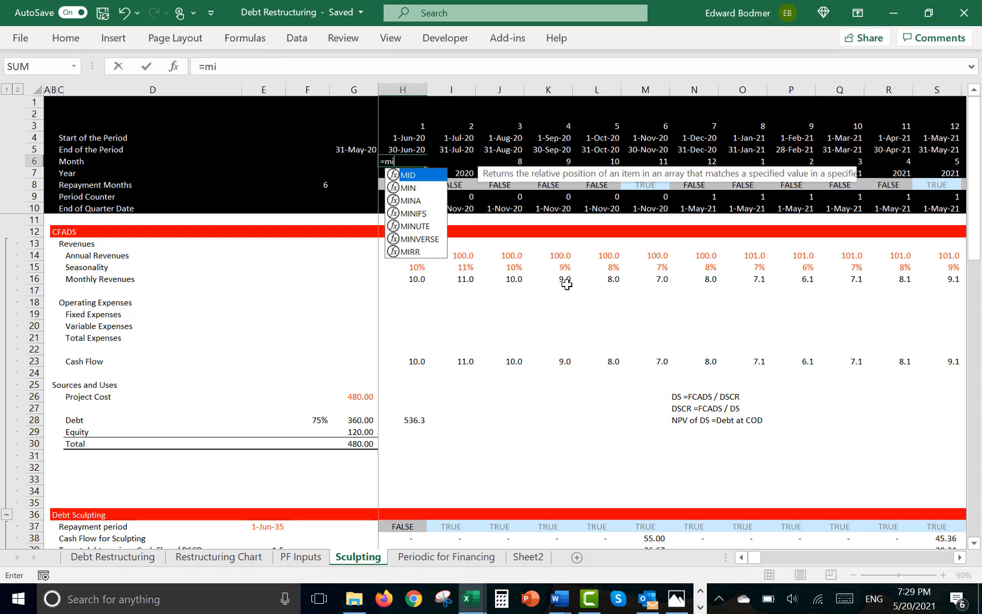
{"action": "type", "text": "n"}
{"action": "key", "text": "Tab"}
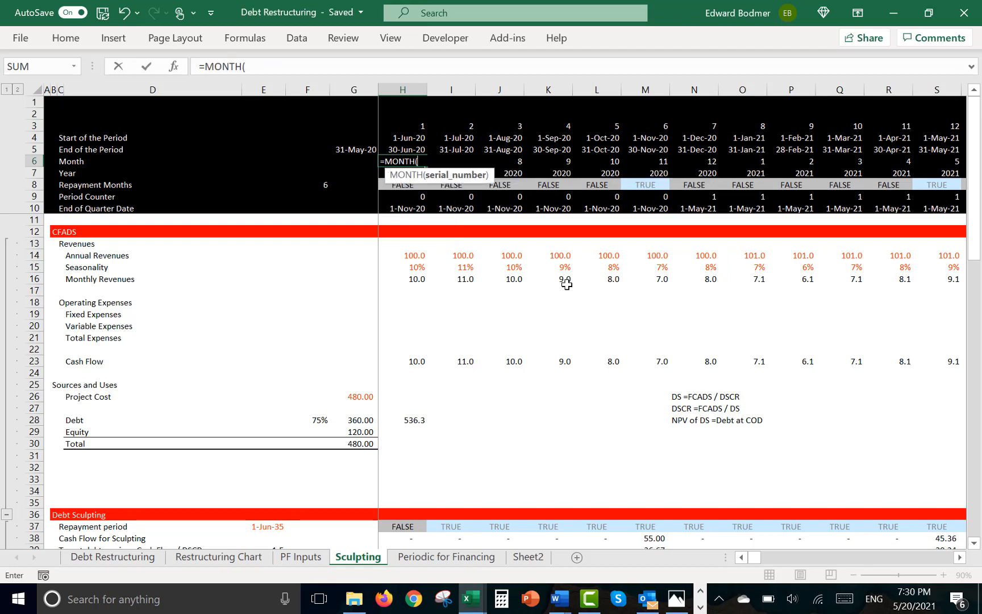
{"action": "key", "text": "Up"}
{"action": "key", "text": "Up"}
{"action": "key", "text": "Return"}
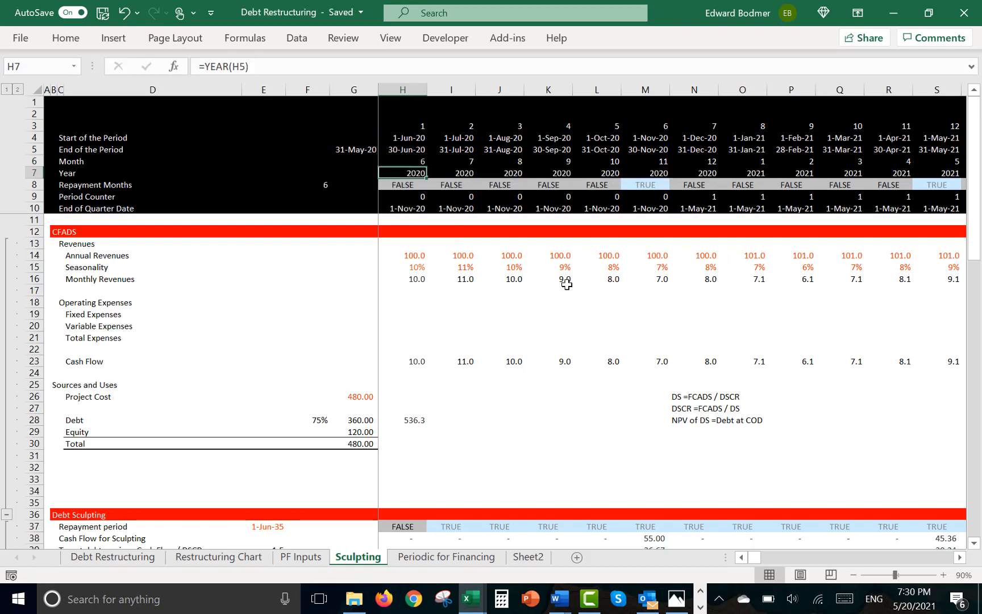
{"action": "key", "text": "Up"}
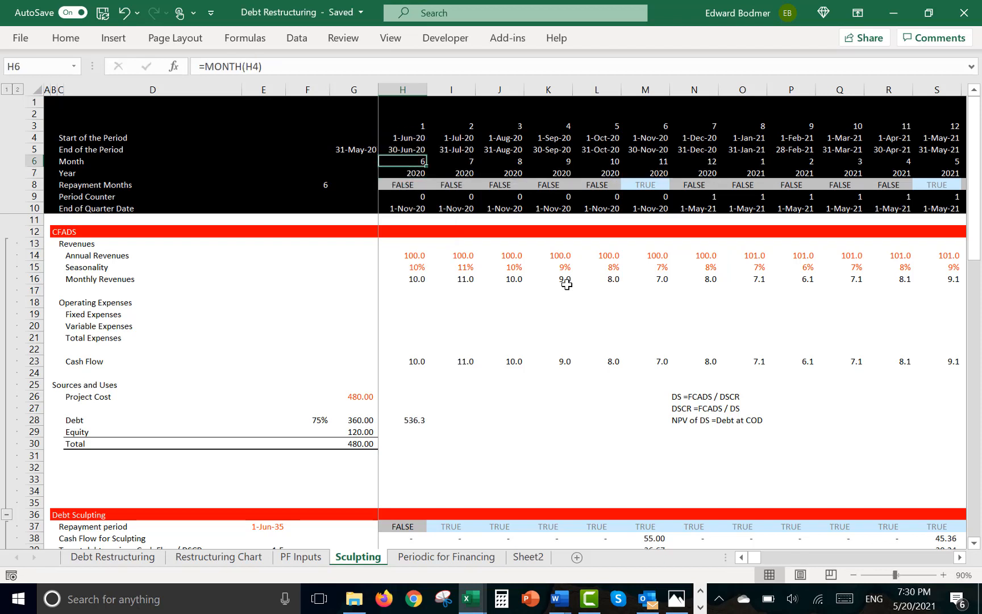
{"action": "key", "text": "ctrl+shift+r"}
{"action": "key", "text": "Left"}
{"action": "key", "text": "Right"}
Check the End of the Period and Year formulas in the first monthly column, including the cell the year refers to
{"action": "key", "text": "Up"}
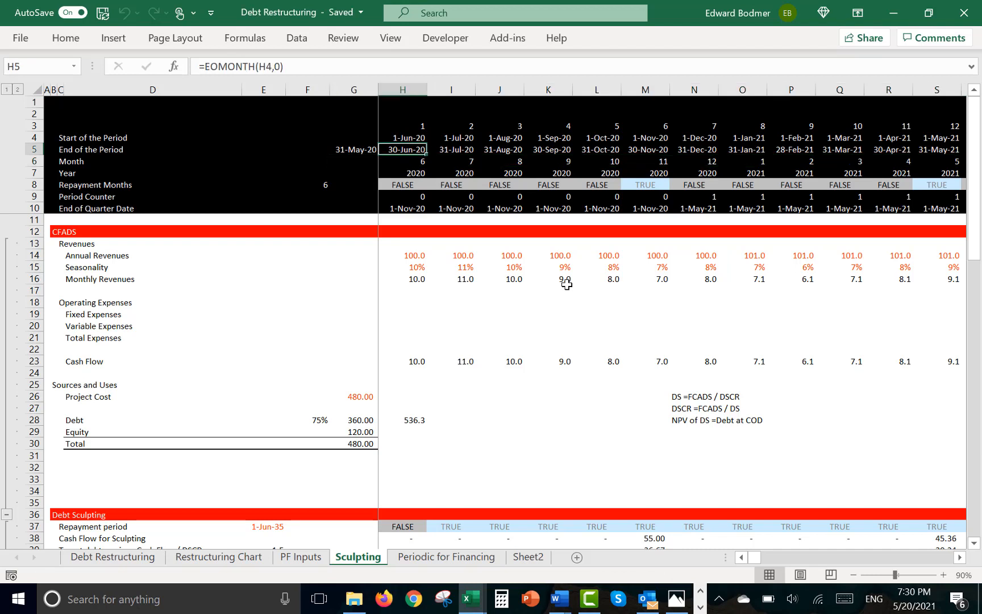
{"action": "key", "text": "Down"}
{"action": "key", "text": "Down"}
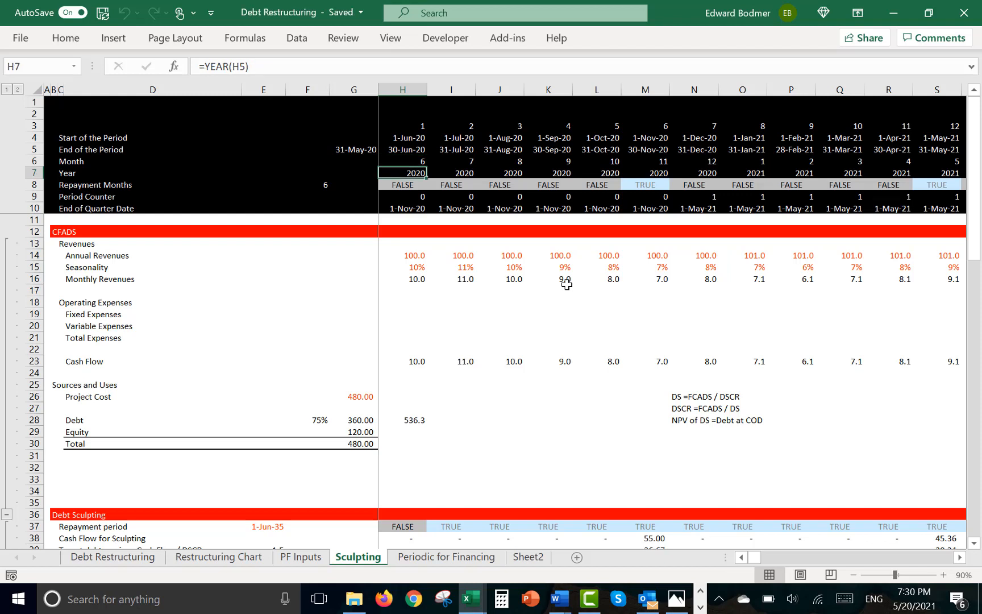
{"action": "key", "text": "F2"}
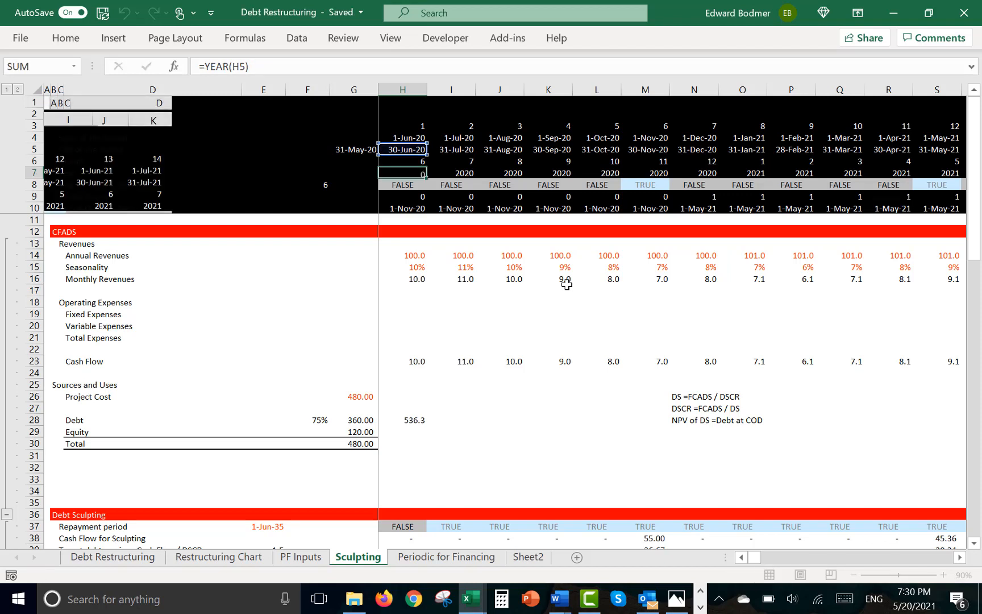
{"action": "key", "text": "Return"}
{"action": "key", "text": "Up"}
{"action": "key", "text": "Up"}
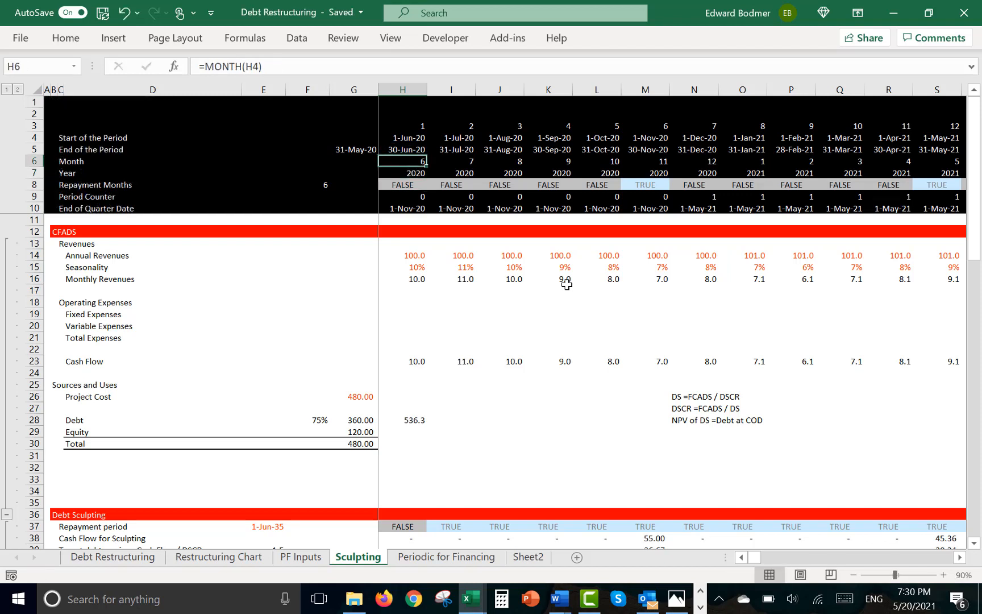
{"action": "key", "text": "Down"}
{"action": "key", "text": "Down"}
{"action": "key", "text": "Left"}
{"action": "key", "text": "Left"}
{"action": "key", "text": "Left"}
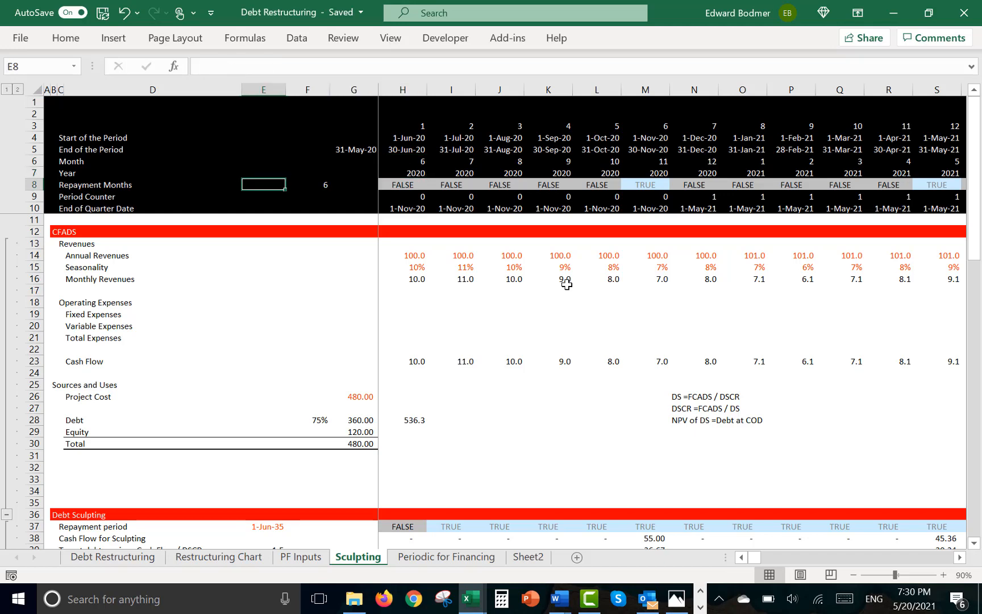
{"action": "key", "text": "F2"}
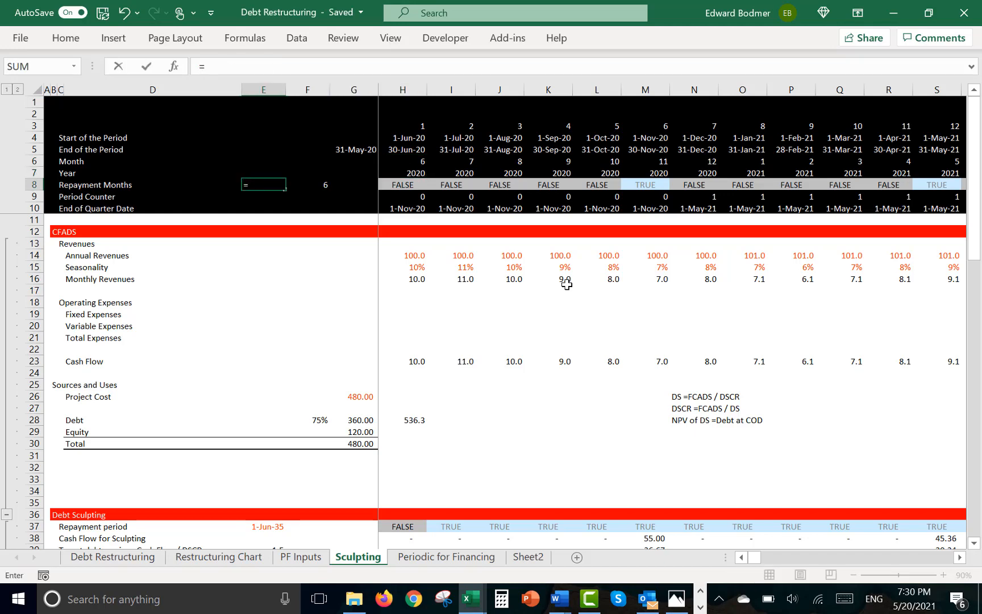
{"action": "key", "text": "Escape"}
Return to the PF Inputs sheet and review the repayment months, first payment date and repayment month cells
{"action": "key", "text": "ctrl+Page_Up"}
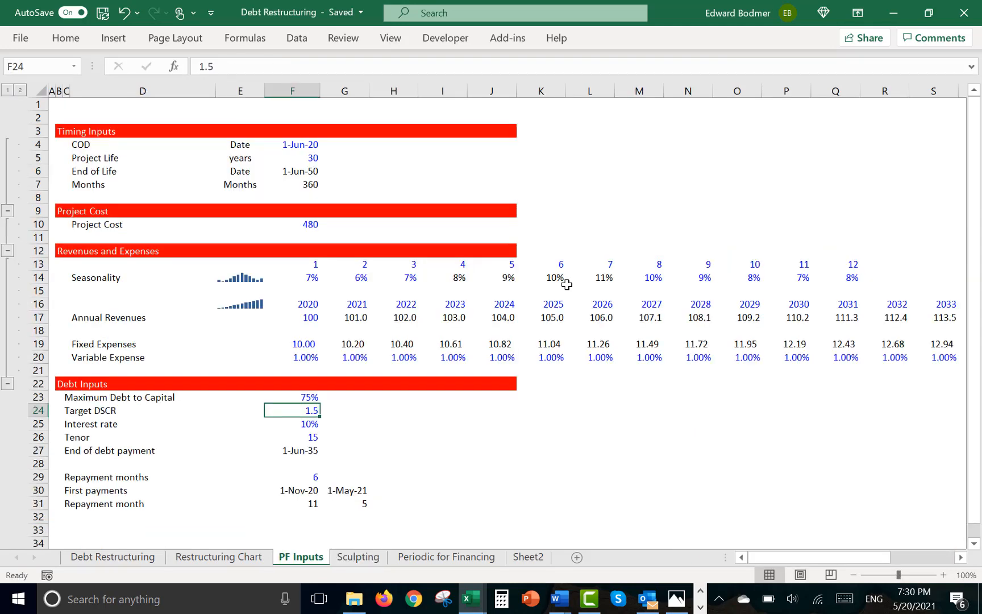
{"action": "key", "text": "Down"}
{"action": "key", "text": "Down"}
{"action": "key", "text": "Down"}
{"action": "key", "text": "Down"}
{"action": "key", "text": "Down"}
{"action": "key", "text": "Down"}
{"action": "key", "text": "Down"}
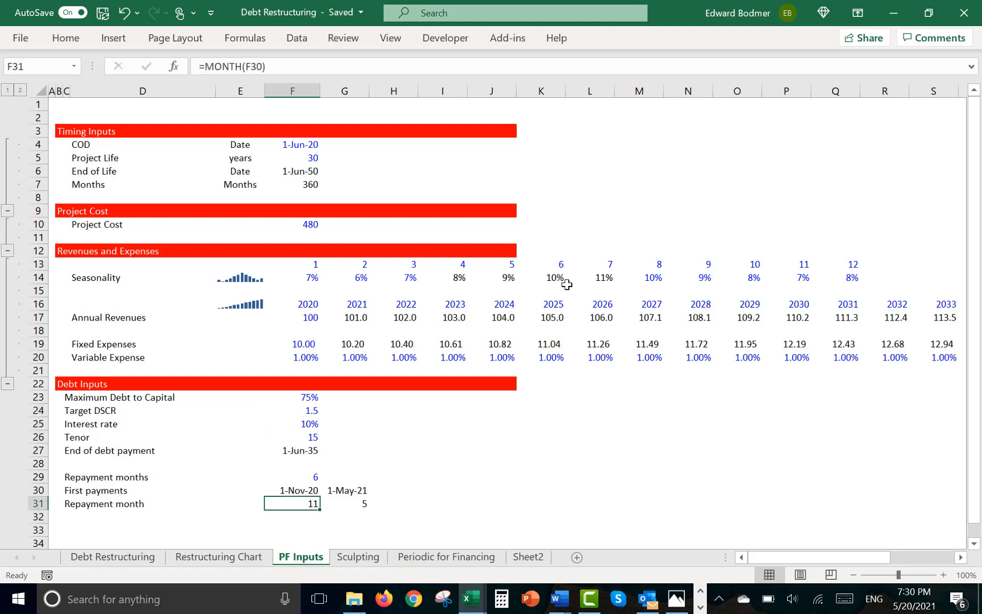
{"action": "key", "text": "Up"}
{"action": "key", "text": "Up"}
{"action": "key", "text": "Down"}
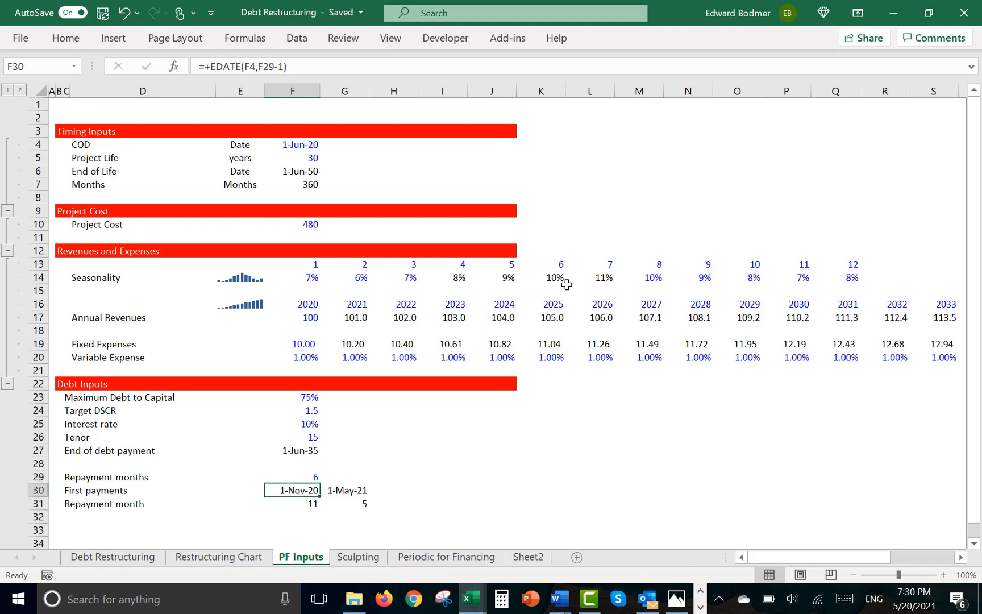
Trace the first payment date formula from Debt Inputs back to the COD date in Timing Inputs
{"action": "key", "text": "Up"}
{"action": "key", "text": "Up"}
{"action": "key", "text": "Up"}
{"action": "key", "text": "Up"}
{"action": "key", "text": "Up"}
{"action": "key", "text": "Up"}
{"action": "key", "text": "Up"}
{"action": "key", "text": "Up"}
{"action": "key", "text": "Up"}
{"action": "key", "text": "Up"}
{"action": "key", "text": "Up"}
{"action": "key", "text": "Up"}
{"action": "key", "text": "Up"}
{"action": "key", "text": "Up"}
{"action": "key", "text": "Up"}
{"action": "key", "text": "Up"}
{"action": "key", "text": "Up"}
{"action": "key", "text": "Up"}
{"action": "key", "text": "Up"}
{"action": "key", "text": "Up"}
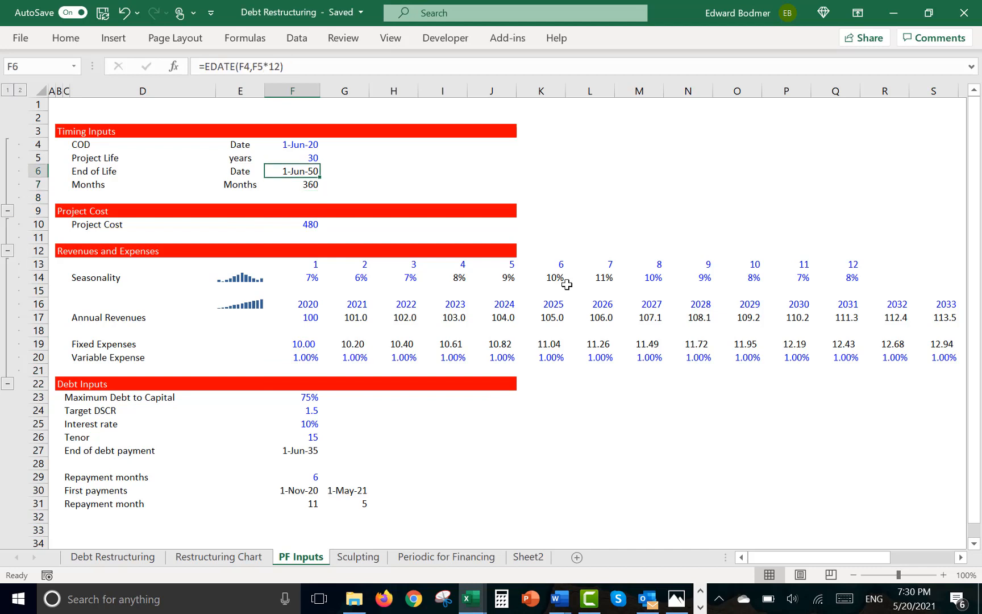
{"action": "key", "text": "Up"}
{"action": "key", "text": "Up"}
{"action": "key", "text": "Down"}
{"action": "key", "text": "Down"}
{"action": "key", "text": "Down"}
{"action": "key", "text": "Down"}
{"action": "key", "text": "Down"}
{"action": "key", "text": "Down"}
{"action": "key", "text": "Down"}
{"action": "key", "text": "Down"}
{"action": "key", "text": "Down"}
{"action": "key", "text": "Down"}
{"action": "key", "text": "Down"}
{"action": "key", "text": "Down"}
{"action": "key", "text": "Down"}
{"action": "key", "text": "Down"}
{"action": "key", "text": "Down"}
{"action": "key", "text": "Down"}
{"action": "key", "text": "Down"}
{"action": "key", "text": "Down"}
{"action": "key", "text": "Down"}
{"action": "key", "text": "Down"}
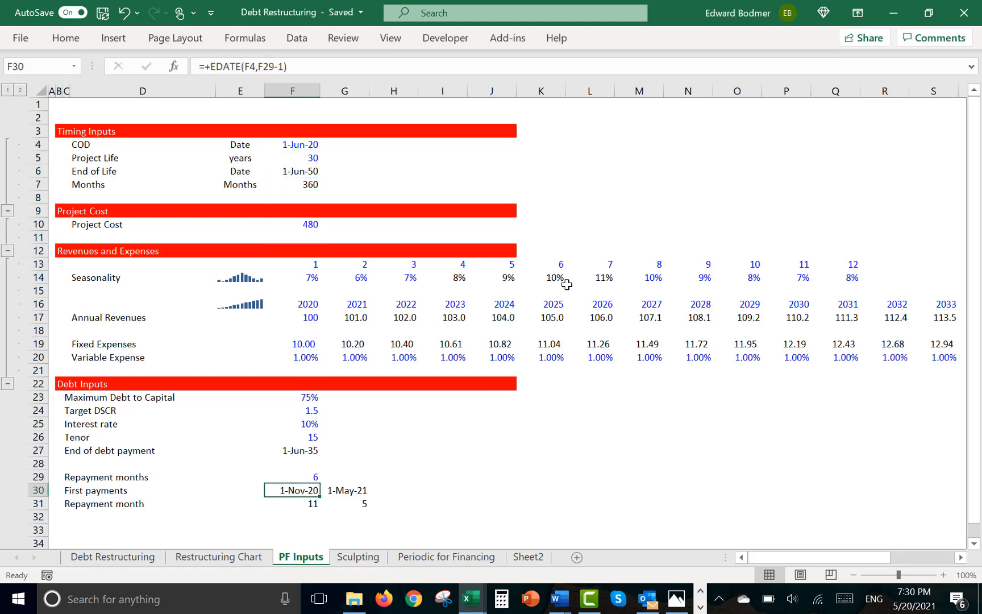
Inspect the cell reference in the first repayment month formula in F31
{"action": "key", "text": "Down"}
{"action": "key", "text": "F2"}
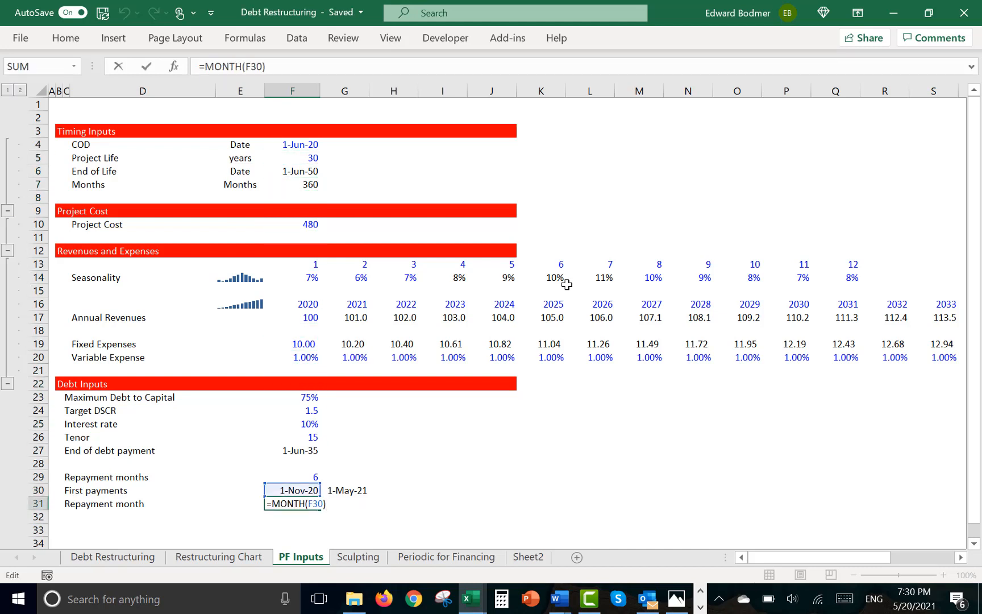
{"action": "key", "text": "ctrl+Return"}
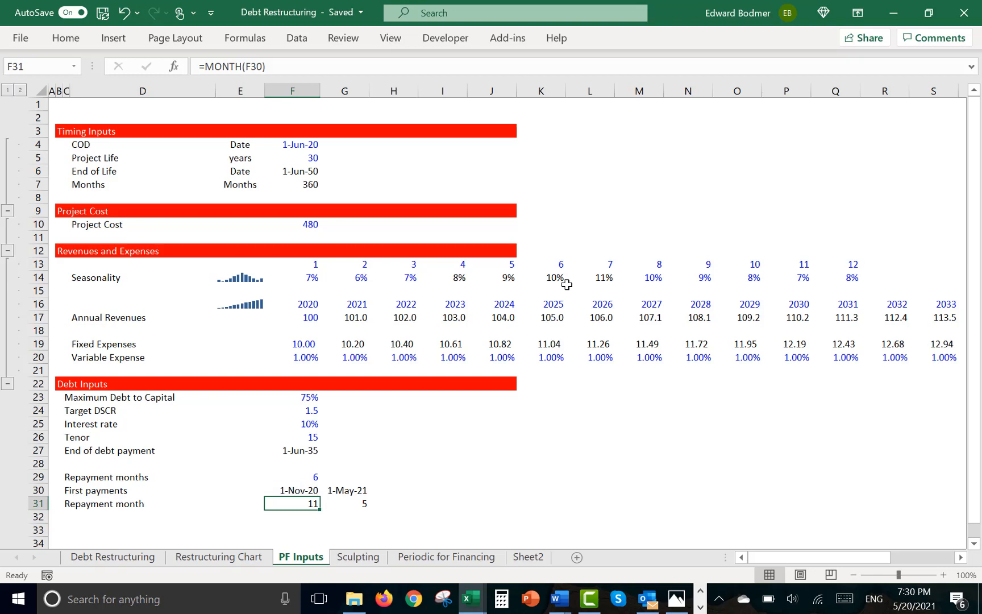
On the Sculpting sheet, examine the November 2020 column from its start date down to the Repayment Months flag
{"action": "key", "text": "ctrl+Page_Down"}
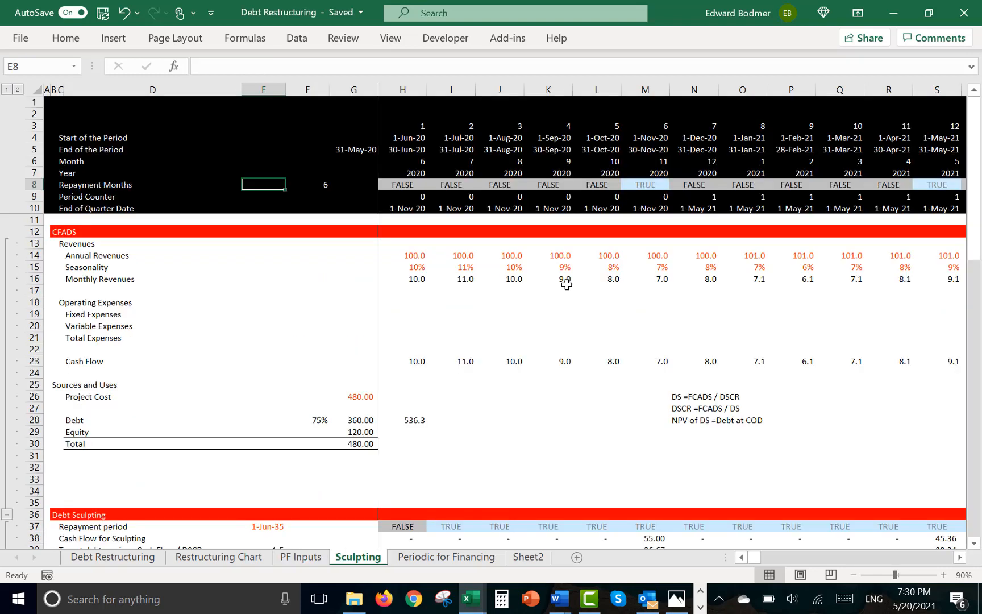
{"action": "left_click", "coordinate": [646, 136]}
{"action": "key", "text": "Down"}
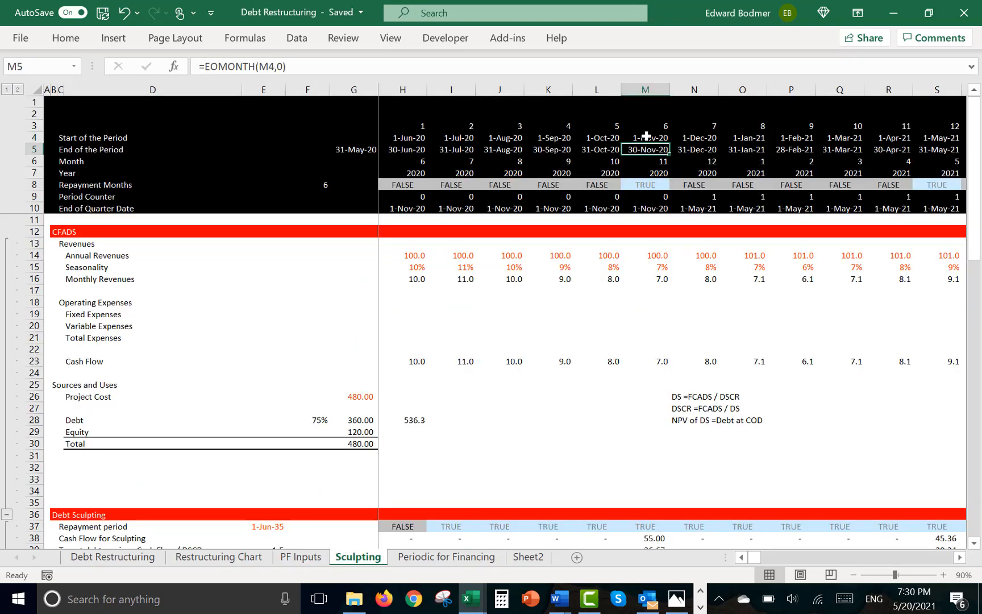
{"action": "key", "text": "Down"}
{"action": "key", "text": "Down"}
{"action": "key", "text": "Down"}
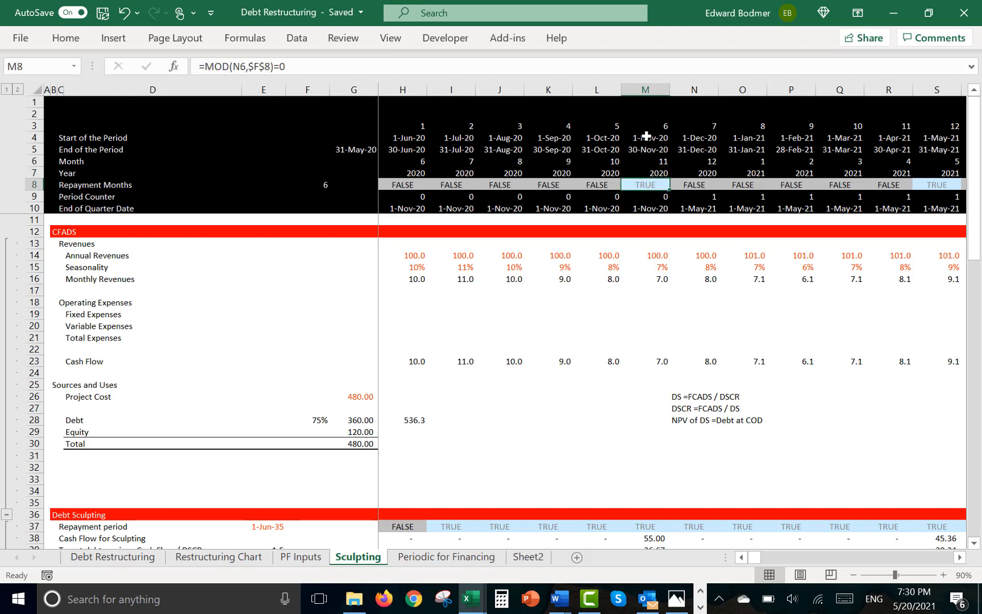
Check the Repayment Months flag formulas from November 2020 through May 2021
{"action": "key", "text": "Right"}
{"action": "key", "text": "Right"}
{"action": "key", "text": "Right"}
{"action": "key", "text": "Right"}
{"action": "key", "text": "Right"}
{"action": "key", "text": "Right"}
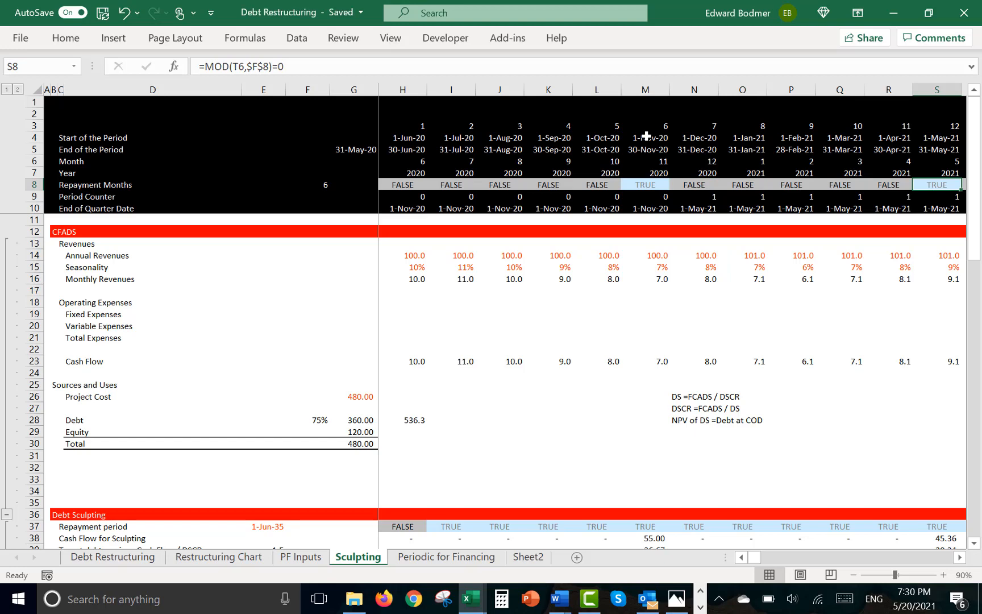
{"action": "key", "text": "Right"}
{"action": "key", "text": "Left"}
{"action": "key", "text": "Left"}
{"action": "key", "text": "ctrl+Left"}
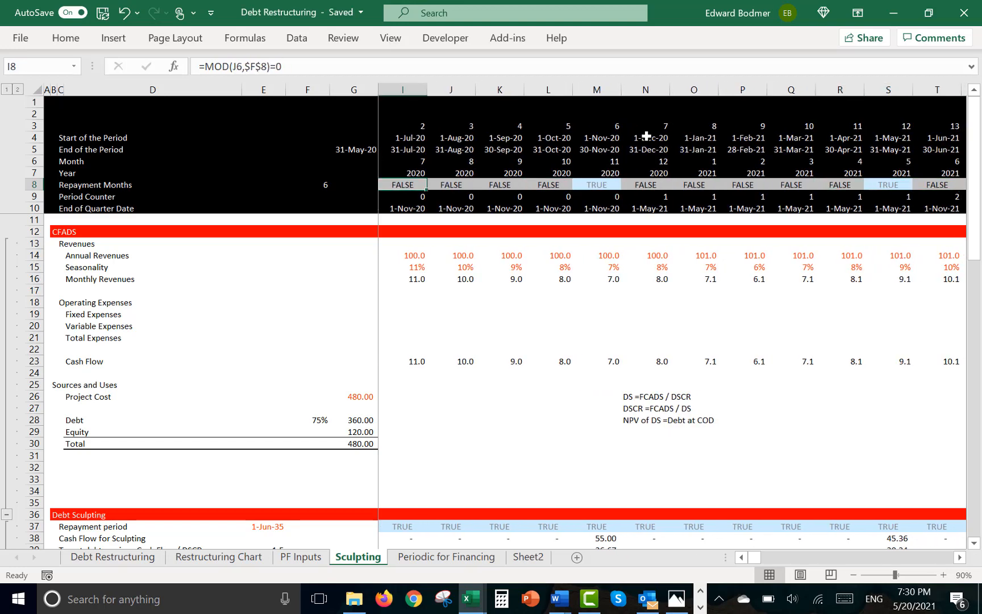
{"action": "key", "text": "ctrl+Left"}
{"action": "key", "text": "ctrl+Left"}
Select the Repayment Months flags for the first six periods, H8 to M8, to examine the first repayment interval
{"action": "key", "text": "Right"}
{"action": "key", "text": "Right"}
{"action": "key", "text": "Right"}
{"action": "key", "text": "Right"}
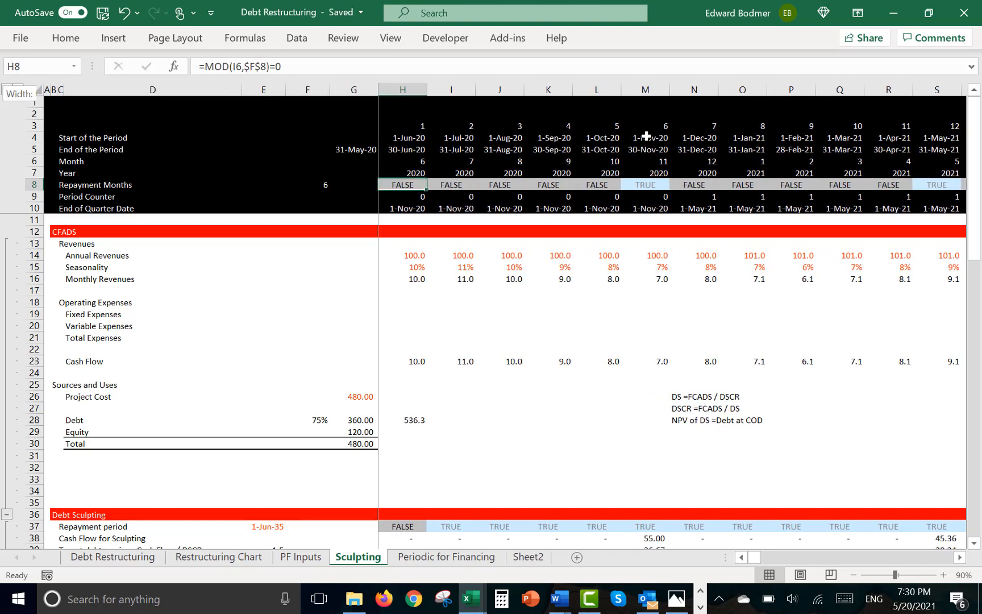
{"action": "key", "text": "shift+Right"}
{"action": "key", "text": "shift+Right"}
{"action": "key", "text": "shift+Right"}
{"action": "key", "text": "shift+Right"}
{"action": "key", "text": "shift+Right"}
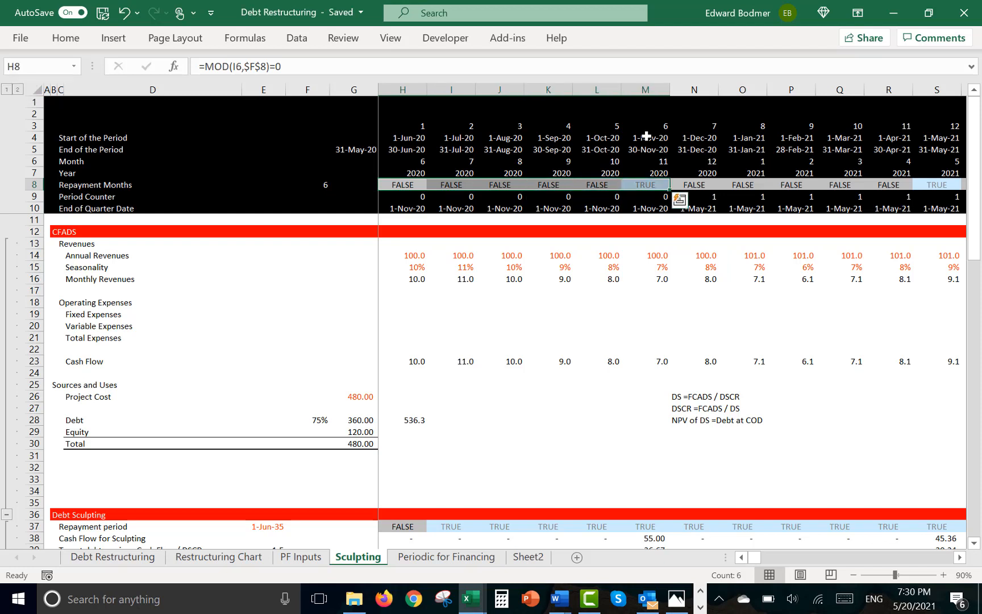
Link cell E8 in the Repayment Months row of the Sculpting sheet to the first repayment month in 'PF Inputs'!F31
{"action": "key", "text": "Left"}
{"action": "key", "text": "Left"}
{"action": "key", "text": "Left"}
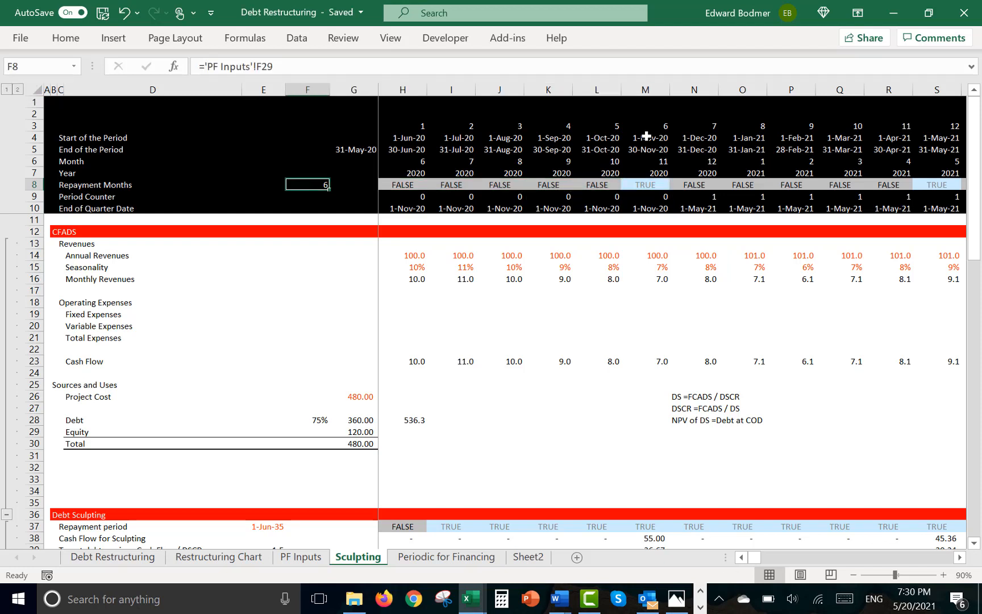
{"action": "type", "text": "="}
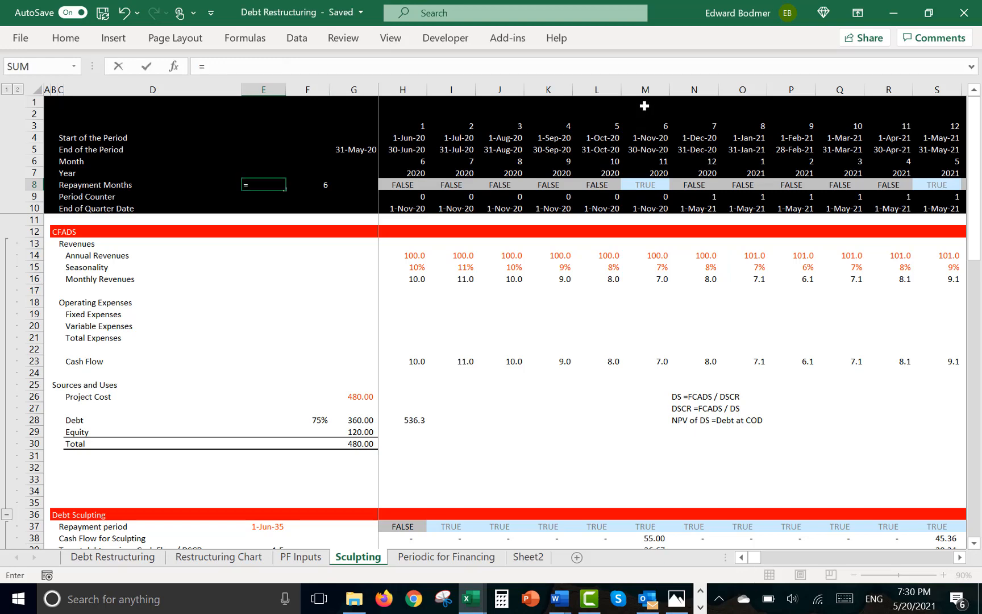
{"action": "key", "text": "ctrl+Page_Up"}
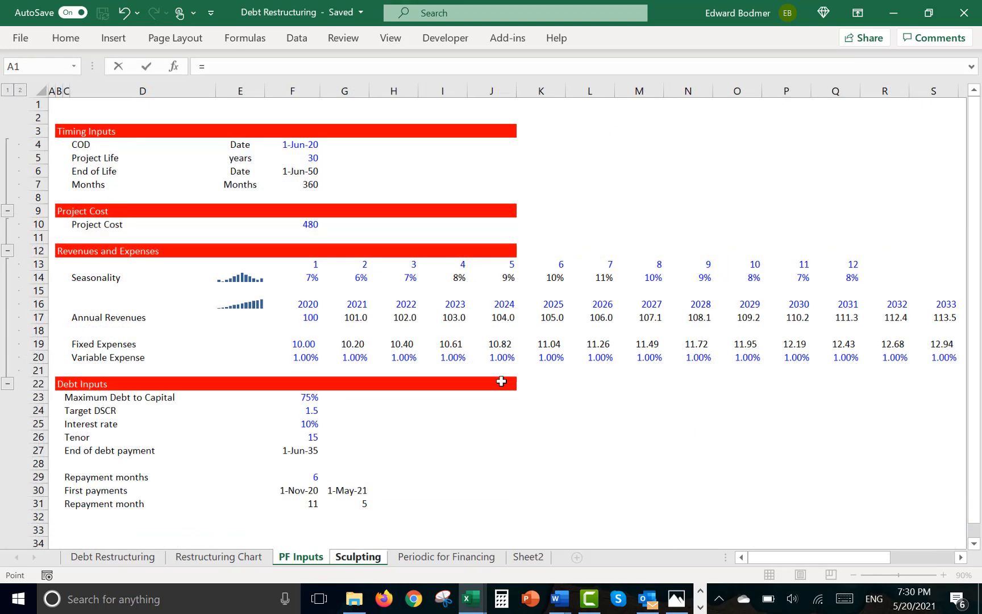
{"action": "left_click", "coordinate": [301, 511]}
{"action": "left_click", "coordinate": [300, 505]}
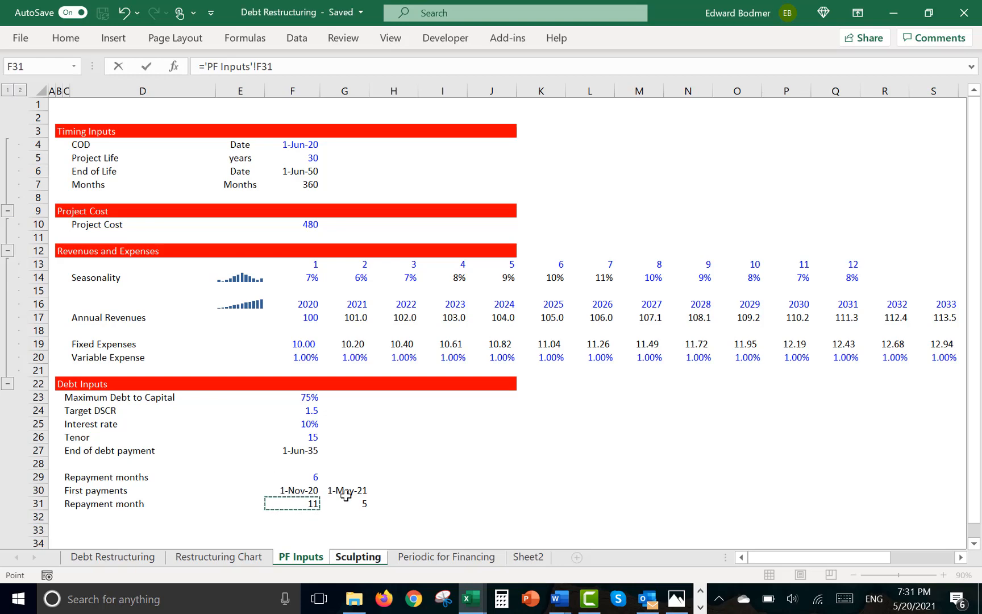
{"action": "key", "text": "Escape"}
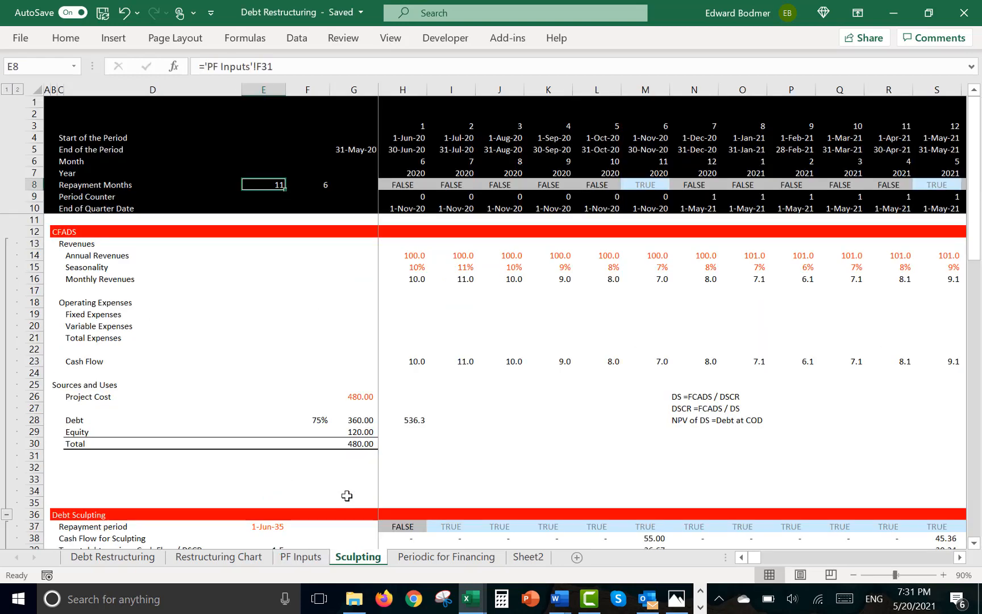
On PF Inputs, inspect the formulas behind the first repayment month in F31 and the two first payment dates in F30 and G30
{"action": "key", "text": "ctrl+bracketleft"}
{"action": "key", "text": "F2"}
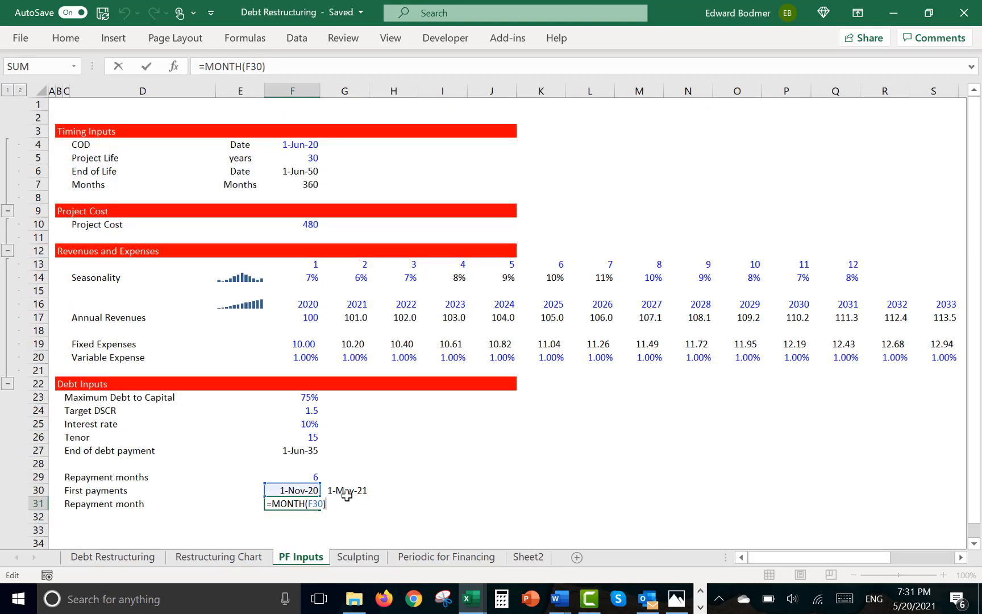
{"action": "key", "text": "Escape"}
{"action": "key", "text": "Up"}
{"action": "key", "text": "F2"}
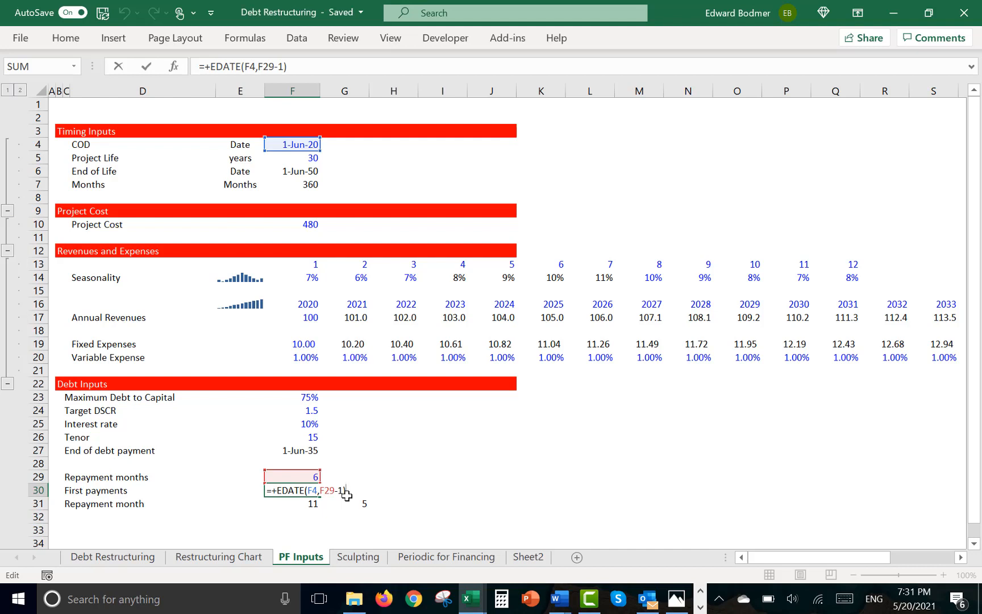
{"action": "key", "text": "Return"}
{"action": "left_click", "coordinate": [347, 492]}
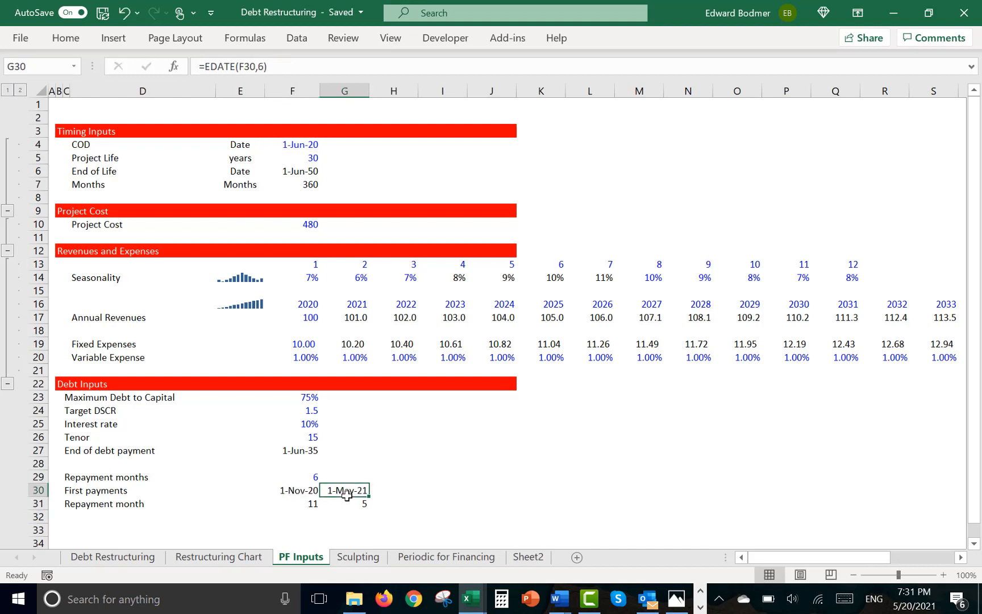
{"action": "key", "text": "F2"}
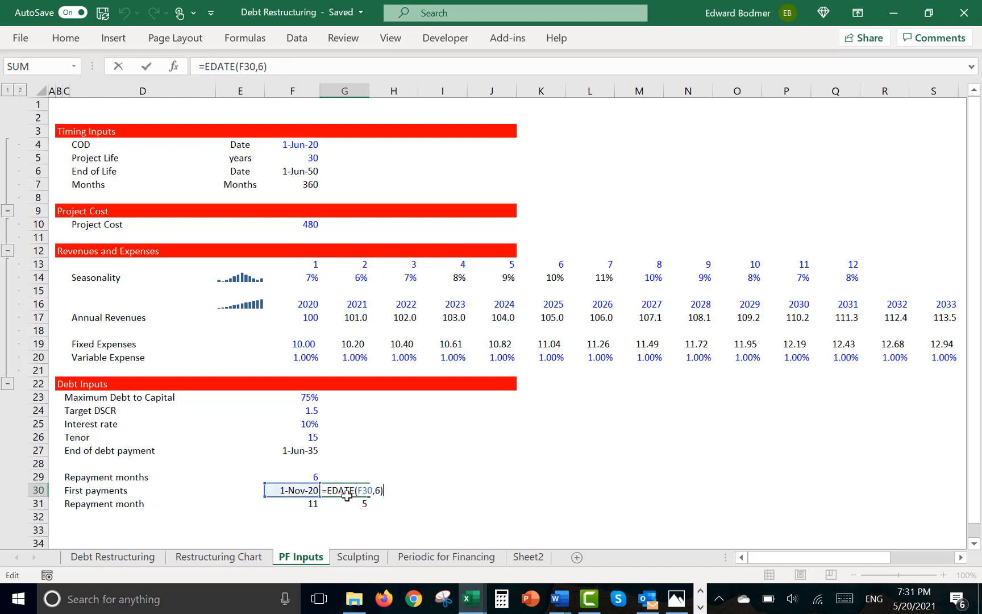
{"action": "key", "text": "Return"}
Set the COD date in the Timing Inputs to 5/1/2020
{"action": "key", "text": "Up"}
{"action": "key", "text": "Up"}
{"action": "key", "text": "Up"}
{"action": "key", "text": "Up"}
{"action": "key", "text": "Up"}
{"action": "key", "text": "Up"}
{"action": "key", "text": "Up"}
{"action": "key", "text": "Up"}
{"action": "key", "text": "Up"}
{"action": "key", "text": "Up"}
{"action": "key", "text": "Up"}
{"action": "key", "text": "Up"}
{"action": "key", "text": "Up"}
{"action": "key", "text": "Up"}
{"action": "key", "text": "Up"}
{"action": "key", "text": "Up"}
{"action": "key", "text": "Up"}
{"action": "key", "text": "Up"}
{"action": "key", "text": "Up"}
{"action": "key", "text": "Up"}
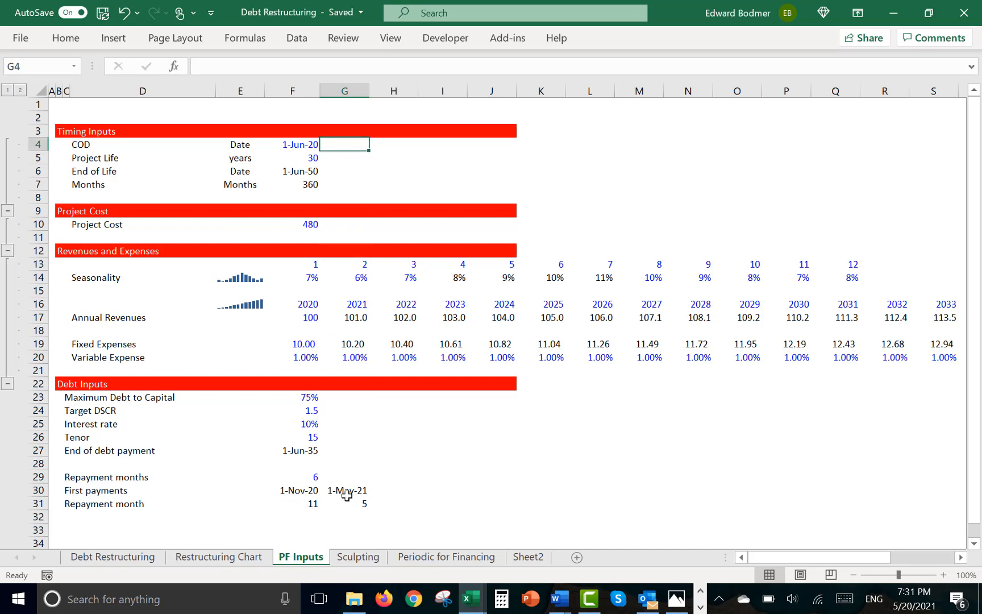
{"action": "key", "text": "Left"}
{"action": "key", "text": "F2"}
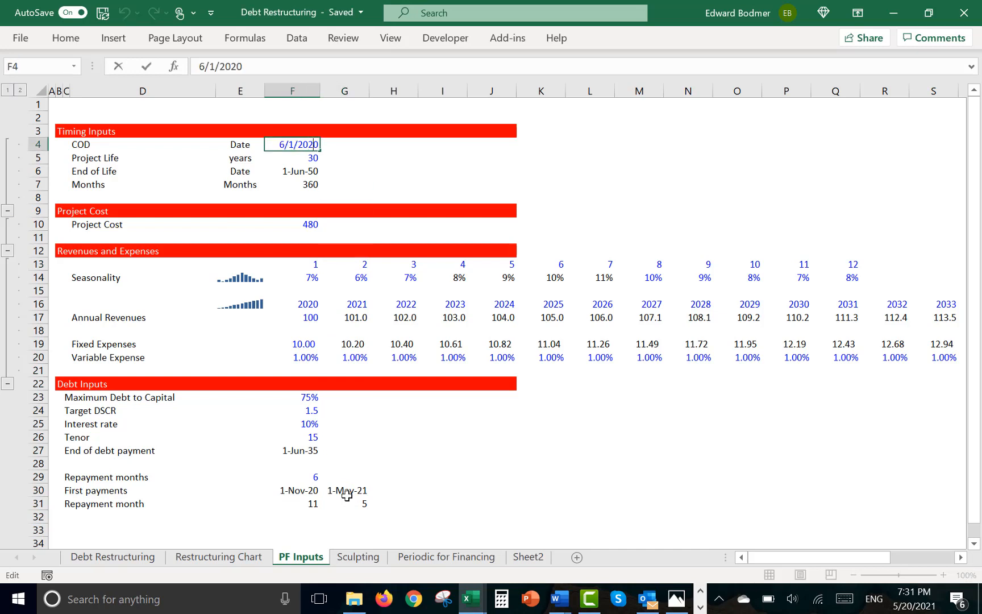
{"action": "key", "text": "Home"}
{"action": "key", "text": "Delete"}
{"action": "type", "text": "5"}
{"action": "key", "text": "Return"}
{"action": "key", "text": "Up"}
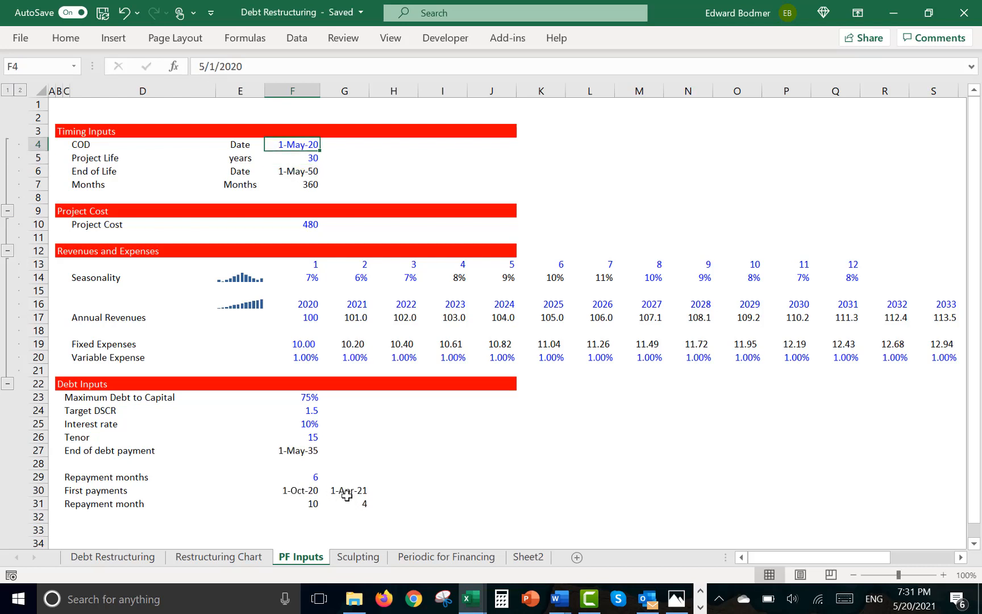
Set the COD date in the Timing Inputs to 11/1/2020
{"action": "key", "text": "F2"}
{"action": "key", "text": "Left"}
{"action": "key", "text": "Left"}
{"action": "key", "text": "Left"}
{"action": "key", "text": "Left"}
{"action": "key", "text": "Left"}
{"action": "key", "text": "Left"}
{"action": "key", "text": "Left"}
{"action": "key", "text": "Left"}
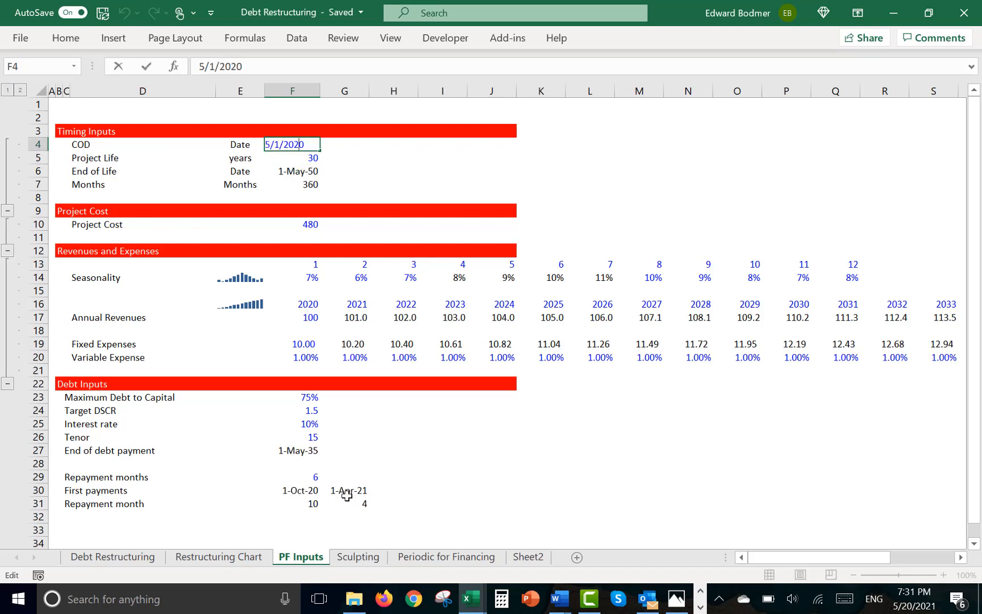
{"action": "key", "text": "Delete"}
{"action": "type", "text": "11"}
{"action": "key", "text": "Return"}
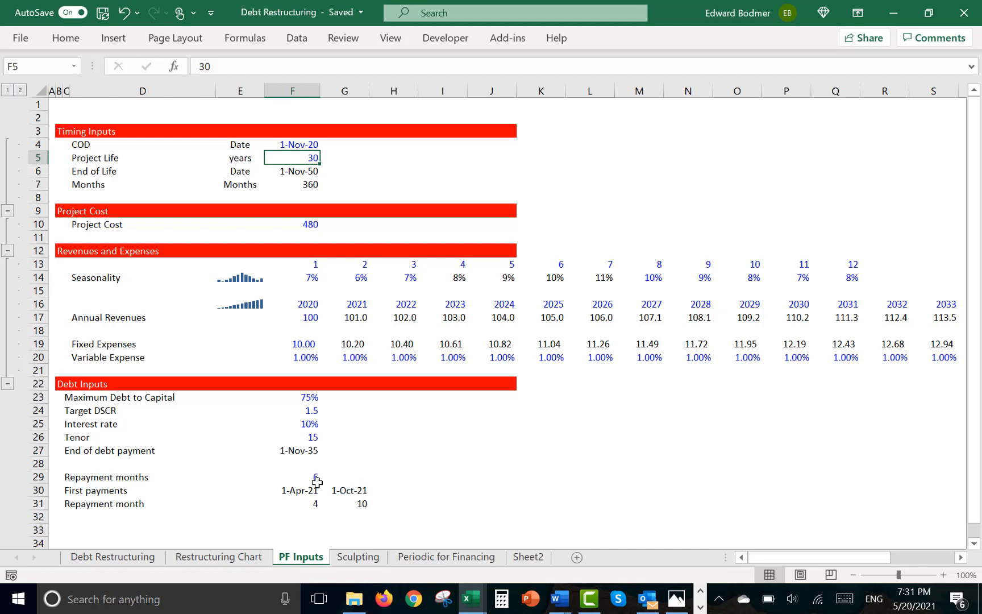
Trace the first repayment month in F31 to its dependent cell on the Sculpting sheet
{"action": "key", "text": "Down"}
{"action": "key", "text": "Down"}
{"action": "key", "text": "Down"}
{"action": "key", "text": "Down"}
{"action": "key", "text": "Down"}
{"action": "key", "text": "Down"}
{"action": "key", "text": "Down"}
{"action": "key", "text": "Down"}
{"action": "key", "text": "Down"}
{"action": "key", "text": "Down"}
{"action": "key", "text": "Down"}
{"action": "key", "text": "Down"}
{"action": "key", "text": "Down"}
{"action": "key", "text": "Down"}
{"action": "key", "text": "Down"}
{"action": "key", "text": "Down"}
{"action": "key", "text": "Down"}
{"action": "key", "text": "Down"}
{"action": "key", "text": "Down"}
{"action": "key", "text": "Down"}
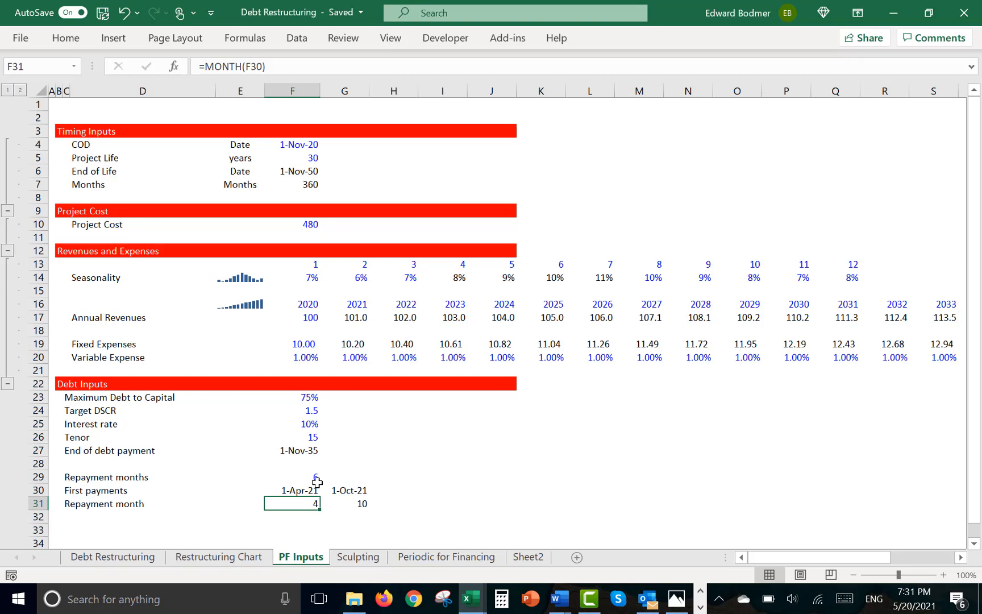
{"action": "key", "text": "ctrl+bracketright"}
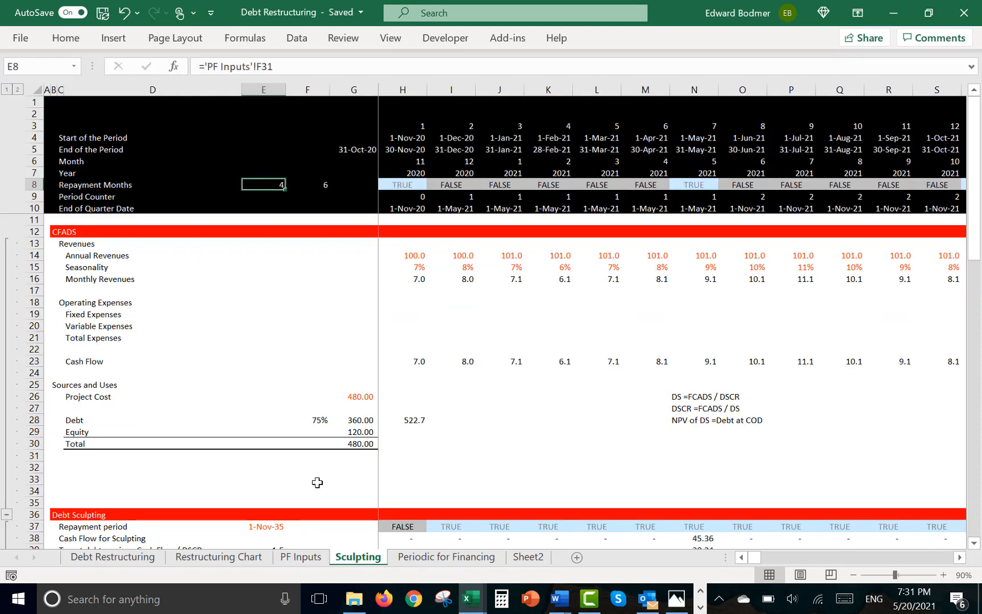
Re-enter the formula in Sculpting cell E8 as ='PF Inputs'!F31
{"action": "type", "text": "="}
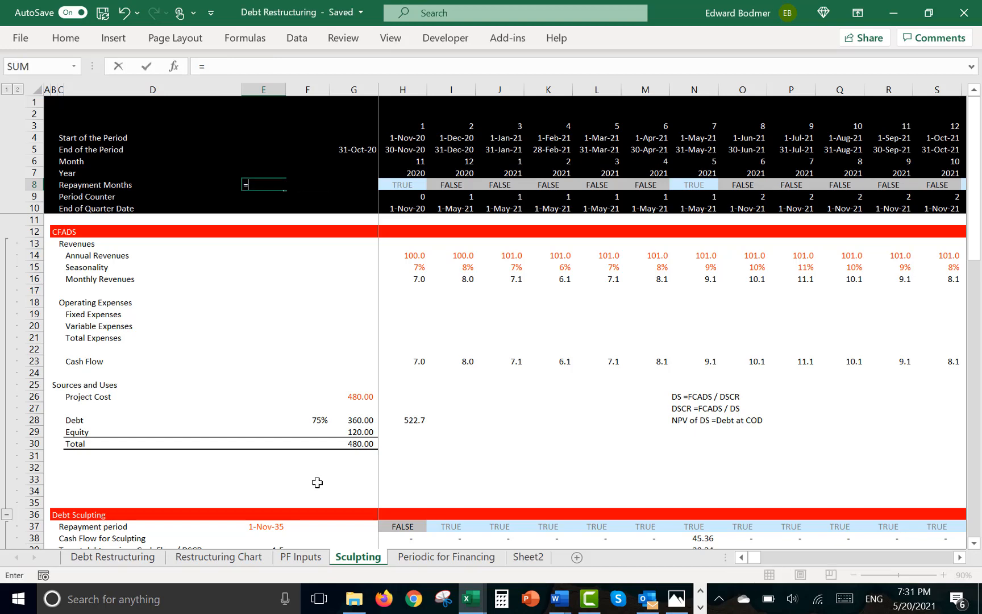
{"action": "key", "text": "ctrl+Page_Up"}
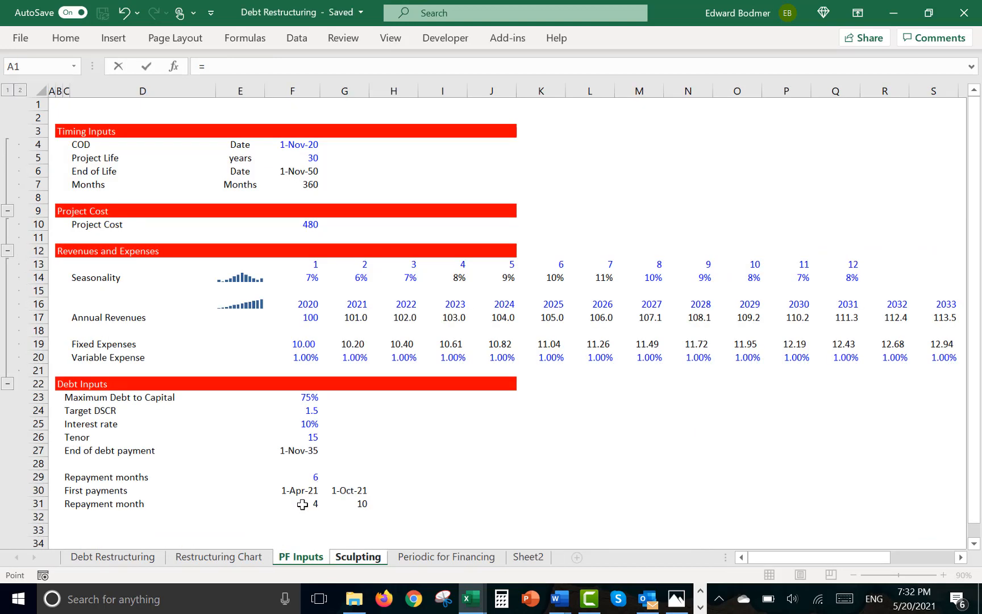
{"action": "left_click", "coordinate": [304, 502]}
{"action": "key", "text": "Return"}
Link Sculpting cell F8 to the second repayment month in 'PF Inputs'!G31
{"action": "key", "text": "Right"}
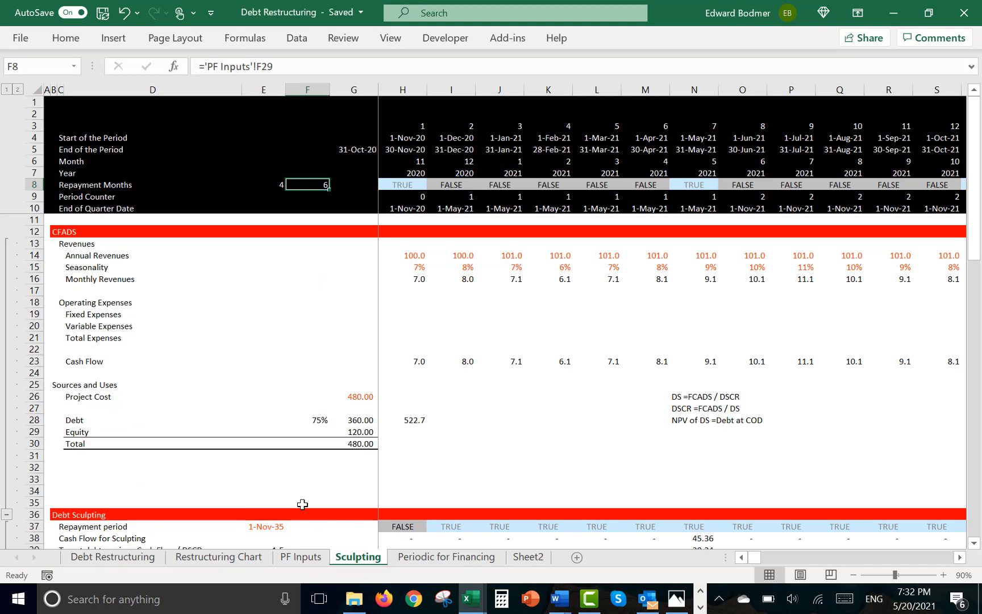
{"action": "type", "text": "="}
{"action": "key", "text": "ctrl+Page_Up"}
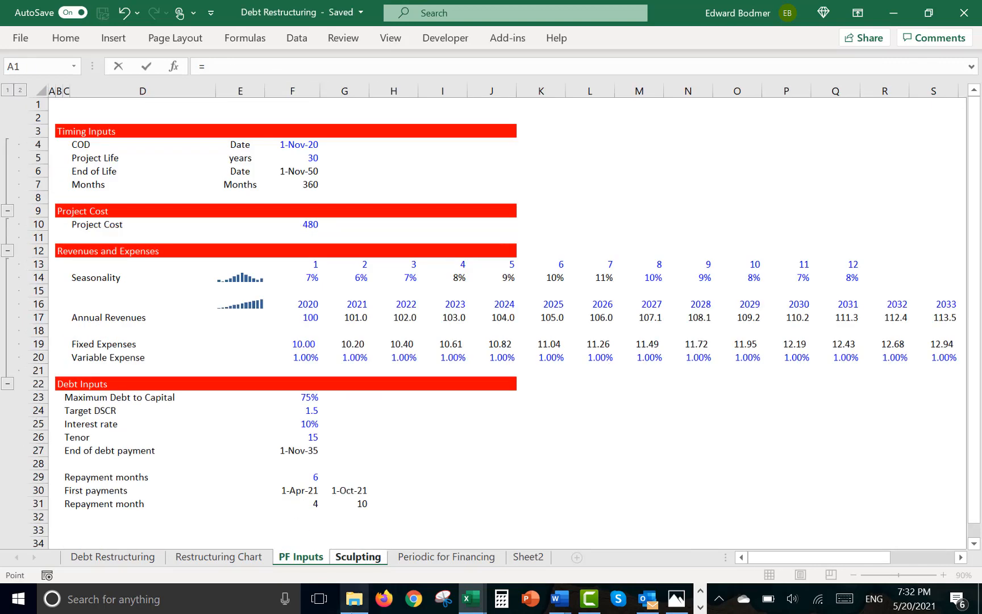
{"action": "left_click", "coordinate": [353, 500]}
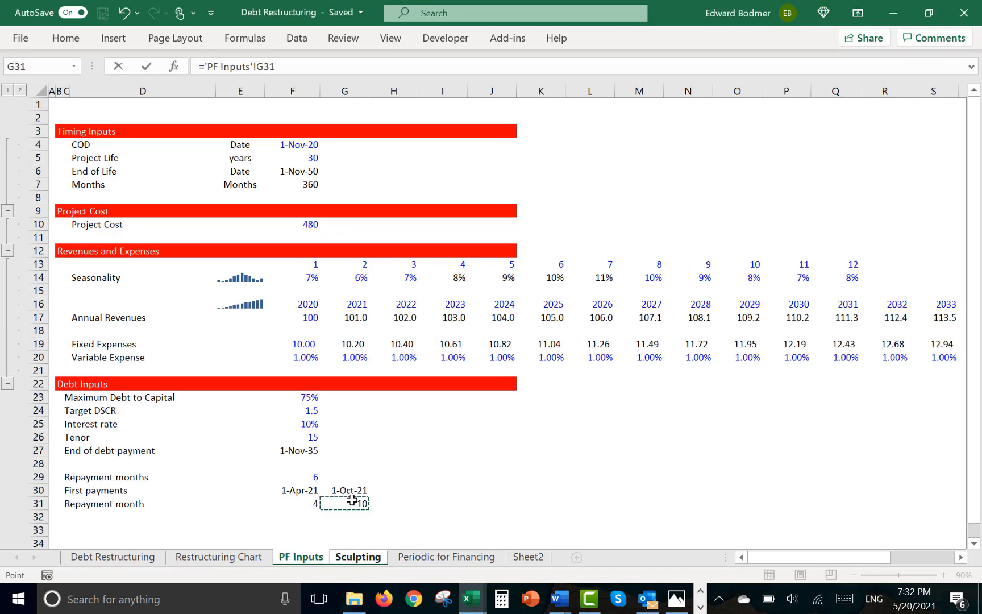
{"action": "key", "text": "Return"}
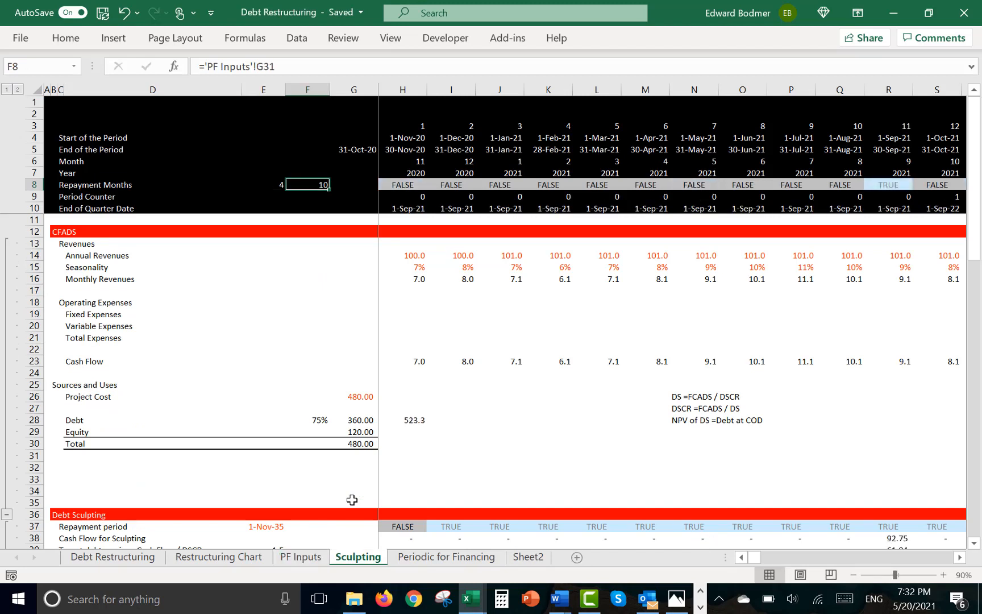
Replace the Repayment Months flags across all periods from H8 onward with the formula =OR(H6=$E$8,H6=$F$8)
{"action": "key", "text": "Right"}
{"action": "key", "text": "Right"}
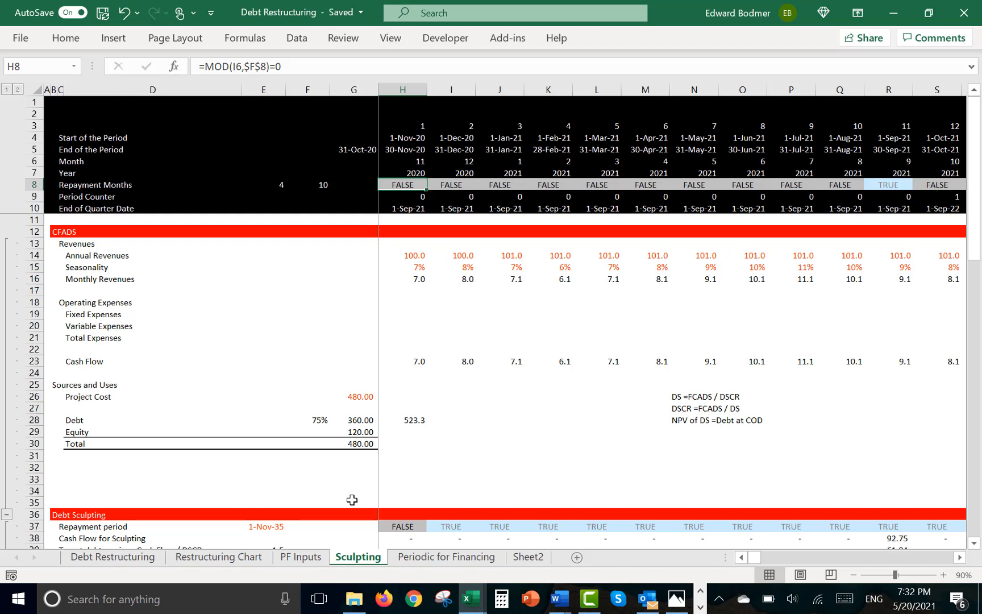
{"action": "key", "text": "Left"}
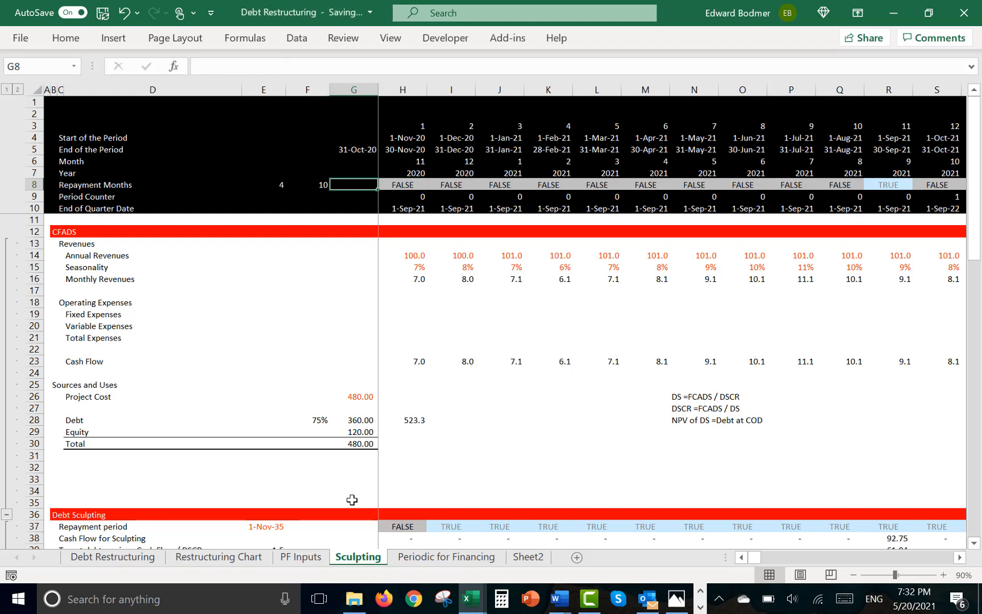
{"action": "key", "text": "Right"}
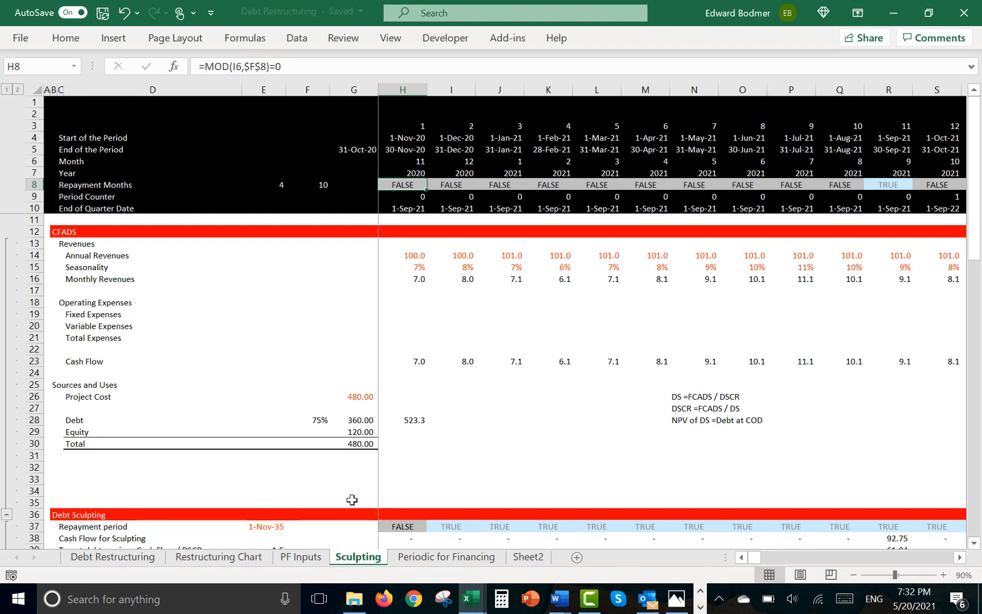
{"action": "key", "text": "Left"}
{"action": "key", "text": "Right"}
{"action": "type", "text": "="}
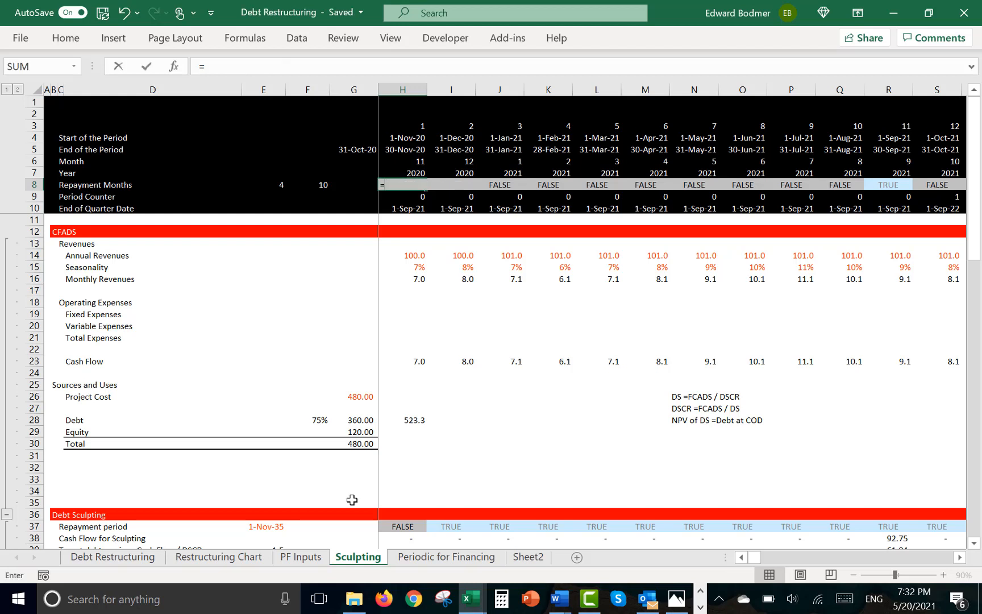
{"action": "type", "text": "or("}
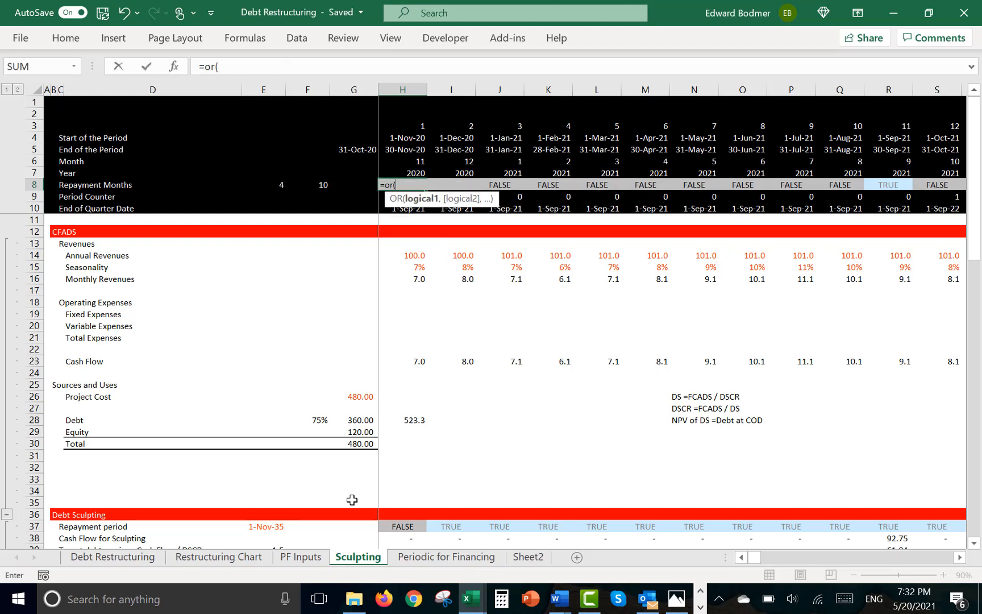
{"action": "key", "text": "Up"}
{"action": "key", "text": "Up"}
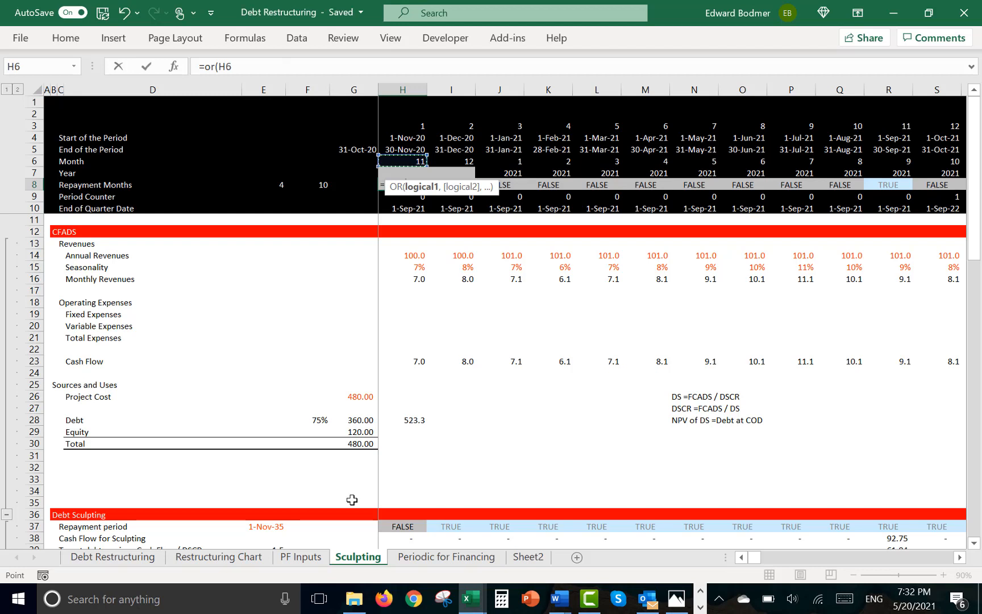
{"action": "type", "text": ","}
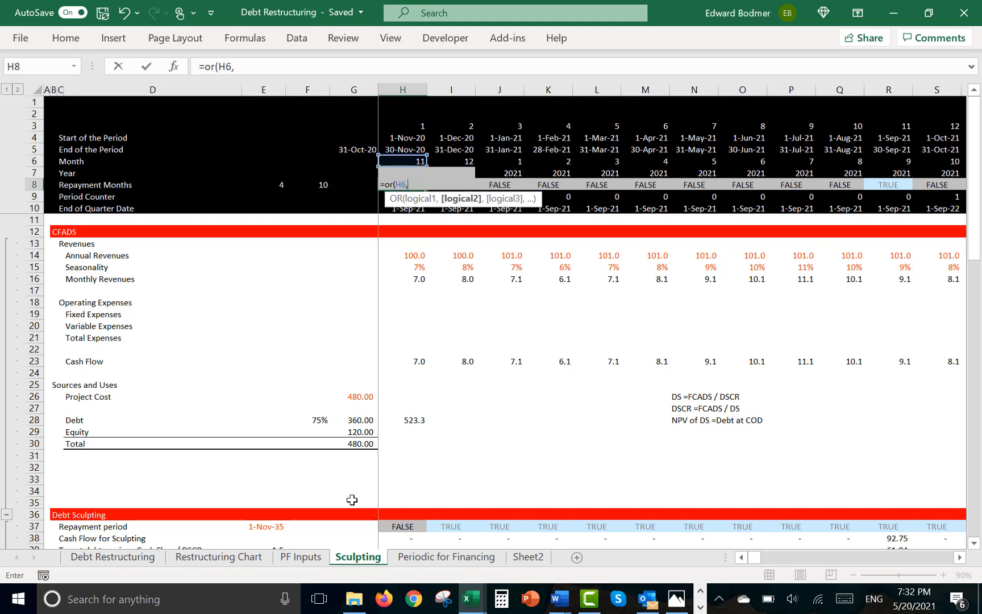
{"action": "key", "text": "BackSpace"}
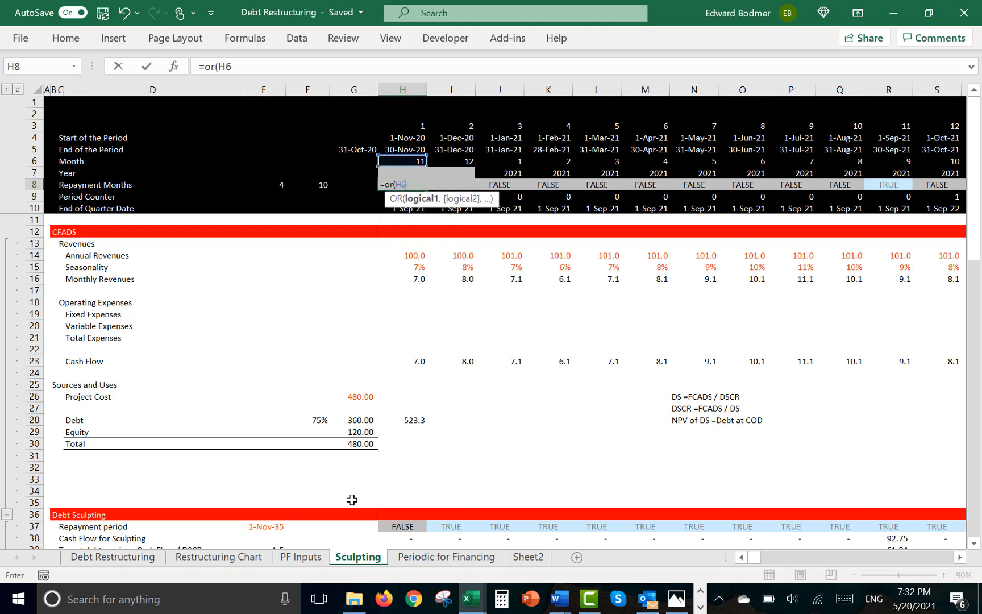
{"action": "type", "text": "="}
{"action": "key", "text": "Left"}
{"action": "key", "text": "Left"}
{"action": "key", "text": "Left"}
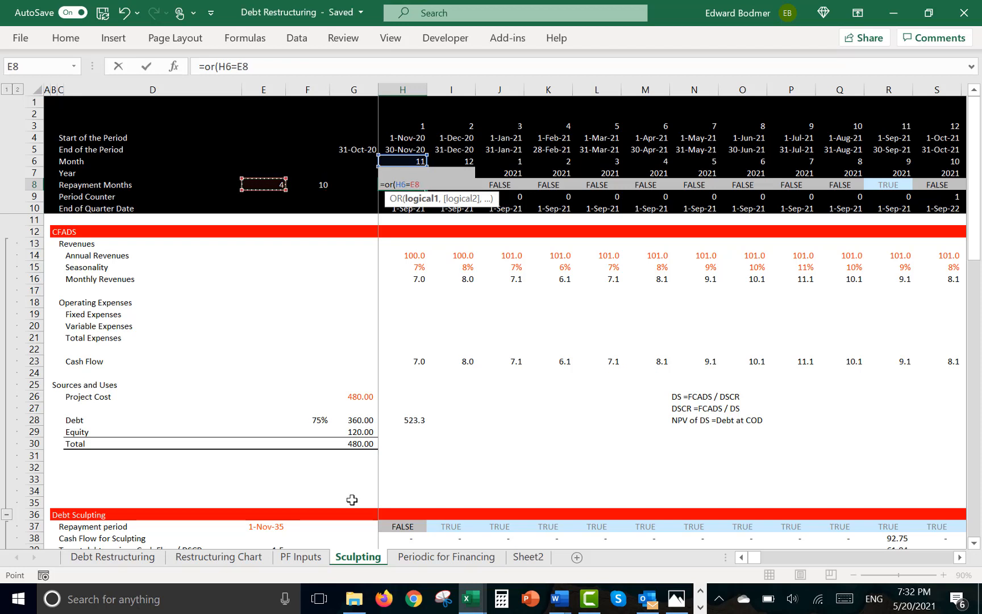
{"action": "key", "text": "F4"}
{"action": "type", "text": ","}
{"action": "key", "text": "Up"}
{"action": "key", "text": "Up"}
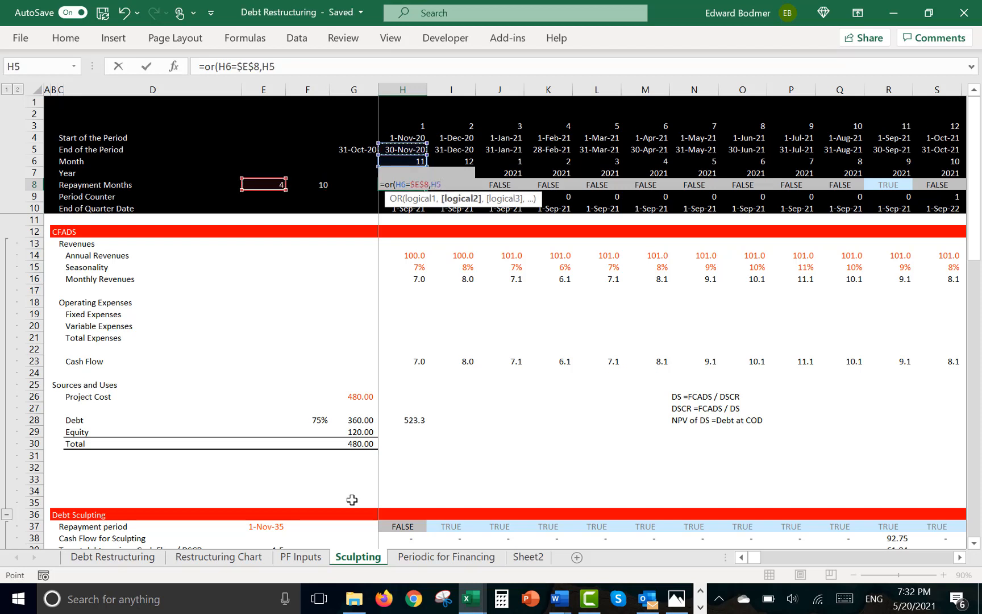
{"action": "type", "text": "="}
{"action": "key", "text": "Left"}
{"action": "key", "text": "Left"}
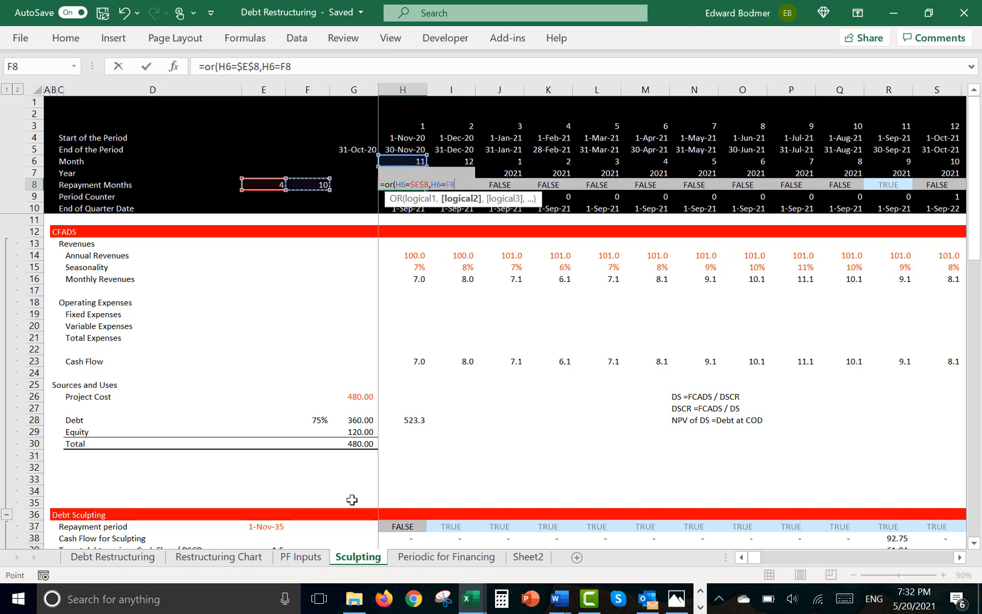
{"action": "key", "text": "F4"}
{"action": "type", "text": ")"}
{"action": "key", "text": "ctrl+Return"}
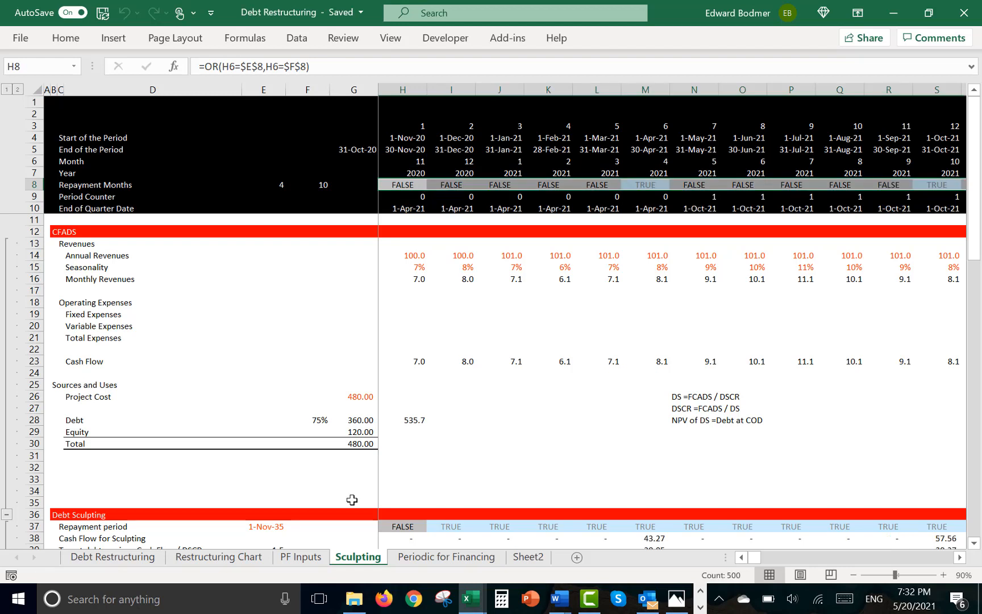
{"action": "key", "text": "Left"}
{"action": "key", "text": "Down"}
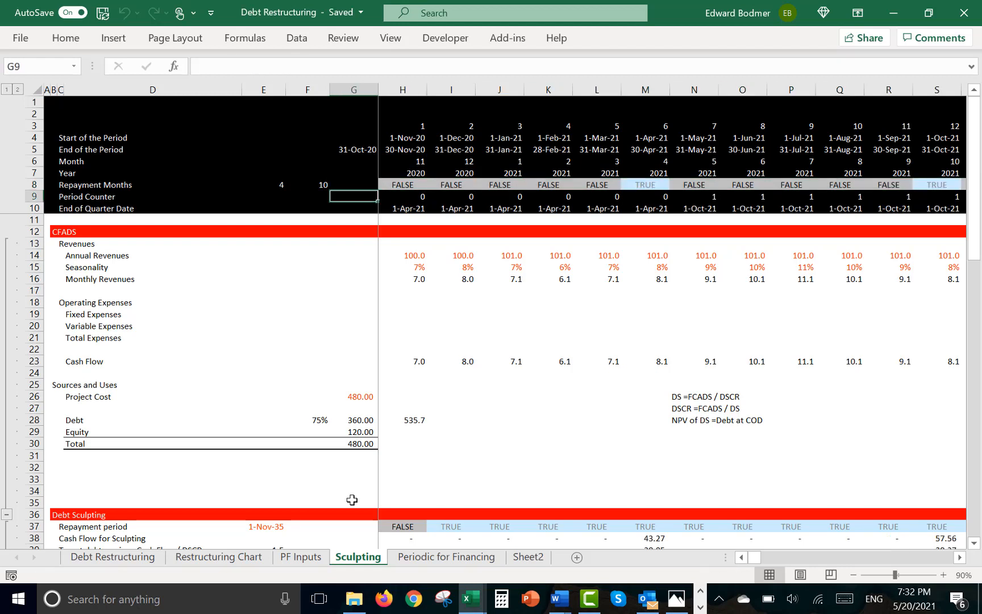
Replace the Period Counter across all periods from H9 onward with the formula =G9+H8
{"action": "key", "text": "Down"}
{"action": "key", "text": "Up"}
{"action": "key", "text": "Right"}
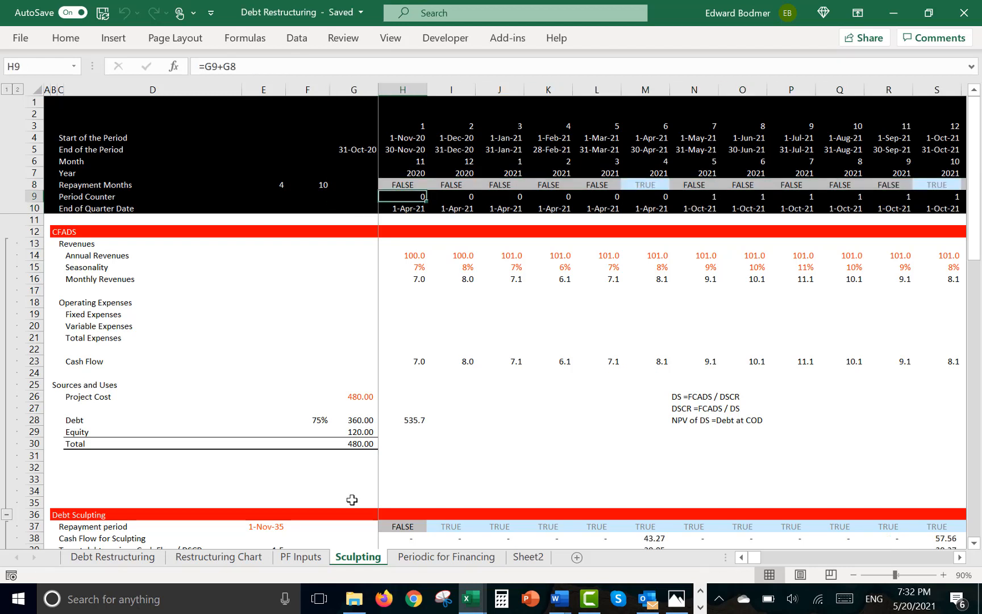
{"action": "type", "text": "="}
{"action": "key", "text": "Left"}
{"action": "type", "text": "+"}
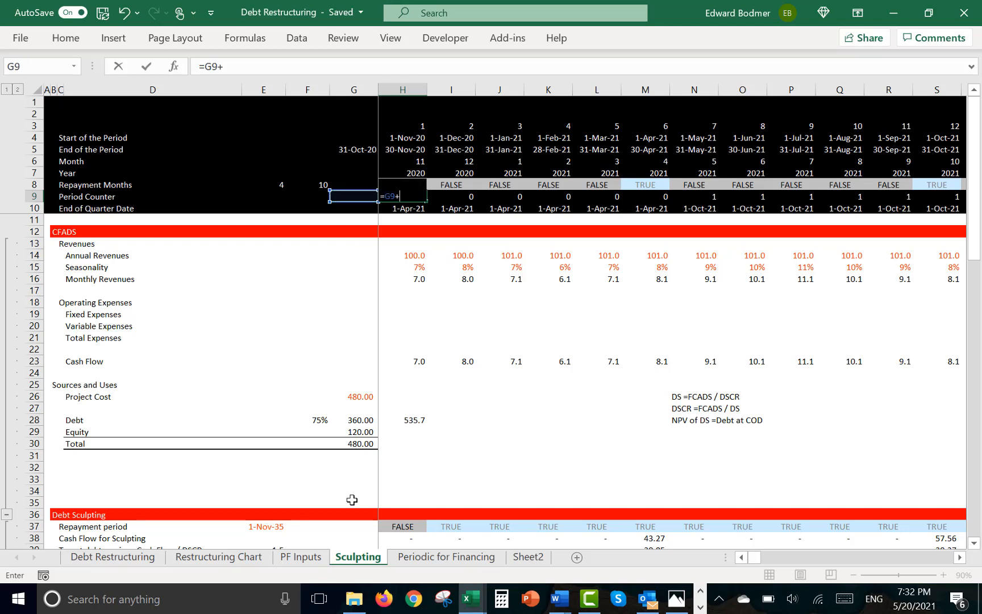
{"action": "key", "text": "Up"}
{"action": "key", "text": "Return"}
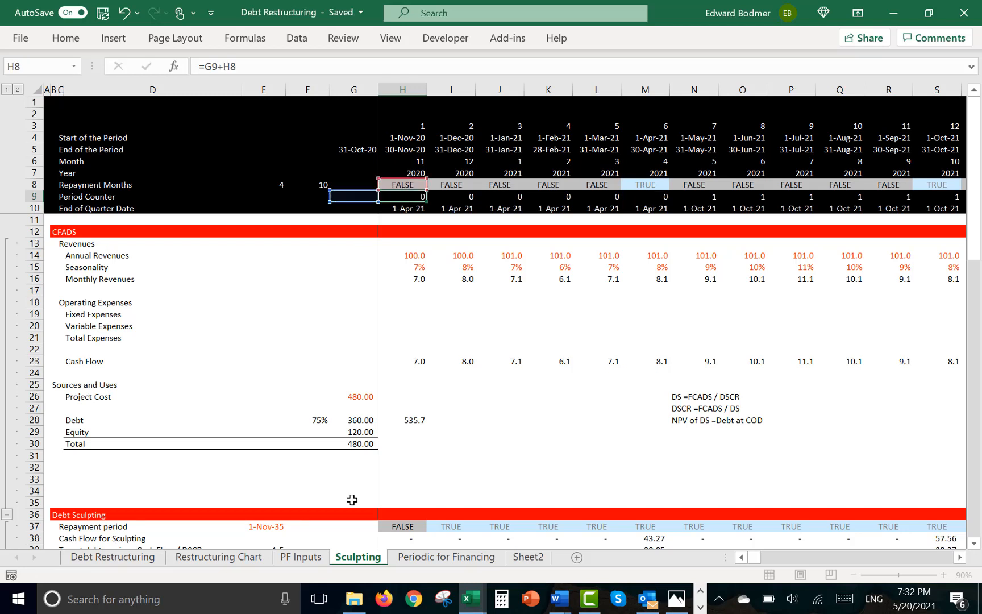
{"action": "key", "text": "Up"}
{"action": "key", "text": "ctrl+shift+Right"}
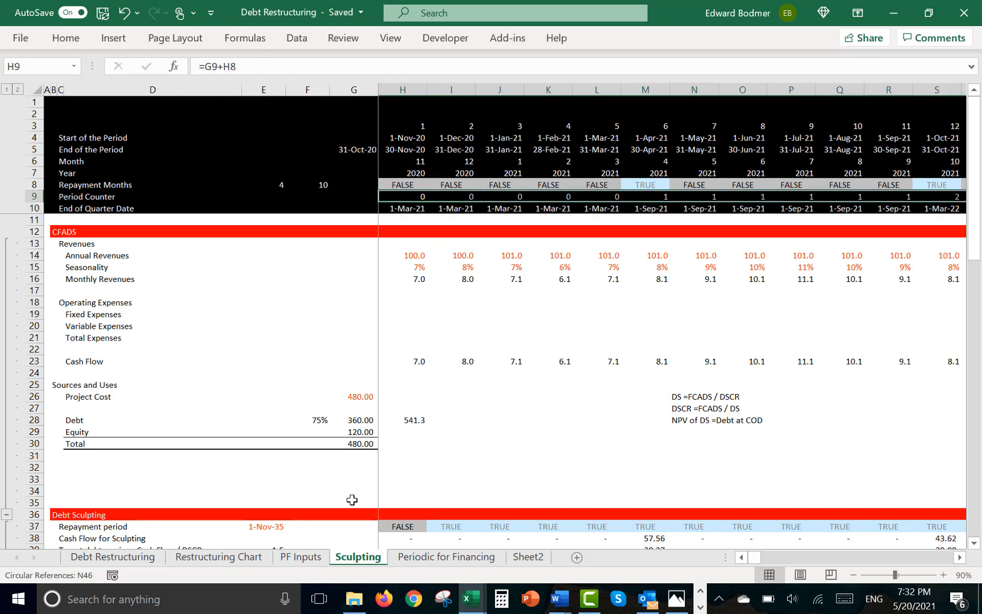
{"action": "key", "text": "ctrl+r"}
{"action": "key", "text": "Left"}
{"action": "key", "text": "Right"}
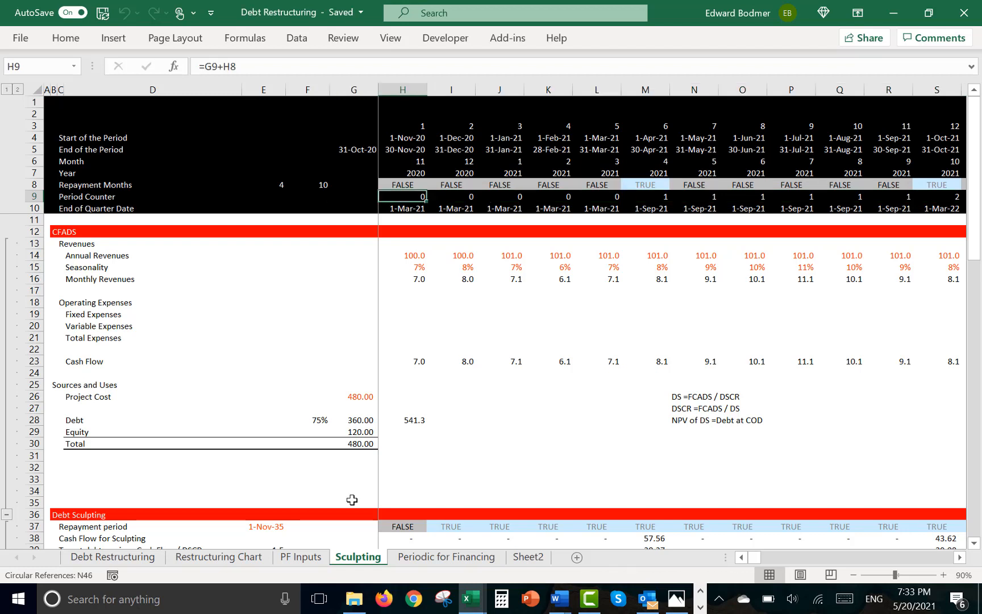
Re-enter the End of Quarter Date formula in H10 as =LOOKUP(H9,9:9,4:4)
{"action": "key", "text": "Down"}
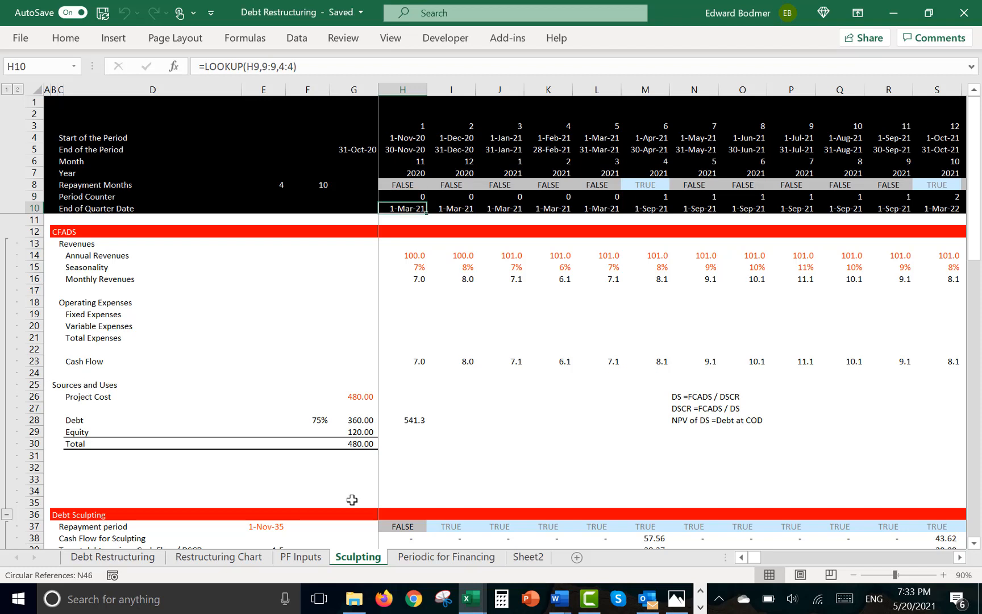
{"action": "key", "text": "Left"}
{"action": "key", "text": "Right"}
{"action": "type", "text": "=lo"}
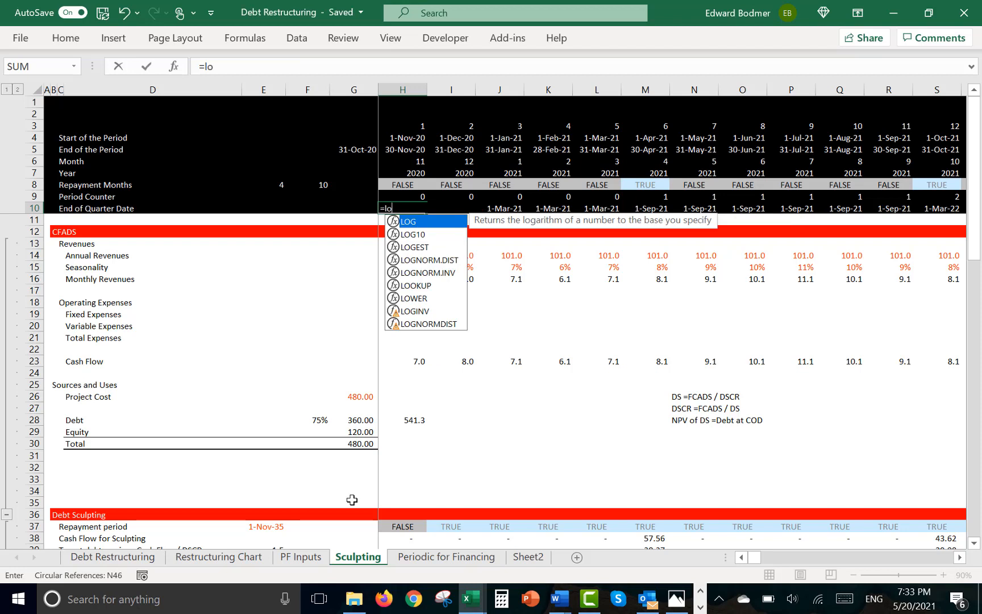
{"action": "key", "text": "Down"}
{"action": "key", "text": "Down"}
{"action": "key", "text": "Down"}
{"action": "key", "text": "Down"}
{"action": "key", "text": "Down"}
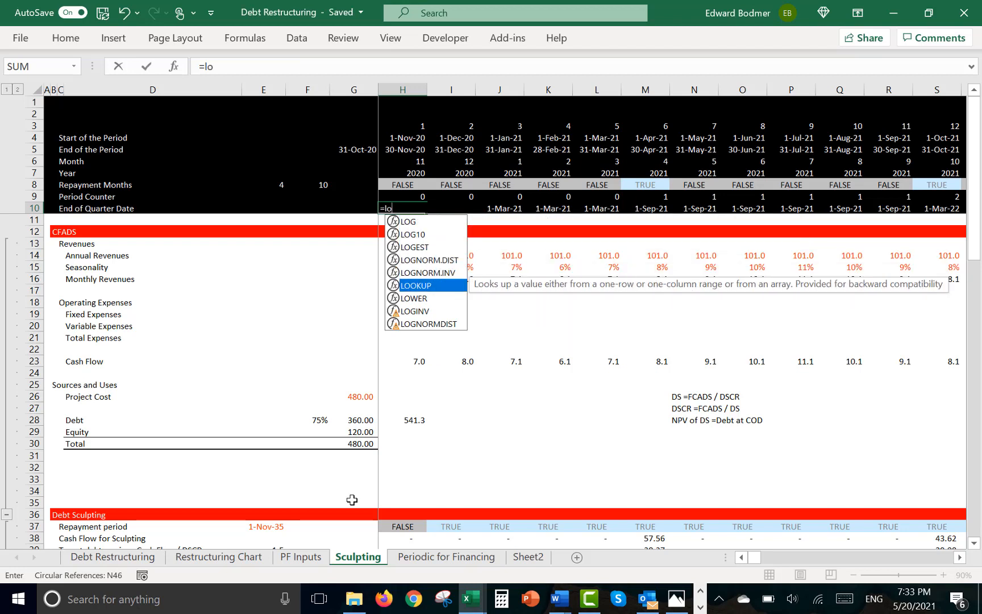
{"action": "key", "text": "Tab"}
{"action": "key", "text": "Up"}
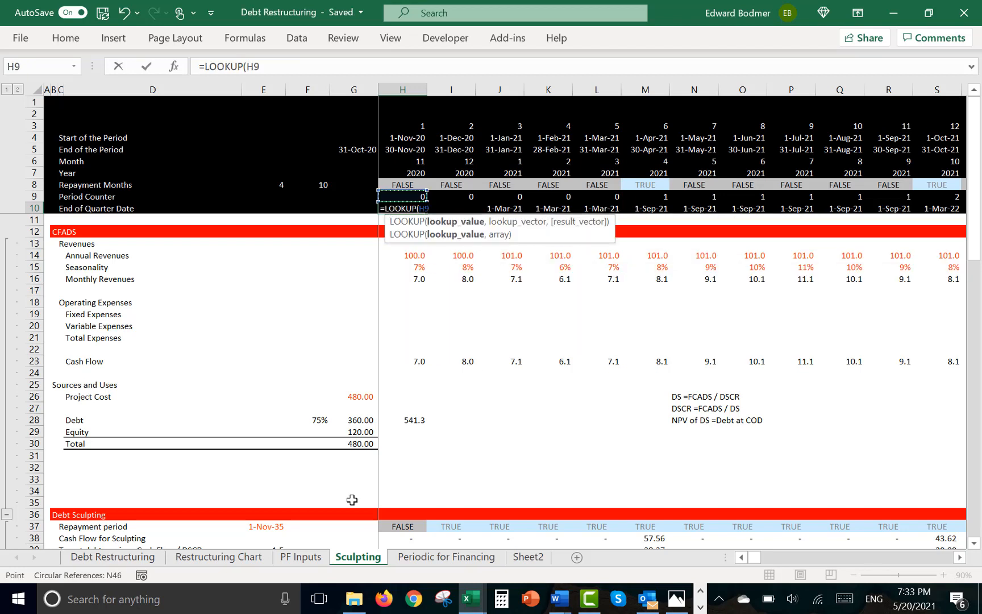
{"action": "type", "text": ","}
{"action": "key", "text": "Up"}
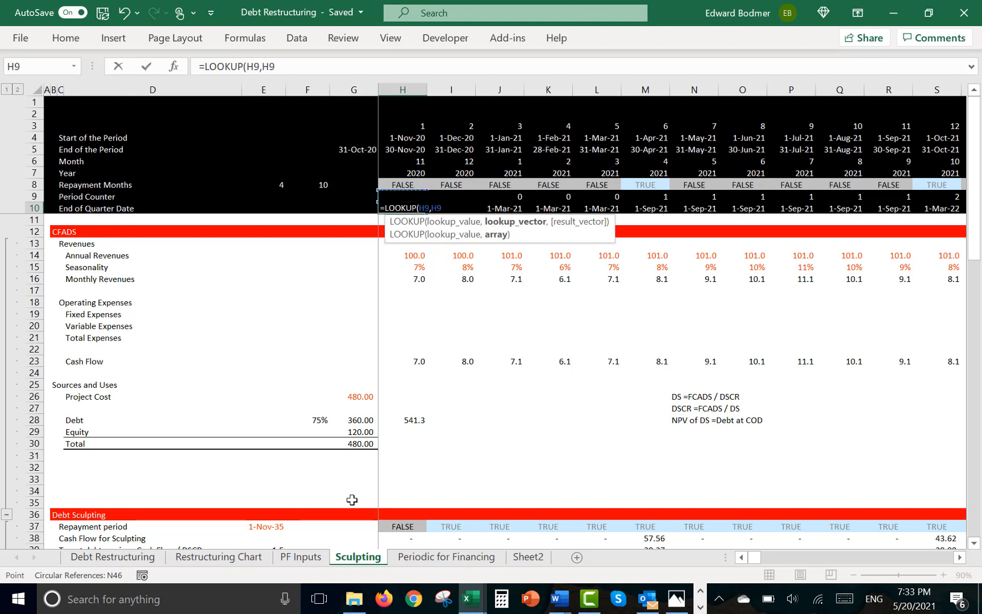
{"action": "key", "text": "shift+space"}
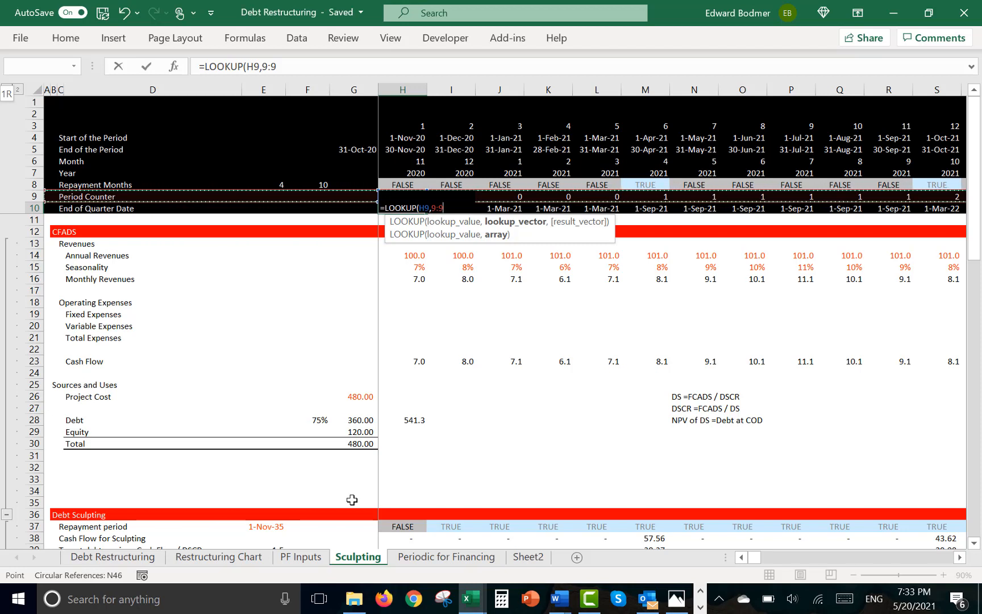
{"action": "type", "text": ","}
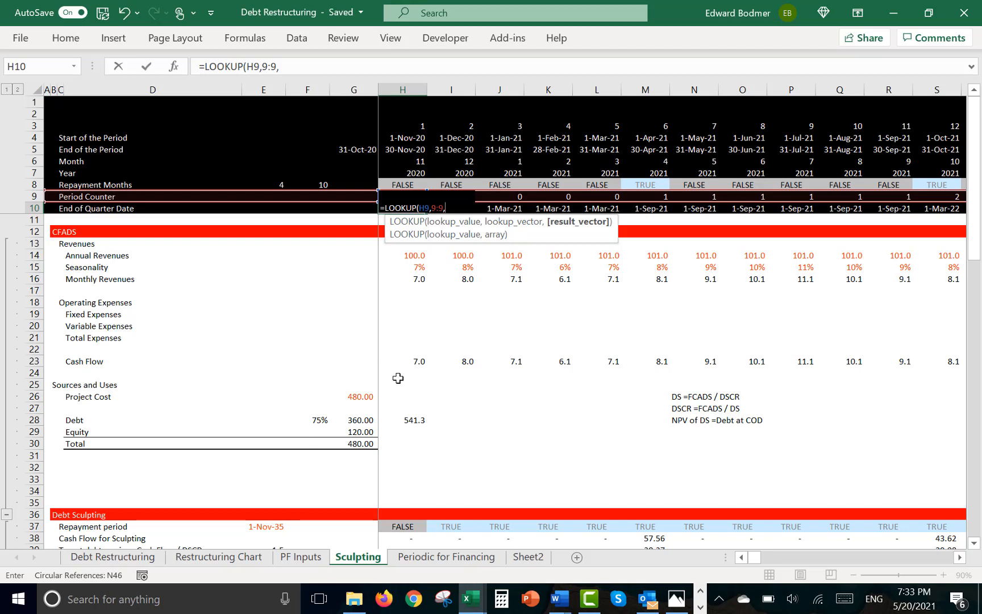
{"action": "left_click", "coordinate": [34, 138]}
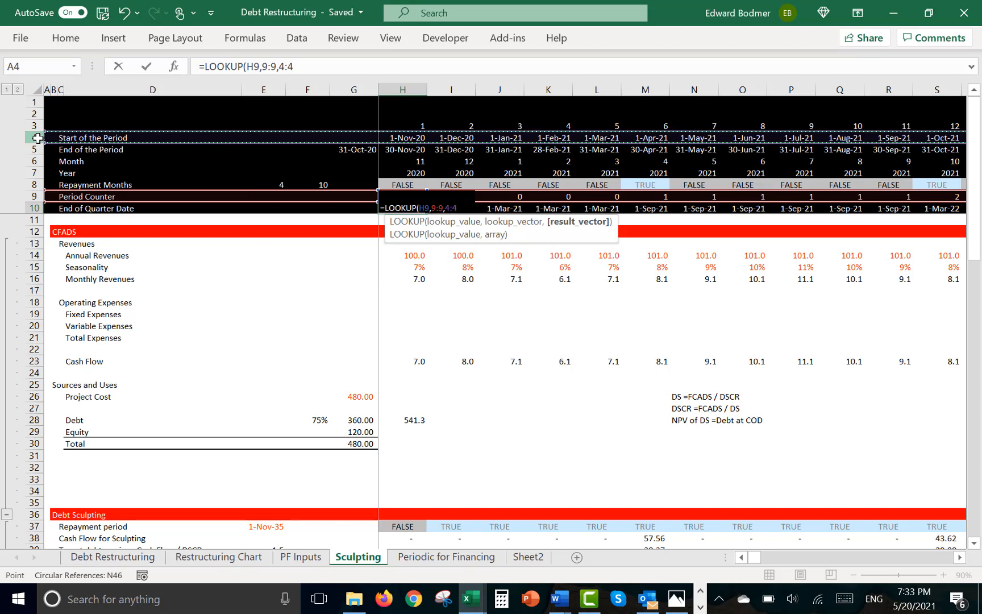
{"action": "type", "text": ")"}
{"action": "key", "text": "Return"}
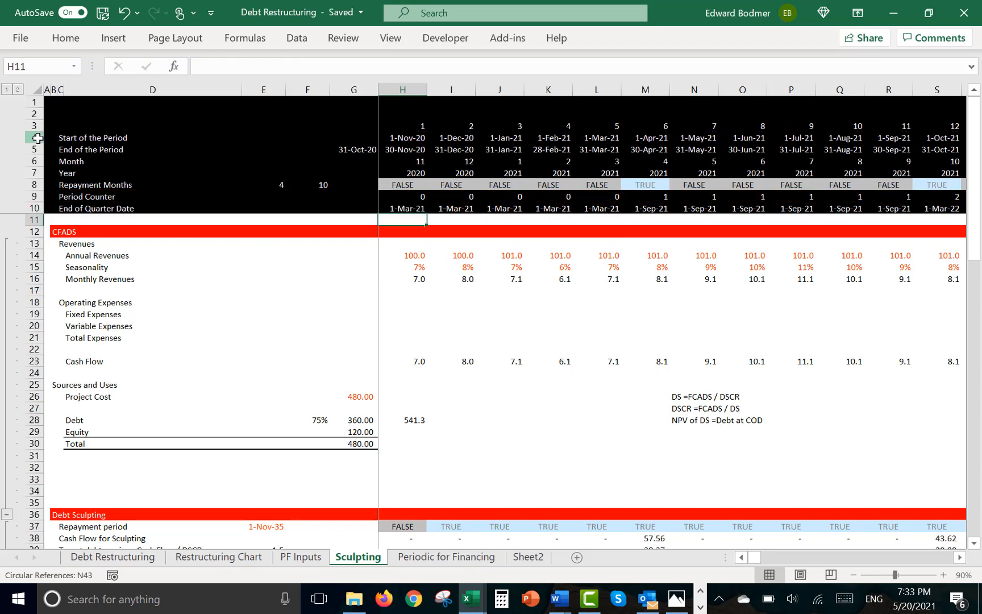
Copy the End of Quarter Date formula from H10 across all periods
{"action": "key", "text": "Up"}
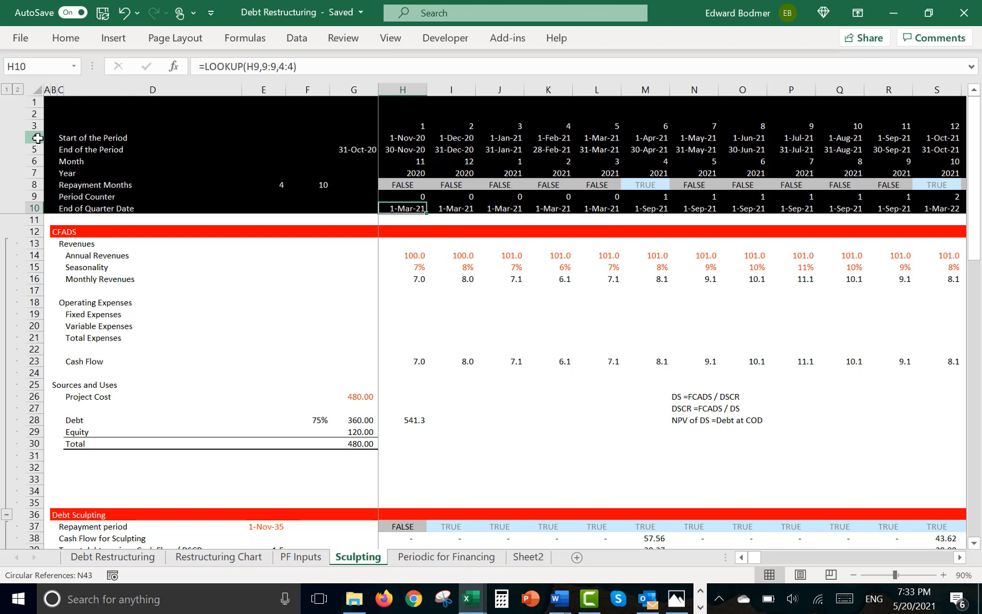
{"action": "key", "text": "ctrl+shift+Right"}
{"action": "key", "text": "Left"}
{"action": "key", "text": "Right"}
Examine the End of Quarter Date row across the 2021 to 2024 periods against the counter and repayment flags
{"action": "key", "text": "Right"}
{"action": "key", "text": "Right"}
{"action": "key", "text": "Right"}
{"action": "key", "text": "Right"}
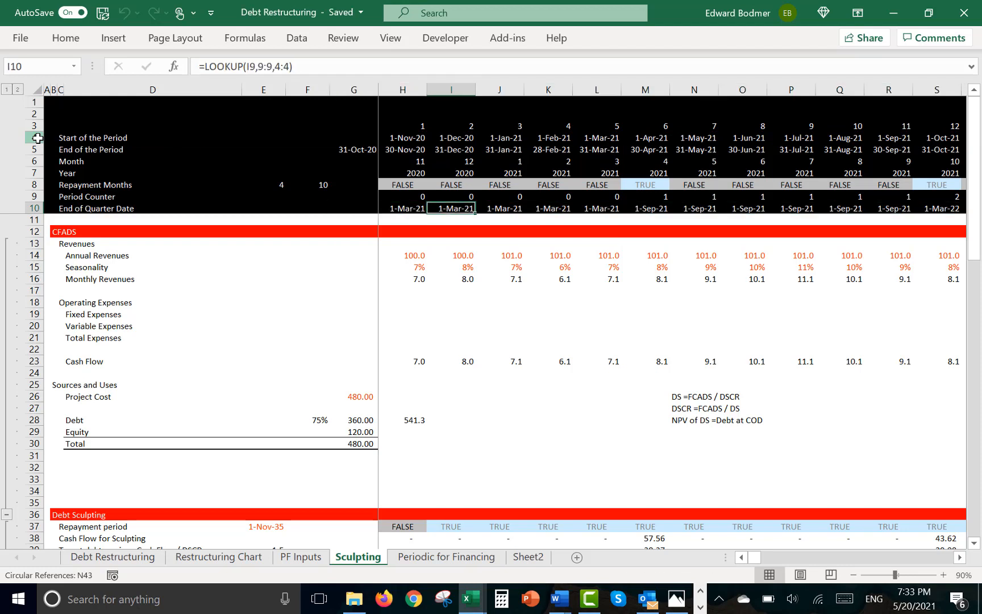
{"action": "key", "text": "Right"}
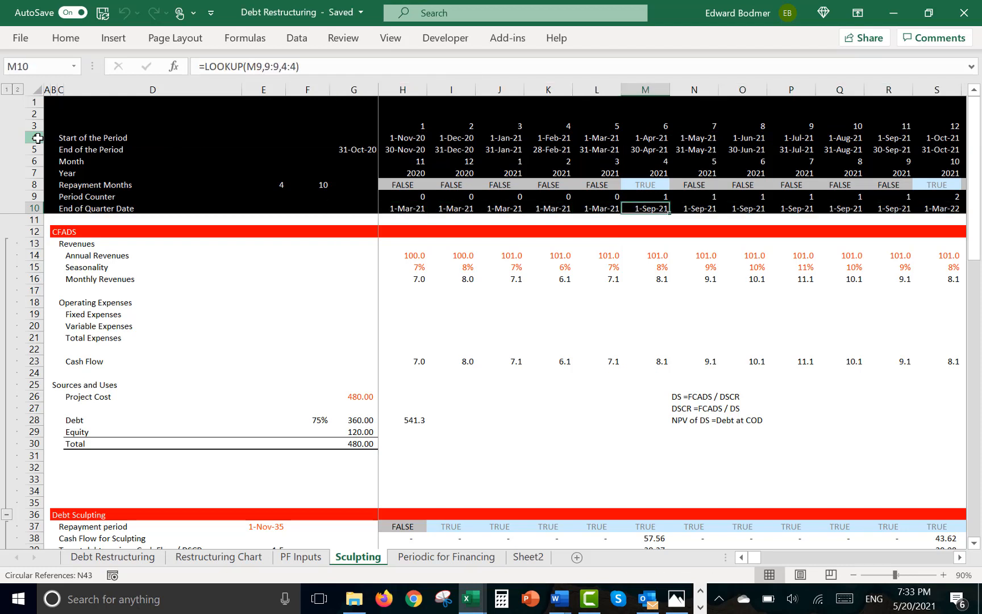
{"action": "key", "text": "Right"}
{"action": "key", "text": "Right"}
{"action": "key", "text": "Right"}
{"action": "key", "text": "Right"}
{"action": "key", "text": "Right"}
{"action": "key", "text": "Right"}
{"action": "key", "text": "Right"}
{"action": "key", "text": "Right"}
{"action": "key", "text": "Right"}
{"action": "key", "text": "Right"}
{"action": "key", "text": "Right"}
{"action": "key", "text": "Right"}
{"action": "key", "text": "Right"}
{"action": "key", "text": "Right"}
{"action": "key", "text": "Right"}
{"action": "key", "text": "Right"}
{"action": "key", "text": "Right"}
{"action": "key", "text": "Right"}
{"action": "key", "text": "Right"}
{"action": "key", "text": "Right"}
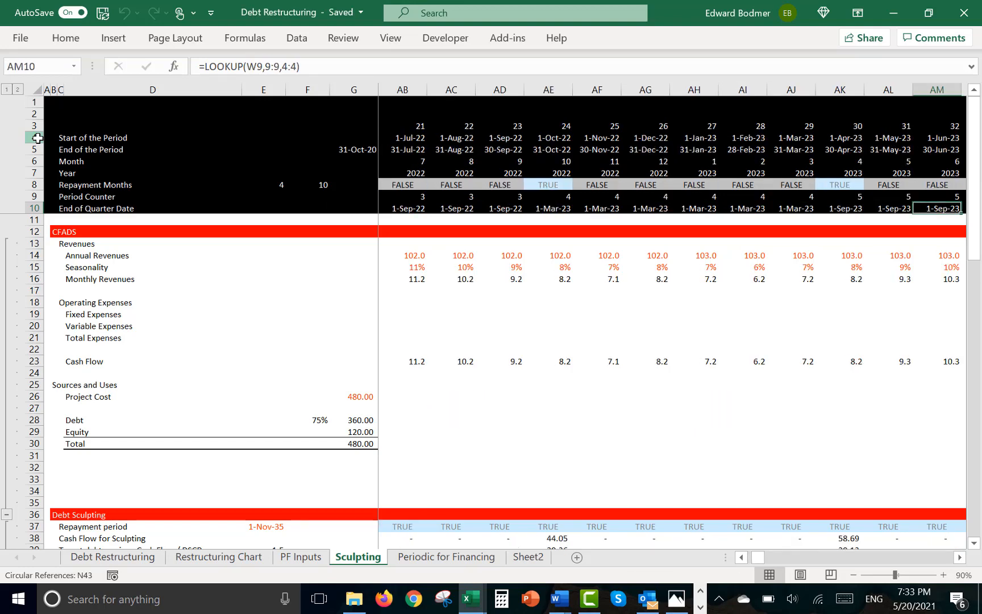
{"action": "key", "text": "Right"}
{"action": "key", "text": "Right"}
{"action": "key", "text": "Right"}
{"action": "key", "text": "Right"}
{"action": "key", "text": "Right"}
{"action": "key", "text": "Right"}
{"action": "key", "text": "Right"}
{"action": "key", "text": "Left"}
{"action": "key", "text": "Left"}
{"action": "key", "text": "Left"}
{"action": "key", "text": "Left"}
{"action": "key", "text": "Left"}
{"action": "key", "text": "Left"}
{"action": "key", "text": "Left"}
{"action": "key", "text": "Left"}
{"action": "key", "text": "Left"}
{"action": "key", "text": "Left"}
{"action": "key", "text": "Left"}
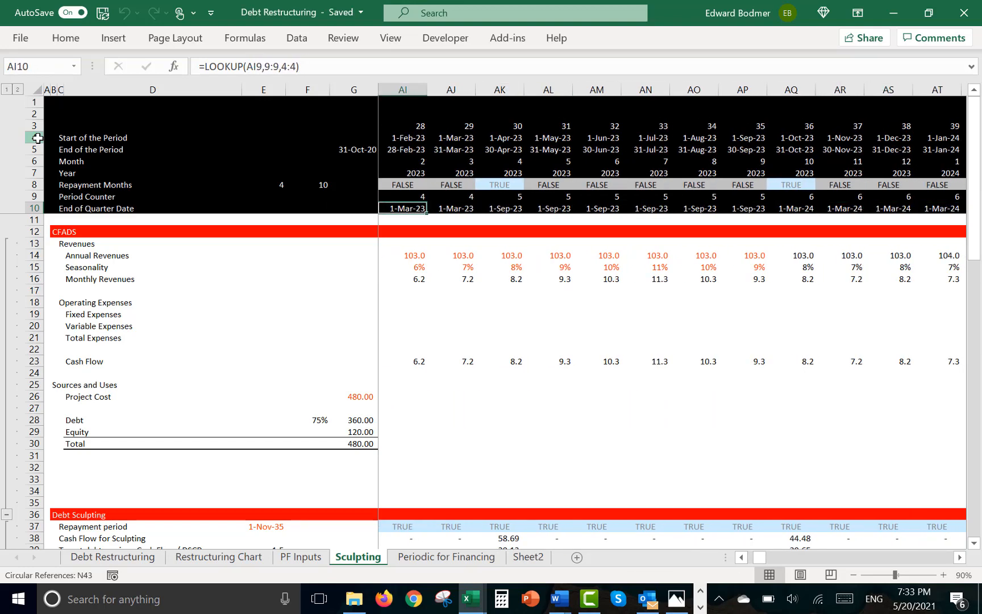
{"action": "key", "text": "Left"}
{"action": "key", "text": "Left"}
{"action": "key", "text": "Left"}
{"action": "key", "text": "Left"}
{"action": "key", "text": "Left"}
{"action": "key", "text": "Left"}
{"action": "key", "text": "Left"}
{"action": "key", "text": "Left"}
{"action": "key", "text": "Left"}
{"action": "key", "text": "Left"}
{"action": "key", "text": "Left"}
{"action": "key", "text": "Left"}
{"action": "key", "text": "Left"}
{"action": "key", "text": "Left"}
{"action": "key", "text": "Left"}
{"action": "key", "text": "Left"}
{"action": "key", "text": "Left"}
{"action": "key", "text": "Left"}
{"action": "key", "text": "Left"}
{"action": "key", "text": "Left"}
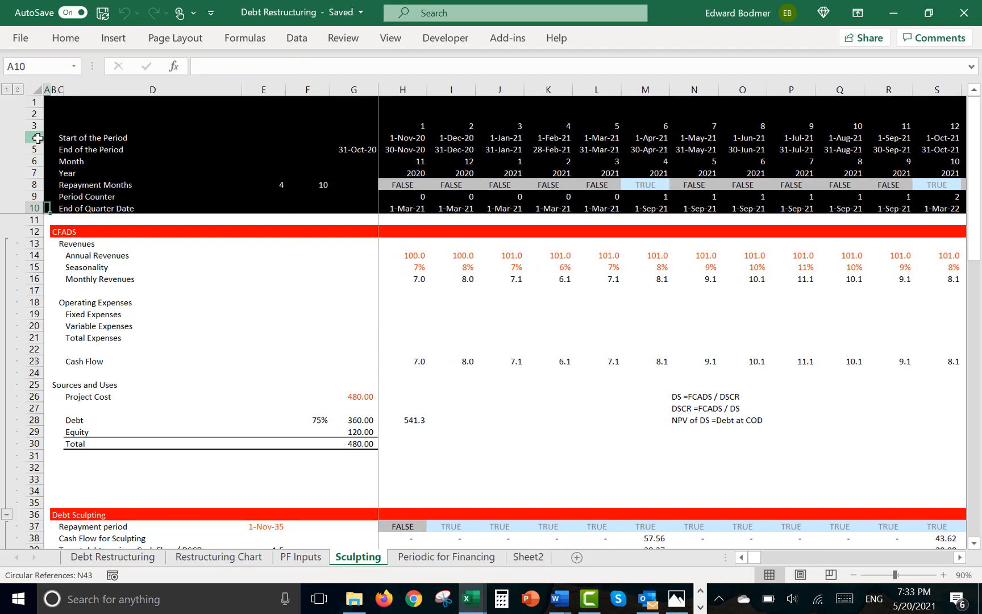
Check the End of Quarter Date formulas in H10 to M10 around the first repayment month
{"action": "key", "text": "Right"}
{"action": "key", "text": "Right"}
{"action": "key", "text": "Right"}
{"action": "key", "text": "Right"}
{"action": "key", "text": "Right"}
{"action": "key", "text": "Right"}
{"action": "key", "text": "Right"}
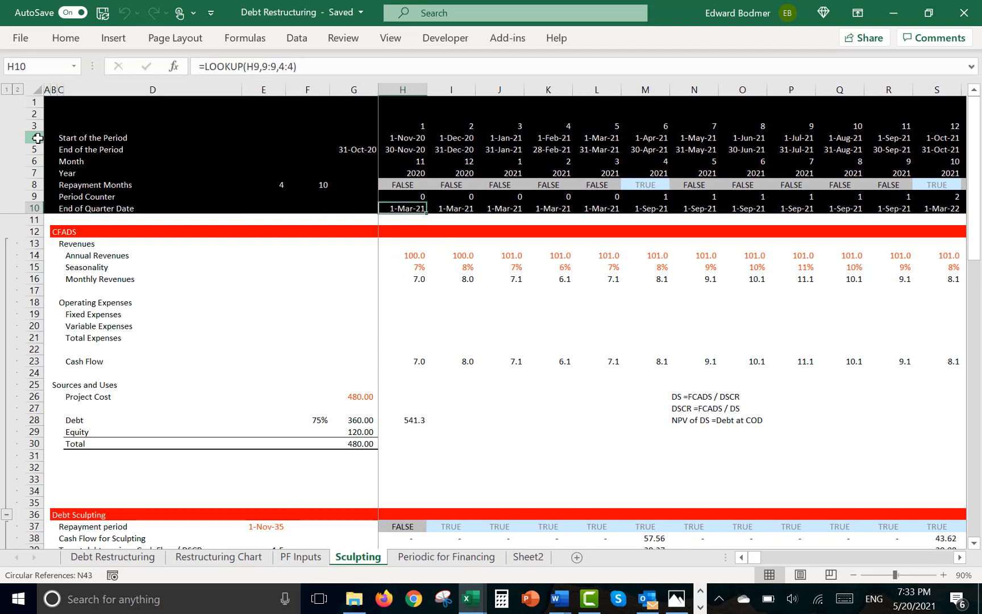
{"action": "key", "text": "Right"}
{"action": "key", "text": "Right"}
{"action": "key", "text": "Right"}
{"action": "key", "text": "Right"}
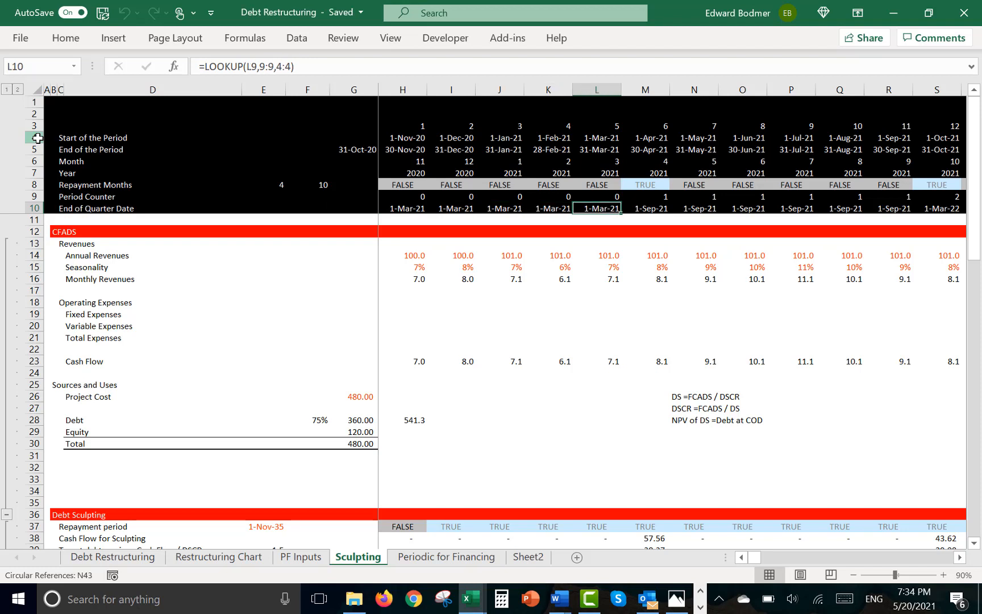
{"action": "key", "text": "Right"}
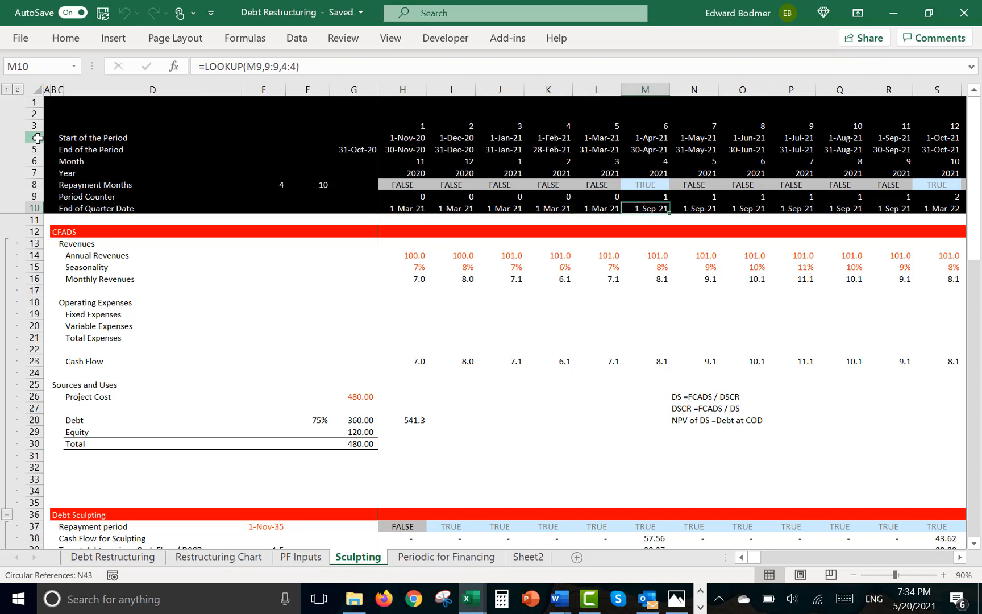
{"action": "key", "text": "Left"}
{"action": "key", "text": "Left"}
{"action": "key", "text": "Left"}
{"action": "key", "text": "Left"}
{"action": "key", "text": "Left"}
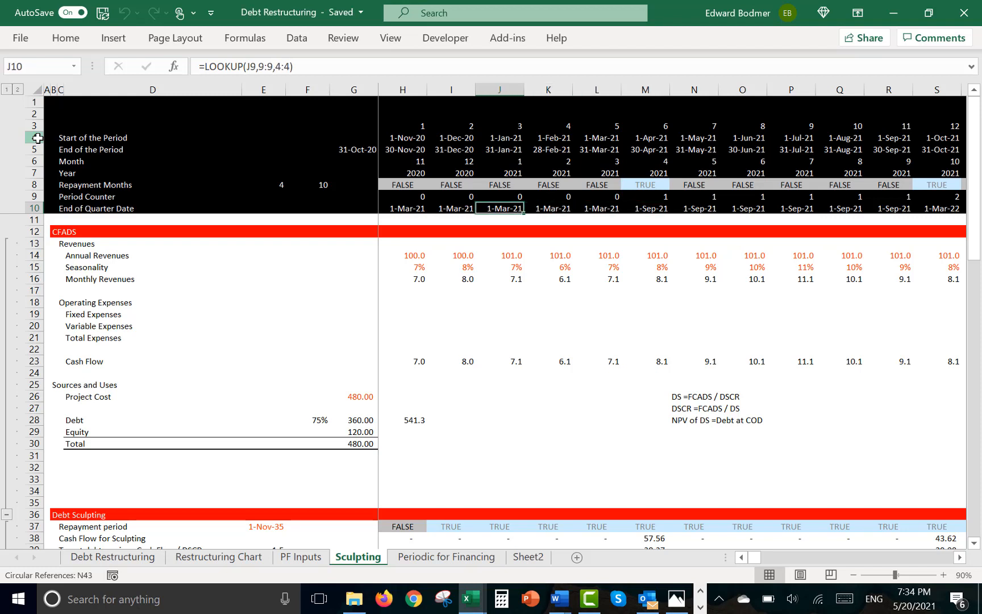
{"action": "key", "text": "Right"}
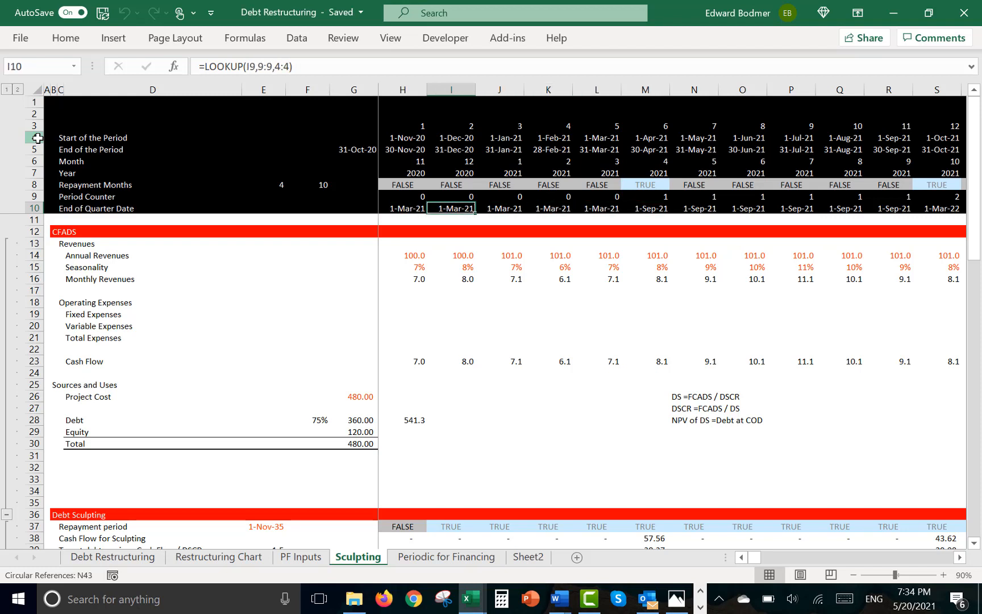
{"action": "key", "text": "Up"}
{"action": "key", "text": "Left"}
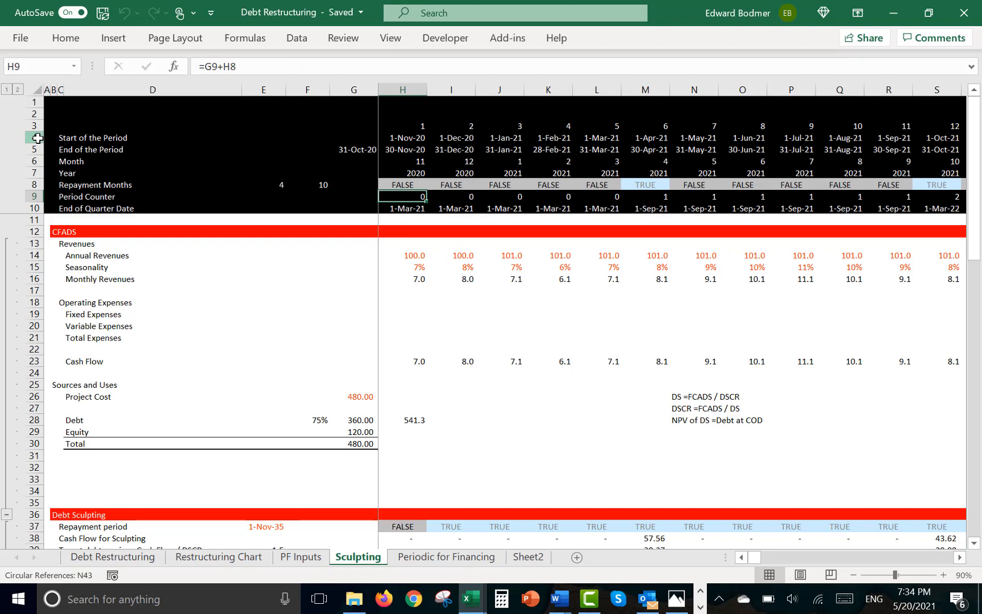
{"action": "type", "text": "="}
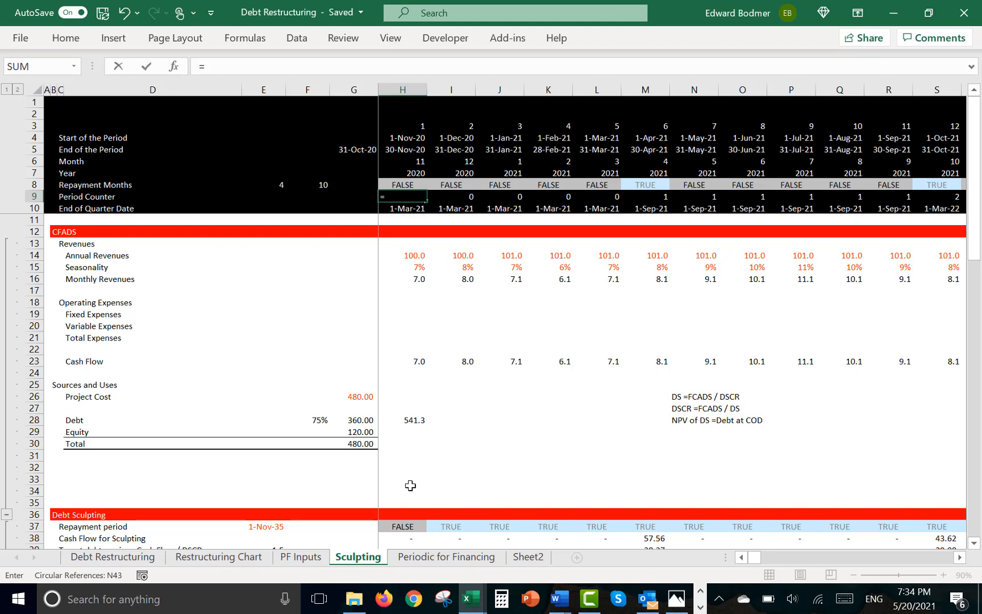
{"action": "key", "text": "Escape"}
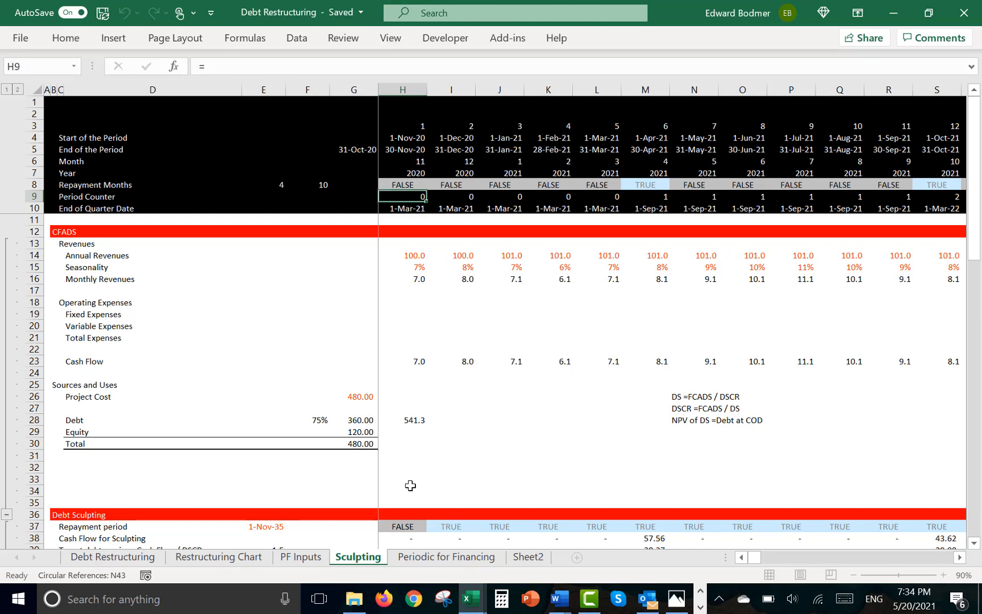
Examine the column H formulas from the CFADS section down to the debt balance rows in Debt Sculpting
{"action": "key", "text": "Down"}
{"action": "key", "text": "Down"}
{"action": "key", "text": "Down"}
{"action": "key", "text": "Down"}
{"action": "key", "text": "Down"}
{"action": "key", "text": "Down"}
{"action": "key", "text": "Down"}
{"action": "key", "text": "Down"}
{"action": "key", "text": "Down"}
{"action": "key", "text": "Down"}
{"action": "key", "text": "Down"}
{"action": "key", "text": "Down"}
{"action": "key", "text": "Down"}
{"action": "key", "text": "Down"}
{"action": "key", "text": "Down"}
{"action": "key", "text": "Down"}
{"action": "key", "text": "Down"}
{"action": "key", "text": "Down"}
{"action": "key", "text": "Down"}
{"action": "key", "text": "Down"}
{"action": "key", "text": "Down"}
{"action": "key", "text": "Down"}
{"action": "key", "text": "Down"}
{"action": "key", "text": "Down"}
{"action": "key", "text": "Down"}
{"action": "key", "text": "Down"}
{"action": "key", "text": "Down"}
{"action": "key", "text": "Down"}
{"action": "key", "text": "Down"}
{"action": "key", "text": "Down"}
{"action": "key", "text": "Down"}
{"action": "key", "text": "Down"}
{"action": "key", "text": "Down"}
{"action": "key", "text": "Down"}
{"action": "key", "text": "Down"}
{"action": "key", "text": "Down"}
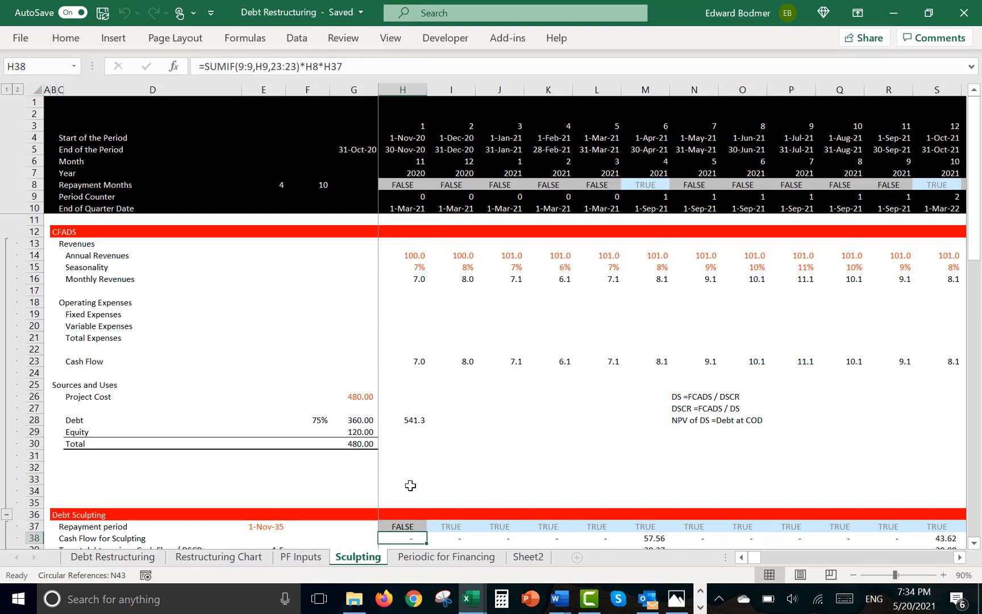
{"action": "key", "text": "Up"}
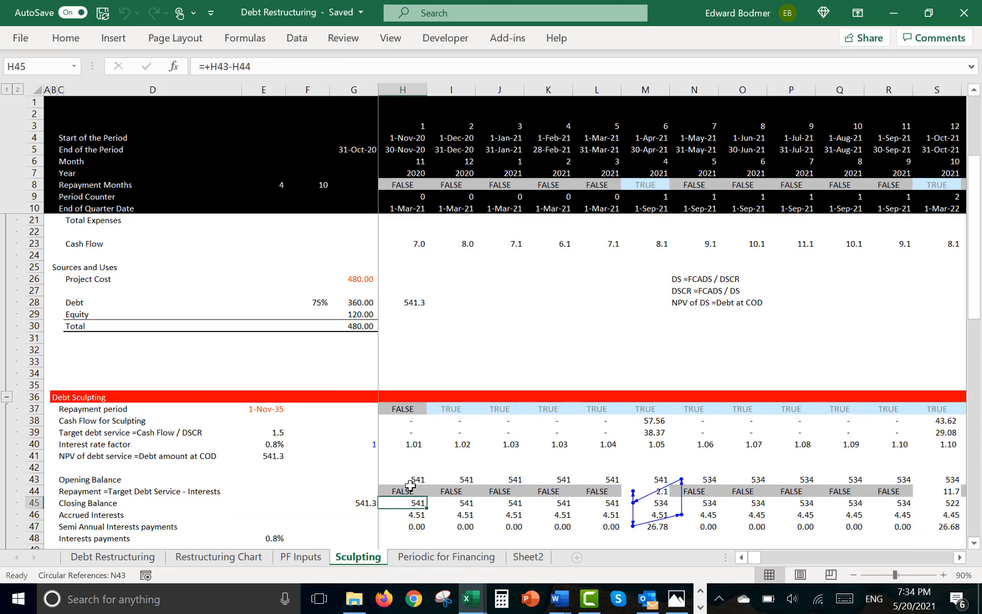
Examine the repayment and accrued interest formulas in Debt Sculpting from column H through the first repayment month in column M
{"action": "key", "text": "Up"}
{"action": "key", "text": "Down"}
{"action": "key", "text": "Right"}
{"action": "key", "text": "Right"}
{"action": "key", "text": "Right"}
{"action": "key", "text": "Right"}
{"action": "key", "text": "Right"}
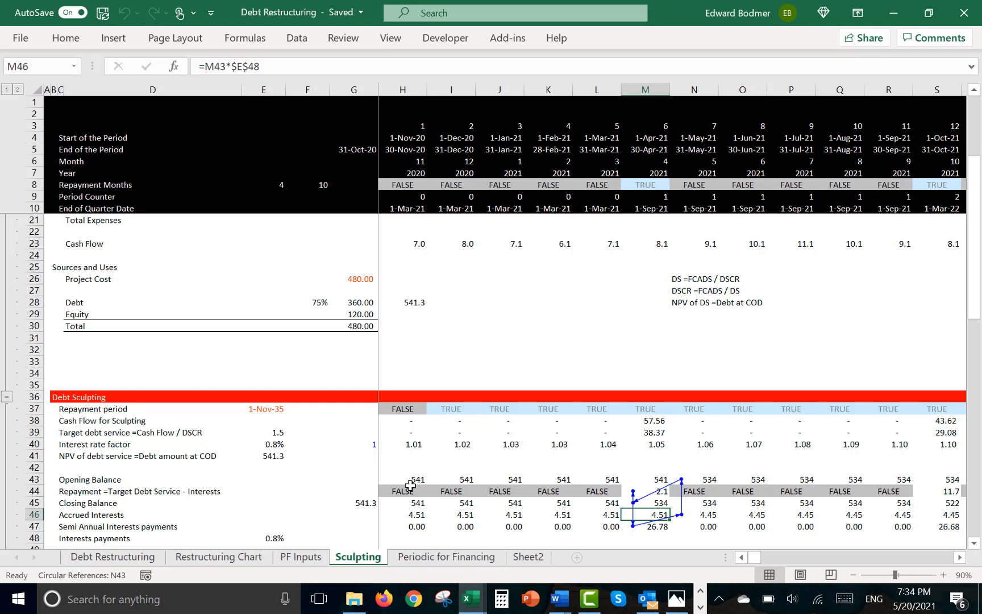
{"action": "key", "text": "Up"}
{"action": "key", "text": "Left"}
{"action": "key", "text": "Up"}
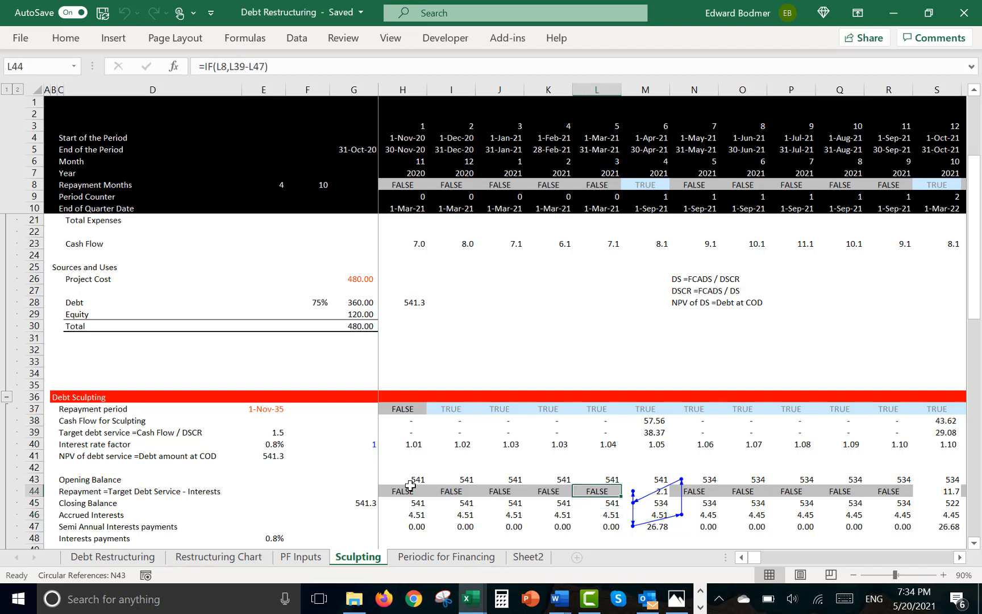
{"action": "key", "text": "Left"}
{"action": "key", "text": "Left"}
{"action": "key", "text": "Home"}
{"action": "key", "text": "Right"}
{"action": "key", "text": "Right"}
{"action": "key", "text": "Right"}
{"action": "key", "text": "Right"}
{"action": "key", "text": "Right"}
{"action": "key", "text": "Right"}
{"action": "key", "text": "Right"}
{"action": "key", "text": "Right"}
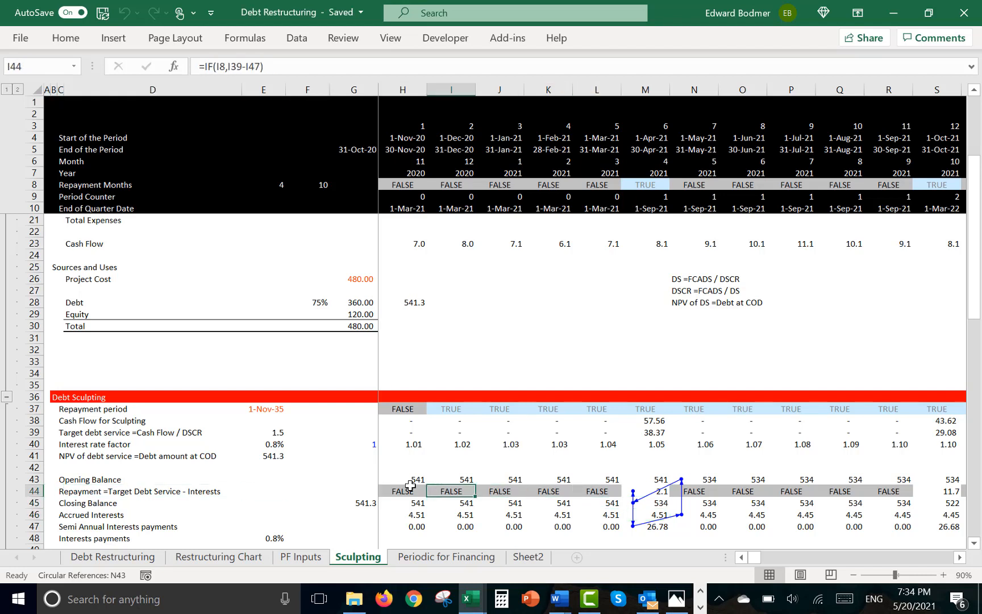
Check the Period Counter formulas in the timeline from H9 to M9 against the repayment month flags
{"action": "key", "text": "Left"}
{"action": "key", "text": "Left"}
{"action": "key", "text": "Up"}
{"action": "key", "text": "Up"}
{"action": "key", "text": "Up"}
{"action": "key", "text": "Up"}
{"action": "key", "text": "Up"}
{"action": "key", "text": "Up"}
{"action": "key", "text": "Up"}
{"action": "key", "text": "Up"}
{"action": "key", "text": "Up"}
{"action": "key", "text": "Up"}
{"action": "key", "text": "Up"}
{"action": "key", "text": "Up"}
{"action": "key", "text": "Up"}
{"action": "key", "text": "Up"}
{"action": "key", "text": "Up"}
{"action": "key", "text": "Up"}
{"action": "key", "text": "Up"}
{"action": "key", "text": "Up"}
{"action": "key", "text": "Up"}
{"action": "key", "text": "Up"}
{"action": "key", "text": "Up"}
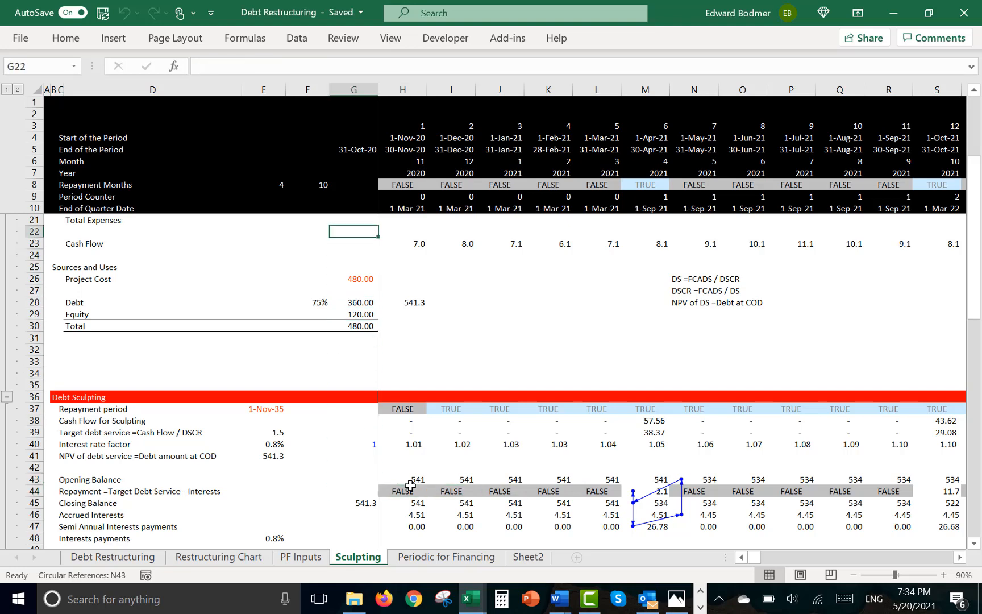
{"action": "key", "text": "Up"}
{"action": "key", "text": "Up"}
{"action": "key", "text": "Up"}
{"action": "key", "text": "Up"}
{"action": "key", "text": "Up"}
{"action": "key", "text": "Up"}
{"action": "key", "text": "Up"}
{"action": "key", "text": "Up"}
{"action": "key", "text": "Up"}
{"action": "key", "text": "Up"}
{"action": "key", "text": "Up"}
{"action": "key", "text": "Up"}
{"action": "key", "text": "Up"}
{"action": "key", "text": "Up"}
{"action": "key", "text": "Down"}
{"action": "key", "text": "Down"}
{"action": "key", "text": "Down"}
{"action": "key", "text": "Down"}
{"action": "key", "text": "Down"}
{"action": "key", "text": "Down"}
{"action": "key", "text": "Down"}
{"action": "key", "text": "Down"}
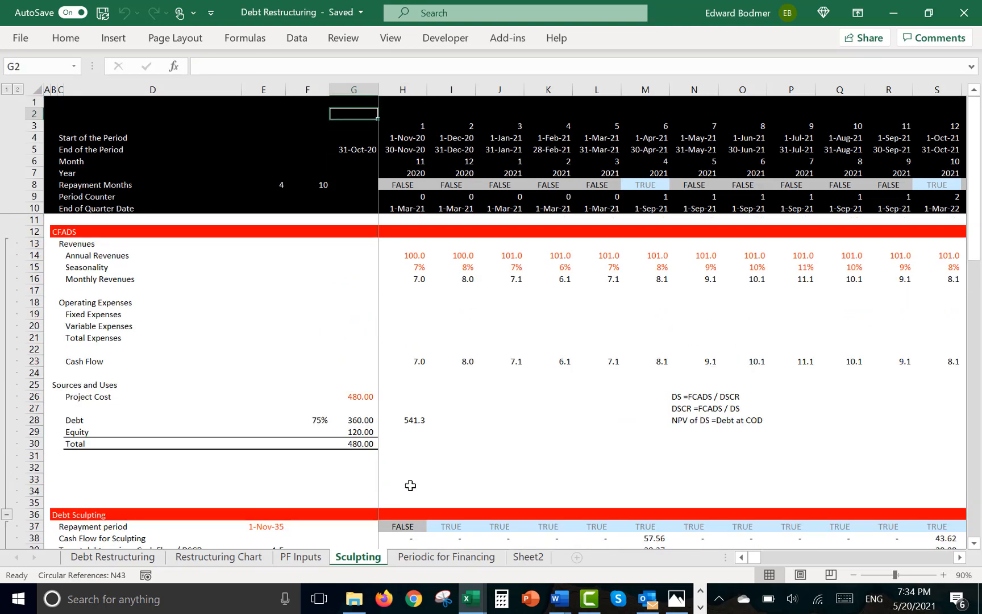
{"action": "key", "text": "Right"}
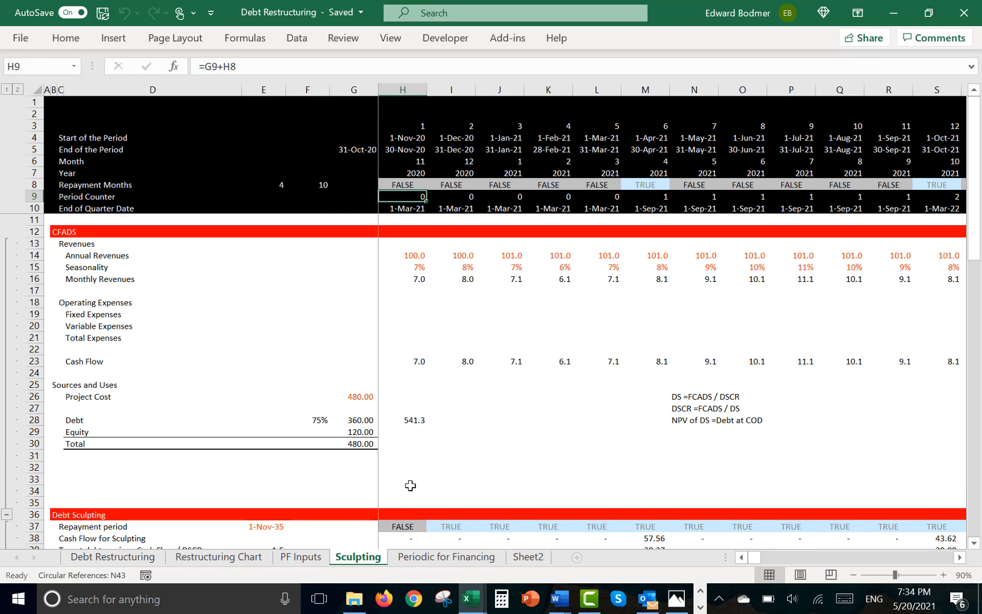
{"action": "key", "text": "Right"}
{"action": "key", "text": "Right"}
{"action": "key", "text": "Right"}
{"action": "key", "text": "Right"}
{"action": "key", "text": "Right"}
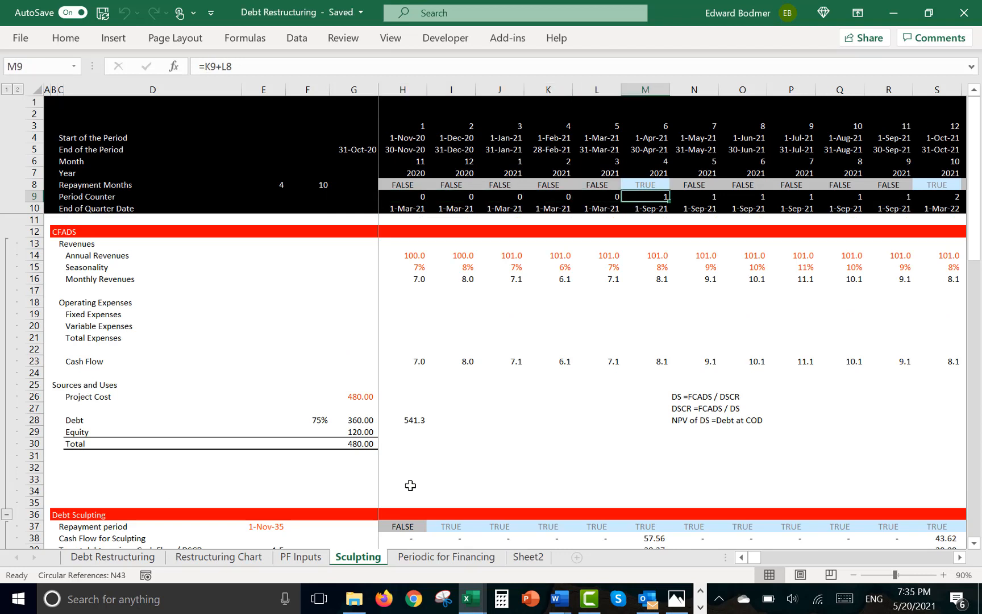
{"action": "key", "text": "Left"}
{"action": "key", "text": "Left"}
{"action": "key", "text": "Left"}
{"action": "key", "text": "Left"}
{"action": "key", "text": "Left"}
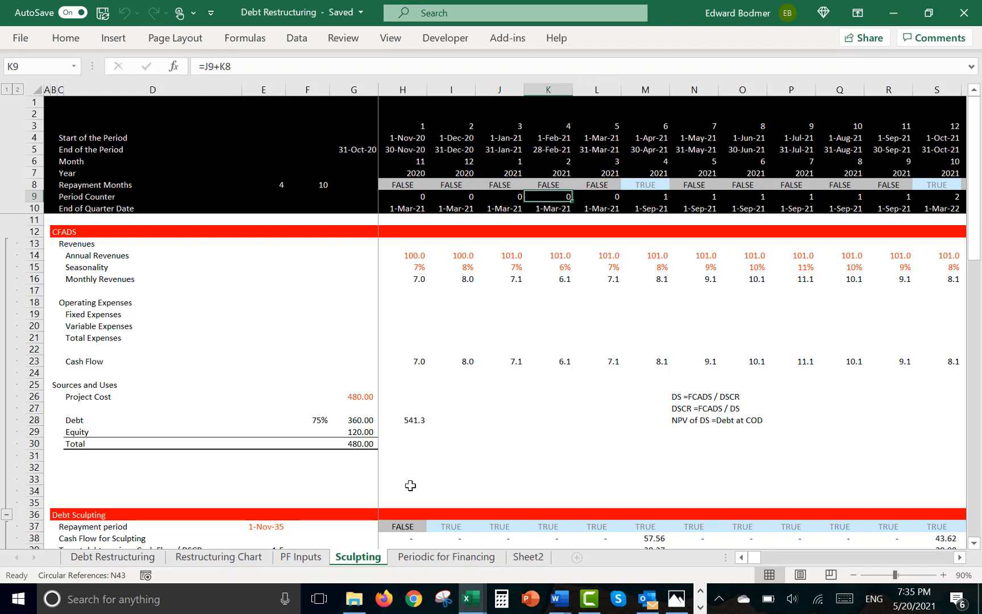
Rewrite the Period Counter formula in H9 as =G9+G8 and copy it across all periods
{"action": "type", "text": "="}
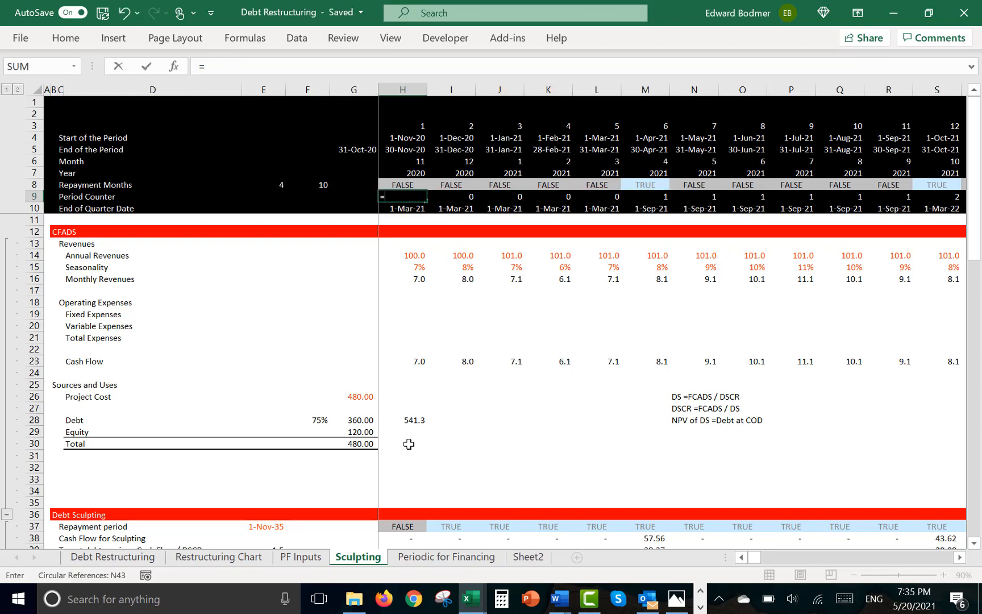
{"action": "key", "text": "Left"}
{"action": "type", "text": "+"}
{"action": "key", "text": "Up"}
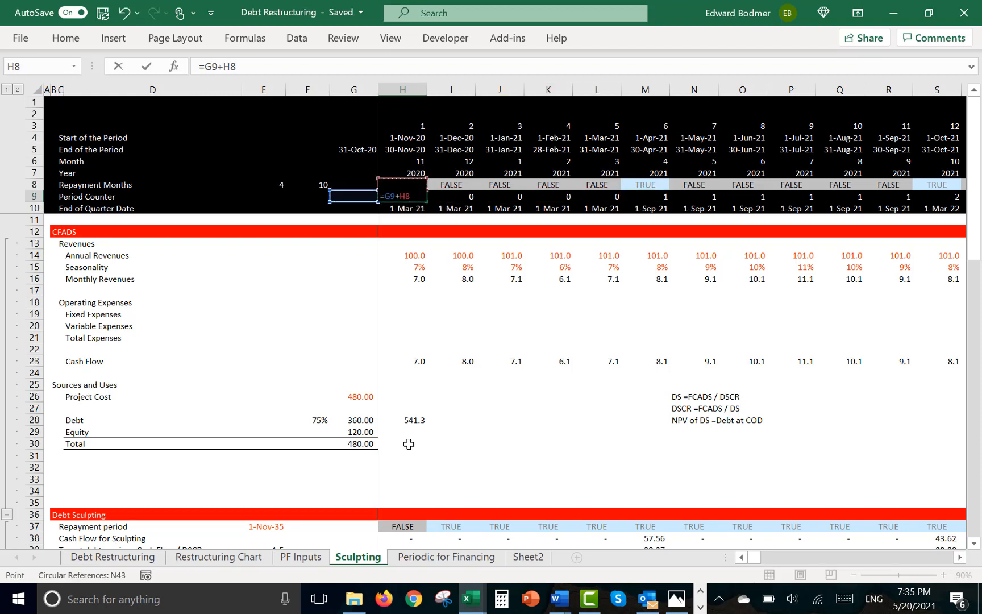
{"action": "key", "text": "Left"}
{"action": "key", "text": "Left"}
{"action": "key", "text": "Right"}
{"action": "key", "text": "Return"}
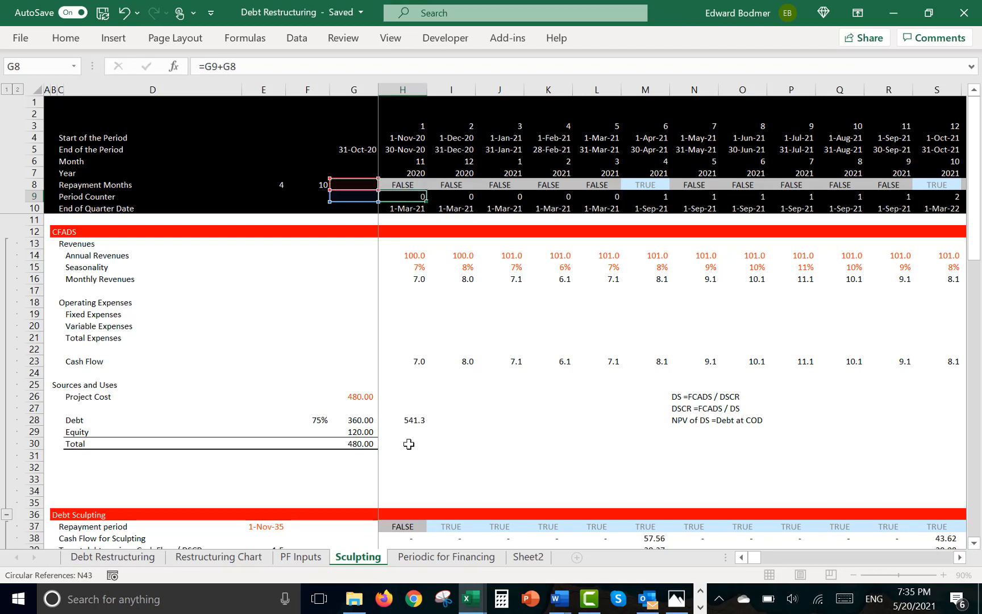
{"action": "key", "text": "Up"}
{"action": "key", "text": "ctrl+shift+r"}
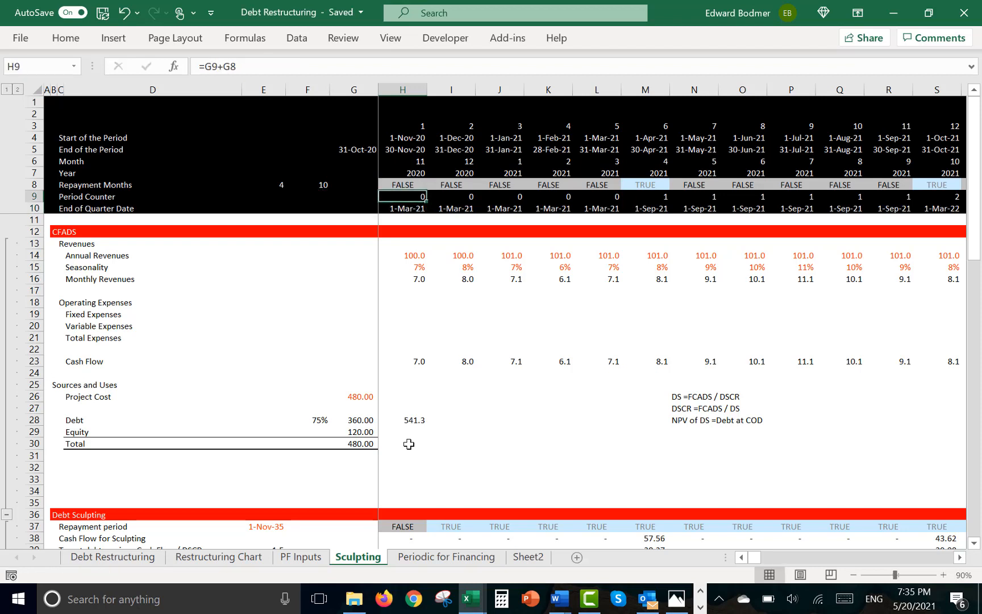
Check the Period Counter values and formulas in H9 to M9, up to the first repayment month
{"action": "key", "text": "Left"}
{"action": "key", "text": "Right"}
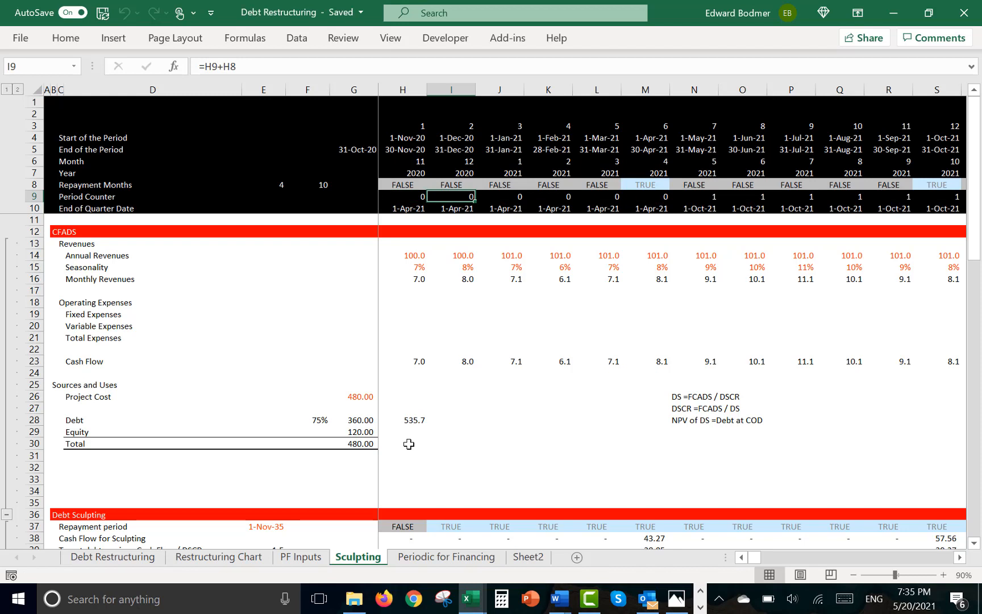
{"action": "key", "text": "shift+Right"}
{"action": "key", "text": "shift+Right"}
{"action": "key", "text": "shift+Right"}
{"action": "key", "text": "shift+Right"}
{"action": "key", "text": "shift+Right"}
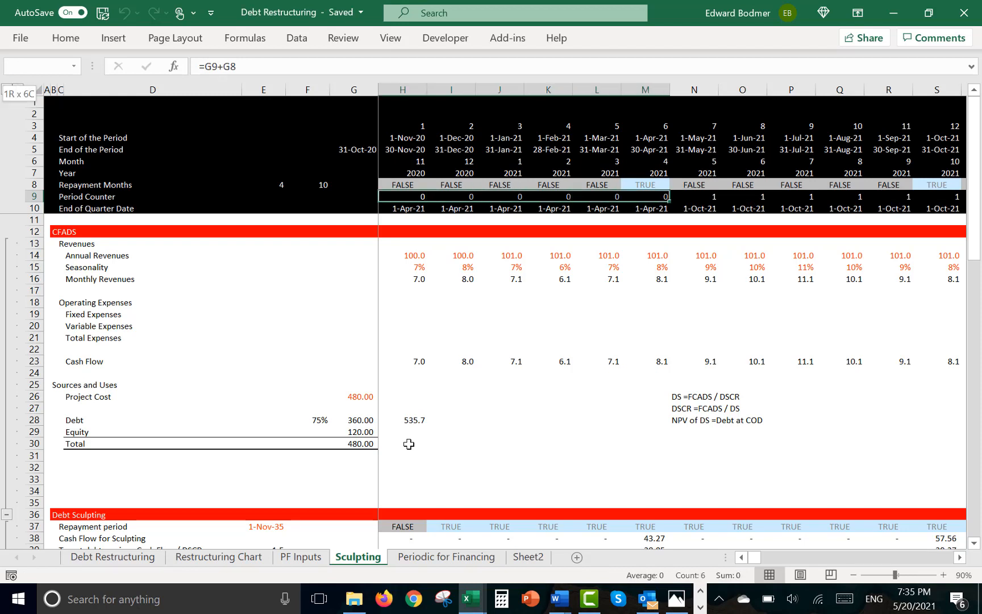
{"action": "key", "text": "Right"}
{"action": "key", "text": "Right"}
{"action": "key", "text": "Right"}
{"action": "key", "text": "Right"}
{"action": "key", "text": "Right"}
{"action": "key", "text": "Right"}
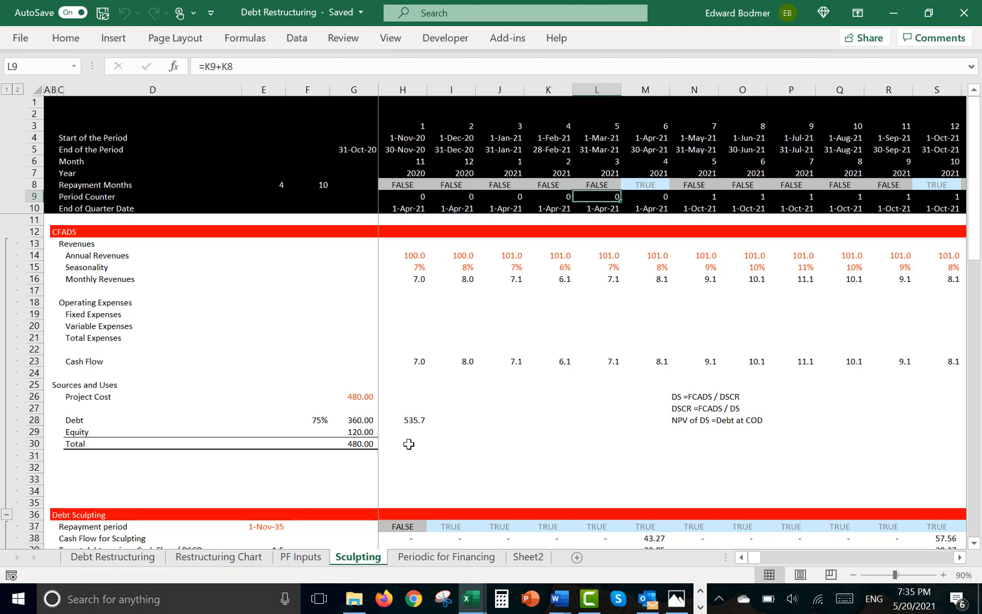
Examine the Period Counter row from 2021 through 2025 against the repayment month flags
{"action": "key", "text": "Right"}
{"action": "key", "text": "Right"}
{"action": "key", "text": "Right"}
{"action": "key", "text": "Right"}
{"action": "key", "text": "Right"}
{"action": "key", "text": "Right"}
{"action": "key", "text": "Right"}
{"action": "key", "text": "Right"}
{"action": "key", "text": "Right"}
{"action": "key", "text": "Right"}
{"action": "key", "text": "Right"}
{"action": "key", "text": "Right"}
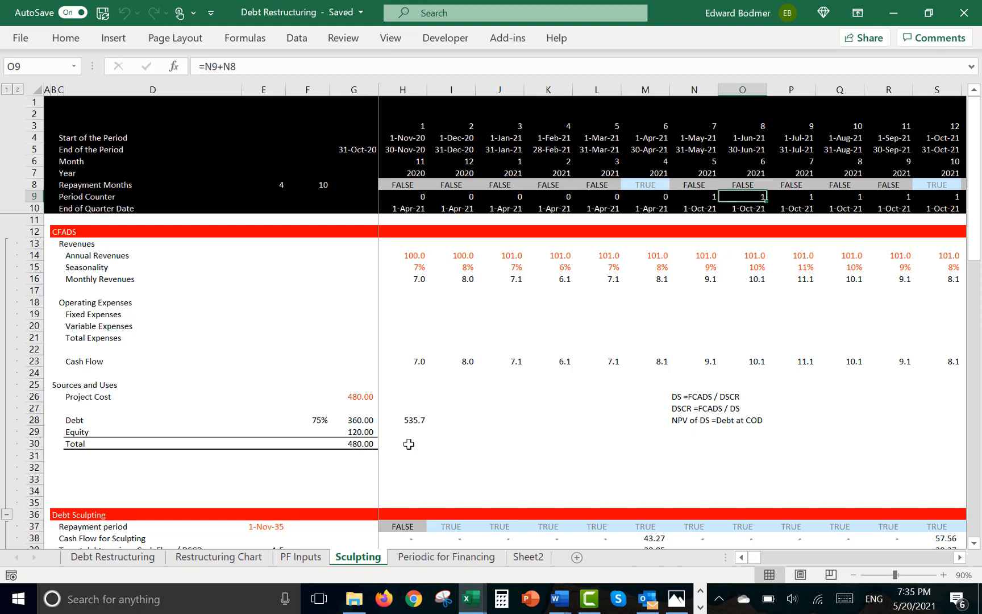
{"action": "key", "text": "Right"}
{"action": "key", "text": "Right"}
{"action": "key", "text": "Right"}
{"action": "key", "text": "Right"}
{"action": "key", "text": "Right"}
{"action": "key", "text": "Right"}
{"action": "key", "text": "Right"}
{"action": "key", "text": "Right"}
{"action": "key", "text": "Right"}
{"action": "key", "text": "Right"}
{"action": "key", "text": "Right"}
{"action": "key", "text": "Right"}
{"action": "key", "text": "Right"}
{"action": "key", "text": "Right"}
{"action": "key", "text": "Right"}
{"action": "key", "text": "Right"}
{"action": "key", "text": "Right"}
{"action": "key", "text": "Right"}
{"action": "key", "text": "Right"}
{"action": "key", "text": "Right"}
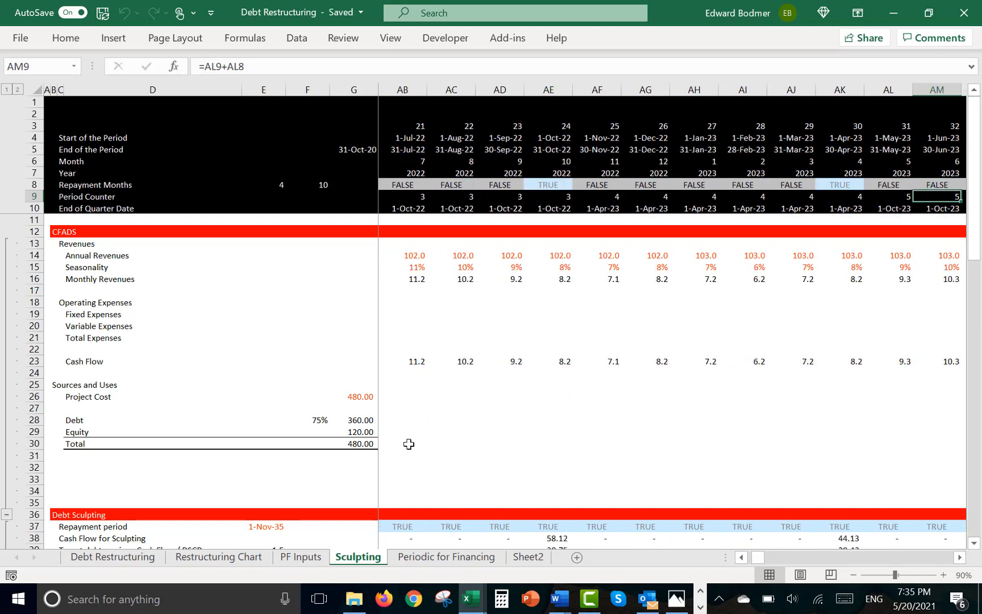
{"action": "key", "text": "Left"}
{"action": "key", "text": "Left"}
{"action": "key", "text": "Left"}
{"action": "key", "text": "Left"}
{"action": "key", "text": "Left"}
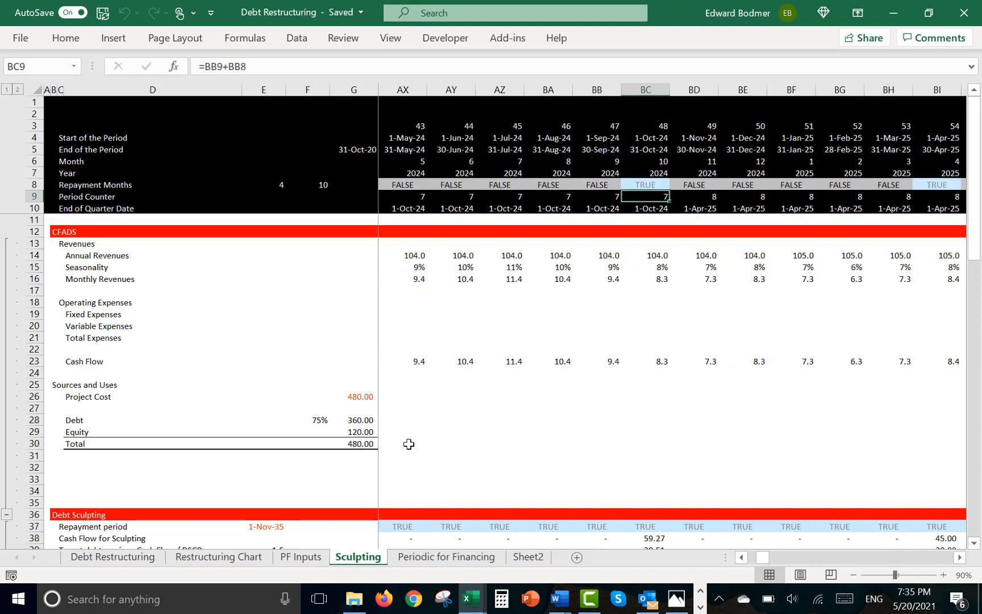
Examine the End of Quarter Date lookup formulas and dates in row 10, going back from October 2024
{"action": "key", "text": "Down"}
{"action": "key", "text": "Left"}
{"action": "key", "text": "Left"}
{"action": "key", "text": "Left"}
{"action": "key", "text": "Left"}
{"action": "key", "text": "Left"}
{"action": "key", "text": "Left"}
{"action": "key", "text": "Left"}
{"action": "key", "text": "Left"}
{"action": "key", "text": "Left"}
{"action": "key", "text": "Left"}
{"action": "key", "text": "Left"}
{"action": "key", "text": "Left"}
{"action": "key", "text": "Left"}
{"action": "key", "text": "Left"}
{"action": "key", "text": "Left"}
{"action": "key", "text": "Left"}
{"action": "key", "text": "Left"}
{"action": "key", "text": "Left"}
{"action": "key", "text": "Left"}
{"action": "key", "text": "Left"}
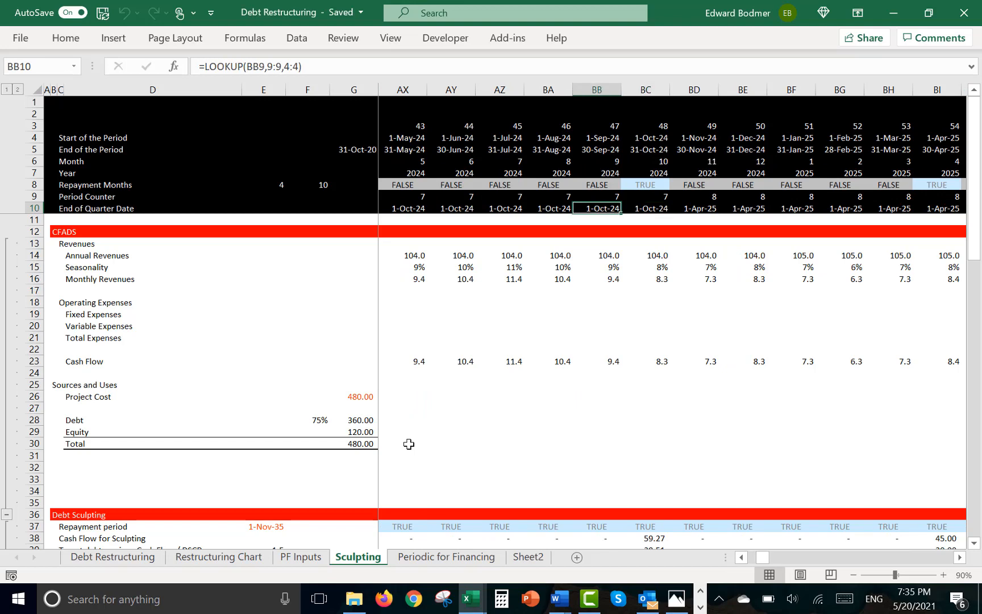
Examine the End of Quarter Date row from September 2024 back to the first repayment month, April 2021
{"action": "key", "text": "Left"}
{"action": "key", "text": "Left"}
{"action": "key", "text": "Left"}
{"action": "key", "text": "Left"}
{"action": "key", "text": "Left"}
{"action": "key", "text": "Left"}
{"action": "key", "text": "Left"}
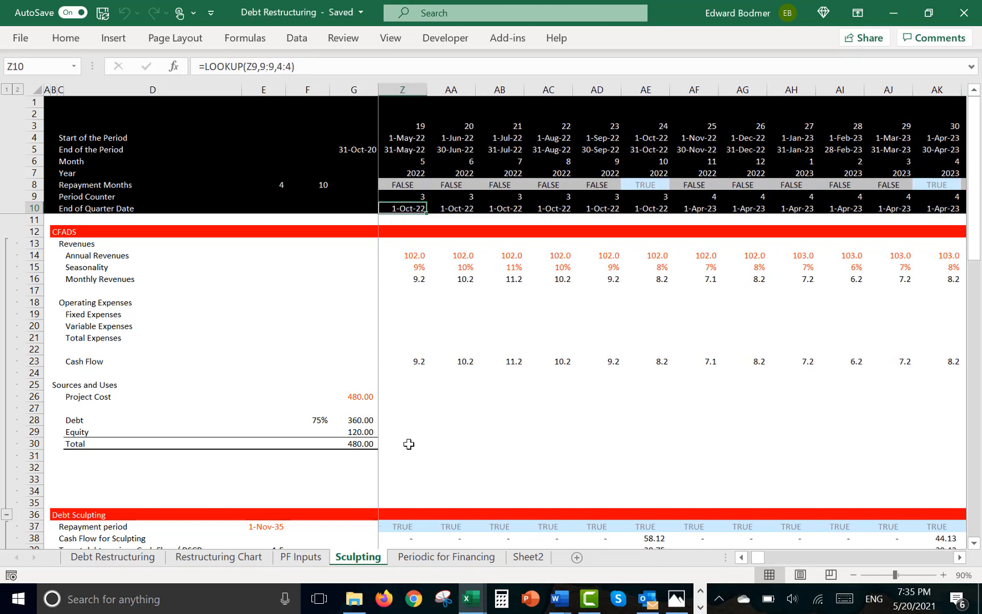
{"action": "key", "text": "Left"}
{"action": "key", "text": "Left"}
{"action": "key", "text": "Left"}
{"action": "key", "text": "Left"}
{"action": "key", "text": "Left"}
{"action": "key", "text": "Left"}
{"action": "key", "text": "Left"}
{"action": "key", "text": "Left"}
{"action": "key", "text": "Left"}
{"action": "key", "text": "Left"}
{"action": "key", "text": "Left"}
{"action": "key", "text": "Left"}
{"action": "key", "text": "Left"}
{"action": "key", "text": "Left"}
{"action": "key", "text": "Left"}
{"action": "key", "text": "Left"}
{"action": "key", "text": "Left"}
{"action": "key", "text": "Left"}
{"action": "key", "text": "Left"}
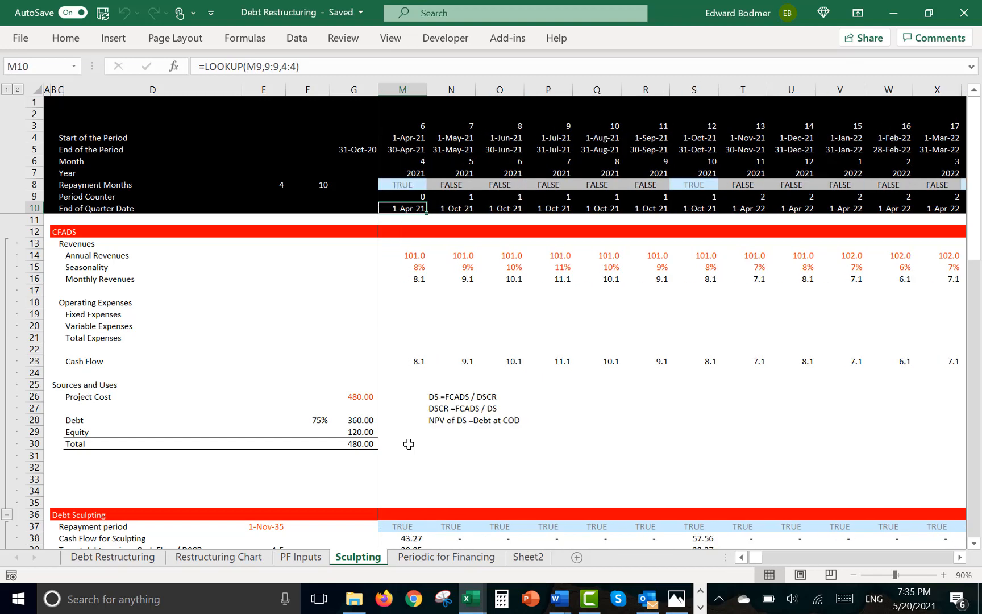
Compare the End of Quarter Dates in H10 to M10 with the Period Counter and repayment month flags above them
{"action": "key", "text": "Right"}
{"action": "key", "text": "Right"}
{"action": "key", "text": "Right"}
{"action": "key", "text": "Right"}
{"action": "key", "text": "Right"}
{"action": "key", "text": "Right"}
{"action": "key", "text": "Right"}
{"action": "key", "text": "Right"}
{"action": "key", "text": "Right"}
{"action": "key", "text": "Right"}
{"action": "key", "text": "Right"}
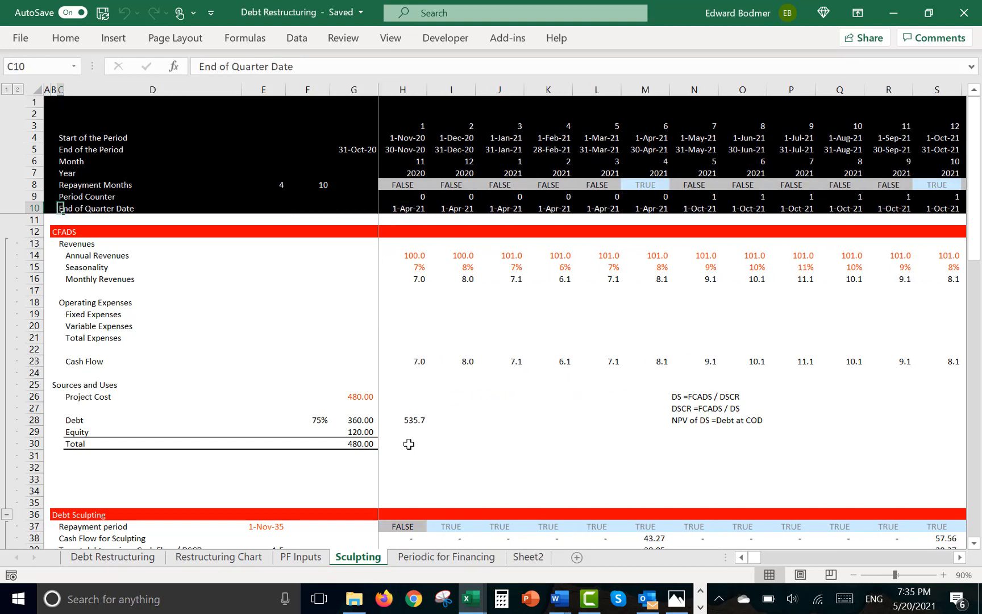
{"action": "key", "text": "Up"}
{"action": "key", "text": "Up"}
{"action": "key", "text": "Right"}
{"action": "key", "text": "Down"}
{"action": "key", "text": "Down"}
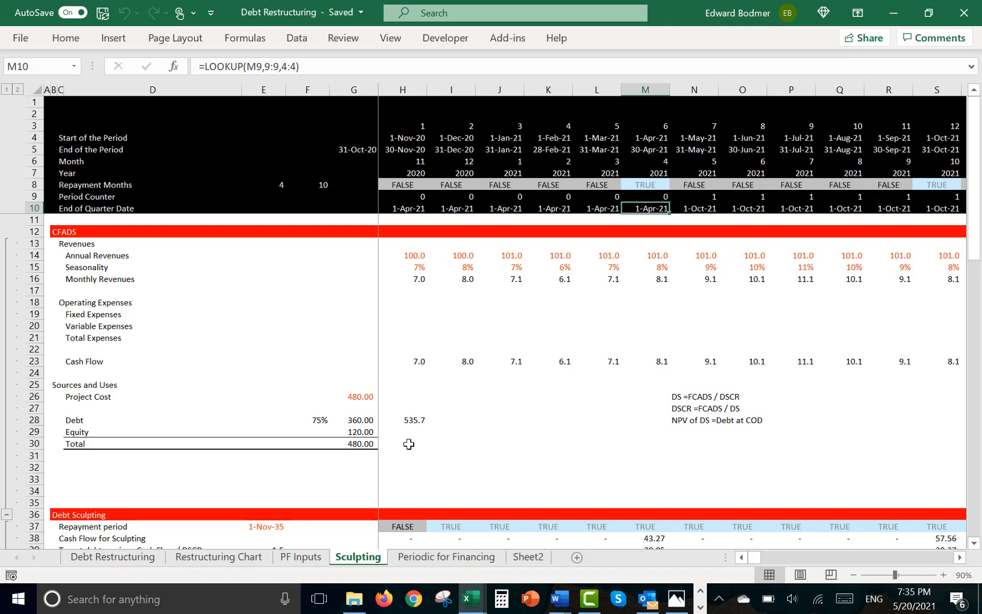
Enter the Fixed Expenses formula in H19 as =LOOKUP(H7,'PF Inputs'!16:16,'PF Inputs'!19:19)
{"action": "key", "text": "Down"}
{"action": "key", "text": "Down"}
{"action": "key", "text": "Down"}
{"action": "key", "text": "Down"}
{"action": "key", "text": "Down"}
{"action": "key", "text": "Left"}
{"action": "key", "text": "Left"}
{"action": "key", "text": "Left"}
{"action": "key", "text": "Left"}
{"action": "key", "text": "Left"}
{"action": "key", "text": "Left"}
{"action": "key", "text": "Left"}
{"action": "key", "text": "Left"}
{"action": "key", "text": "Left"}
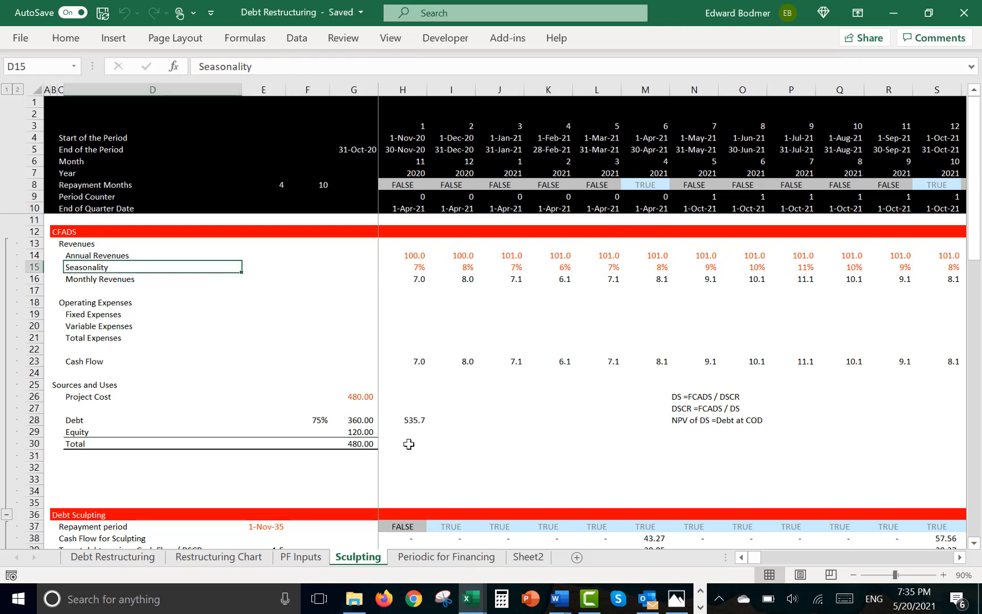
{"action": "key", "text": "Right"}
{"action": "key", "text": "Down"}
{"action": "key", "text": "Down"}
{"action": "key", "text": "Down"}
{"action": "key", "text": "Down"}
{"action": "key", "text": "Right"}
{"action": "key", "text": "Right"}
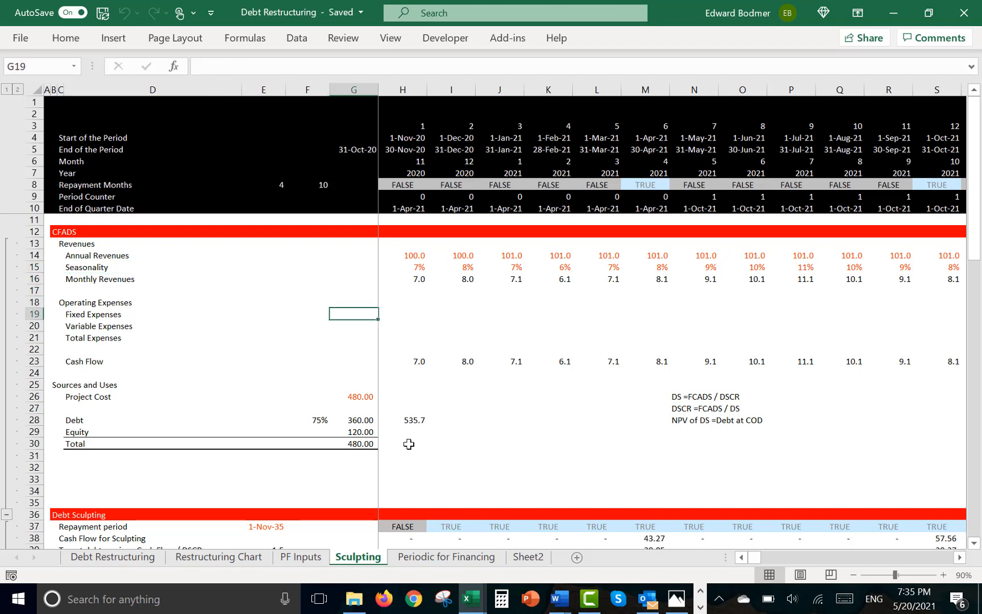
{"action": "key", "text": "Right"}
{"action": "type", "text": "="}
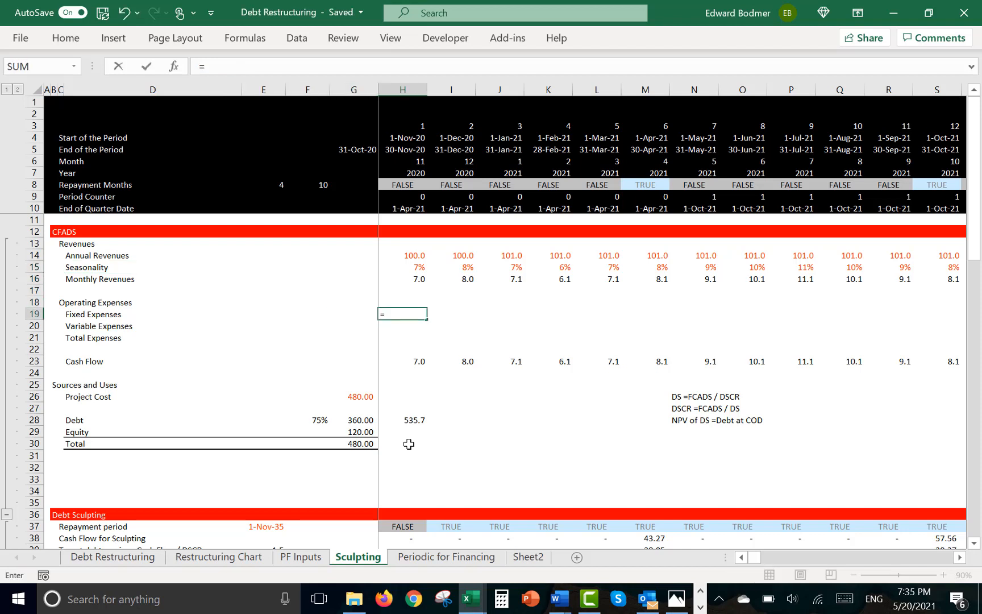
{"action": "type", "text": "loo"}
{"action": "key", "text": "Tab"}
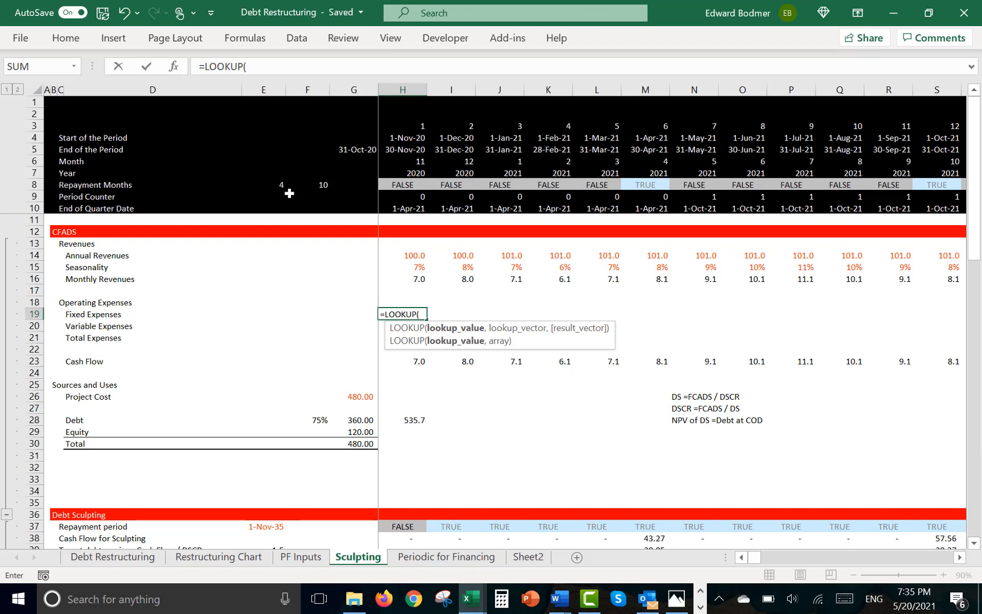
{"action": "left_click", "coordinate": [416, 174]}
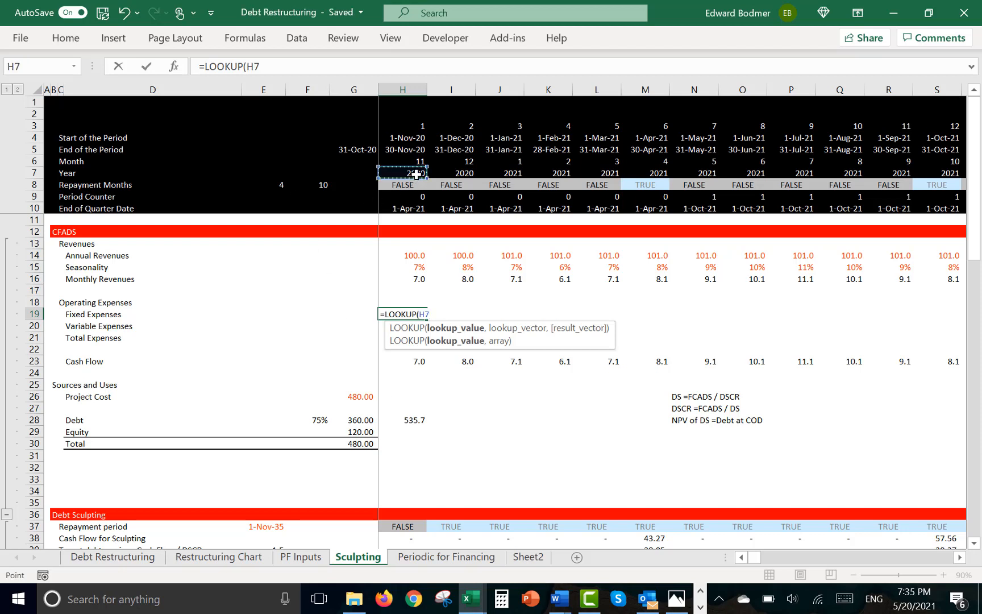
{"action": "type", "text": ","}
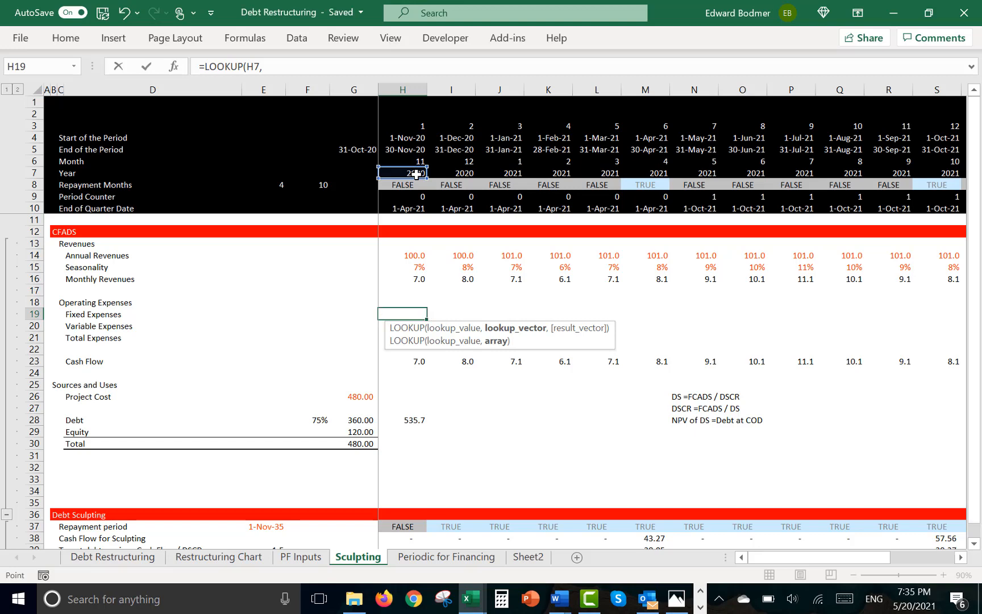
{"action": "key", "text": "ctrl+Page_Up"}
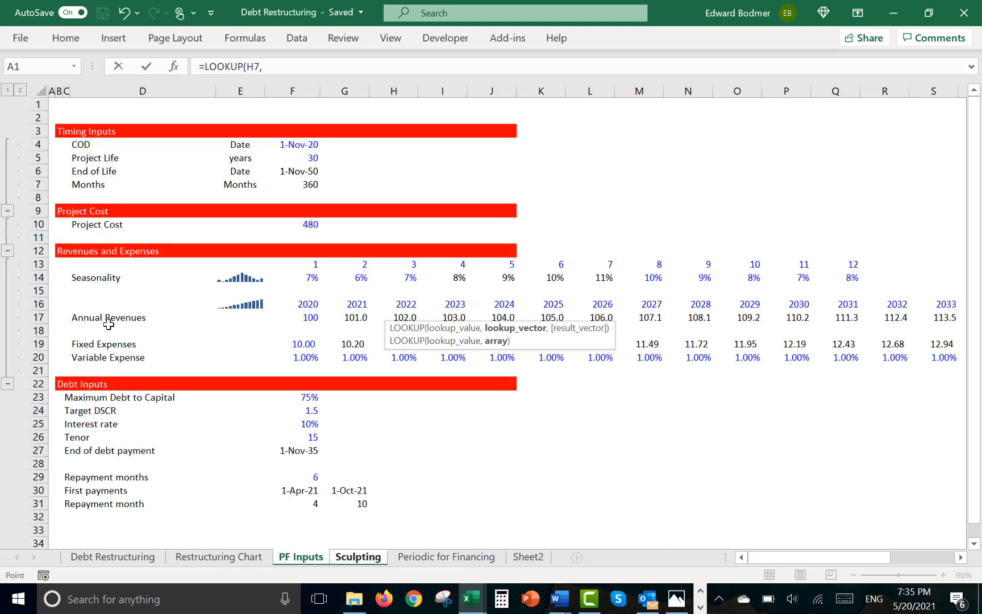
{"action": "left_click", "coordinate": [40, 301]}
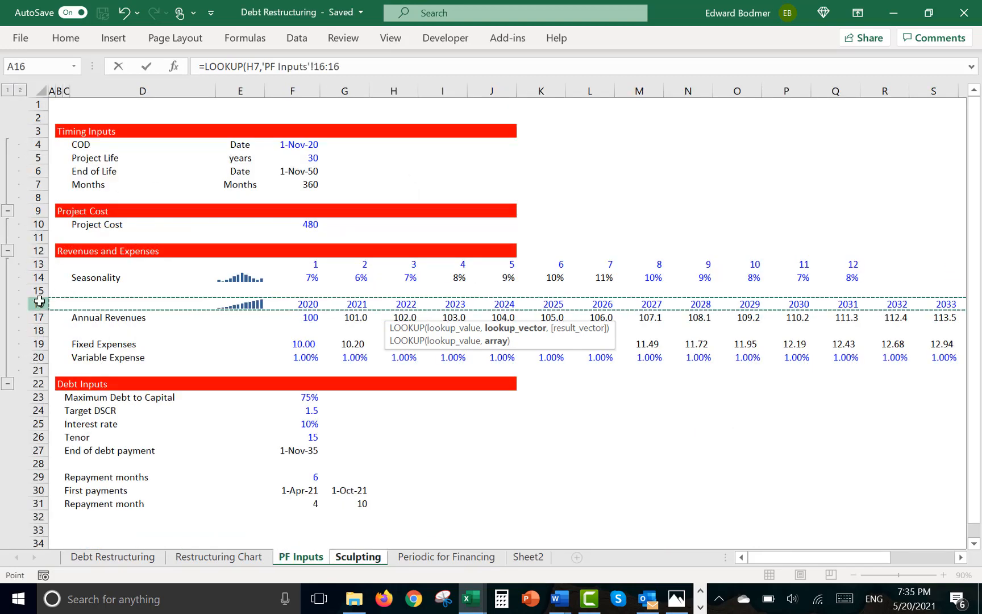
{"action": "type", "text": ","}
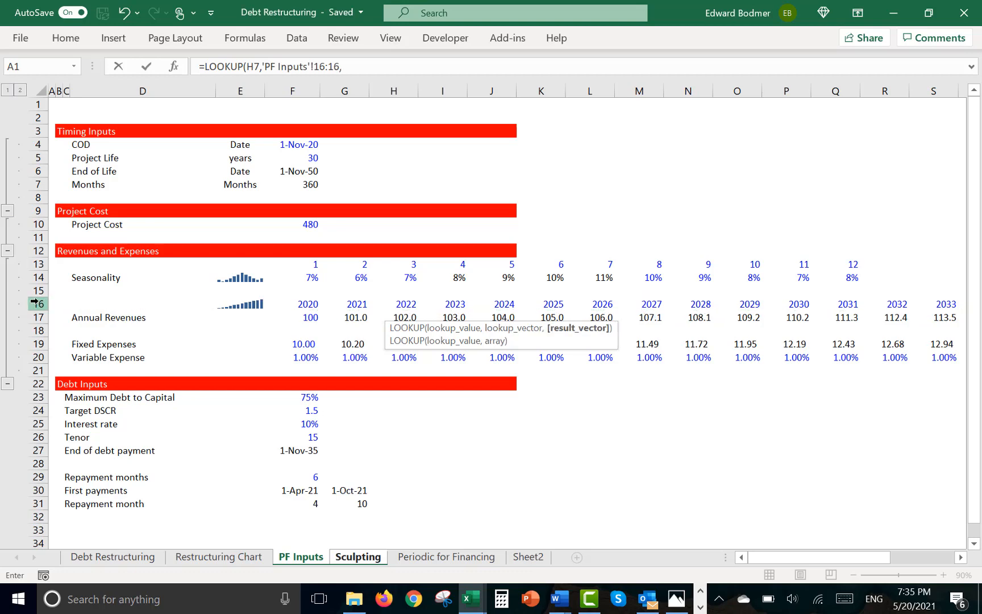
{"action": "left_click", "coordinate": [35, 344]}
{"action": "key", "text": "ctrl+Page_Down"}
{"action": "key", "text": "Return"}
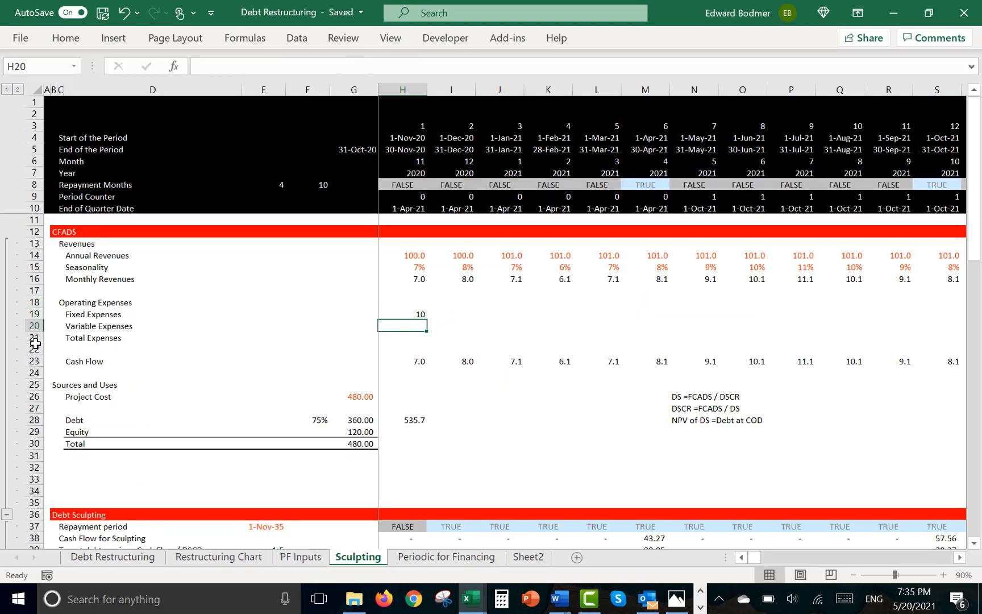
Format H19 as a number with two decimals and copy the Fixed Expenses lookup across all periods
{"action": "key", "text": "Up"}
{"action": "key", "text": "ctrl+shift+1"}
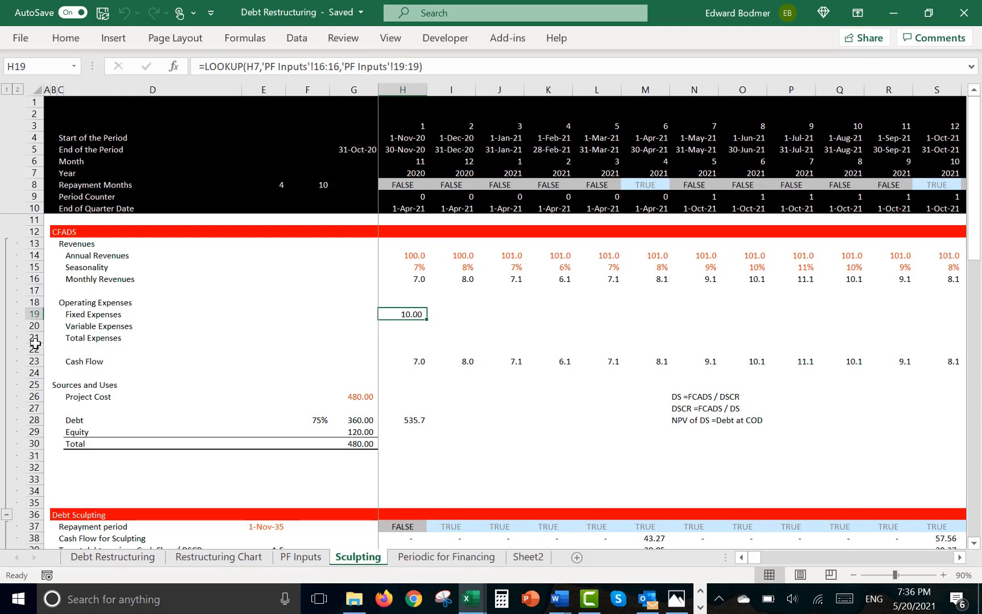
{"action": "key", "text": "ctrl+shift+Right"}
{"action": "key", "text": "ctrl+r"}
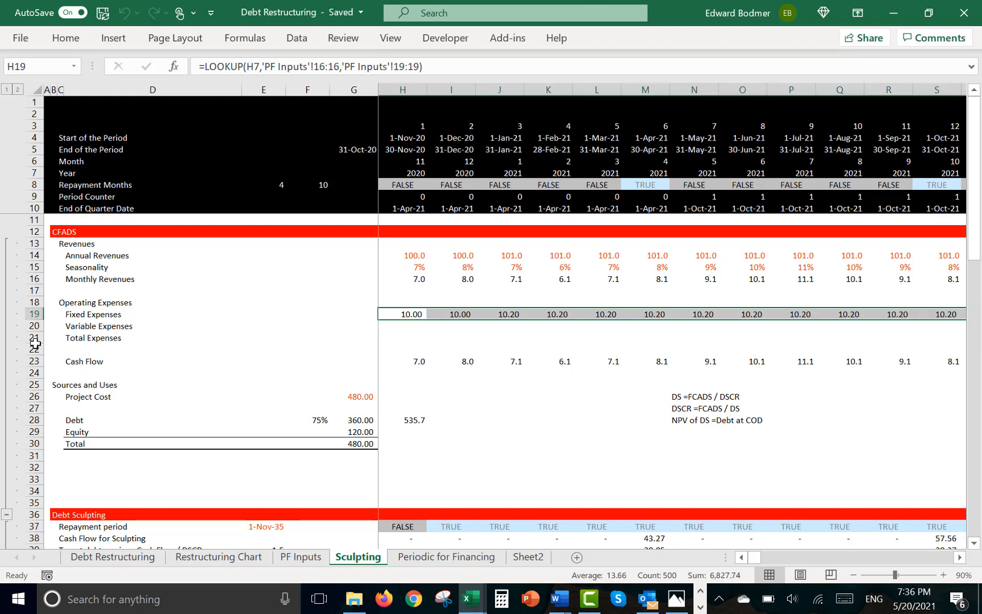
Format the whole Annual Revenues row from H14 onward as numbers with two decimals
{"action": "key", "text": "Up"}
{"action": "key", "text": "Up"}
{"action": "key", "text": "Up"}
{"action": "key", "text": "Up"}
{"action": "key", "text": "Up"}
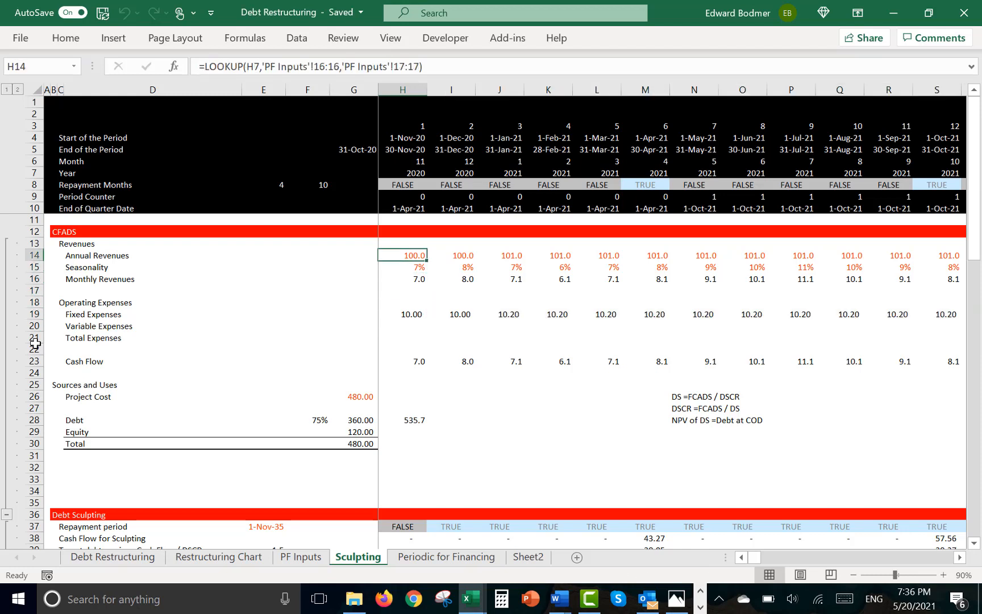
{"action": "key", "text": "ctrl+shift+Right"}
{"action": "key", "text": "ctrl+shift+1"}
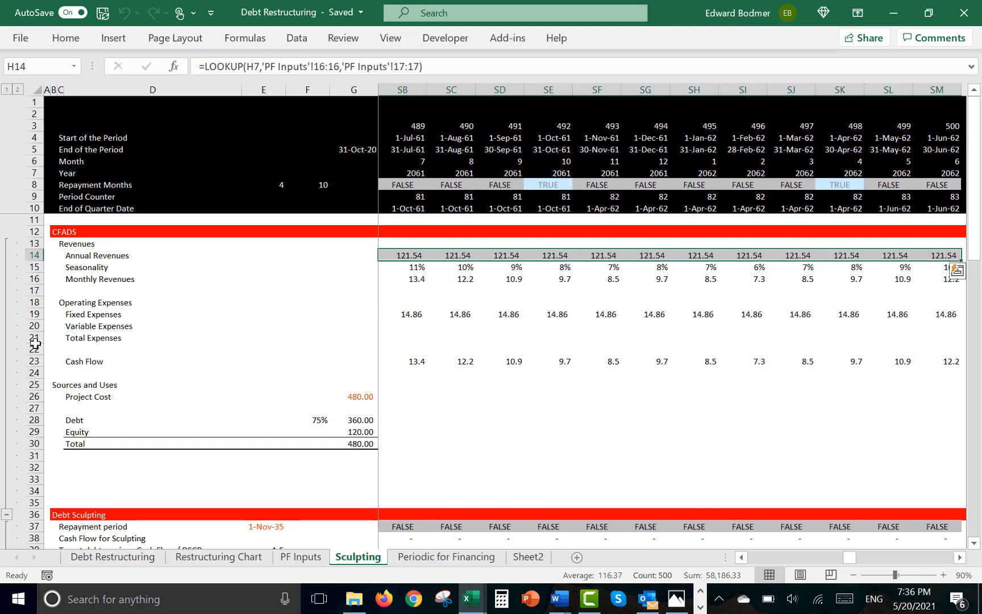
Clear the Variable Expense percentages from 2021 onward, G20 to Z20, on the PF Inputs sheet
{"action": "key", "text": "Down"}
{"action": "key", "text": "Down"}
{"action": "key", "text": "Down"}
{"action": "key", "text": "Down"}
{"action": "key", "text": "Down"}
{"action": "key", "text": "Down"}
{"action": "key", "text": "Left"}
{"action": "key", "text": "Left"}
{"action": "key", "text": "Left"}
{"action": "key", "text": "Left"}
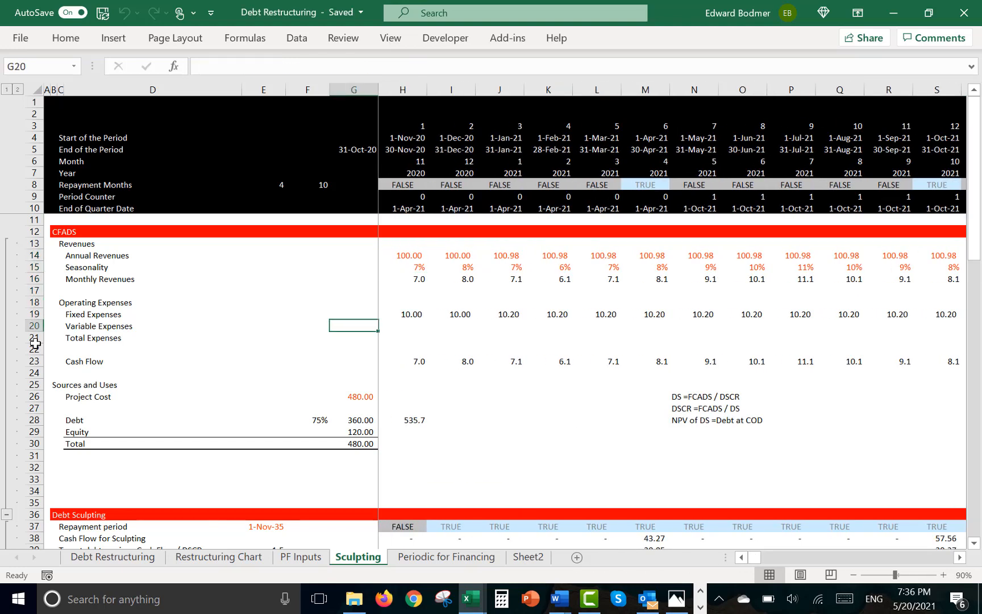
{"action": "key", "text": "Right"}
{"action": "key", "text": "Right"}
{"action": "key", "text": "Right"}
{"action": "key", "text": "Right"}
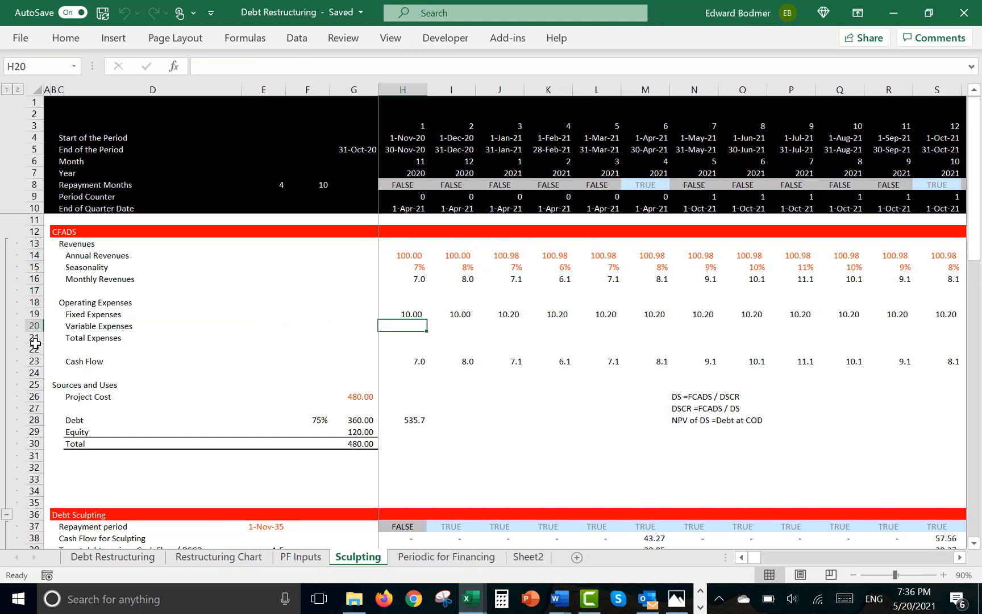
{"action": "key", "text": "Left"}
{"action": "key", "text": "Left"}
{"action": "key", "text": "Right"}
{"action": "key", "text": "Right"}
{"action": "key", "text": "Left"}
{"action": "key", "text": "Left"}
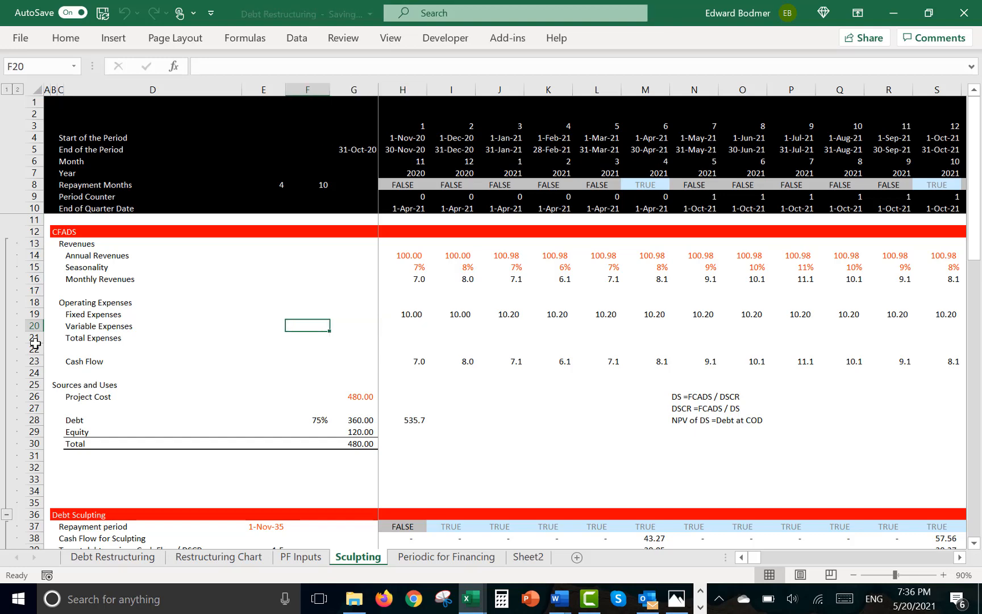
{"action": "key", "text": "ctrl+Page_Up"}
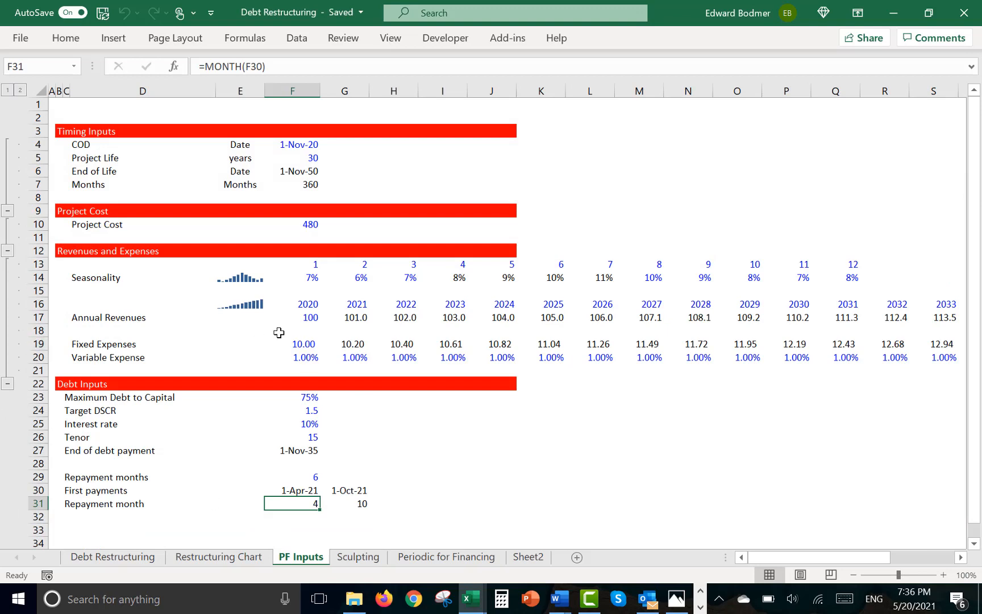
{"action": "left_click", "coordinate": [348, 370]}
{"action": "key", "text": "ctrl+shift+Right"}
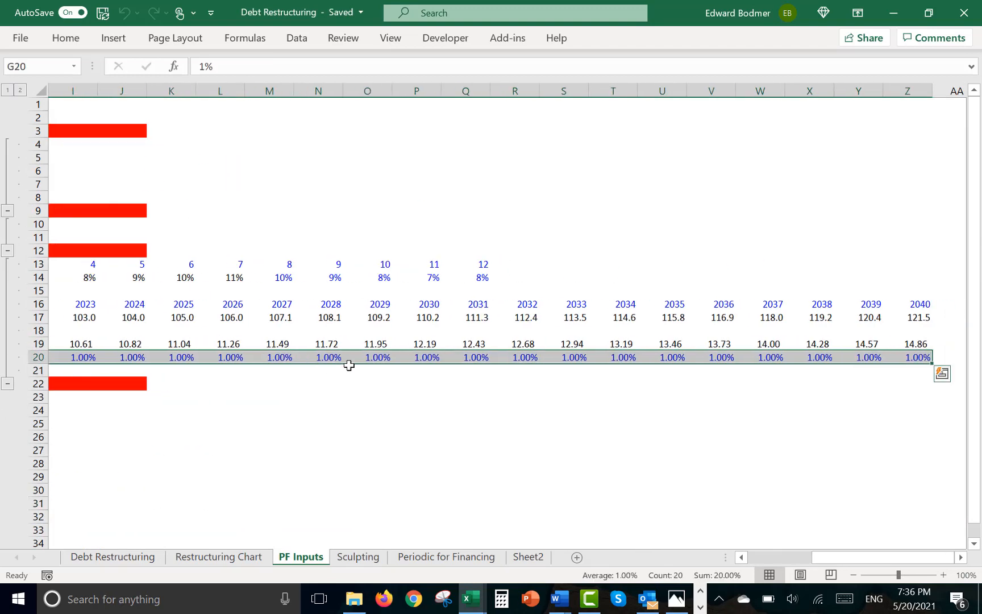
{"action": "key", "text": "Delete"}
{"action": "key", "text": "Left"}
{"action": "key", "text": "Left"}
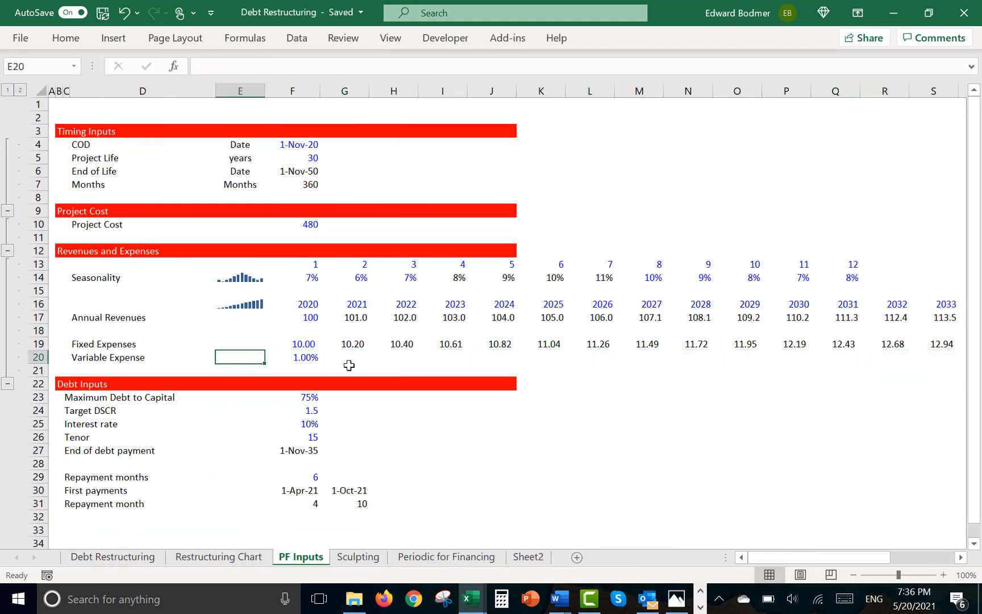
Link the variable expense rate in F20 of the Sculpting sheet to 'PF Inputs'!F20
{"action": "key", "text": "ctrl+Page_Down"}
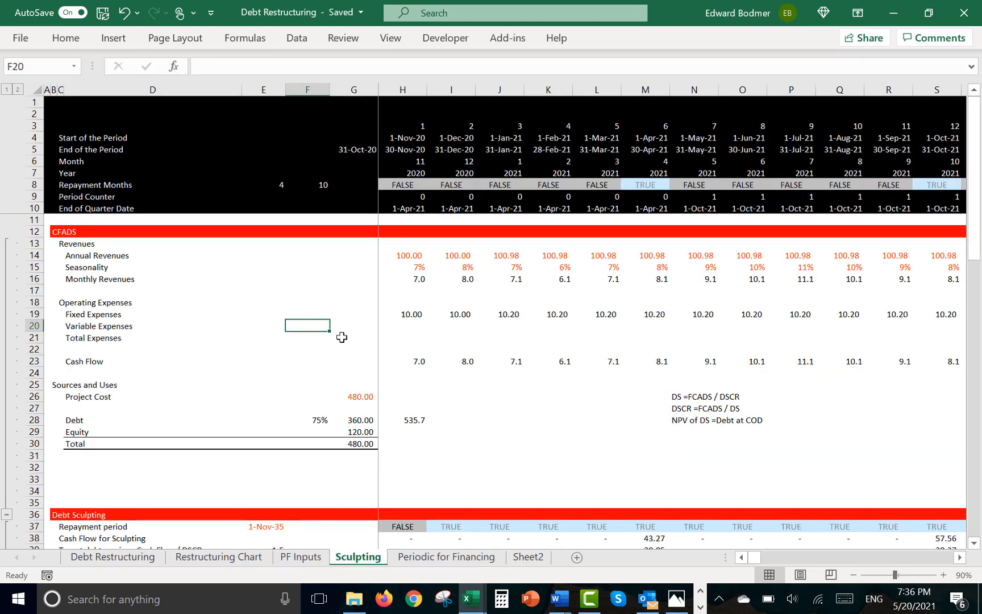
{"action": "type", "text": "="}
{"action": "key", "text": "ctrl+Page_Up"}
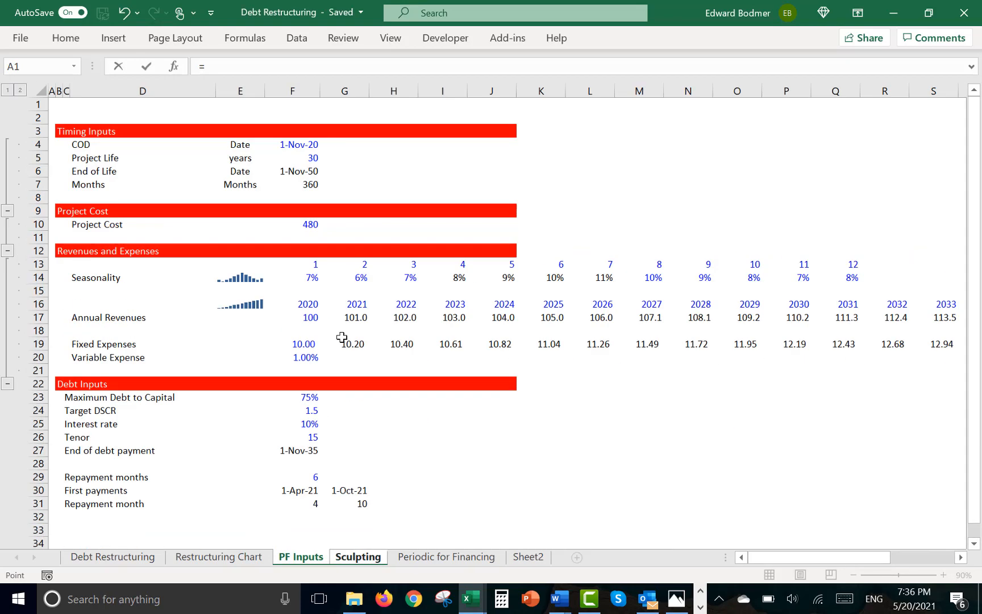
{"action": "left_click", "coordinate": [290, 358]}
{"action": "key", "text": "Return"}
{"action": "key", "text": "Up"}
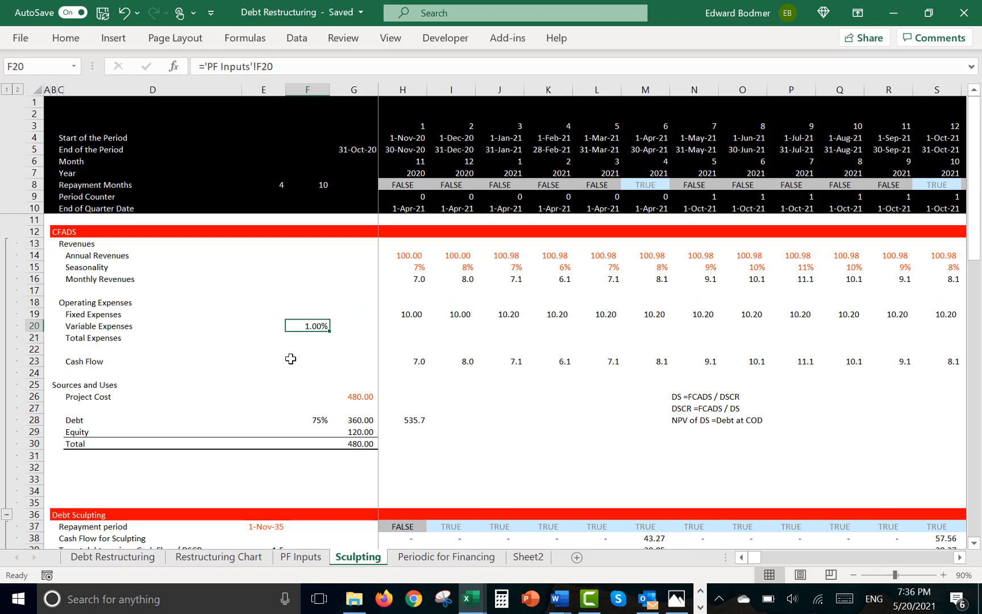
Enter the Variable Expenses formula in H20 as =H16*$F$20, monthly revenues times the fixed rate cell
{"action": "key", "text": "Right"}
{"action": "key", "text": "Right"}
{"action": "type", "text": "="}
{"action": "key", "text": "Up"}
{"action": "key", "text": "Up"}
{"action": "key", "text": "Up"}
{"action": "key", "text": "Up"}
{"action": "key", "text": "Up"}
{"action": "key", "text": "Up"}
{"action": "key", "text": "Up"}
{"action": "key", "text": "Up"}
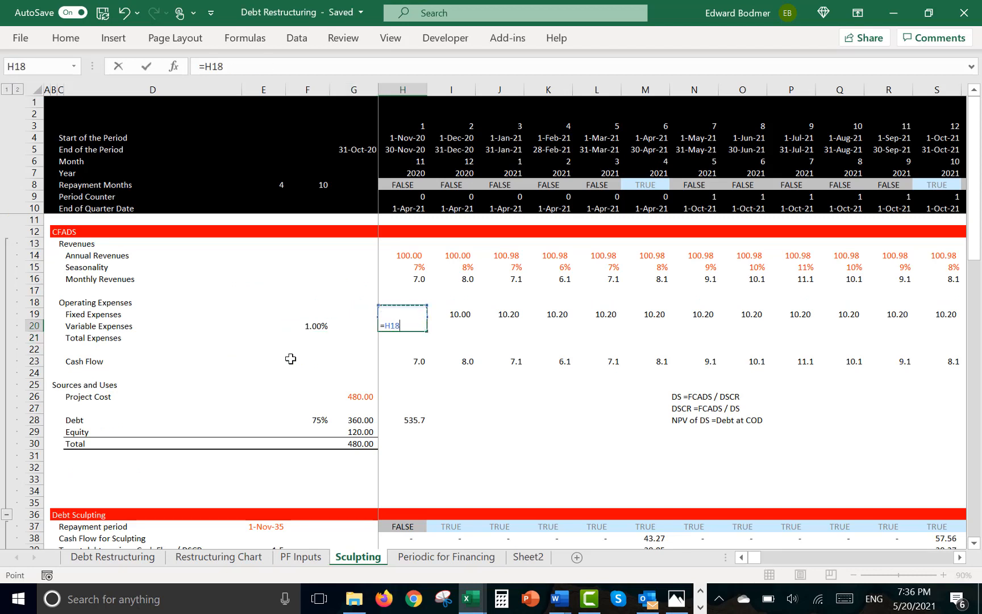
{"action": "key", "text": "Down"}
{"action": "key", "text": "Down"}
{"action": "key", "text": "Down"}
{"action": "key", "text": "Down"}
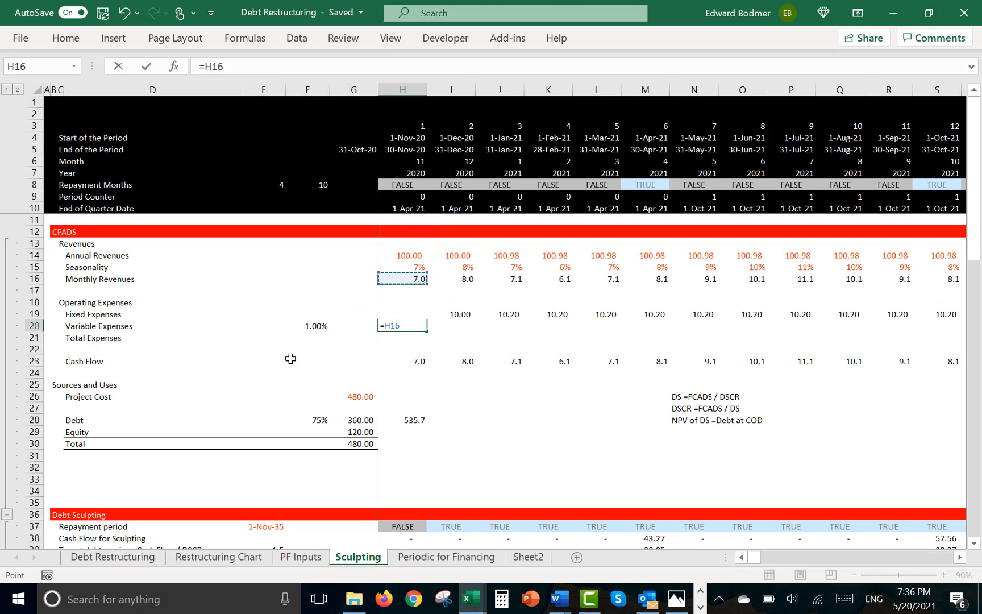
{"action": "type", "text": "*"}
{"action": "key", "text": "Left"}
{"action": "key", "text": "Left"}
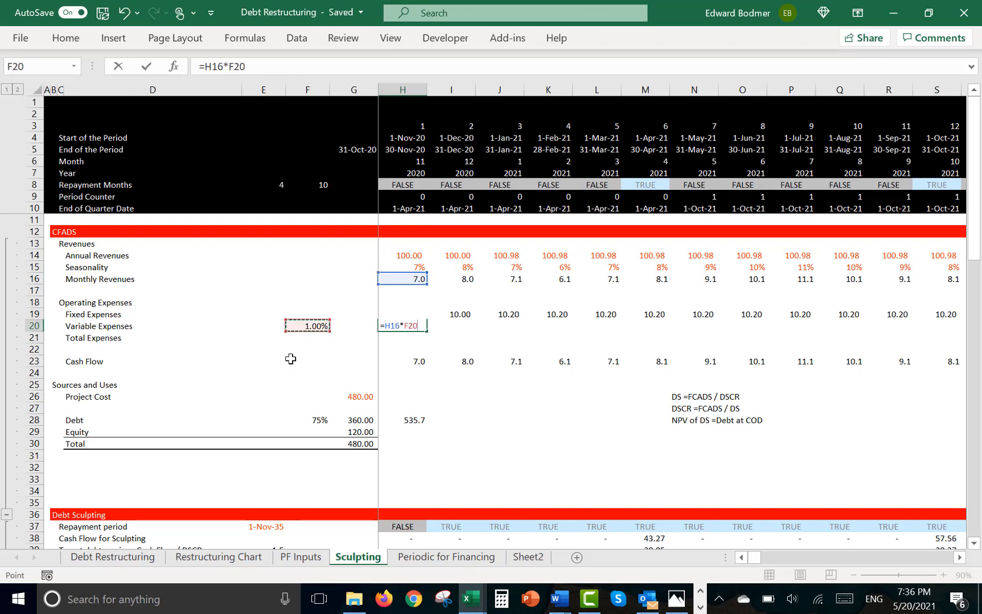
{"action": "key", "text": "F4"}
{"action": "key", "text": "Return"}
{"action": "key", "text": "Up"}
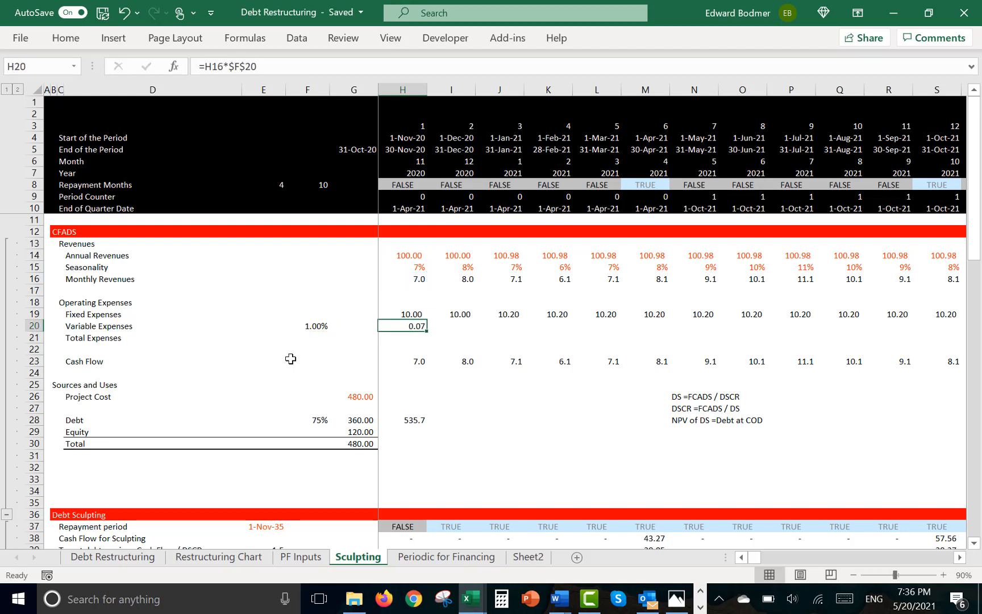
Format H20 as a number with two decimals and copy the Variable Expenses formula across all periods
{"action": "key", "text": "ctrl+shift+1"}
{"action": "key", "text": "ctrl+shift+Right"}
{"action": "key", "text": "ctrl+r"}
Append /12 to the Fixed Expenses lookup in H19 to convert the annual amount to a monthly one
{"action": "key", "text": "Left"}
{"action": "key", "text": "Up"}
{"action": "key", "text": "Right"}
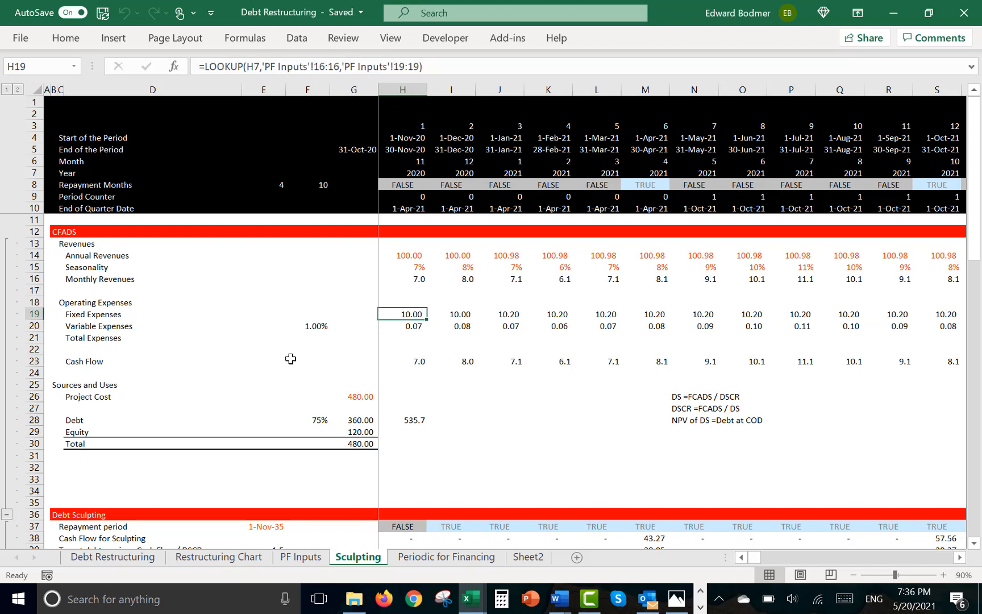
{"action": "key", "text": "Left"}
{"action": "key", "text": "Left"}
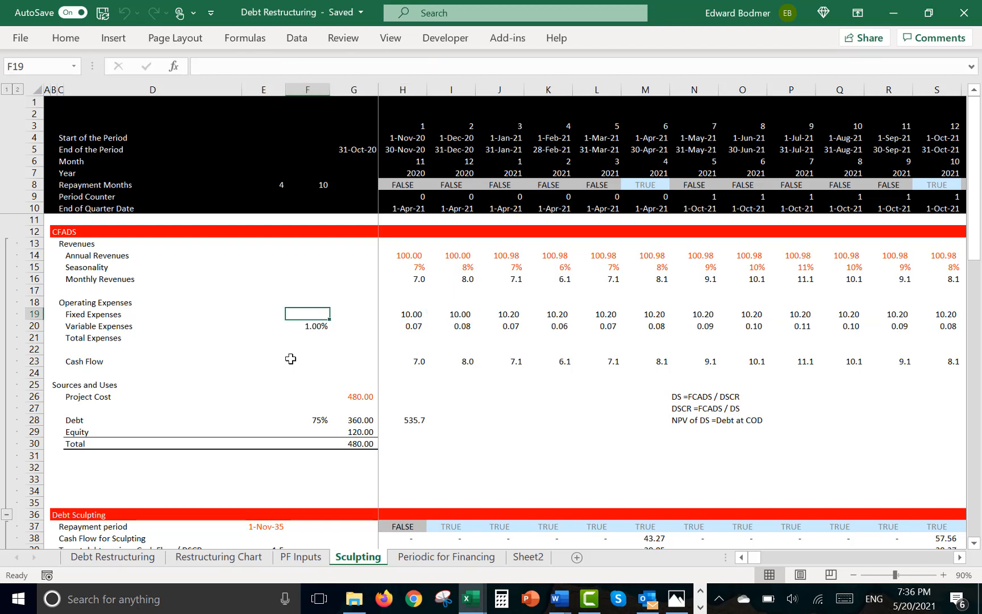
{"action": "key", "text": "Right"}
{"action": "key", "text": "Right"}
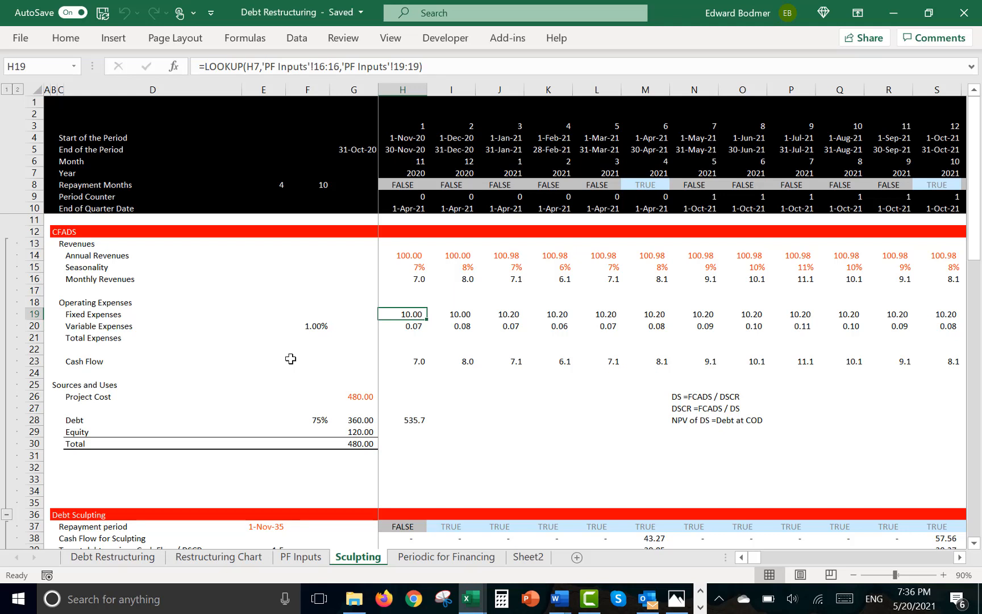
{"action": "key", "text": "F2"}
{"action": "type", "text": "/12"}
{"action": "key", "text": "Return"}
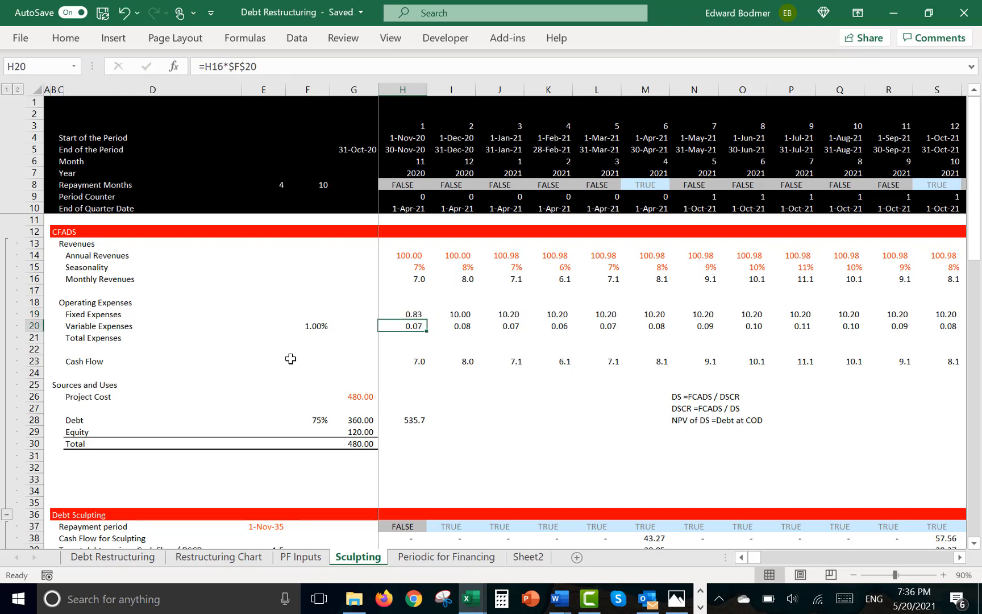
Copy the monthly Fixed Expenses formula in H19 across all periods
{"action": "key", "text": "Up"}
{"action": "key", "text": "ctrl+shift+Right"}
{"action": "key", "text": "ctrl+r"}
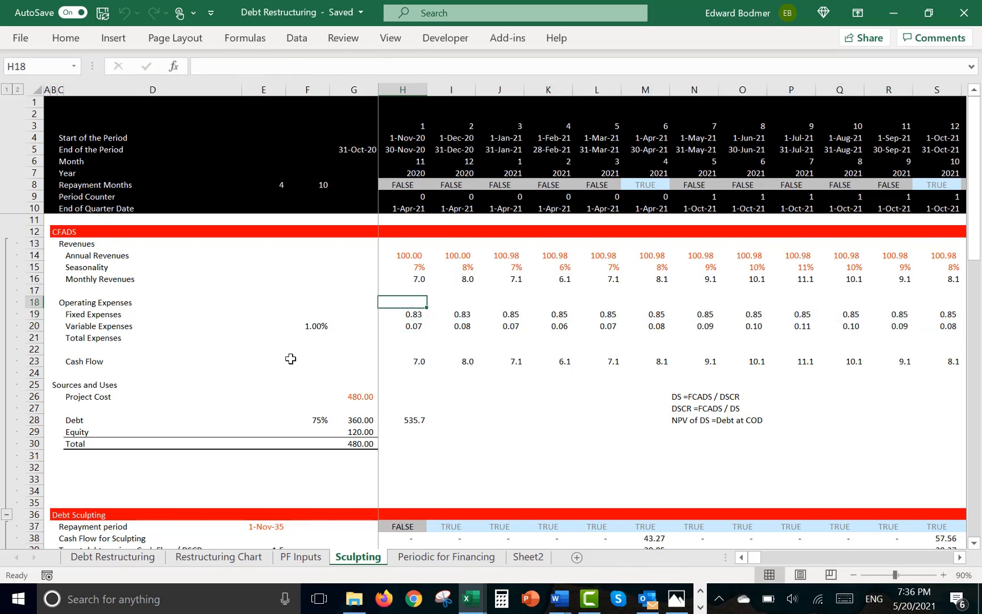
Re-enter the Annual Revenues formula in H14 as =LOOKUP(H7,'PF Inputs'!16:16,'PF Inputs'!17:17) and copy it across all periods
{"action": "key", "text": "Up"}
{"action": "key", "text": "Up"}
{"action": "key", "text": "Up"}
{"action": "key", "text": "Up"}
{"action": "key", "text": "Up"}
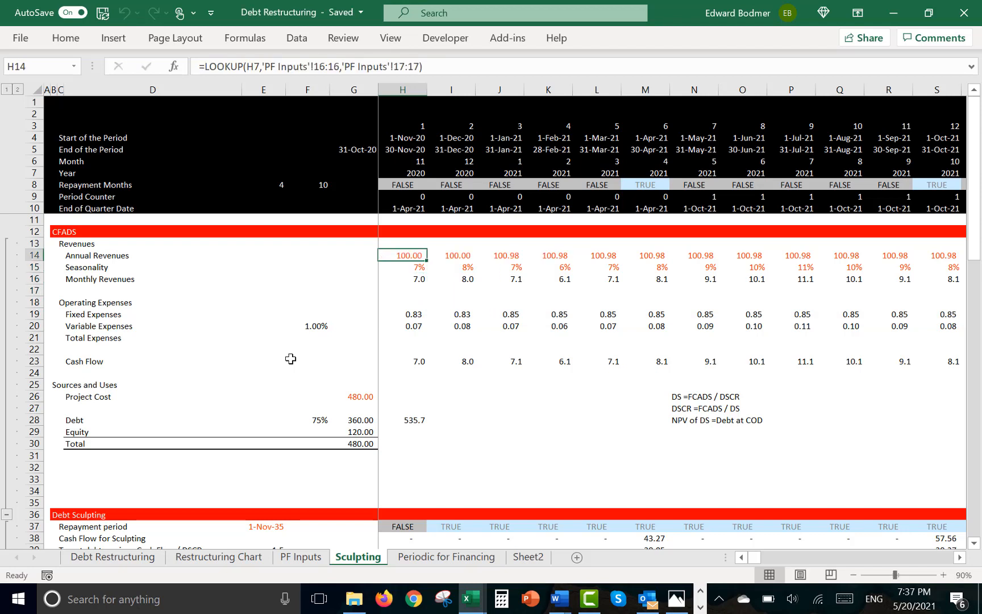
{"action": "type", "text": "=loo"}
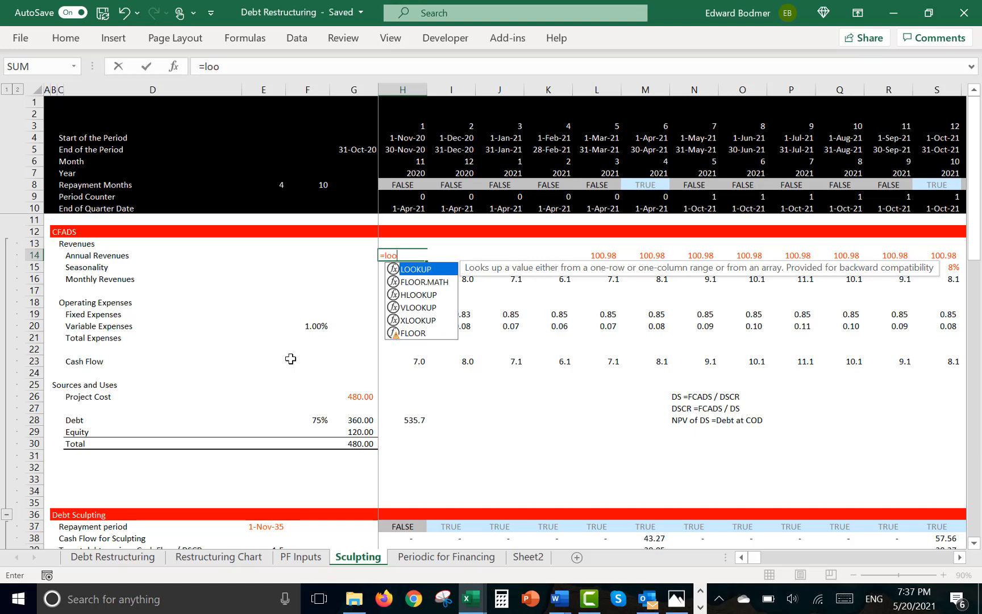
{"action": "key", "text": "Tab"}
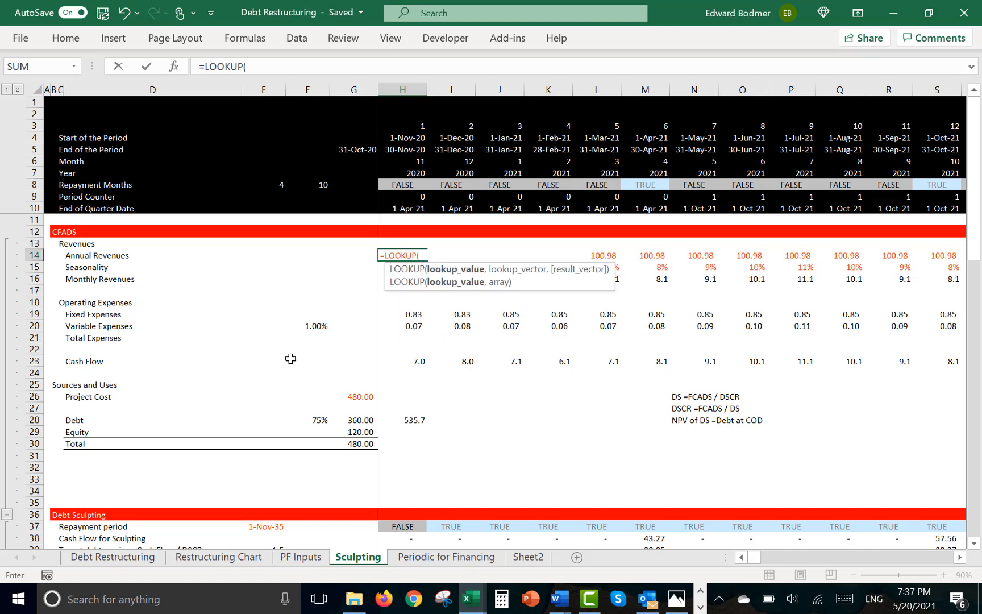
{"action": "left_click", "coordinate": [411, 173]}
{"action": "type", "text": ","}
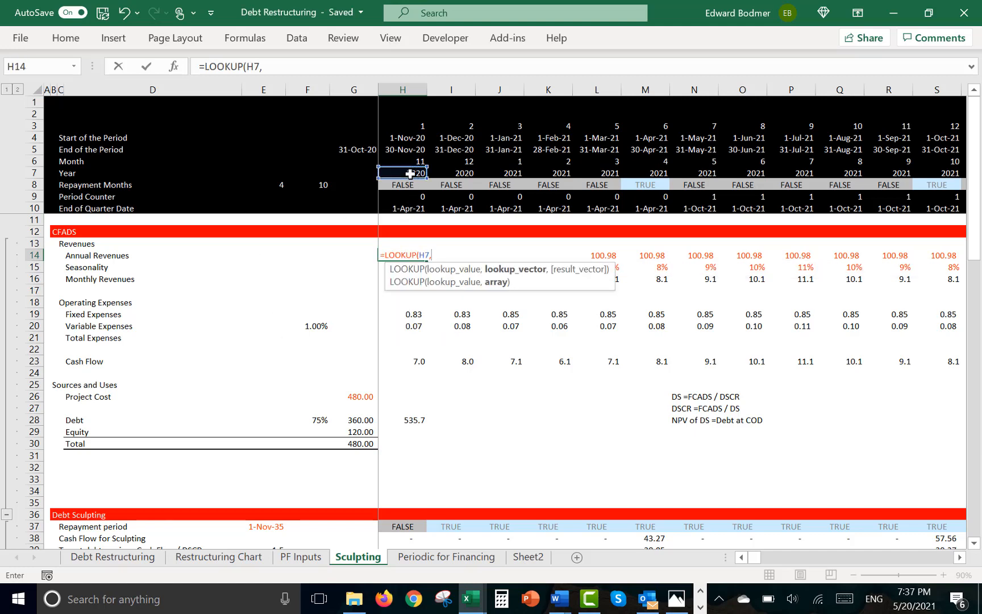
{"action": "key", "text": "ctrl+Page_Up"}
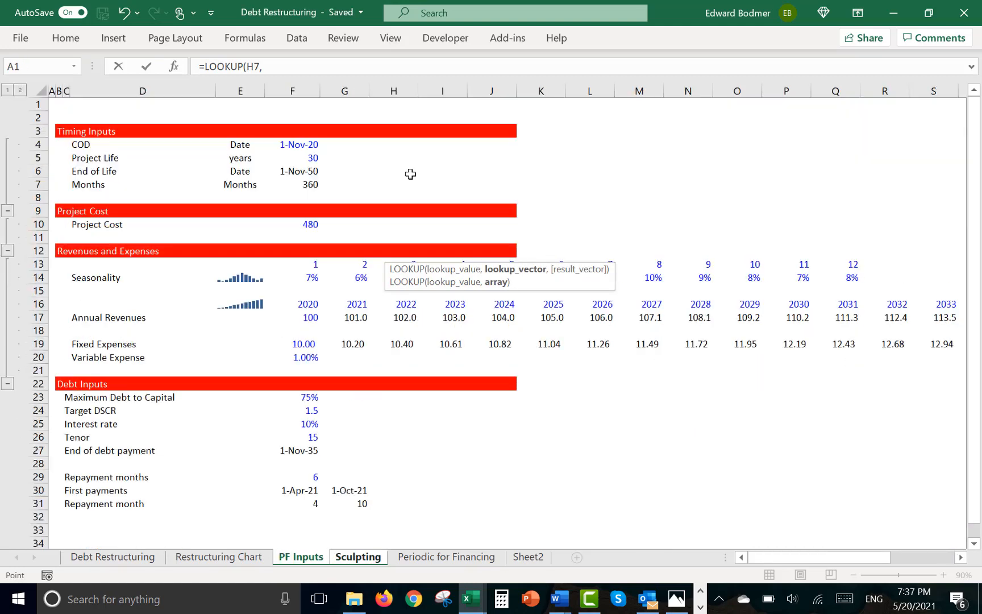
{"action": "left_click", "coordinate": [35, 306]}
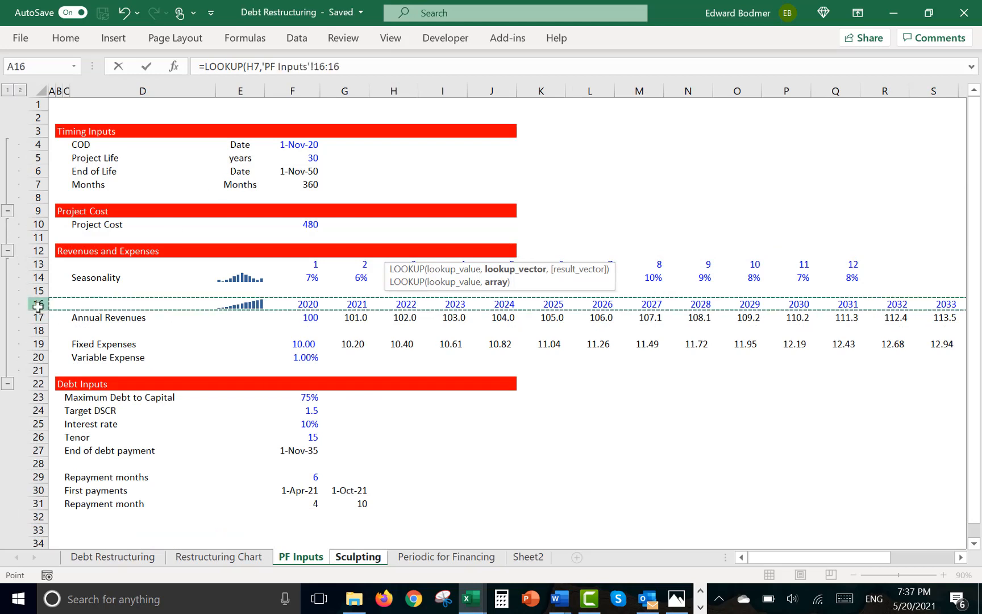
{"action": "type", "text": ","}
{"action": "left_click", "coordinate": [33, 322]}
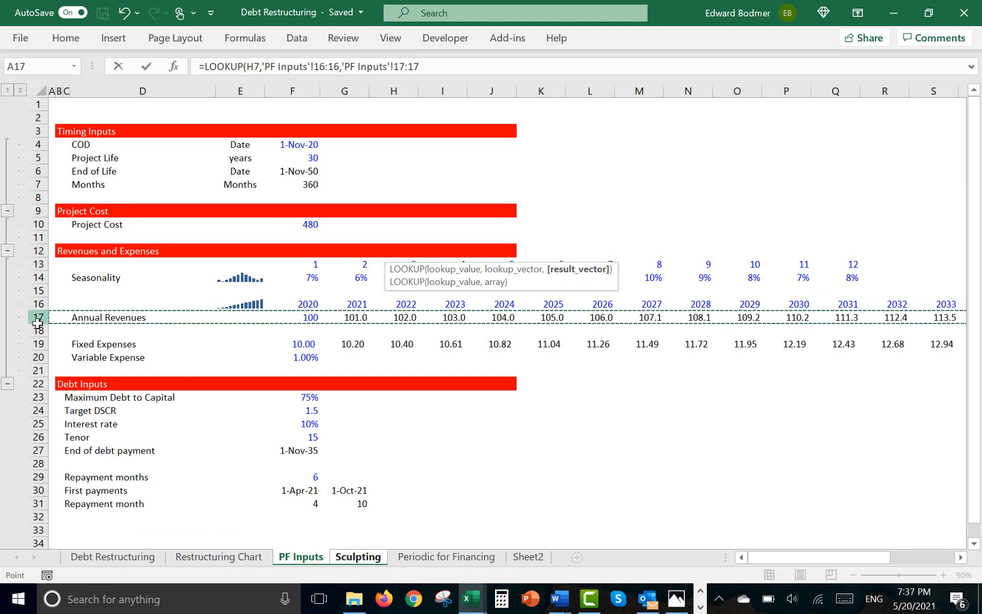
{"action": "key", "text": "ctrl+Page_Down"}
{"action": "key", "text": "Return"}
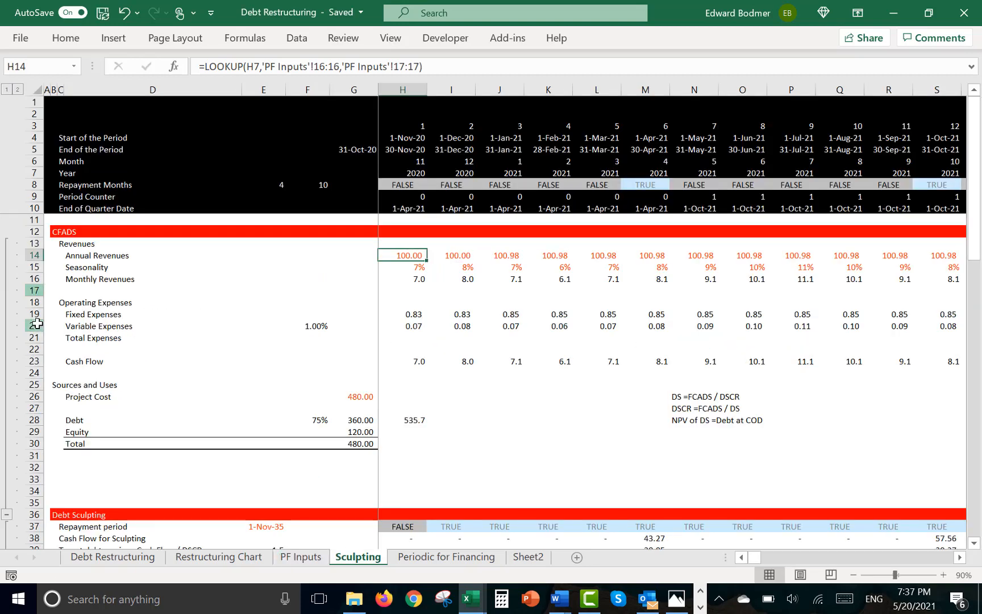
{"action": "key", "text": "ctrl+shift+r"}
Re-enter the Seasonality formula in H15 as =LOOKUP(H6,'PF Inputs'!13:13,'PF Inputs'!14:14) and copy it across all periods
{"action": "key", "text": "Down"}
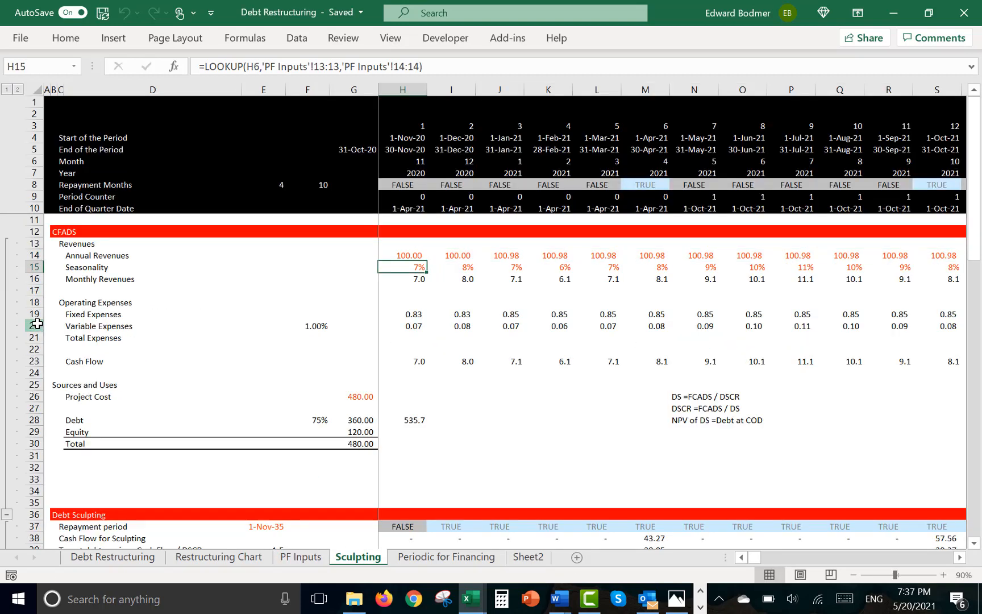
{"action": "type", "text": "="}
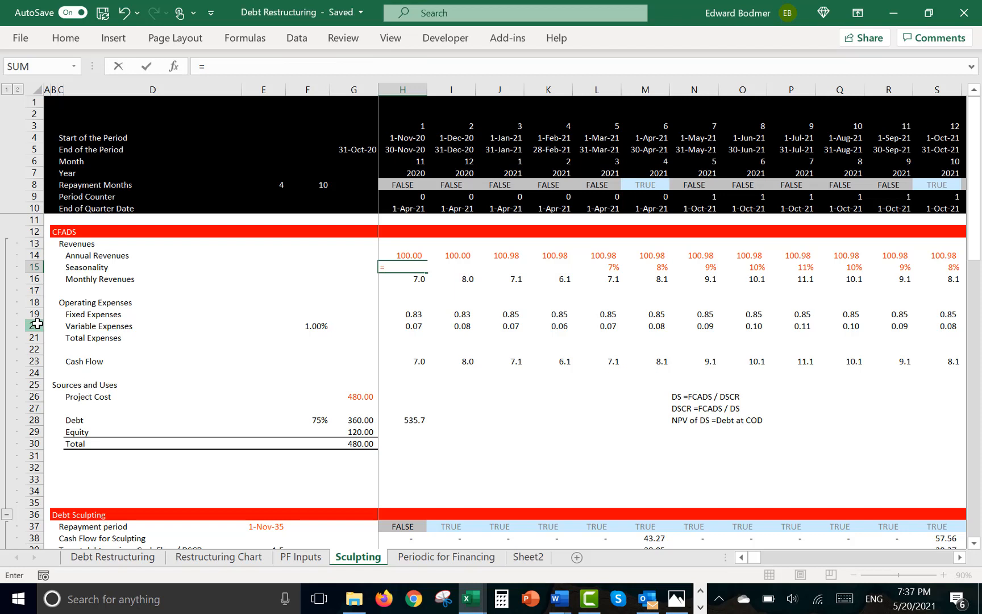
{"action": "type", "text": "ll"}
{"action": "key", "text": "BackSpace"}
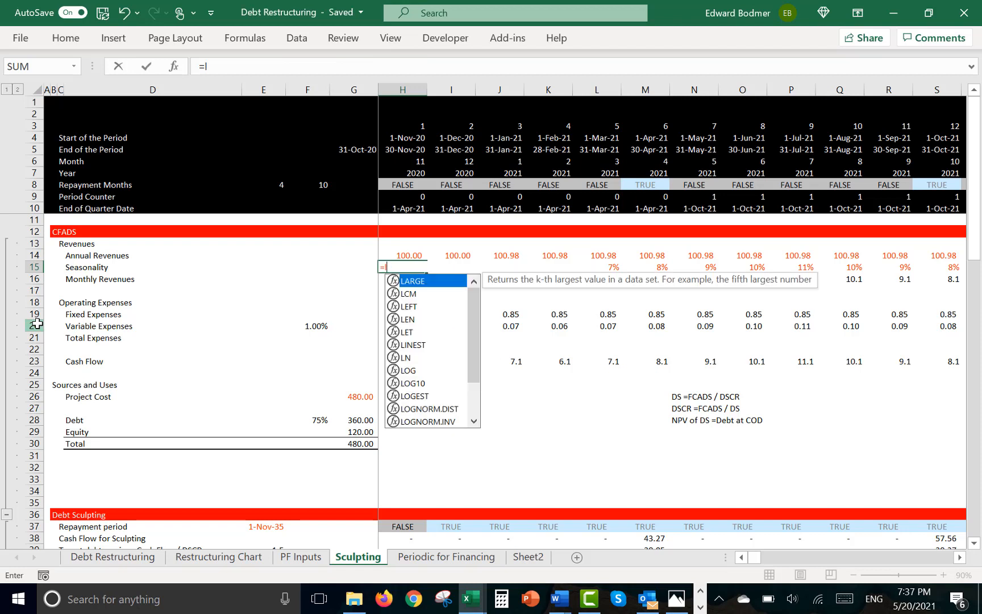
{"action": "type", "text": "oo"}
{"action": "key", "text": "Tab"}
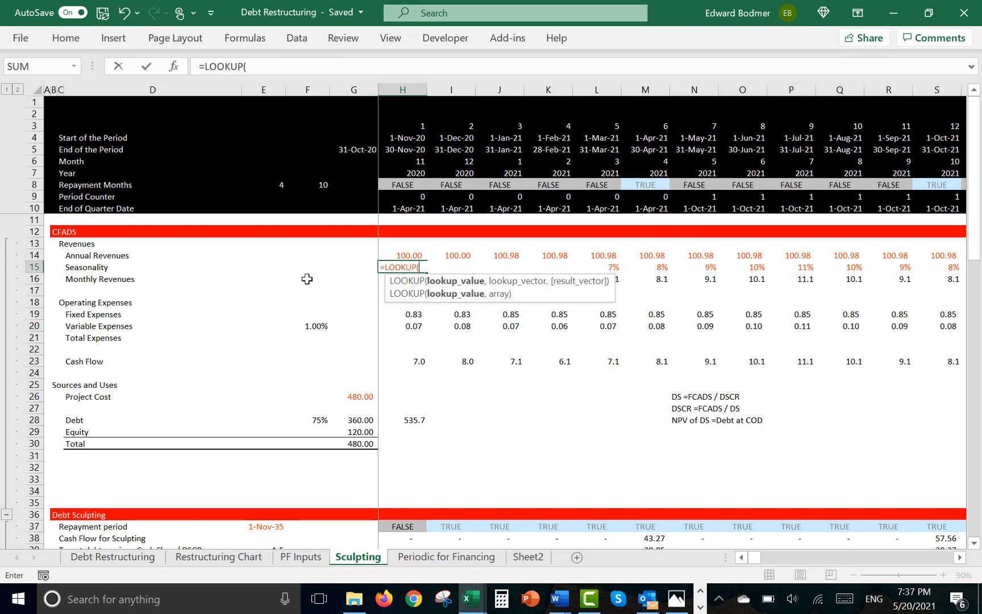
{"action": "left_click", "coordinate": [407, 161]}
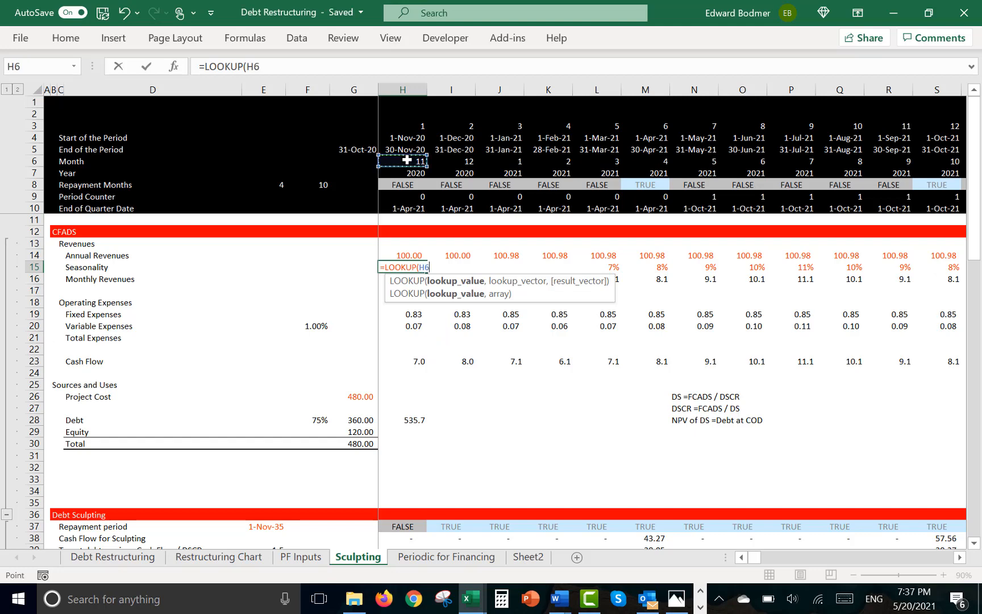
{"action": "type", "text": ","}
{"action": "key", "text": "ctrl+Page_Up"}
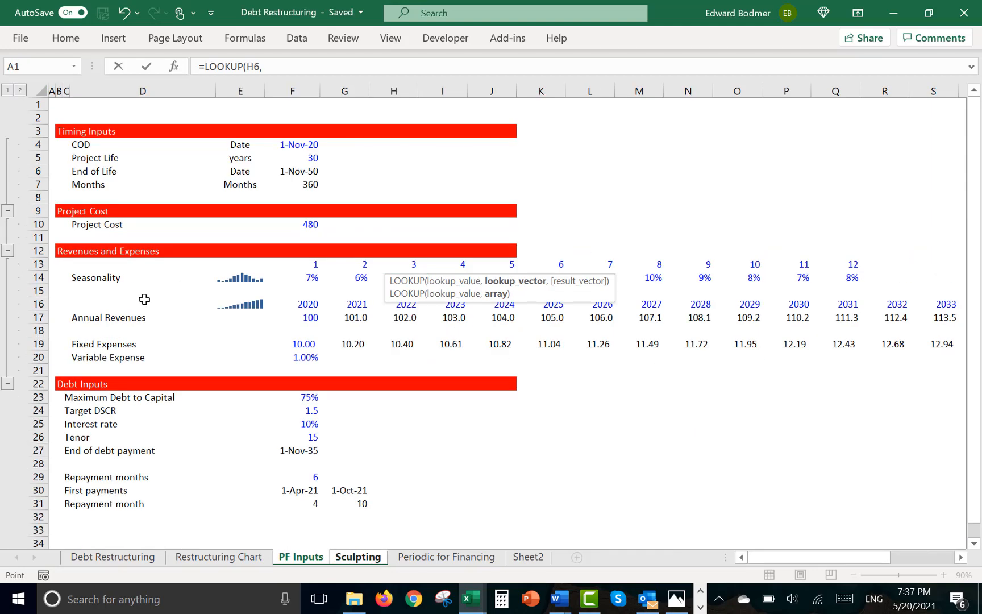
{"action": "left_click", "coordinate": [39, 279]}
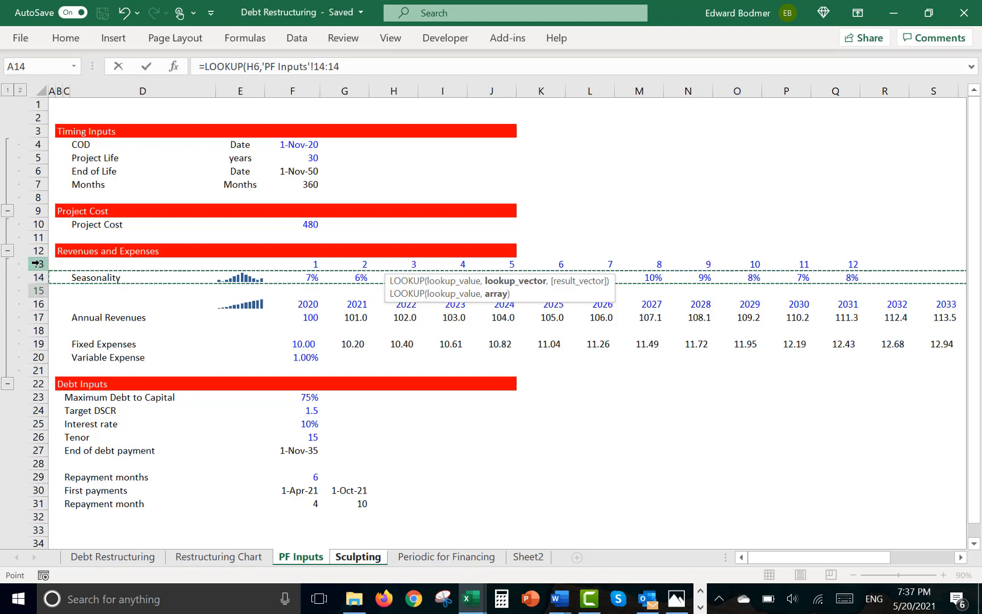
{"action": "left_click", "coordinate": [39, 262]}
{"action": "type", "text": ","}
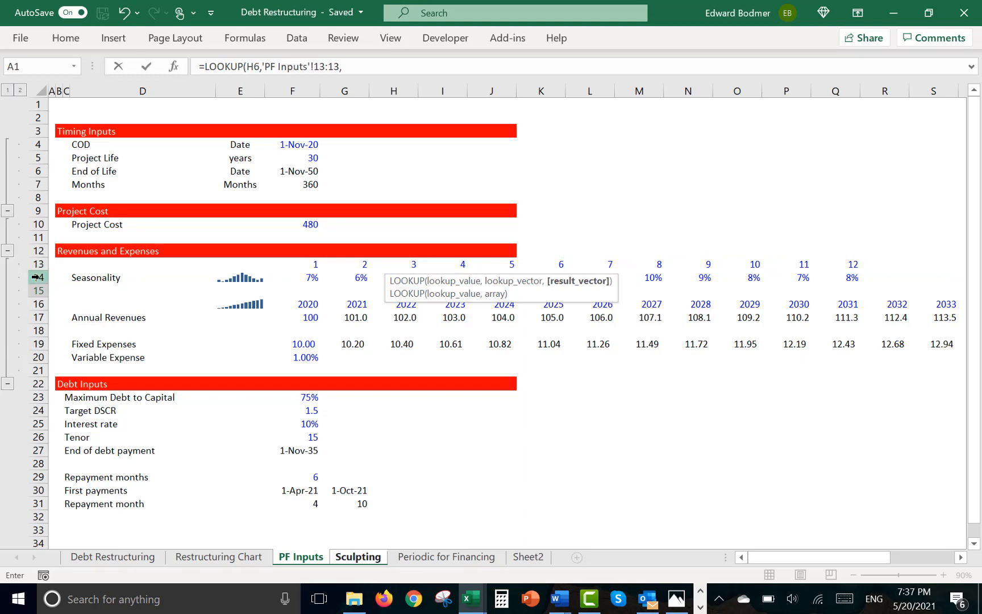
{"action": "left_click", "coordinate": [39, 277]}
{"action": "key", "text": "Return"}
{"action": "key", "text": "Up"}
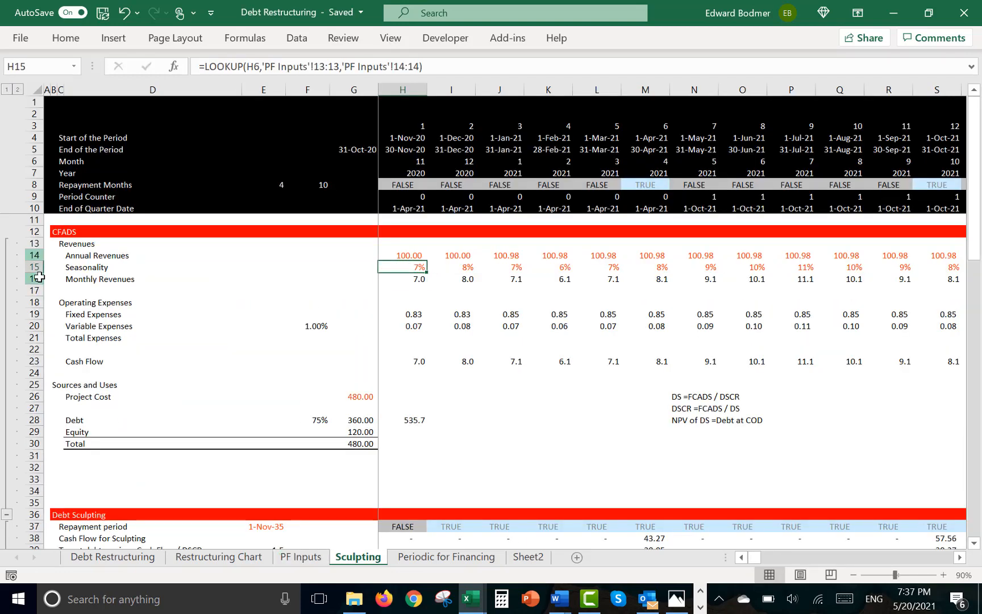
{"action": "key", "text": "ctrl+shift+r"}
Set the Cash Flow formula in H23 to =H16-H19-H20, revenues less fixed and variable expenses, and copy it across all periods
{"action": "key", "text": "Down"}
{"action": "key", "text": "Down"}
{"action": "key", "text": "Down"}
{"action": "key", "text": "Down"}
{"action": "key", "text": "Down"}
{"action": "key", "text": "Down"}
{"action": "key", "text": "Down"}
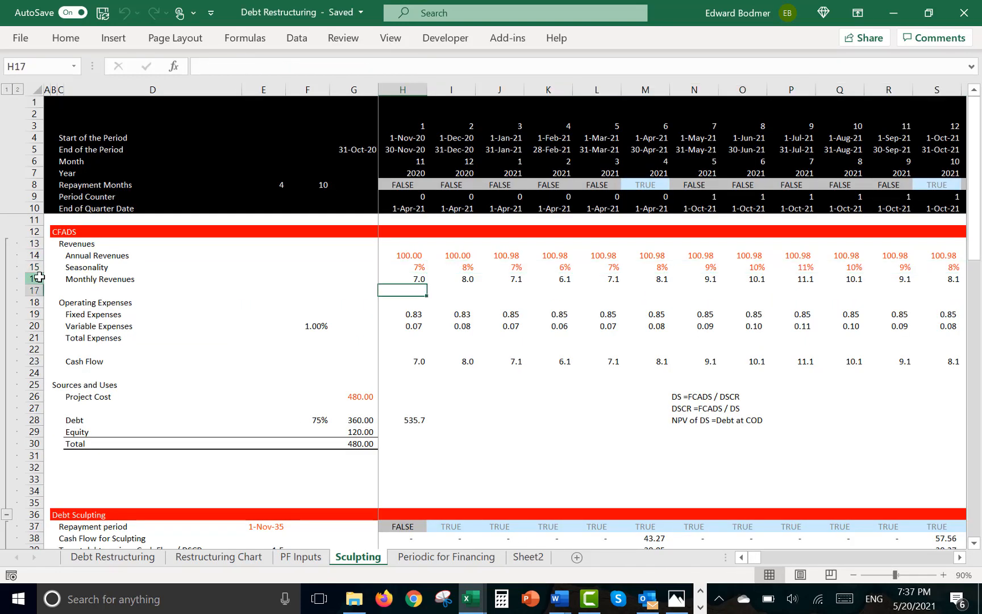
{"action": "key", "text": "Down"}
{"action": "type", "text": "="}
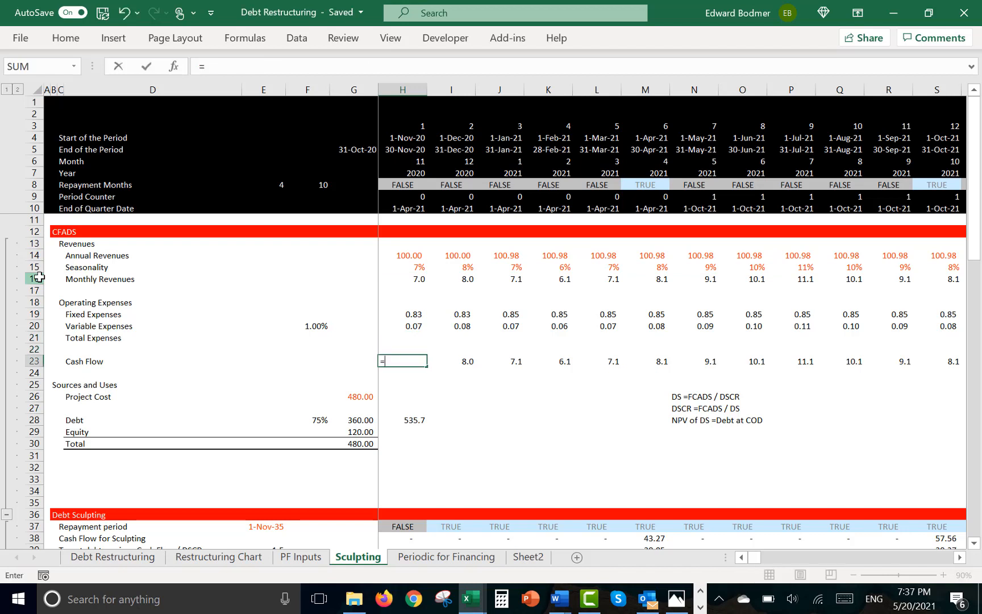
{"action": "key", "text": "Up"}
{"action": "key", "text": "Up"}
{"action": "key", "text": "Up"}
{"action": "key", "text": "Up"}
{"action": "key", "text": "Up"}
{"action": "key", "text": "Up"}
{"action": "key", "text": "Up"}
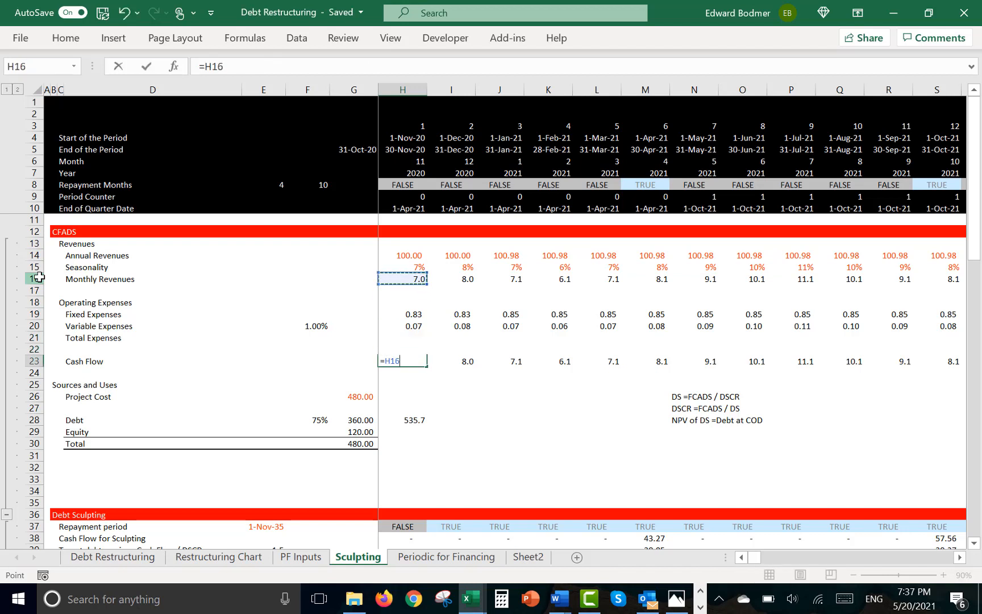
{"action": "type", "text": "-"}
{"action": "key", "text": "Up"}
{"action": "key", "text": "Up"}
{"action": "key", "text": "Up"}
{"action": "key", "text": "Up"}
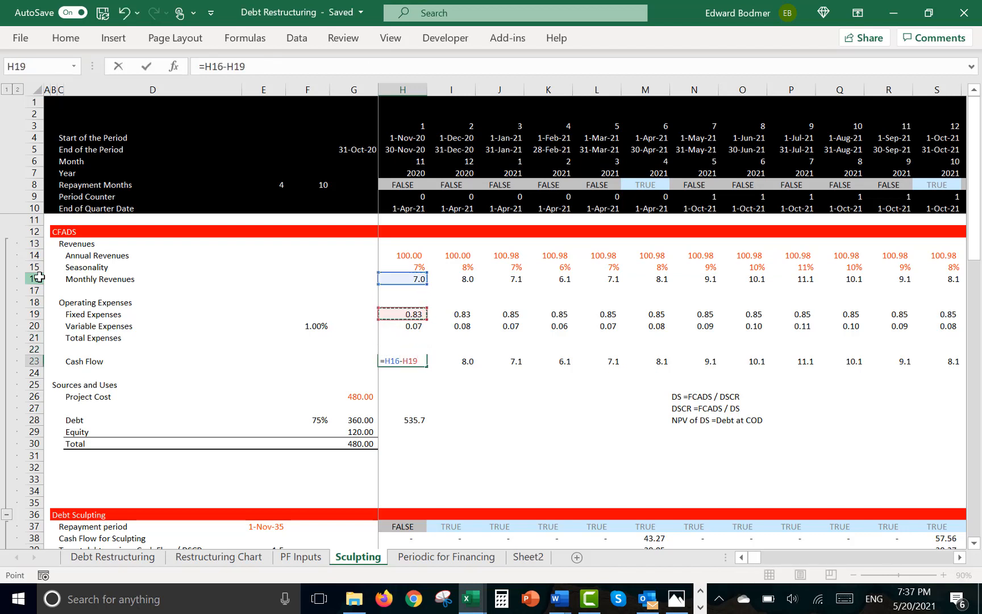
{"action": "type", "text": "-"}
{"action": "key", "text": "Up"}
{"action": "key", "text": "Up"}
{"action": "key", "text": "Up"}
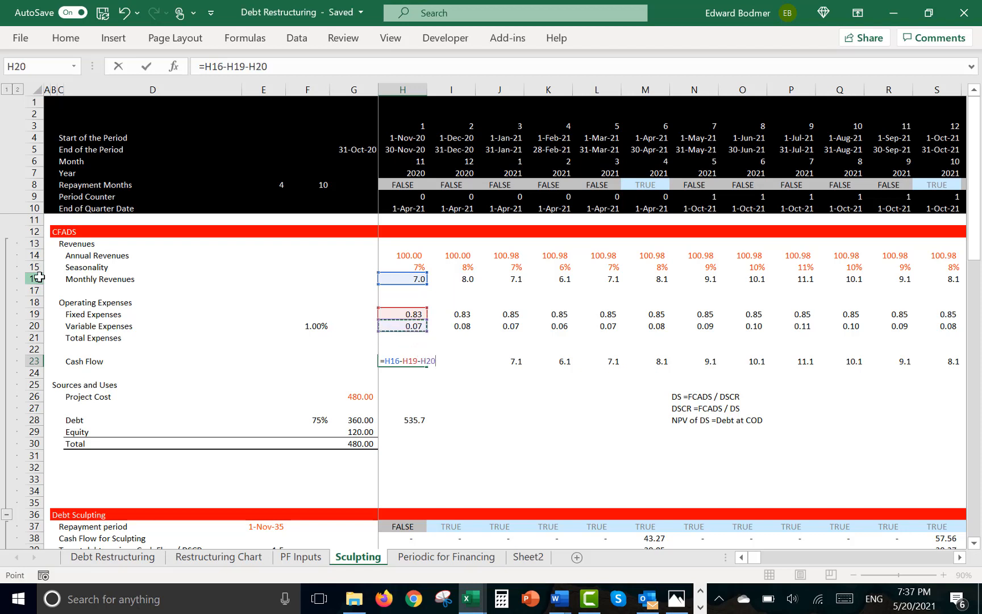
{"action": "key", "text": "Return"}
{"action": "key", "text": "Up"}
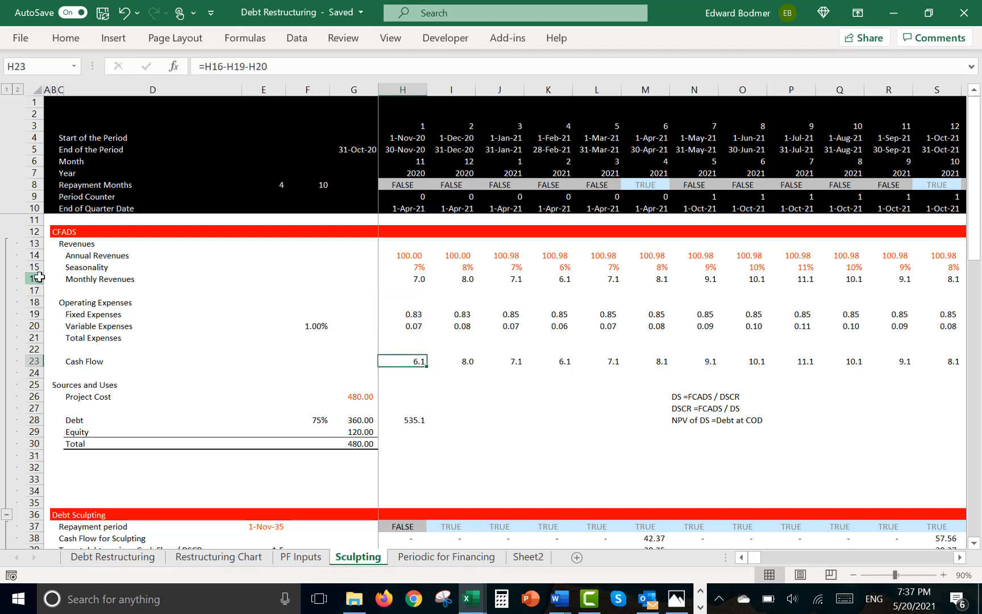
{"action": "key", "text": "ctrl+shift+Right"}
{"action": "key", "text": "ctrl+r"}
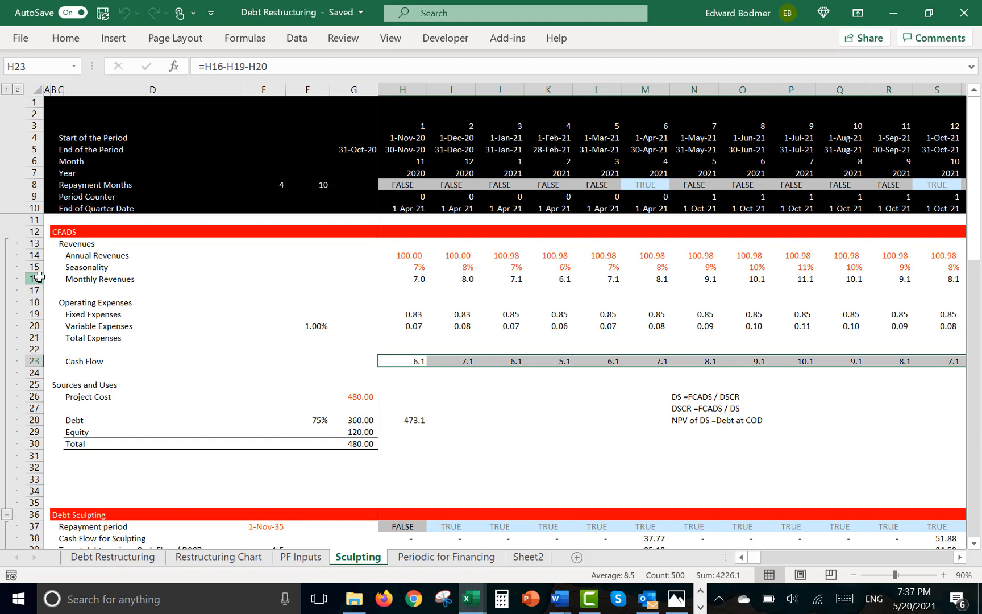
Add top and bottom borders to the Cash Flow row from its label in D23 through the last period
{"action": "key", "text": "Left"}
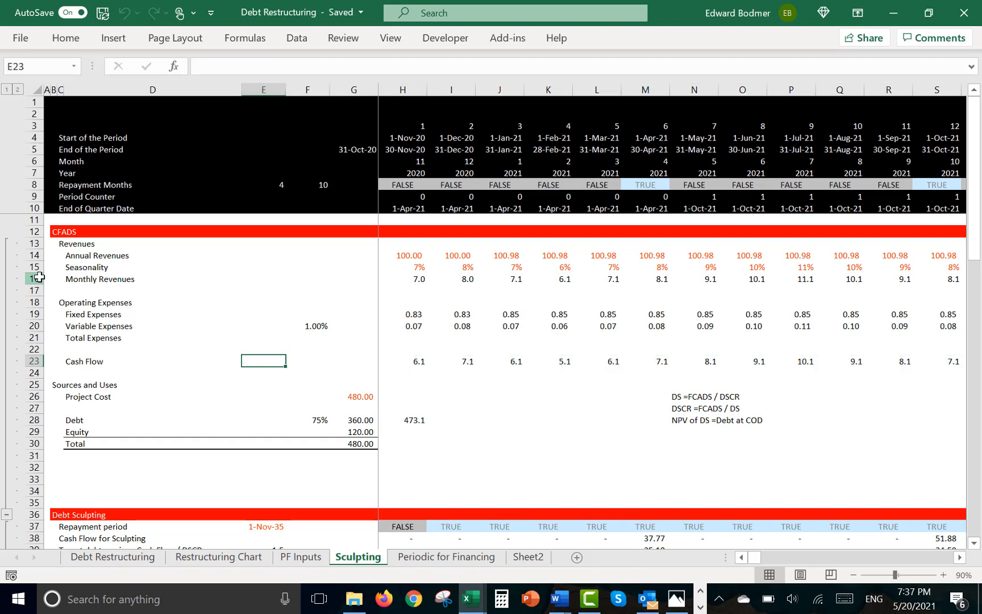
{"action": "key", "text": "ctrl+Left"}
{"action": "key", "text": "ctrl+shift+Right"}
{"action": "key", "text": "ctrl+shift+Right"}
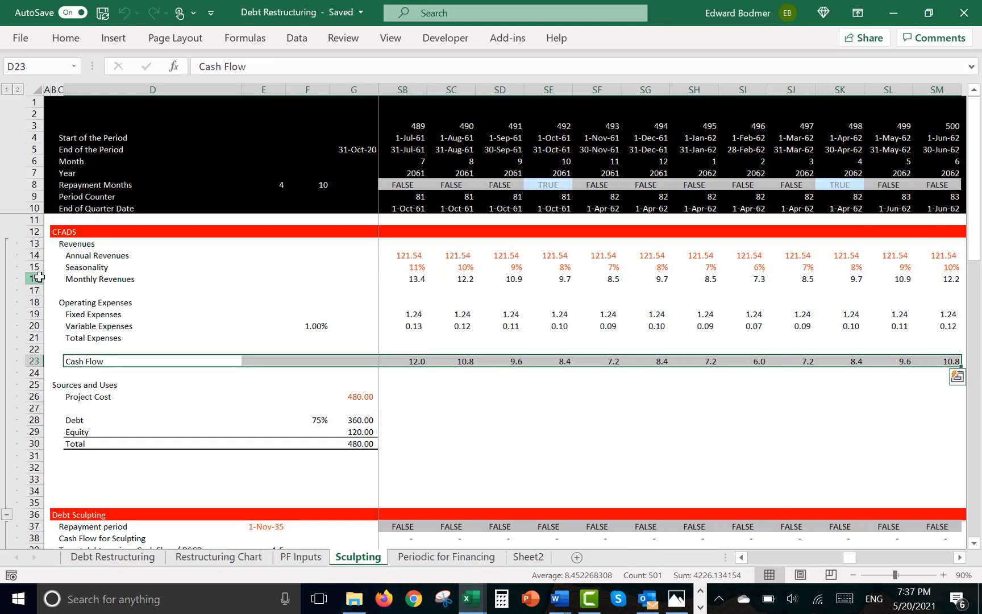
{"action": "key", "text": "Right"}
{"action": "key", "text": "Right"}
{"action": "key", "text": "Right"}
{"action": "key", "text": "Right"}
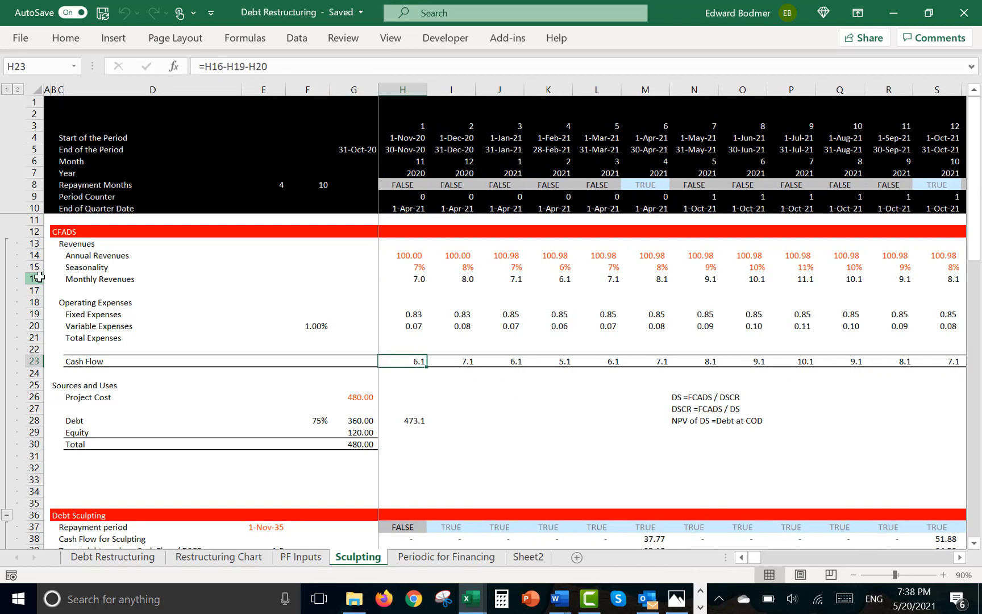
Delete the blank row 22 between Total Expenses and Cash Flow
{"action": "key", "text": "Up"}
{"action": "key", "text": "shift+space"}
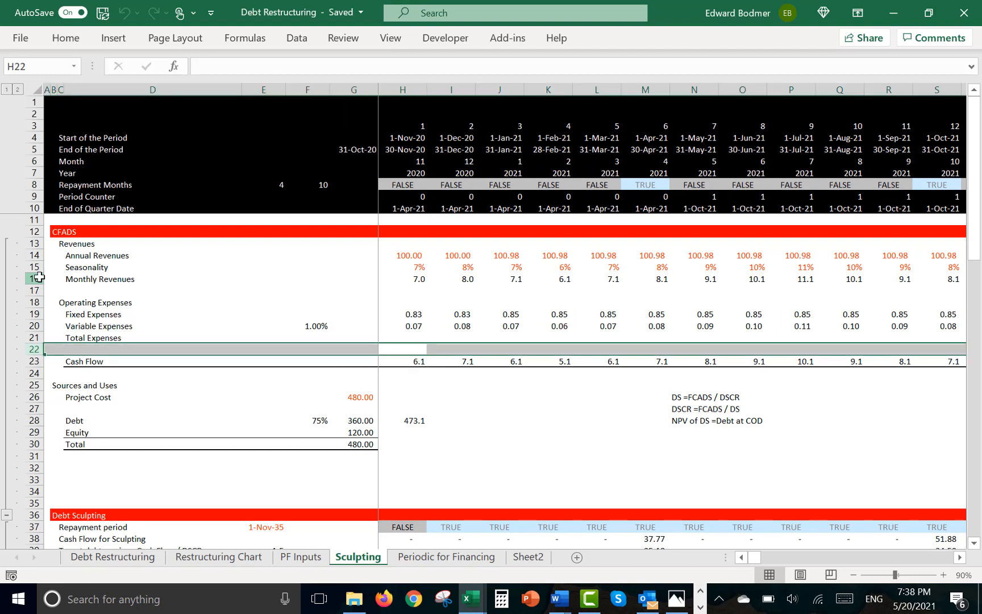
{"action": "key", "text": "ctrl+minus"}
Enter the Total Expenses formula in H21 as =H19+H20 and copy it across all periods
{"action": "key", "text": "Up"}
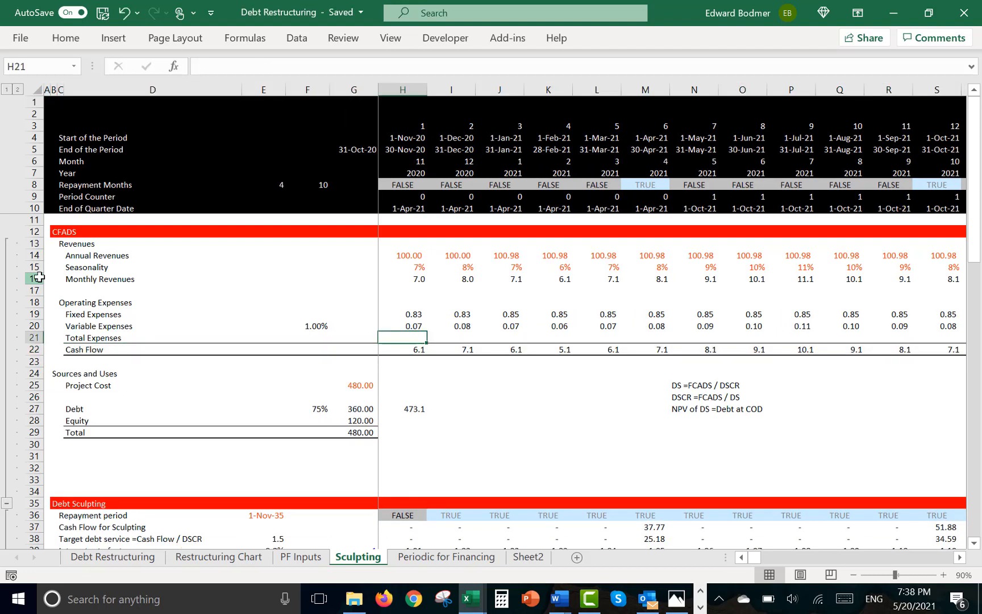
{"action": "type", "text": "="}
{"action": "key", "text": "Up"}
{"action": "key", "text": "Up"}
{"action": "type", "text": "+"}
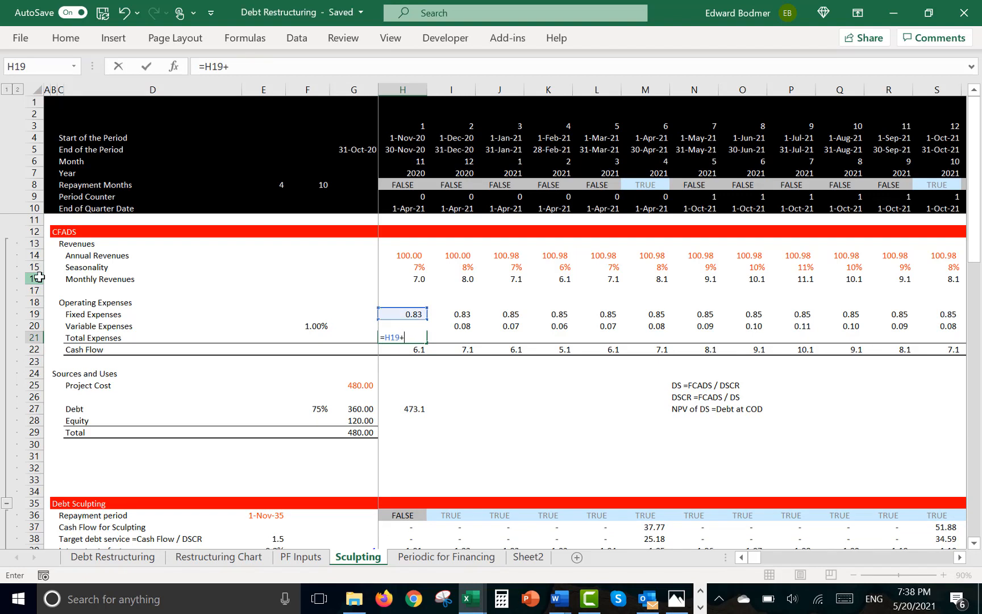
{"action": "key", "text": "Down"}
{"action": "key", "text": "Return"}
{"action": "key", "text": "Up"}
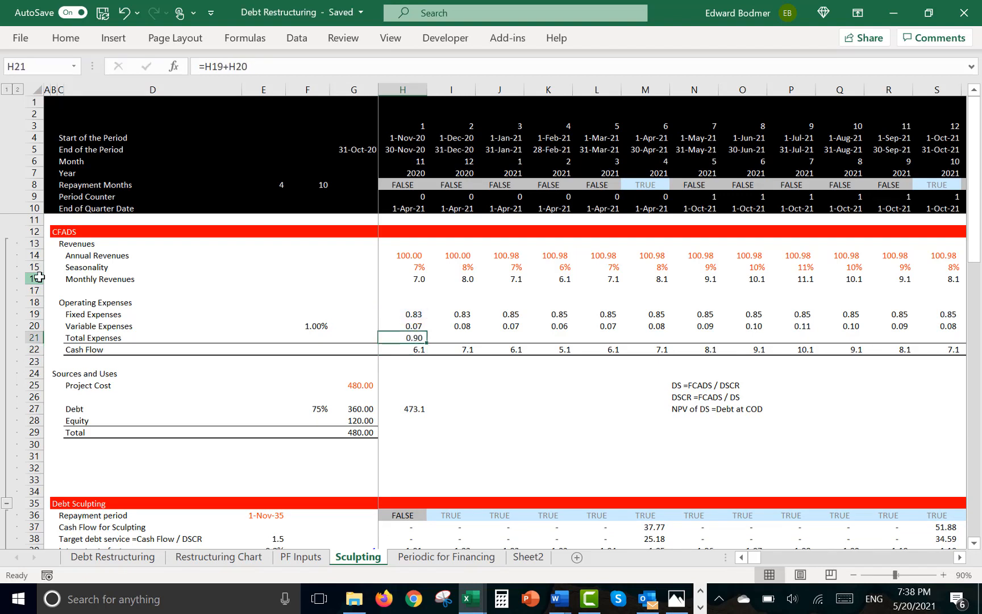
{"action": "key", "text": "ctrl+shift+Right"}
{"action": "key", "text": "ctrl+r"}
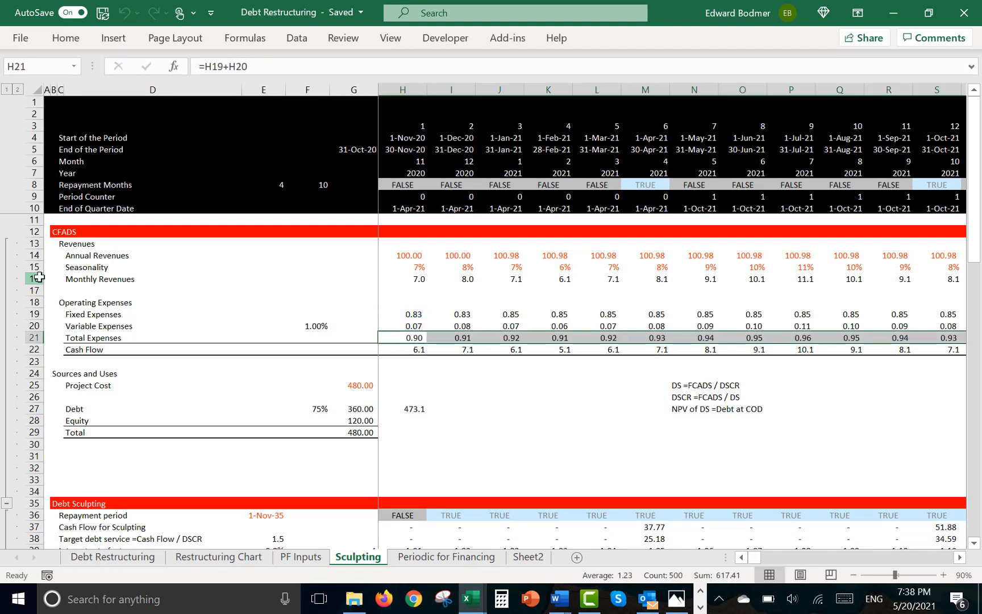
Format the Cash Flow row with two decimals and fill it across all periods from H22
{"action": "key", "text": "Down"}
{"action": "key", "text": "ctrl+shift+Right"}
{"action": "key", "text": "ctrl+r"}
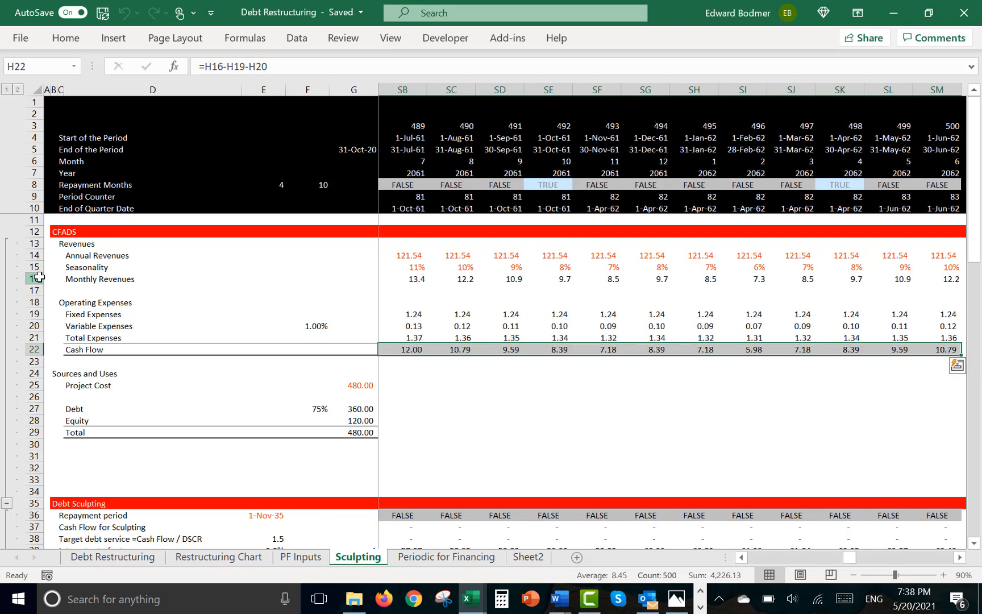
{"action": "key", "text": "Left"}
{"action": "key", "text": "Right"}
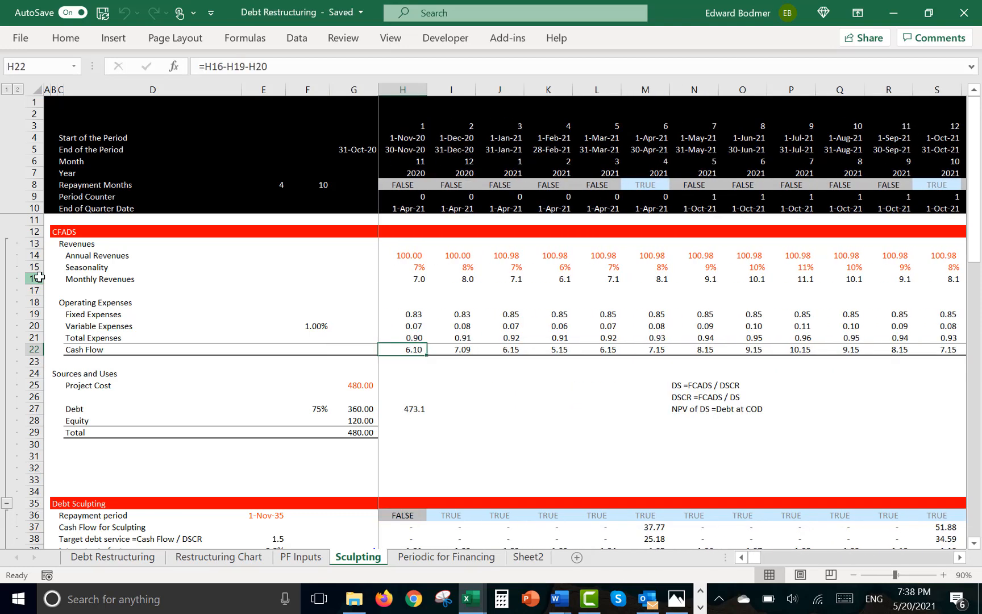
Add top and bottom borders to the Monthly Revenues row from its label in D16 through the last period
{"action": "key", "text": "Up"}
{"action": "key", "text": "Up"}
{"action": "key", "text": "Up"}
{"action": "key", "text": "Up"}
{"action": "key", "text": "Up"}
{"action": "key", "text": "Up"}
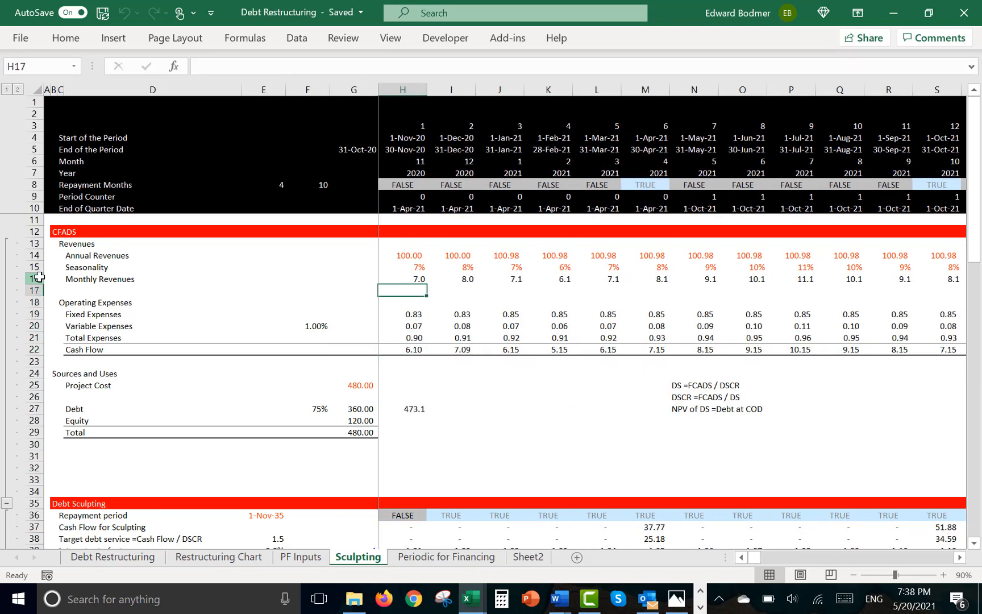
{"action": "key", "text": "Left"}
{"action": "key", "text": "Left"}
{"action": "key", "text": "Left"}
{"action": "key", "text": "Left"}
{"action": "key", "text": "ctrl+shift+Right"}
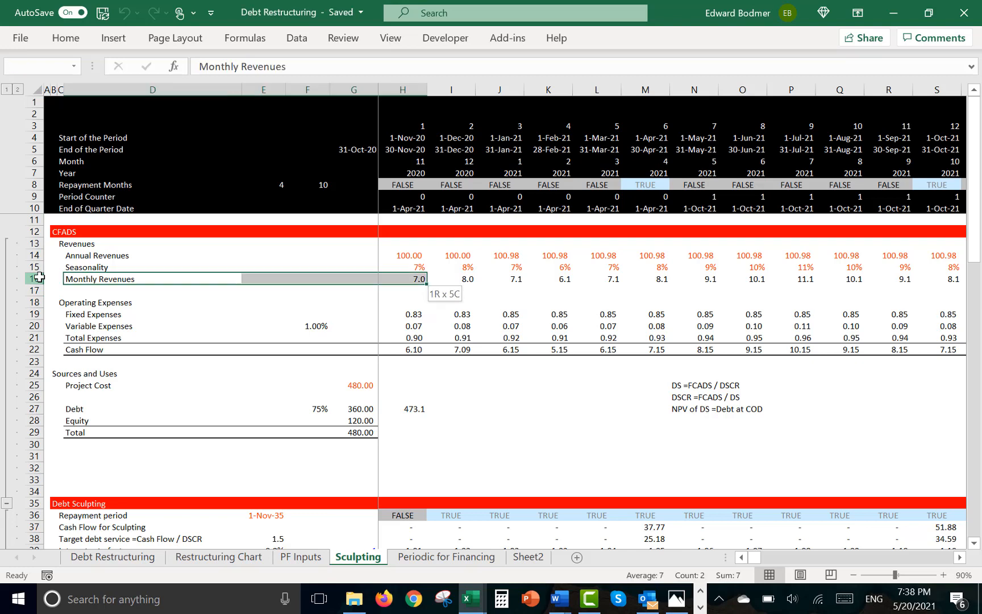
{"action": "key", "text": "ctrl+shift+Right"}
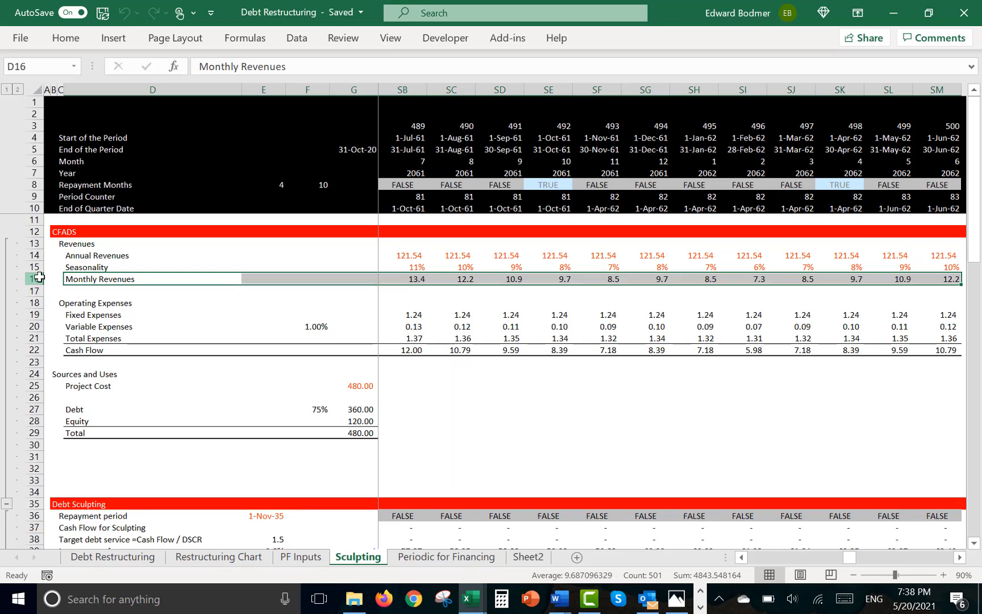
{"action": "key", "text": "Left"}
{"action": "key", "text": "Right"}
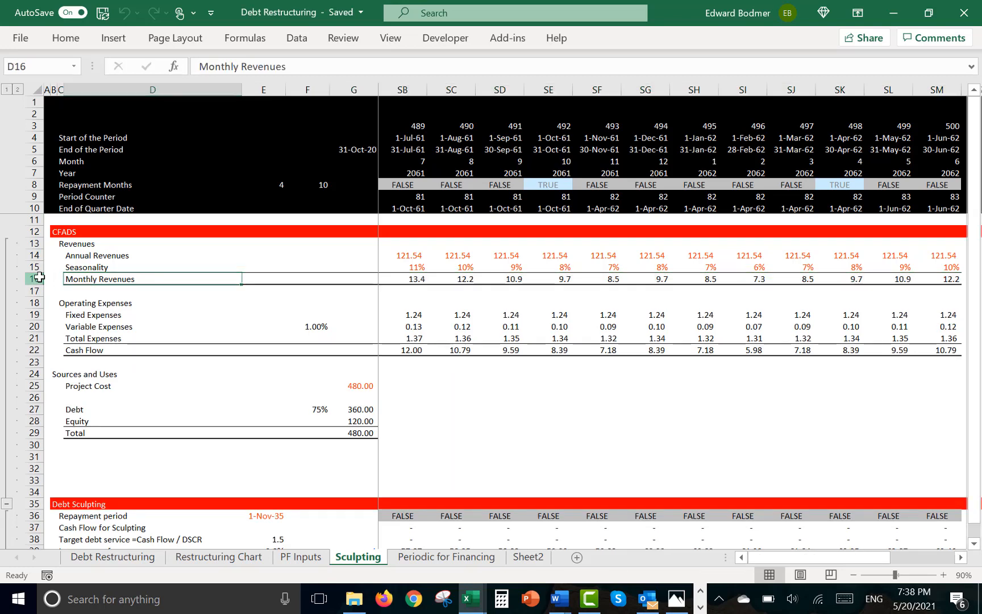
Check the Periodic for Financing sheet's cash flow summary and the formula in D3, and return to the Sculpting sheet
{"action": "key", "text": "ctrl+Page_Down"}
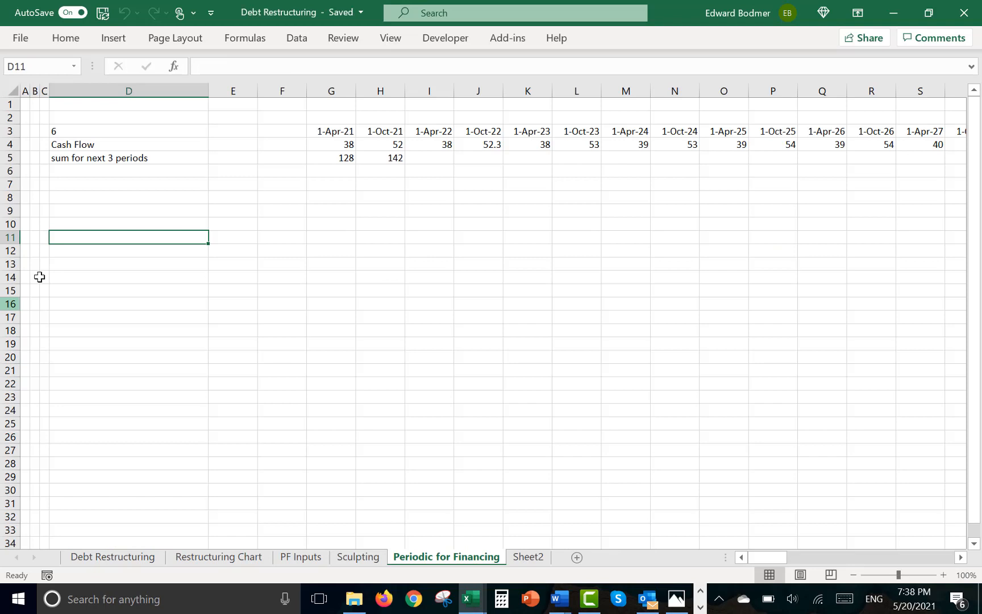
{"action": "key", "text": "Up"}
{"action": "key", "text": "Up"}
{"action": "key", "text": "Up"}
{"action": "key", "text": "Up"}
{"action": "key", "text": "Up"}
{"action": "key", "text": "Up"}
{"action": "key", "text": "Up"}
{"action": "key", "text": "Up"}
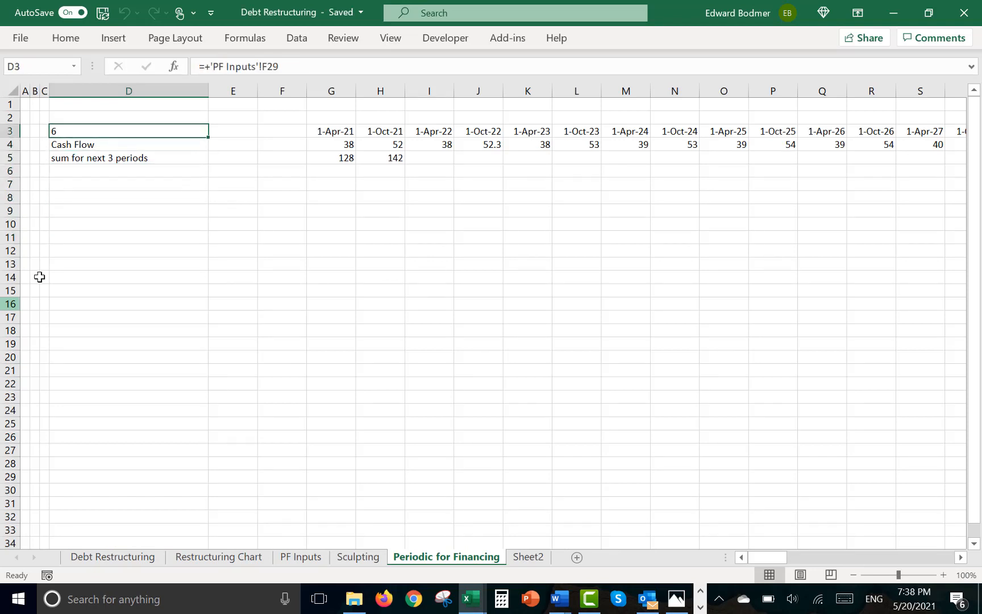
{"action": "key", "text": "ctrl+Page_Up"}
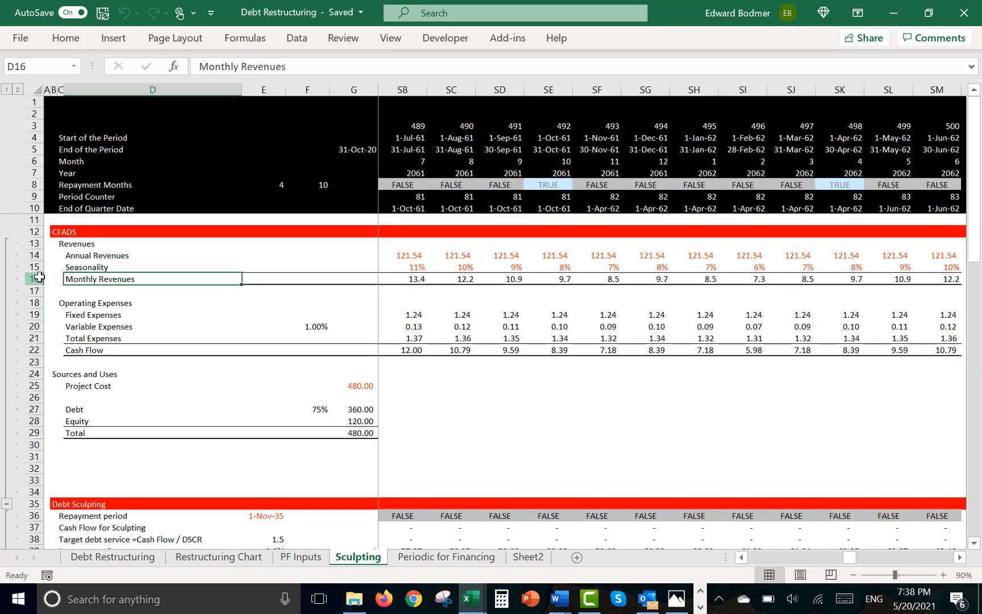
Look through the Sources and Uses and Debt Sculpting row labels on the Sculpting sheet, down to the repayment and balance rows
{"action": "key", "text": "Down"}
{"action": "key", "text": "Down"}
{"action": "key", "text": "Down"}
{"action": "key", "text": "Down"}
{"action": "key", "text": "Down"}
{"action": "key", "text": "Down"}
{"action": "key", "text": "Down"}
{"action": "key", "text": "Down"}
{"action": "key", "text": "Down"}
{"action": "key", "text": "Down"}
{"action": "key", "text": "Down"}
{"action": "key", "text": "Down"}
{"action": "key", "text": "Down"}
{"action": "key", "text": "Down"}
{"action": "key", "text": "Down"}
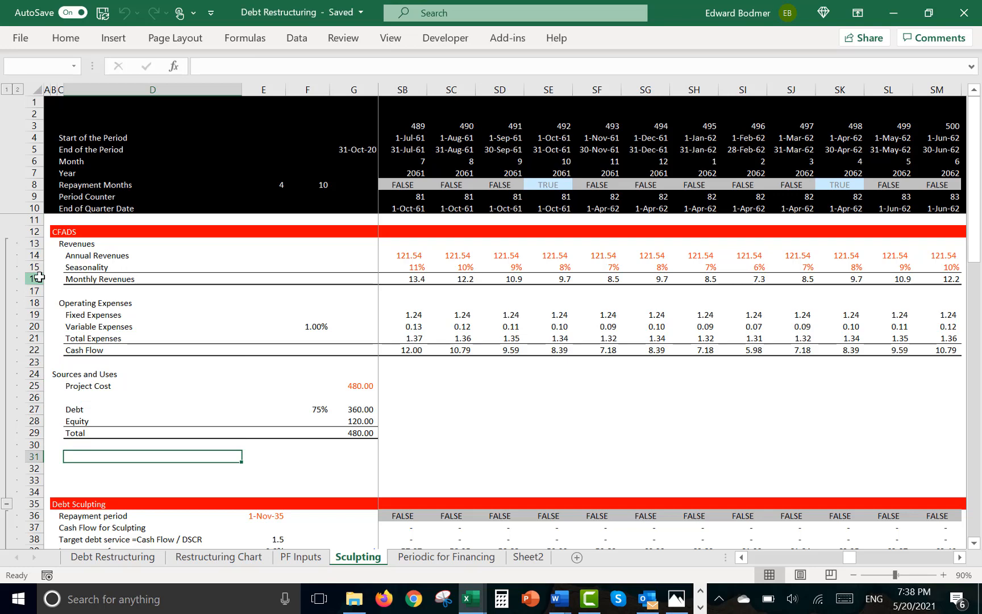
{"action": "key", "text": "Down"}
{"action": "key", "text": "Down"}
{"action": "key", "text": "Down"}
{"action": "key", "text": "Down"}
{"action": "key", "text": "Down"}
{"action": "key", "text": "Down"}
{"action": "key", "text": "Down"}
{"action": "key", "text": "Down"}
{"action": "key", "text": "Down"}
{"action": "key", "text": "Down"}
{"action": "key", "text": "Down"}
{"action": "key", "text": "Down"}
{"action": "key", "text": "Down"}
{"action": "key", "text": "Down"}
{"action": "key", "text": "Up"}
{"action": "key", "text": "Up"}
{"action": "key", "text": "Up"}
{"action": "key", "text": "Up"}
{"action": "key", "text": "Up"}
{"action": "key", "text": "Up"}
{"action": "key", "text": "Up"}
{"action": "key", "text": "Up"}
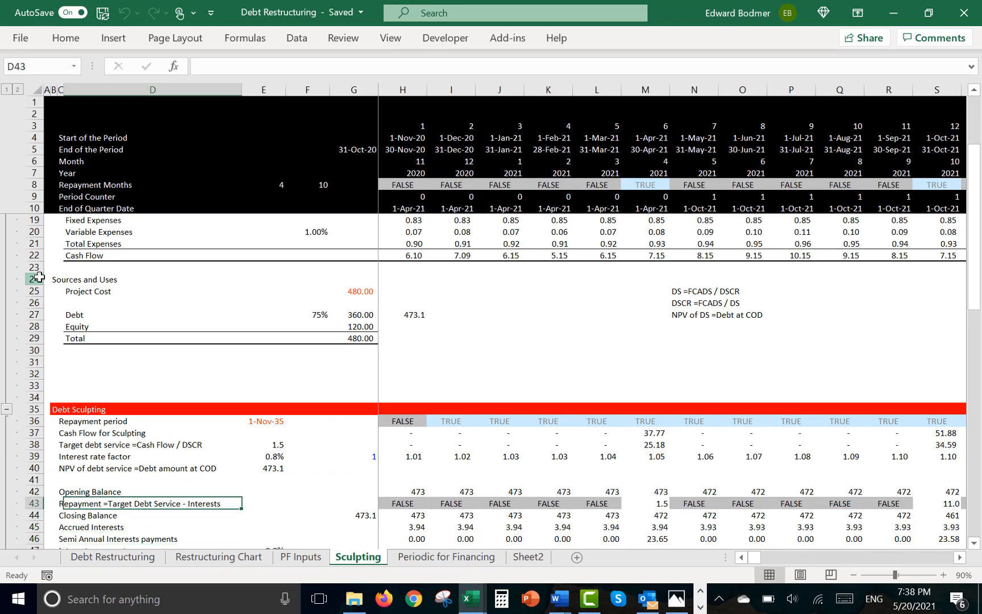
Examine the sculpting cash flow, target debt service and debt balance rows around the April 2021 repayment month
{"action": "key", "text": "Right"}
{"action": "key", "text": "Right"}
{"action": "key", "text": "Right"}
{"action": "key", "text": "Right"}
{"action": "key", "text": "Right"}
{"action": "key", "text": "Right"}
{"action": "key", "text": "Right"}
{"action": "key", "text": "Right"}
{"action": "key", "text": "Right"}
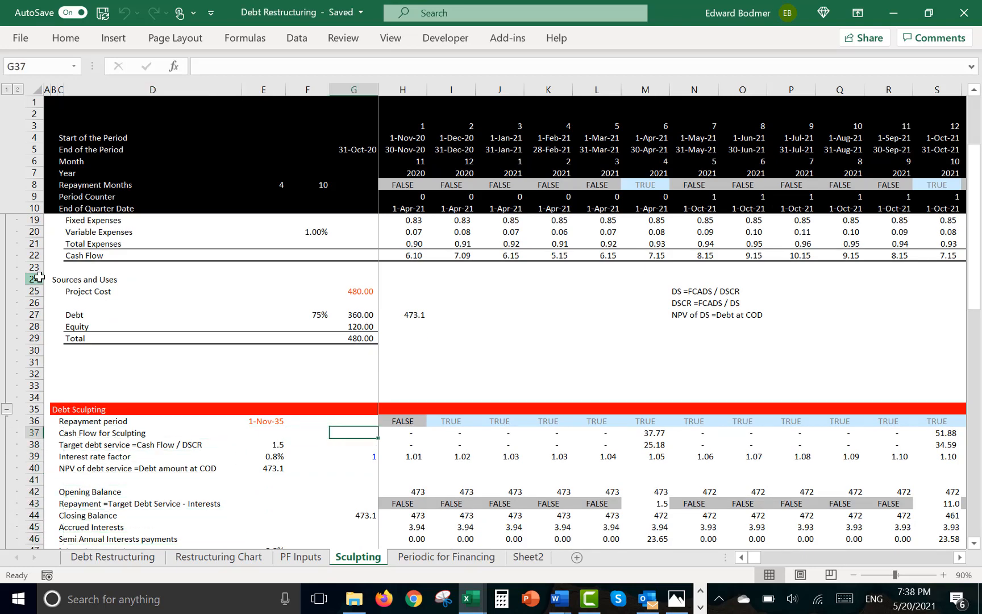
{"action": "key", "text": "Down"}
{"action": "key", "text": "Down"}
{"action": "key", "text": "Down"}
{"action": "key", "text": "Down"}
{"action": "key", "text": "Down"}
{"action": "key", "text": "Down"}
{"action": "key", "text": "Down"}
{"action": "key", "text": "Down"}
{"action": "key", "text": "Down"}
{"action": "key", "text": "Down"}
{"action": "key", "text": "Down"}
{"action": "key", "text": "Down"}
{"action": "key", "text": "Down"}
{"action": "key", "text": "Down"}
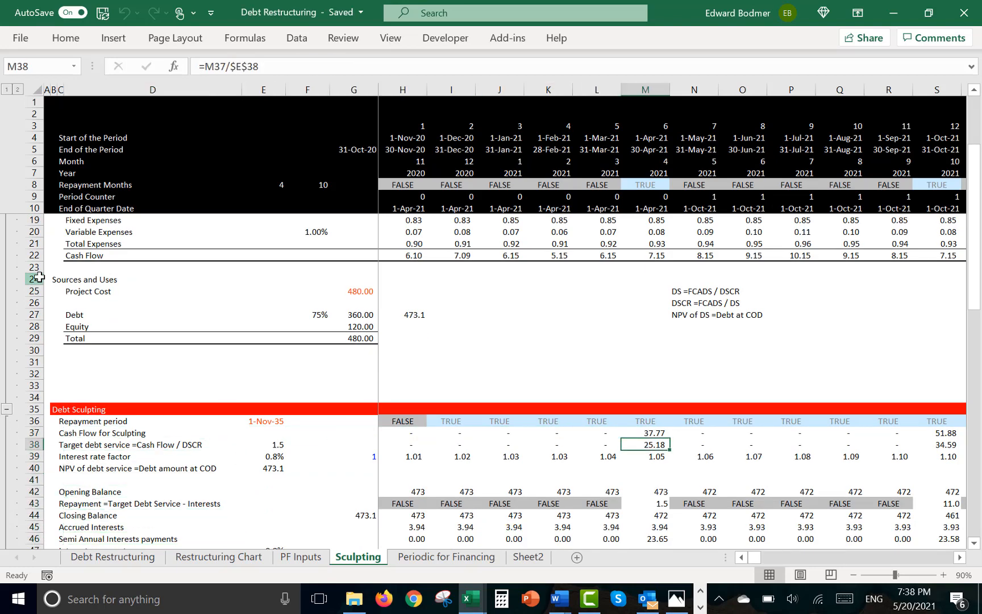
{"action": "key", "text": "Up"}
{"action": "key", "text": "Up"}
{"action": "key", "text": "Up"}
{"action": "key", "text": "Up"}
{"action": "key", "text": "Up"}
{"action": "key", "text": "Up"}
{"action": "key", "text": "Up"}
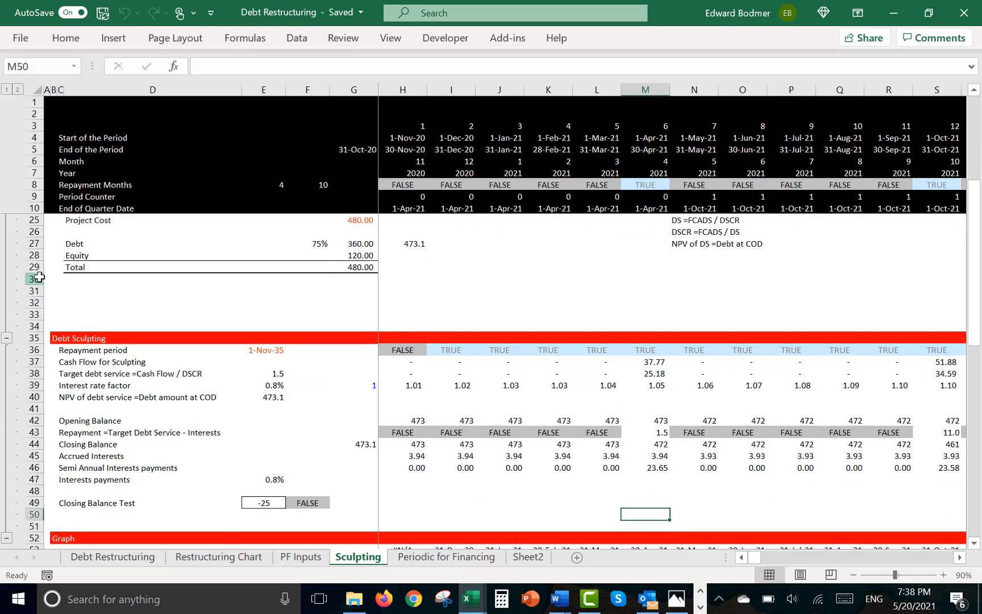
Follow the Closing Balance row 44 across the monthly periods to March 2029 and return to the start of the rows
{"action": "key", "text": "Right"}
{"action": "key", "text": "Right"}
{"action": "key", "text": "Right"}
{"action": "key", "text": "Right"}
{"action": "key", "text": "Right"}
{"action": "key", "text": "Right"}
{"action": "key", "text": "Right"}
{"action": "key", "text": "Right"}
{"action": "key", "text": "Right"}
{"action": "key", "text": "Right"}
{"action": "key", "text": "Right"}
{"action": "key", "text": "Right"}
{"action": "key", "text": "Right"}
{"action": "key", "text": "Right"}
{"action": "key", "text": "Right"}
{"action": "key", "text": "Right"}
{"action": "key", "text": "Right"}
{"action": "key", "text": "Right"}
{"action": "key", "text": "Right"}
{"action": "key", "text": "Right"}
{"action": "key", "text": "Right"}
{"action": "key", "text": "Right"}
{"action": "key", "text": "Right"}
{"action": "key", "text": "Right"}
{"action": "key", "text": "Right"}
{"action": "key", "text": "Right"}
{"action": "key", "text": "Right"}
{"action": "key", "text": "Right"}
{"action": "key", "text": "Right"}
{"action": "key", "text": "Right"}
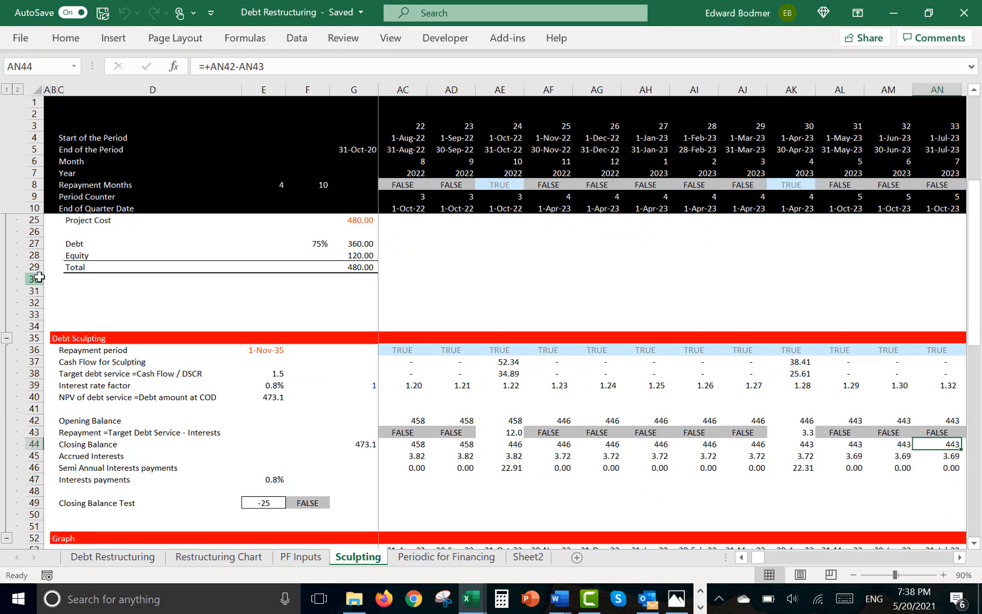
{"action": "key", "text": "Right"}
{"action": "key", "text": "Right"}
{"action": "key", "text": "Right"}
{"action": "key", "text": "Right"}
{"action": "key", "text": "Right"}
{"action": "key", "text": "Right"}
{"action": "key", "text": "Right"}
{"action": "key", "text": "Right"}
{"action": "key", "text": "Right"}
{"action": "key", "text": "Right"}
{"action": "key", "text": "Right"}
{"action": "key", "text": "Right"}
{"action": "key", "text": "Right"}
{"action": "key", "text": "Right"}
{"action": "key", "text": "Right"}
{"action": "key", "text": "Right"}
{"action": "key", "text": "Right"}
{"action": "key", "text": "Right"}
{"action": "key", "text": "Right"}
{"action": "key", "text": "Right"}
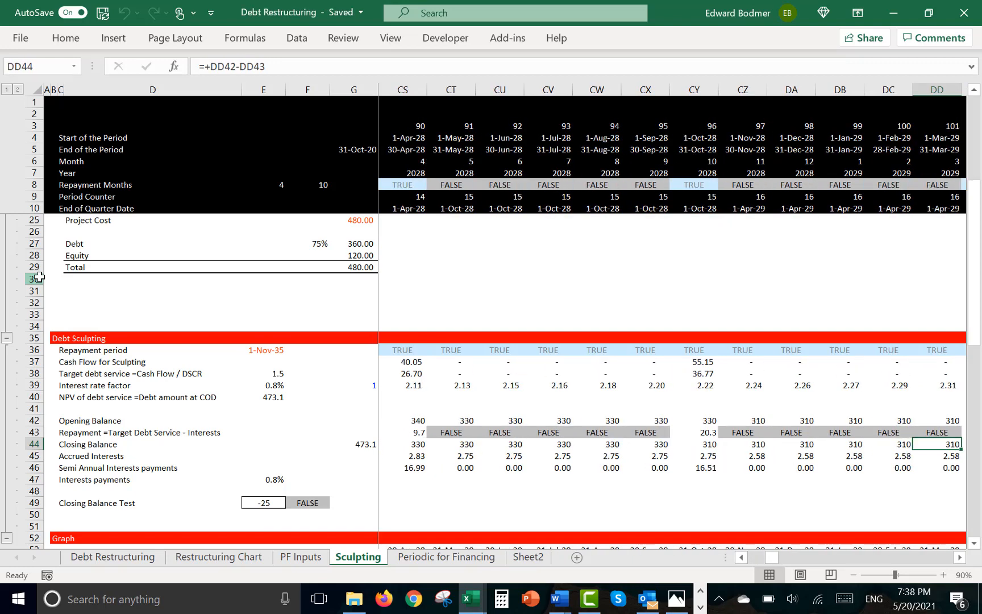
{"action": "key", "text": "ctrl+Left"}
{"action": "key", "text": "Left"}
{"action": "key", "text": "Left"}
{"action": "key", "text": "Left"}
{"action": "key", "text": "Left"}
{"action": "key", "text": "Left"}
{"action": "key", "text": "Left"}
{"action": "key", "text": "Up"}
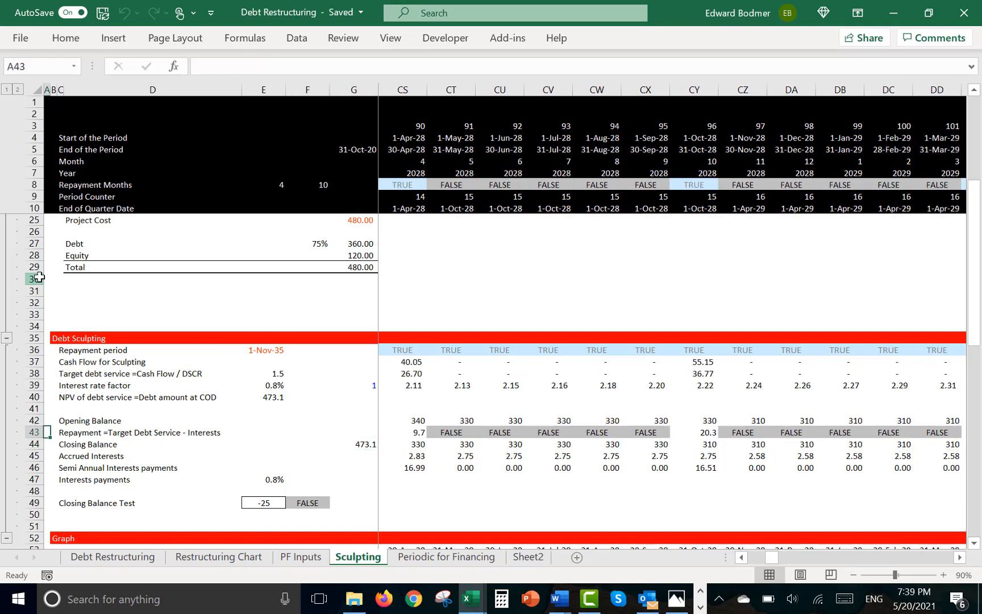
Insert eight blank rows at row 31, between the Sources and Uses block and the Debt Sculpting section
{"action": "key", "text": "Up"}
{"action": "key", "text": "Up"}
{"action": "key", "text": "Up"}
{"action": "key", "text": "Up"}
{"action": "key", "text": "Up"}
{"action": "key", "text": "Up"}
{"action": "key", "text": "Up"}
{"action": "key", "text": "Up"}
{"action": "key", "text": "Up"}
{"action": "key", "text": "Up"}
{"action": "key", "text": "Up"}
{"action": "key", "text": "Up"}
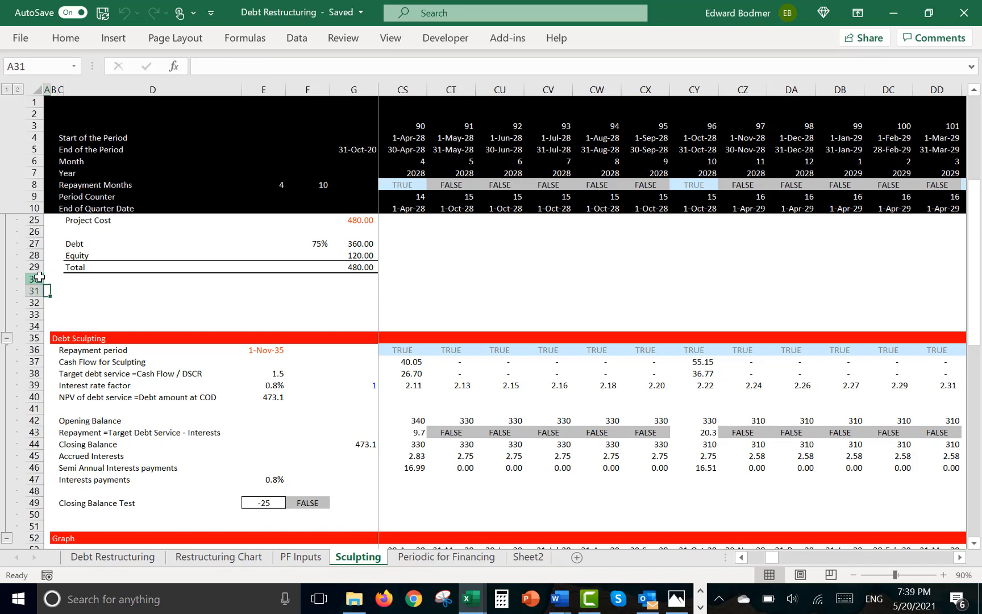
{"action": "key", "text": "shift+space"}
{"action": "key", "text": "shift+Down"}
{"action": "key", "text": "shift+Down"}
{"action": "key", "text": "shift+Down"}
{"action": "key", "text": "shift+Down"}
{"action": "key", "text": "shift+Down"}
{"action": "key", "text": "shift+Down"}
{"action": "key", "text": "shift+Down"}
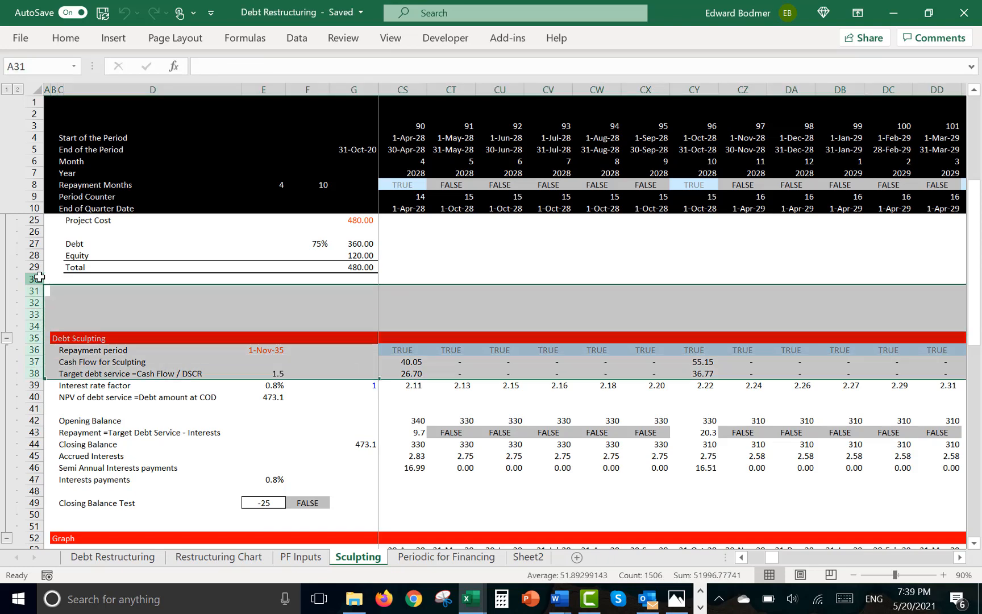
{"action": "key", "text": "ctrl+shift+plus"}
{"action": "key", "text": "Down"}
{"action": "key", "text": "Right"}
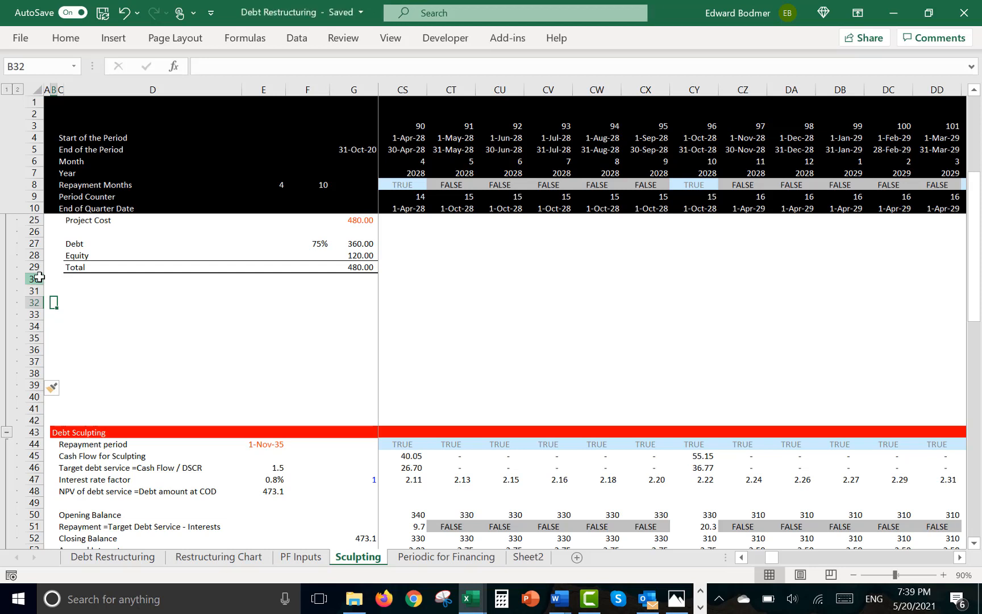
Check the formulas behind the Debt percentage in F27 and the Debt amount in G27
{"action": "key", "text": "Up"}
{"action": "key", "text": "Up"}
{"action": "key", "text": "Up"}
{"action": "key", "text": "Up"}
{"action": "key", "text": "Up"}
{"action": "key", "text": "Right"}
{"action": "key", "text": "Right"}
{"action": "key", "text": "Right"}
{"action": "key", "text": "Right"}
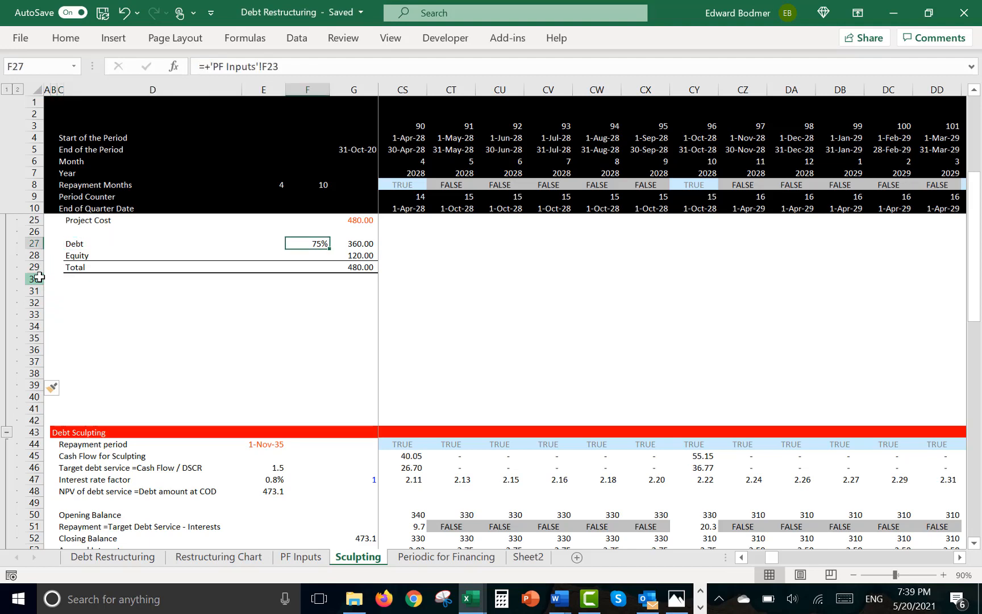
{"action": "key", "text": "Right"}
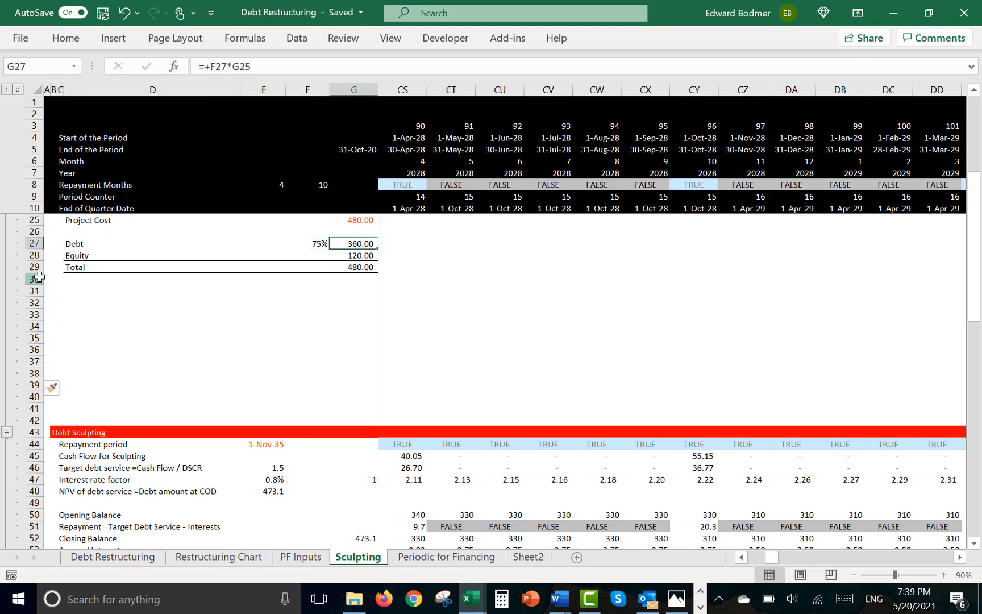
Look over the Sources and Uses rows, the blank area above Debt Sculpting and the CFADS section with its monthly cash flow
{"action": "key", "text": "Left"}
{"action": "key", "text": "Left"}
{"action": "key", "text": "Left"}
{"action": "key", "text": "Left"}
{"action": "key", "text": "Left"}
{"action": "key", "text": "Left"}
{"action": "key", "text": "Up"}
{"action": "key", "text": "Up"}
{"action": "key", "text": "Up"}
{"action": "key", "text": "Up"}
{"action": "key", "text": "Up"}
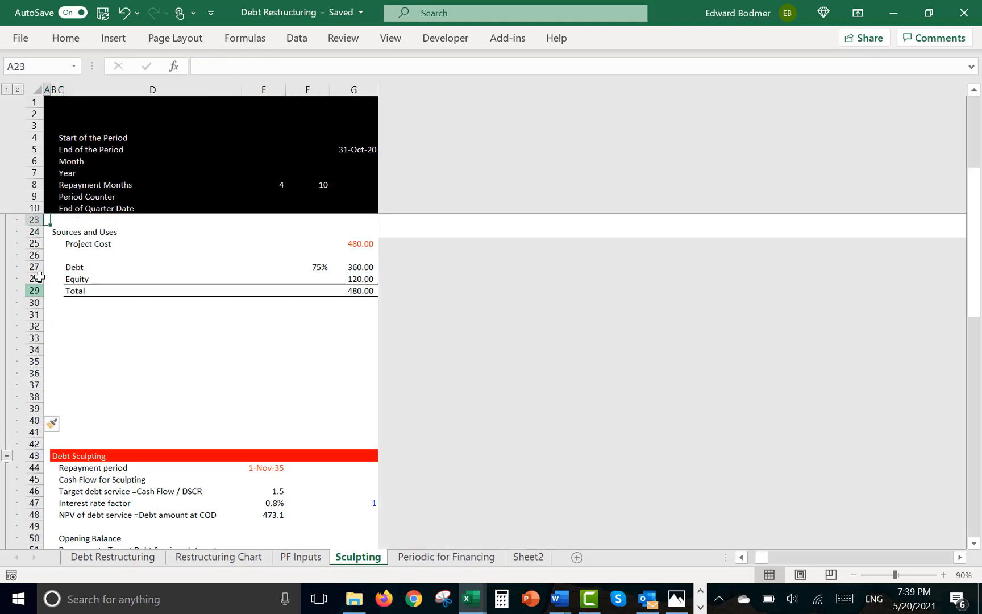
{"action": "key", "text": "Down"}
{"action": "key", "text": "Down"}
{"action": "key", "text": "Down"}
{"action": "key", "text": "Down"}
{"action": "key", "text": "Down"}
{"action": "key", "text": "Down"}
{"action": "key", "text": "Down"}
{"action": "key", "text": "Down"}
{"action": "key", "text": "Down"}
{"action": "key", "text": "Down"}
{"action": "key", "text": "Down"}
{"action": "key", "text": "Down"}
{"action": "key", "text": "Down"}
{"action": "key", "text": "Down"}
{"action": "key", "text": "Down"}
{"action": "key", "text": "Up"}
{"action": "key", "text": "Up"}
{"action": "key", "text": "Up"}
{"action": "key", "text": "Up"}
{"action": "key", "text": "Up"}
{"action": "key", "text": "Up"}
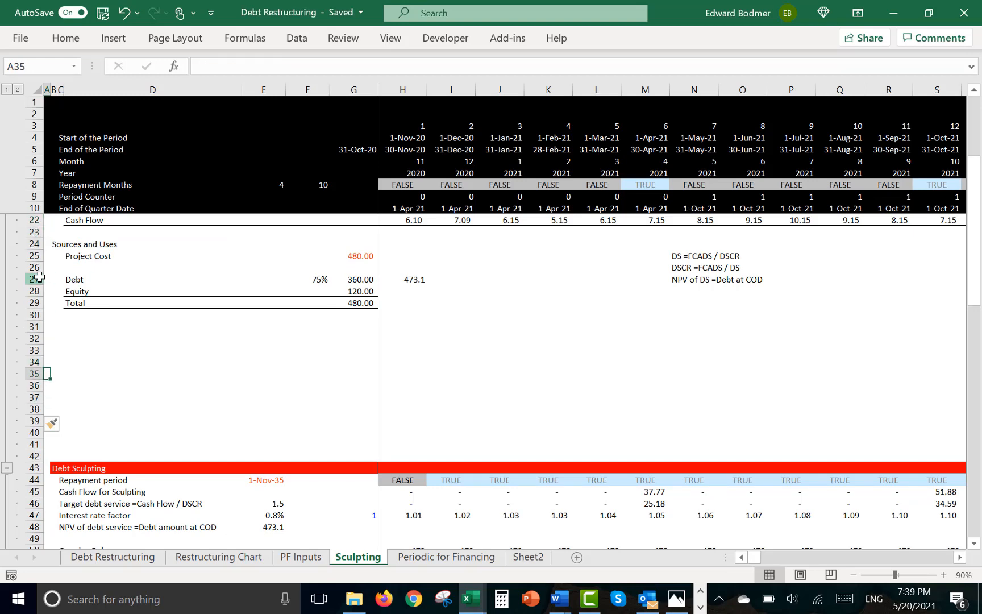
{"action": "key", "text": "Up"}
{"action": "key", "text": "Up"}
{"action": "key", "text": "Up"}
{"action": "key", "text": "Up"}
{"action": "key", "text": "Up"}
{"action": "key", "text": "Up"}
{"action": "key", "text": "Up"}
{"action": "key", "text": "Up"}
{"action": "key", "text": "Up"}
{"action": "key", "text": "Up"}
{"action": "key", "text": "Up"}
{"action": "key", "text": "Up"}
{"action": "key", "text": "Up"}
{"action": "key", "text": "Up"}
{"action": "key", "text": "Up"}
{"action": "key", "text": "Up"}
{"action": "key", "text": "Up"}
{"action": "key", "text": "Up"}
{"action": "key", "text": "Up"}
{"action": "key", "text": "Up"}
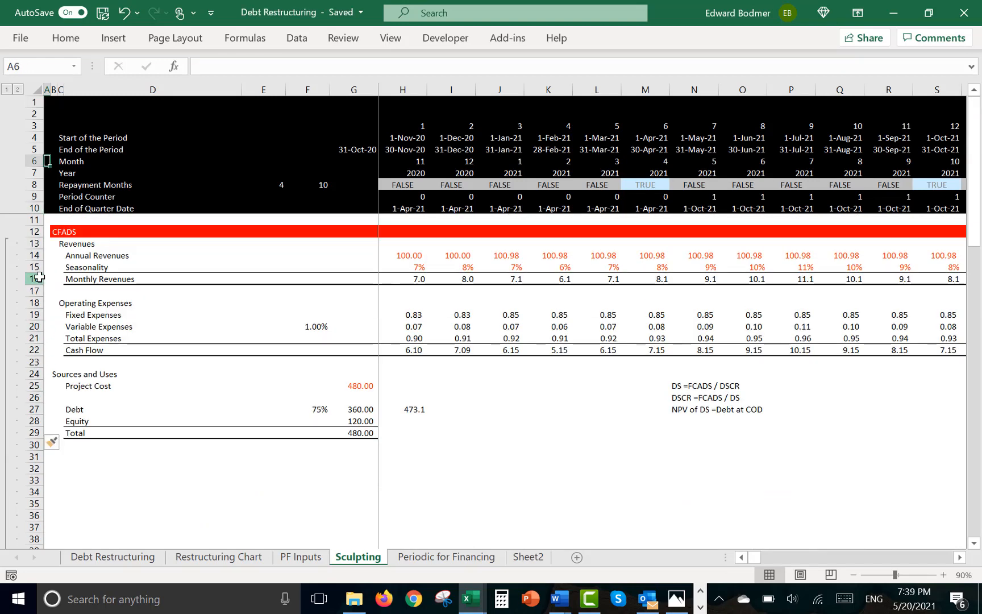
Enter the section heading "Incorrect Monthly Method" in B32, below the Sources and Uses block
{"action": "key", "text": "Down"}
{"action": "key", "text": "Down"}
{"action": "key", "text": "Down"}
{"action": "key", "text": "Down"}
{"action": "key", "text": "Down"}
{"action": "key", "text": "Down"}
{"action": "key", "text": "Down"}
{"action": "key", "text": "Down"}
{"action": "key", "text": "Down"}
{"action": "key", "text": "Down"}
{"action": "key", "text": "Down"}
{"action": "key", "text": "Down"}
{"action": "key", "text": "Down"}
{"action": "key", "text": "Down"}
{"action": "key", "text": "Down"}
{"action": "key", "text": "Down"}
{"action": "key", "text": "Down"}
{"action": "key", "text": "Down"}
{"action": "key", "text": "Down"}
{"action": "key", "text": "Down"}
{"action": "key", "text": "Down"}
{"action": "key", "text": "Down"}
{"action": "key", "text": "Down"}
{"action": "key", "text": "Down"}
{"action": "key", "text": "Down"}
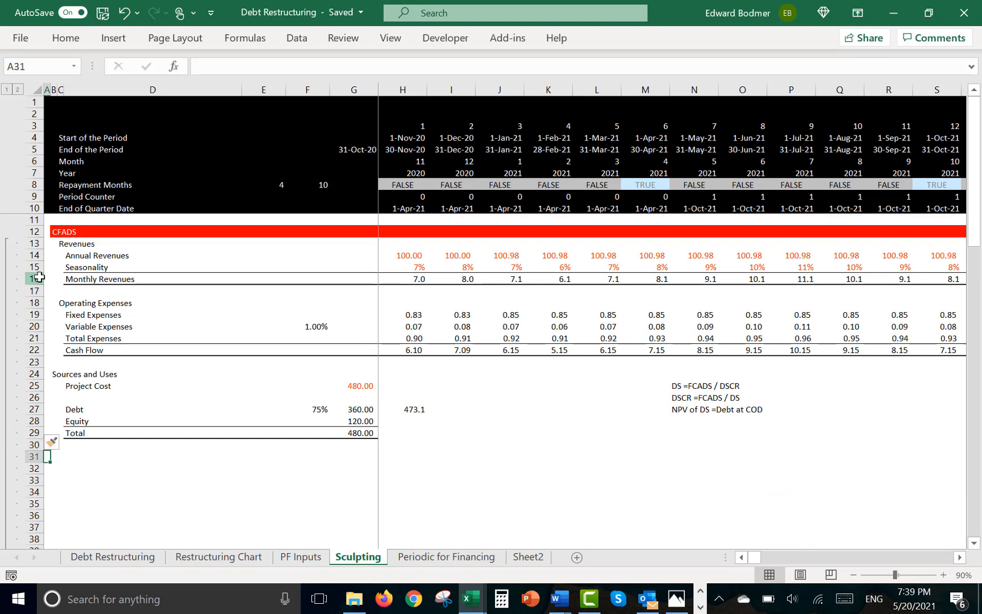
{"action": "key", "text": "Right"}
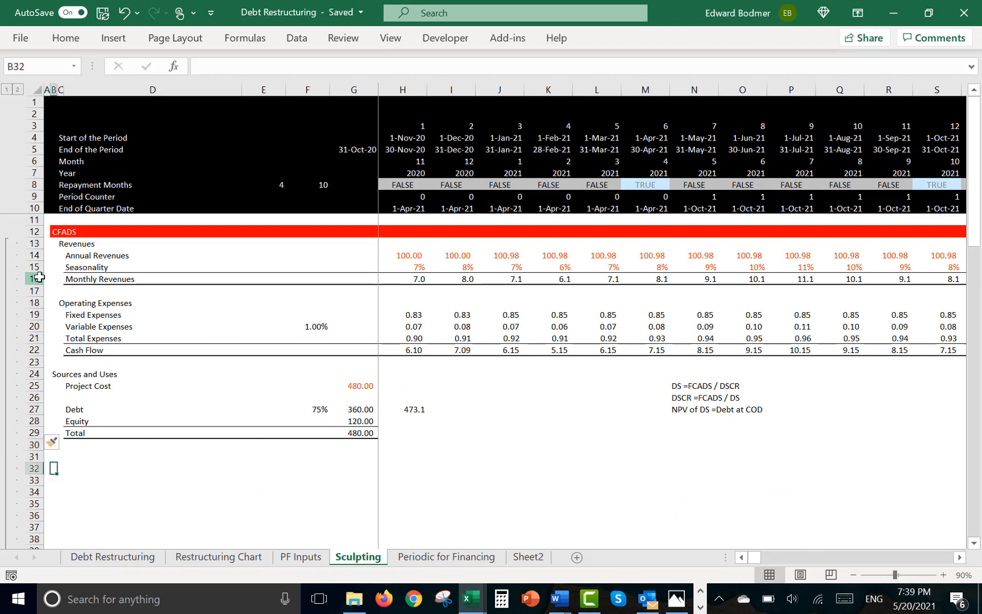
{"action": "type", "text": "Incor"}
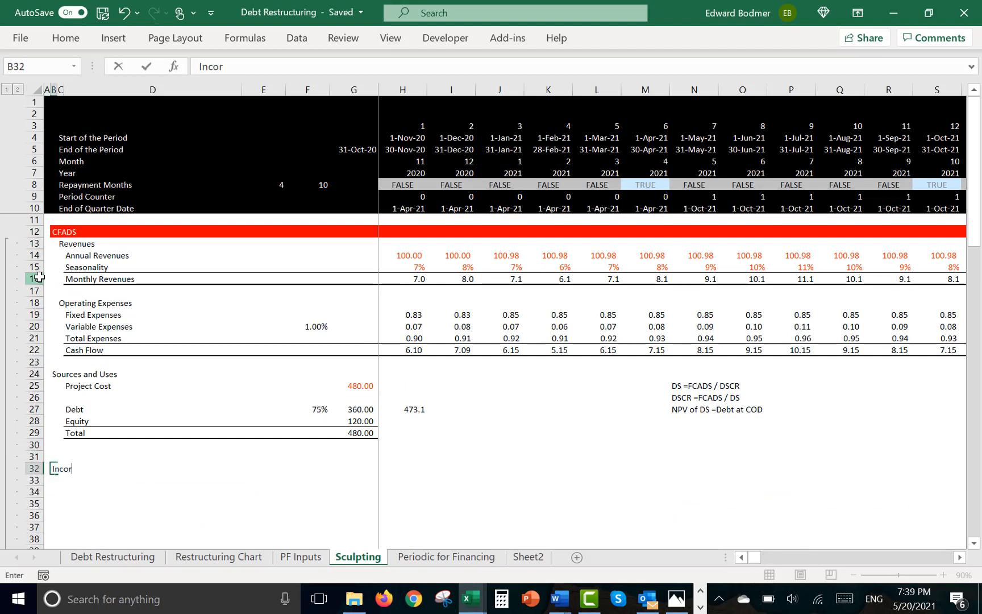
{"action": "type", "text": "rect Monthly M"}
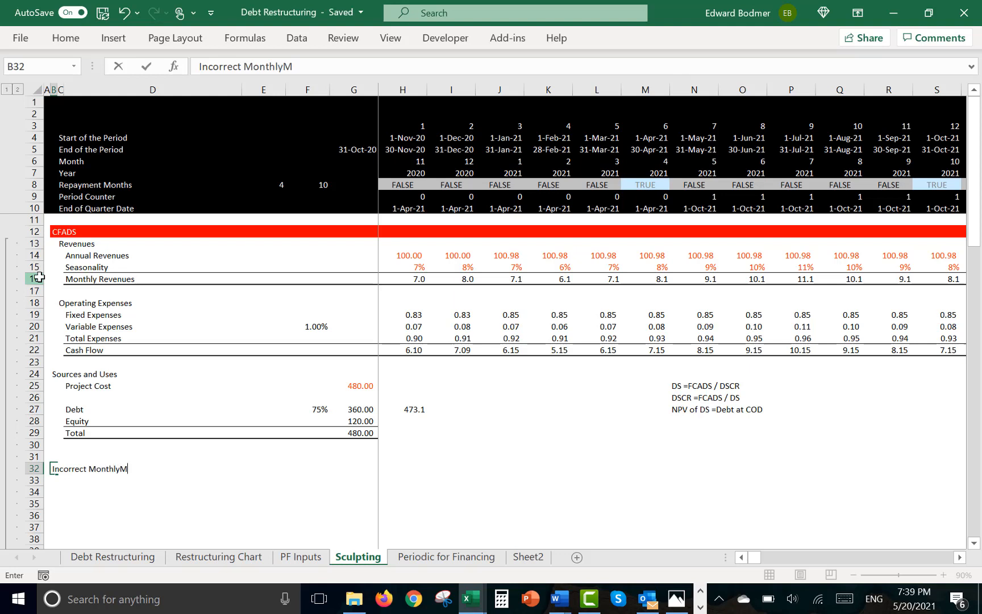
{"action": "key", "text": "BackSpace"}
{"action": "type", "text": "Method"}
{"action": "key", "text": "Return"}
{"action": "key", "text": "Right"}
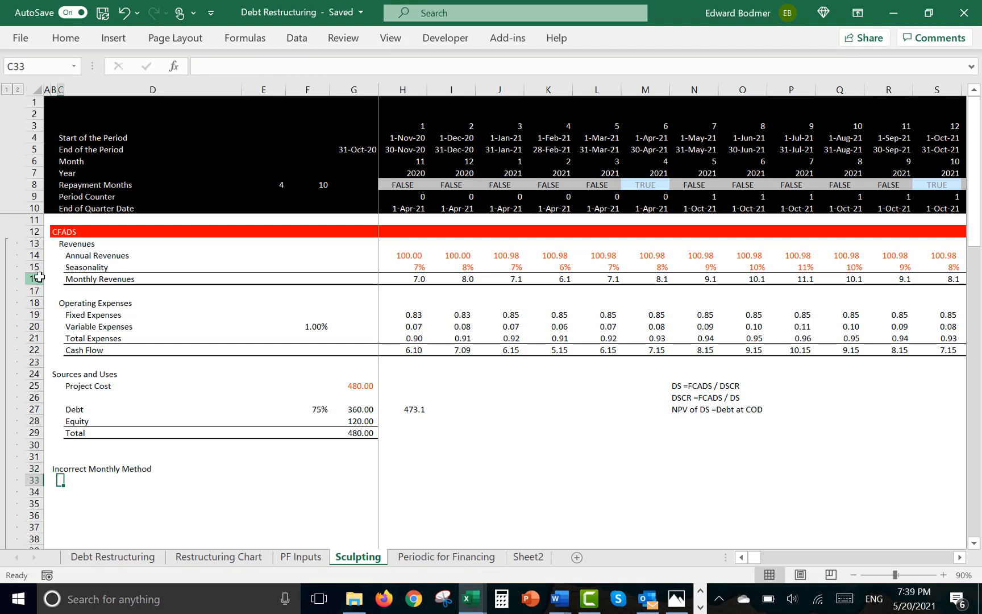
{"action": "key", "text": "Right"}
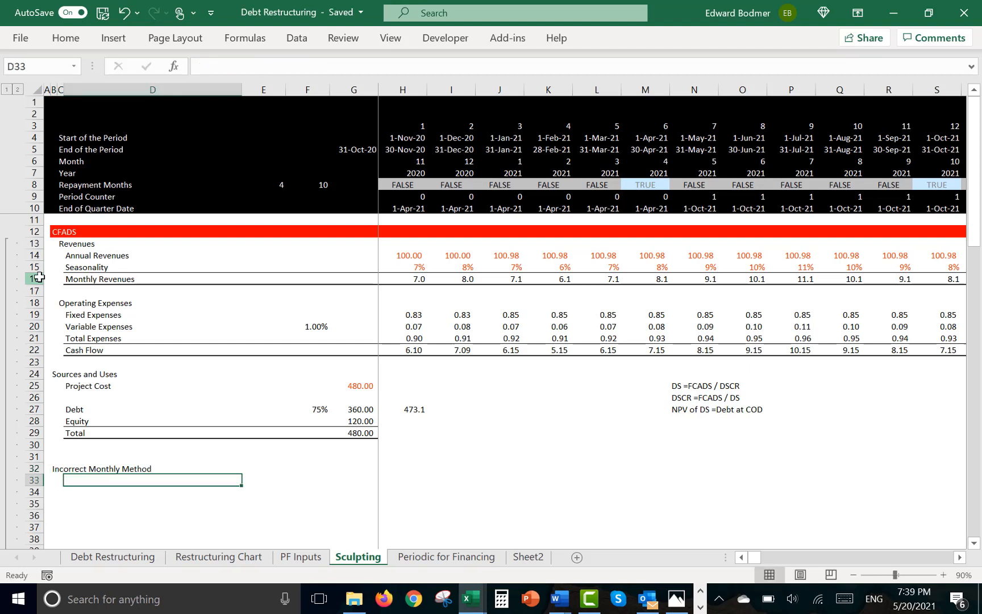
{"action": "key", "text": "Left"}
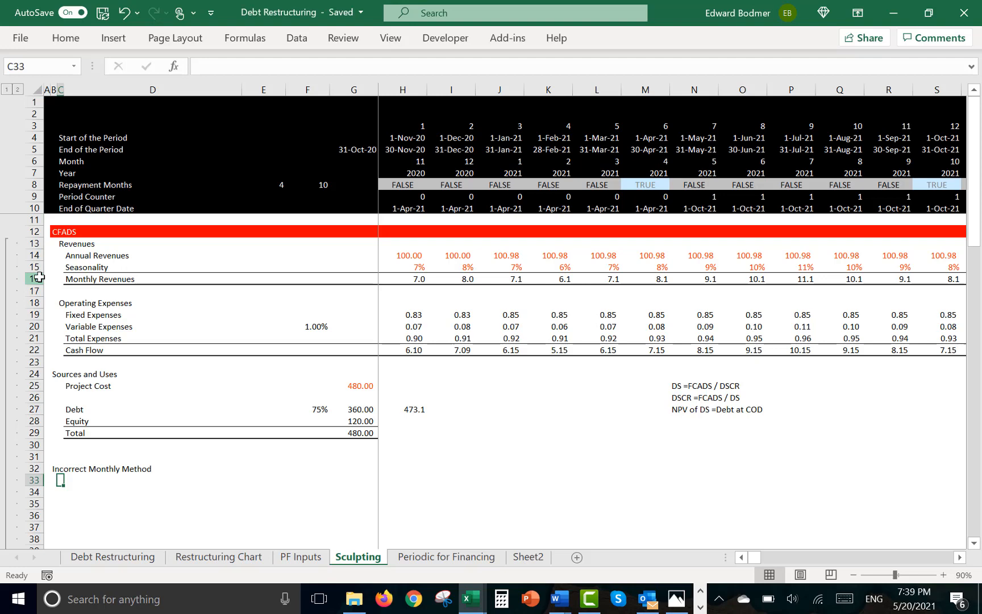
Copy the "Repayment period" label from C44 in the Debt Sculpting section into C33 under Incorrect Monthly Method
{"action": "key", "text": "Down"}
{"action": "key", "text": "Down"}
{"action": "key", "text": "Down"}
{"action": "key", "text": "Down"}
{"action": "key", "text": "Down"}
{"action": "key", "text": "Down"}
{"action": "key", "text": "Down"}
{"action": "key", "text": "Down"}
{"action": "key", "text": "Down"}
{"action": "key", "text": "Down"}
{"action": "key", "text": "Down"}
{"action": "key", "text": "Down"}
{"action": "key", "text": "Down"}
{"action": "key", "text": "Down"}
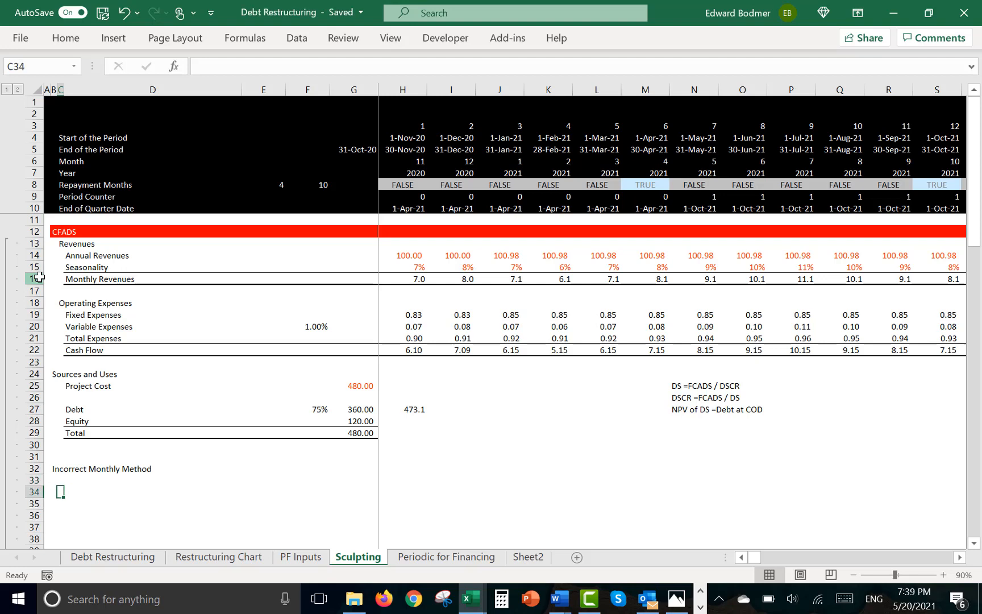
{"action": "key", "text": "Up"}
{"action": "key", "text": "Up"}
{"action": "key", "text": "Up"}
{"action": "key", "text": "Up"}
{"action": "key", "text": "Up"}
{"action": "key", "text": "Up"}
{"action": "key", "text": "Up"}
{"action": "key", "text": "Up"}
{"action": "key", "text": "Up"}
{"action": "key", "text": "Up"}
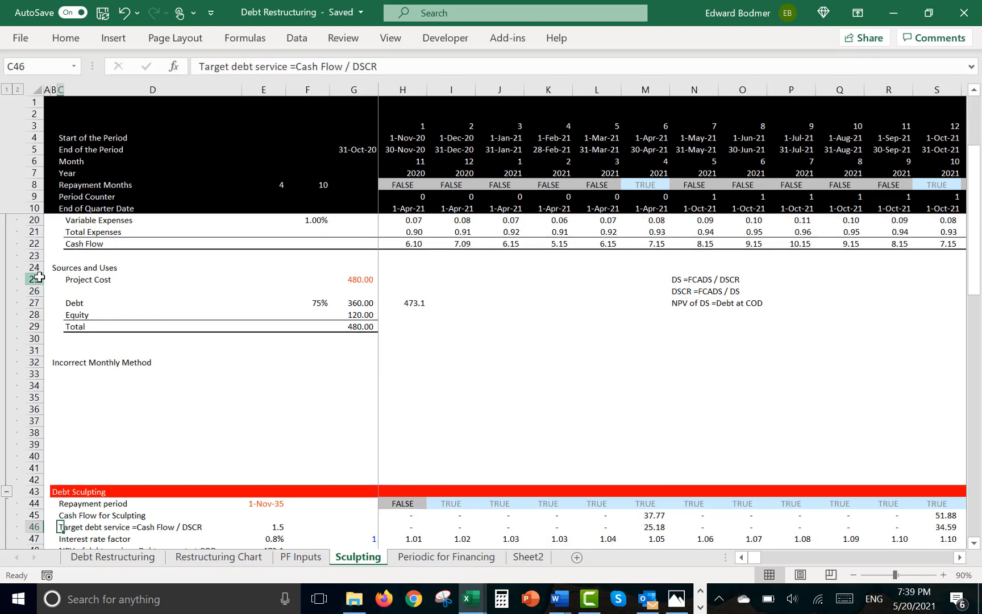
{"action": "key", "text": "Down"}
{"action": "key", "text": "Down"}
{"action": "key", "text": "Down"}
{"action": "key", "text": "Down"}
{"action": "key", "text": "Down"}
{"action": "key", "text": "Down"}
{"action": "key", "text": "Down"}
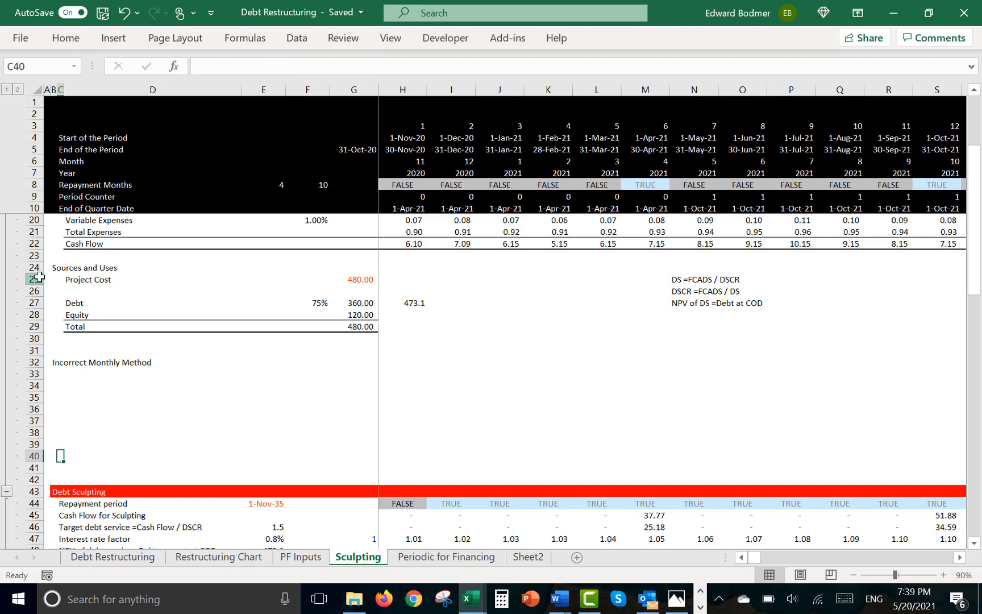
{"action": "key", "text": "ctrl+c"}
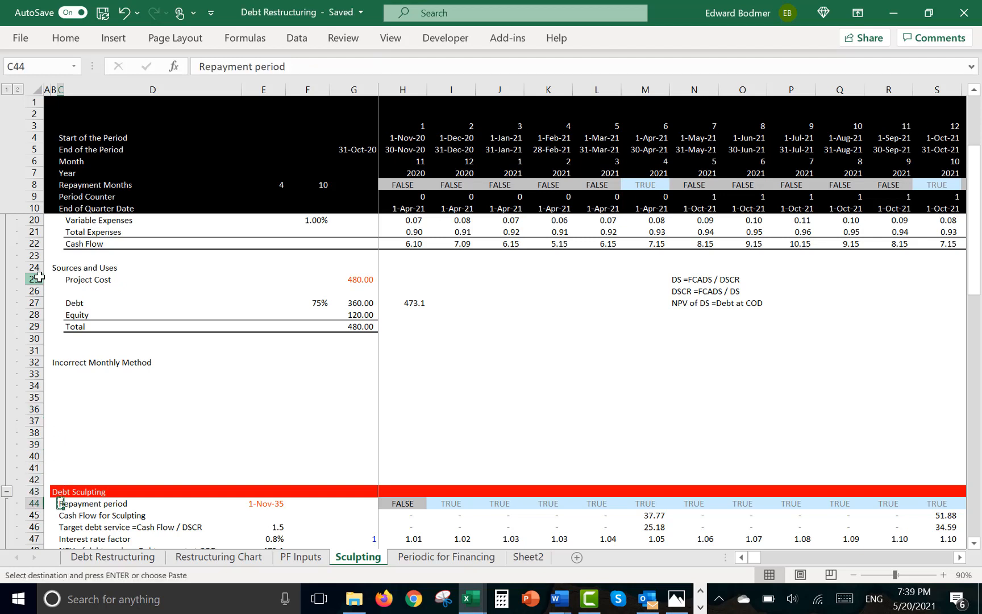
{"action": "key", "text": "Up"}
{"action": "key", "text": "Up"}
{"action": "key", "text": "Up"}
{"action": "key", "text": "Up"}
{"action": "key", "text": "Up"}
{"action": "key", "text": "Up"}
{"action": "key", "text": "Up"}
{"action": "key", "text": "Up"}
{"action": "key", "text": "Up"}
{"action": "key", "text": "Up"}
{"action": "key", "text": "Up"}
{"action": "key", "text": "ctrl+v"}
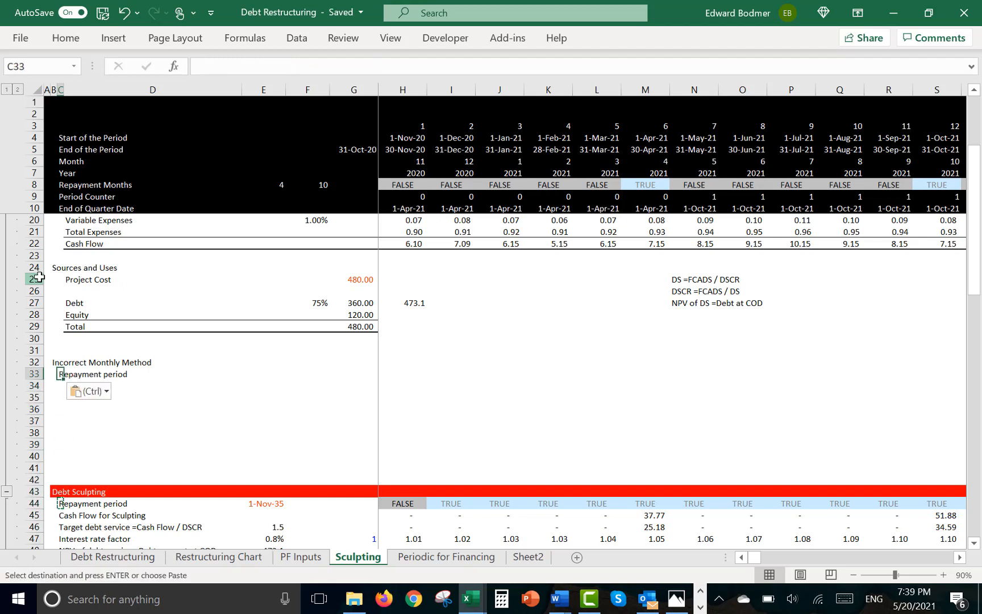
Link F33 in the Repayment period row to the End of debt payment date, 'PF Inputs'!F27
{"action": "key", "text": "Right"}
{"action": "key", "text": "Right"}
{"action": "key", "text": "Right"}
{"action": "type", "text": "="}
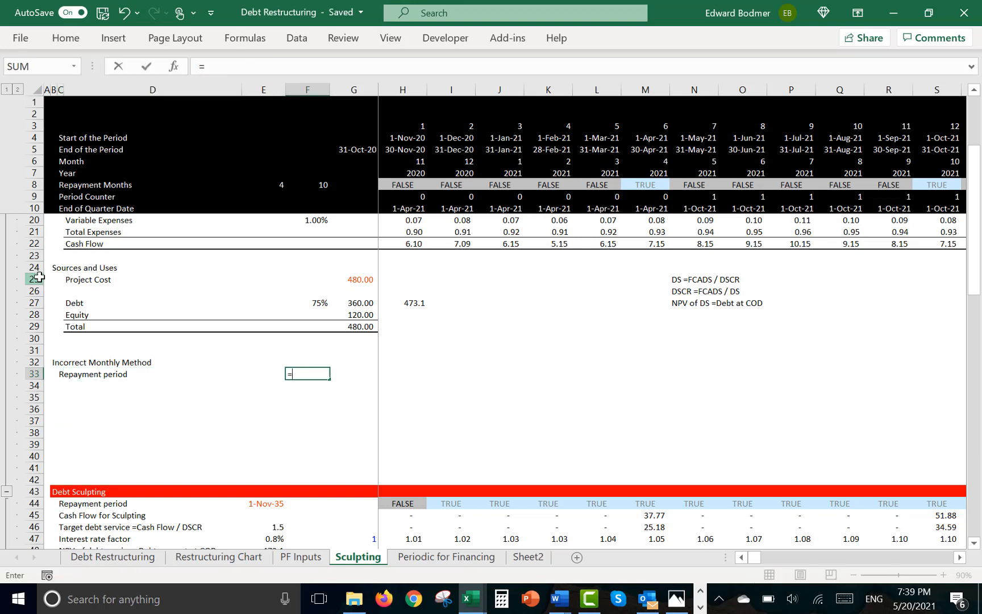
{"action": "key", "text": "ctrl+Page_Up"}
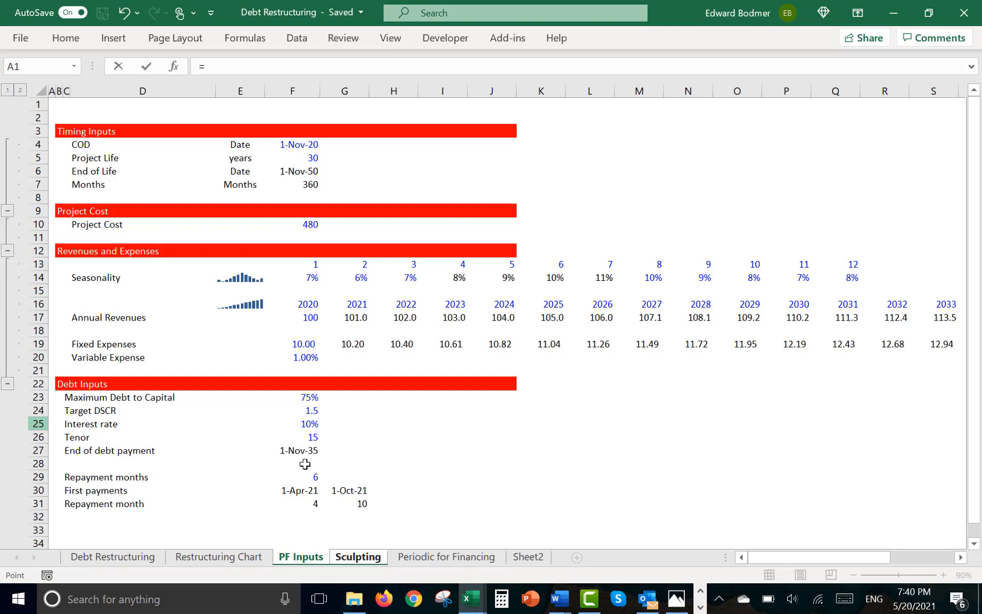
{"action": "left_click", "coordinate": [290, 450]}
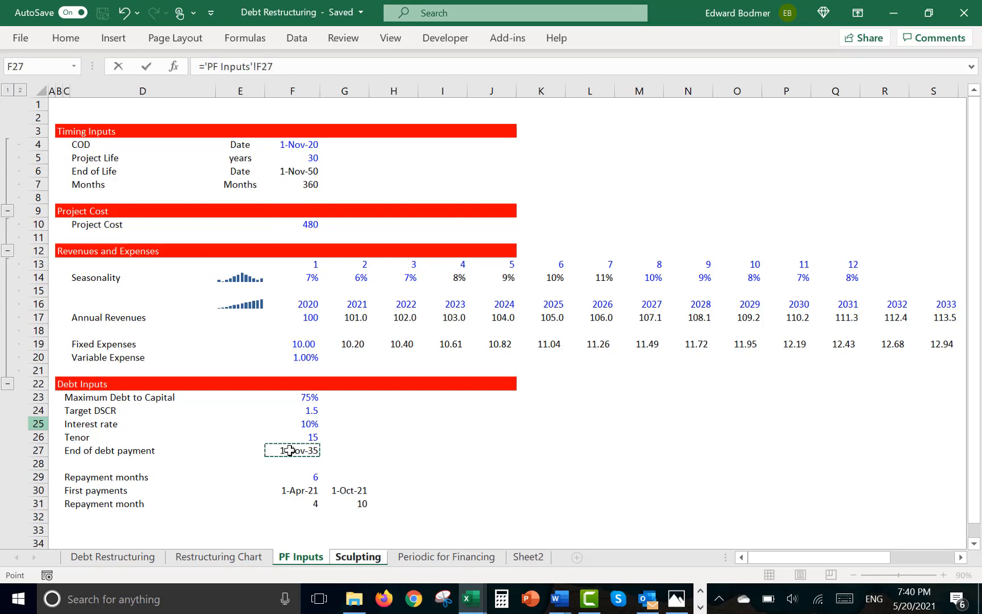
{"action": "key", "text": "Tab"}
{"action": "key", "text": "Tab"}
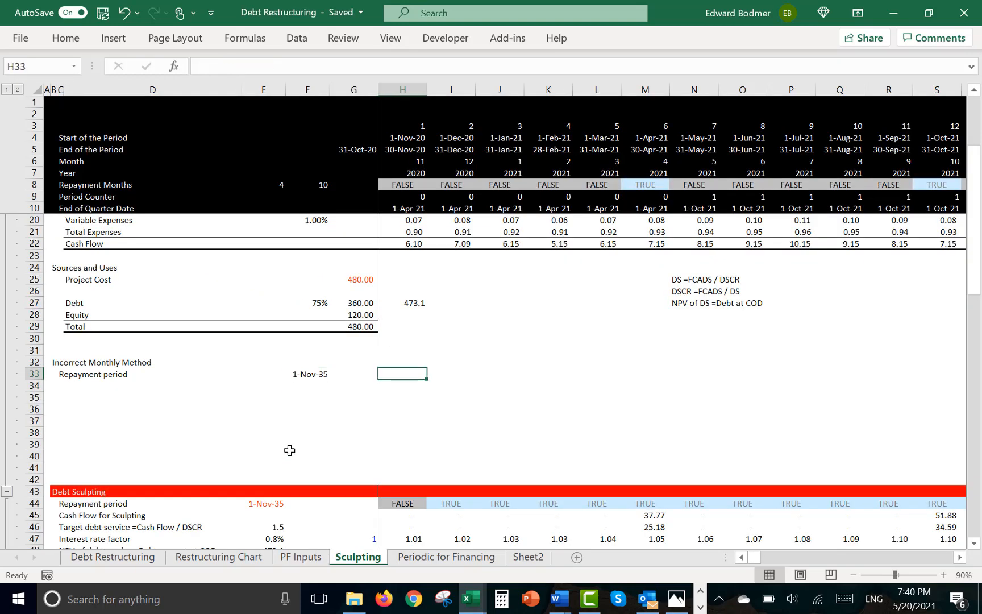
Enter the repayment period test =H4<$F$33 in H33, comparing the month's start date with the end of debt payment
{"action": "type", "text": "="}
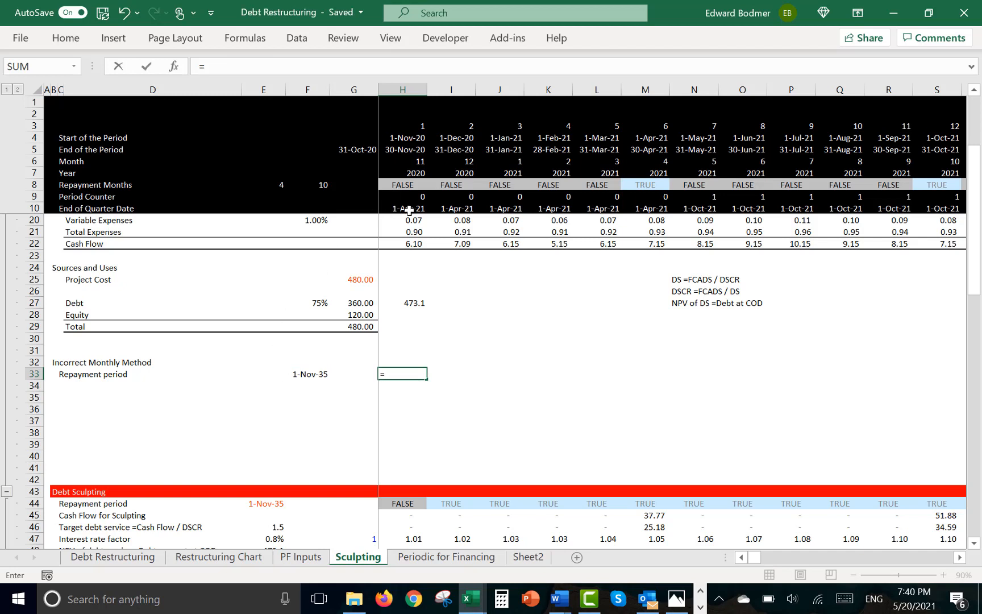
{"action": "left_click", "coordinate": [407, 139]}
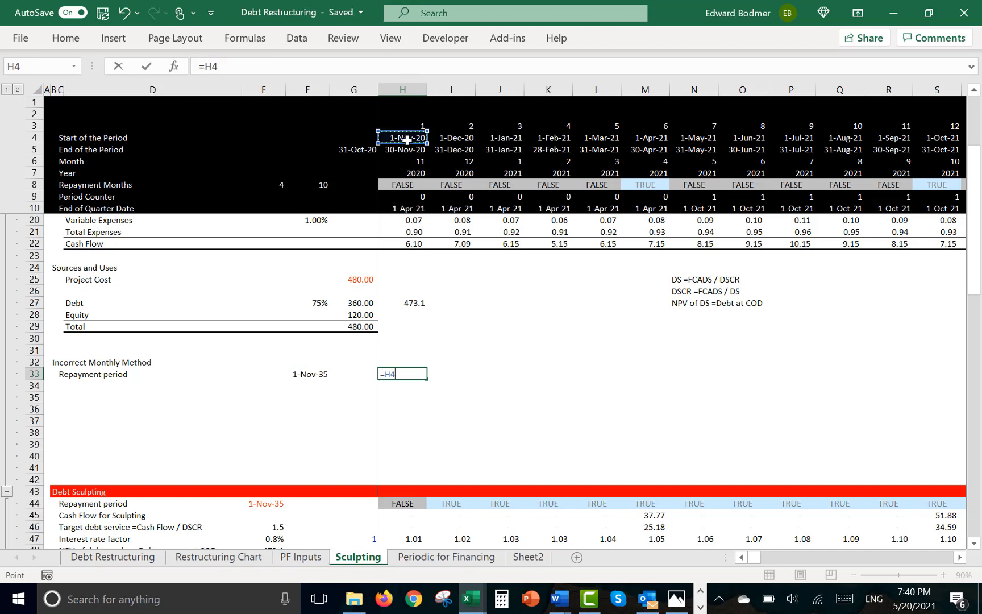
{"action": "type", "text": "<"}
{"action": "key", "text": "Left"}
{"action": "key", "text": "Left"}
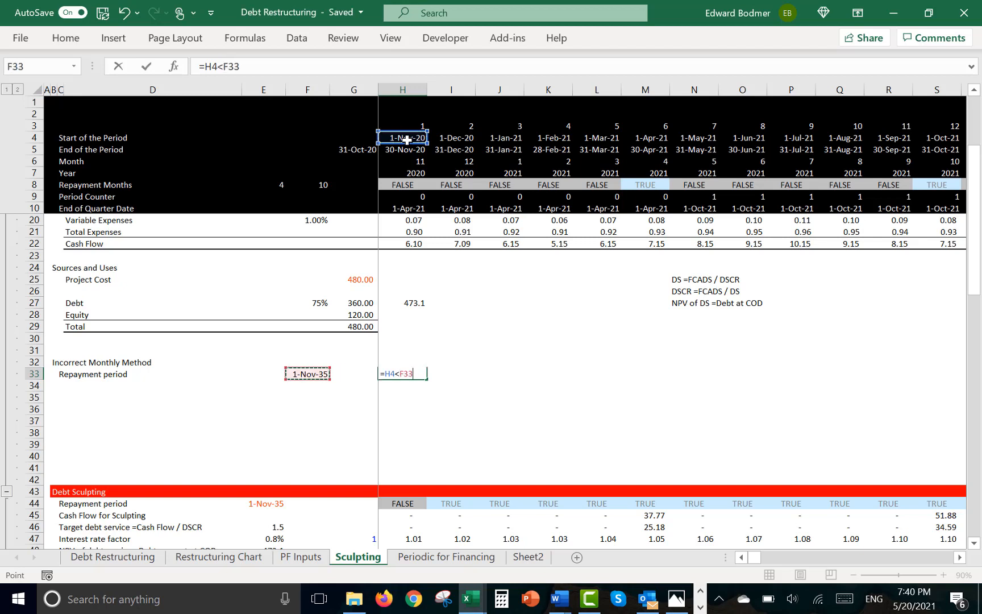
{"action": "key", "text": "F4"}
{"action": "key", "text": "Return"}
{"action": "key", "text": "Up"}
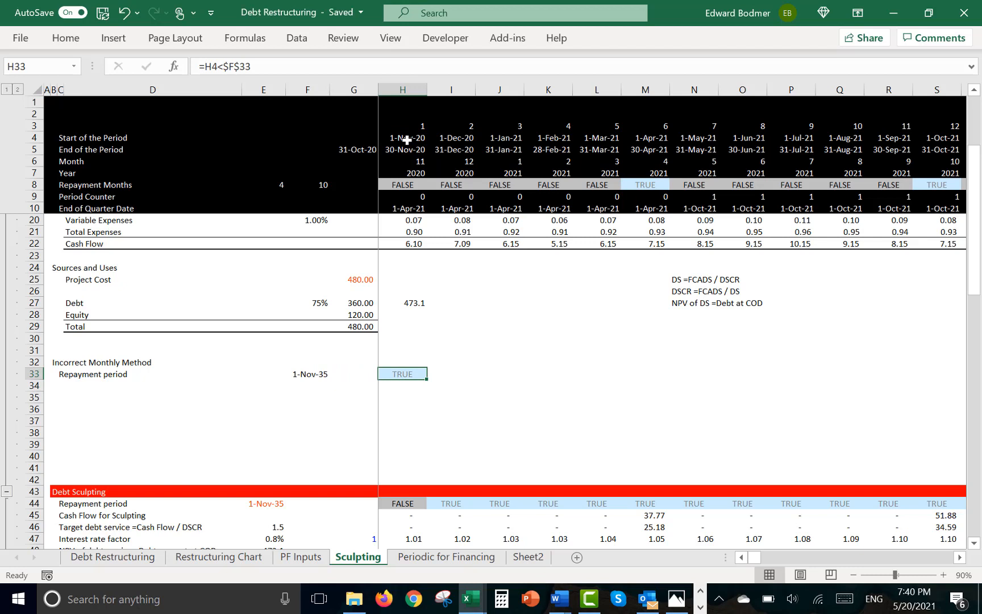
Fill the repayment period test from H33 across all monthly columns of row 33
{"action": "key", "text": "shift+Right"}
{"action": "key", "text": "shift+Right"}
{"action": "key", "text": "shift+Right"}
{"action": "key", "text": "shift+Right"}
{"action": "key", "text": "shift+Right"}
{"action": "key", "text": "shift+Right"}
{"action": "key", "text": "ctrl+r"}
{"action": "key", "text": "Right"}
{"action": "key", "text": "Right"}
{"action": "key", "text": "Right"}
{"action": "key", "text": "Right"}
{"action": "key", "text": "Right"}
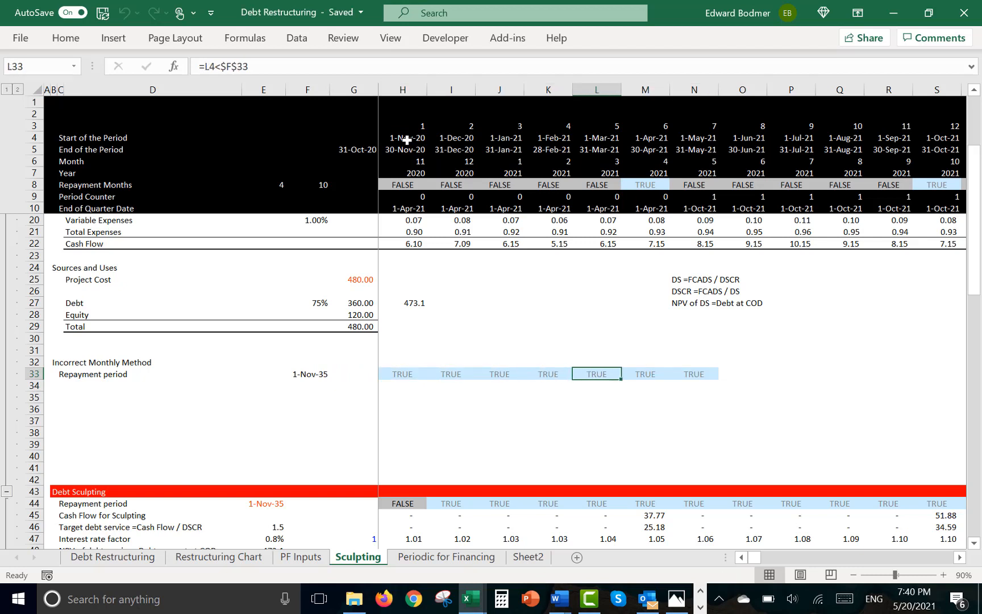
{"action": "key", "text": "Right"}
{"action": "key", "text": "ctrl+shift+Right"}
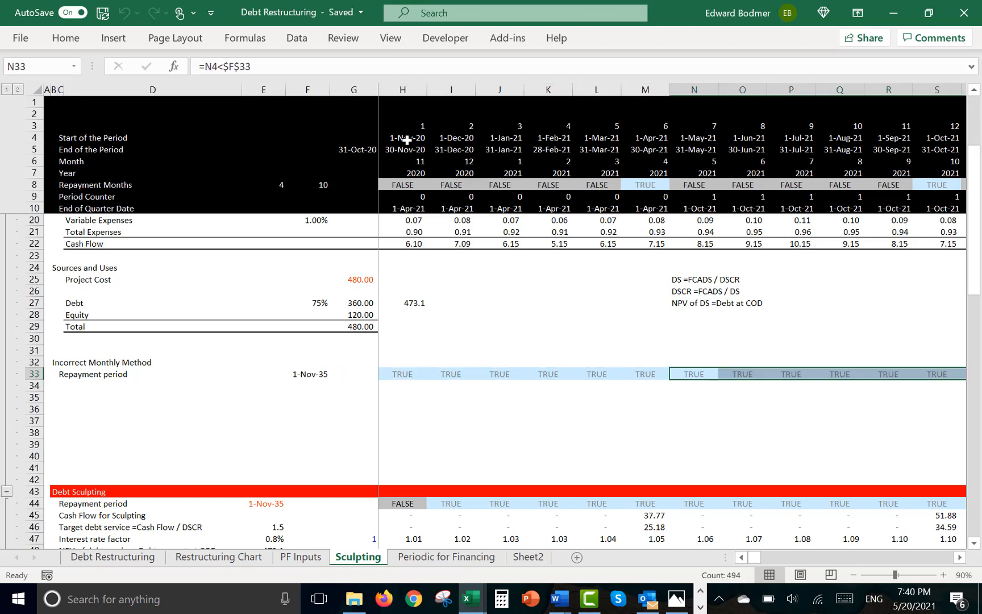
Enter the label "Target Debt Service" in C34, below Repayment period
{"action": "key", "text": "Left"}
{"action": "key", "text": "Left"}
{"action": "key", "text": "Left"}
{"action": "key", "text": "Left"}
{"action": "key", "text": "Left"}
{"action": "key", "text": "Left"}
{"action": "key", "text": "Left"}
{"action": "key", "text": "Left"}
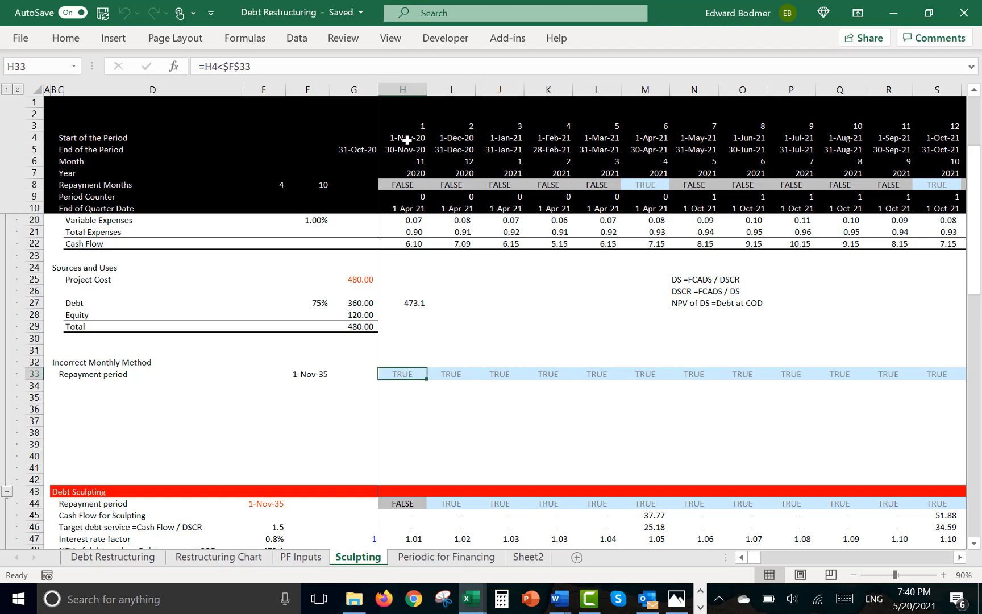
{"action": "key", "text": "Left"}
{"action": "key", "text": "Left"}
{"action": "key", "text": "Left"}
{"action": "key", "text": "Down"}
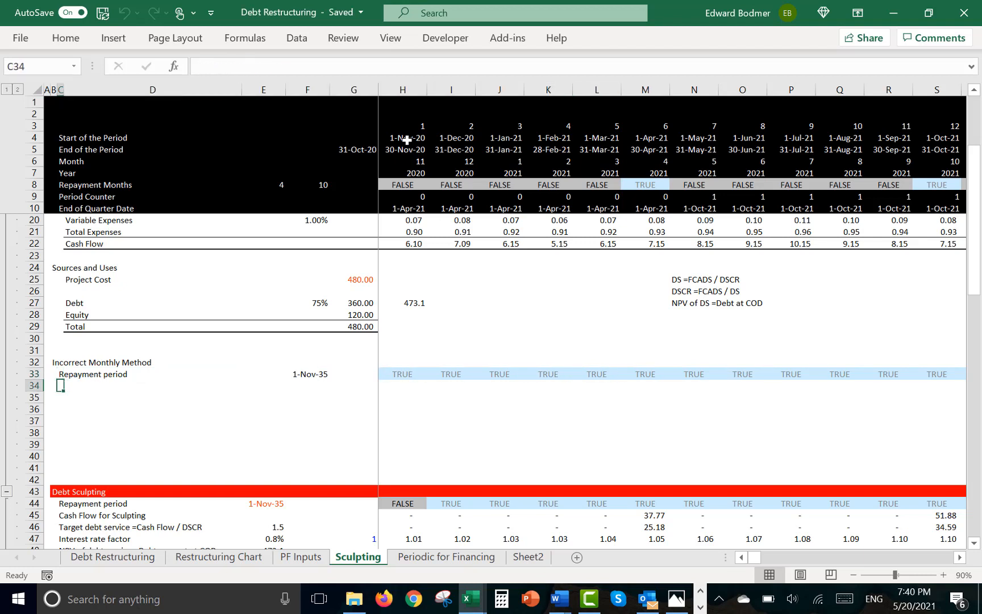
{"action": "type", "text": "T"}
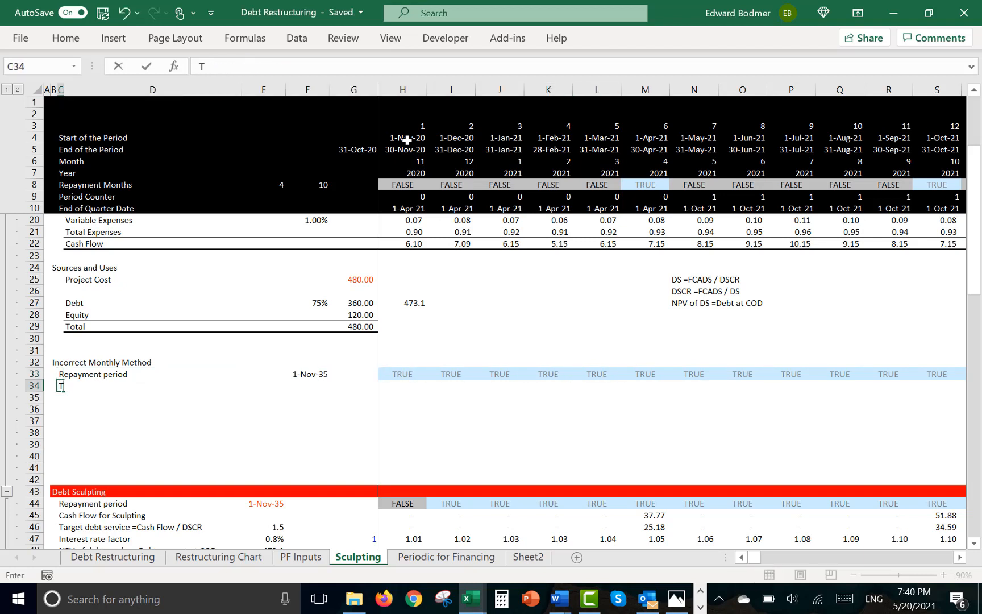
{"action": "type", "text": "arget Debt Service"}
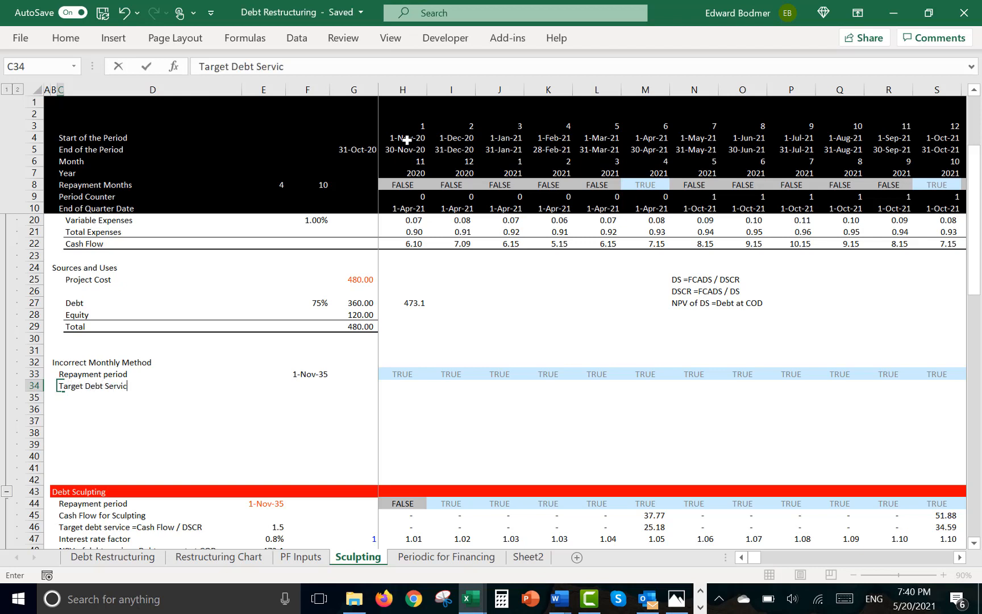
{"action": "key", "text": "Return"}
Link F34 in the Target Debt Service row to the Target DSCR, 'PF Inputs'!F24
{"action": "key", "text": "Up"}
{"action": "key", "text": "Right"}
{"action": "key", "text": "Right"}
{"action": "key", "text": "Right"}
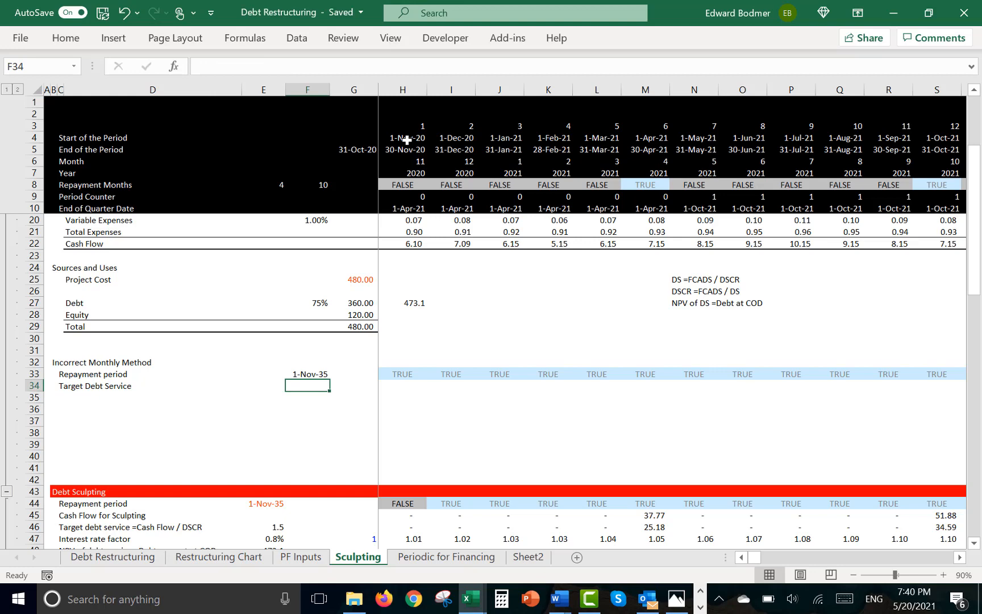
{"action": "type", "text": "="}
{"action": "key", "text": "ctrl+Page_Up"}
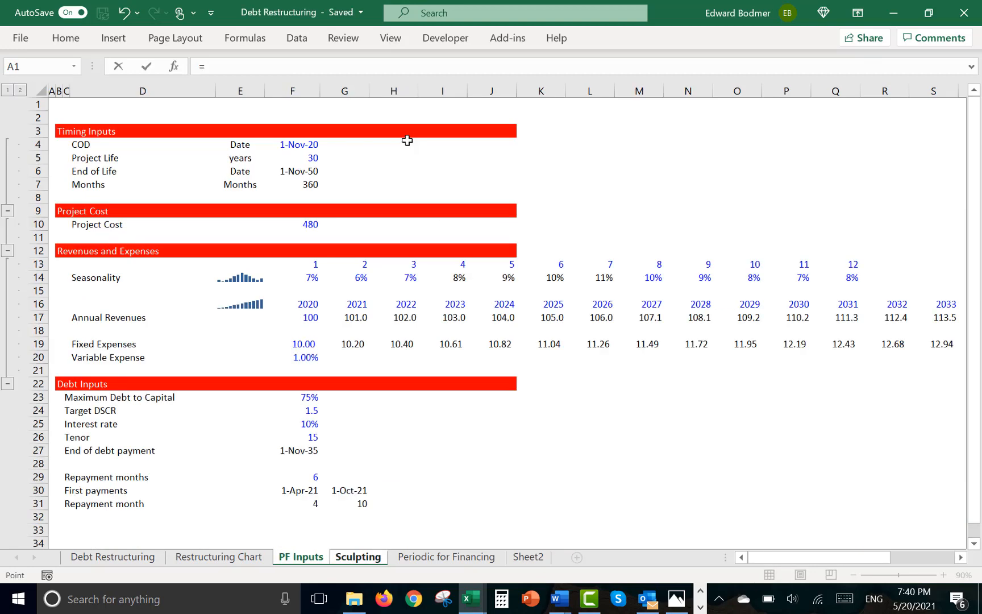
{"action": "left_click", "coordinate": [303, 412]}
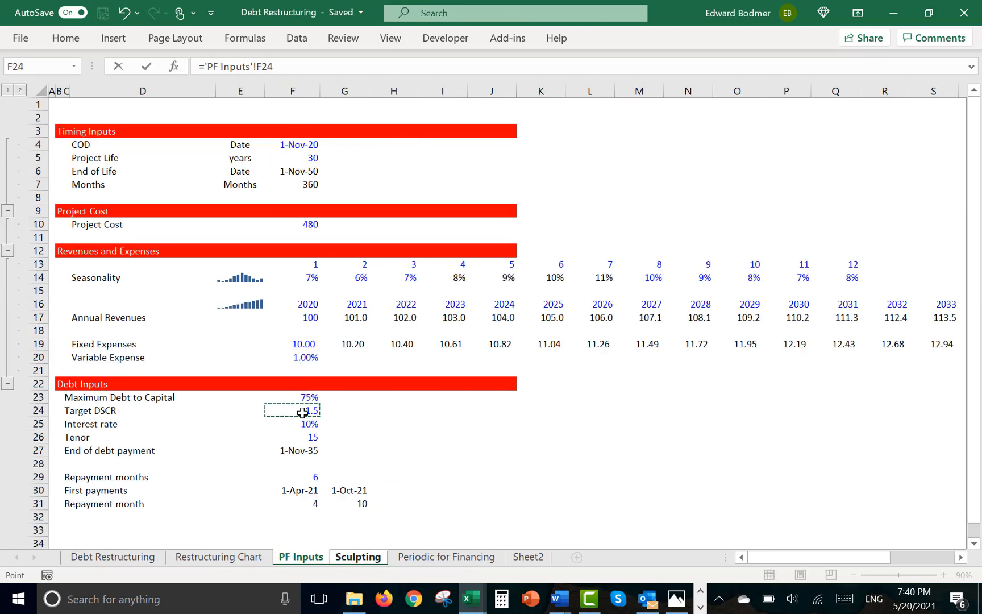
{"action": "key", "text": "Return"}
Enter =H22/$F$34 in H34 to divide the first month's cash flow by the target DSCR
{"action": "key", "text": "Right"}
{"action": "key", "text": "Right"}
{"action": "type", "text": "="}
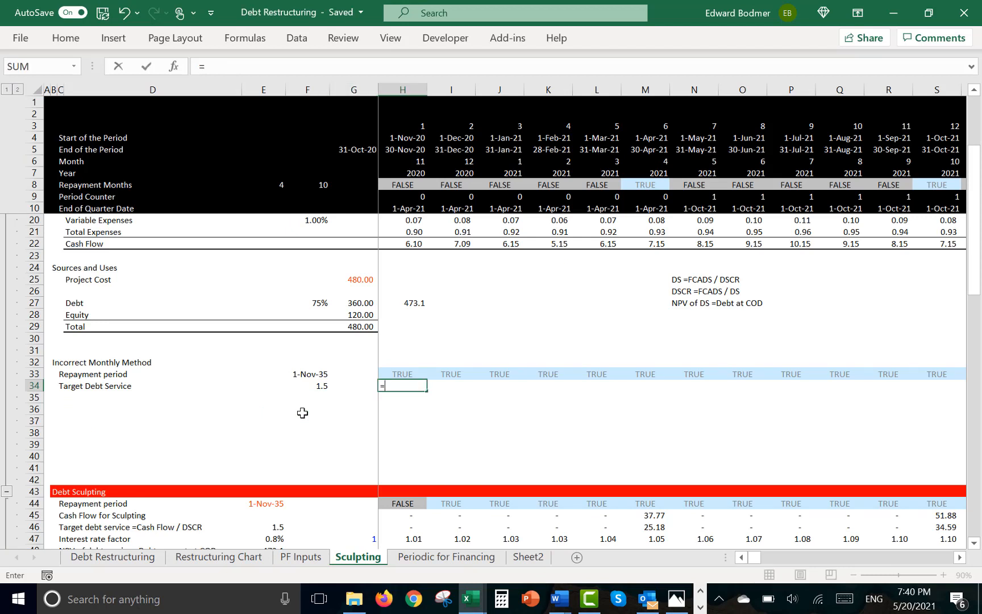
{"action": "key", "text": "Up"}
{"action": "key", "text": "Up"}
{"action": "key", "text": "Up"}
{"action": "key", "text": "Up"}
{"action": "key", "text": "Up"}
{"action": "key", "text": "Up"}
{"action": "key", "text": "Up"}
{"action": "key", "text": "Up"}
{"action": "key", "text": "Up"}
{"action": "key", "text": "Up"}
{"action": "key", "text": "Up"}
{"action": "key", "text": "Up"}
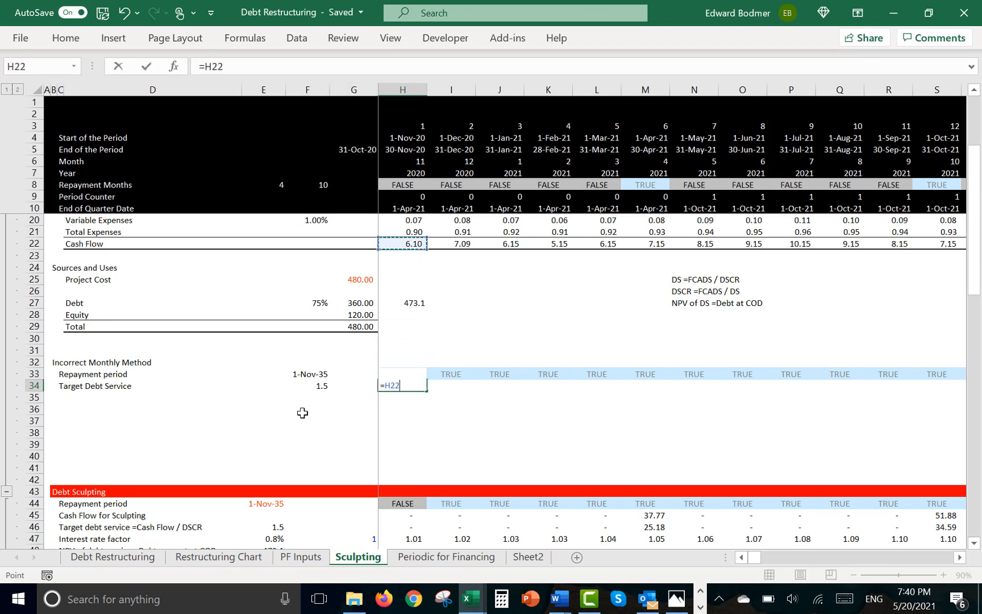
{"action": "type", "text": "/"}
{"action": "key", "text": "Left"}
{"action": "key", "text": "Left"}
{"action": "key", "text": "Left"}
{"action": "key", "text": "Right"}
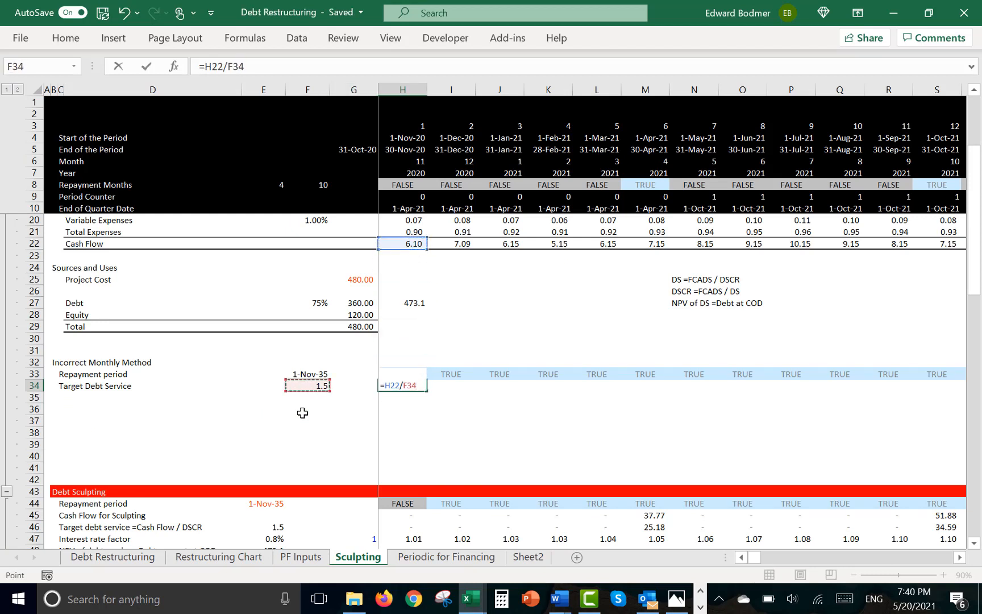
{"action": "key", "text": "F4"}
{"action": "key", "text": "Return"}
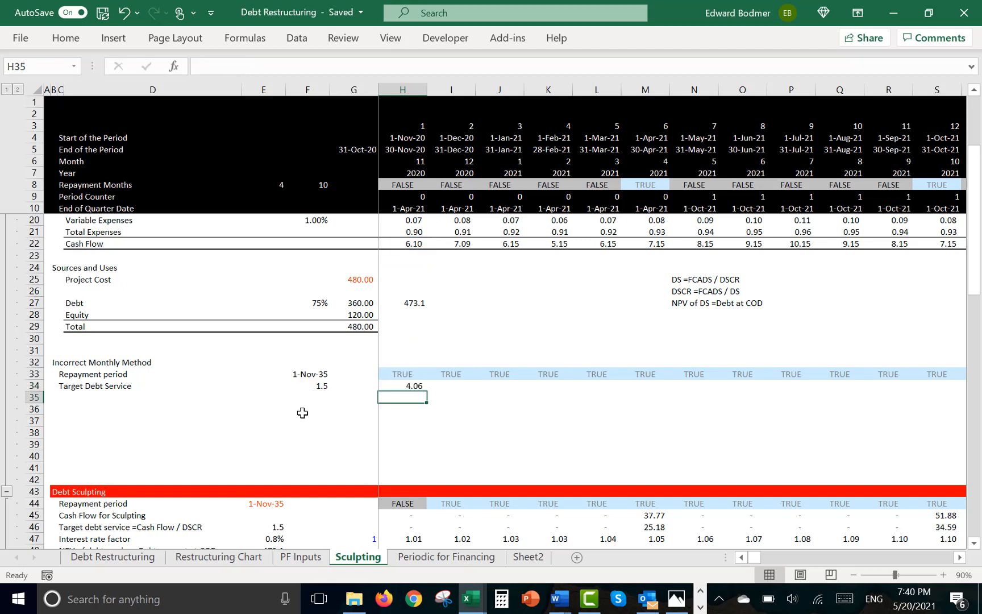
Extend the target debt service formula in H34 to =H22/$F$34*H33 and fill it across all monthly columns
{"action": "key", "text": "Up"}
{"action": "key", "text": "F2"}
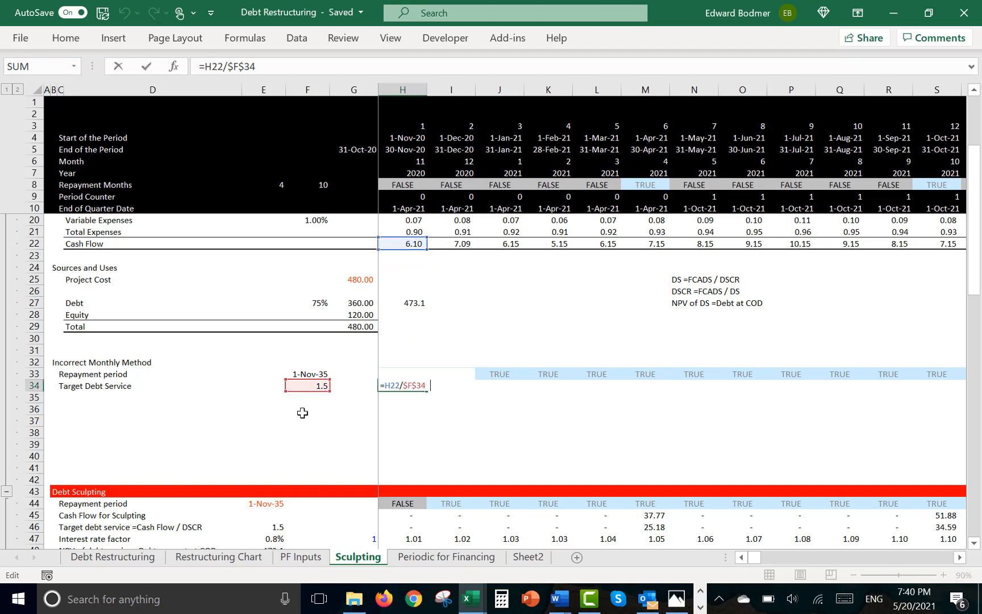
{"action": "type", "text": "*"}
{"action": "left_click", "coordinate": [401, 351]}
{"action": "key", "text": "Down"}
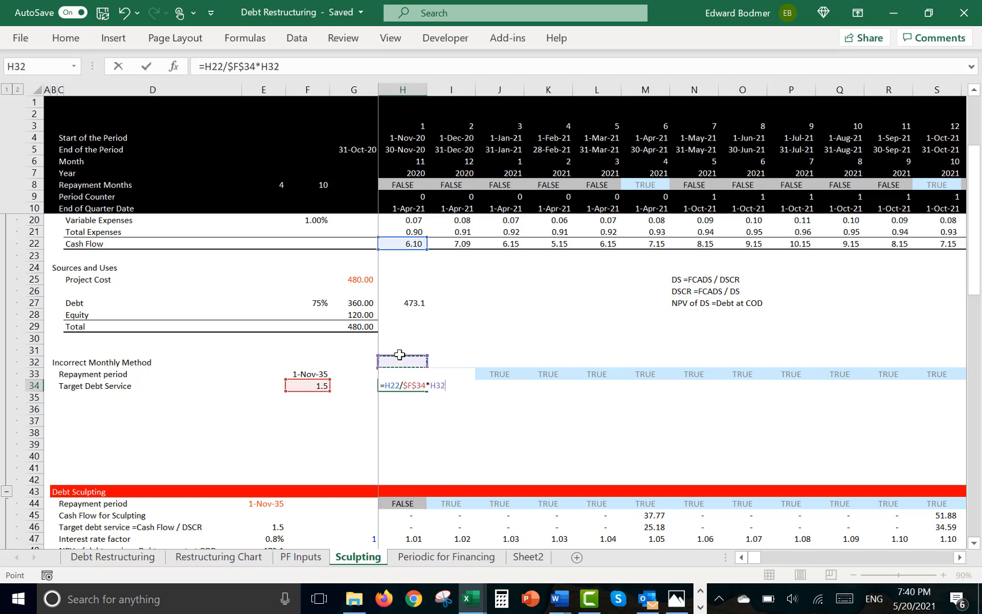
{"action": "key", "text": "Down"}
{"action": "key", "text": "Return"}
{"action": "key", "text": "Up"}
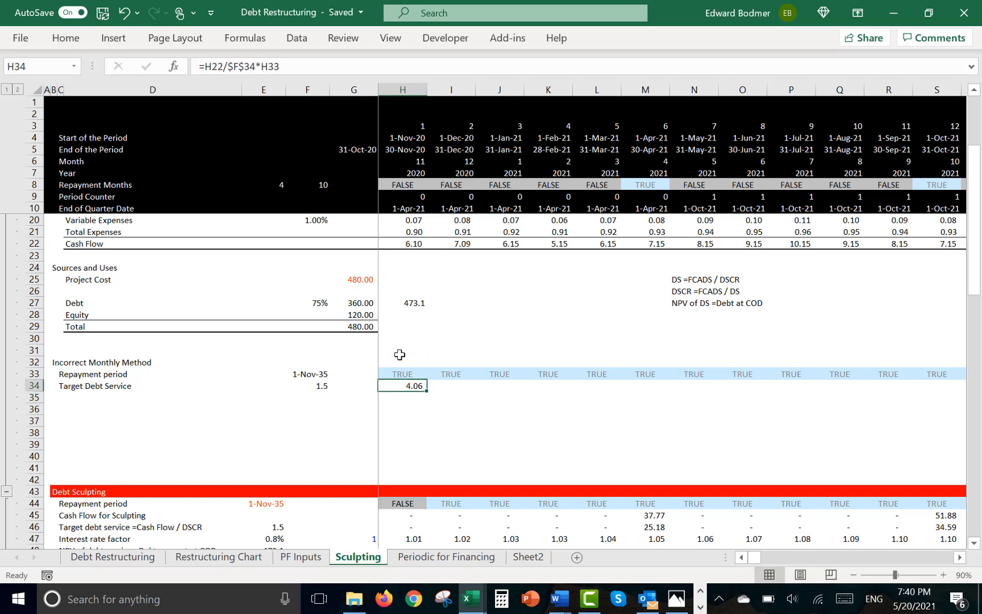
{"action": "key", "text": "ctrl+shift+Right"}
{"action": "key", "text": "ctrl+r"}
{"action": "key", "text": "Down"}
{"action": "key", "text": "Left"}
{"action": "key", "text": "Left"}
{"action": "key", "text": "Left"}
{"action": "key", "text": "Left"}
{"action": "key", "text": "Left"}
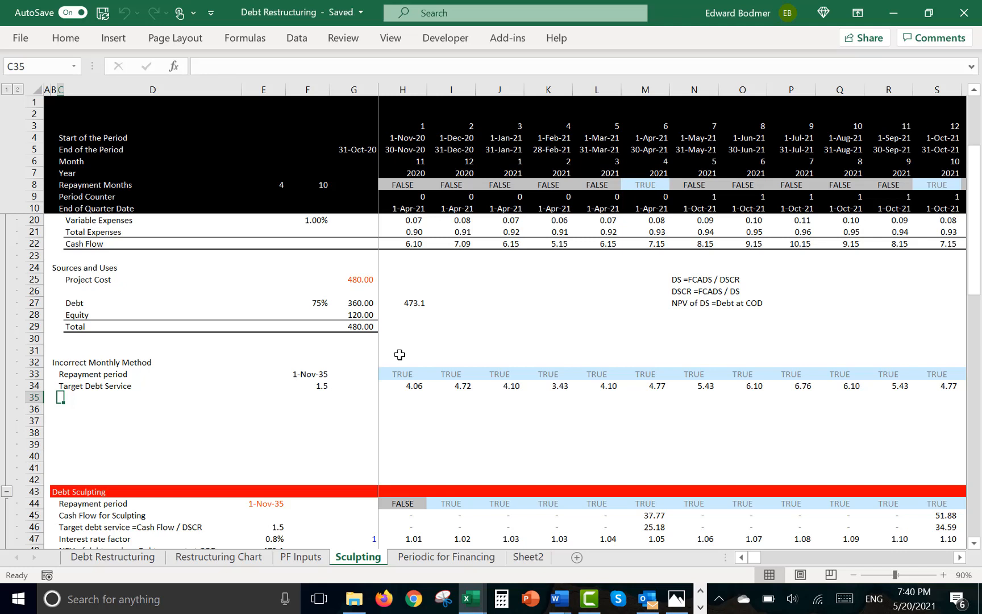
{"action": "type", "text": "PV"}
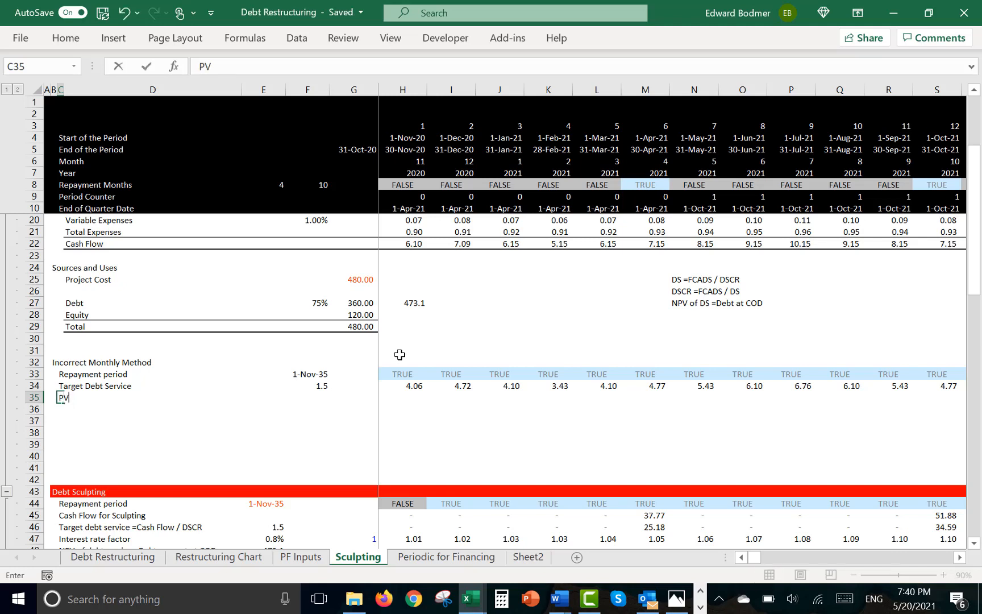
{"action": "type", "text": " of Debt Ser"}
{"action": "key", "text": "Escape"}
Insert a blank row at row 35, directly below Target Debt Service
{"action": "key", "text": "Left"}
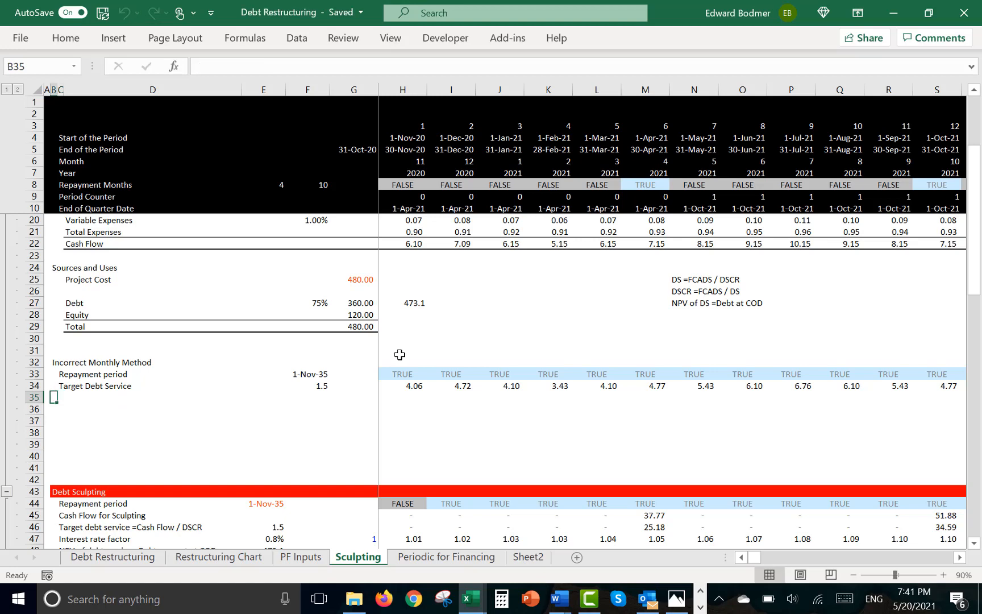
{"action": "key", "text": "Left"}
{"action": "key", "text": "shift+space"}
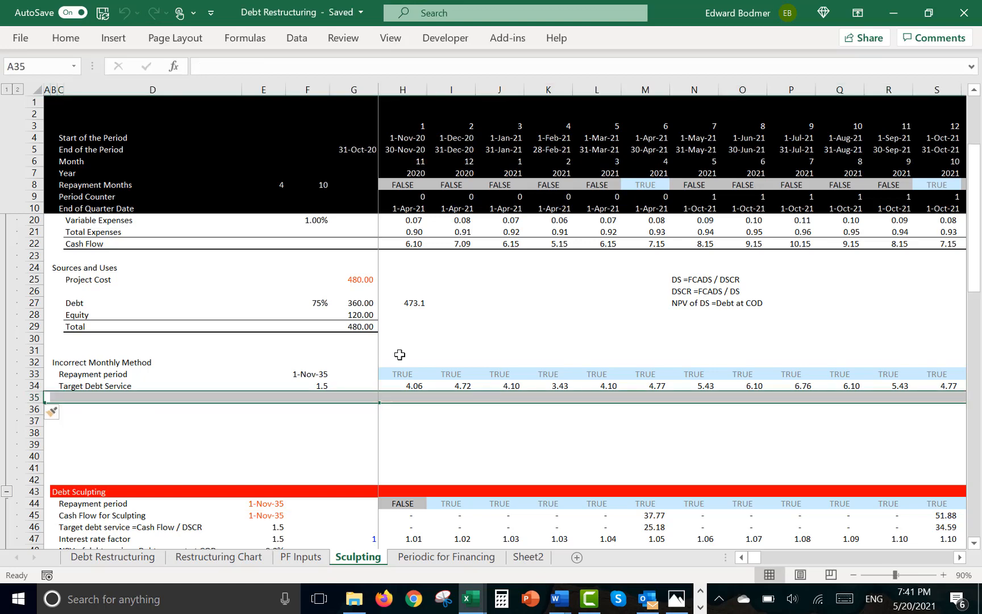
{"action": "key", "text": "ctrl+shift+plus"}
Insert a blank row above Interest rate in the Debt Inputs of the PF Inputs sheet
{"action": "key", "text": "ctrl+Page_Up"}
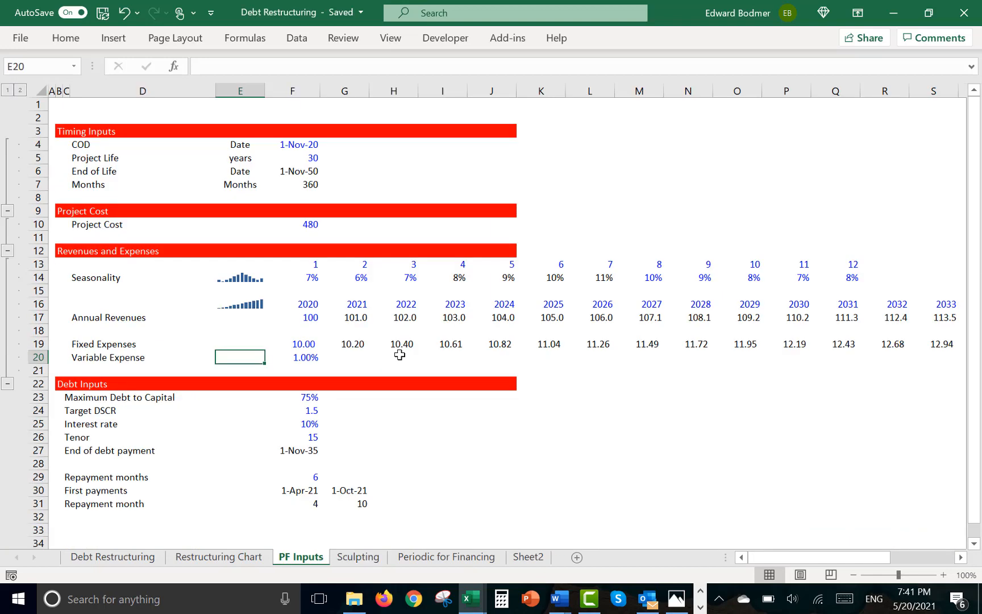
{"action": "key", "text": "Down"}
{"action": "key", "text": "Down"}
{"action": "key", "text": "Down"}
{"action": "key", "text": "Down"}
{"action": "key", "text": "Down"}
{"action": "key", "text": "Down"}
{"action": "key", "text": "Down"}
{"action": "key", "text": "Down"}
{"action": "key", "text": "Down"}
{"action": "key", "text": "Down"}
{"action": "key", "text": "Down"}
{"action": "key", "text": "Down"}
{"action": "key", "text": "Down"}
{"action": "key", "text": "Up"}
{"action": "key", "text": "Up"}
{"action": "key", "text": "Up"}
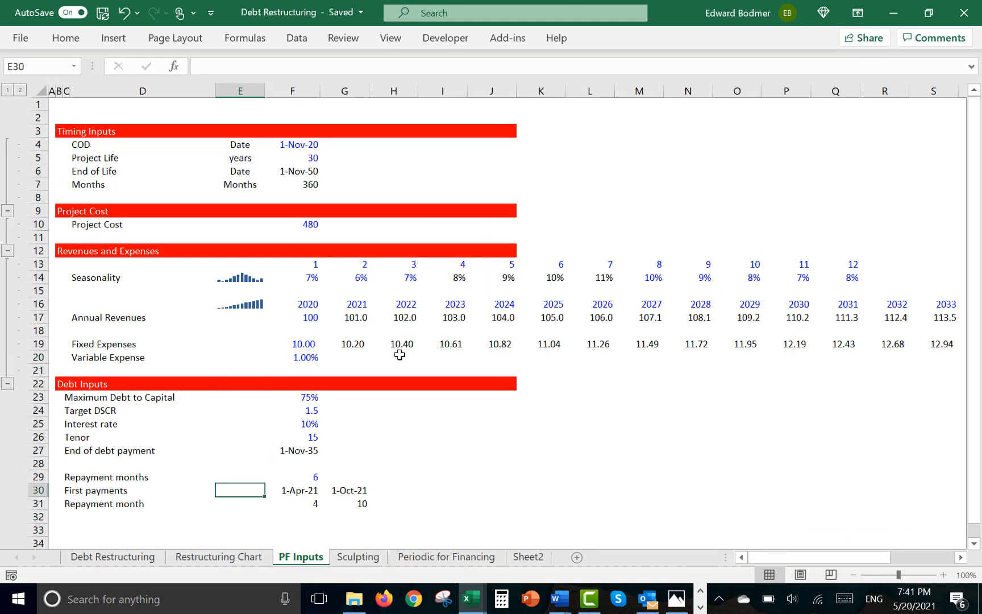
{"action": "key", "text": "Up"}
{"action": "key", "text": "Up"}
{"action": "key", "text": "Up"}
{"action": "key", "text": "Up"}
{"action": "key", "text": "Up"}
{"action": "key", "text": "shift+space"}
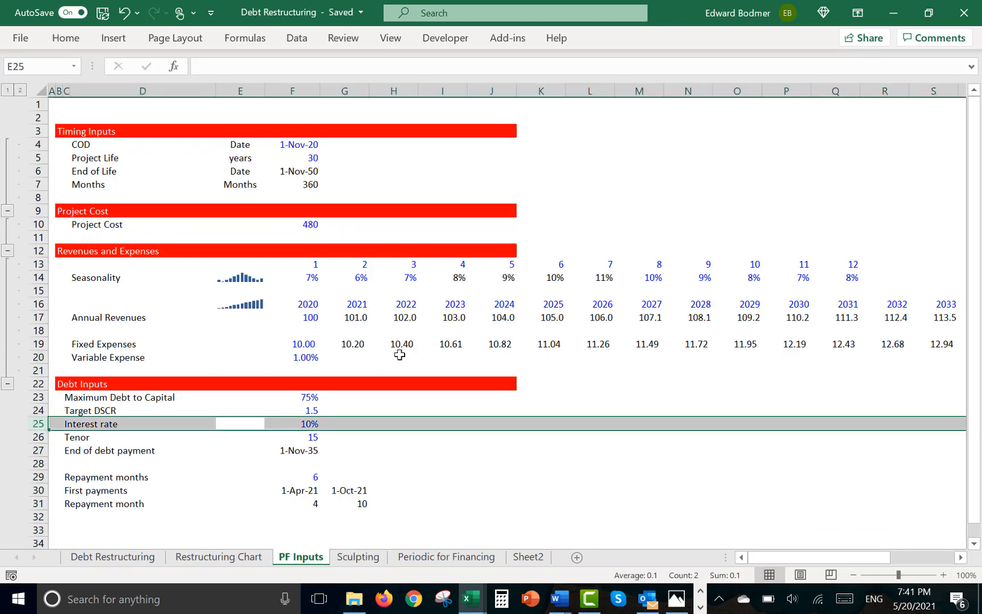
{"action": "key", "text": "ctrl+shift+equal"}
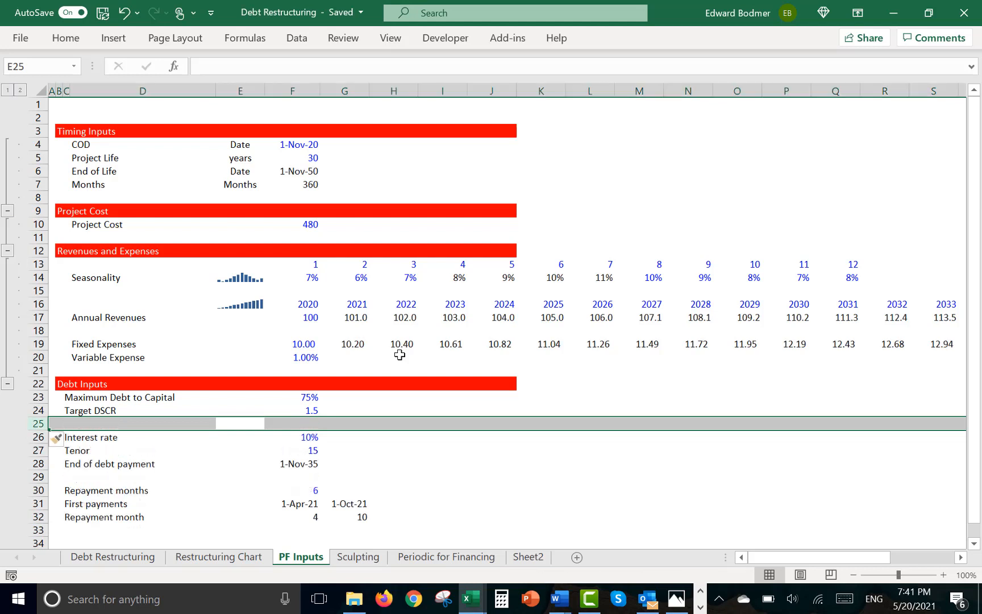
Set the Interest rate in F26 to 5%
{"action": "key", "text": "Down"}
{"action": "key", "text": "Right"}
{"action": "type", "text": "5%"}
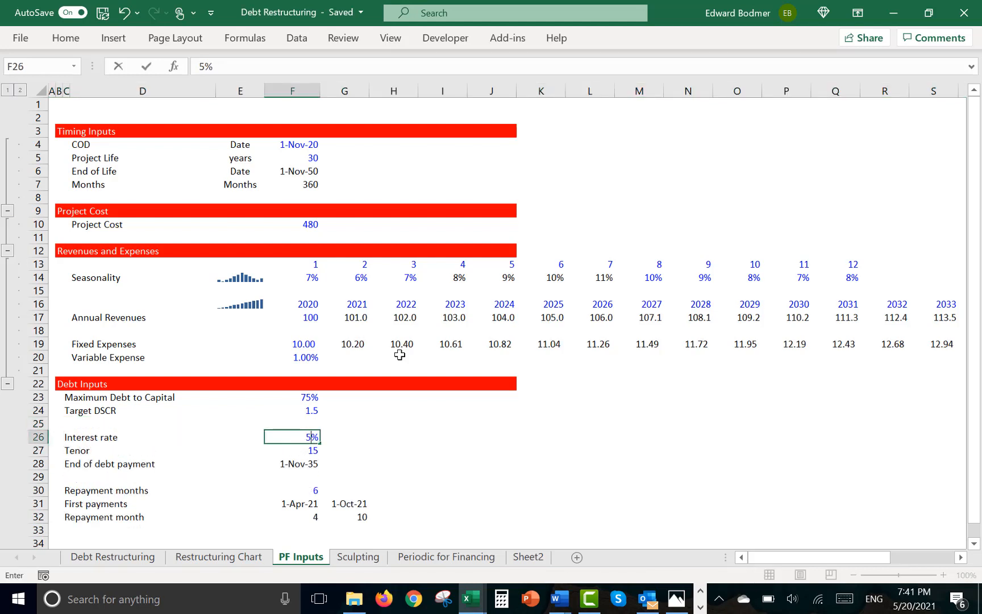
{"action": "key", "text": "Return"}
{"action": "key", "text": "Up"}
{"action": "key", "text": "Up"}
{"action": "left_click", "coordinate": [400, 355]}
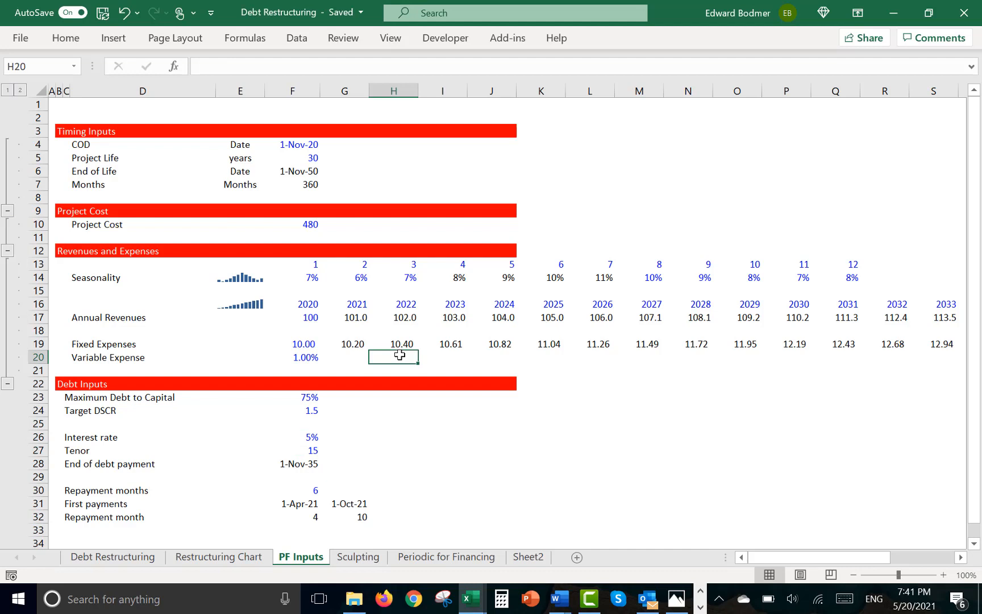
Link F25, above the interest rate, to the COD date in F4
{"action": "left_click", "coordinate": [305, 425]}
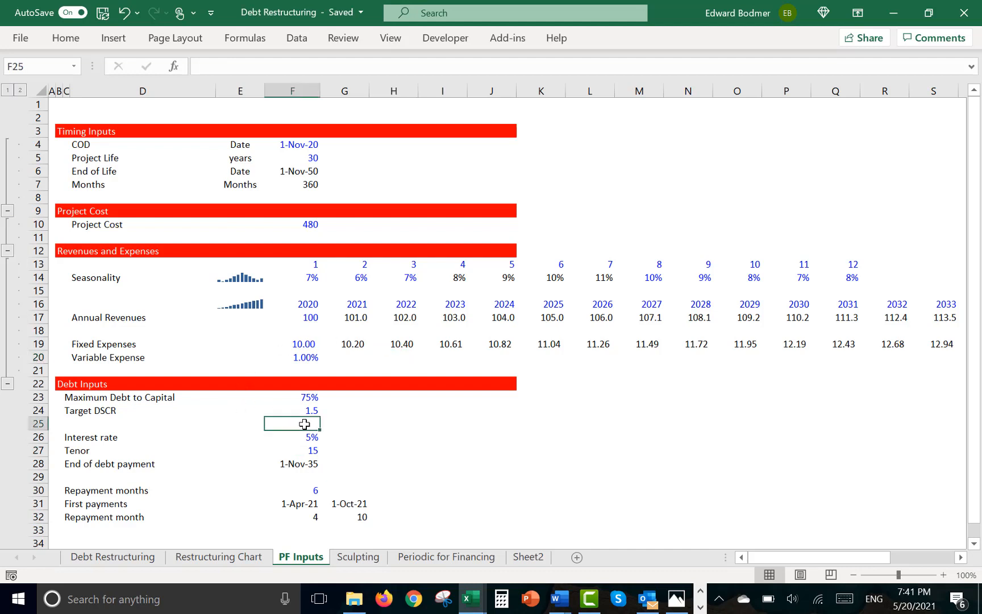
{"action": "type", "text": "="}
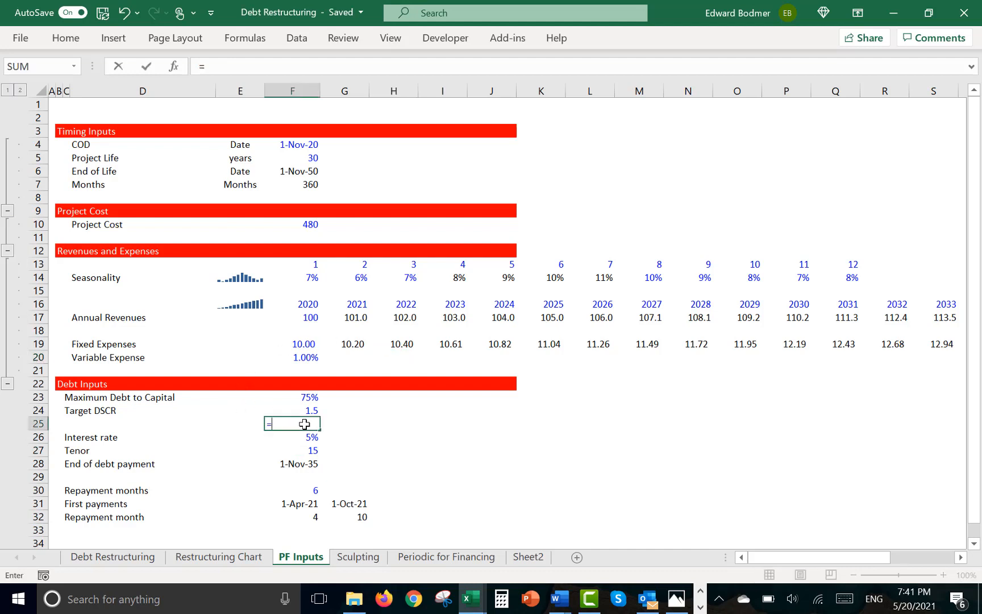
{"action": "left_click", "coordinate": [297, 148]}
{"action": "key", "text": "Return"}
Enter =EDATE(F25,24) in G25 to step the interest rate date forward by 24 months
{"action": "key", "text": "Up"}
{"action": "key", "text": "Right"}
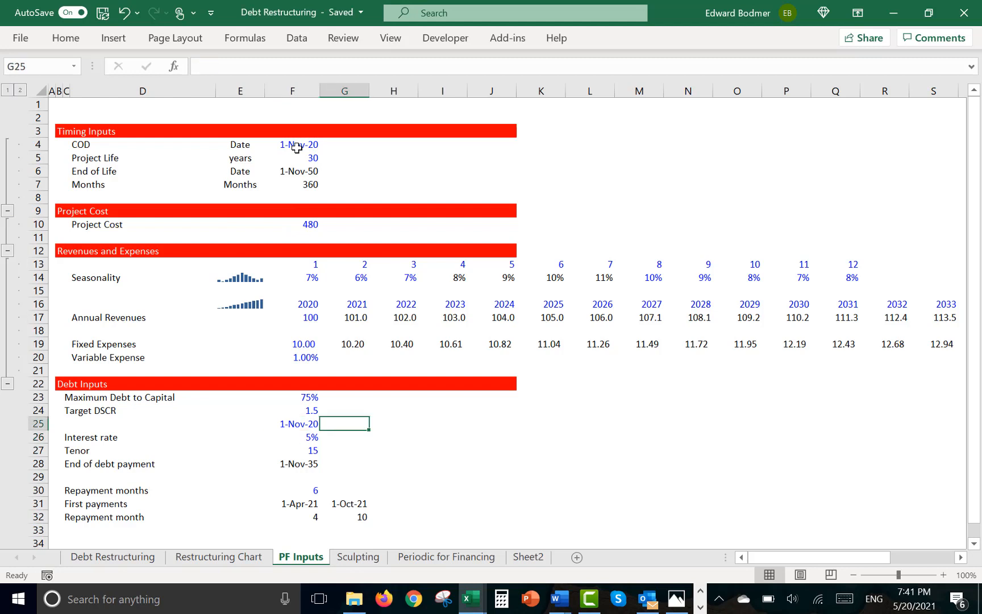
{"action": "type", "text": "=ed"}
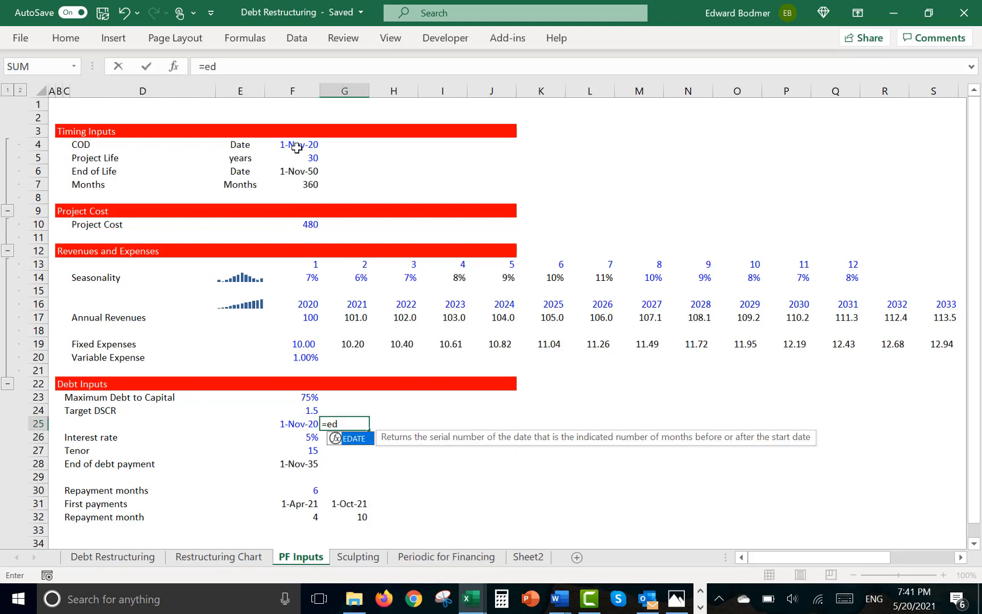
{"action": "key", "text": "Tab"}
{"action": "key", "text": "Left"}
{"action": "type", "text": ","}
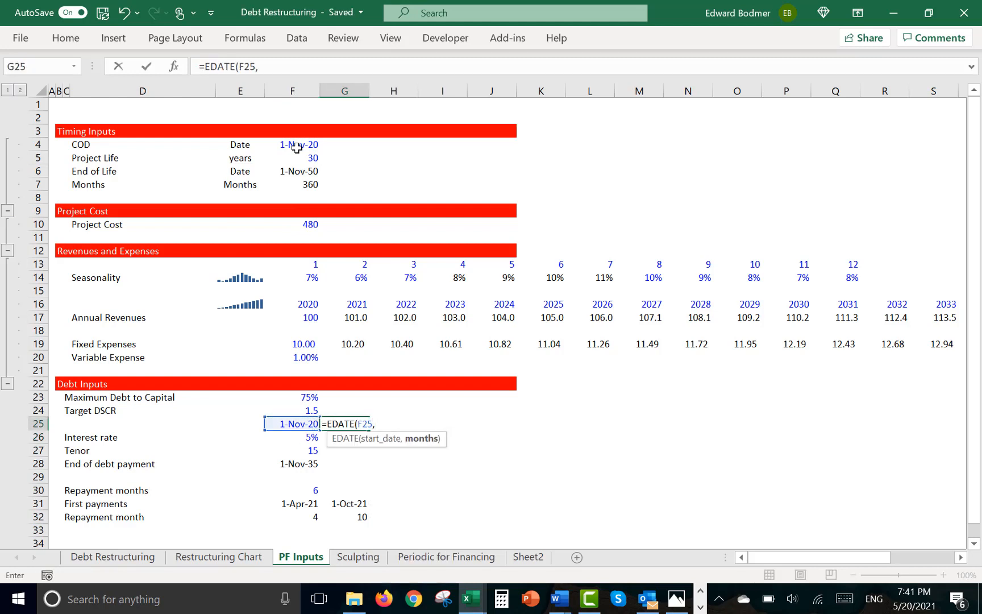
{"action": "type", "text": "24"}
{"action": "key", "text": "Return"}
Format G25 as a date and fill its formula across to I25
{"action": "key", "text": "Up"}
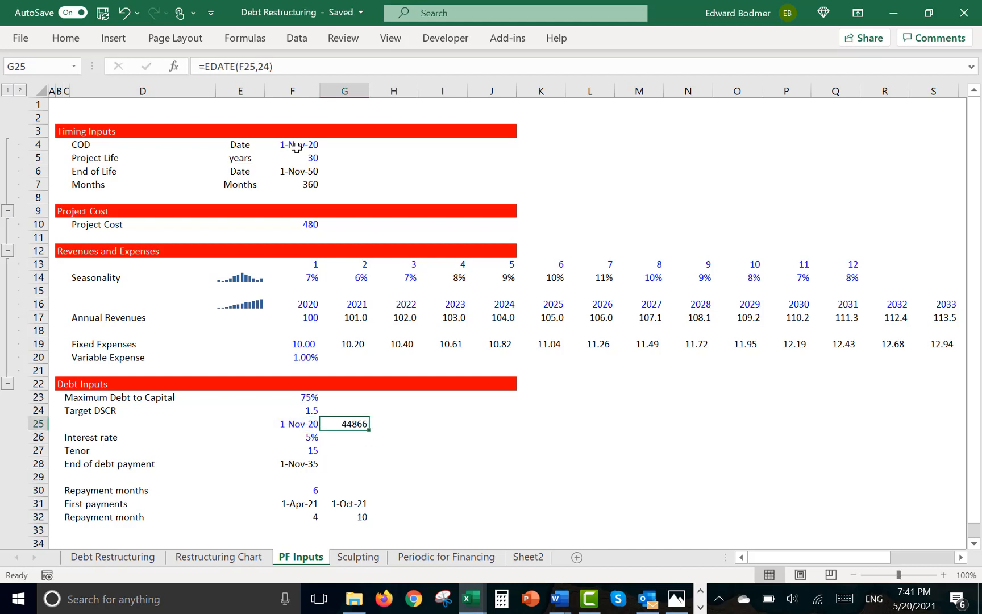
{"action": "key", "text": "ctrl+shift+3"}
{"action": "key", "text": "shift+Right"}
{"action": "key", "text": "shift+Right"}
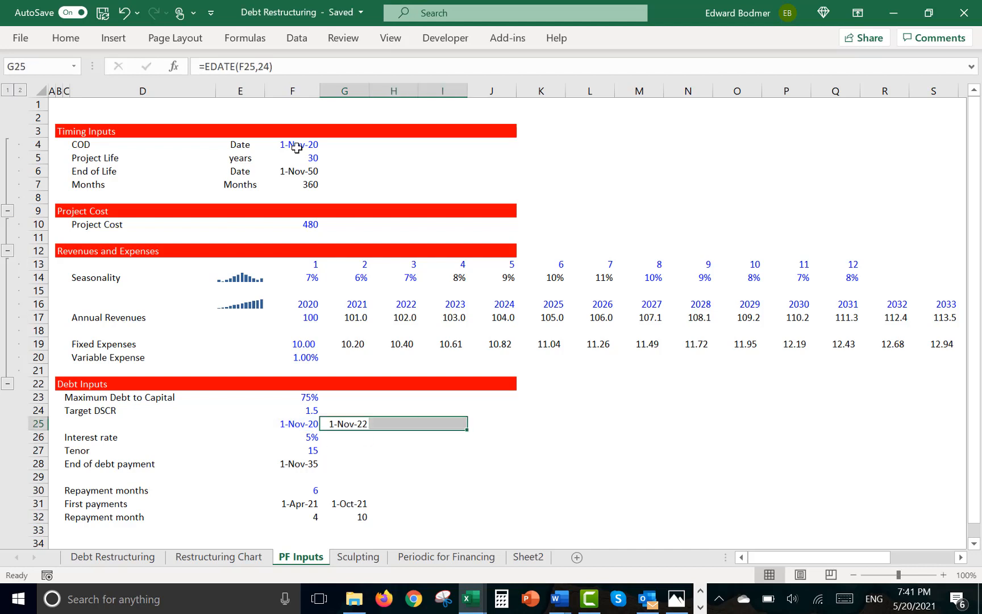
{"action": "key", "text": "ctrl+r"}
Show the interest rate in F26 with two decimal places
{"action": "key", "text": "Down"}
{"action": "key", "text": "Left"}
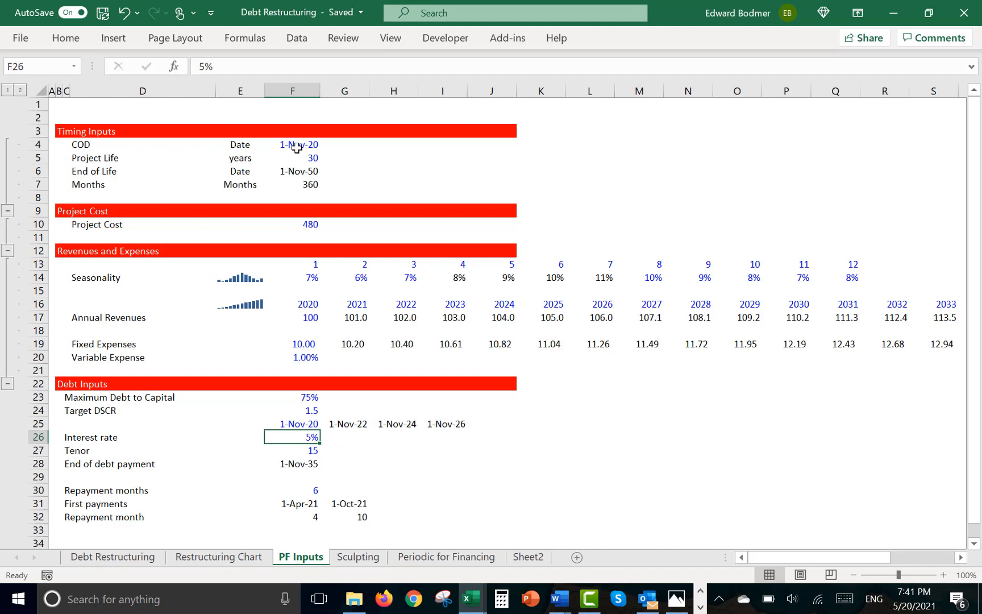
{"action": "key", "text": "Right"}
{"action": "key", "text": "Left"}
{"action": "key", "text": "alt+h"}
{"action": "key", "text": "0"}
{"action": "key", "text": "alt+h"}
{"action": "key", "text": "0"}
Enter =F26+0.025% in G26 to raise the interest rate for the second date
{"action": "key", "text": "Right"}
{"action": "type", "text": "="}
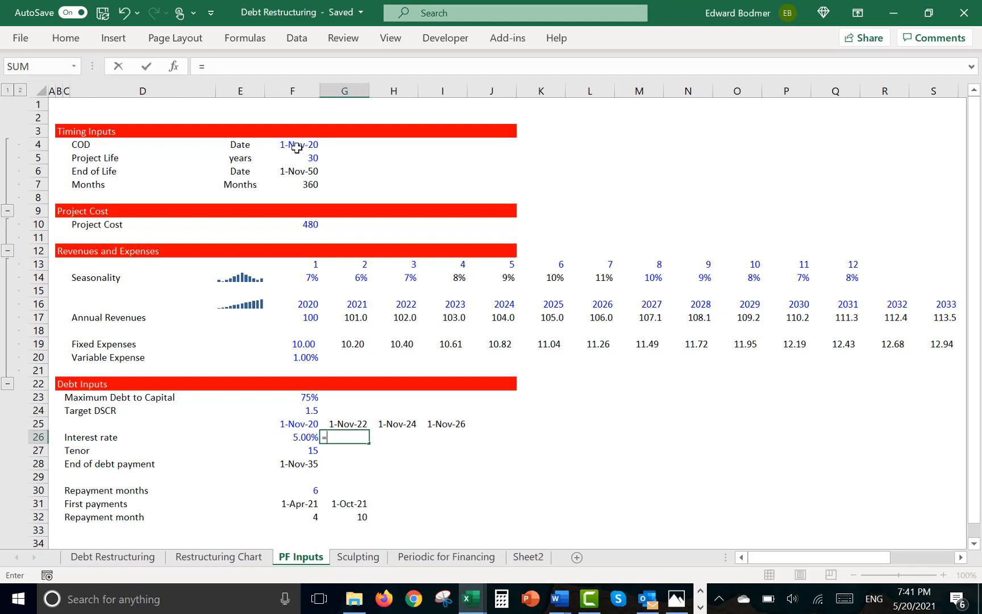
{"action": "key", "text": "Left"}
{"action": "type", "text": "+"}
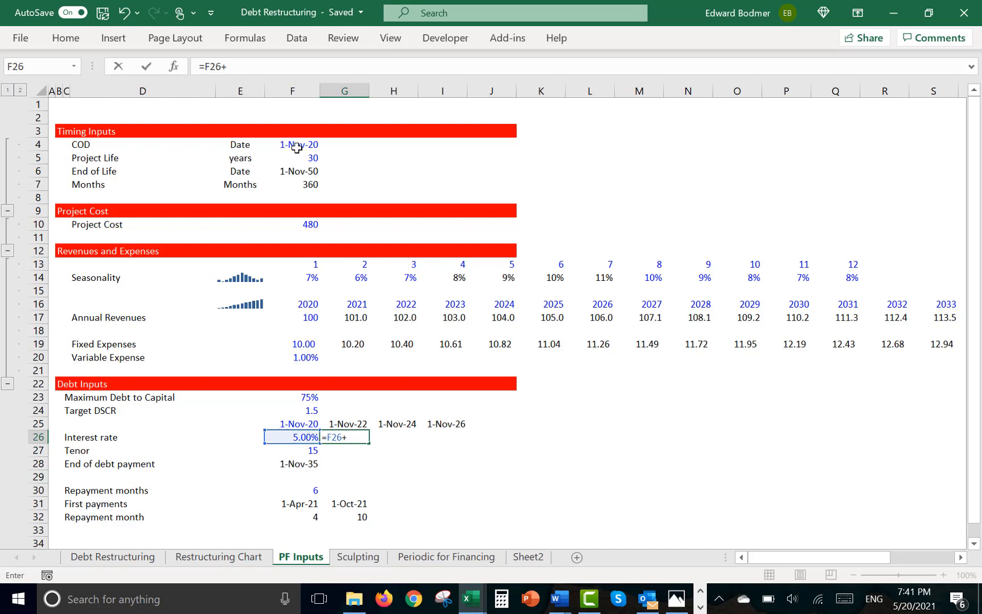
{"action": "type", "text": ".025%"}
{"action": "key", "text": "ctrl+Return"}
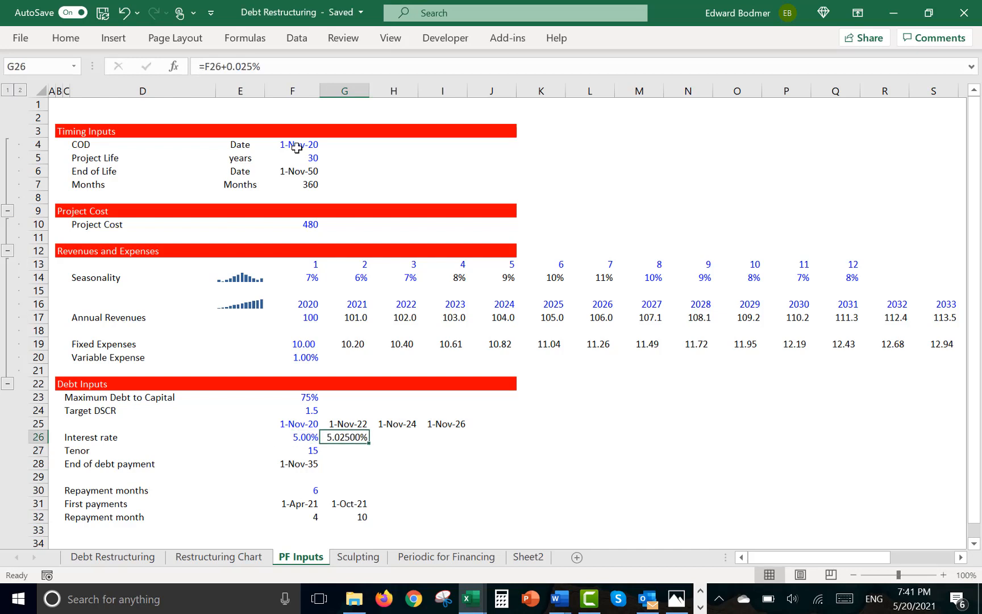
Format G26 as a percentage with two decimals and fill its formula across to I26
{"action": "key", "text": "ctrl+shift+a"}
{"action": "key", "text": "shift+Right"}
{"action": "key", "text": "shift+Right"}
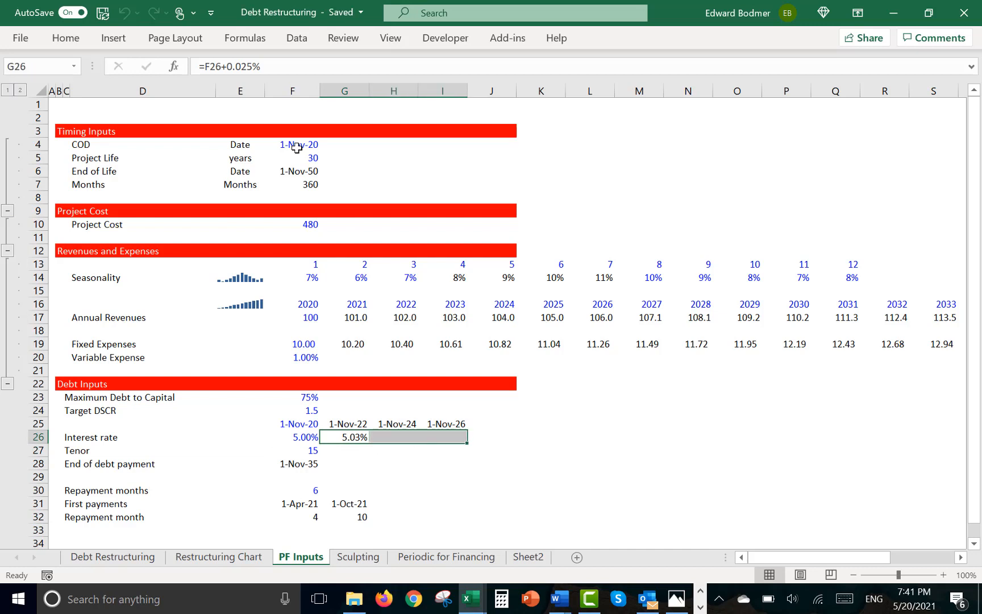
{"action": "key", "text": "ctrl+r"}
Change the G26 formula to =F26+0.25% and fill it across to I26
{"action": "key", "text": "Left"}
{"action": "key", "text": "Right"}
{"action": "key", "text": "F2"}
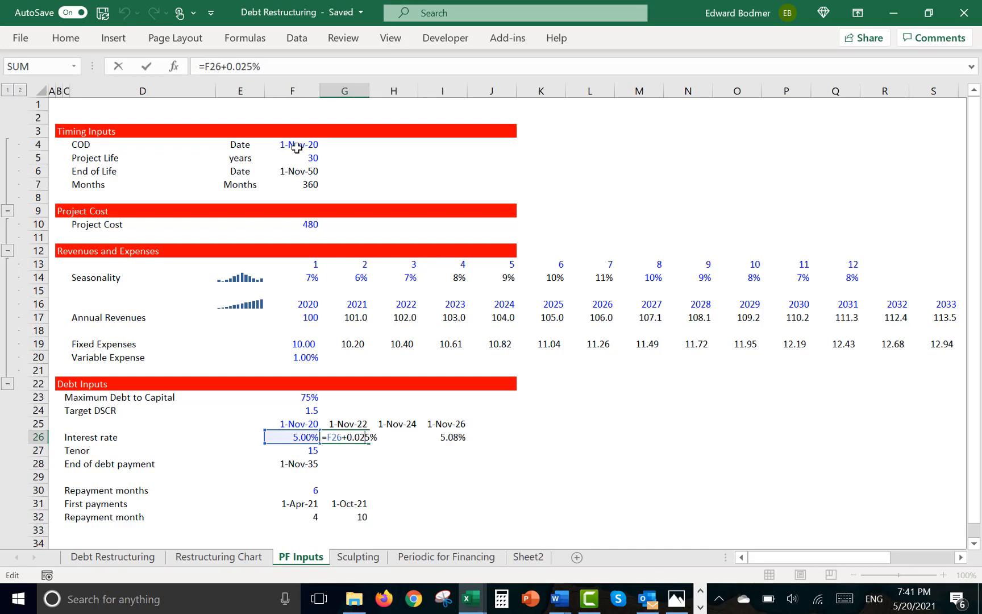
{"action": "key", "text": "BackSpace"}
{"action": "key", "text": "Return"}
{"action": "key", "text": "Up"}
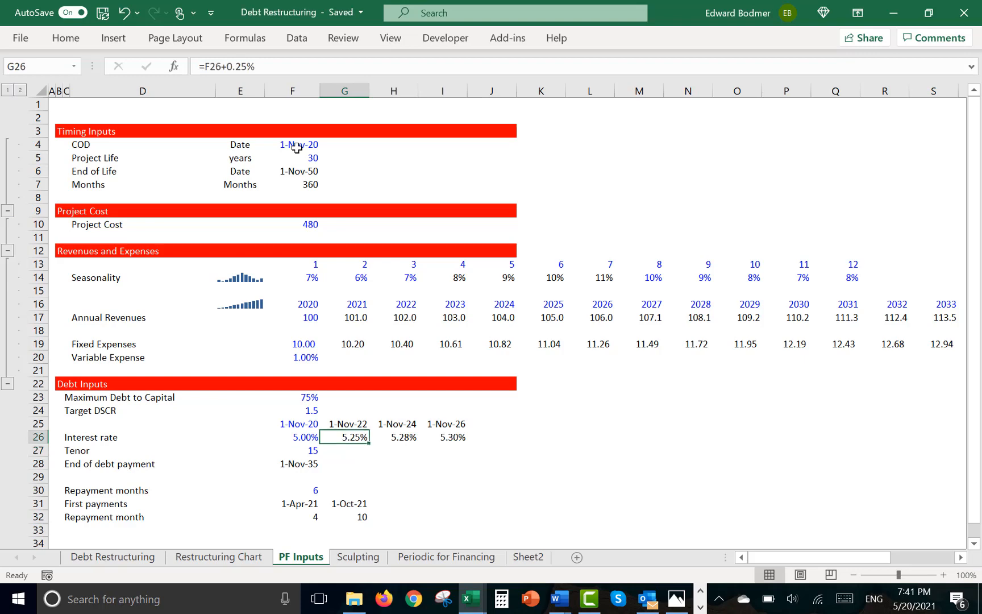
{"action": "key", "text": "shift+Right"}
{"action": "key", "text": "shift+Right"}
{"action": "key", "text": "ctrl+r"}
{"action": "key", "text": "Left"}
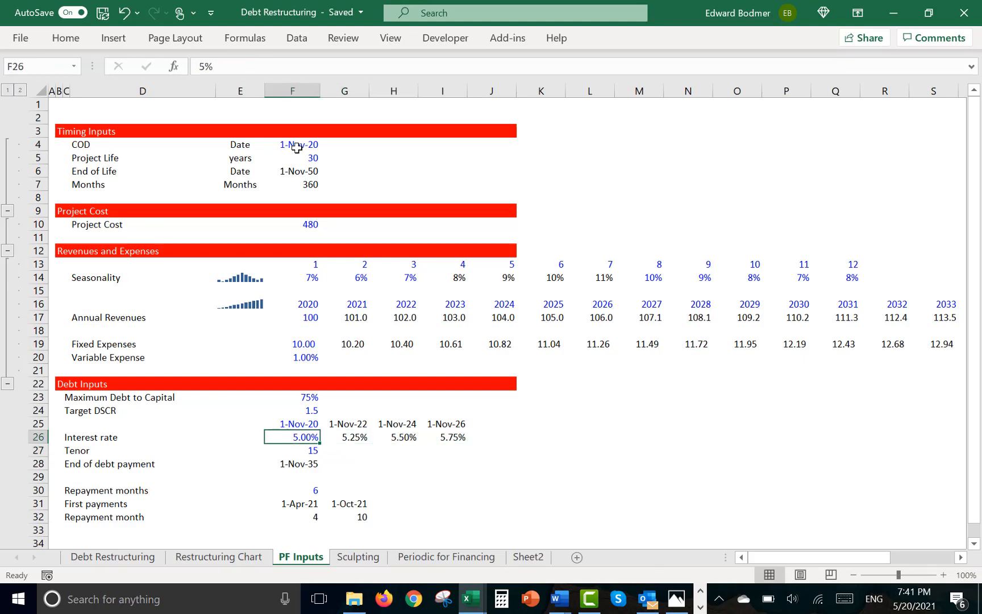
Label C35 on the Sculpting sheet "Compound Interest Factor", directly below Target Debt Service
{"action": "key", "text": "Right"}
{"action": "key", "text": "ctrl+Page_Up"}
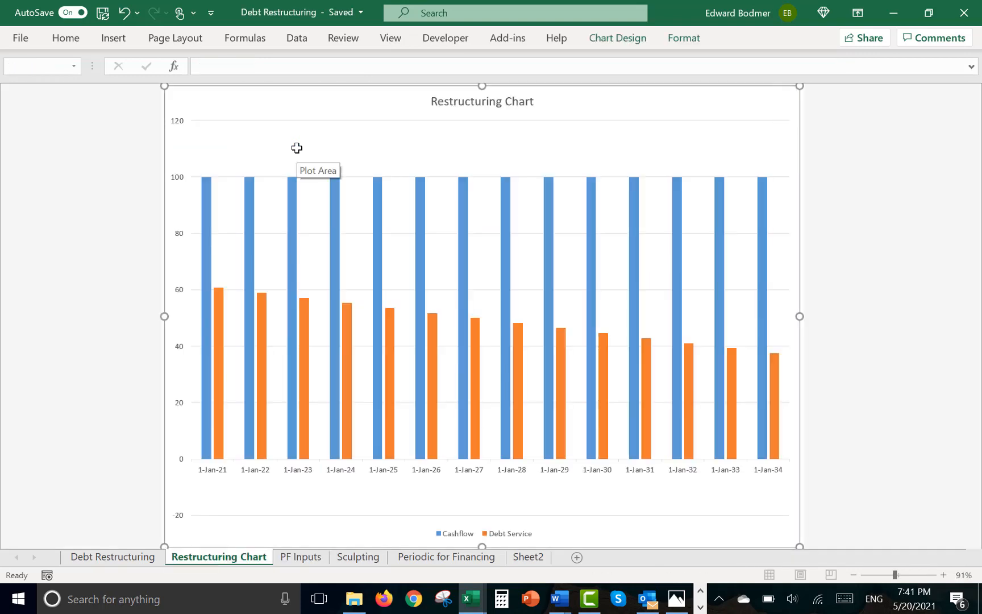
{"action": "key", "text": "ctrl+Page_Down"}
{"action": "key", "text": "ctrl+Page_Down"}
{"action": "key", "text": "Up"}
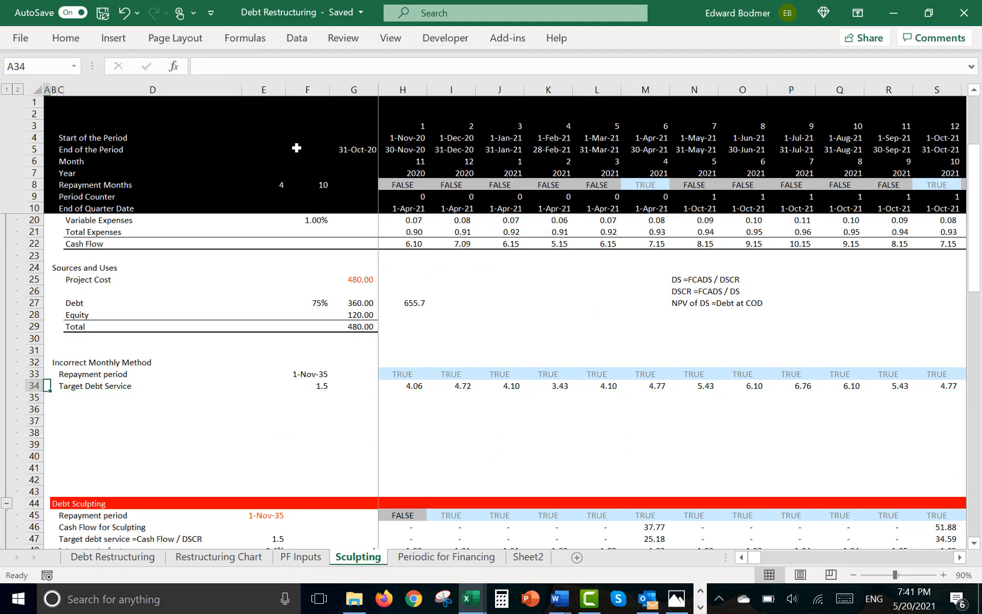
{"action": "key", "text": "Down"}
{"action": "key", "text": "Right"}
{"action": "key", "text": "Right"}
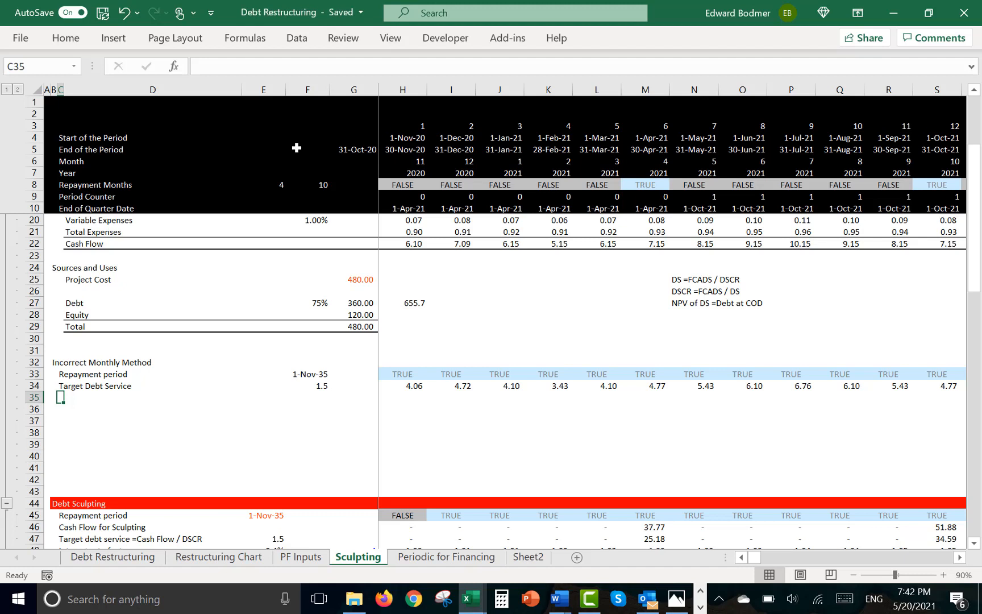
{"action": "type", "text": "Cao"}
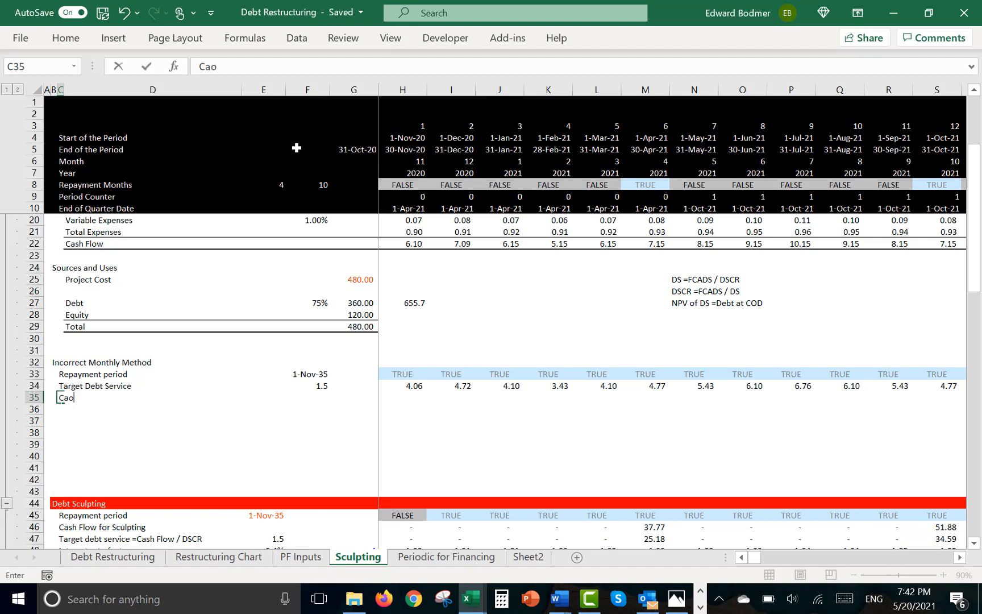
{"action": "type", "text": "mpount"}
{"action": "key", "text": "BackSpace"}
{"action": "key", "text": "BackSpace"}
{"action": "key", "text": "BackSpace"}
{"action": "key", "text": "BackSpace"}
{"action": "key", "text": "BackSpace"}
{"action": "key", "text": "BackSpace"}
{"action": "key", "text": "BackSpace"}
{"action": "type", "text": "ompound Interest "}
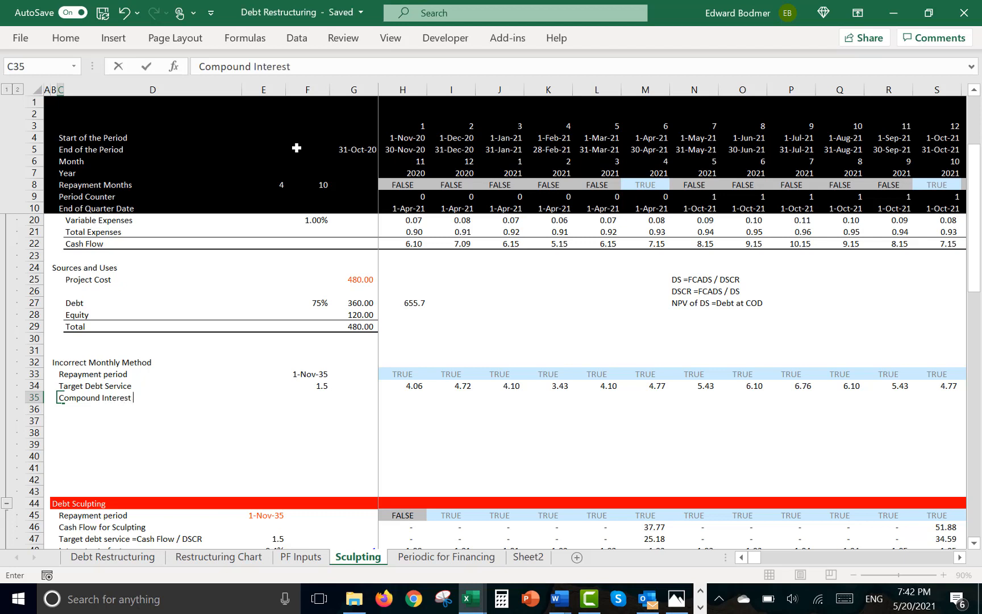
{"action": "type", "text": "Factor"}
{"action": "key", "text": "Return"}
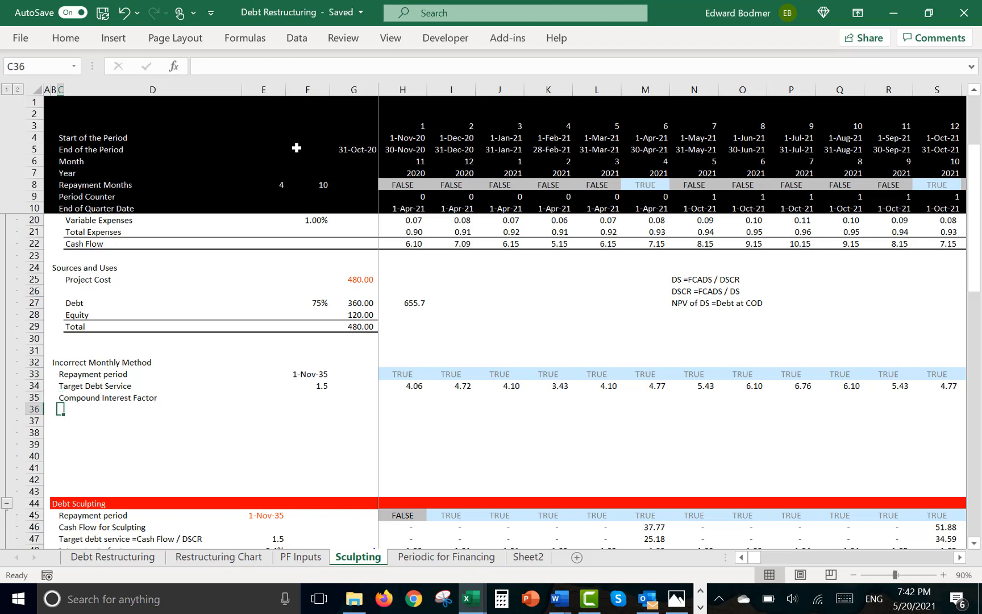
Enter 1 in G35 as the opening Compound Interest Factor, before the first month
{"action": "key", "text": "Up"}
{"action": "key", "text": "Right"}
{"action": "key", "text": "Right"}
{"action": "key", "text": "Right"}
{"action": "key", "text": "Right"}
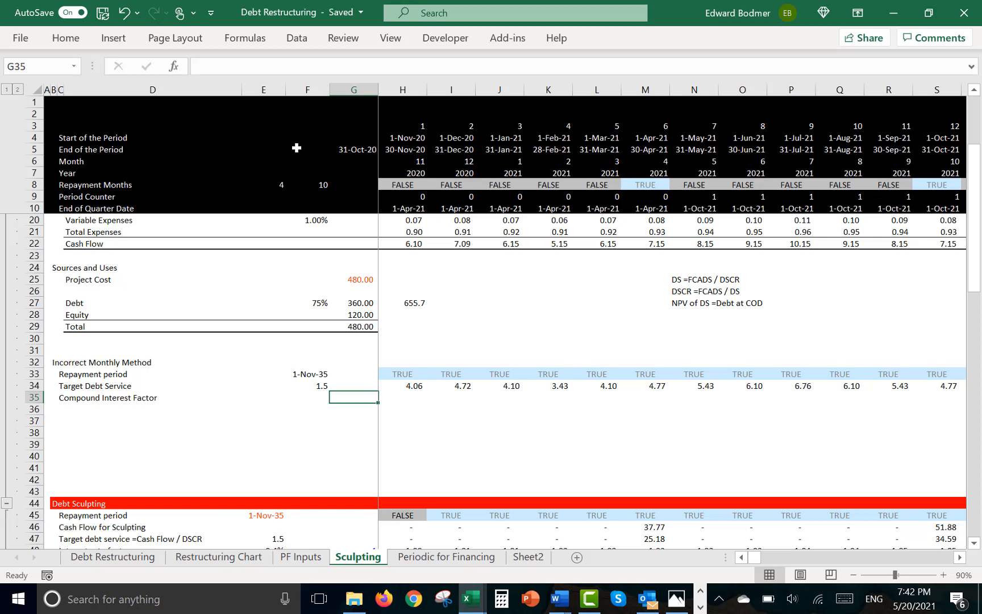
{"action": "key", "text": "Right"}
{"action": "key", "text": "Left"}
{"action": "key", "text": "Right"}
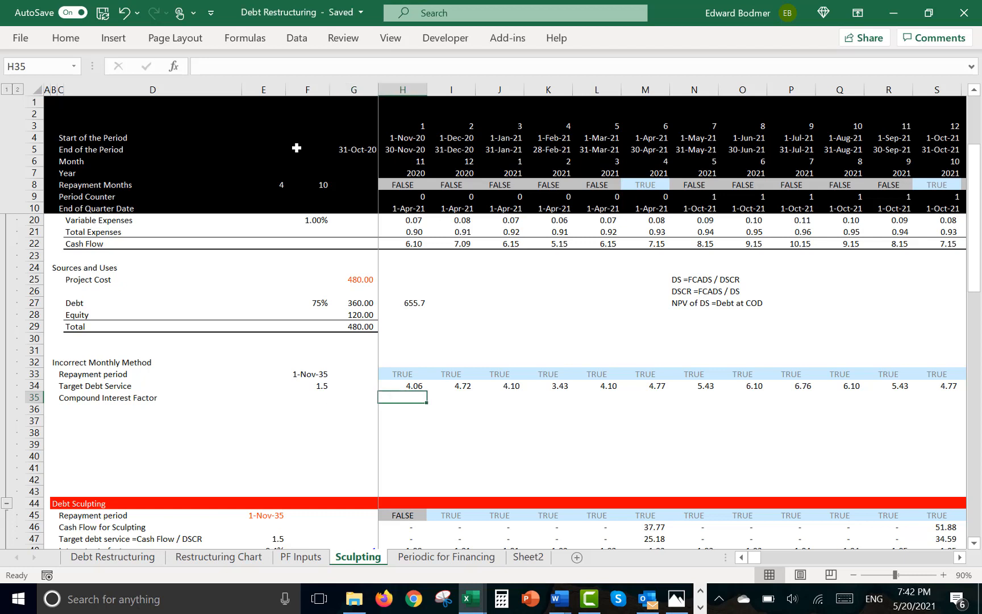
{"action": "type", "text": "1"}
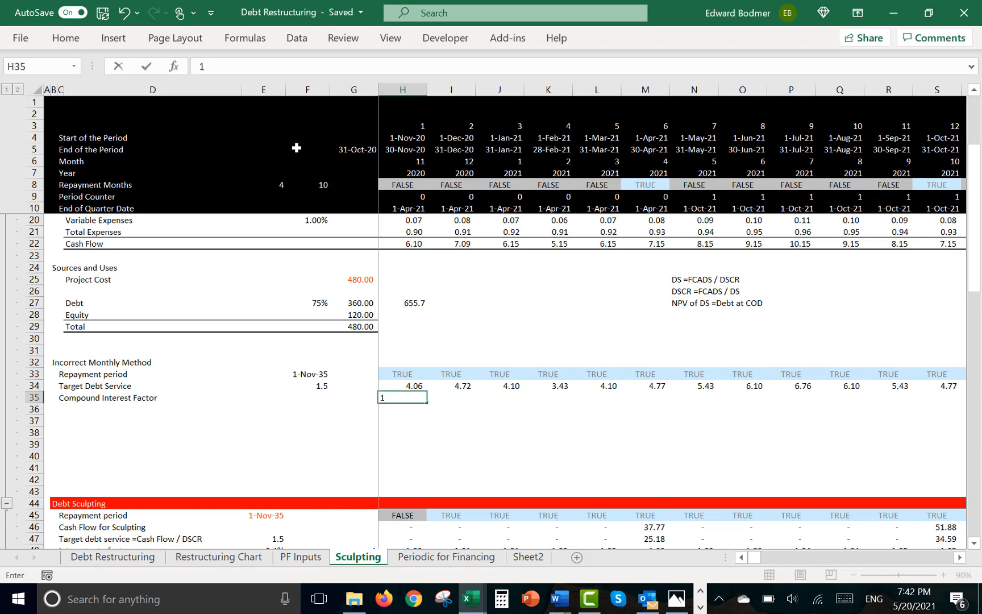
{"action": "key", "text": "Escape"}
{"action": "key", "text": "Left"}
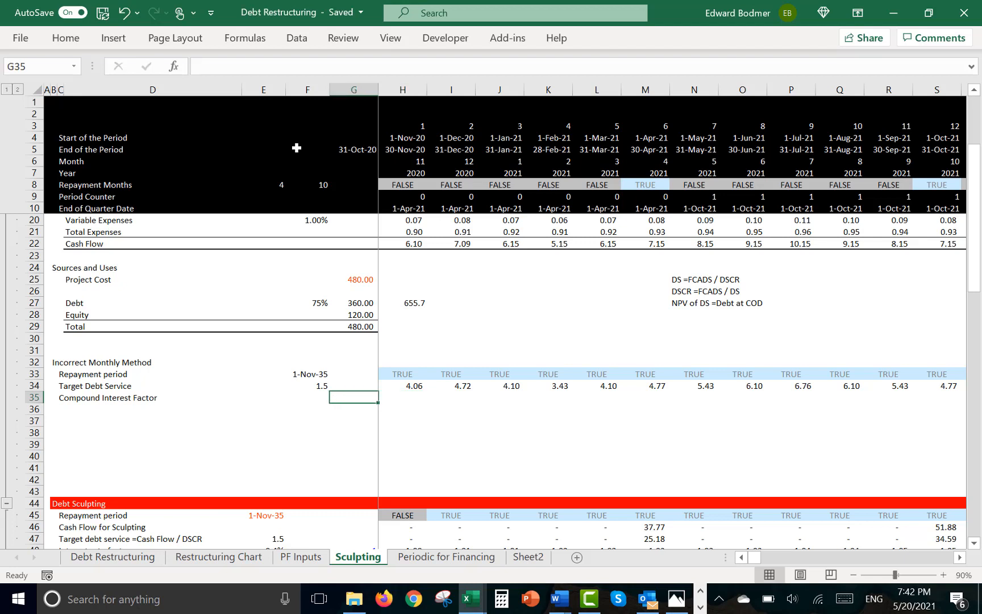
{"action": "type", "text": "1"}
{"action": "key", "text": "Return"}
Insert a blank row above Compound Interest Factor and select its label cell, C35
{"action": "key", "text": "Up"}
{"action": "key", "text": "Right"}
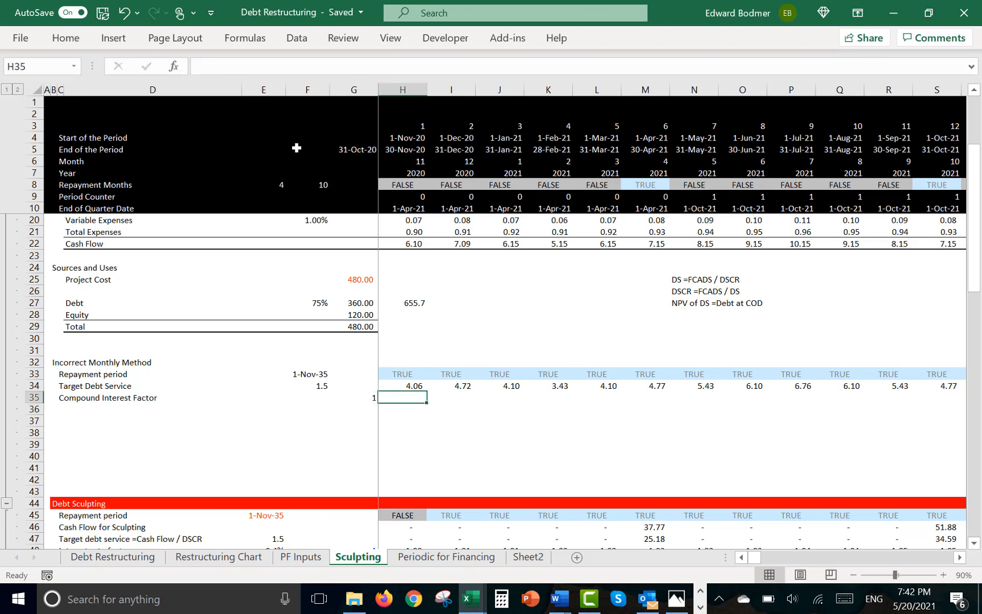
{"action": "type", "text": "="}
{"action": "key", "text": "Escape"}
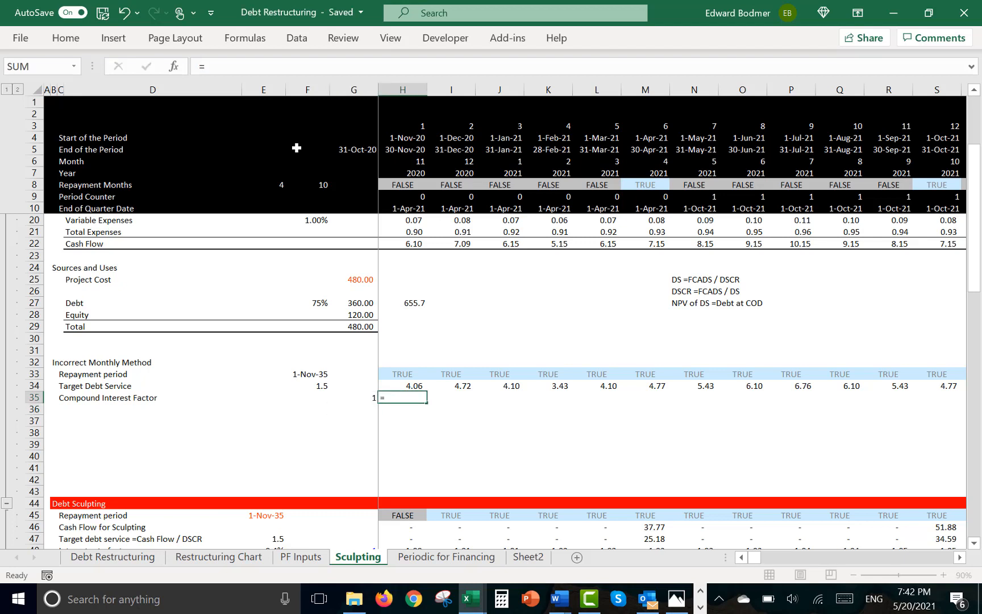
{"action": "key", "text": "shift+space"}
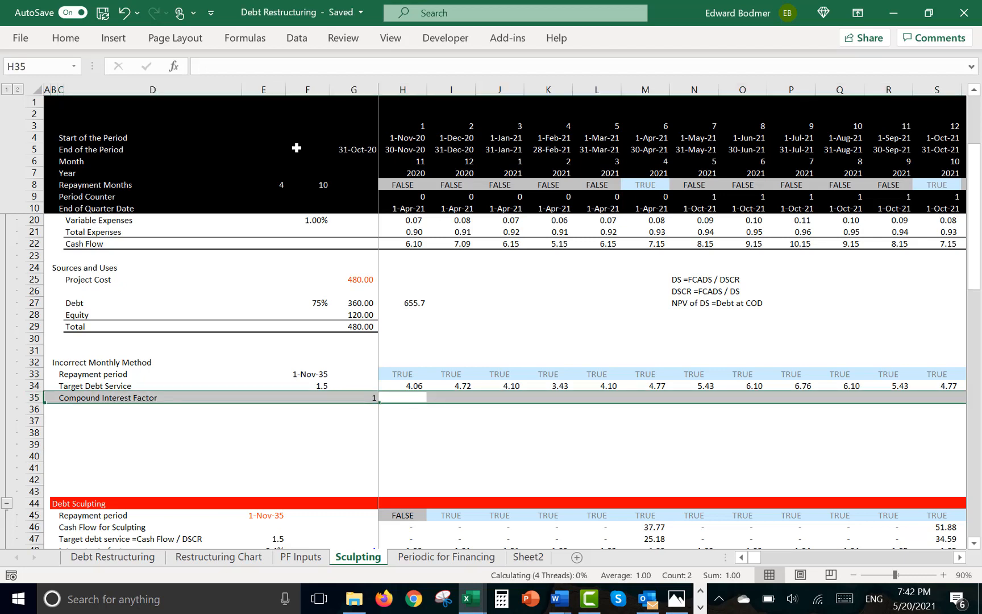
{"action": "key", "text": "ctrl+shift+plus"}
{"action": "key", "text": "Left"}
{"action": "key", "text": "Left"}
{"action": "key", "text": "Left"}
{"action": "key", "text": "Left"}
{"action": "key", "text": "Left"}
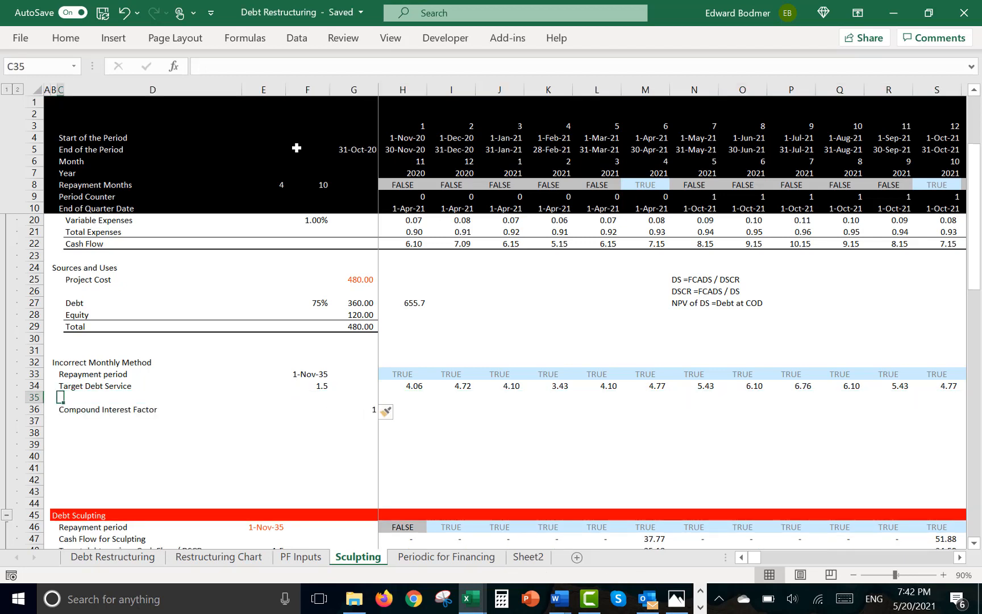
Label C35 "Annual Intrest Rate", directly above Compound Interest Factor
{"action": "type", "text": "A"}
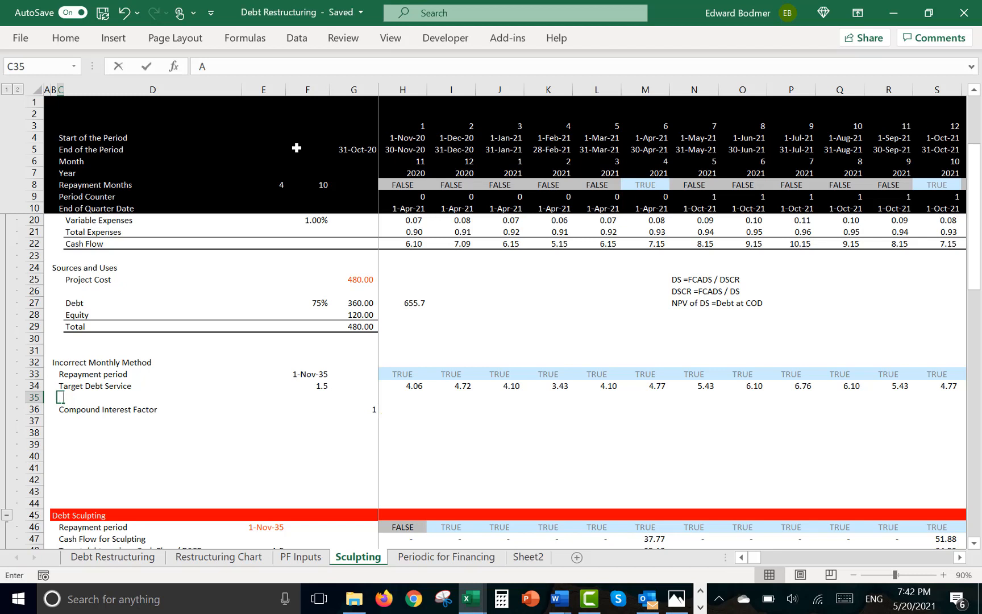
{"action": "type", "text": "nnual Int"}
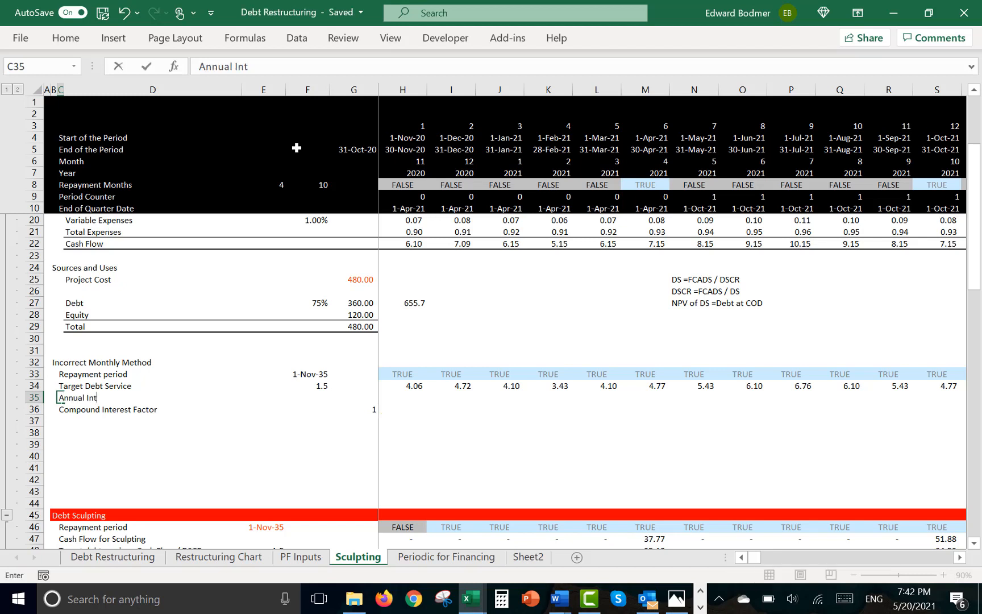
{"action": "type", "text": "rest Rate"}
{"action": "key", "text": "ctrl+Return"}
Enter =LOOKUP(H4,'PF Inputs'!25:25,'PF Inputs'!26:26) in H35 to pull the first month's annual rate by period start date
{"action": "key", "text": "Right"}
{"action": "key", "text": "Right"}
{"action": "key", "text": "Right"}
{"action": "key", "text": "Right"}
{"action": "key", "text": "Right"}
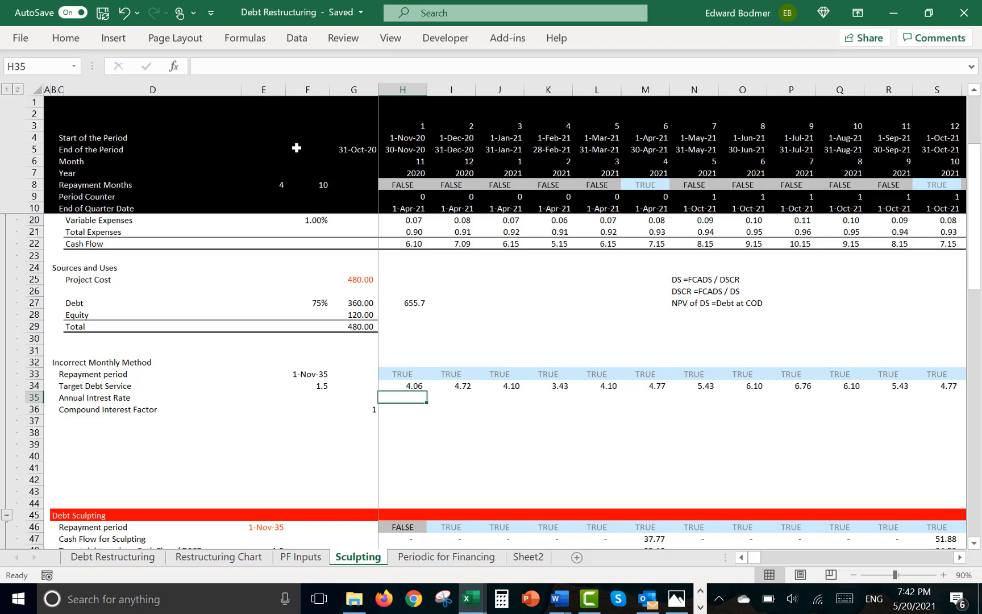
{"action": "left_click", "coordinate": [296, 148]}
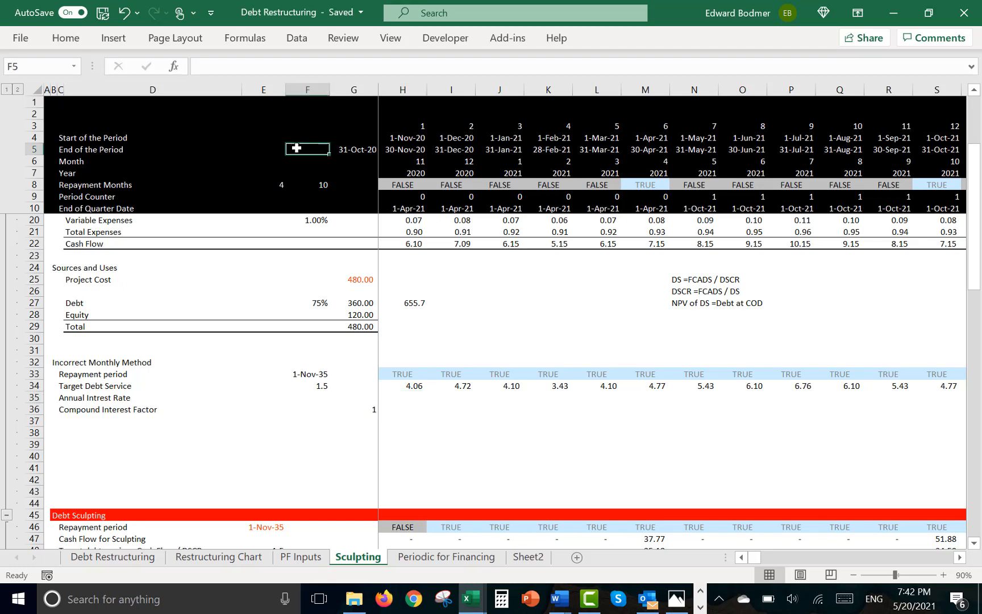
{"action": "left_click", "coordinate": [405, 398]}
{"action": "type", "text": "=loo"}
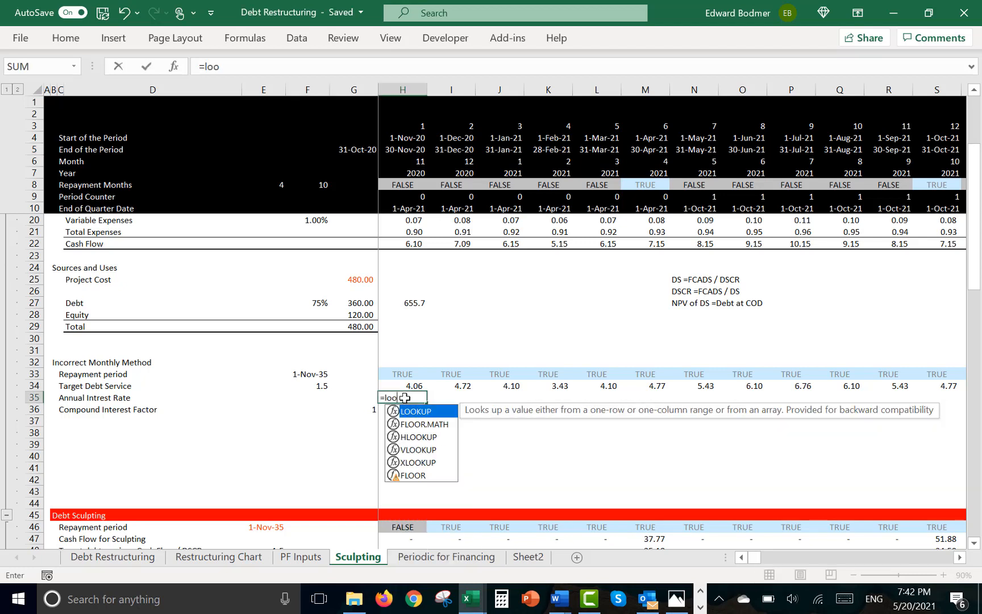
{"action": "key", "text": "Tab"}
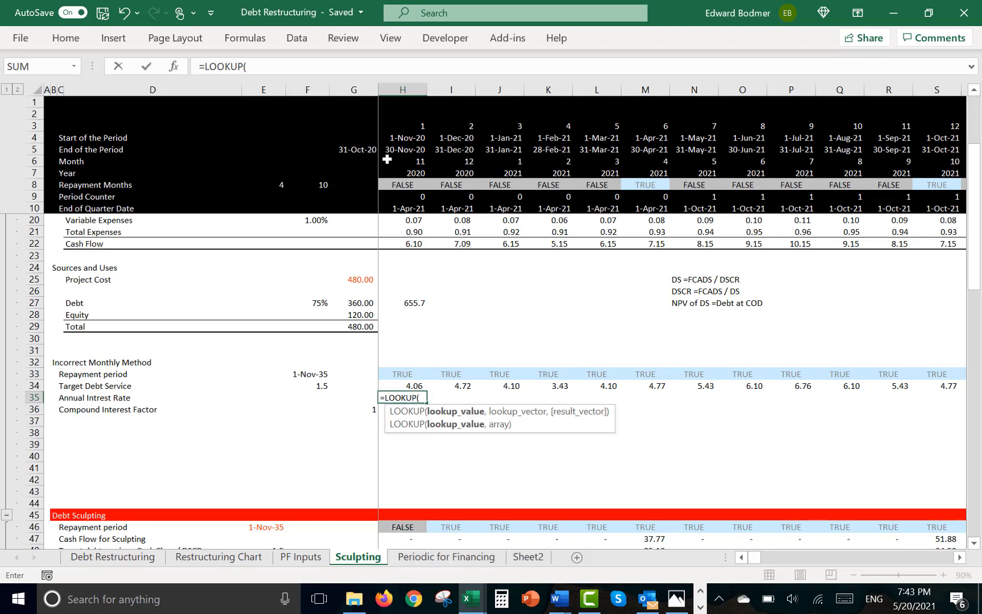
{"action": "left_click", "coordinate": [407, 139]}
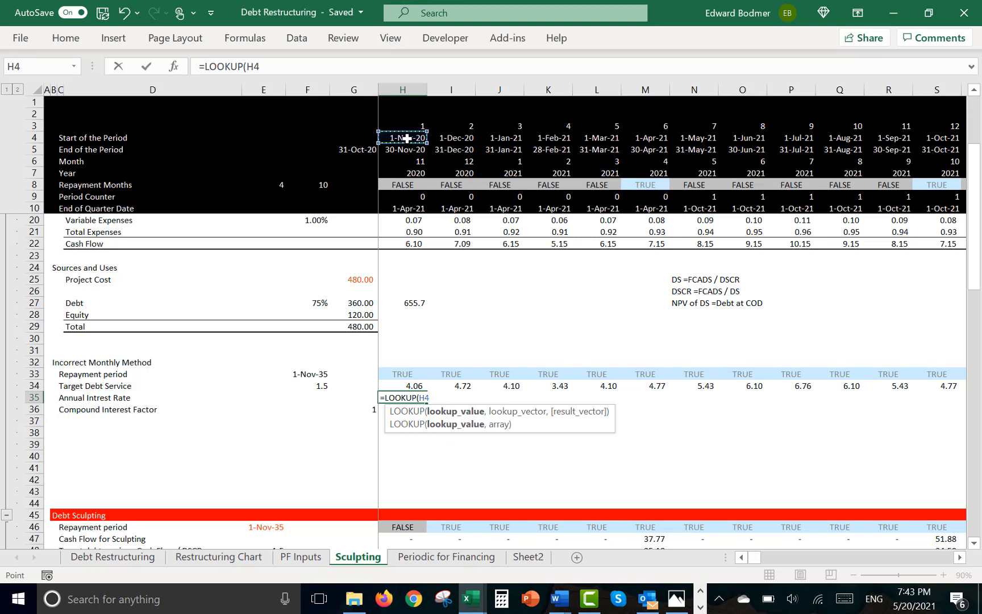
{"action": "type", "text": ","}
{"action": "key", "text": "ctrl+Page_Up"}
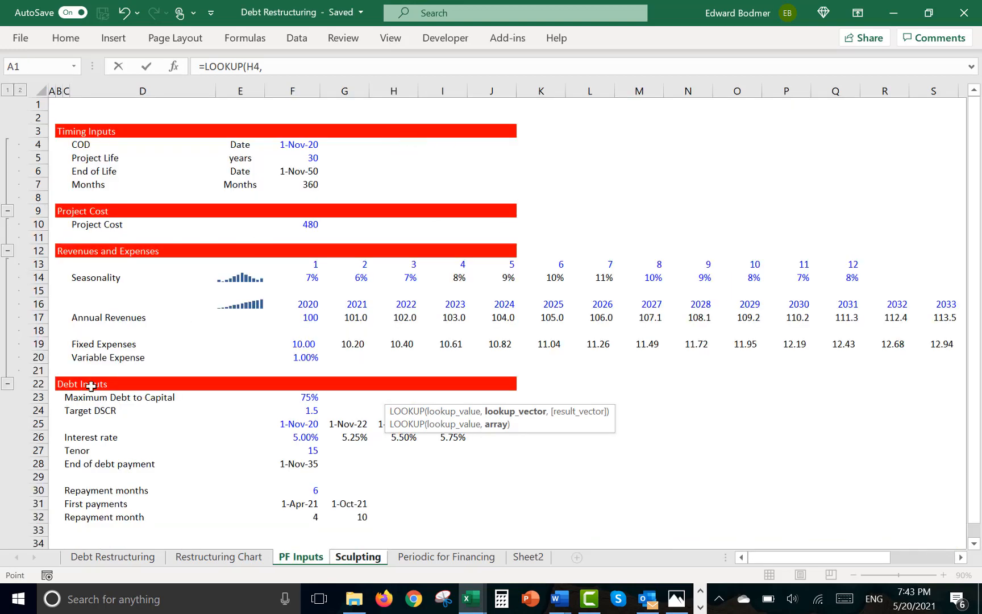
{"action": "left_click", "coordinate": [37, 434]}
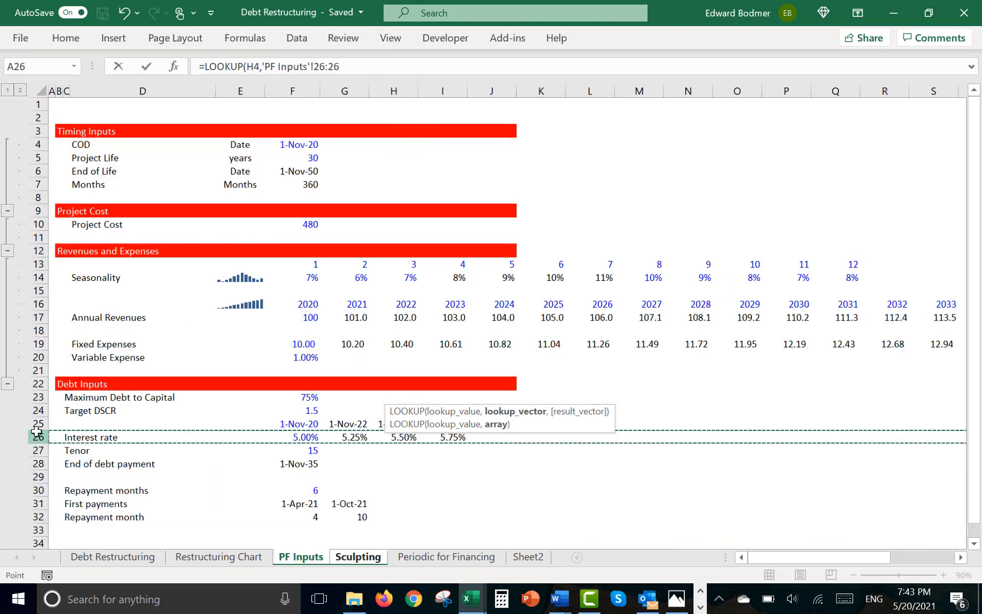
{"action": "left_click", "coordinate": [37, 425]}
{"action": "type", "text": ","}
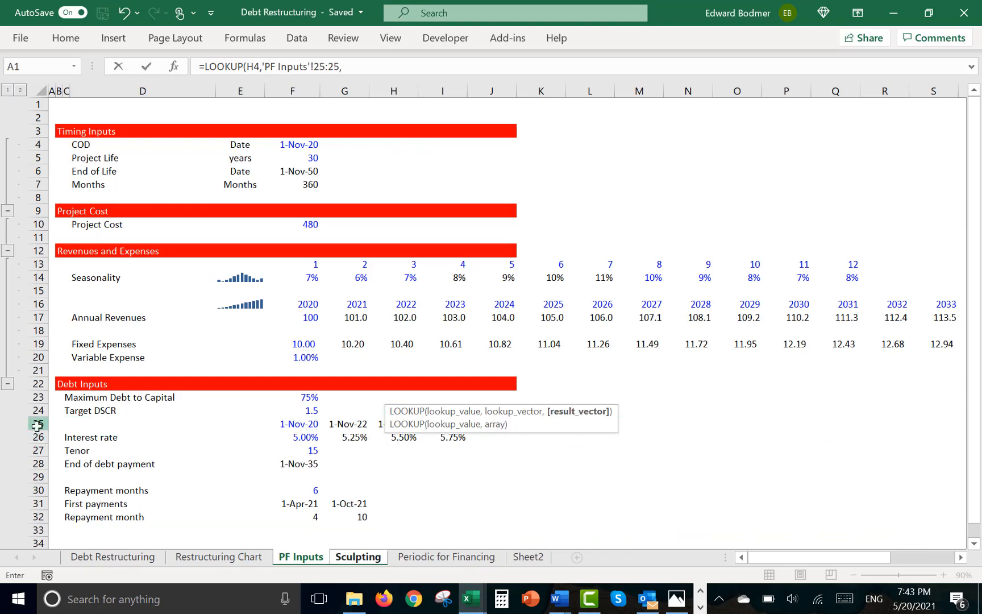
{"action": "left_click", "coordinate": [37, 439]}
{"action": "key", "text": "ctrl+Return"}
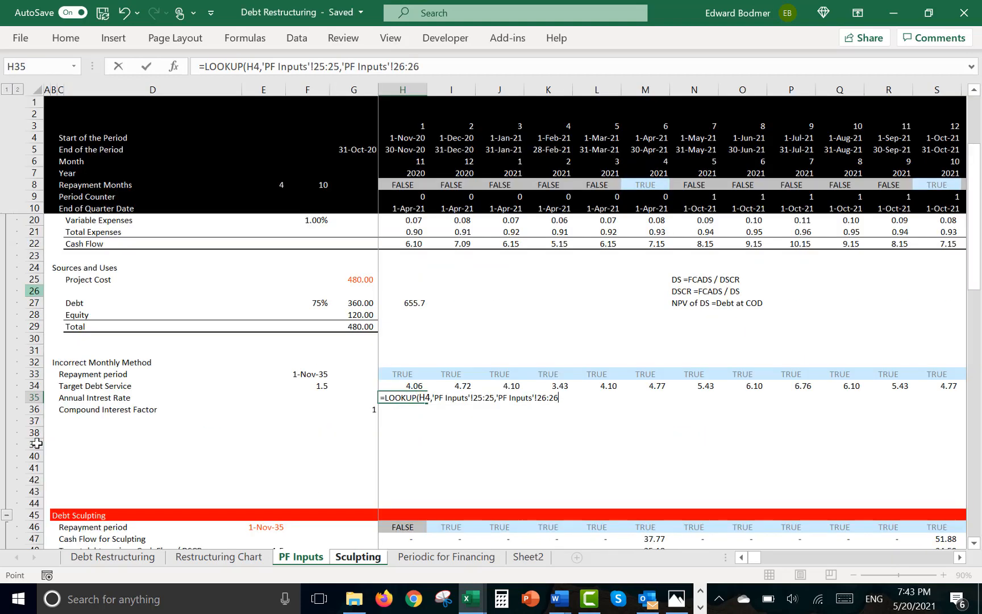
Format H35 as a percentage with two decimals and fill its lookup formula across all the monthly columns
{"action": "key", "text": "ctrl+shift+5"}
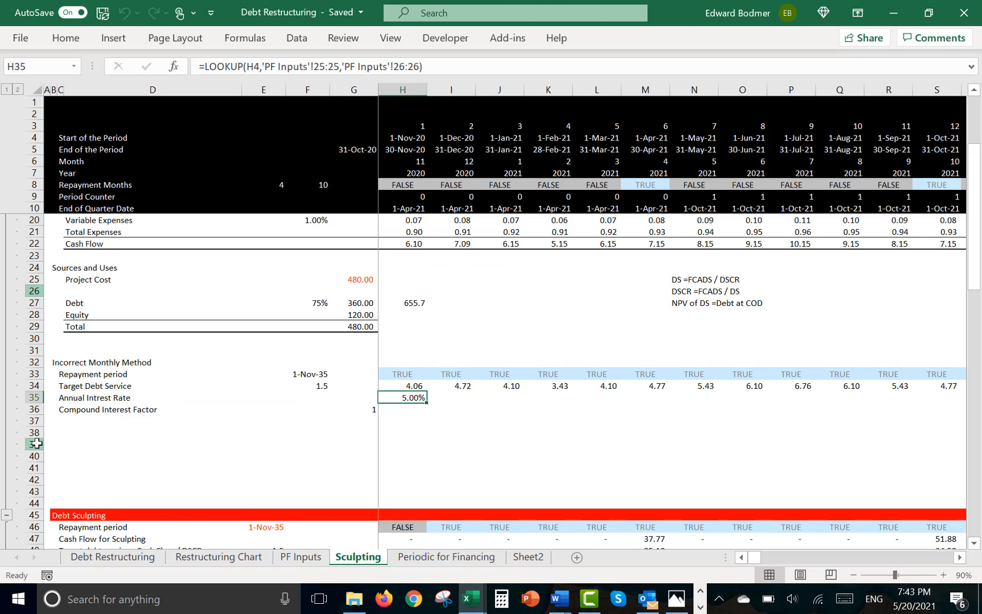
{"action": "key", "text": "ctrl+shift+Right"}
{"action": "key", "text": "ctrl+r"}
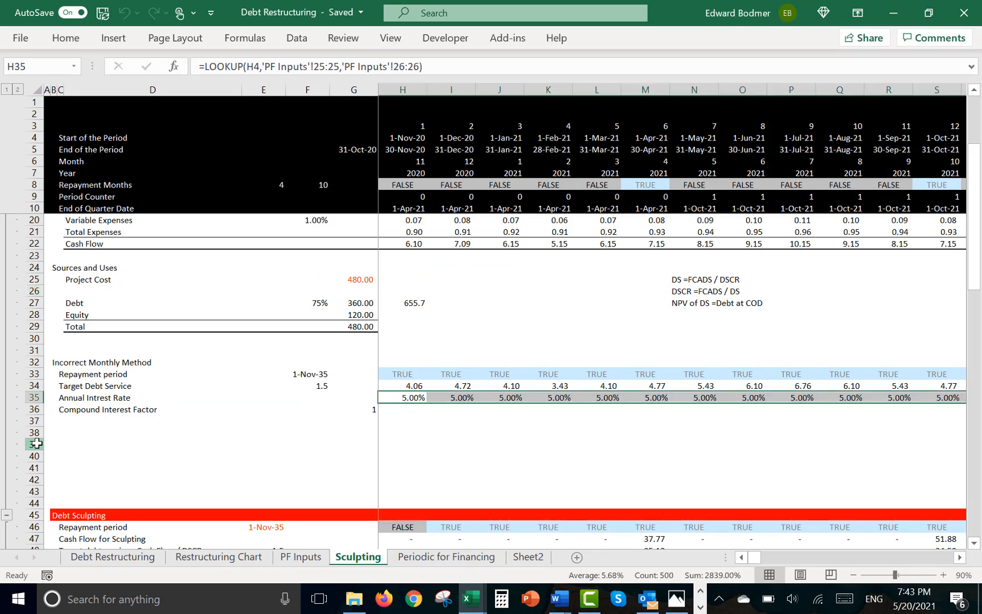
Examine the annual interest rate row across the 2021 to 2024 months to check the date-based rate steps
{"action": "key", "text": "Right"}
{"action": "key", "text": "Right"}
{"action": "key", "text": "Right"}
{"action": "key", "text": "Right"}
{"action": "key", "text": "Right"}
{"action": "key", "text": "Right"}
{"action": "key", "text": "Right"}
{"action": "key", "text": "Right"}
{"action": "key", "text": "Right"}
{"action": "key", "text": "Right"}
{"action": "key", "text": "Right"}
{"action": "key", "text": "Right"}
{"action": "key", "text": "Right"}
{"action": "key", "text": "Right"}
{"action": "key", "text": "Right"}
{"action": "key", "text": "Right"}
{"action": "key", "text": "Right"}
{"action": "key", "text": "Right"}
{"action": "key", "text": "Right"}
{"action": "key", "text": "Right"}
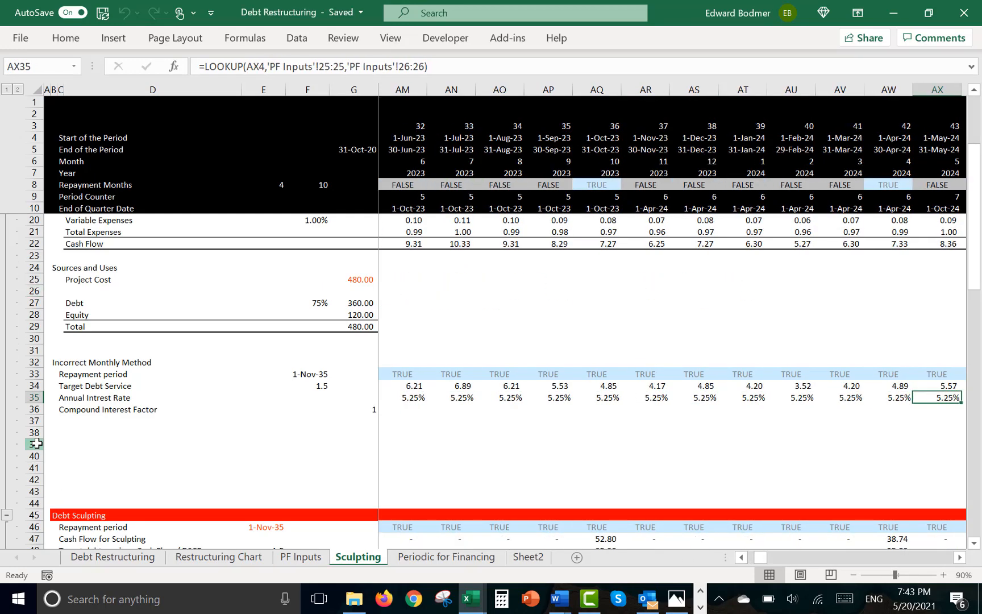
{"action": "key", "text": "Left"}
{"action": "key", "text": "Left"}
{"action": "key", "text": "Left"}
{"action": "key", "text": "Left"}
{"action": "key", "text": "Left"}
{"action": "key", "text": "Left"}
{"action": "key", "text": "Left"}
{"action": "key", "text": "Left"}
{"action": "key", "text": "Left"}
{"action": "key", "text": "Left"}
{"action": "key", "text": "Left"}
{"action": "key", "text": "Left"}
{"action": "key", "text": "Left"}
{"action": "key", "text": "Left"}
{"action": "key", "text": "Left"}
{"action": "key", "text": "Left"}
{"action": "key", "text": "Left"}
{"action": "key", "text": "Left"}
{"action": "key", "text": "Left"}
{"action": "key", "text": "Left"}
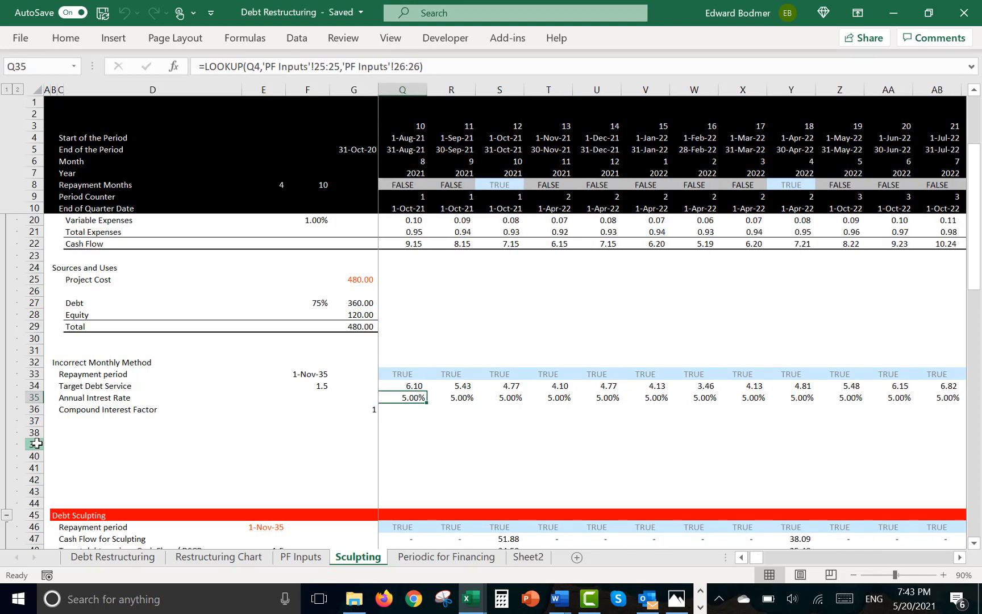
{"action": "key", "text": "Left"}
{"action": "key", "text": "Left"}
{"action": "key", "text": "Left"}
{"action": "key", "text": "Left"}
{"action": "key", "text": "Left"}
{"action": "key", "text": "Left"}
{"action": "key", "text": "Left"}
{"action": "key", "text": "Left"}
{"action": "key", "text": "Left"}
{"action": "key", "text": "Left"}
{"action": "key", "text": "Left"}
{"action": "key", "text": "Left"}
{"action": "key", "text": "Left"}
{"action": "key", "text": "Left"}
{"action": "key", "text": "Left"}
{"action": "key", "text": "Left"}
Select the entire Compound Interest Factor row, row 36
{"action": "key", "text": "Down"}
{"action": "key", "text": "shift+space"}
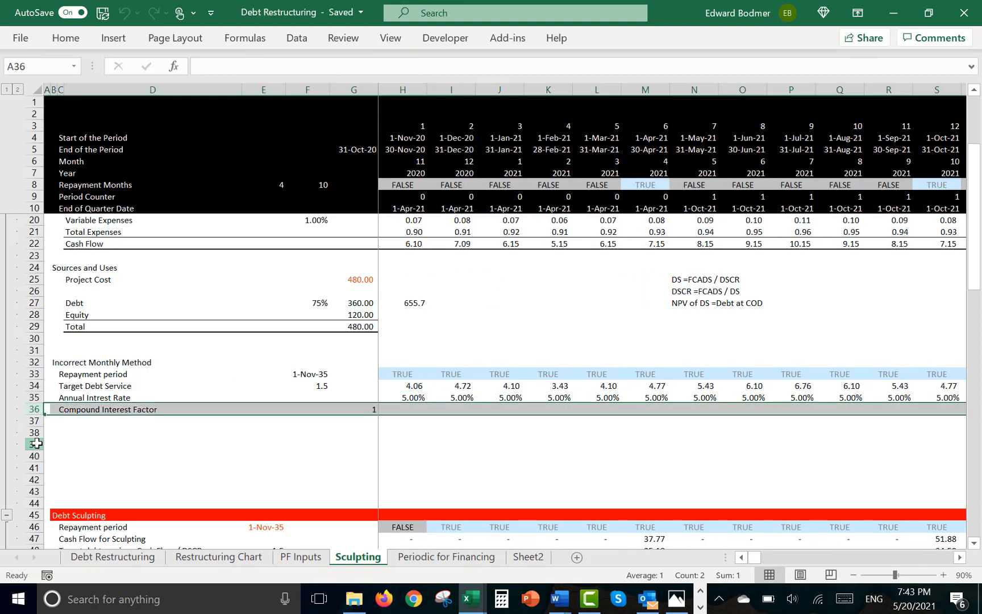
Insert a row above the Compound Interest Factor row and label it "Monthly Interest Rate" in C36
{"action": "key", "text": "ctrl+shift+plus"}
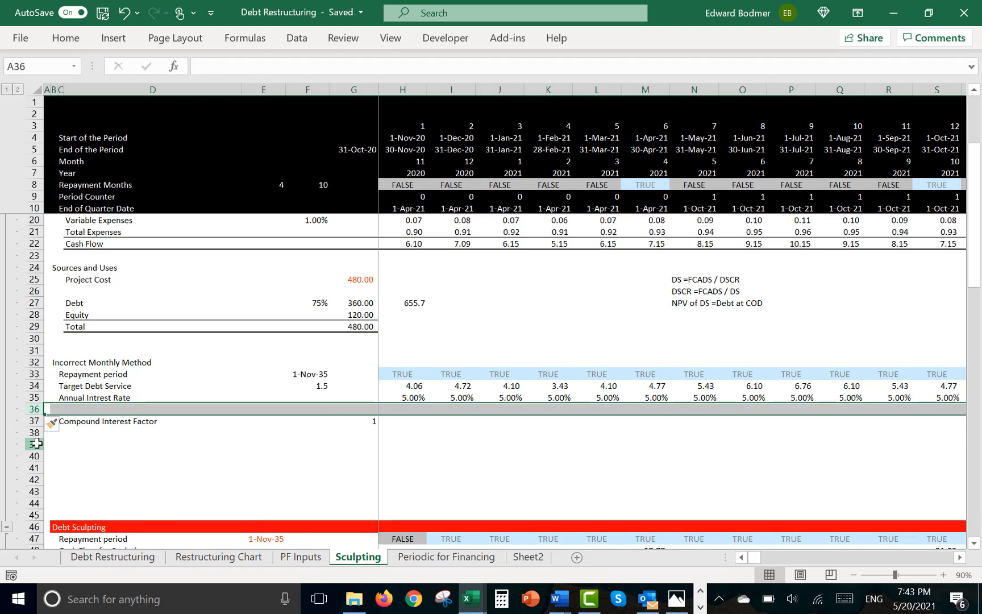
{"action": "key", "text": "Right"}
{"action": "key", "text": "Right"}
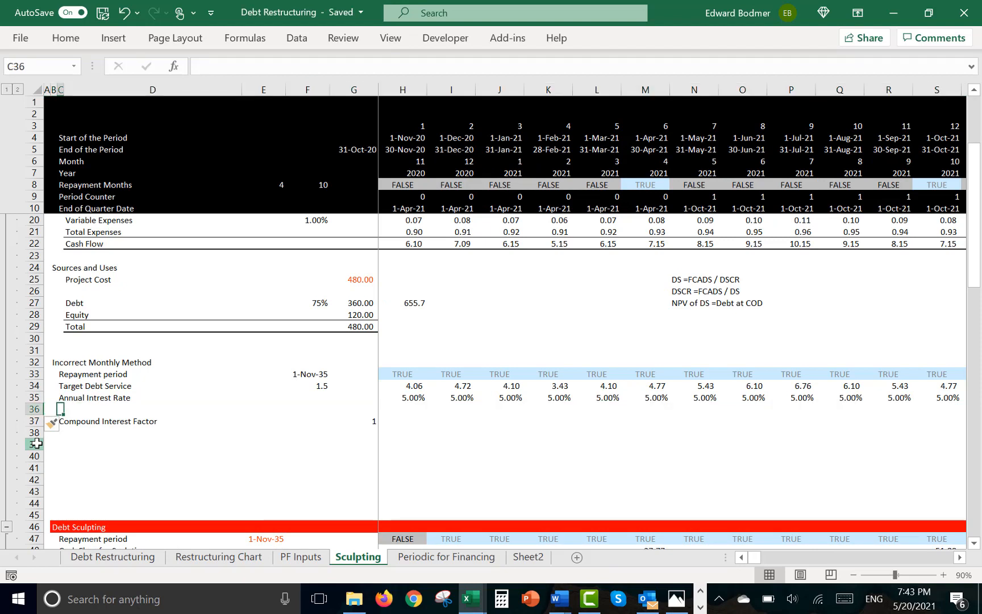
{"action": "type", "text": "Monthly"}
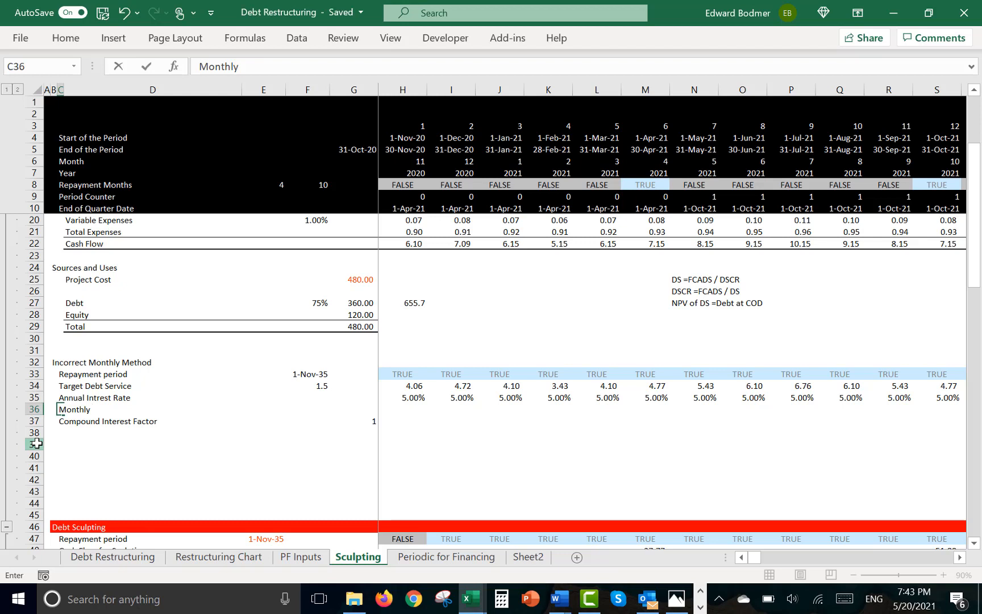
{"action": "type", "text": "nterest Rate"}
{"action": "key", "text": "Return"}
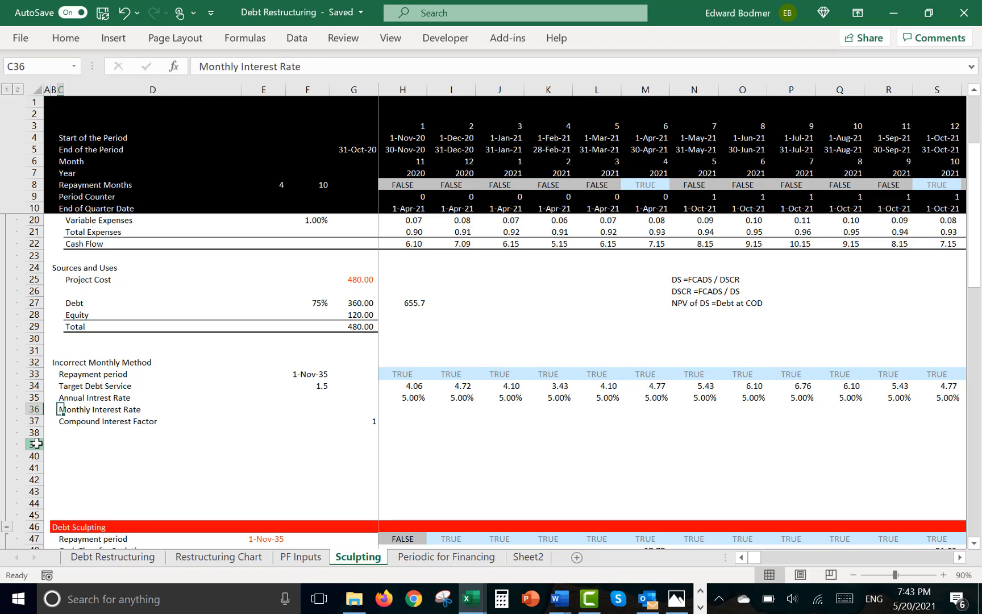
{"action": "key", "text": "Right"}
{"action": "key", "text": "Right"}
{"action": "key", "text": "Right"}
{"action": "key", "text": "Right"}
{"action": "key", "text": "Right"}
{"action": "left_click", "coordinate": [37, 444]}
{"action": "type", "text": "="}
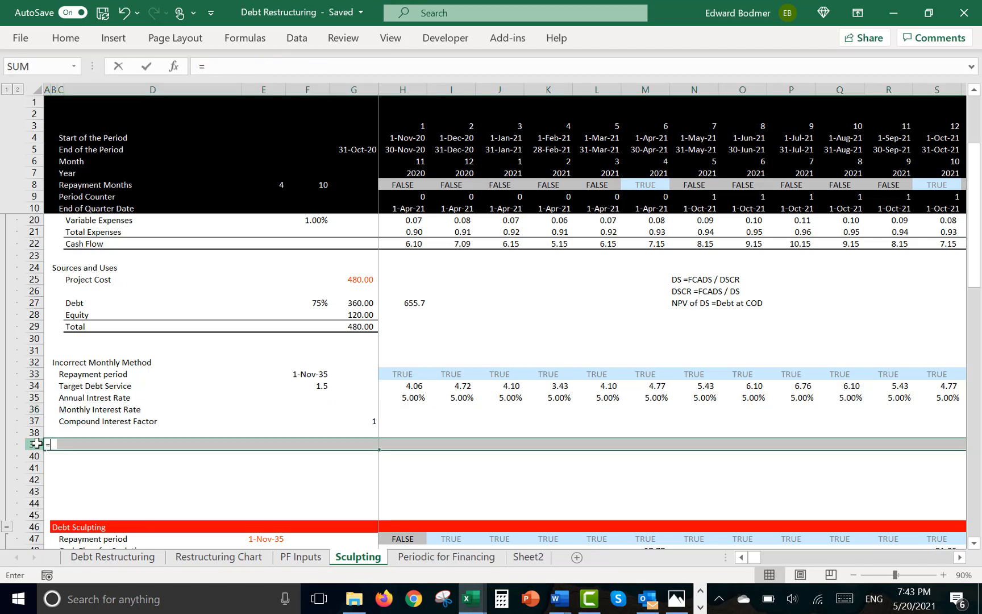
{"action": "key", "text": "Escape"}
Calculate the monthly interest rate in H36 with =H35/12 and fill the formula across all monthly periods
{"action": "key", "text": "Up"}
{"action": "key", "text": "Up"}
{"action": "key", "text": "Up"}
{"action": "key", "text": "Up"}
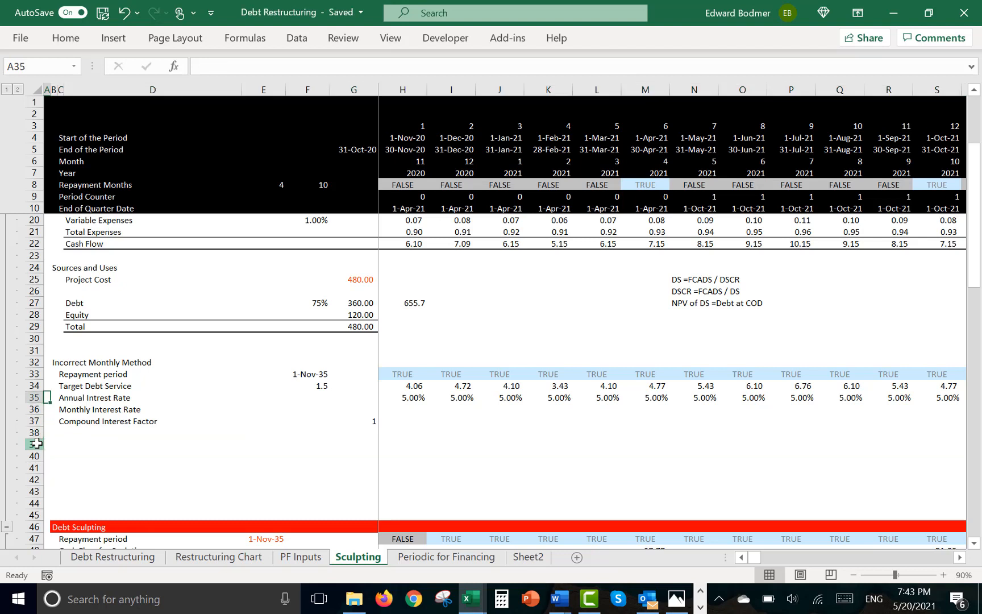
{"action": "key", "text": "Down"}
{"action": "key", "text": "Right"}
{"action": "key", "text": "Right"}
{"action": "key", "text": "Right"}
{"action": "key", "text": "Right"}
{"action": "key", "text": "Right"}
{"action": "key", "text": "Right"}
{"action": "key", "text": "Right"}
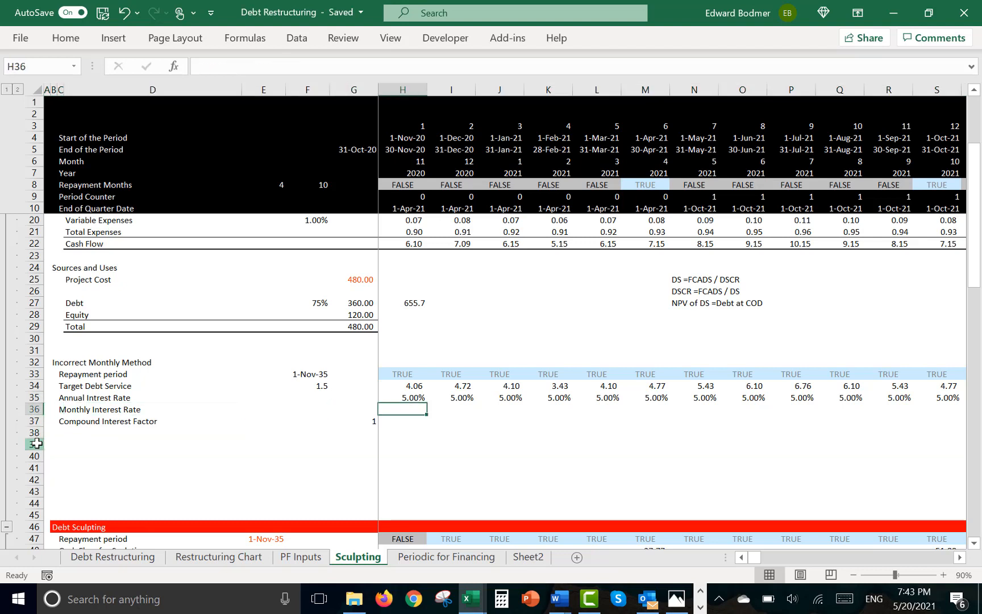
{"action": "type", "text": "="}
{"action": "key", "text": "Up"}
{"action": "type", "text": "/"}
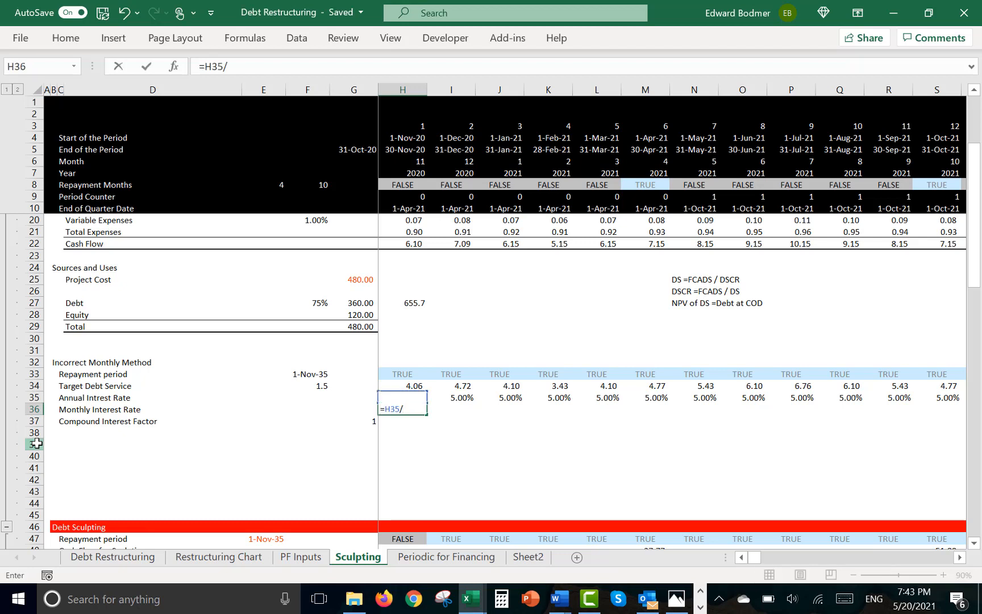
{"action": "type", "text": "12"}
{"action": "key", "text": "ctrl+Return"}
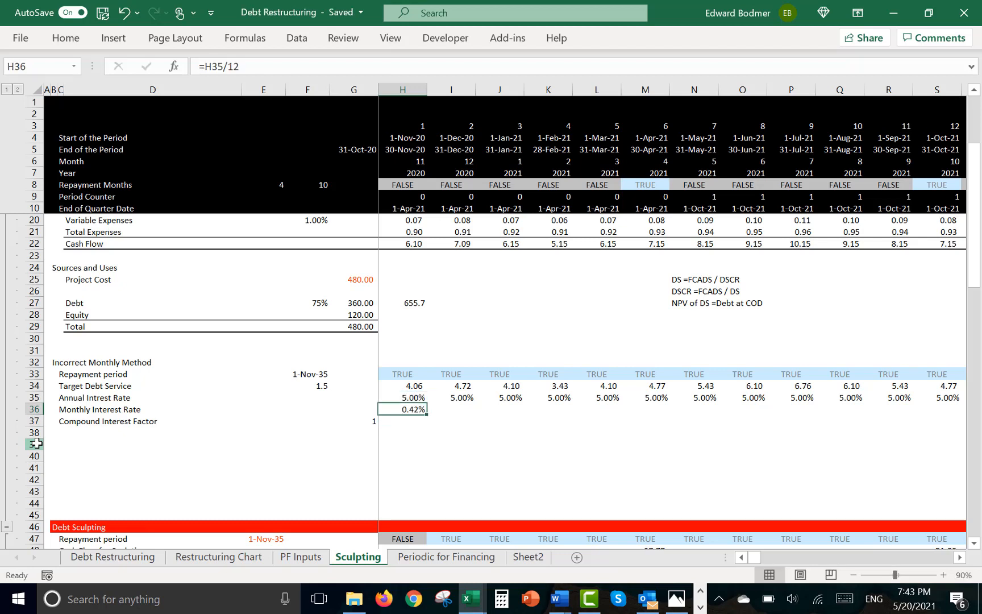
{"action": "key", "text": "ctrl+shift+r"}
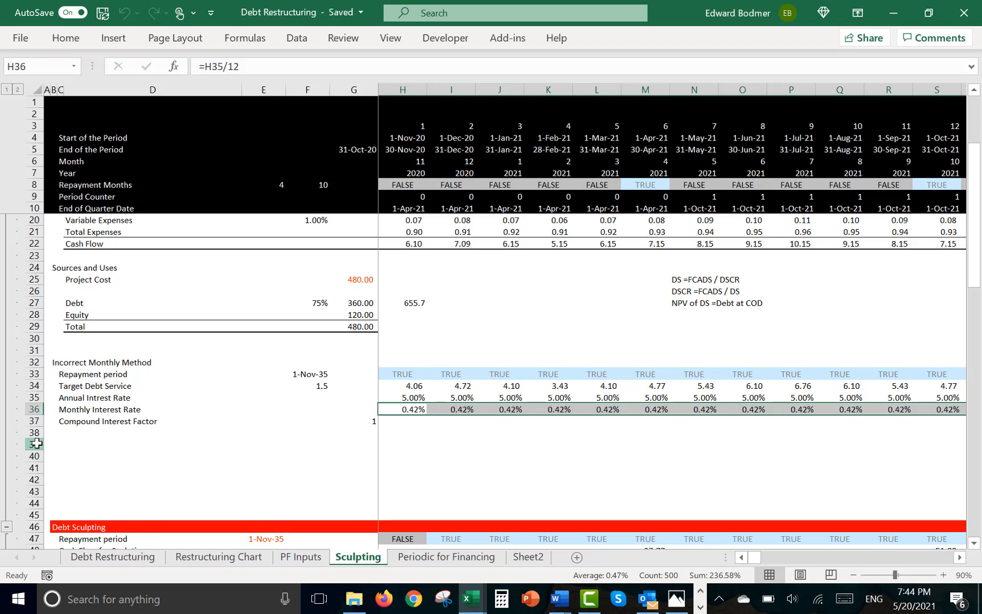
{"action": "key", "text": "Down"}
{"action": "key", "text": "Left"}
{"action": "key", "text": "Left"}
{"action": "key", "text": "Left"}
{"action": "key", "text": "Left"}
{"action": "key", "text": "Up"}
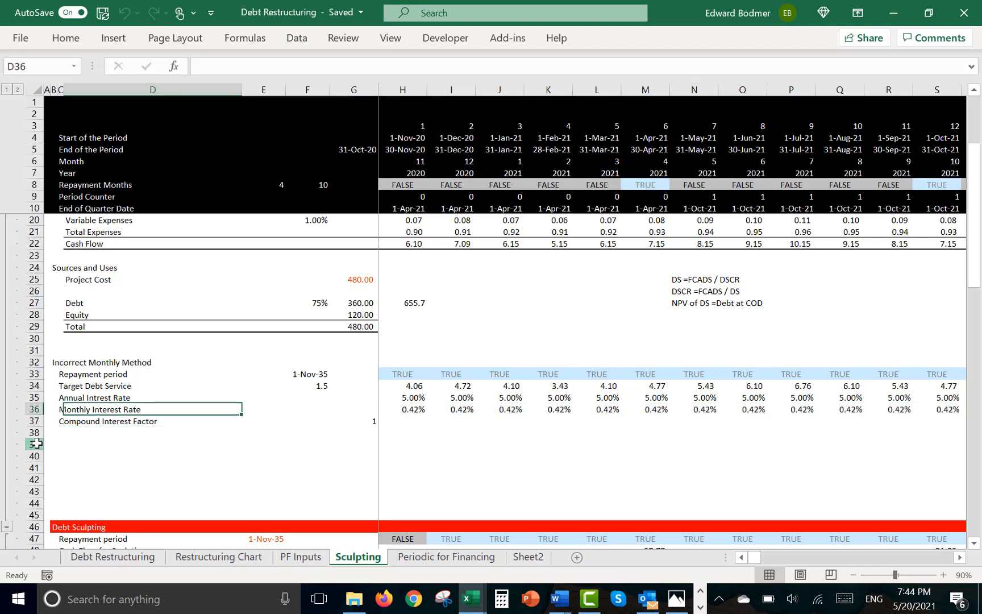
{"action": "key", "text": "Right"}
{"action": "key", "text": "Right"}
{"action": "key", "text": "Right"}
{"action": "key", "text": "Right"}
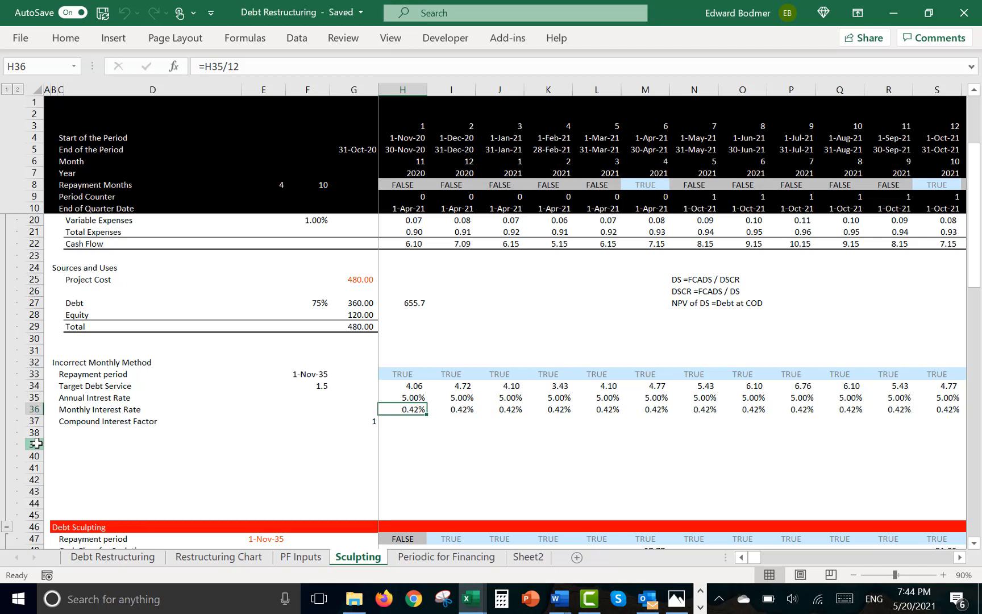
Calculate the compound interest factor in H37 with =G37*(1+H36) and fill the formula across all monthly periods
{"action": "key", "text": "Down"}
{"action": "type", "text": "="}
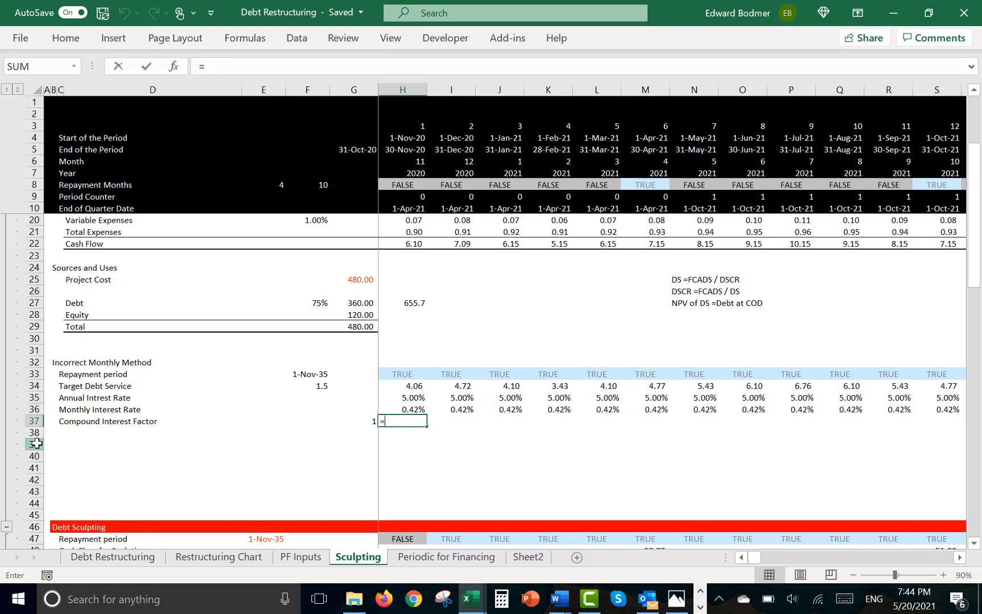
{"action": "key", "text": "Left"}
{"action": "type", "text": "*(1"}
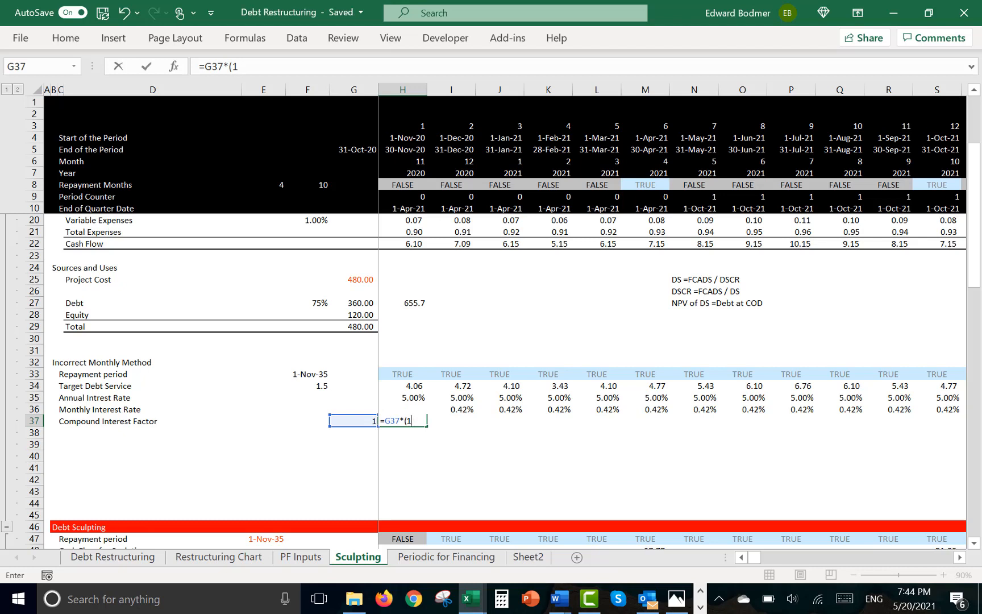
{"action": "type", "text": "+"}
{"action": "key", "text": "Up"}
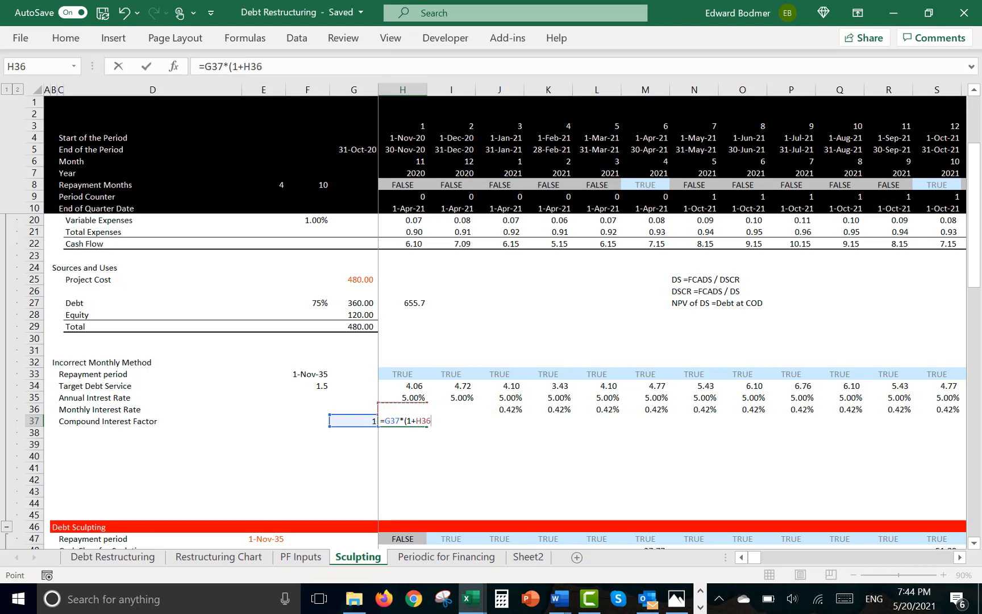
{"action": "key", "text": "Return"}
{"action": "key", "text": "Return"}
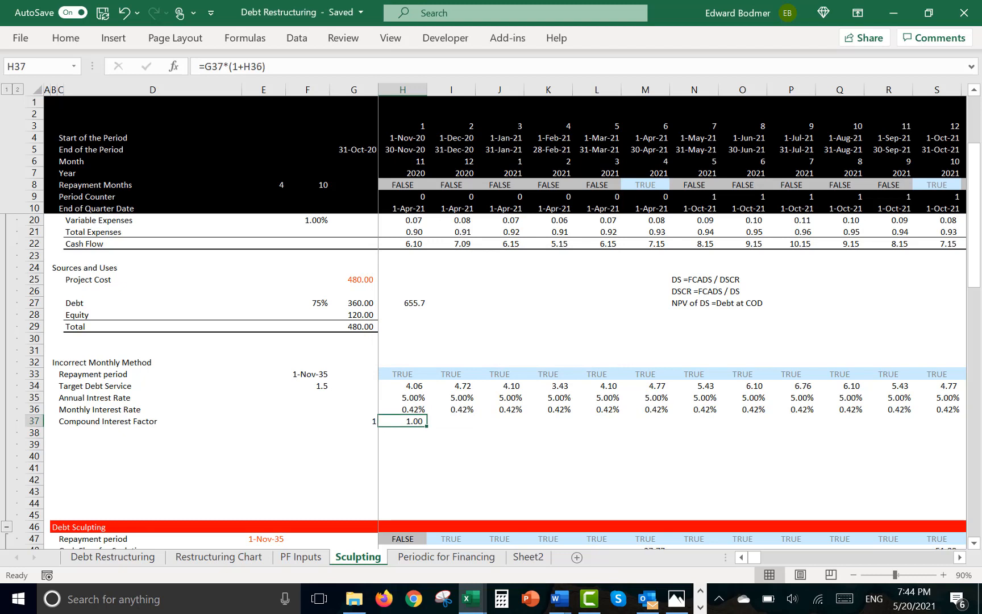
{"action": "key", "text": "ctrl+shift+Right"}
{"action": "key", "text": "ctrl+r"}
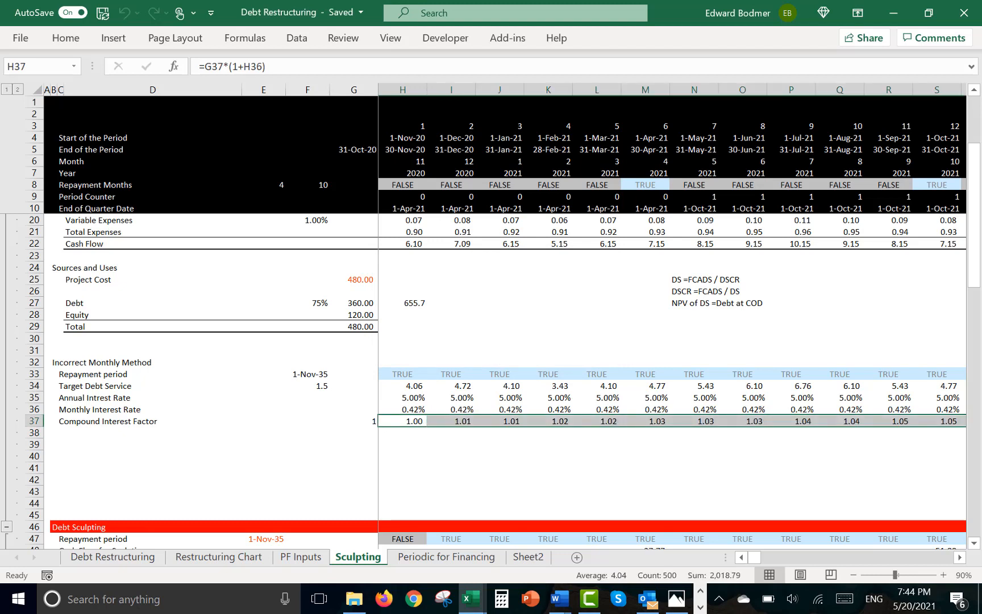
Examine how the compound interest factor develops along row 37 over the monthly periods
{"action": "key", "text": "Down"}
{"action": "key", "text": "Left"}
{"action": "key", "text": "Left"}
{"action": "key", "text": "Left"}
{"action": "key", "text": "Left"}
{"action": "key", "text": "Left"}
{"action": "key", "text": "Left"}
{"action": "key", "text": "Left"}
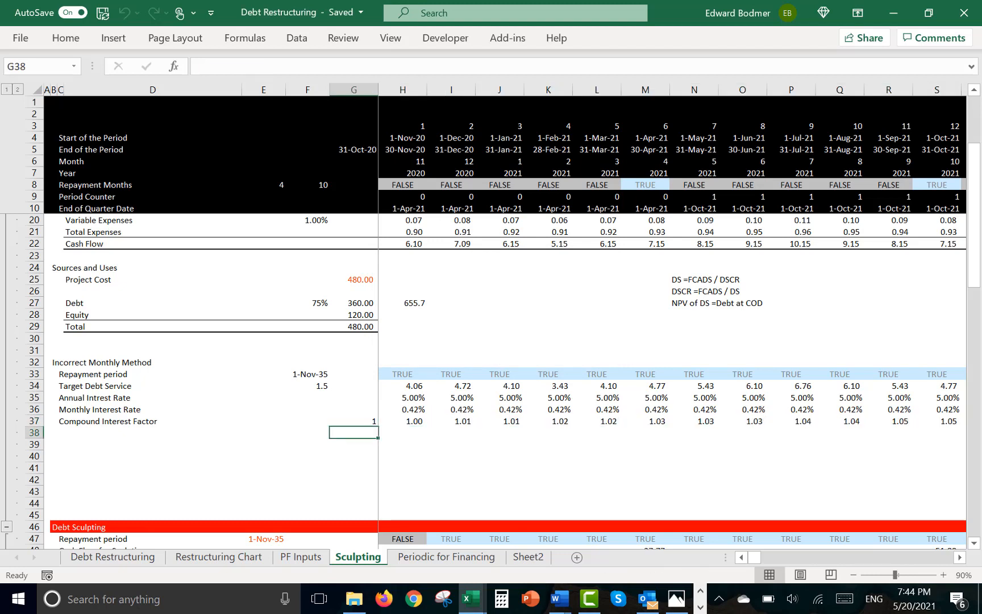
{"action": "key", "text": "Up"}
{"action": "key", "text": "Right"}
{"action": "key", "text": "Right"}
{"action": "key", "text": "Right"}
{"action": "key", "text": "Right"}
{"action": "key", "text": "Right"}
{"action": "key", "text": "Right"}
{"action": "key", "text": "Right"}
{"action": "key", "text": "Right"}
{"action": "key", "text": "Right"}
{"action": "key", "text": "Right"}
{"action": "key", "text": "Right"}
{"action": "key", "text": "Right"}
{"action": "key", "text": "Right"}
{"action": "key", "text": "Right"}
{"action": "key", "text": "Right"}
{"action": "key", "text": "Right"}
{"action": "key", "text": "Right"}
{"action": "key", "text": "Right"}
{"action": "key", "text": "Right"}
{"action": "key", "text": "Right"}
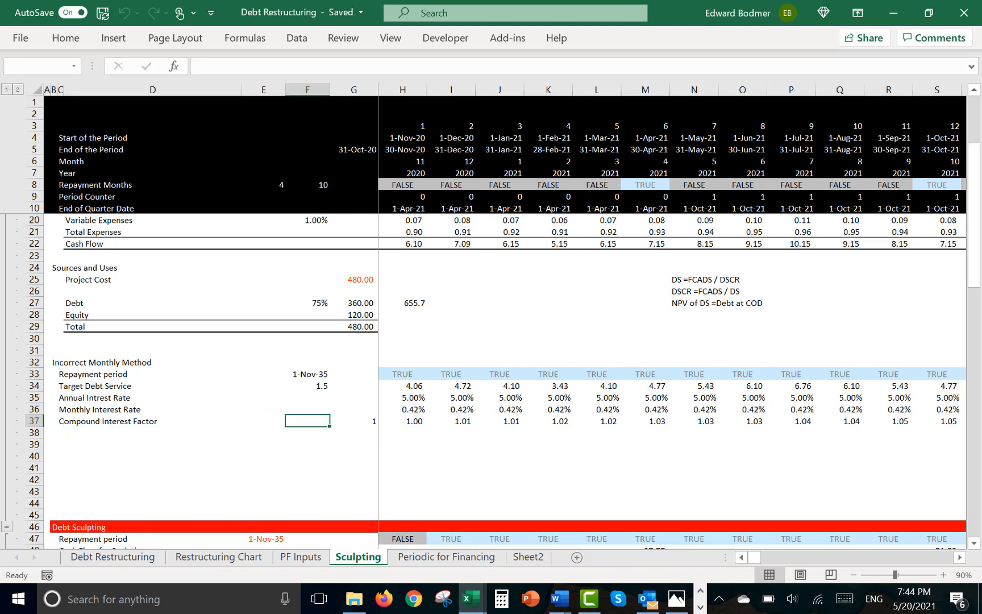
{"action": "key", "text": "Left"}
{"action": "key", "text": "Left"}
{"action": "key", "text": "Left"}
{"action": "key", "text": "Left"}
{"action": "key", "text": "Left"}
{"action": "key", "text": "Left"}
{"action": "key", "text": "Left"}
{"action": "key", "text": "Left"}
{"action": "key", "text": "Left"}
{"action": "key", "text": "Left"}
{"action": "key", "text": "Left"}
{"action": "key", "text": "Left"}
{"action": "key", "text": "Left"}
{"action": "key", "text": "Left"}
{"action": "key", "text": "Left"}
{"action": "key", "text": "Left"}
{"action": "key", "text": "Left"}
{"action": "key", "text": "Left"}
{"action": "key", "text": "Left"}
{"action": "key", "text": "Left"}
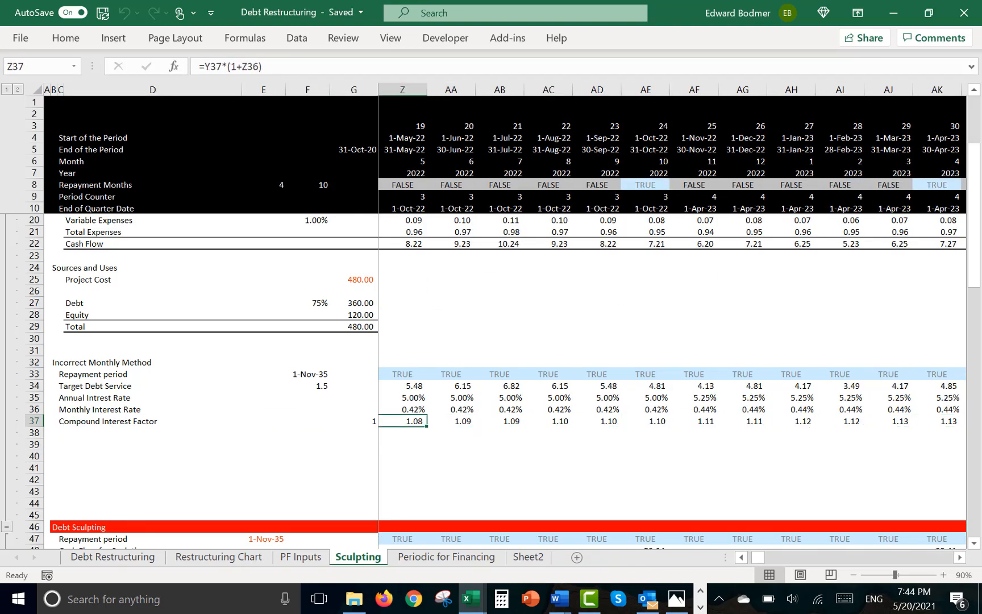
{"action": "key", "text": "Right"}
{"action": "key", "text": "Right"}
{"action": "key", "text": "Right"}
{"action": "key", "text": "Right"}
{"action": "key", "text": "Right"}
{"action": "key", "text": "Right"}
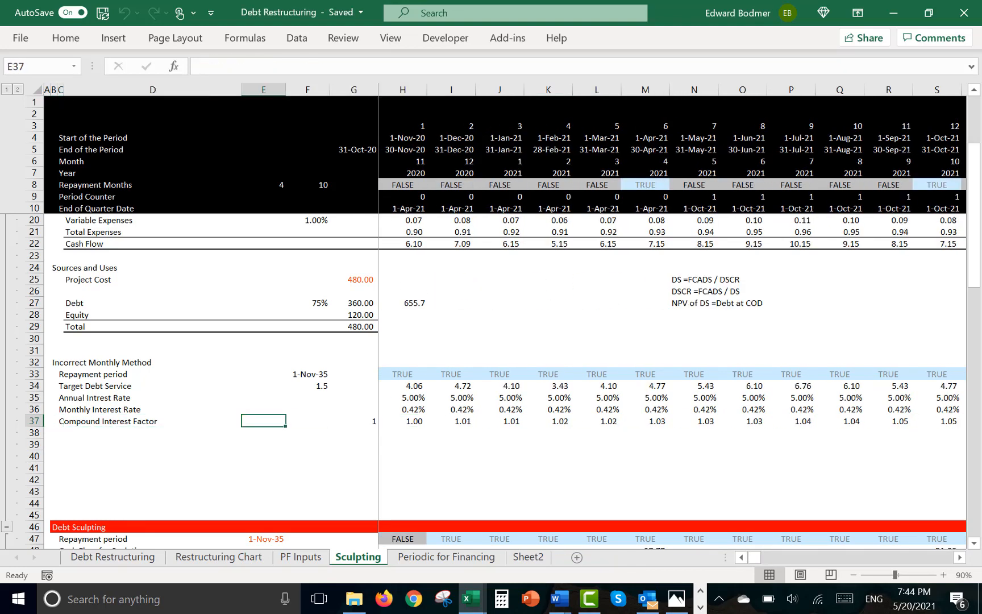
{"action": "key", "text": "Right"}
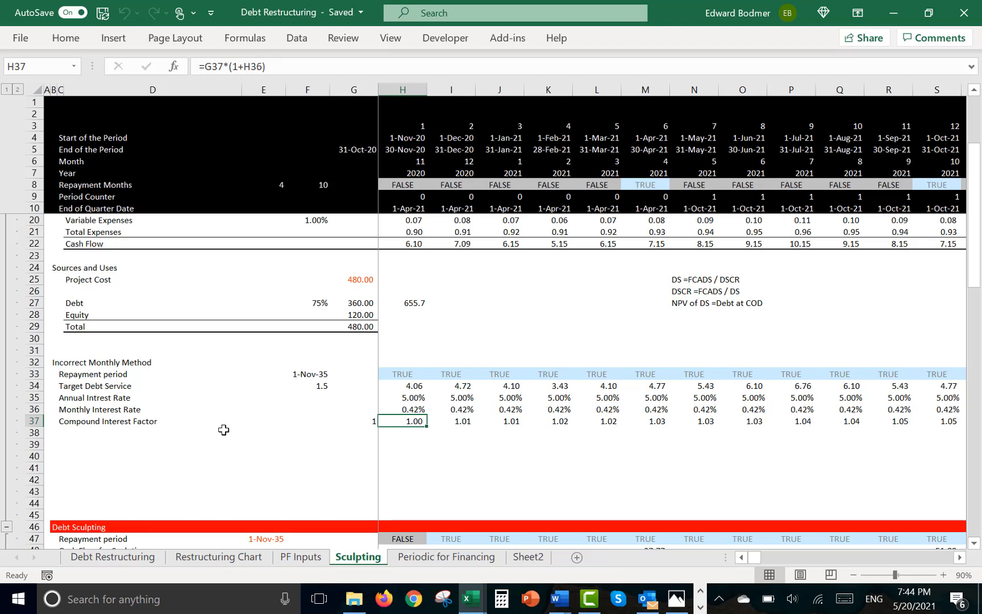
Label the row below the Compound Interest Factor "NPV" in C38
{"action": "key", "text": "Down"}
{"action": "key", "text": "Left"}
{"action": "key", "text": "Left"}
{"action": "key", "text": "Left"}
{"action": "key", "text": "Left"}
{"action": "key", "text": "Left"}
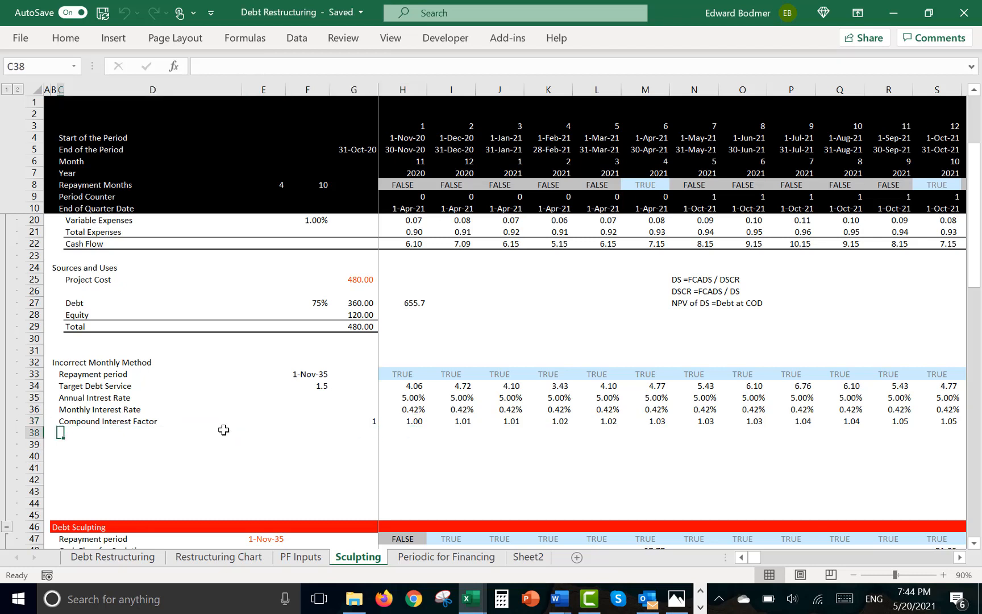
{"action": "type", "text": "NPV"}
{"action": "key", "text": "Return"}
Calculate the NPV of the target debt service in F38 with =SUMPRODUCT(H34:SM34/H37:SM37)
{"action": "key", "text": "Up"}
{"action": "key", "text": "Right"}
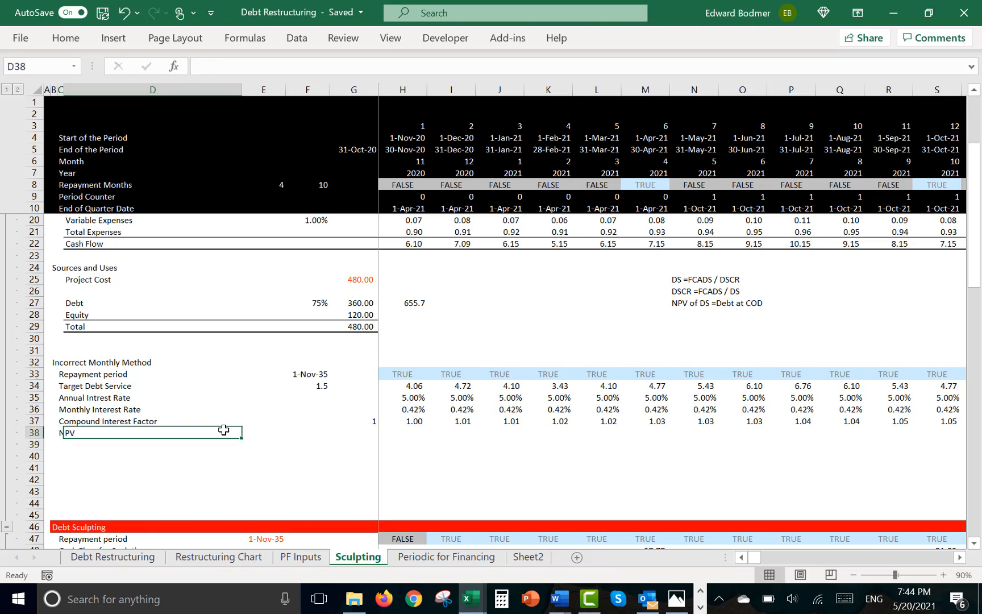
{"action": "key", "text": "Right"}
{"action": "key", "text": "Right"}
{"action": "type", "text": "=s"}
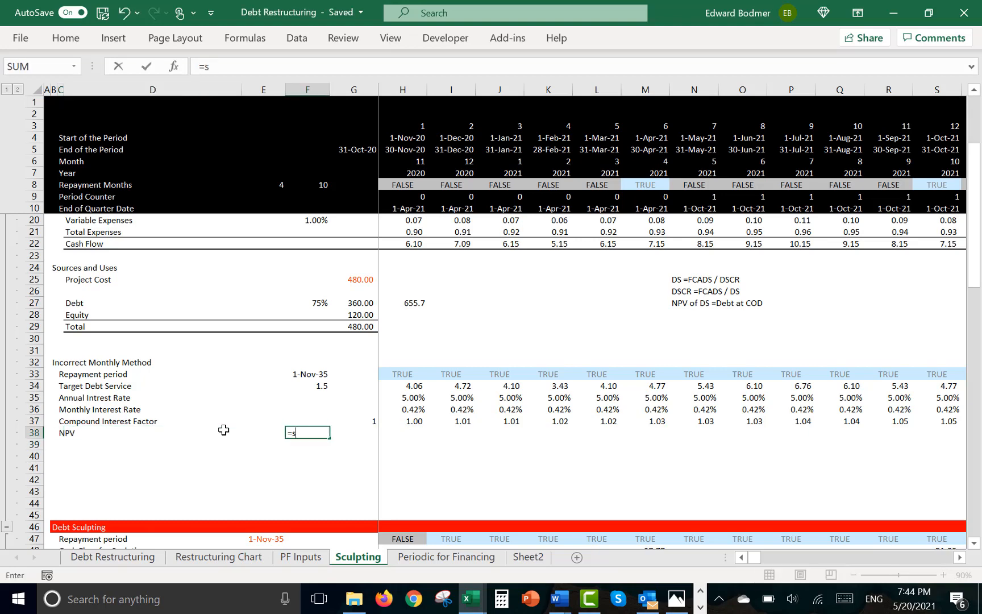
{"action": "type", "text": "um"}
{"action": "key", "text": "Down"}
{"action": "key", "text": "Down"}
{"action": "key", "text": "Down"}
{"action": "key", "text": "Tab"}
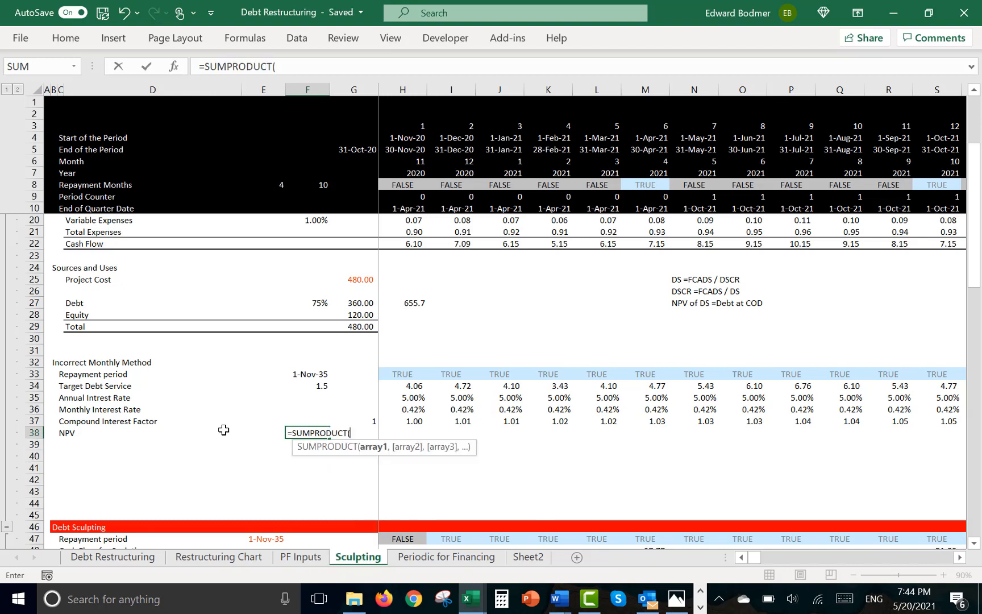
{"action": "key", "text": "Up"}
{"action": "key", "text": "Up"}
{"action": "key", "text": "Right"}
{"action": "key", "text": "Right"}
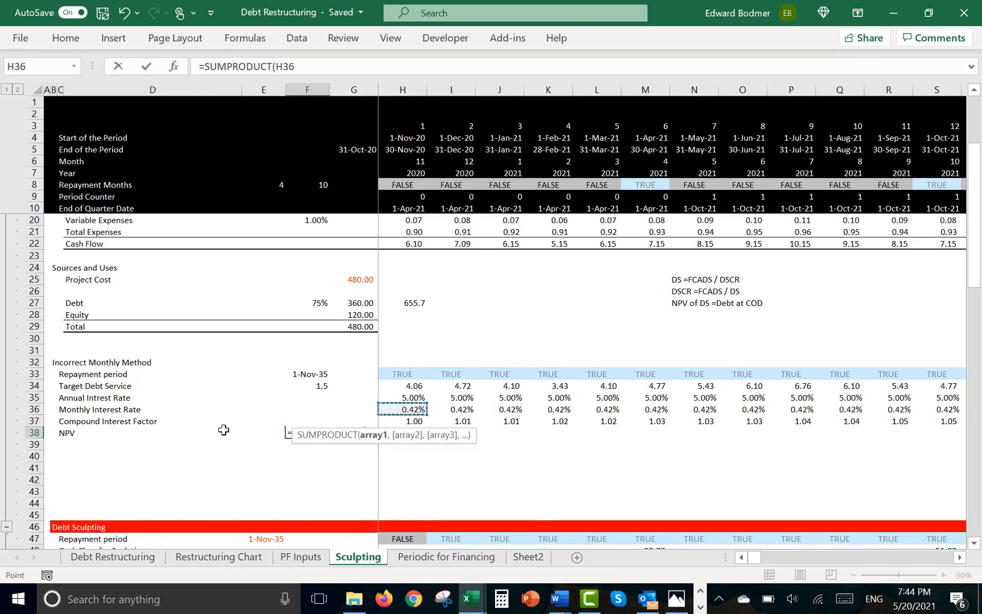
{"action": "key", "text": "Up"}
{"action": "key", "text": "Up"}
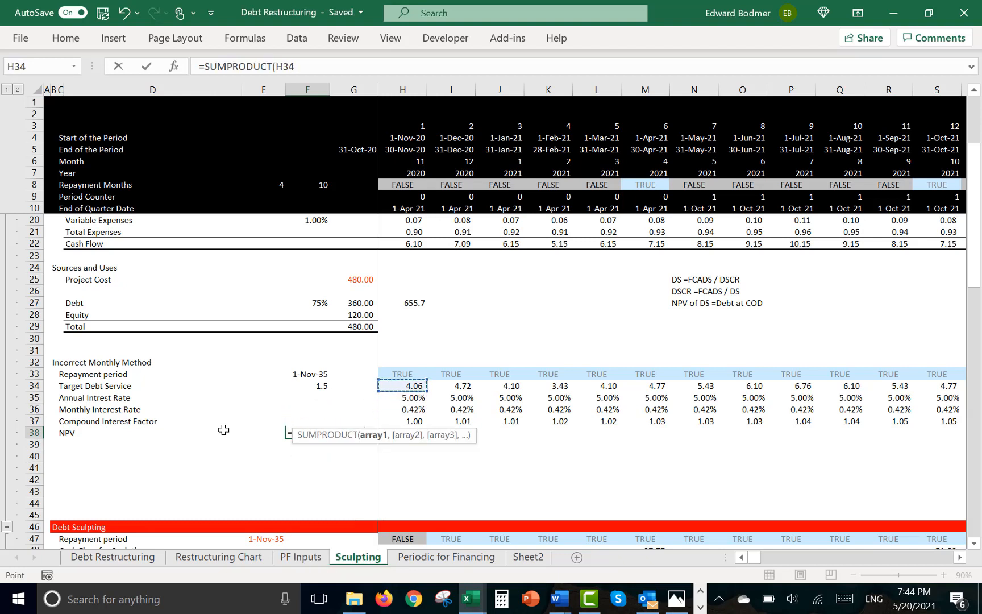
{"action": "key", "text": "ctrl+shift+Right"}
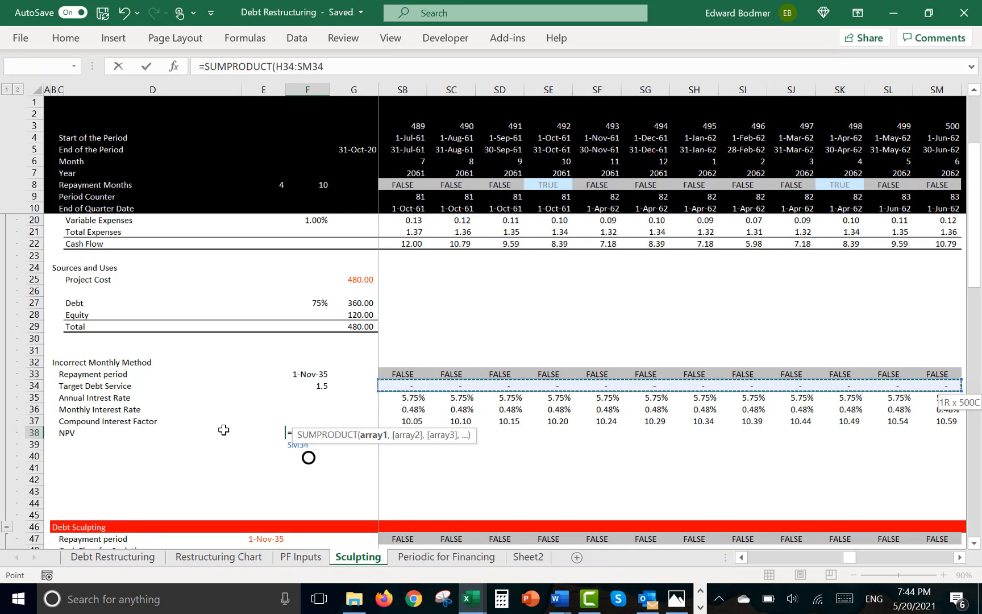
{"action": "type", "text": "/"}
{"action": "key", "text": "Right"}
{"action": "key", "text": "Right"}
{"action": "key", "text": "Right"}
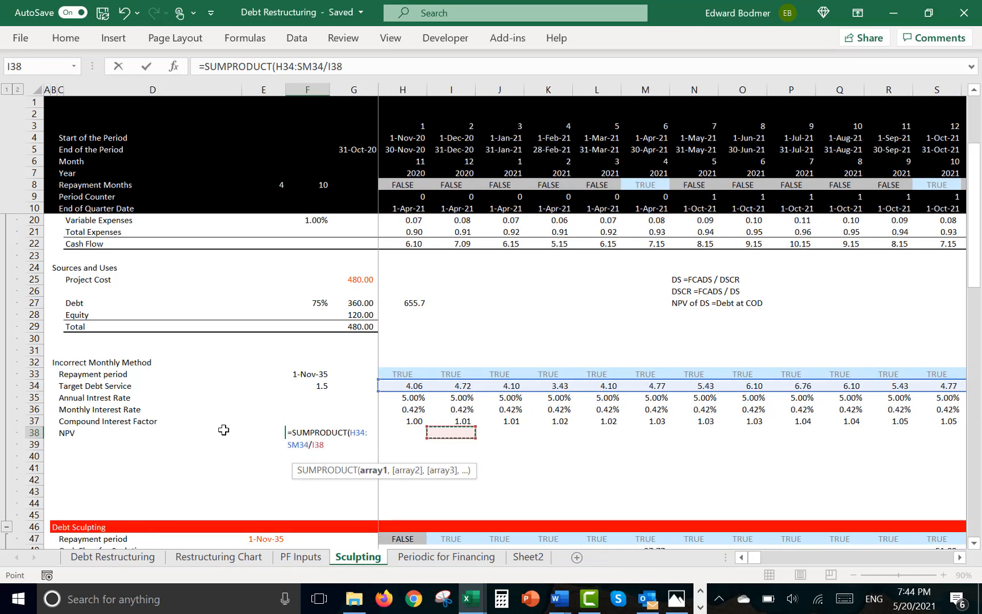
{"action": "key", "text": "Left"}
{"action": "key", "text": "Up"}
{"action": "key", "text": "ctrl+shift+Right"}
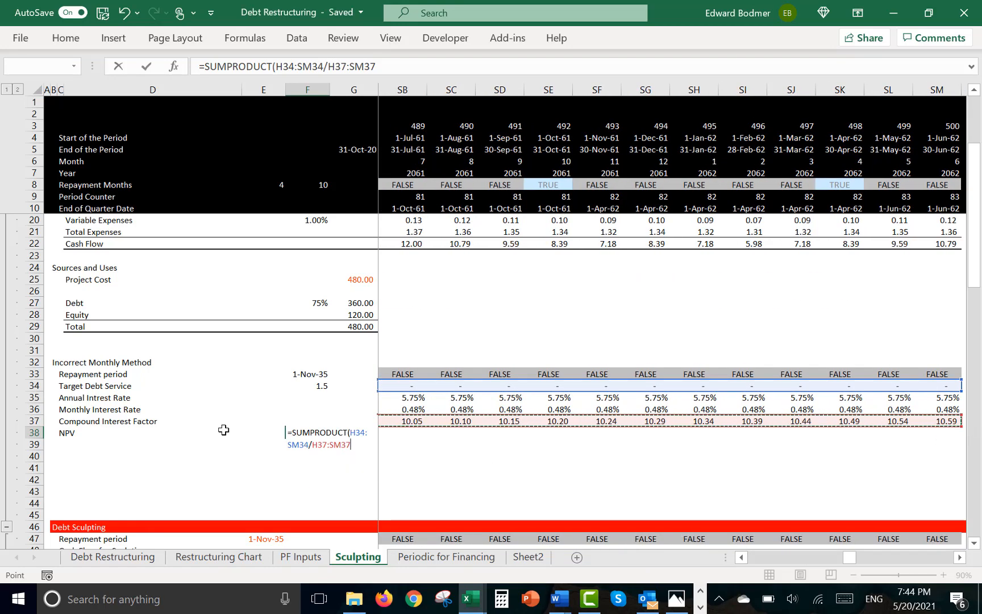
{"action": "key", "text": "ctrl+Return"}
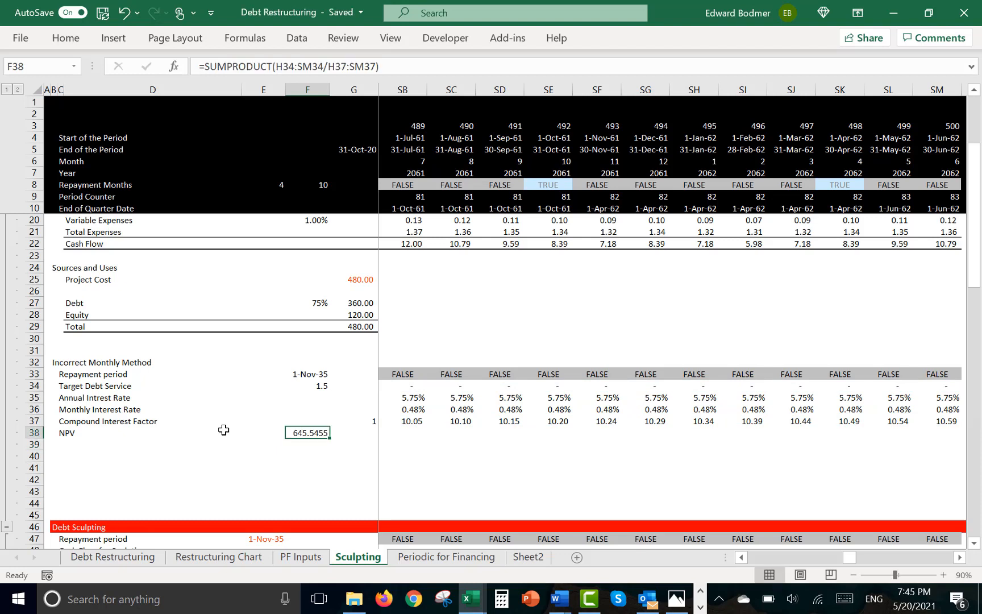
Compare the NPV of the target debt service with the debt and project cost in the Sources and Uses section
{"action": "key", "text": "Down"}
{"action": "key", "text": "Up"}
{"action": "key", "text": "Up"}
{"action": "key", "text": "Up"}
{"action": "key", "text": "Up"}
{"action": "key", "text": "Up"}
{"action": "key", "text": "Up"}
{"action": "key", "text": "Up"}
{"action": "key", "text": "Up"}
{"action": "key", "text": "Up"}
{"action": "key", "text": "Up"}
{"action": "key", "text": "Up"}
{"action": "key", "text": "Up"}
{"action": "key", "text": "Up"}
{"action": "key", "text": "Up"}
{"action": "key", "text": "Up"}
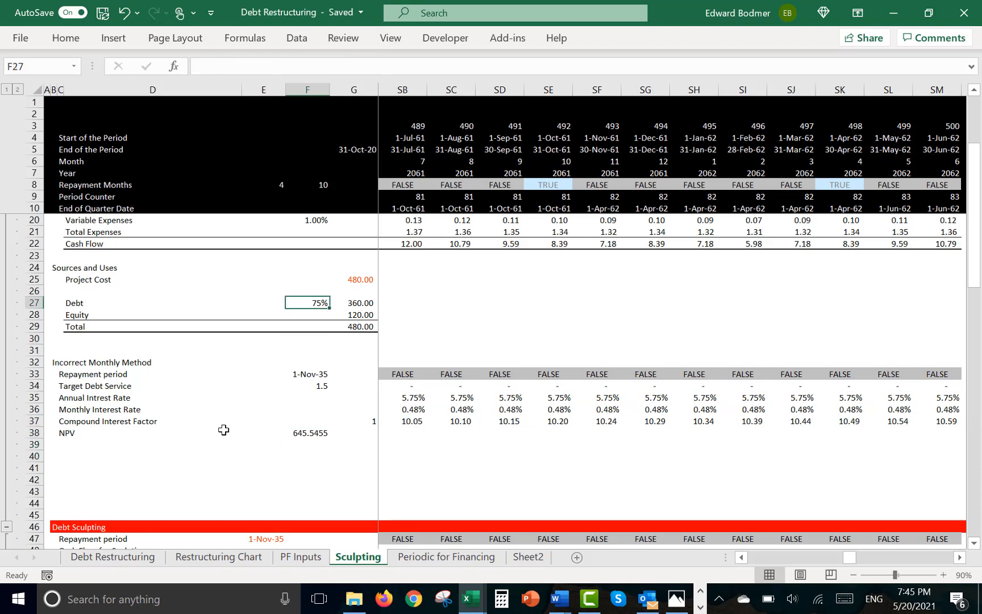
{"action": "key", "text": "Down"}
{"action": "key", "text": "Right"}
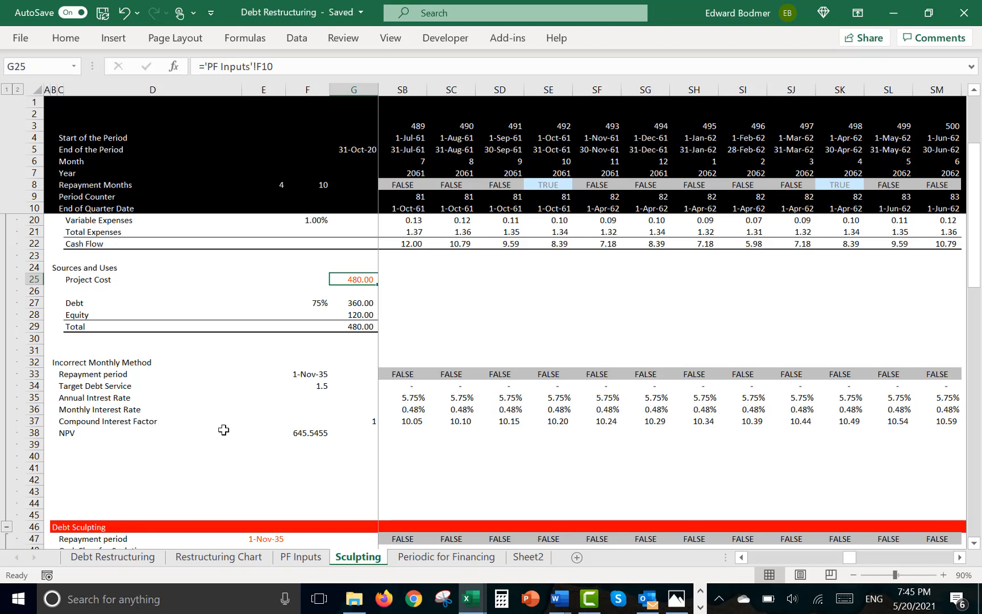
{"action": "key", "text": "Down"}
{"action": "key", "text": "Down"}
{"action": "key", "text": "Down"}
{"action": "key", "text": "Down"}
{"action": "key", "text": "Down"}
{"action": "key", "text": "Down"}
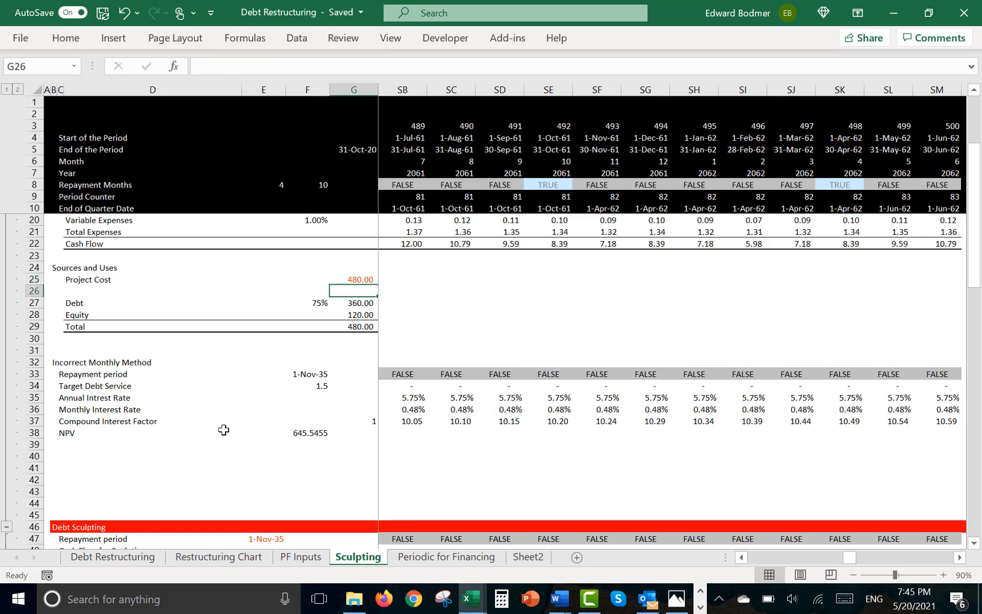
{"action": "key", "text": "Left"}
{"action": "key", "text": "Left"}
{"action": "key", "text": "Down"}
{"action": "key", "text": "Up"}
{"action": "key", "text": "Up"}
{"action": "key", "text": "Up"}
{"action": "key", "text": "Up"}
{"action": "key", "text": "Up"}
{"action": "key", "text": "Up"}
{"action": "key", "text": "Up"}
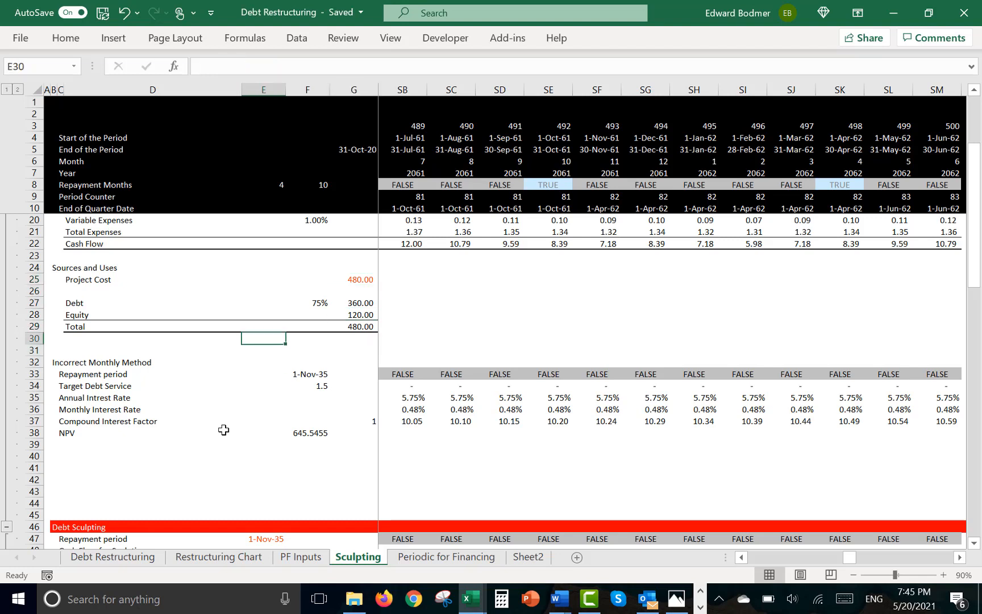
{"action": "key", "text": "Right"}
{"action": "key", "text": "Right"}
Format the NPV in F38 as a number with two decimal places
{"action": "key", "text": "Down"}
{"action": "key", "text": "Down"}
{"action": "key", "text": "Down"}
{"action": "key", "text": "Down"}
{"action": "key", "text": "Down"}
{"action": "key", "text": "Down"}
{"action": "key", "text": "Down"}
{"action": "key", "text": "Down"}
{"action": "key", "text": "Down"}
{"action": "key", "text": "Down"}
{"action": "key", "text": "Down"}
{"action": "key", "text": "Down"}
{"action": "key", "text": "Down"}
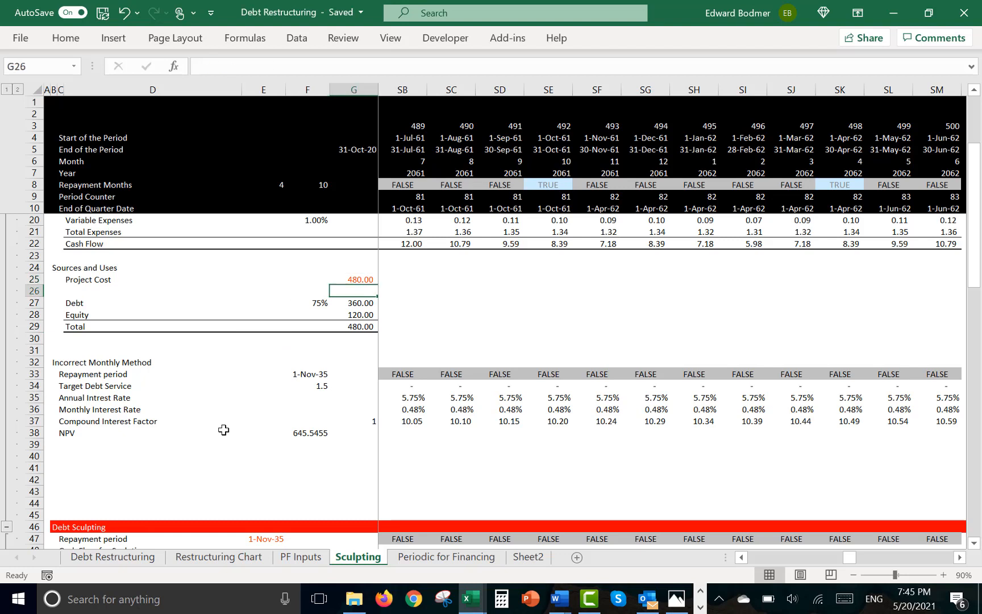
{"action": "key", "text": "Left"}
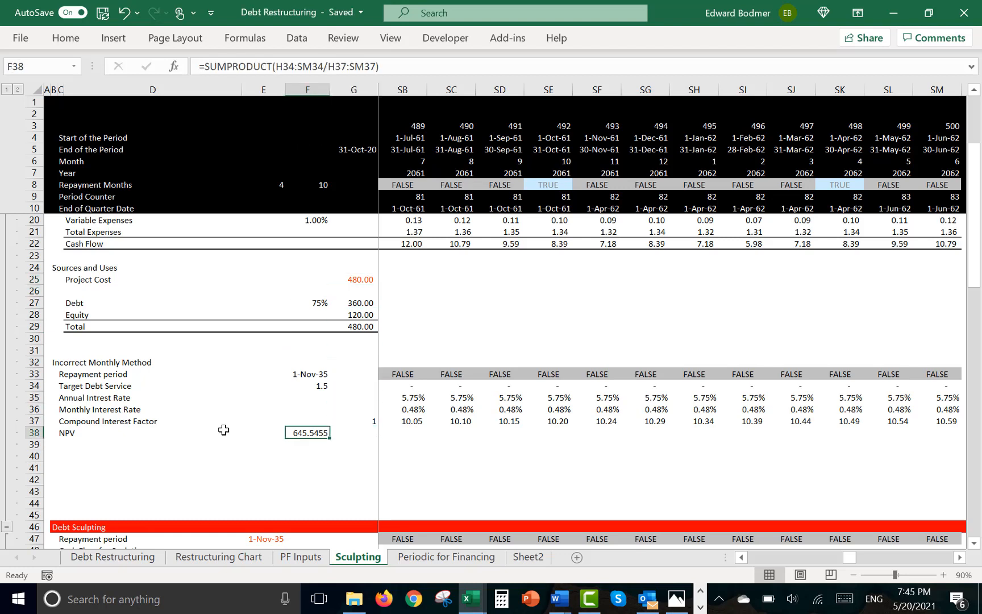
{"action": "key", "text": "ctrl+shift+1"}
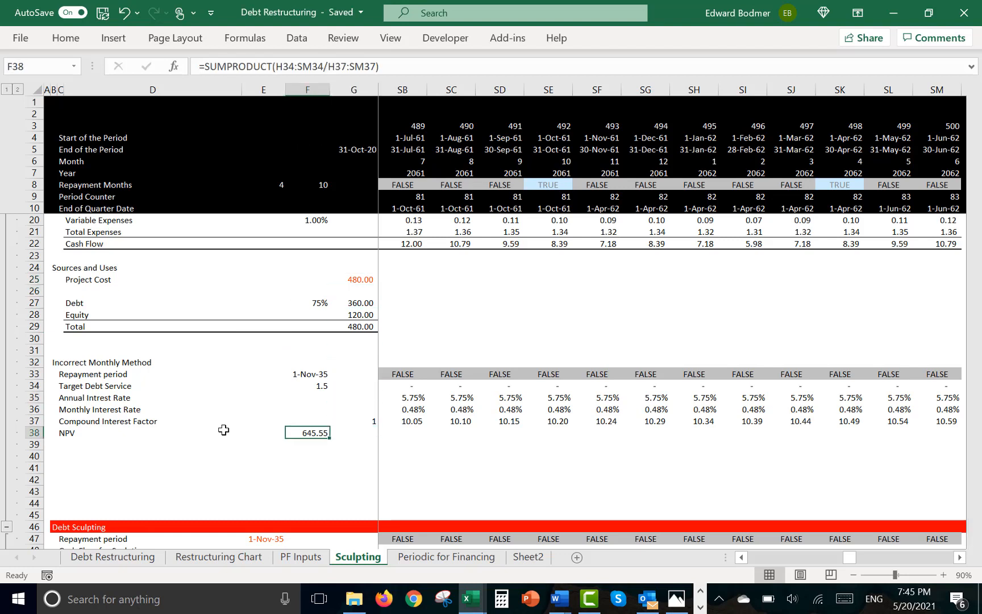
Set the Project Cost in F10 of the PF Inputs sheet to 700 and check the resulting debt on the Sculpting sheet
{"action": "key", "text": "ctrl+Page_Up"}
{"action": "key", "text": "Up"}
{"action": "key", "text": "Up"}
{"action": "key", "text": "Up"}
{"action": "key", "text": "Left"}
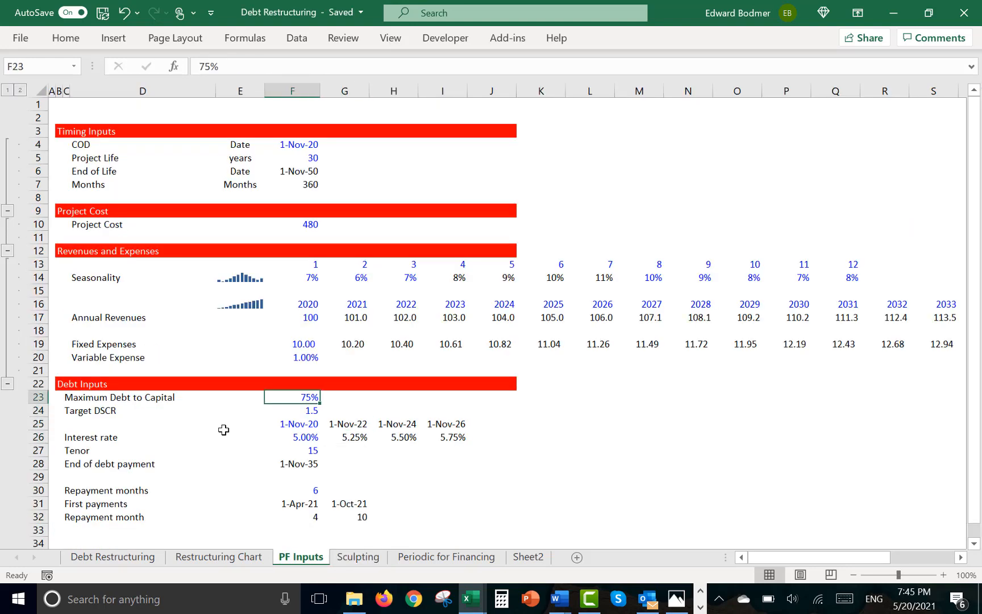
{"action": "key", "text": "Up"}
{"action": "key", "text": "Up"}
{"action": "key", "text": "Up"}
{"action": "key", "text": "Up"}
{"action": "key", "text": "Up"}
{"action": "key", "text": "Up"}
{"action": "key", "text": "Up"}
{"action": "key", "text": "Up"}
{"action": "key", "text": "Up"}
{"action": "key", "text": "Up"}
{"action": "key", "text": "Up"}
{"action": "key", "text": "Up"}
{"action": "key", "text": "Up"}
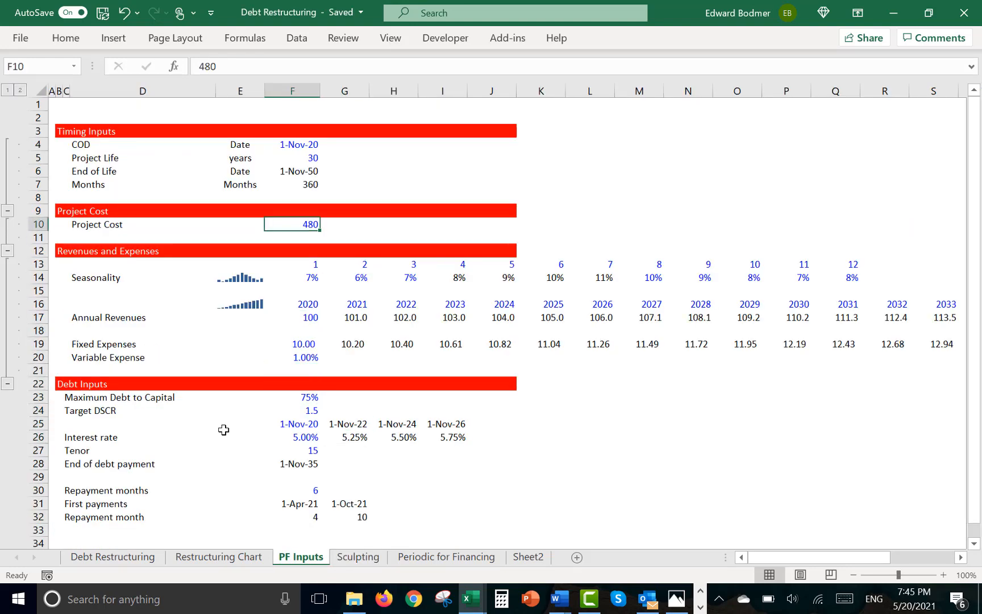
{"action": "type", "text": "700"}
{"action": "key", "text": "Return"}
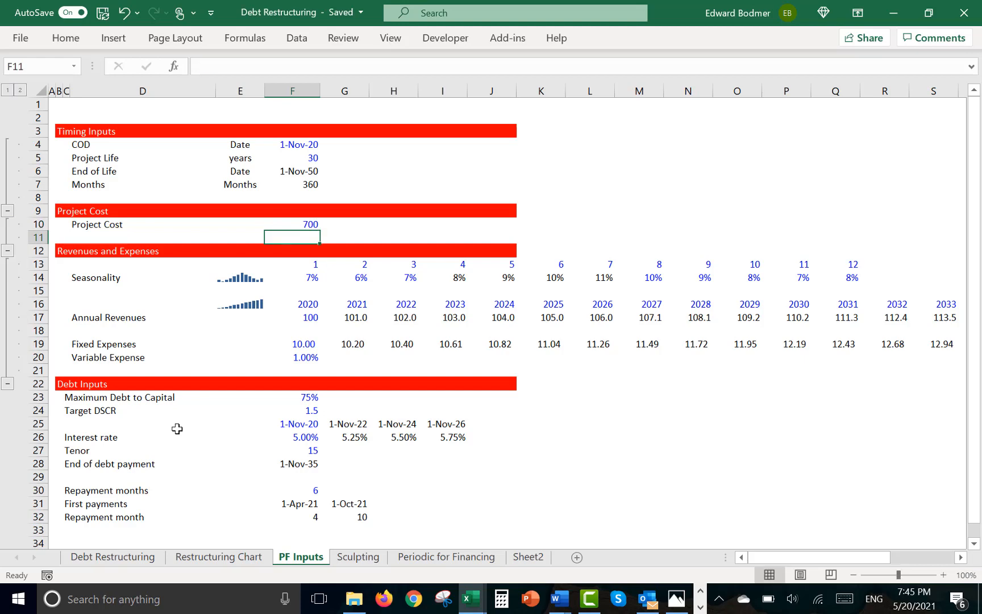
{"action": "key", "text": "Up"}
{"action": "key", "text": "ctrl+Page_Down"}
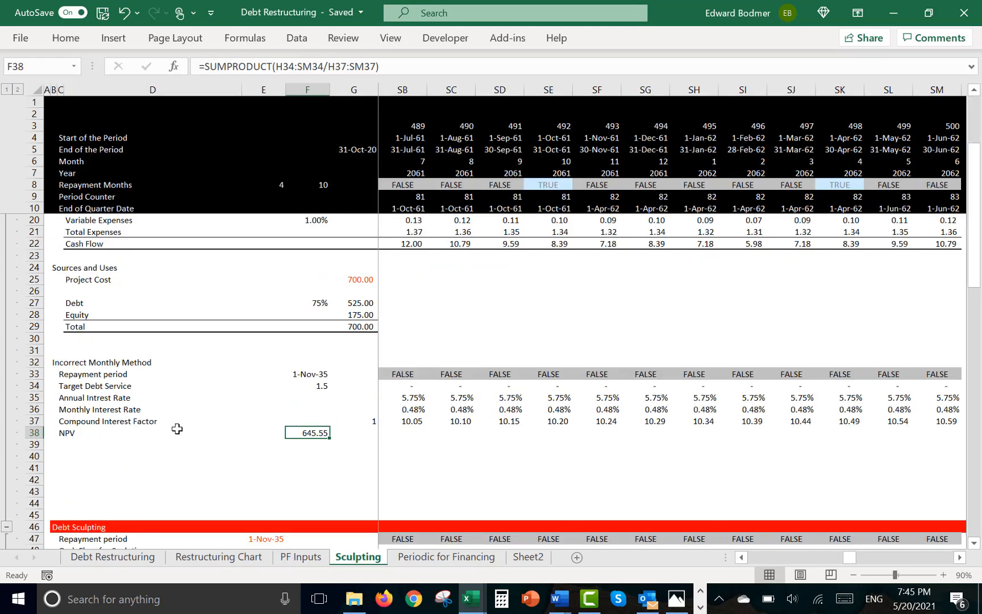
Set the Project Cost in F10 of the PF Inputs sheet to 800 and return to the Sculpting sheet
{"action": "key", "text": "ctrl+Page_Up"}
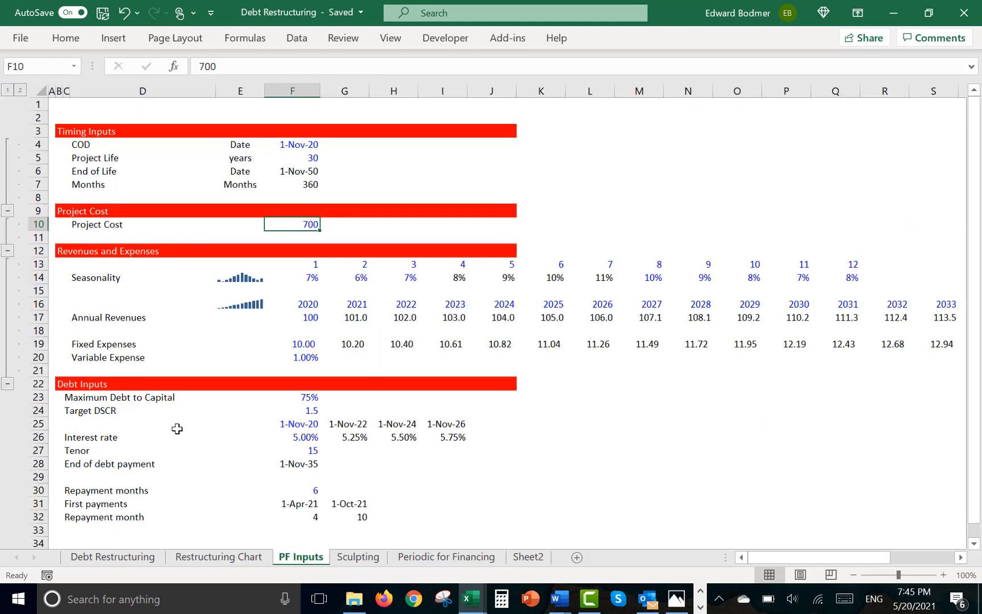
{"action": "type", "text": "800"}
{"action": "key", "text": "Return"}
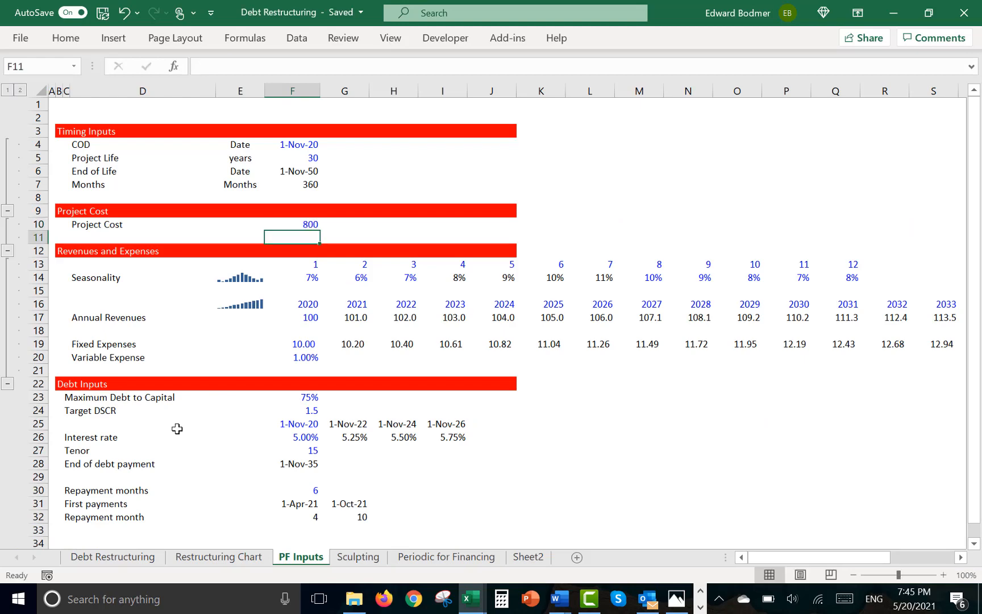
{"action": "key", "text": "Up"}
{"action": "key", "text": "ctrl+Page_Down"}
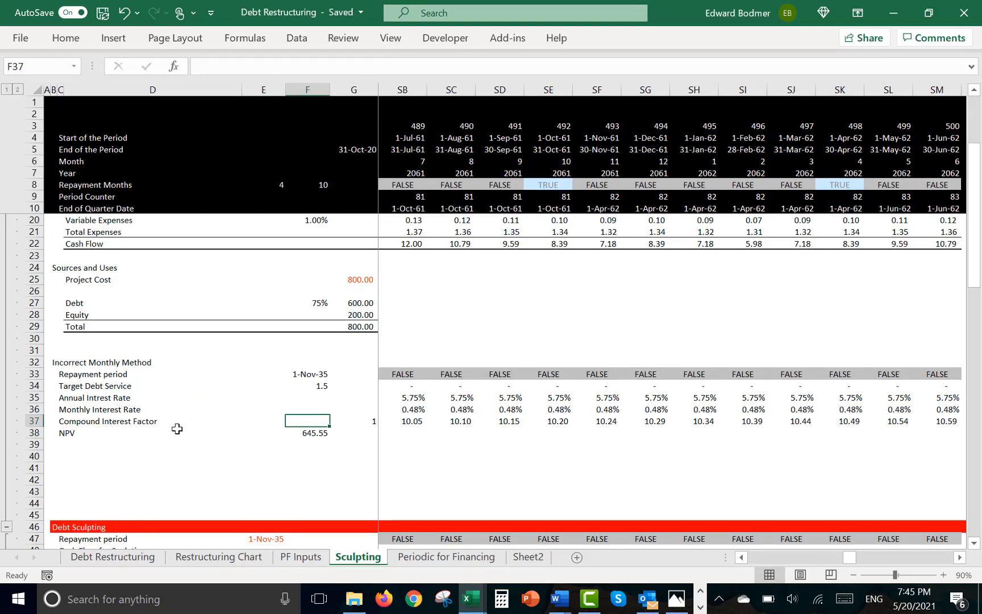
Add the heading "Sculpting" in H26 above the sculpted debt amount and centre it horizontally
{"action": "key", "text": "Up"}
{"action": "key", "text": "Up"}
{"action": "key", "text": "Up"}
{"action": "key", "text": "Up"}
{"action": "key", "text": "Up"}
{"action": "key", "text": "Up"}
{"action": "key", "text": "Up"}
{"action": "key", "text": "Up"}
{"action": "key", "text": "Up"}
{"action": "key", "text": "Up"}
{"action": "key", "text": "Up"}
{"action": "key", "text": "Right"}
{"action": "key", "text": "Right"}
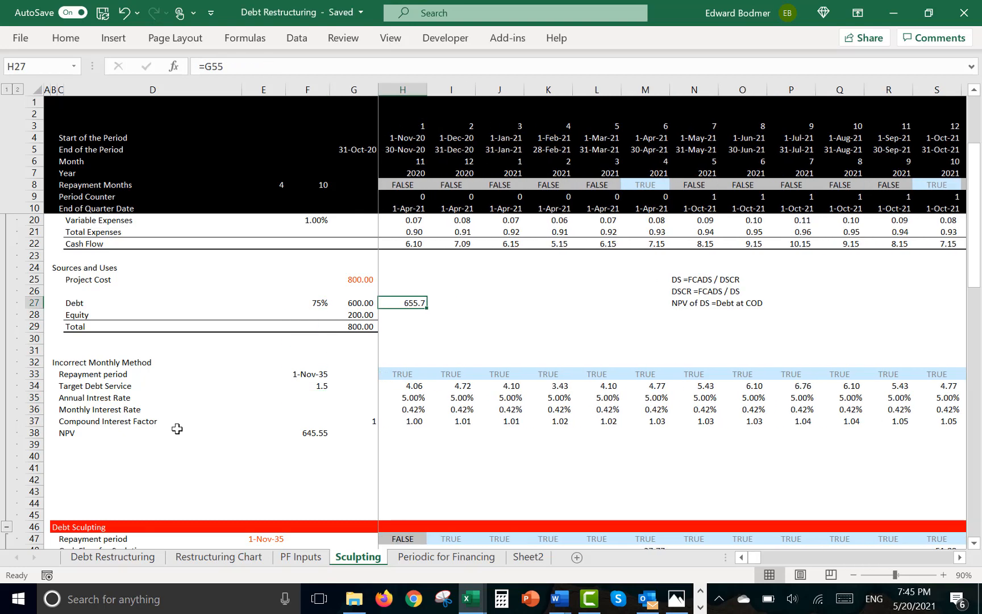
{"action": "key", "text": "Up"}
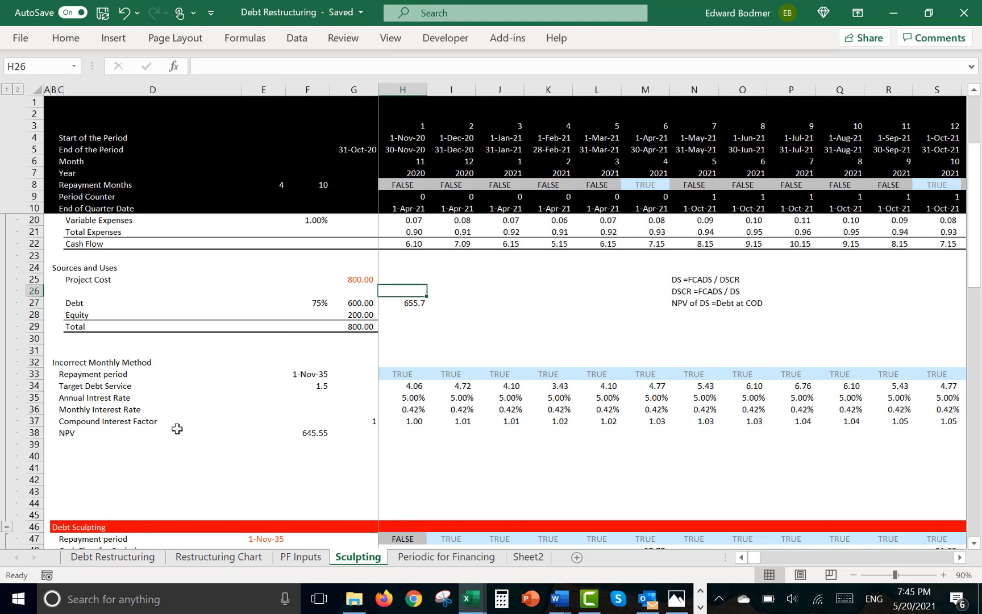
{"action": "type", "text": "Scul"}
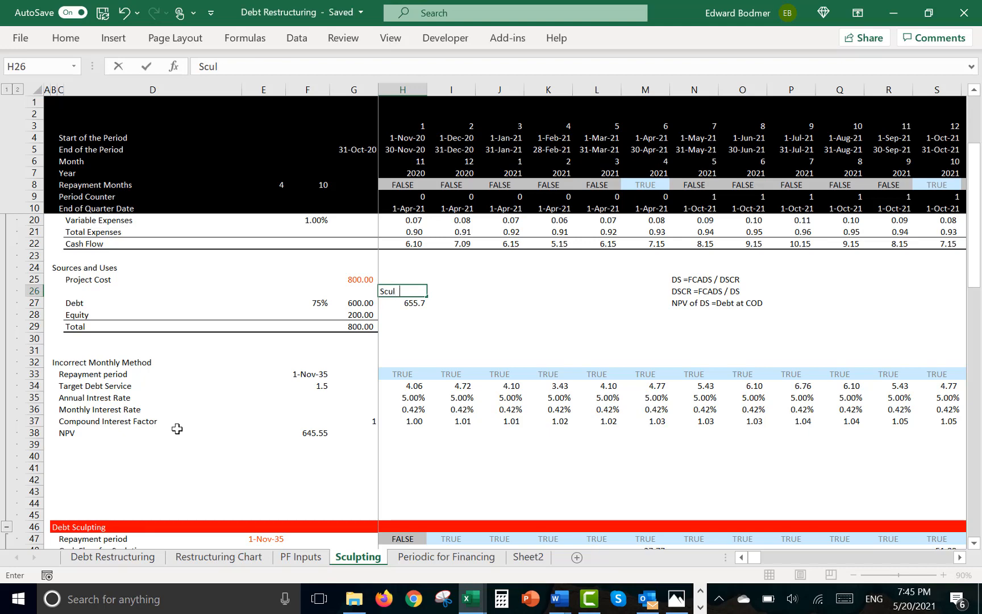
{"action": "type", "text": "pting"}
{"action": "key", "text": "Return"}
{"action": "key", "text": "Up"}
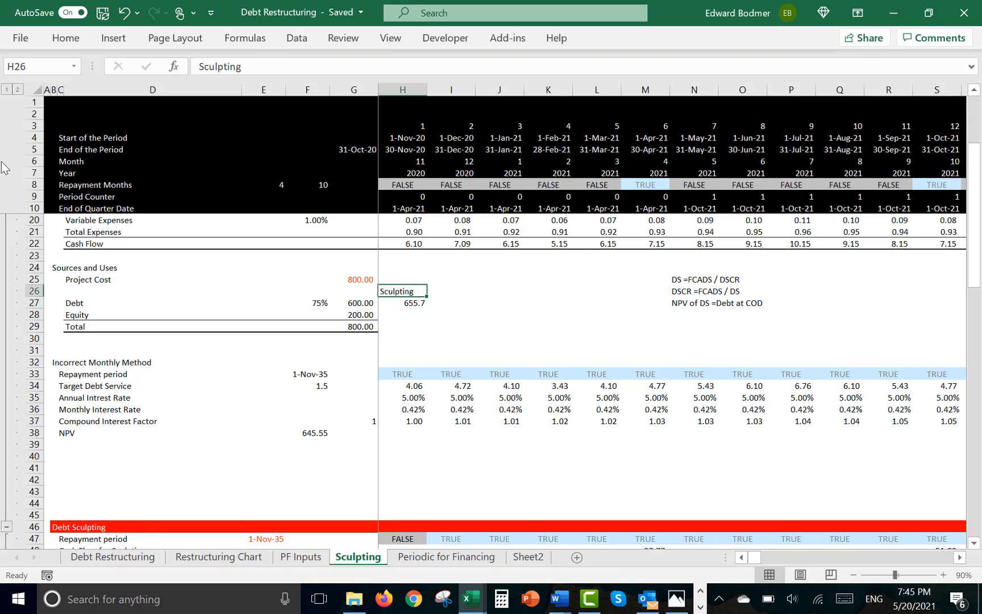
{"action": "left_click", "coordinate": [66, 37]}
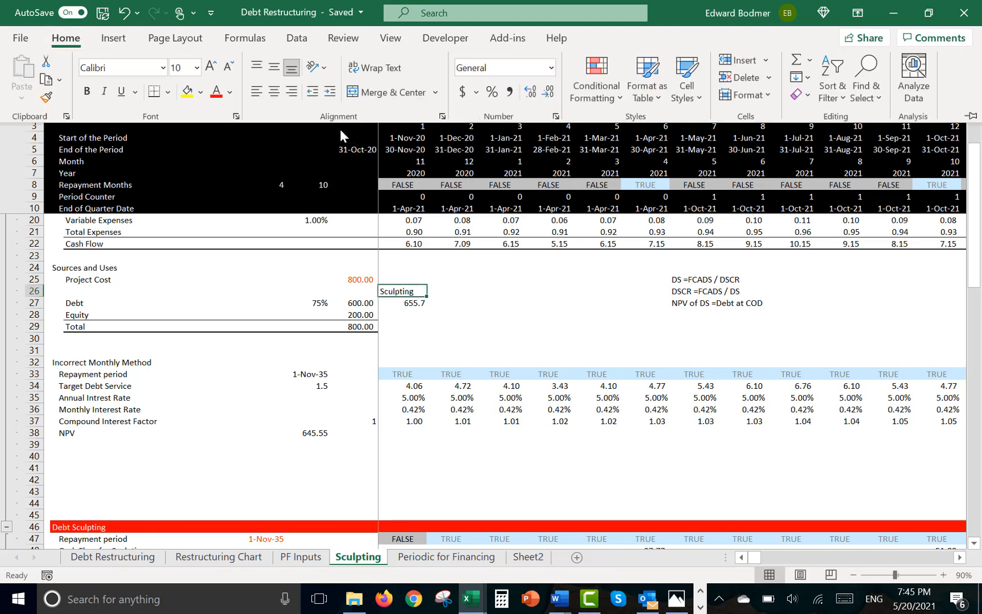
{"action": "left_click", "coordinate": [273, 92]}
Add the heading "Debt/Cap" in I26 beside the Sculpting heading
{"action": "key", "text": "Right"}
{"action": "type", "text": "Fix"}
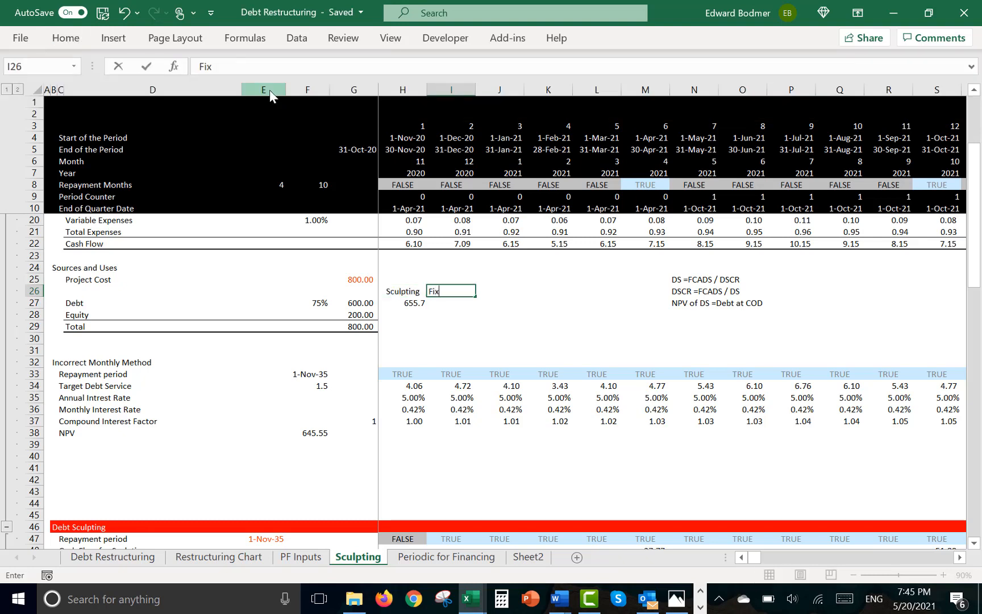
{"action": "type", "text": "e"}
{"action": "key", "text": "Return"}
{"action": "key", "text": "Up"}
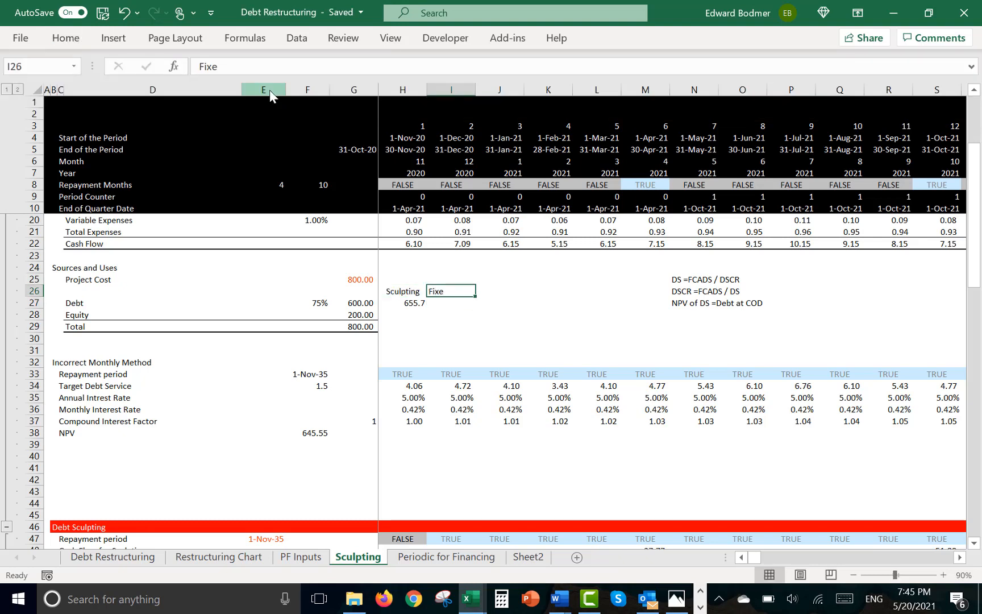
{"action": "type", "text": "Debt/"}
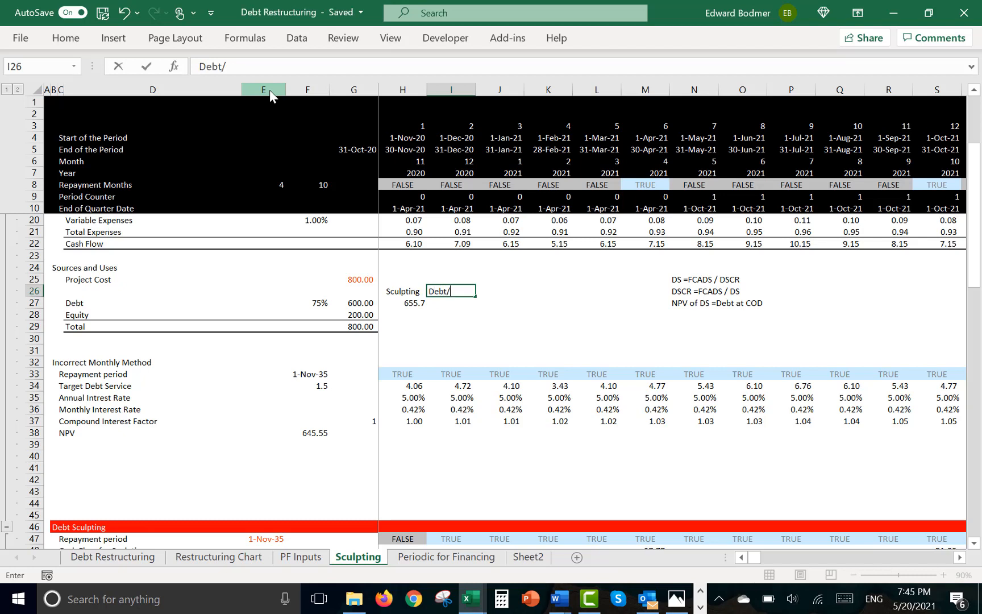
{"action": "type", "text": "Cap"}
{"action": "key", "text": "Return"}
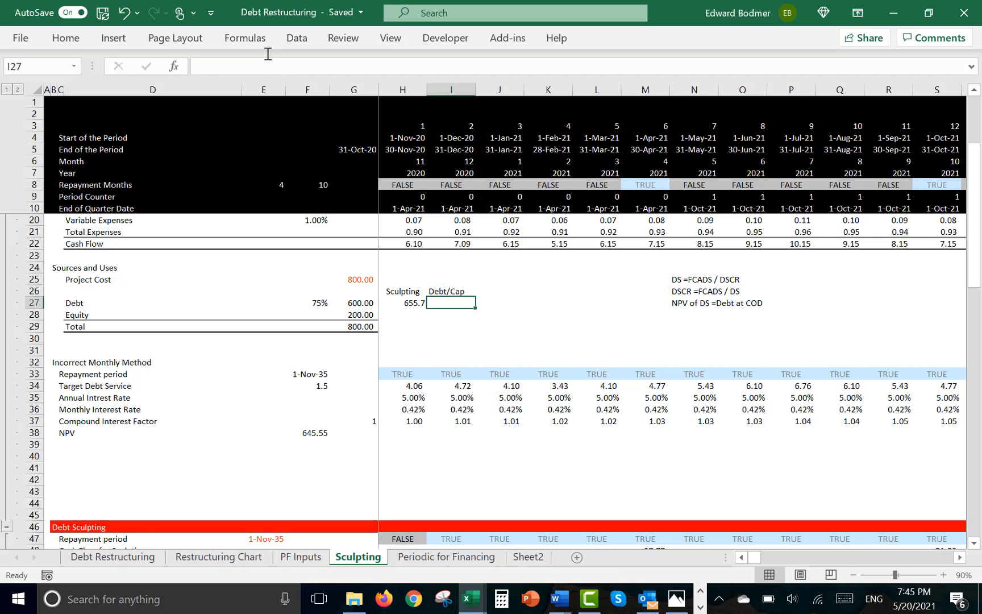
Calculate the debt allowed by the debt-to-capital ratio in I27 with =F27*G25
{"action": "type", "text": "="}
{"action": "key", "text": "Left"}
{"action": "key", "text": "Left"}
{"action": "key", "text": "Left"}
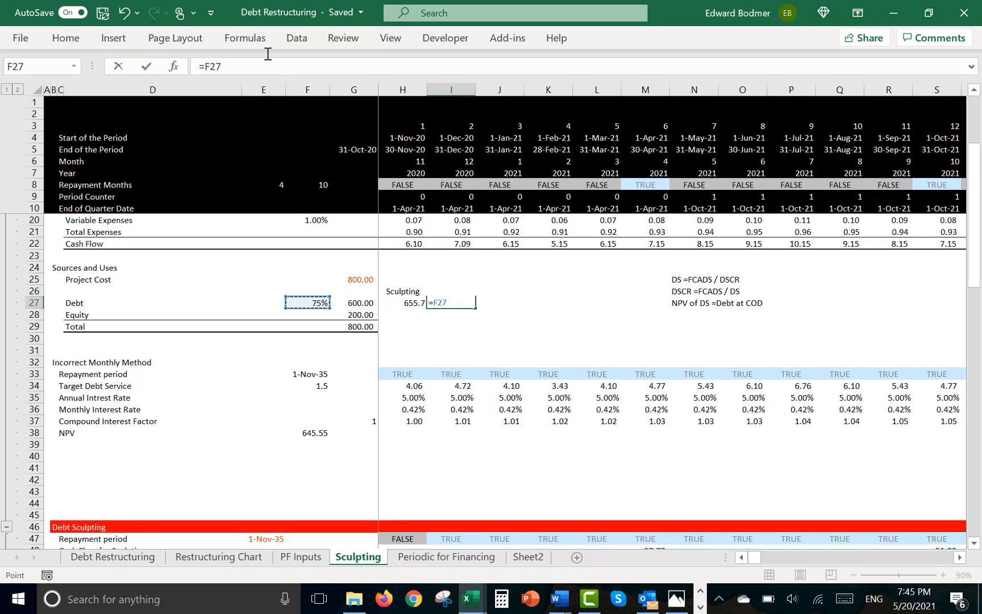
{"action": "type", "text": "*"}
{"action": "key", "text": "Up"}
{"action": "key", "text": "Left"}
{"action": "key", "text": "Left"}
{"action": "key", "text": "Up"}
{"action": "key", "text": "Return"}
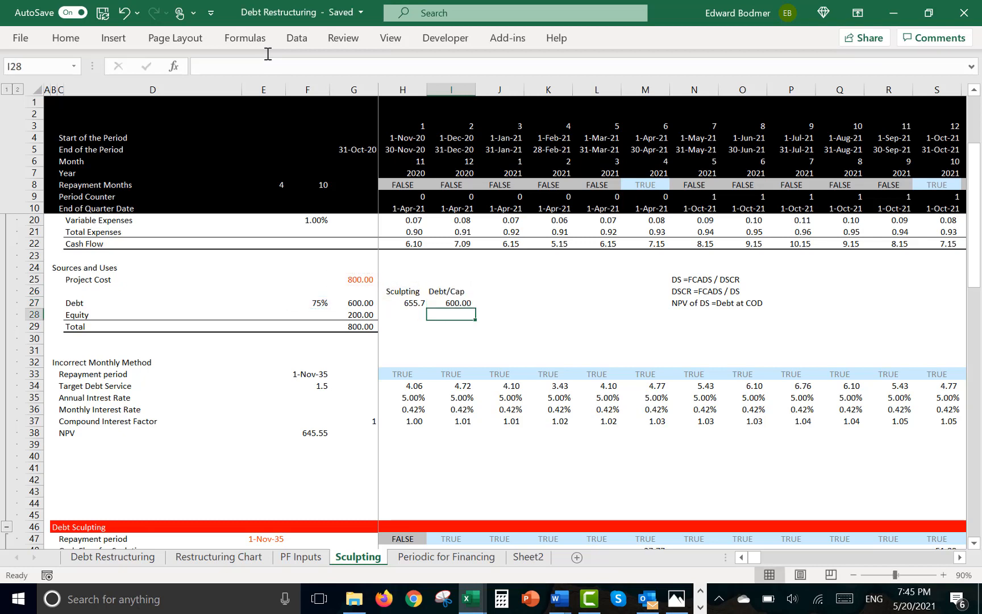
Replace the Debt formula in G27 with =MIN(H27:I27) to use the smaller of the sculpting and debt-to-capital amounts
{"action": "key", "text": "Up"}
{"action": "key", "text": "Left"}
{"action": "key", "text": "Left"}
{"action": "key", "text": "Right"}
{"action": "key", "text": "Right"}
{"action": "key", "text": "Left"}
{"action": "key", "text": "Left"}
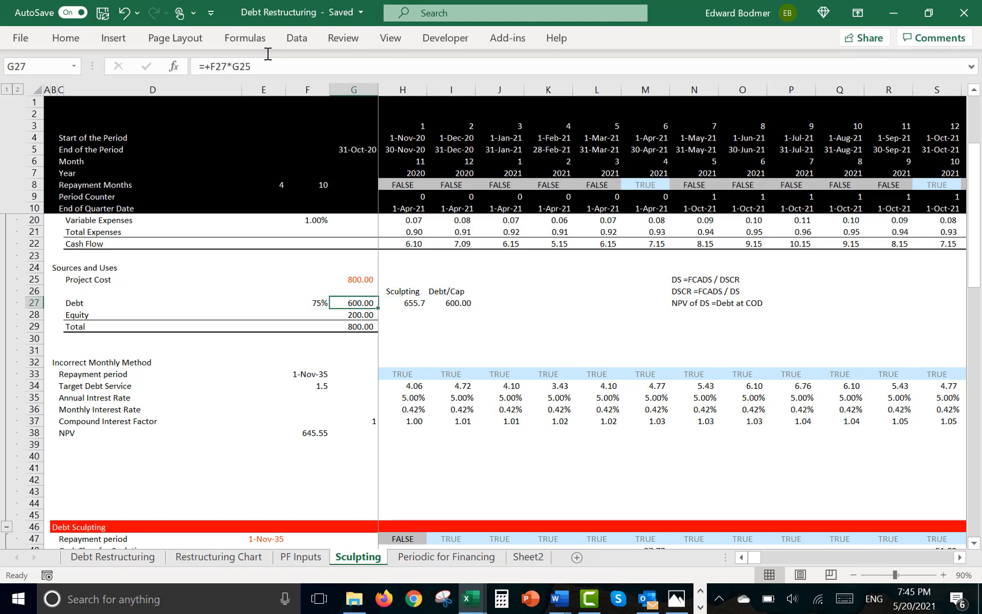
{"action": "key", "text": "F2"}
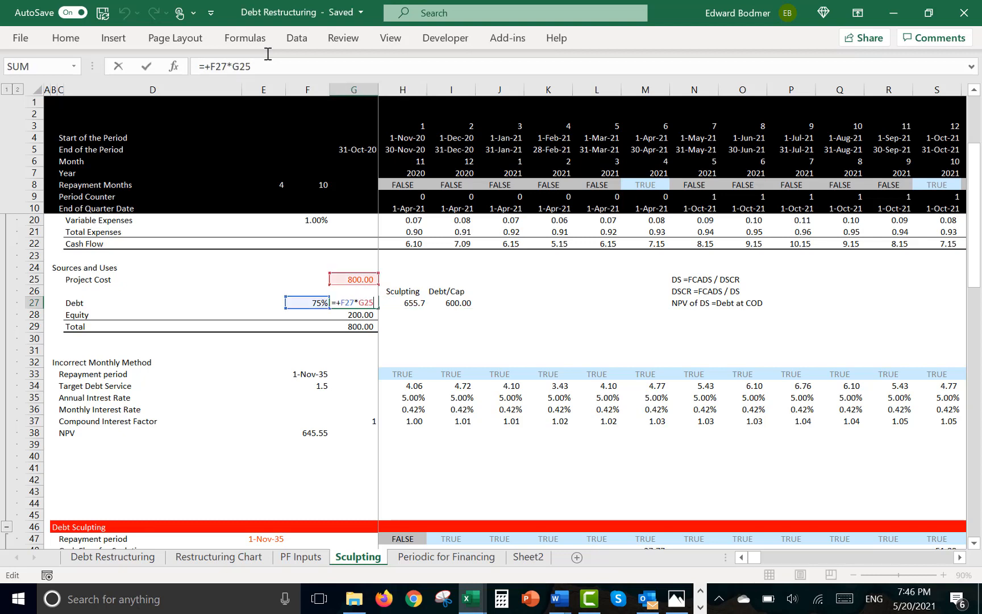
{"action": "key", "text": "Escape"}
{"action": "type", "text": "=min("}
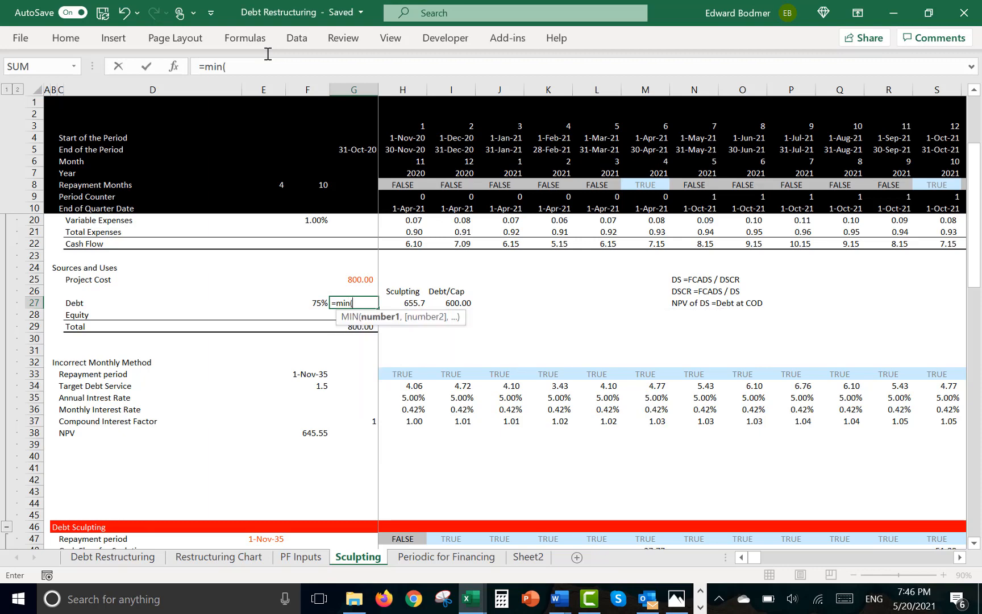
{"action": "key", "text": "Right"}
{"action": "key", "text": "ctrl+shift+Right"}
{"action": "type", "text": ")"}
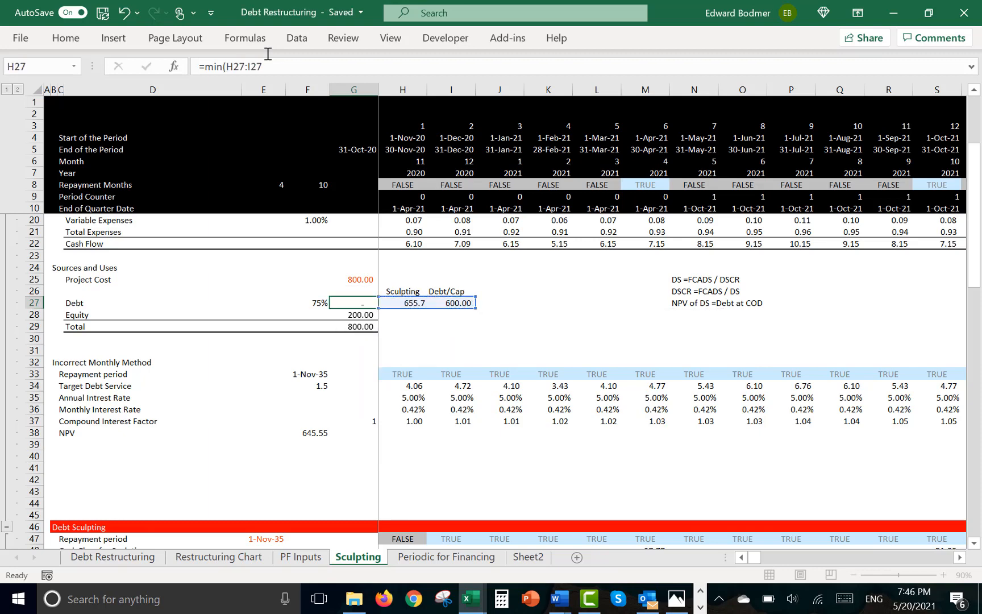
{"action": "key", "text": "Return"}
Insert two blank rows at row 26, directly below Project Cost in the Sources and Uses section
{"action": "key", "text": "Up"}
{"action": "key", "text": "Up"}
{"action": "key", "text": "shift+space"}
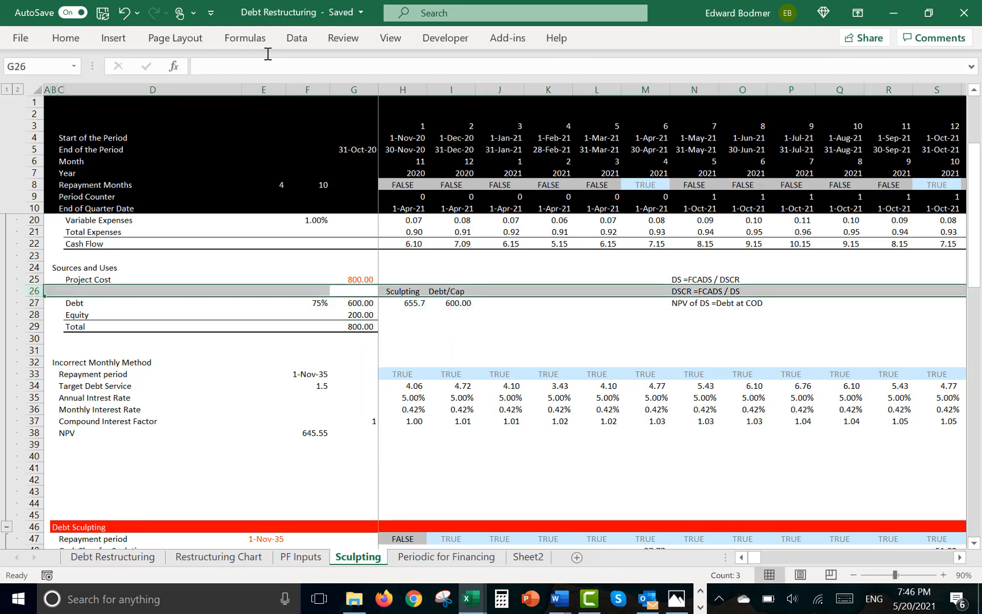
{"action": "key", "text": "ctrl+shift+plus"}
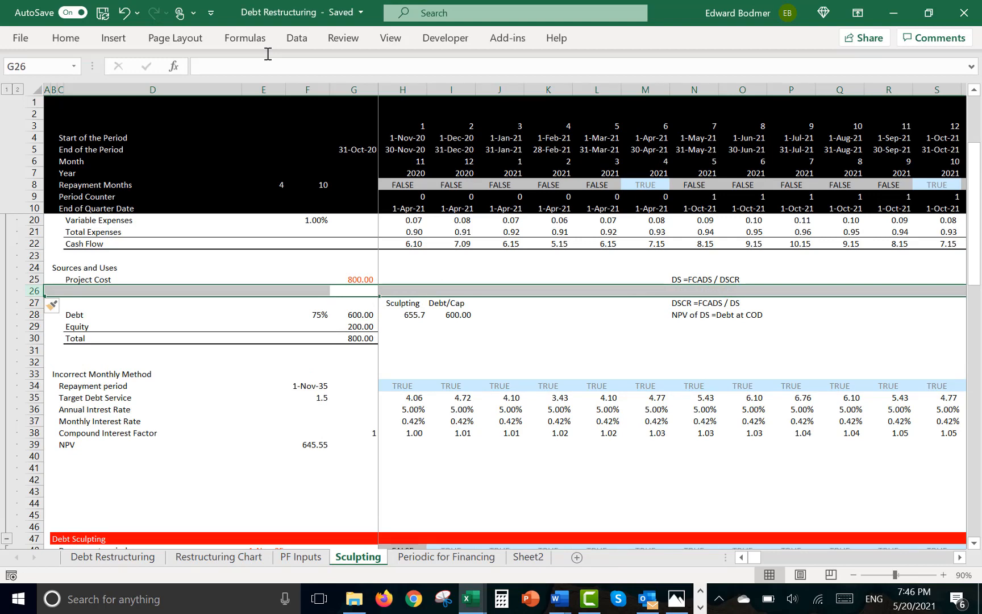
{"action": "key", "text": "ctrl+shift+plus"}
Label the new row below Project Cost "Development Fee" in D26
{"action": "key", "text": "Left"}
{"action": "key", "text": "Left"}
{"action": "key", "text": "Left"}
{"action": "key", "text": "Left"}
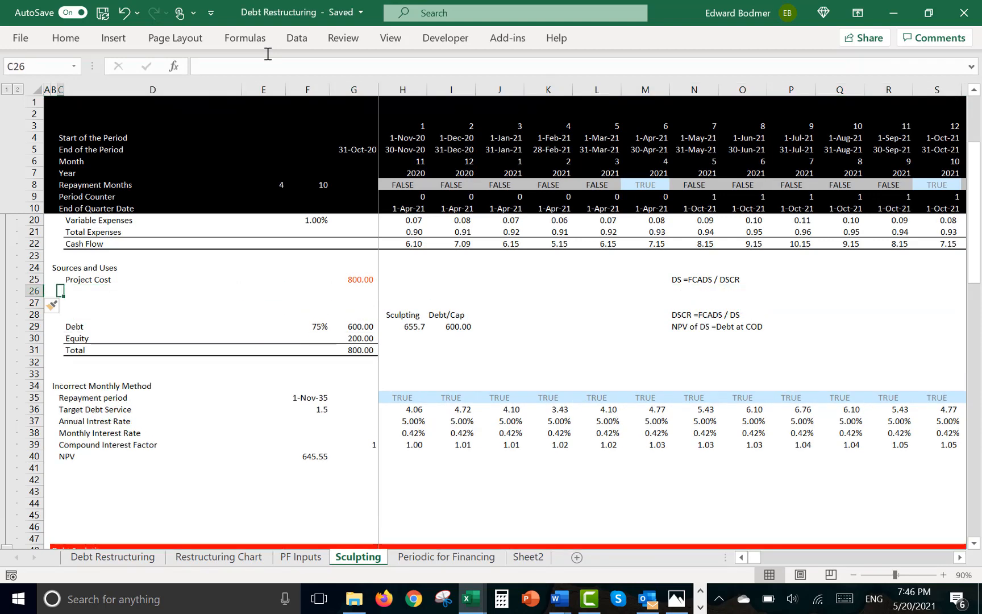
{"action": "key", "text": "Right"}
{"action": "type", "text": "Develo"}
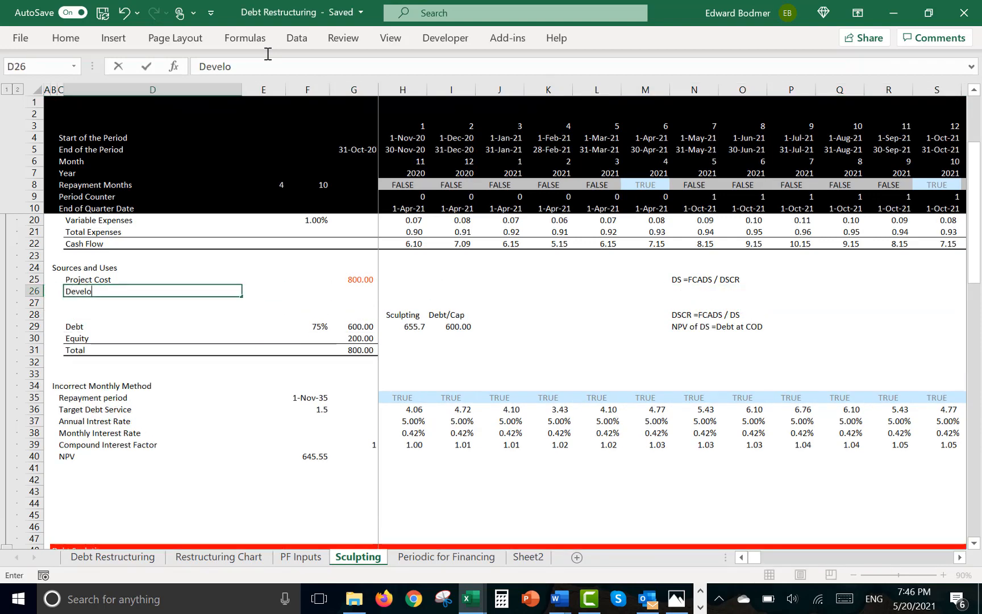
{"action": "type", "text": "pment Fe"}
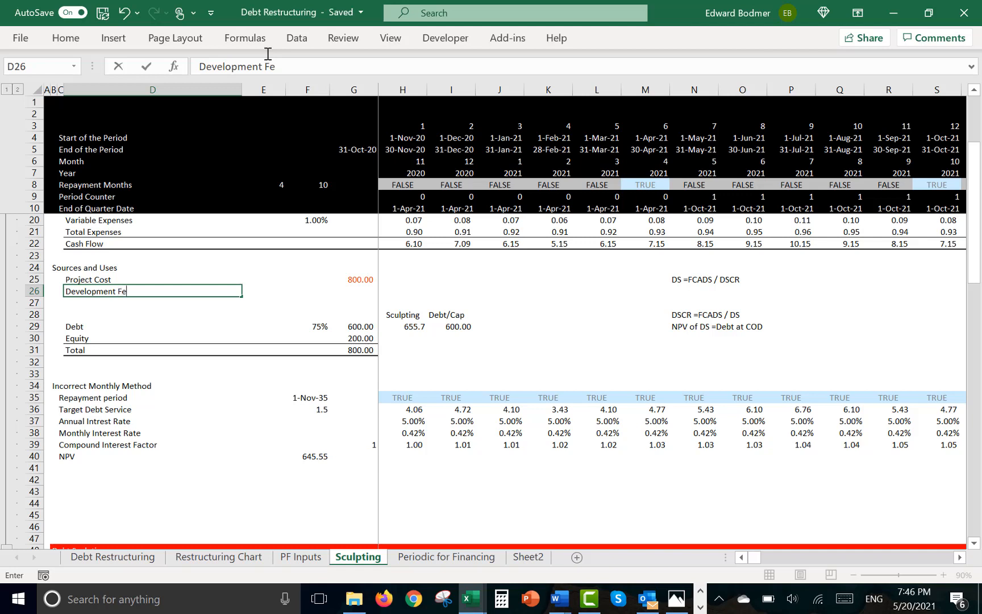
{"action": "type", "text": "s"}
{"action": "key", "text": "BackSpace"}
{"action": "type", "text": "es"}
{"action": "key", "text": "Return"}
{"action": "key", "text": "Up"}
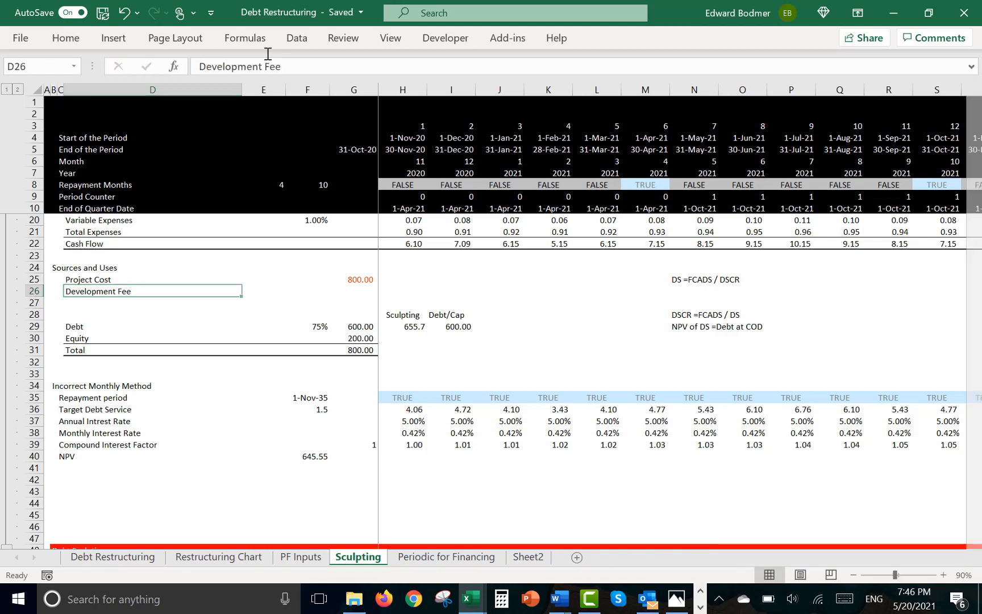
On the PF Inputs sheet, insert a blank row at row 11, directly below the Project Cost input
{"action": "key", "text": "ctrl+Page_Up"}
{"action": "key", "text": "Down"}
{"action": "key", "text": "shift+space"}
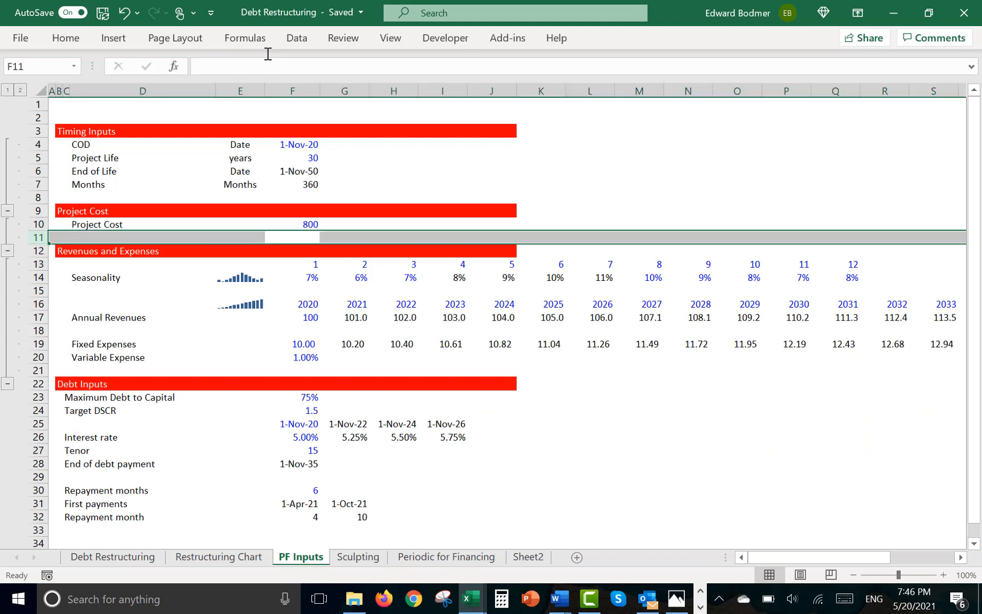
{"action": "key", "text": "ctrl+plus"}
Label the new input row "Development Fee" in D11
{"action": "key", "text": "Left"}
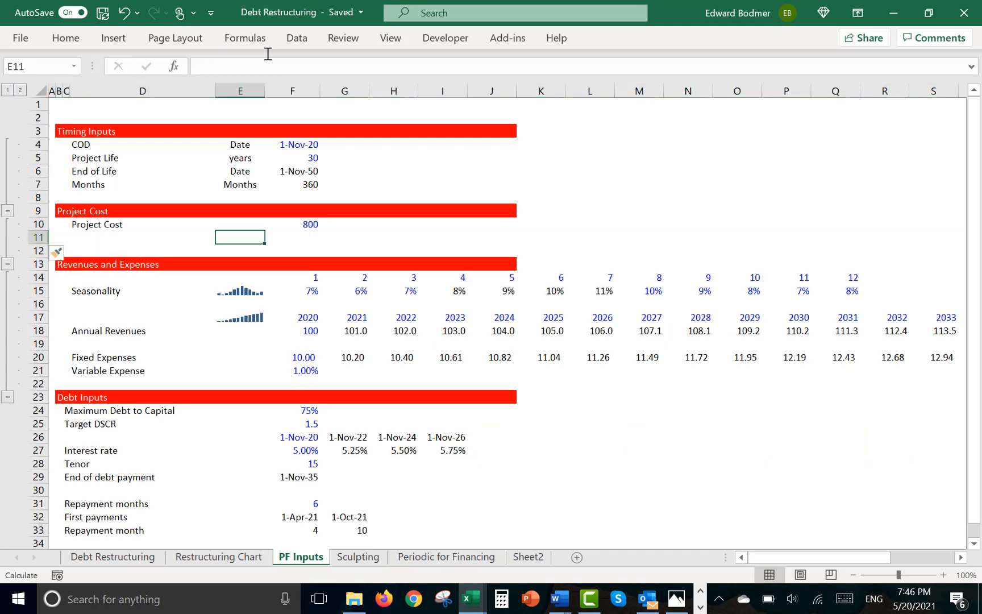
{"action": "key", "text": "Left"}
{"action": "type", "text": "De"}
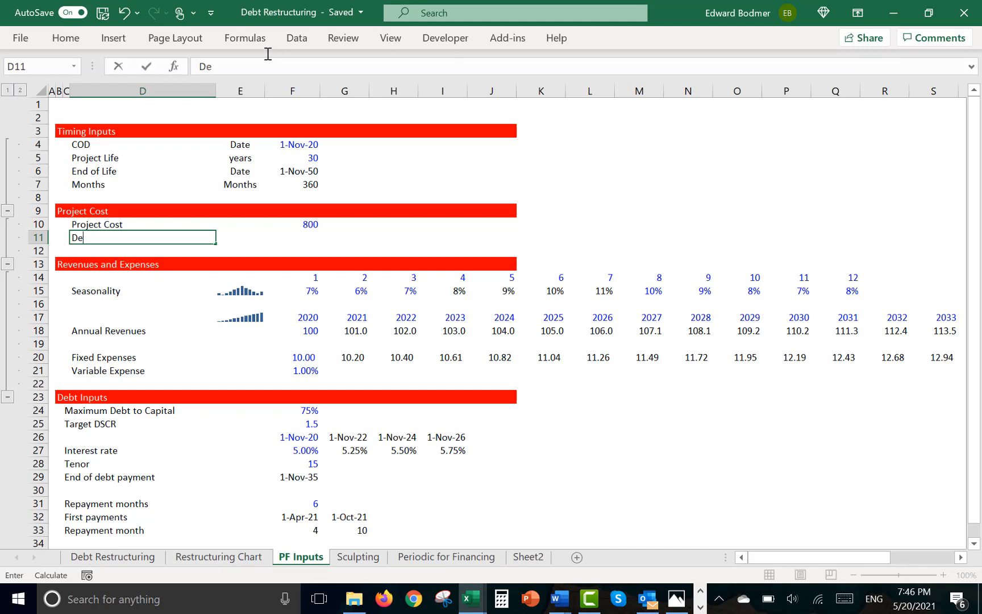
{"action": "type", "text": "velopment Fee"}
{"action": "key", "text": "Return"}
Enter a Development Fee of 200 in F11
{"action": "key", "text": "Up"}
{"action": "key", "text": "Right"}
{"action": "key", "text": "Right"}
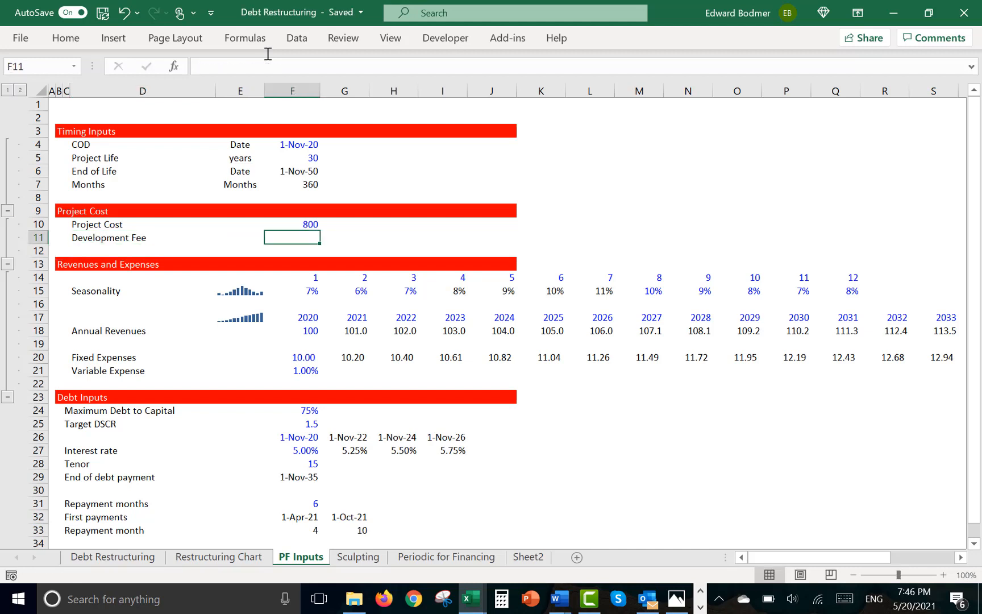
{"action": "type", "text": "200"}
{"action": "key", "text": "Return"}
{"action": "key", "text": "ctrl+Page_Up"}
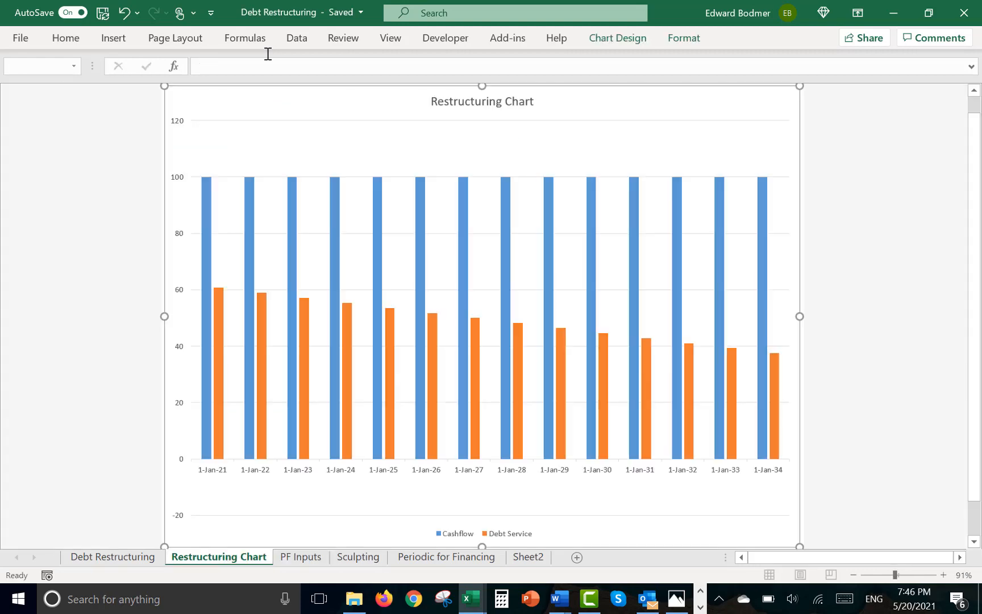
{"action": "key", "text": "Tab"}
{"action": "key", "text": "Tab"}
{"action": "key", "text": "Tab"}
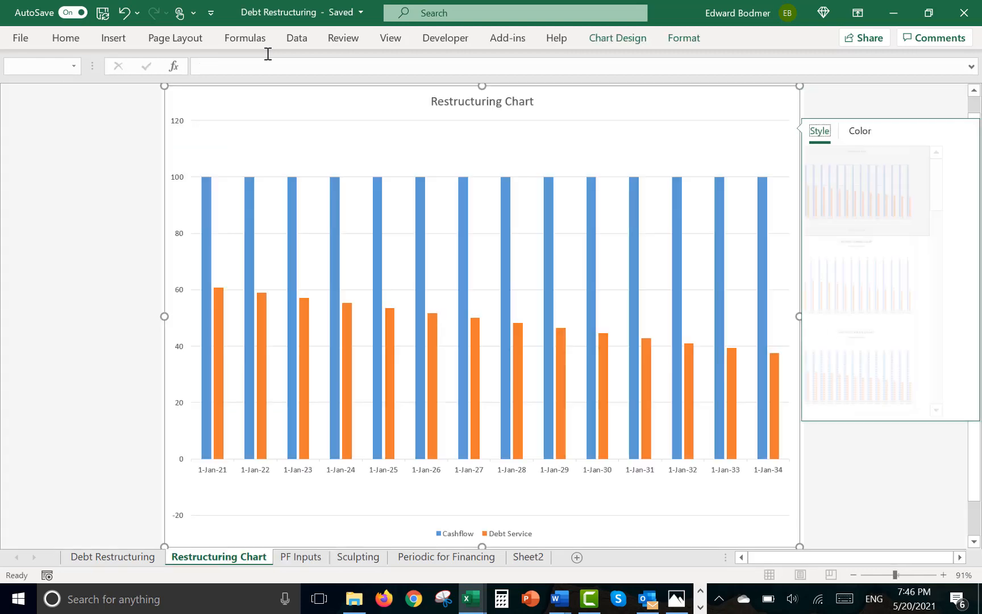
{"action": "key", "text": "Tab"}
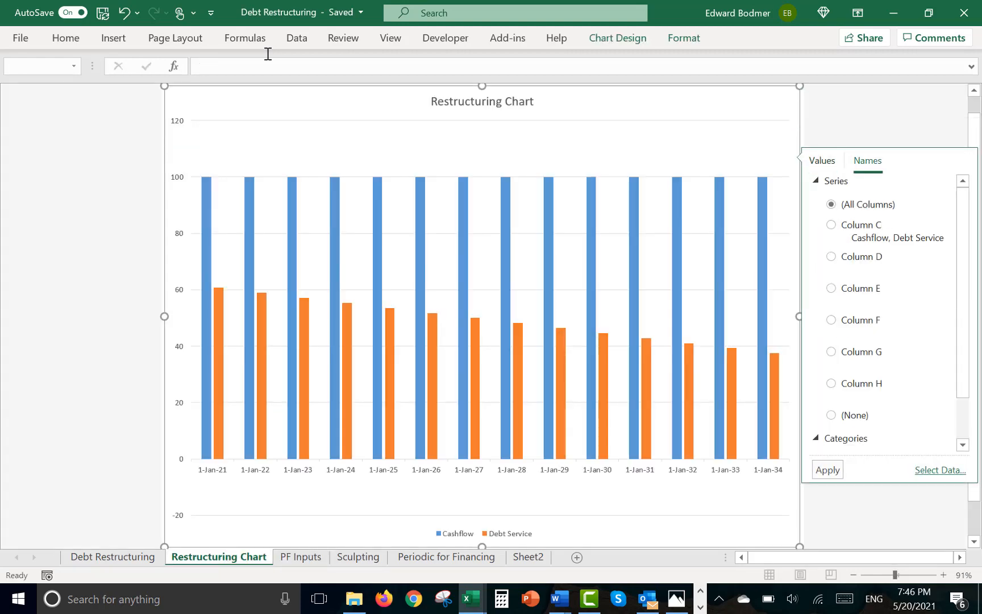
{"action": "key", "text": "Escape"}
{"action": "key", "text": "Escape"}
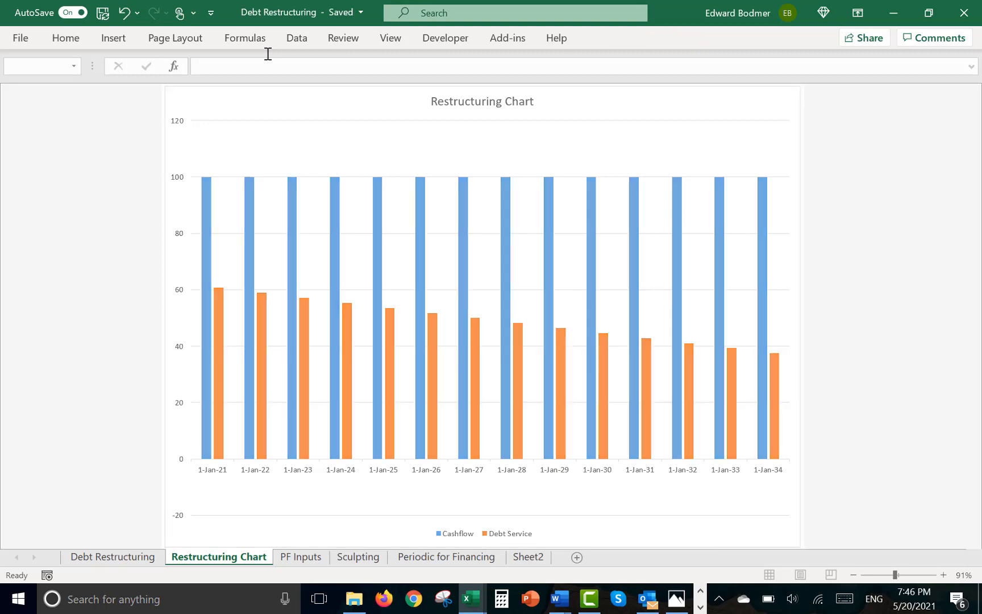
{"action": "key", "text": "ctrl+Page_Up"}
{"action": "key", "text": "ctrl+Page_Down"}
{"action": "key", "text": "ctrl+Page_Down"}
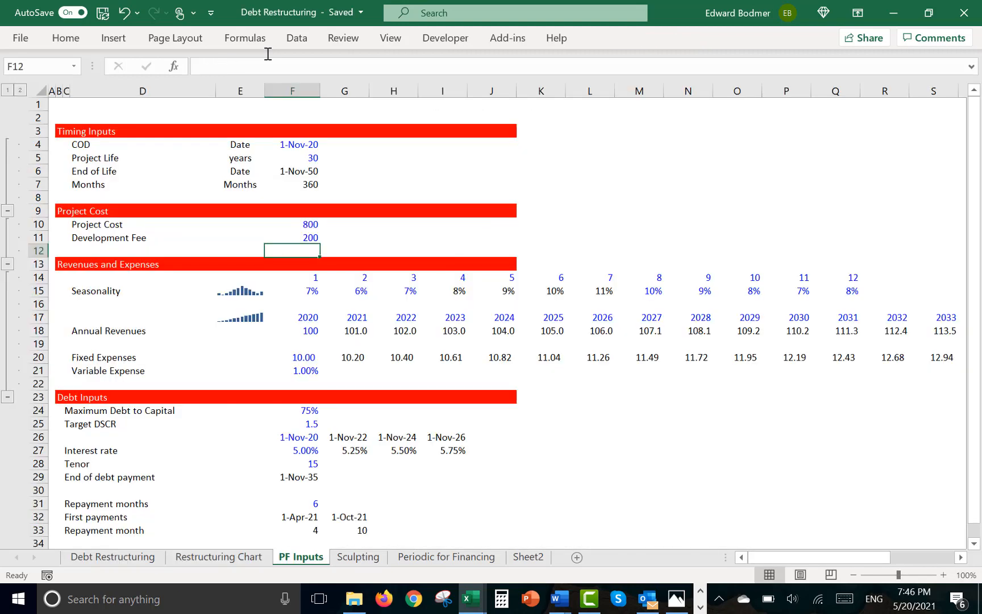
On the Sculpting sheet, link the Development Fee in G26 to the input with ='PF Inputs'!F11
{"action": "key", "text": "ctrl+Page_Down"}
{"action": "key", "text": "Right"}
{"action": "key", "text": "Right"}
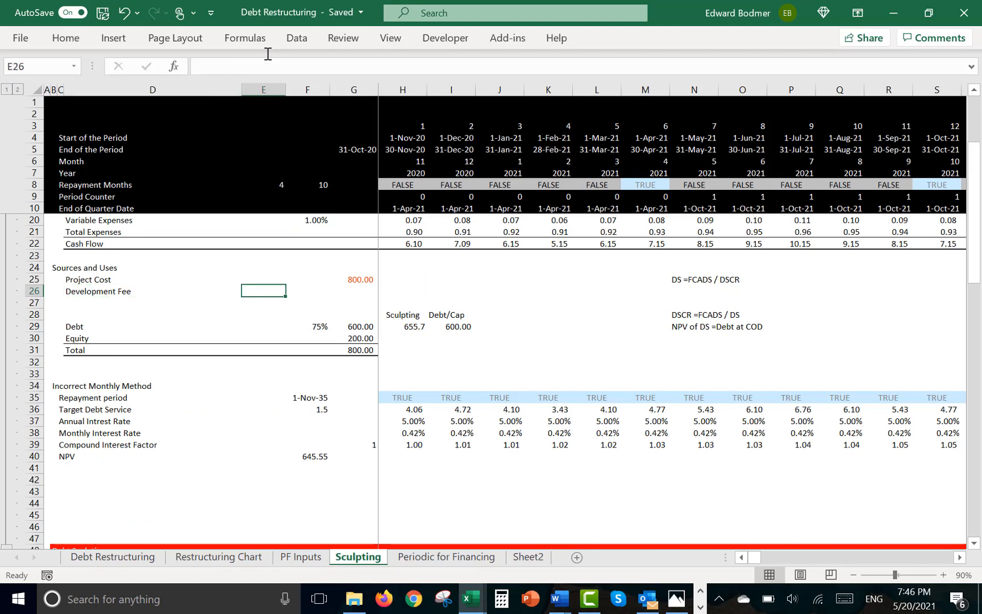
{"action": "type", "text": "="}
{"action": "key", "text": "ctrl+Page_Up"}
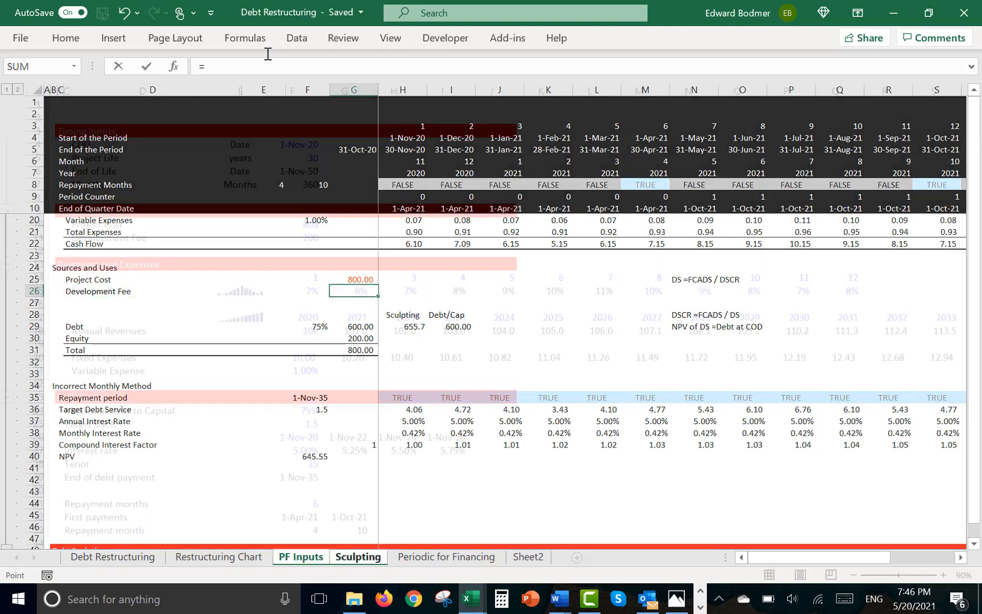
{"action": "left_click", "coordinate": [307, 236]}
{"action": "key", "text": "Return"}
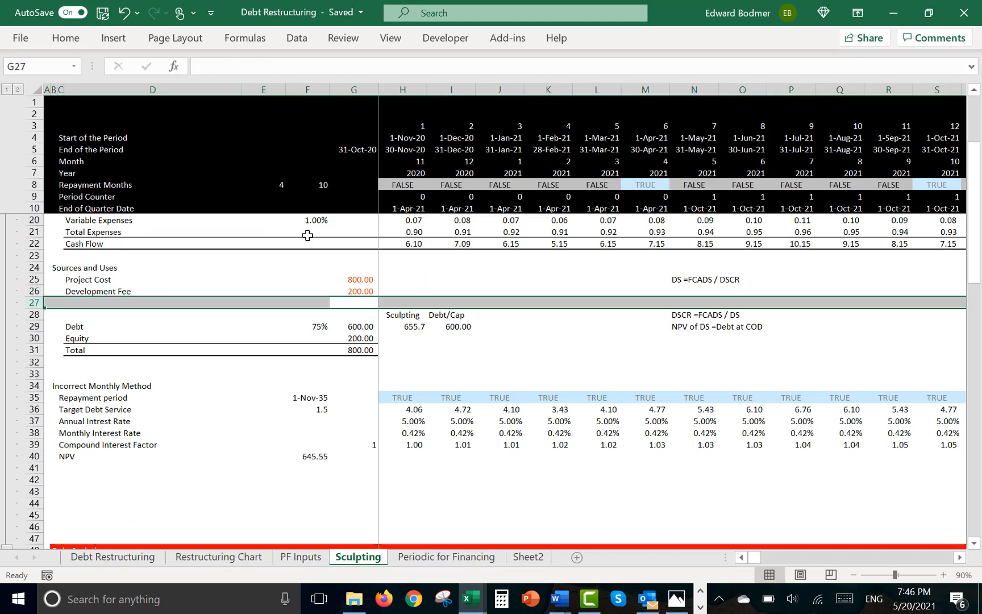
Insert a row at row 27 below Development Fee and label it "Total" in D27
{"action": "key", "text": "ctrl+plus"}
{"action": "key", "text": "Left"}
{"action": "key", "text": "Left"}
{"action": "key", "text": "Left"}
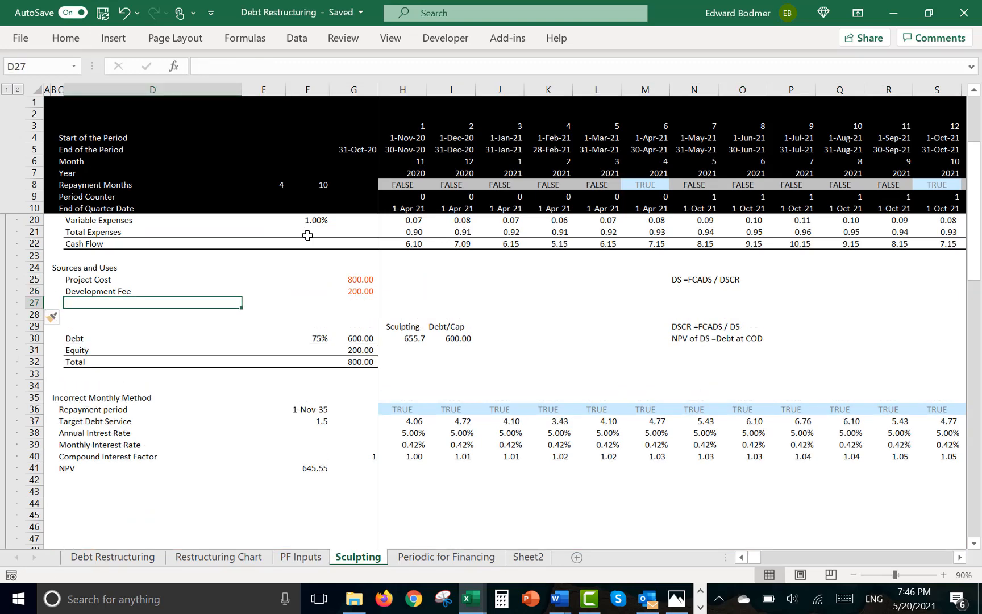
{"action": "type", "text": "total"}
{"action": "key", "text": "ctrl+Return"}
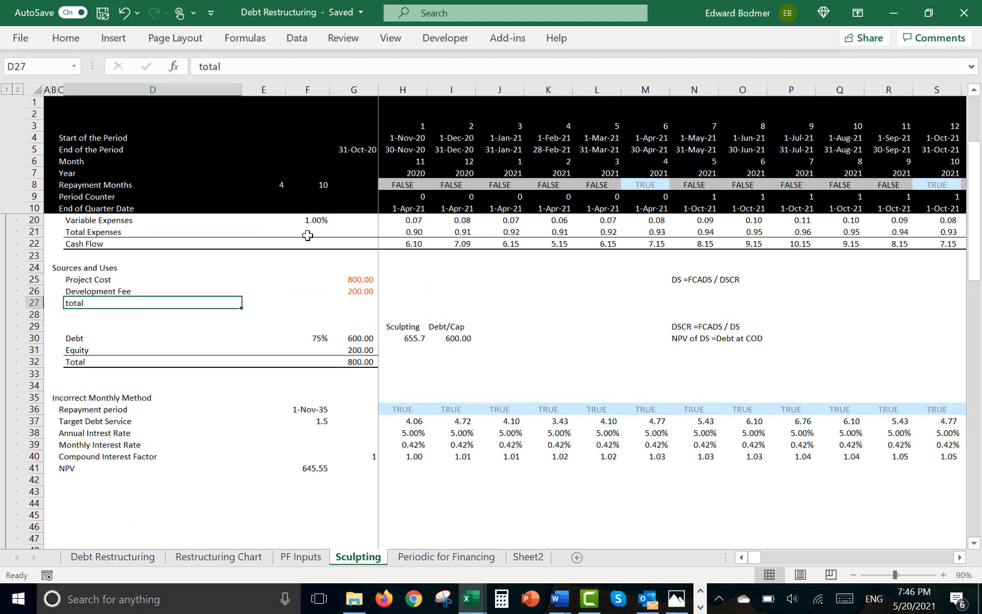
{"action": "type", "text": "Total"}
{"action": "key", "text": "ctrl+Return"}
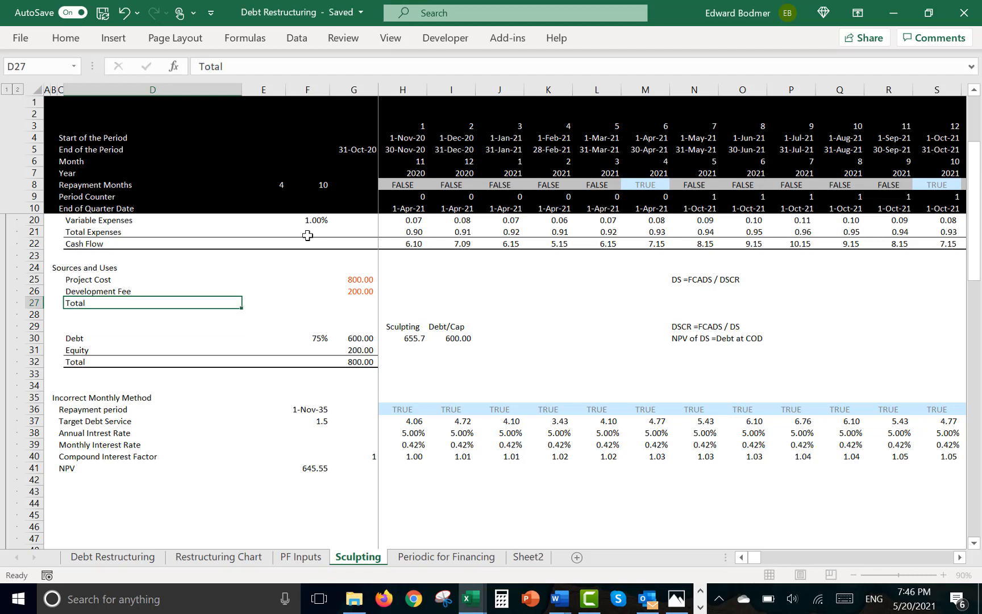
Sum the Project Cost and Development Fee in G27
{"action": "key", "text": "Right"}
{"action": "key", "text": "Right"}
{"action": "key", "text": "Right"}
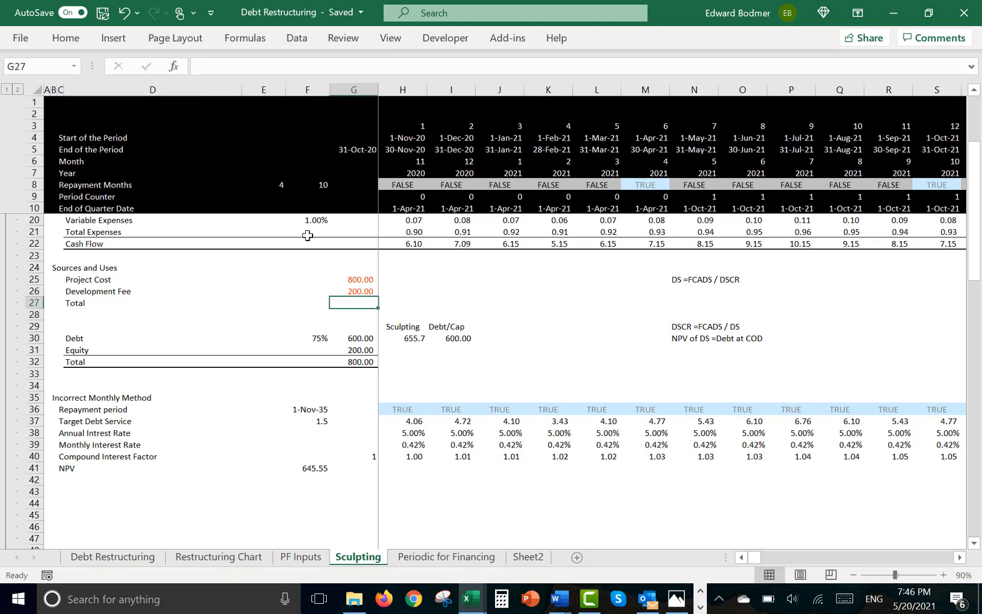
{"action": "key", "text": "alt+equal"}
{"action": "key", "text": "Return"}
Base the Debt/Cap amount in I30 on total uses with =F30*G27
{"action": "key", "text": "Down"}
{"action": "key", "text": "Down"}
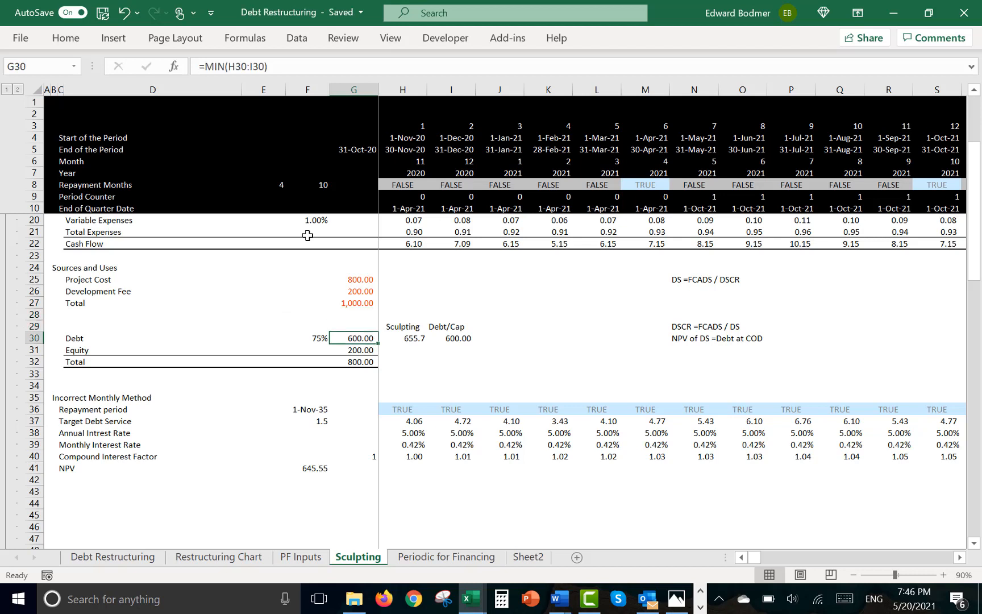
{"action": "key", "text": "Right"}
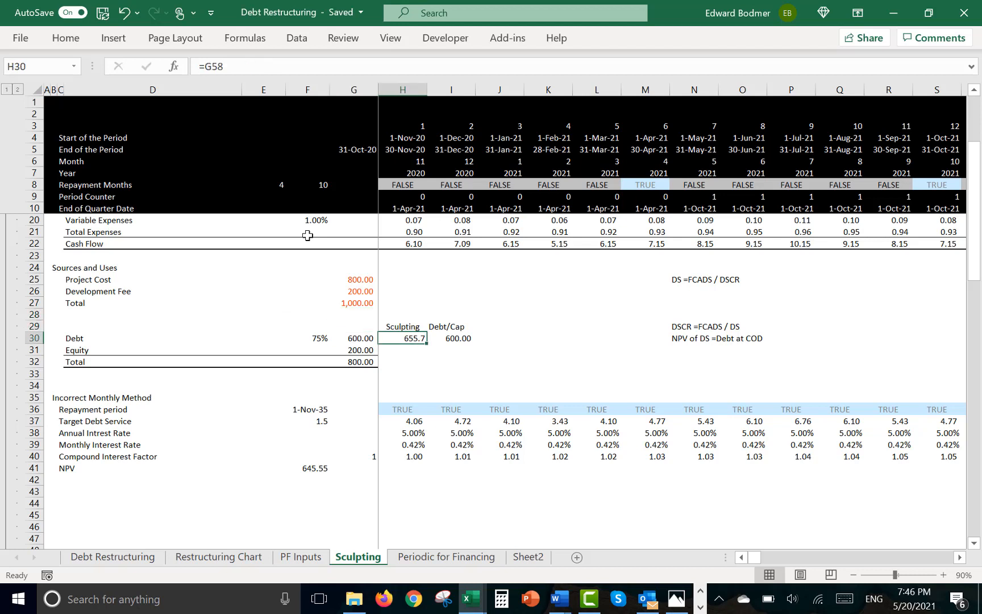
{"action": "key", "text": "Right"}
{"action": "type", "text": "=F30*G25"}
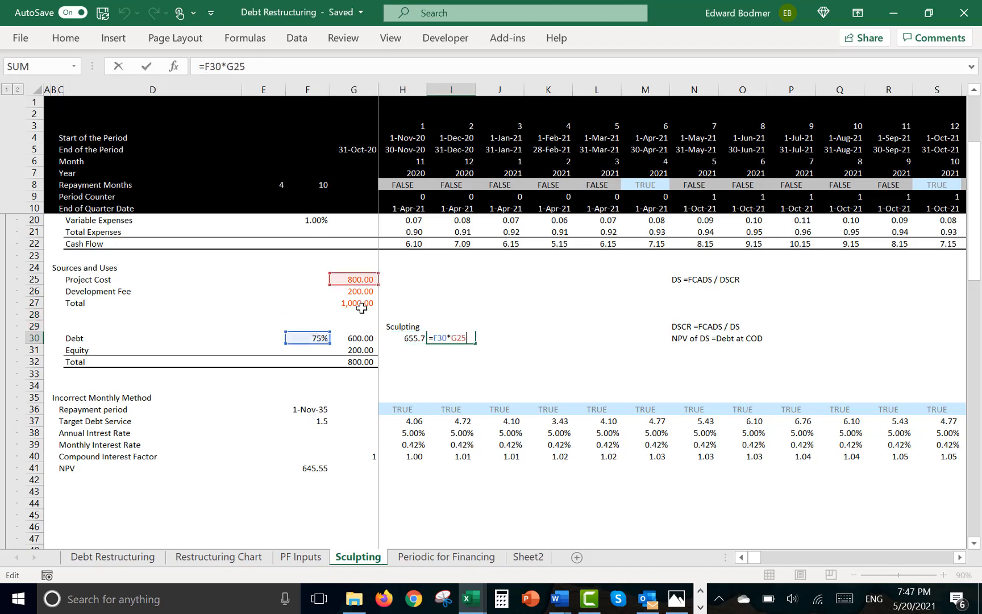
{"action": "left_click_drag", "start_coordinate": [357, 286], "coordinate": [357, 305]}
{"action": "key", "text": "Return"}
{"action": "key", "text": "Up"}
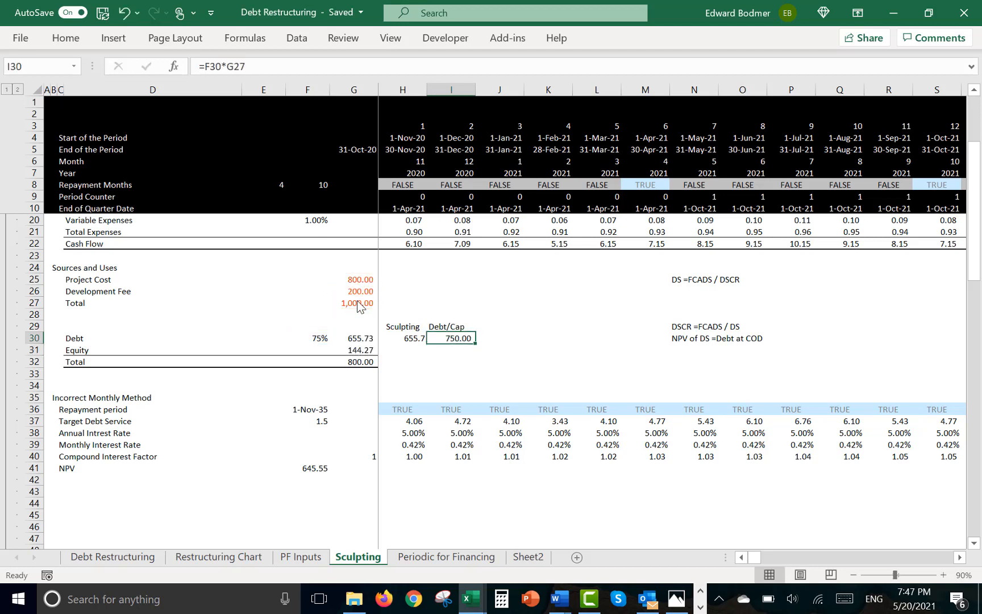
Examine how the Debt in G30 compares with the sculpting and Debt/Cap amounts and relates to the Development Fee
{"action": "key", "text": "Left"}
{"action": "key", "text": "Right"}
{"action": "key", "text": "Left"}
{"action": "key", "text": "Left"}
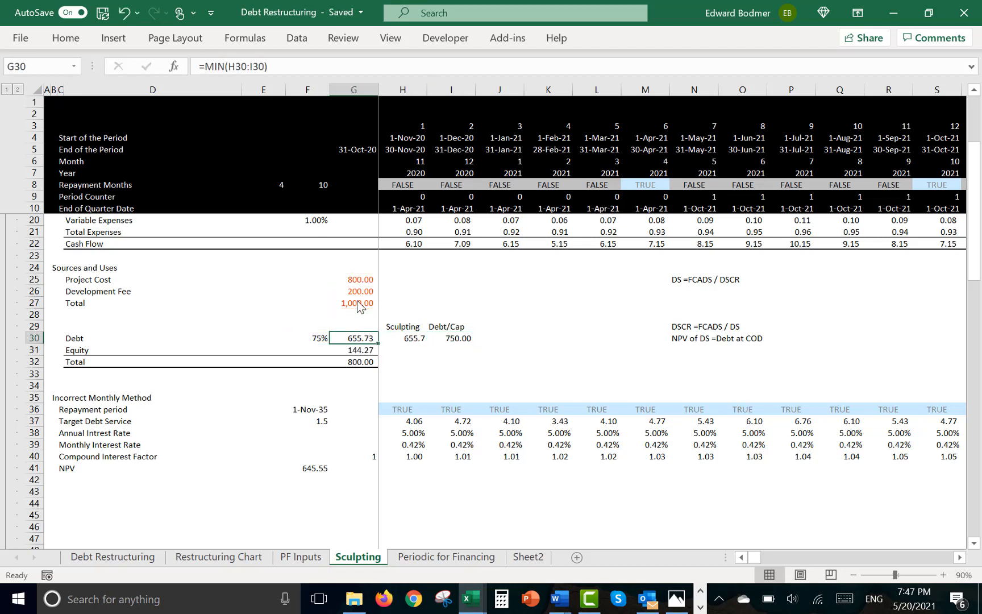
{"action": "key", "text": "Left"}
{"action": "key", "text": "Right"}
{"action": "key", "text": "Up"}
{"action": "key", "text": "Up"}
{"action": "key", "text": "Up"}
{"action": "key", "text": "Up"}
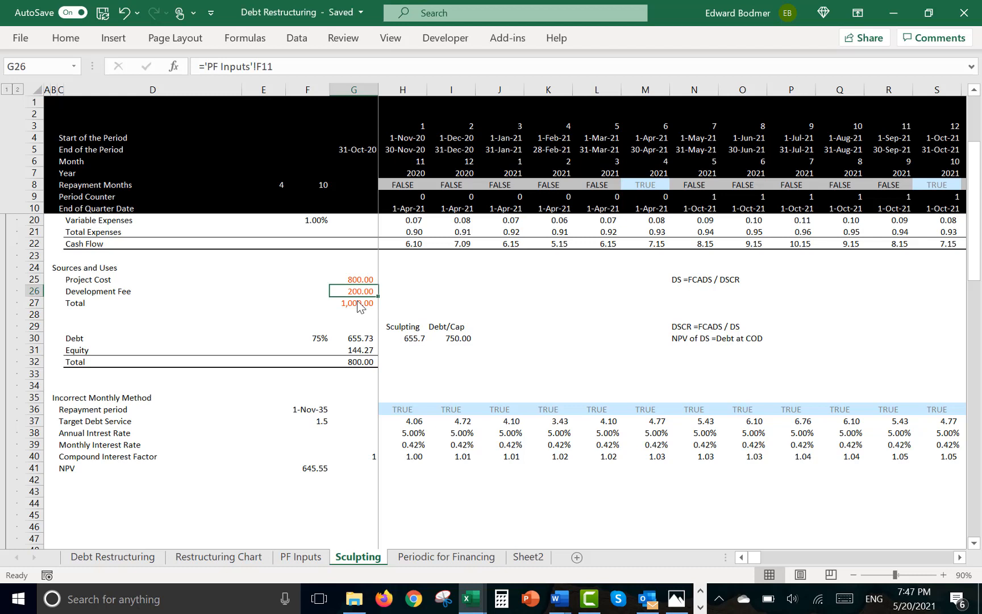
Enter the label "Opening Balance" in C43, below the NPV of the Incorrect Monthly Method section
{"action": "key", "text": "Down"}
{"action": "key", "text": "Down"}
{"action": "key", "text": "Down"}
{"action": "key", "text": "Down"}
{"action": "key", "text": "Down"}
{"action": "key", "text": "Down"}
{"action": "key", "text": "Down"}
{"action": "key", "text": "Down"}
{"action": "key", "text": "Down"}
{"action": "key", "text": "Down"}
{"action": "key", "text": "Down"}
{"action": "key", "text": "Down"}
{"action": "key", "text": "Down"}
{"action": "key", "text": "Down"}
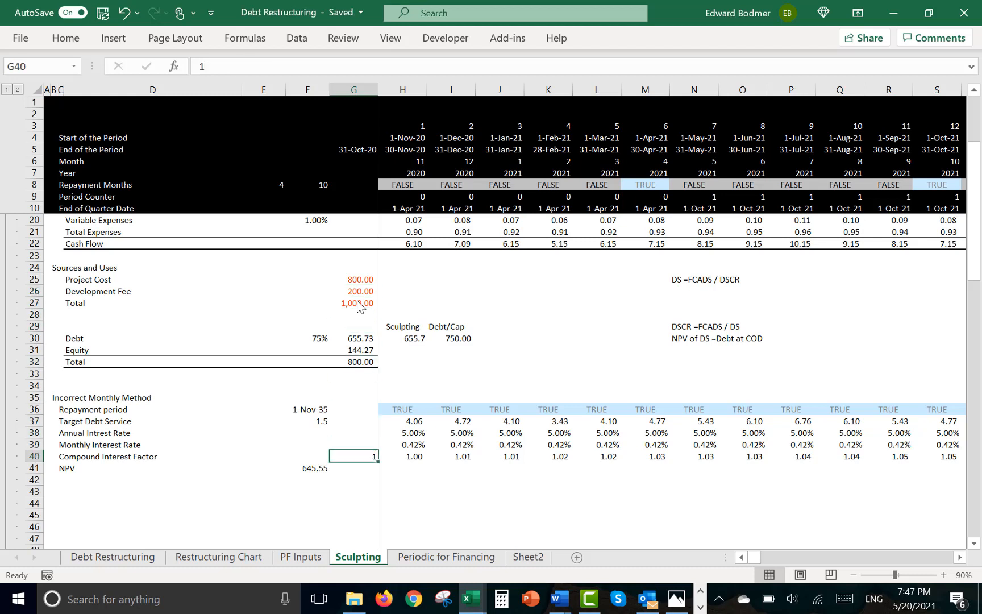
{"action": "key", "text": "Down"}
{"action": "key", "text": "Down"}
{"action": "key", "text": "Down"}
{"action": "key", "text": "Left"}
{"action": "key", "text": "Left"}
{"action": "key", "text": "Left"}
{"action": "key", "text": "Left"}
{"action": "key", "text": "Left"}
{"action": "key", "text": "Left"}
{"action": "key", "text": "Down"}
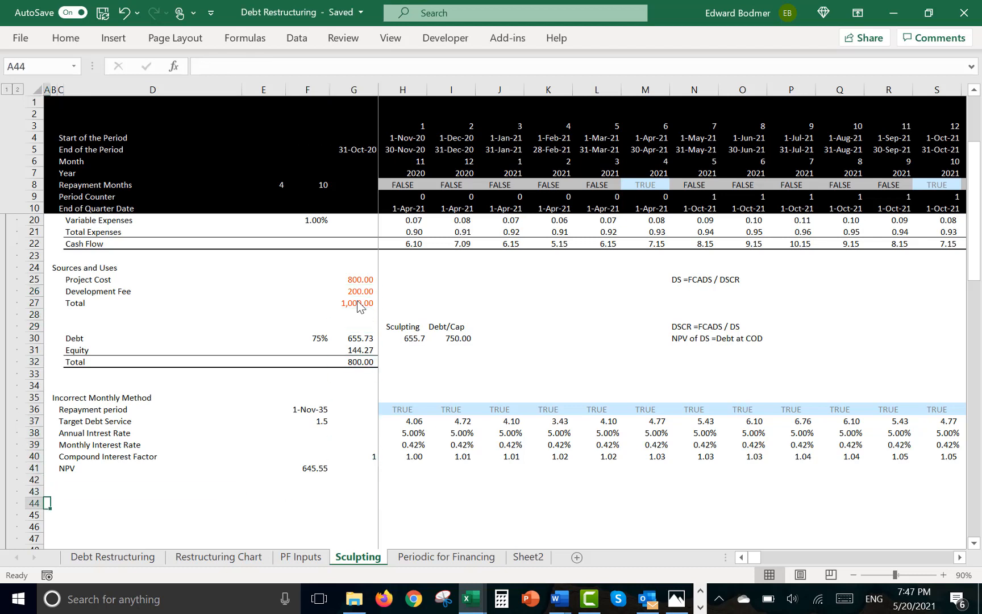
{"action": "key", "text": "Up"}
{"action": "key", "text": "Right"}
{"action": "key", "text": "Right"}
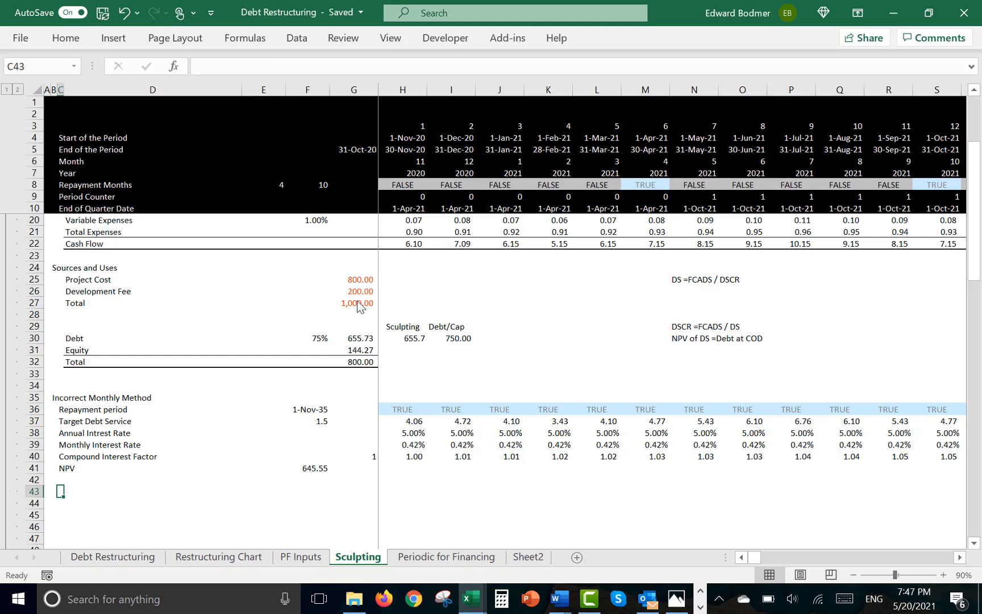
{"action": "type", "text": "Opening "}
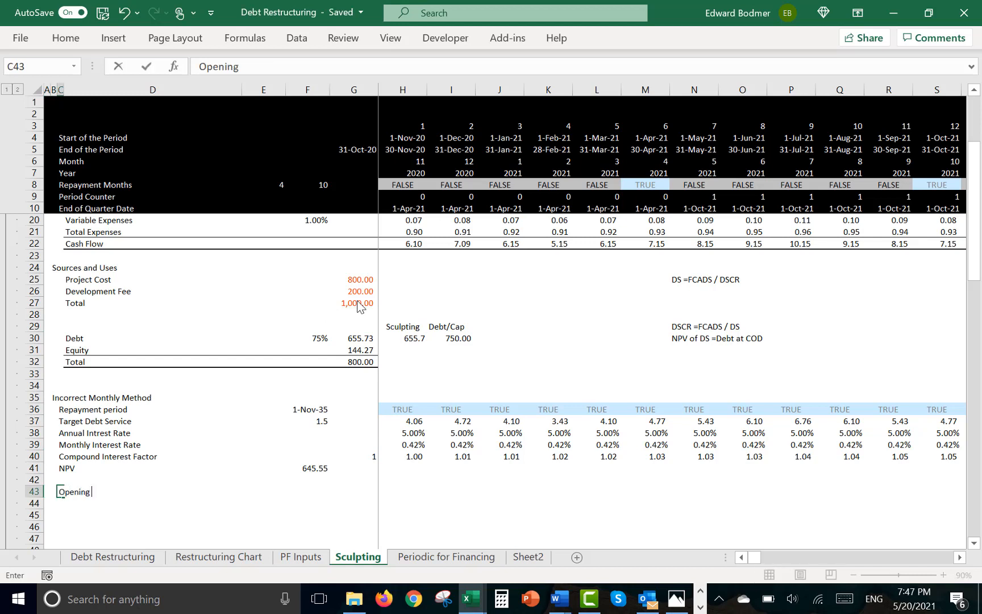
{"action": "type", "text": "Balance"}
{"action": "key", "text": "Return"}
Enter the label "Less: Repayments" in C44, below Opening Balance
{"action": "type", "text": "Add"}
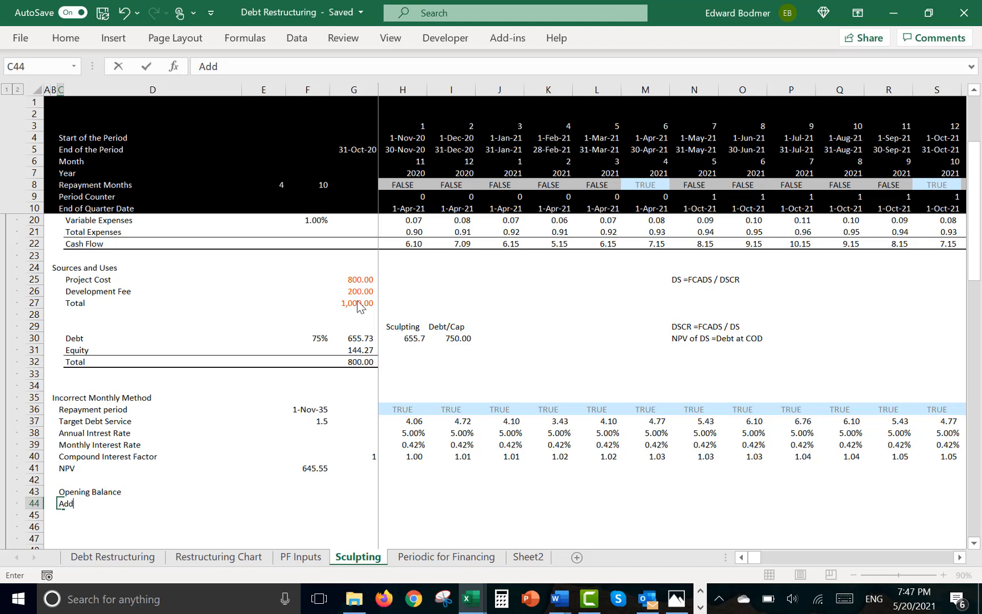
{"action": "key", "text": "BackSpace"}
{"action": "key", "text": "BackSpace"}
{"action": "key", "text": "BackSpace"}
{"action": "type", "text": "Less"}
{"action": "type", "text": ": Rpeya"}
{"action": "key", "text": "BackSpace"}
{"action": "key", "text": "BackSpace"}
{"action": "key", "text": "BackSpace"}
{"action": "type", "text": "epayments"}
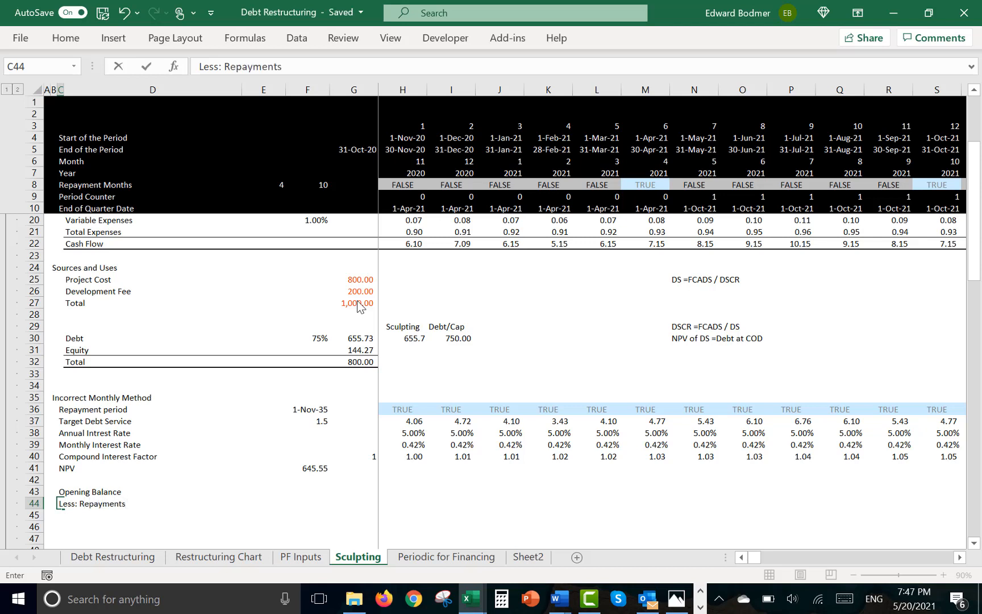
{"action": "key", "text": "Return"}
Enter the label "Closing Balance" in C45, below Less: Repayments
{"action": "type", "text": "Closing "}
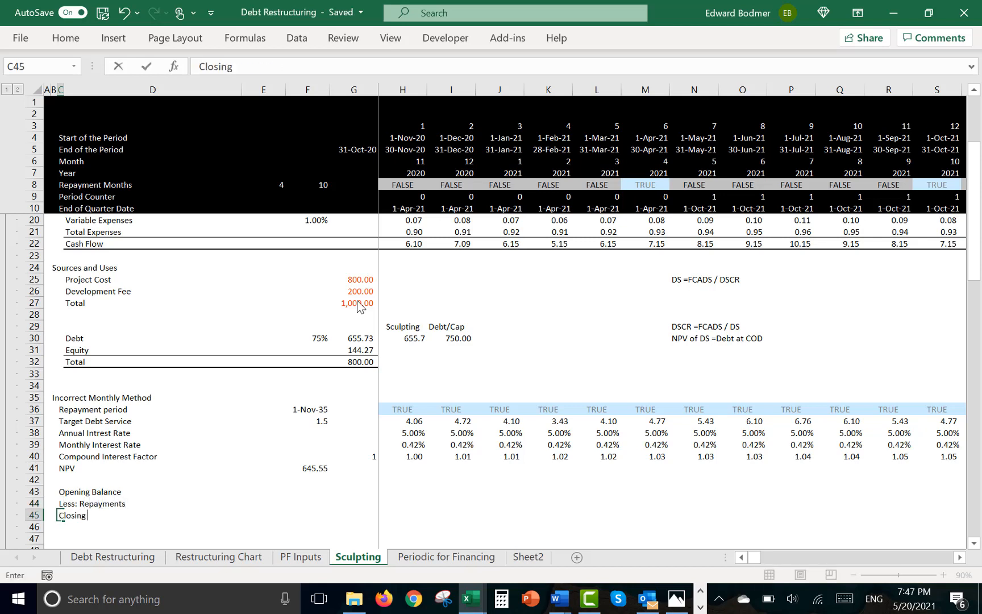
{"action": "type", "text": "Balance"}
{"action": "key", "text": "Return"}
Set the initial Closing Balance in G45 to the NPV of debt service with =F41
{"action": "key", "text": "Up"}
{"action": "key", "text": "Right"}
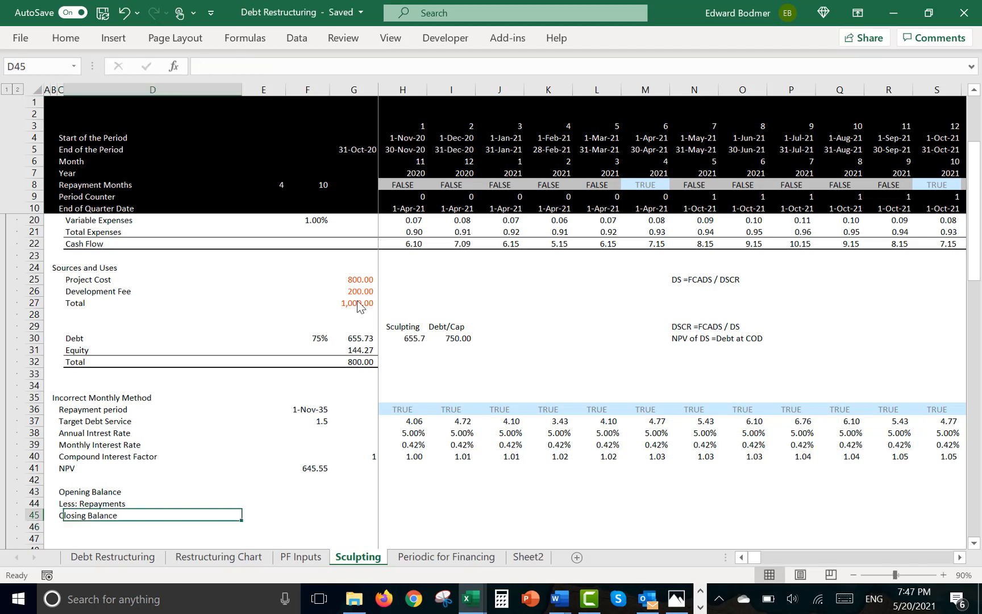
{"action": "key", "text": "Right"}
{"action": "key", "text": "Right"}
{"action": "key", "text": "Right"}
{"action": "type", "text": "="}
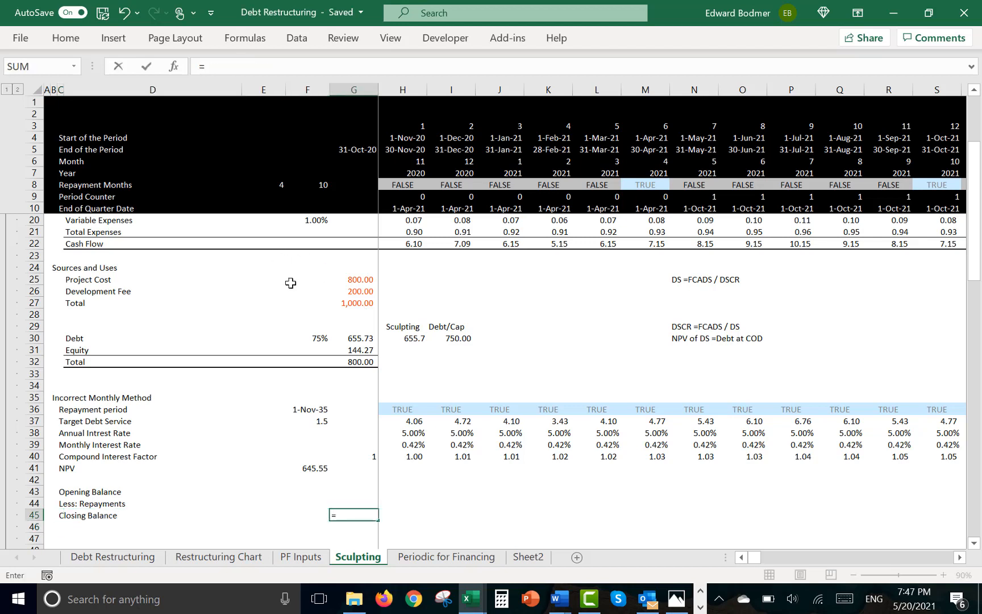
{"action": "left_click", "coordinate": [314, 469]}
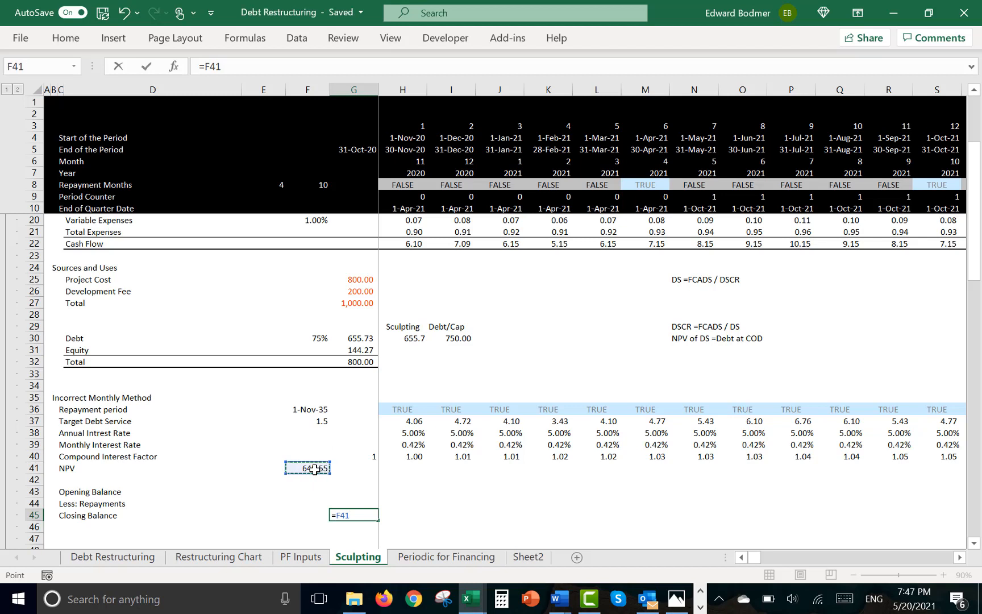
{"action": "key", "text": "Return"}
Link the first period's Opening Balance in H43 to the prior Closing Balance in G45
{"action": "key", "text": "Up"}
{"action": "key", "text": "Up"}
{"action": "key", "text": "Up"}
{"action": "key", "text": "Right"}
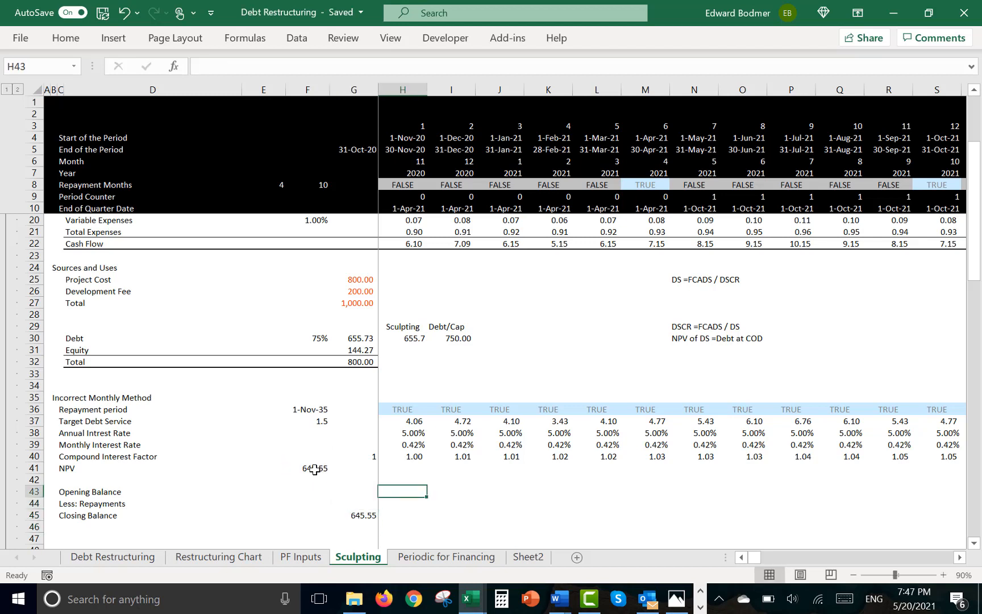
{"action": "type", "text": "="}
{"action": "key", "text": "Left"}
{"action": "key", "text": "Down"}
{"action": "key", "text": "Down"}
{"action": "key", "text": "Return"}
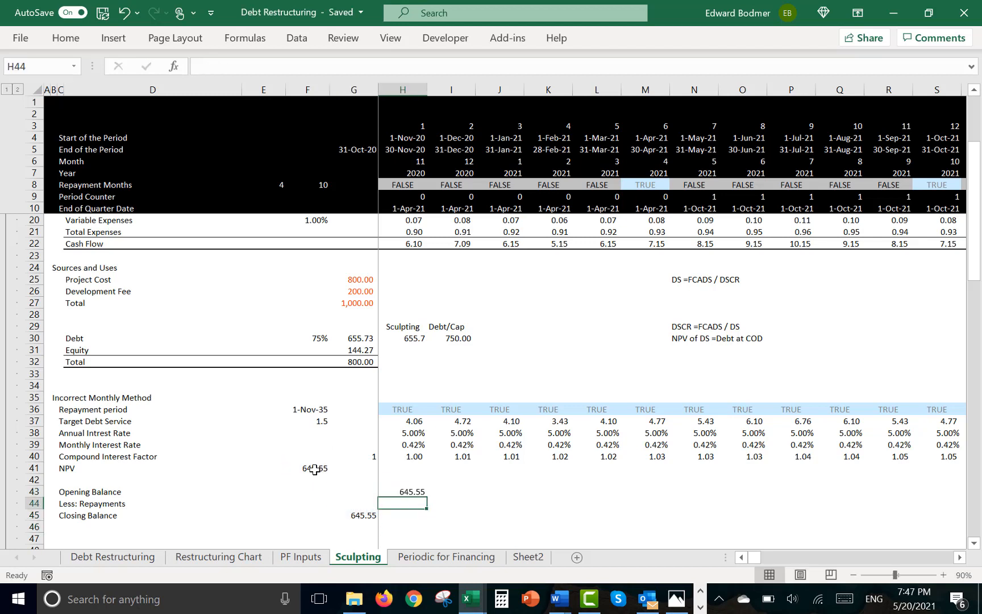
Calculate the first period's Repayments in H44 as target debt service less the interest row below Closing Balance, with =H37-H46
{"action": "type", "text": "="}
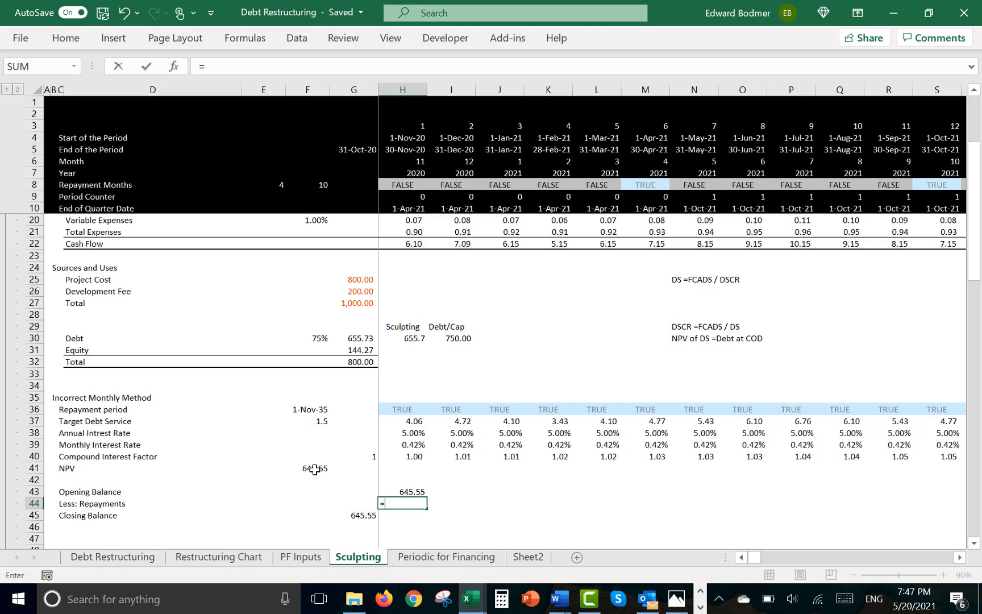
{"action": "key", "text": "Up"}
{"action": "key", "text": "Up"}
{"action": "key", "text": "Up"}
{"action": "key", "text": "Up"}
{"action": "key", "text": "Up"}
{"action": "key", "text": "Up"}
{"action": "key", "text": "Up"}
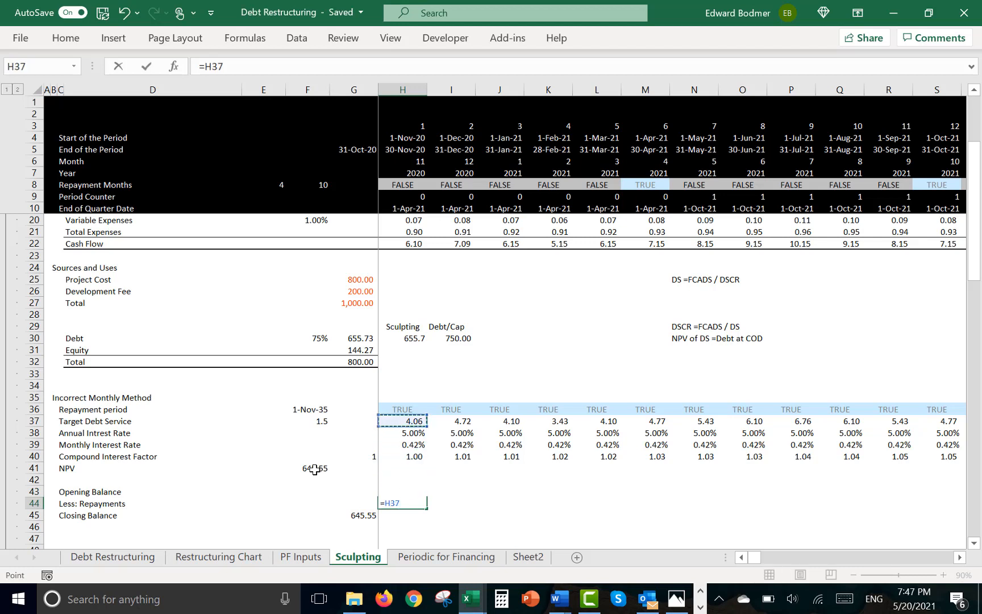
{"action": "type", "text": "-"}
{"action": "key", "text": "Down"}
{"action": "key", "text": "Down"}
{"action": "key", "text": "Down"}
{"action": "key", "text": "Up"}
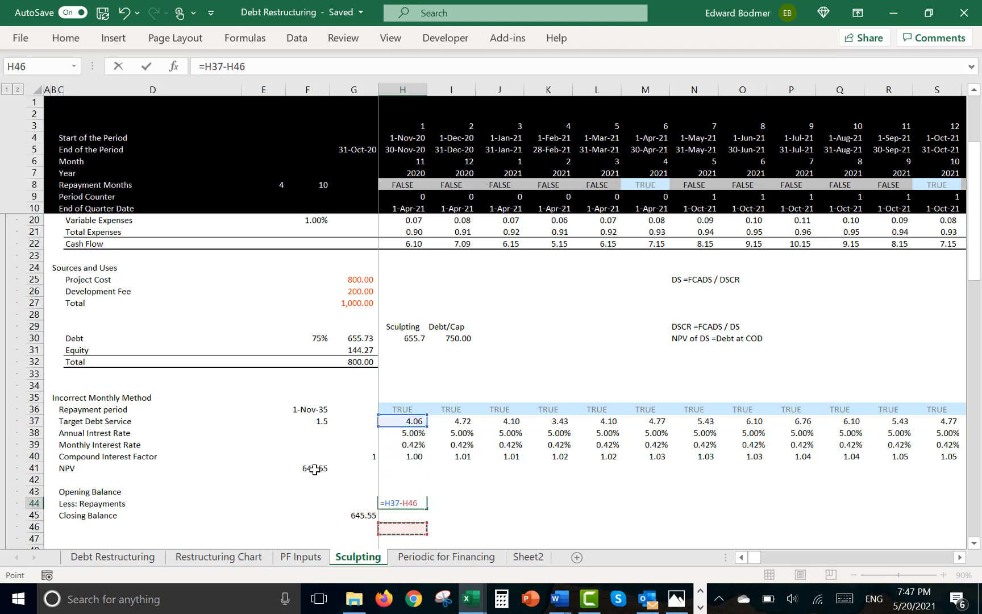
{"action": "key", "text": "Return"}
Enter the label "Interest" in C46, below Closing Balance
{"action": "key", "text": "Left"}
{"action": "key", "text": "Left"}
{"action": "key", "text": "Left"}
{"action": "key", "text": "Down"}
{"action": "key", "text": "Left"}
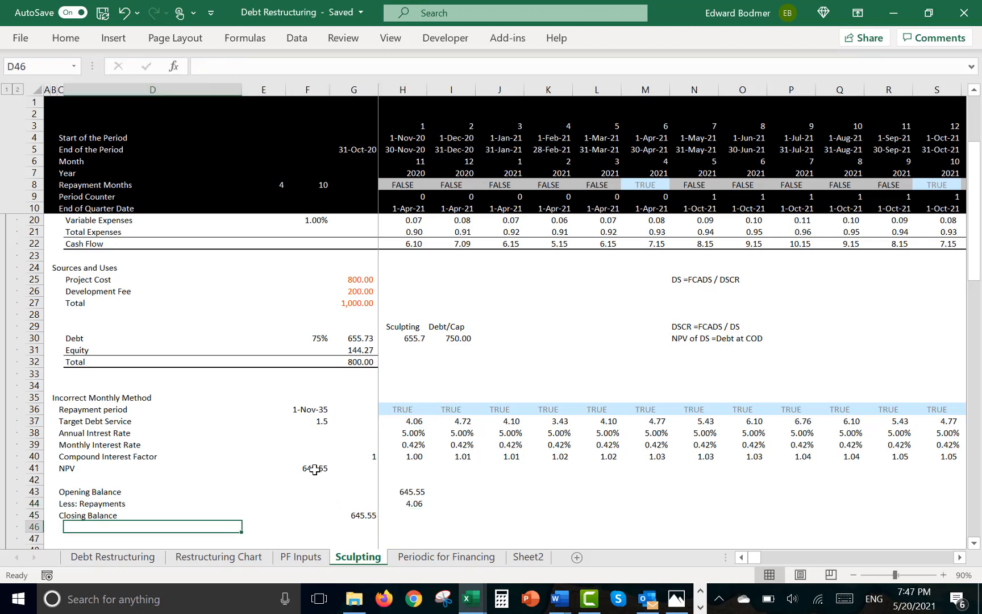
{"action": "key", "text": "Left"}
{"action": "type", "text": "Inter"}
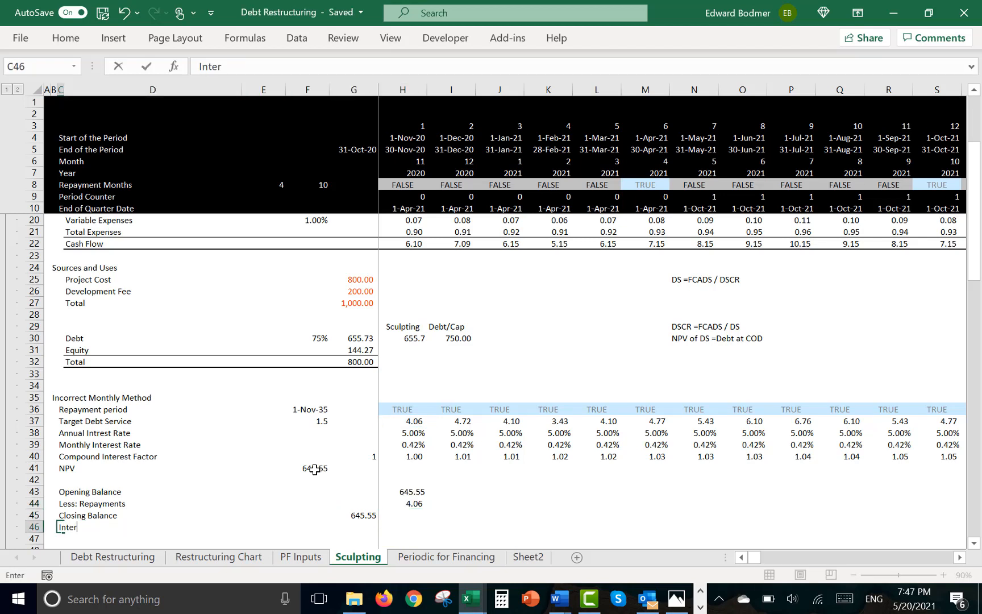
{"action": "key", "text": "Right"}
Calculate the first period's Interest in H46 from opening balance and monthly rate with =H43*H39, formatted to two decimals
{"action": "key", "text": "Right"}
{"action": "key", "text": "Right"}
{"action": "key", "text": "Right"}
{"action": "key", "text": "Right"}
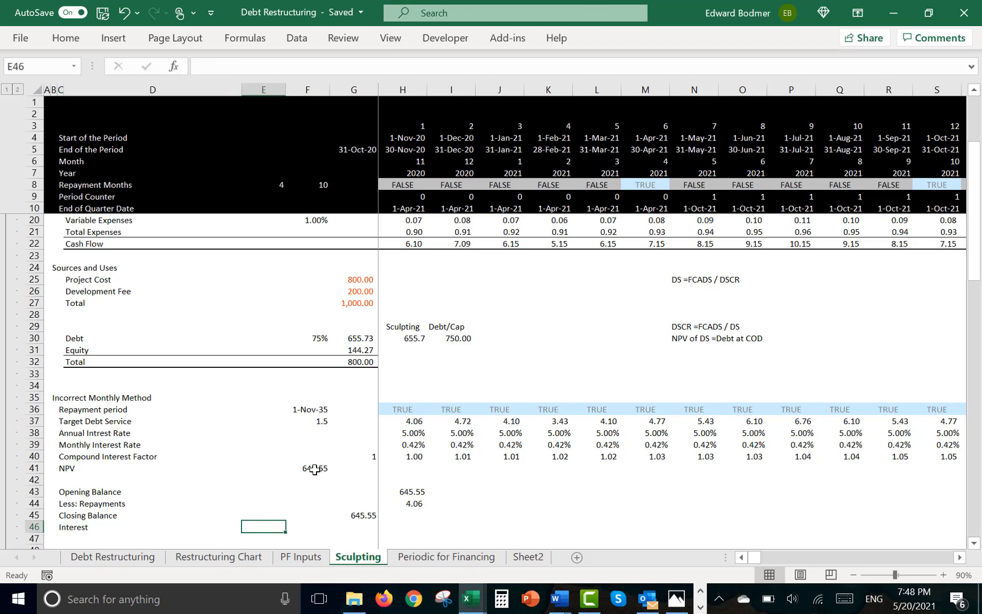
{"action": "type", "text": "="}
{"action": "key", "text": "Up"}
{"action": "key", "text": "Up"}
{"action": "key", "text": "Up"}
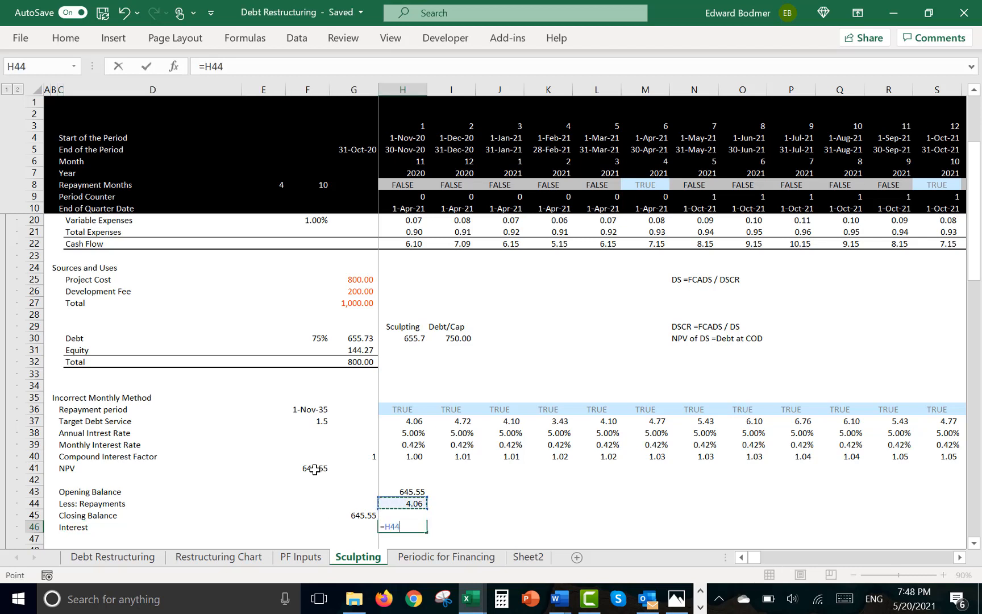
{"action": "type", "text": "*"}
{"action": "key", "text": "Up"}
{"action": "key", "text": "Up"}
{"action": "key", "text": "Up"}
{"action": "key", "text": "Up"}
{"action": "key", "text": "Up"}
{"action": "key", "text": "Up"}
{"action": "key", "text": "Up"}
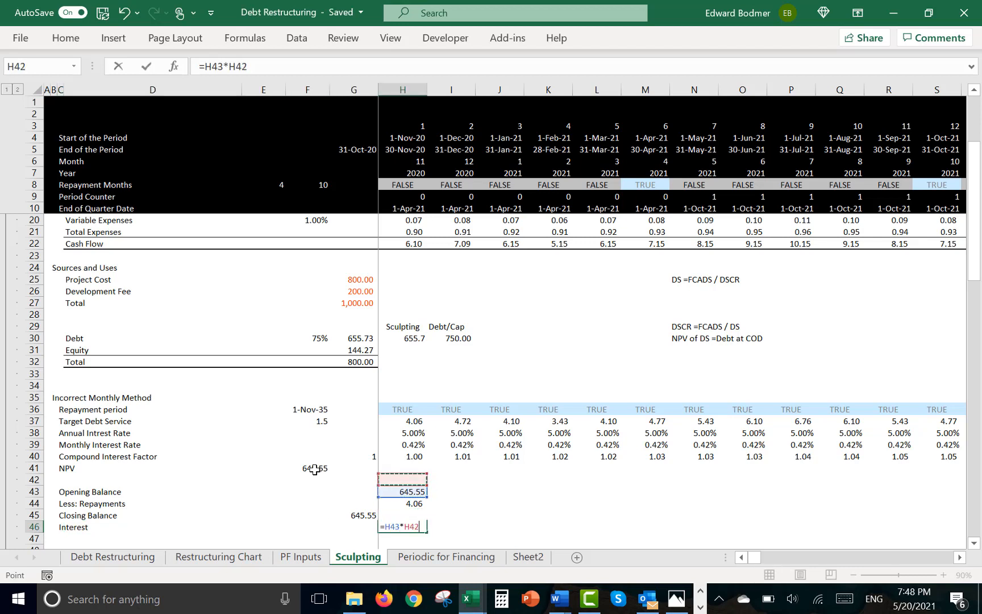
{"action": "key", "text": "Return"}
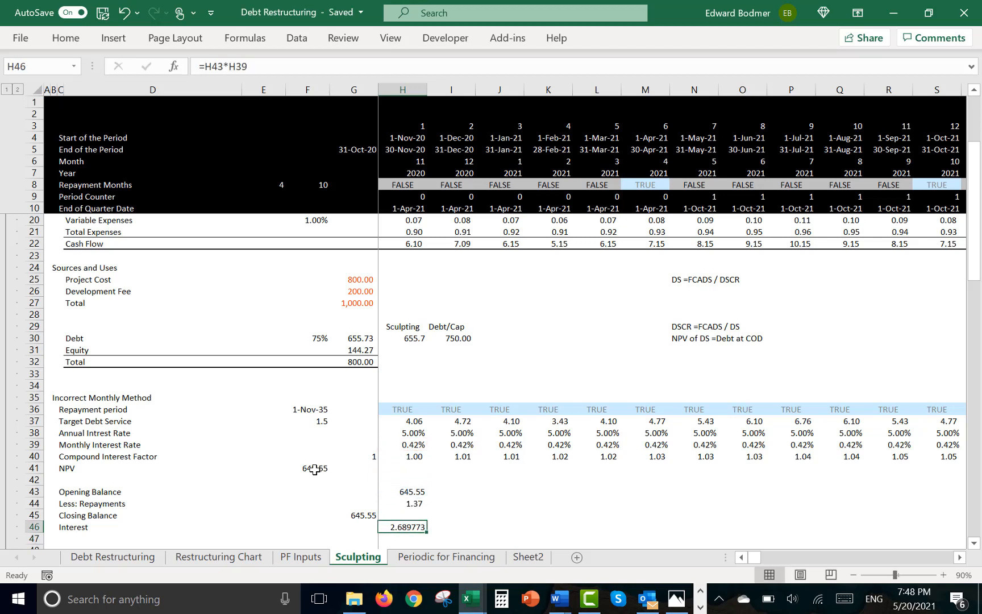
{"action": "key", "text": "ctrl+shift+1"}
Calculate the first period's Closing Balance in H45 as opening balance less repayments, with =H43-H44
{"action": "key", "text": "Up"}
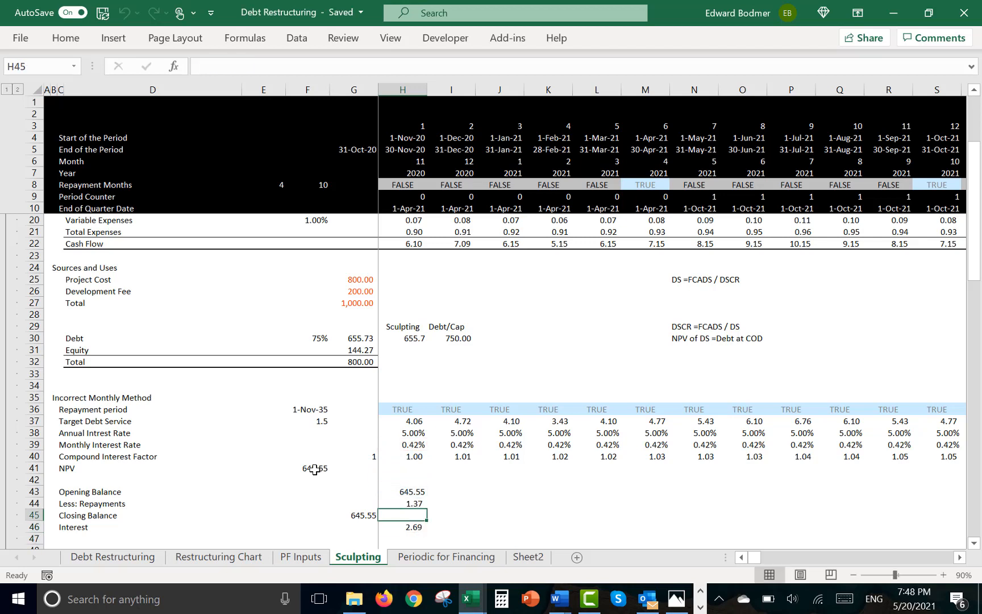
{"action": "type", "text": "="}
{"action": "key", "text": "Up"}
{"action": "key", "text": "Up"}
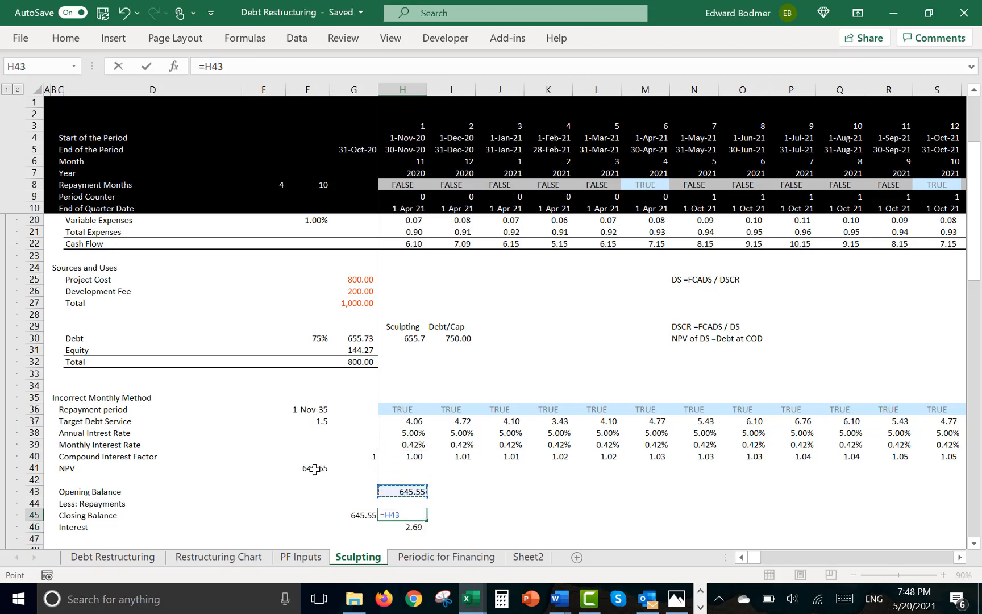
{"action": "type", "text": "-"}
{"action": "key", "text": "Down"}
{"action": "key", "text": "Return"}
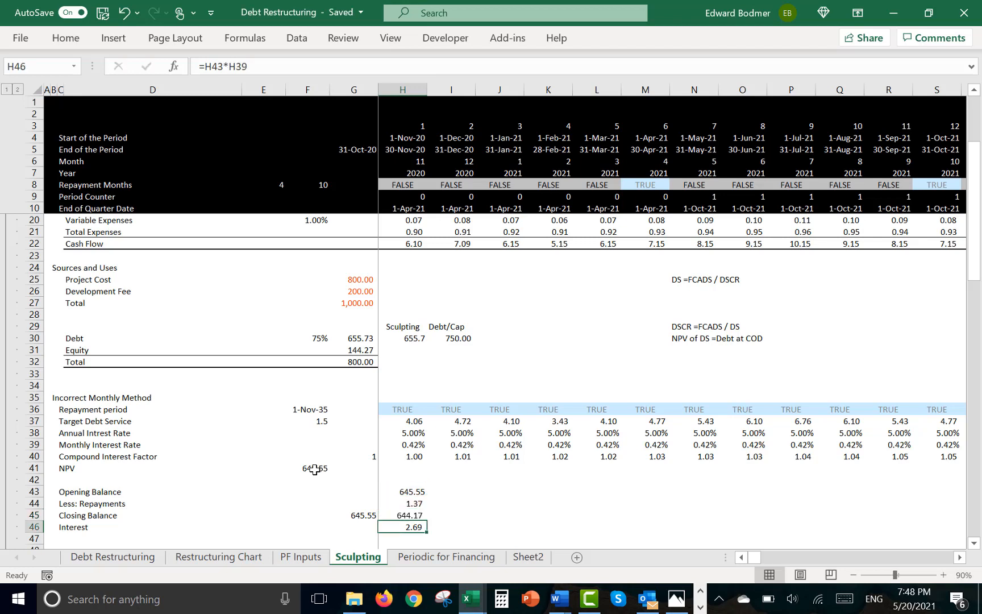
Copy the first period's debt schedule formulas in H43:H46 across all the monthly columns
{"action": "key", "text": "Up"}
{"action": "key", "text": "Up"}
{"action": "key", "text": "Up"}
{"action": "key", "text": "shift+Down"}
{"action": "key", "text": "shift+Down"}
{"action": "key", "text": "shift+Down"}
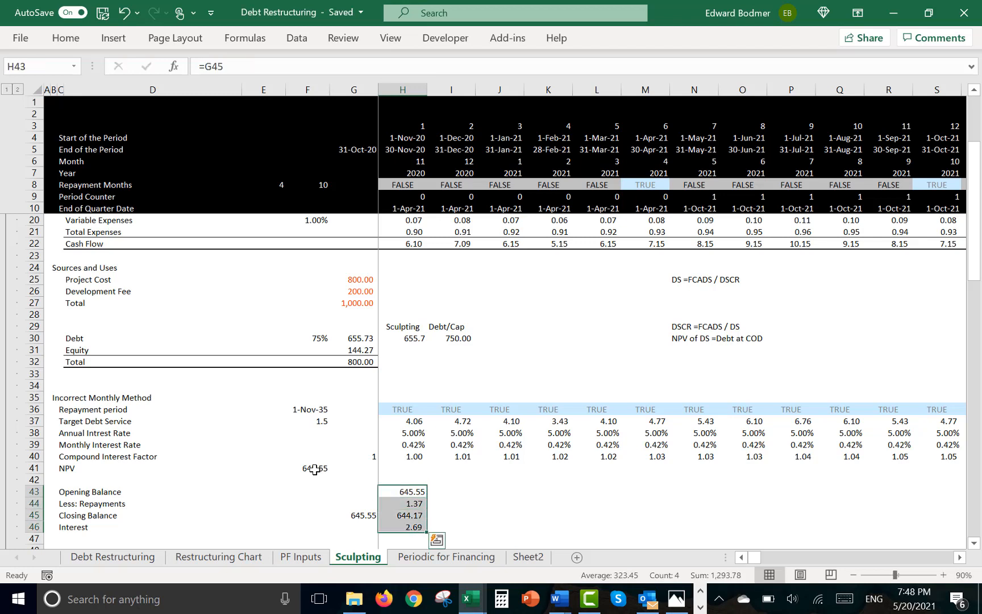
{"action": "key", "text": "ctrl+shift+r"}
Examine the Closing Balance row across the monthly timeline to beyond the end of the repayment period
{"action": "key", "text": "Down"}
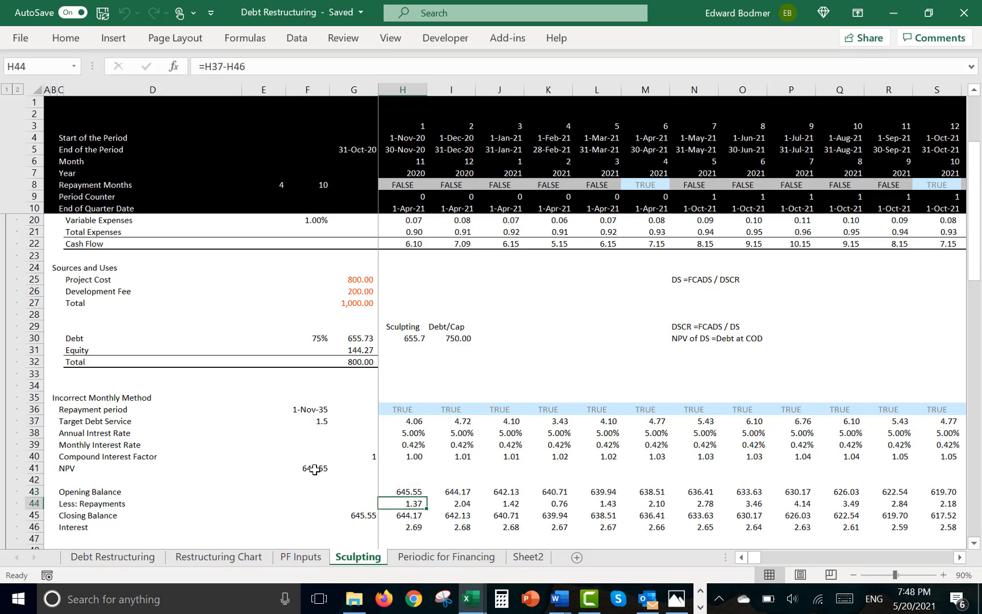
{"action": "key", "text": "Right"}
{"action": "key", "text": "Down"}
{"action": "key", "text": "Right"}
{"action": "key", "text": "Right"}
{"action": "key", "text": "Right"}
{"action": "key", "text": "Right"}
{"action": "key", "text": "Right"}
{"action": "key", "text": "Right"}
{"action": "key", "text": "Right"}
{"action": "key", "text": "Right"}
{"action": "key", "text": "Right"}
{"action": "key", "text": "Right"}
{"action": "key", "text": "Right"}
{"action": "key", "text": "Right"}
{"action": "key", "text": "Right"}
{"action": "key", "text": "Right"}
{"action": "key", "text": "Right"}
{"action": "key", "text": "Right"}
{"action": "key", "text": "Right"}
{"action": "key", "text": "Right"}
{"action": "key", "text": "Right"}
{"action": "key", "text": "Right"}
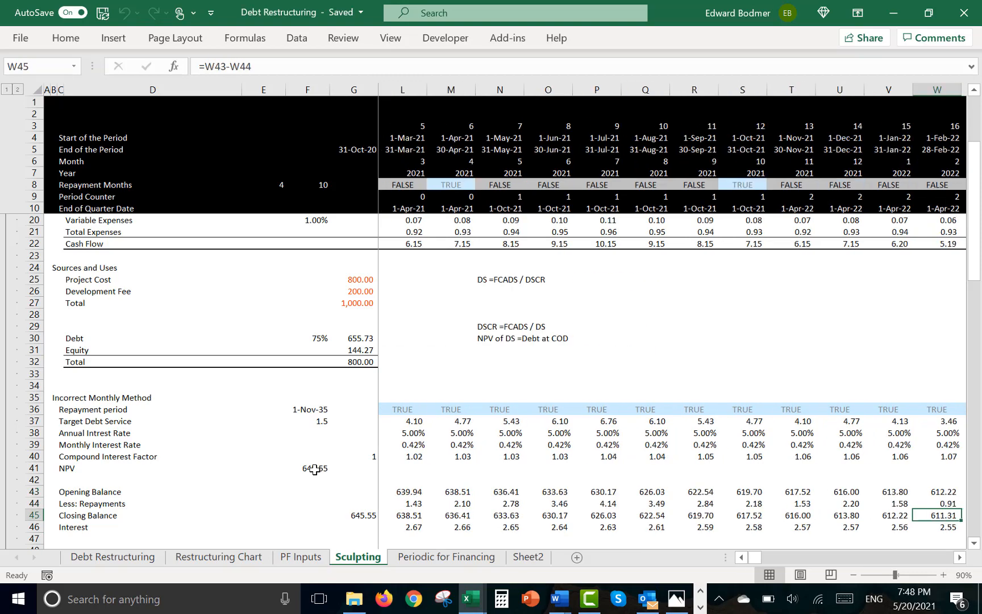
{"action": "key", "text": "Right"}
{"action": "key", "text": "Right"}
{"action": "key", "text": "Right"}
{"action": "key", "text": "Right"}
{"action": "key", "text": "Right"}
{"action": "key", "text": "Right"}
{"action": "key", "text": "Right"}
{"action": "key", "text": "Right"}
{"action": "key", "text": "Right"}
{"action": "key", "text": "Right"}
{"action": "key", "text": "Right"}
{"action": "key", "text": "Right"}
{"action": "key", "text": "Right"}
{"action": "key", "text": "Right"}
{"action": "key", "text": "Right"}
{"action": "key", "text": "Right"}
{"action": "key", "text": "Right"}
{"action": "key", "text": "Right"}
{"action": "key", "text": "Right"}
{"action": "key", "text": "Right"}
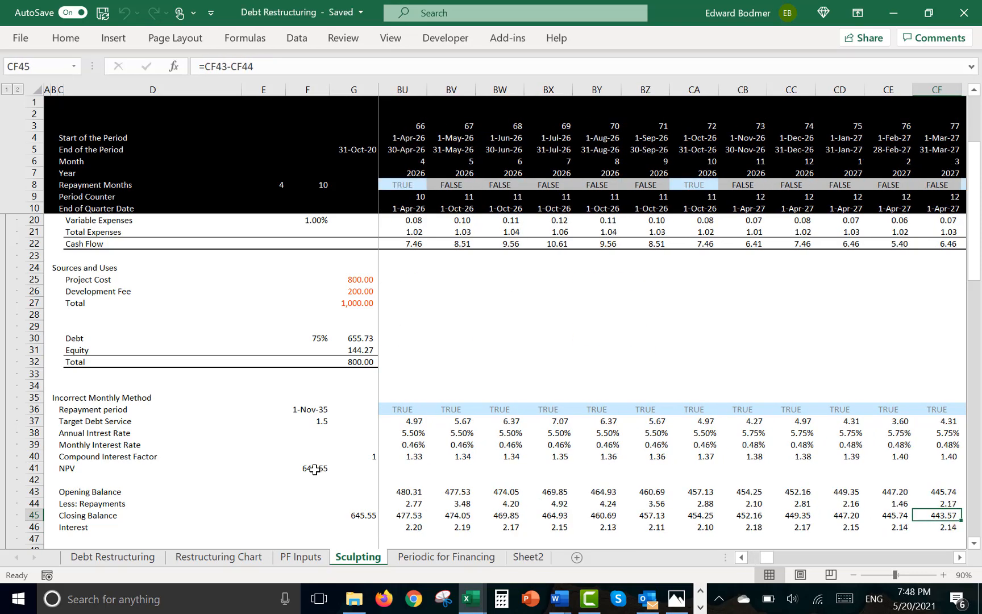
{"action": "key", "text": "Right"}
{"action": "key", "text": "Right"}
{"action": "key", "text": "Right"}
{"action": "key", "text": "Right"}
{"action": "key", "text": "Right"}
{"action": "key", "text": "Right"}
{"action": "key", "text": "Right"}
{"action": "key", "text": "Right"}
{"action": "key", "text": "Right"}
{"action": "key", "text": "Right"}
{"action": "key", "text": "Right"}
{"action": "key", "text": "Right"}
{"action": "key", "text": "Right"}
{"action": "key", "text": "Right"}
{"action": "key", "text": "Right"}
{"action": "key", "text": "Right"}
{"action": "key", "text": "Right"}
{"action": "key", "text": "Right"}
{"action": "key", "text": "Right"}
{"action": "key", "text": "Right"}
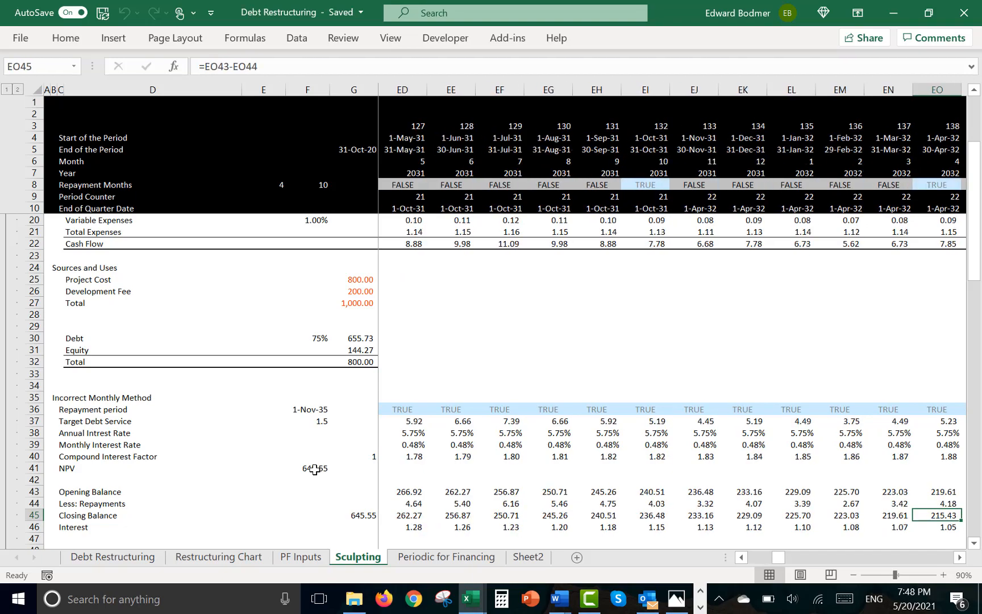
{"action": "key", "text": "Right"}
{"action": "key", "text": "Right"}
{"action": "key", "text": "Right"}
{"action": "key", "text": "Right"}
{"action": "key", "text": "Right"}
{"action": "key", "text": "Right"}
{"action": "key", "text": "Right"}
{"action": "key", "text": "Right"}
{"action": "key", "text": "Right"}
{"action": "key", "text": "Right"}
{"action": "key", "text": "Right"}
{"action": "key", "text": "Right"}
{"action": "key", "text": "Right"}
{"action": "key", "text": "Right"}
{"action": "key", "text": "Right"}
{"action": "key", "text": "Right"}
{"action": "key", "text": "Right"}
{"action": "key", "text": "Right"}
{"action": "key", "text": "Right"}
{"action": "key", "text": "Right"}
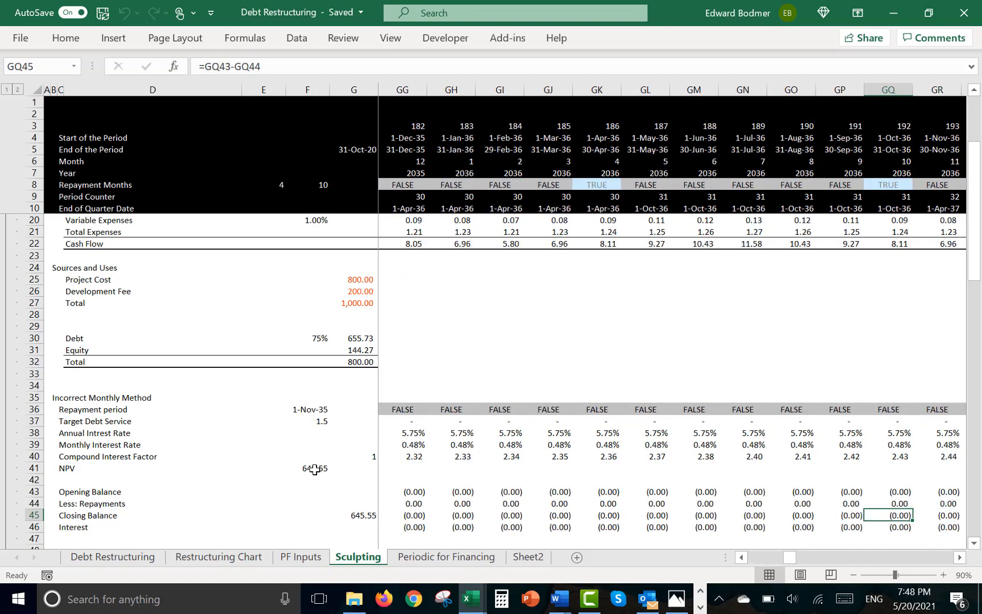
Review the Closing Balance row backwards from beyond the end of the repayment period to the first month
{"action": "key", "text": "Left"}
{"action": "key", "text": "Left"}
{"action": "key", "text": "Left"}
{"action": "key", "text": "Left"}
{"action": "key", "text": "Left"}
{"action": "key", "text": "Left"}
{"action": "key", "text": "Left"}
{"action": "key", "text": "Left"}
{"action": "key", "text": "Left"}
{"action": "key", "text": "Left"}
{"action": "key", "text": "Left"}
{"action": "key", "text": "Left"}
{"action": "key", "text": "Left"}
{"action": "key", "text": "Left"}
{"action": "key", "text": "Left"}
{"action": "key", "text": "Left"}
{"action": "key", "text": "Left"}
{"action": "key", "text": "Left"}
{"action": "key", "text": "Left"}
{"action": "key", "text": "Left"}
{"action": "key", "text": "Left"}
{"action": "key", "text": "Left"}
{"action": "key", "text": "Left"}
{"action": "key", "text": "Left"}
{"action": "key", "text": "Left"}
{"action": "key", "text": "Left"}
{"action": "key", "text": "Left"}
{"action": "key", "text": "Left"}
{"action": "key", "text": "Left"}
{"action": "key", "text": "Left"}
{"action": "key", "text": "Left"}
{"action": "key", "text": "Left"}
{"action": "key", "text": "Left"}
{"action": "key", "text": "Left"}
{"action": "key", "text": "Left"}
{"action": "key", "text": "Left"}
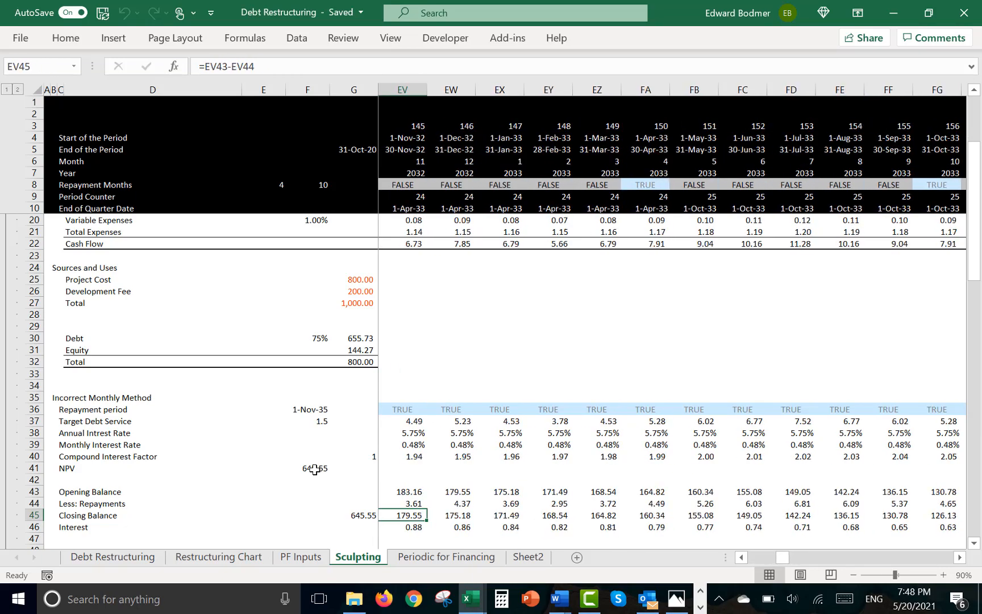
{"action": "key", "text": "Left"}
{"action": "key", "text": "Left"}
{"action": "key", "text": "Left"}
{"action": "key", "text": "Left"}
{"action": "key", "text": "Left"}
{"action": "key", "text": "Left"}
{"action": "key", "text": "Left"}
{"action": "key", "text": "Left"}
{"action": "key", "text": "Left"}
{"action": "key", "text": "Left"}
{"action": "key", "text": "Left"}
{"action": "key", "text": "Left"}
{"action": "key", "text": "Left"}
{"action": "key", "text": "Left"}
{"action": "key", "text": "Left"}
{"action": "key", "text": "Left"}
{"action": "key", "text": "Left"}
{"action": "key", "text": "Left"}
{"action": "key", "text": "Left"}
{"action": "key", "text": "Left"}
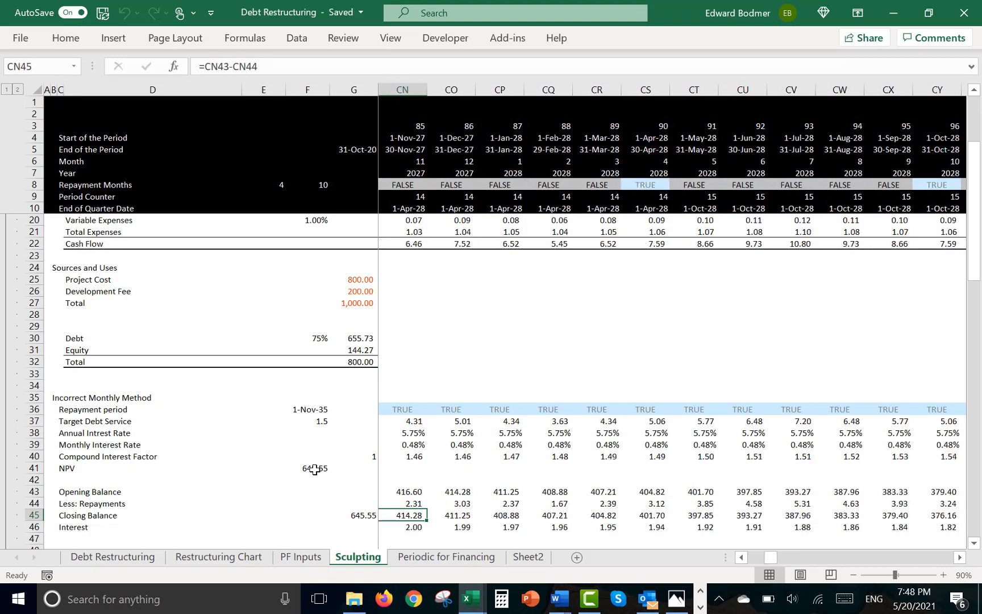
{"action": "key", "text": "Left"}
{"action": "key", "text": "Left"}
{"action": "key", "text": "Left"}
{"action": "key", "text": "Left"}
{"action": "key", "text": "Left"}
{"action": "key", "text": "Left"}
{"action": "key", "text": "Left"}
{"action": "key", "text": "Left"}
{"action": "key", "text": "Left"}
{"action": "key", "text": "Left"}
{"action": "key", "text": "Left"}
{"action": "key", "text": "Left"}
{"action": "key", "text": "Left"}
{"action": "key", "text": "Left"}
{"action": "key", "text": "Left"}
{"action": "key", "text": "Left"}
{"action": "key", "text": "Left"}
{"action": "key", "text": "Left"}
{"action": "key", "text": "Left"}
{"action": "key", "text": "Left"}
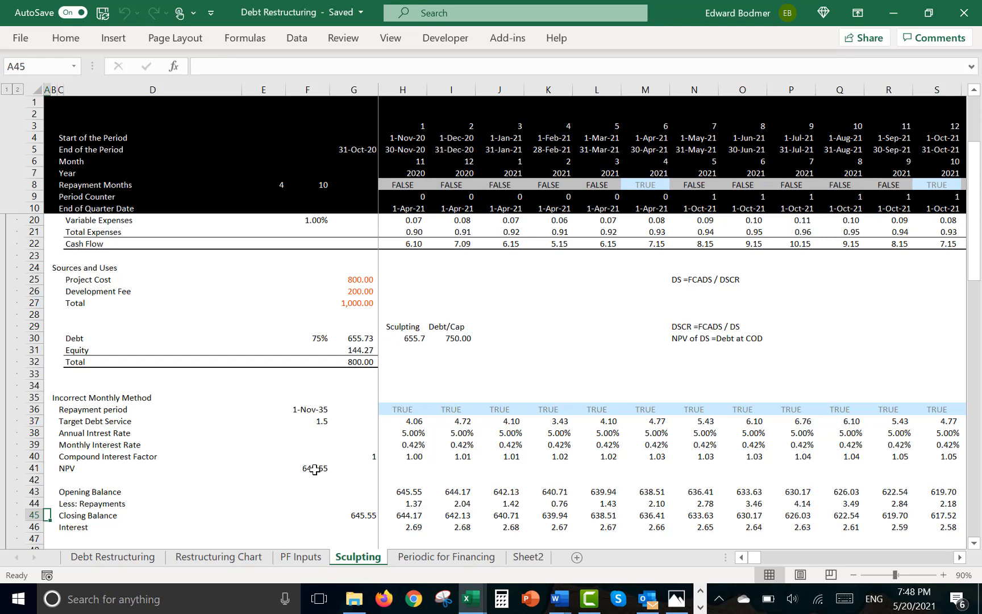
Clear the linked repayment months value from D3 on the Periodic for Financing sheet
{"action": "key", "text": "ctrl+Page_Down"}
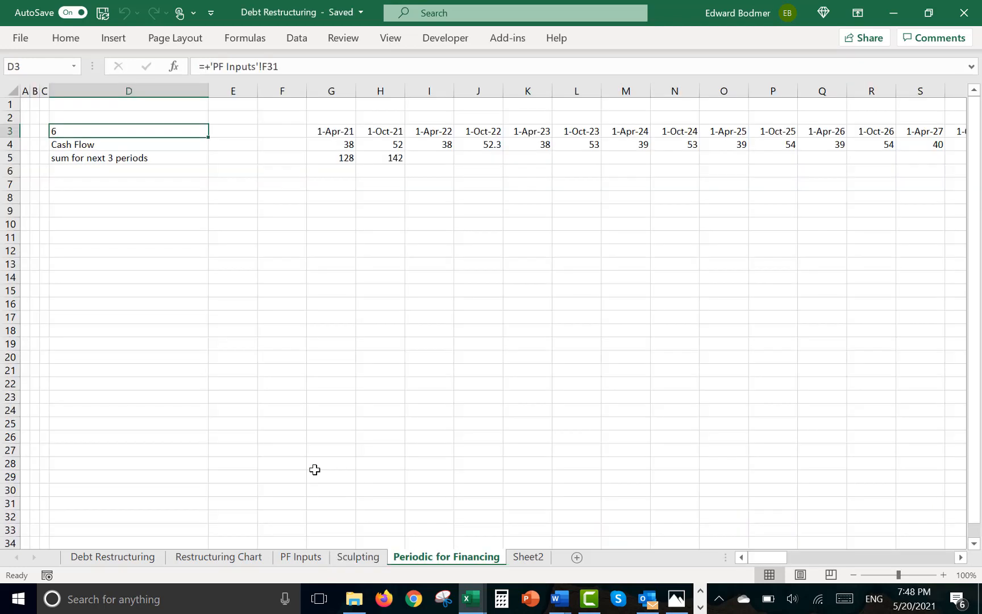
{"action": "key", "text": "Left"}
{"action": "key", "text": "Right"}
{"action": "key", "text": "Right"}
{"action": "key", "text": "Right"}
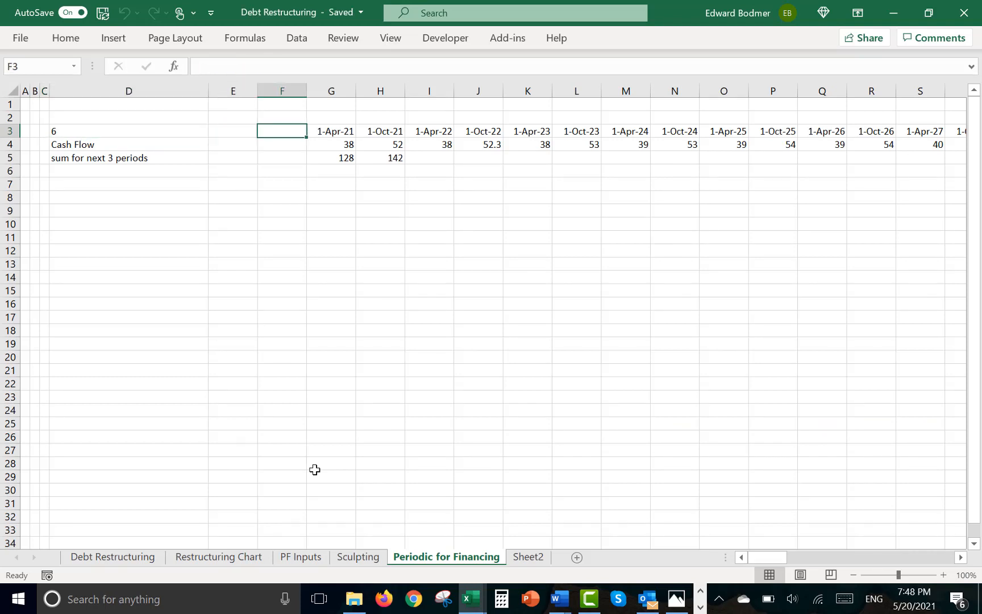
{"action": "key", "text": "Right"}
{"action": "key", "text": "Left"}
{"action": "key", "text": "Left"}
{"action": "key", "text": "Left"}
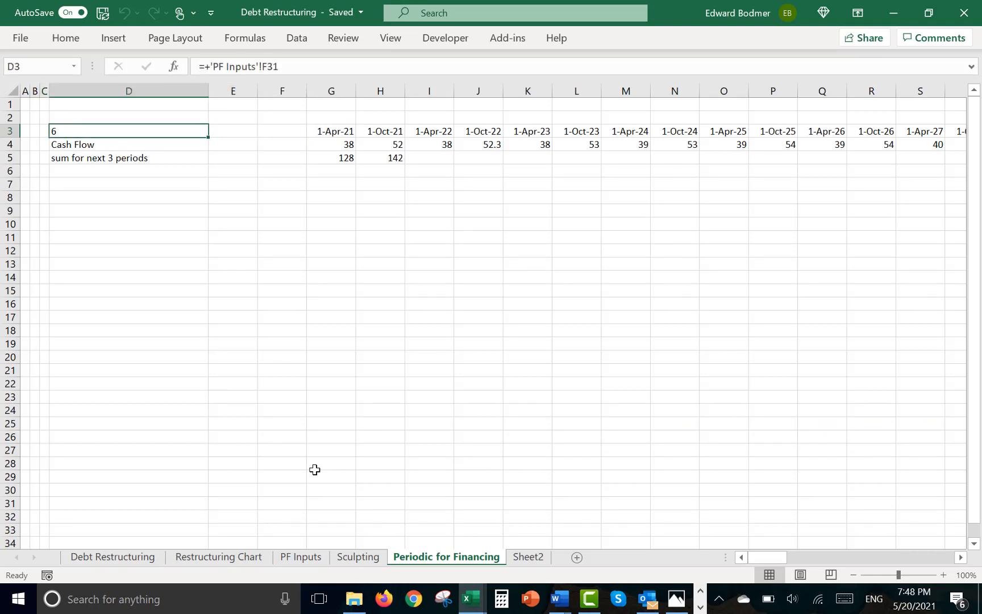
{"action": "key", "text": "Delete"}
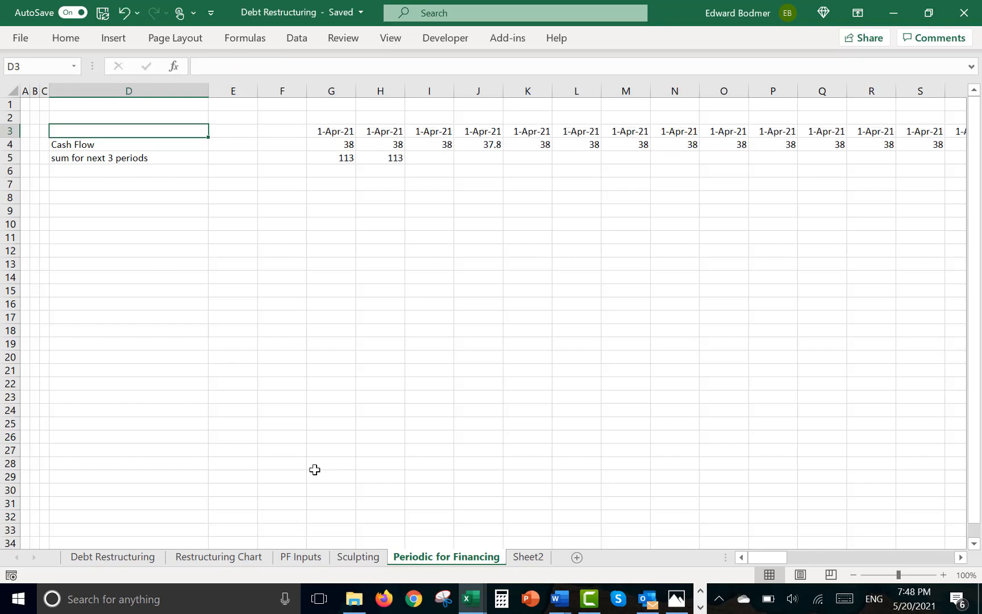
Link the first period date in G3 to the model's first Start of the Period date with =Sculpting!H4
{"action": "key", "text": "Right"}
{"action": "key", "text": "Right"}
{"action": "key", "text": "Right"}
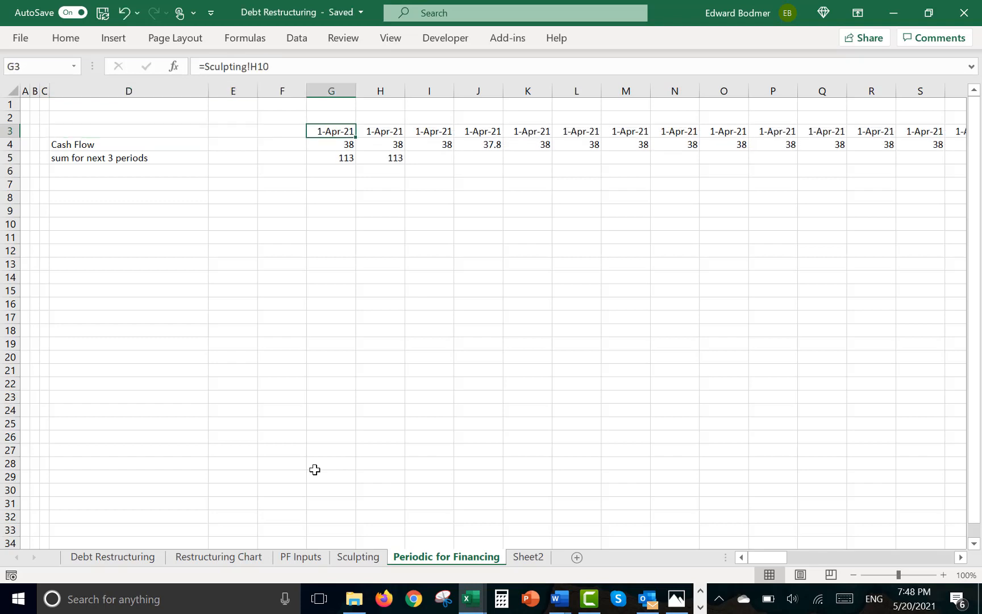
{"action": "type", "text": "="}
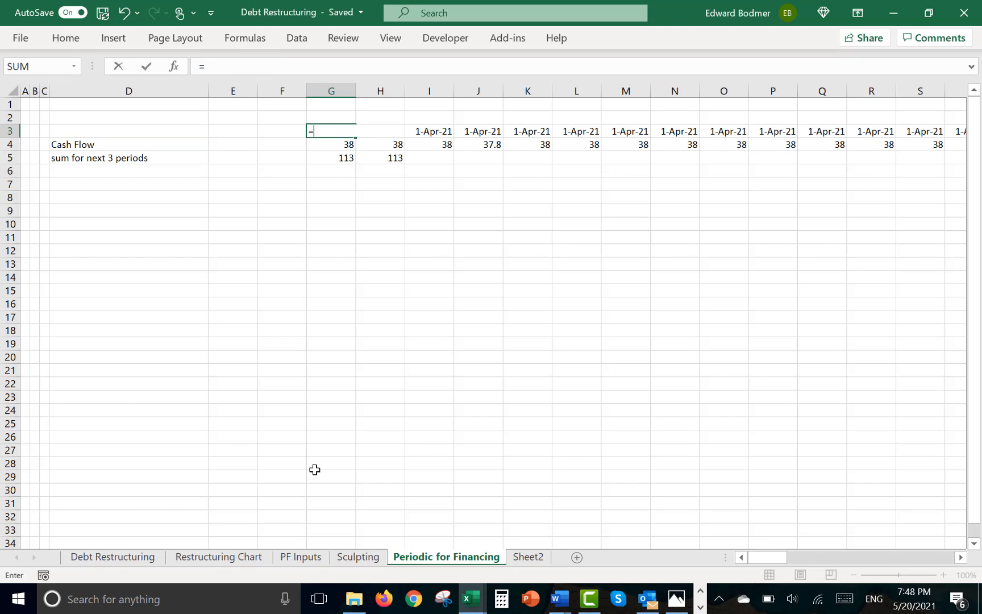
{"action": "key", "text": "ctrl+Page_Up"}
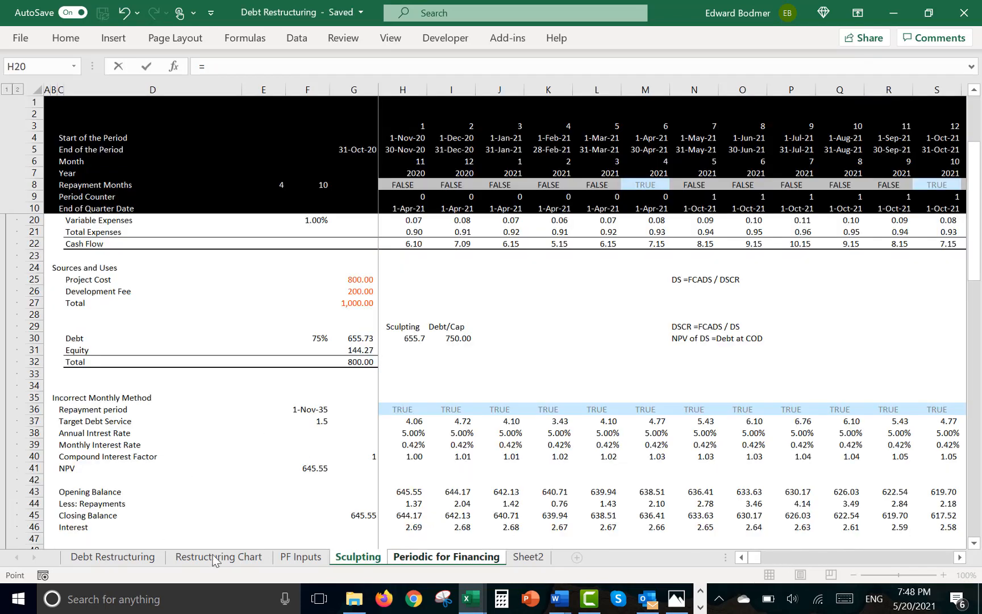
{"action": "left_click", "coordinate": [397, 302]}
{"action": "key", "text": "Up"}
{"action": "key", "text": "Up"}
{"action": "key", "text": "Up"}
{"action": "key", "text": "Up"}
{"action": "key", "text": "Up"}
{"action": "key", "text": "Up"}
{"action": "key", "text": "Up"}
{"action": "key", "text": "Up"}
{"action": "key", "text": "Up"}
{"action": "key", "text": "Up"}
{"action": "key", "text": "Up"}
{"action": "key", "text": "Up"}
{"action": "key", "text": "Up"}
{"action": "key", "text": "Up"}
{"action": "key", "text": "Up"}
{"action": "key", "text": "Up"}
{"action": "key", "text": "Up"}
{"action": "key", "text": "Up"}
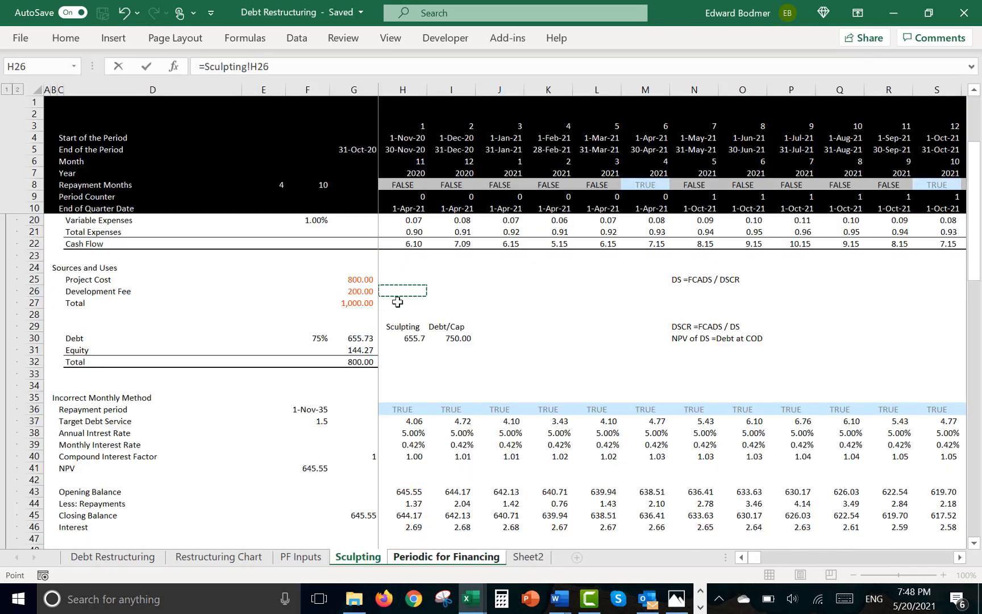
{"action": "key", "text": "Up"}
{"action": "key", "text": "Up"}
{"action": "key", "text": "Up"}
{"action": "key", "text": "Up"}
{"action": "key", "text": "Up"}
{"action": "key", "text": "Up"}
{"action": "key", "text": "Up"}
{"action": "key", "text": "Up"}
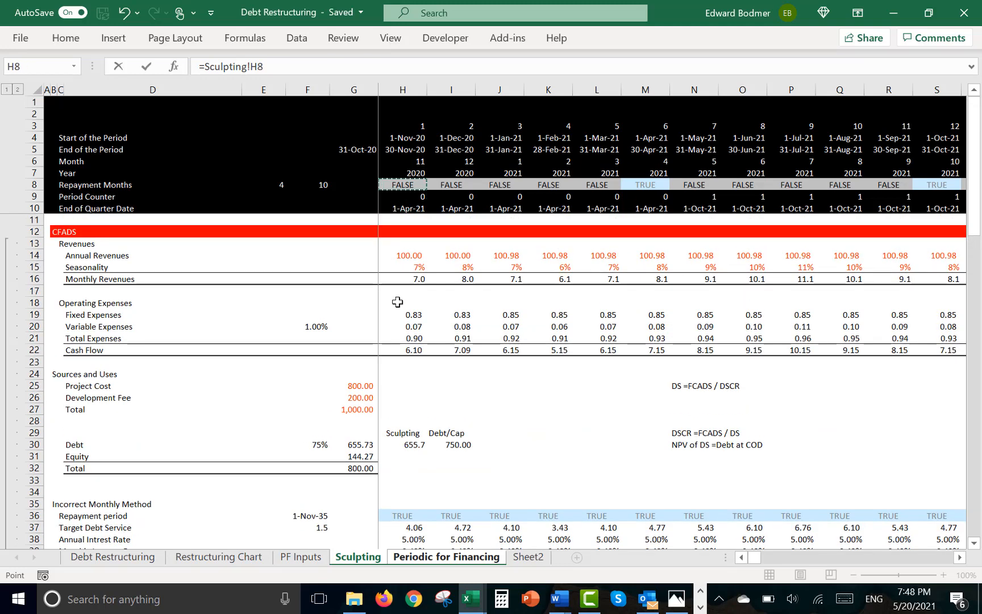
{"action": "key", "text": "Down"}
{"action": "key", "text": "Down"}
{"action": "key", "text": "Down"}
{"action": "key", "text": "ctrl+Return"}
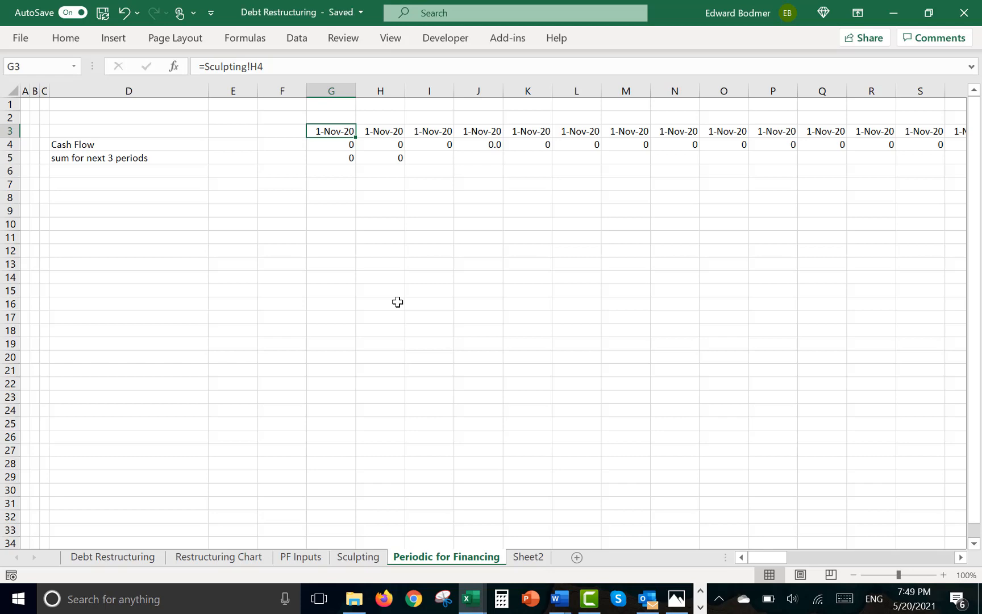
Link the first period date in G3 to the first payment date with ='PF Inputs'!F32
{"action": "key", "text": "Left"}
{"action": "key", "text": "Right"}
{"action": "type", "text": "="}
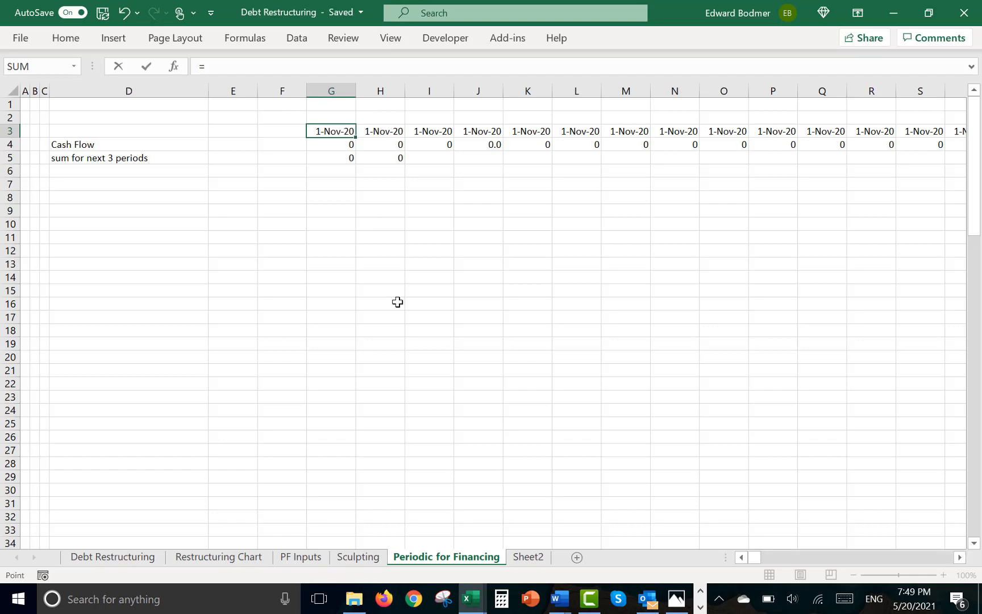
{"action": "key", "text": "ctrl+Page_Up"}
{"action": "key", "text": "ctrl+Page_Up"}
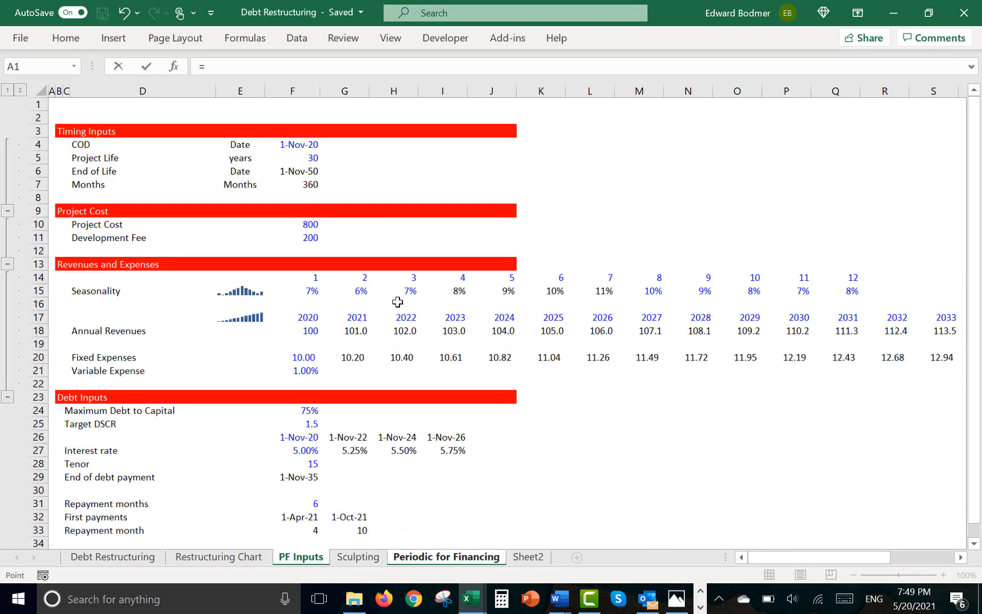
{"action": "left_click", "coordinate": [294, 518]}
{"action": "key", "text": "Return"}
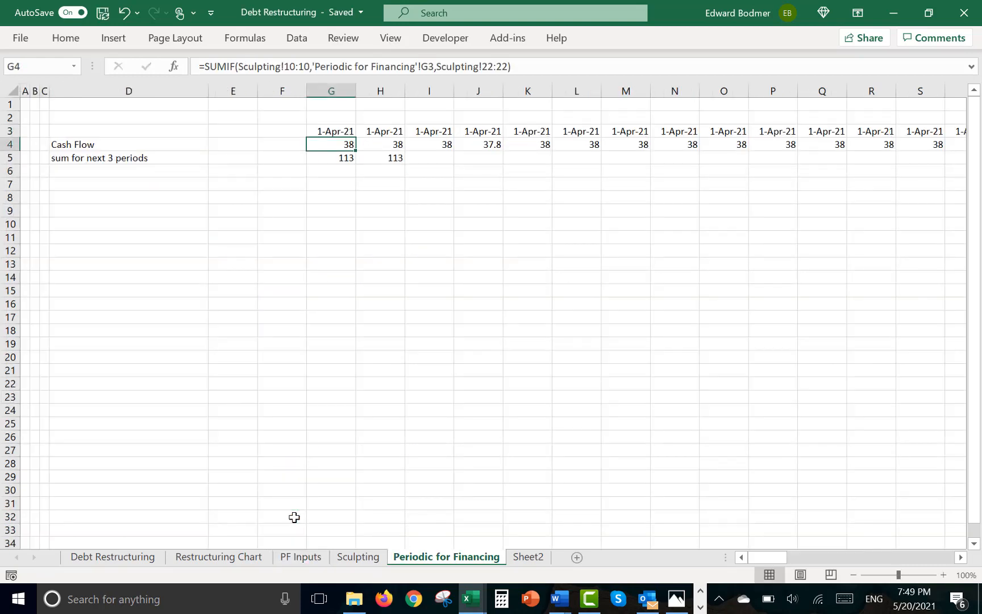
{"action": "key", "text": "Up"}
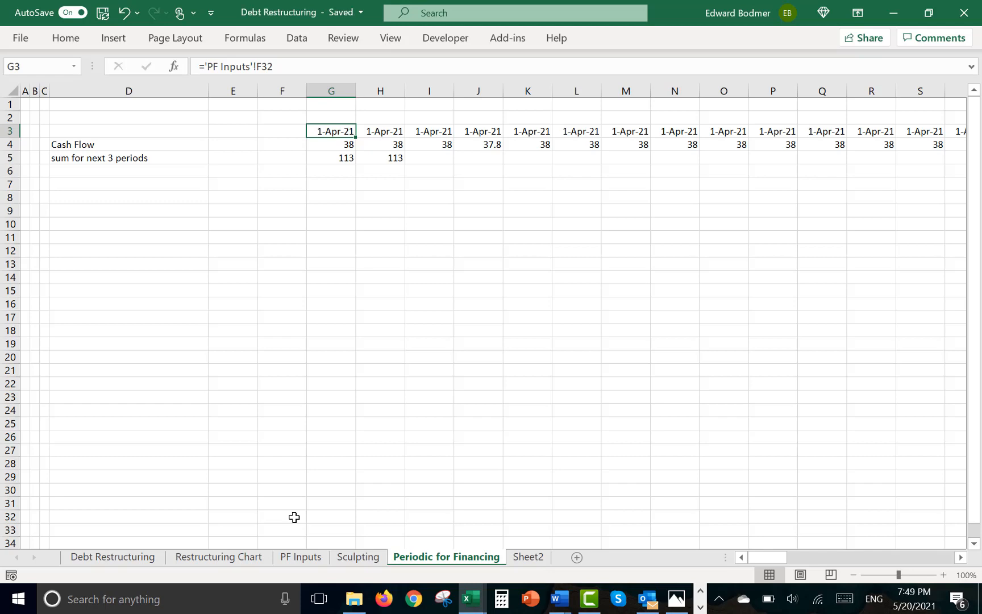
{"action": "key", "text": "Right"}
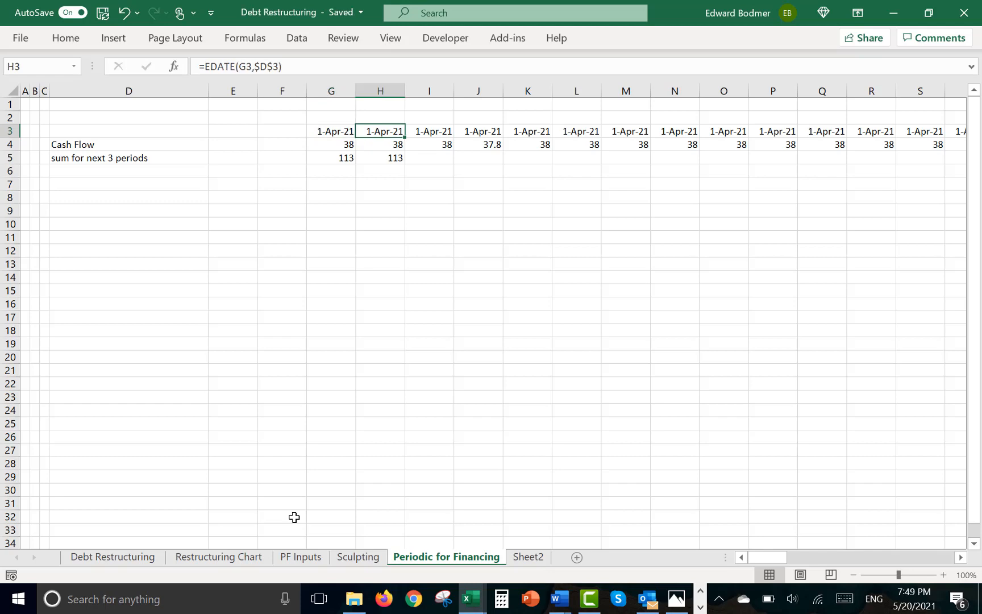
{"action": "type", "text": "=ed"}
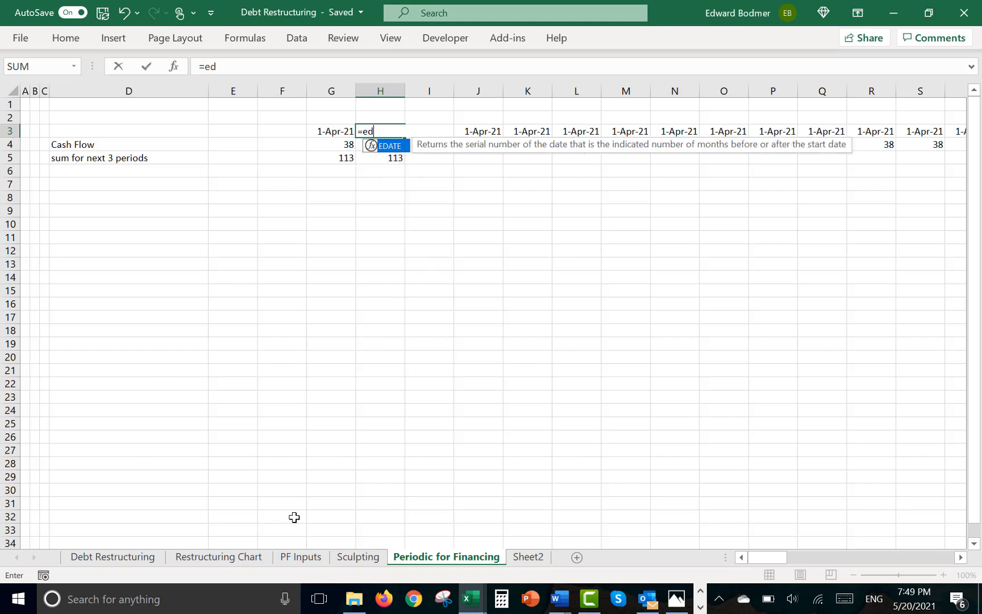
{"action": "key", "text": "Escape"}
Link E3 on the Periodic for Financing sheet to the Repayment months input with ='PF Inputs'!F31
{"action": "key", "text": "Left"}
{"action": "key", "text": "Left"}
{"action": "key", "text": "Left"}
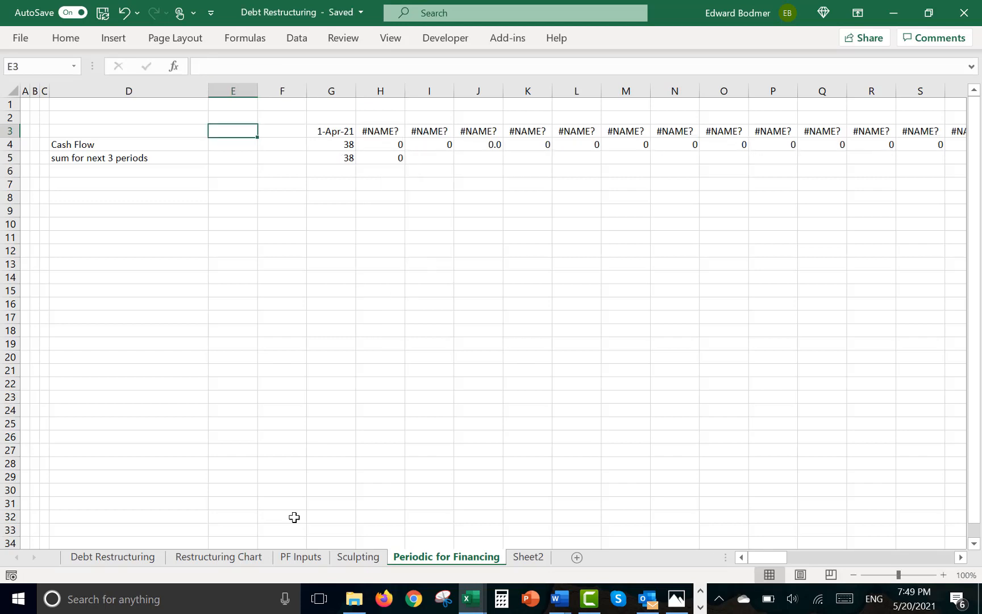
{"action": "type", "text": "="}
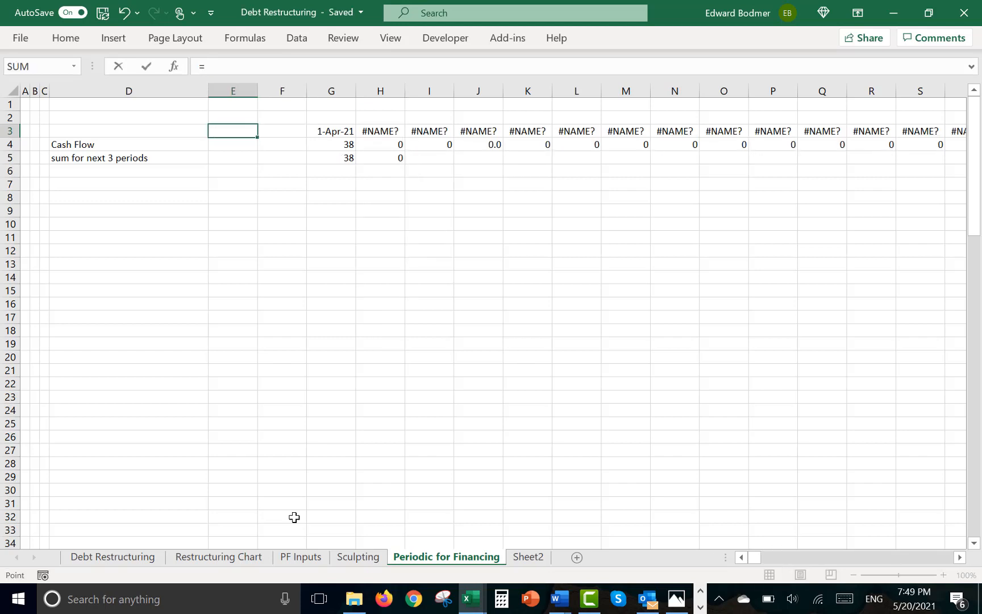
{"action": "key", "text": "ctrl+Page_Up"}
{"action": "key", "text": "ctrl+Page_Up"}
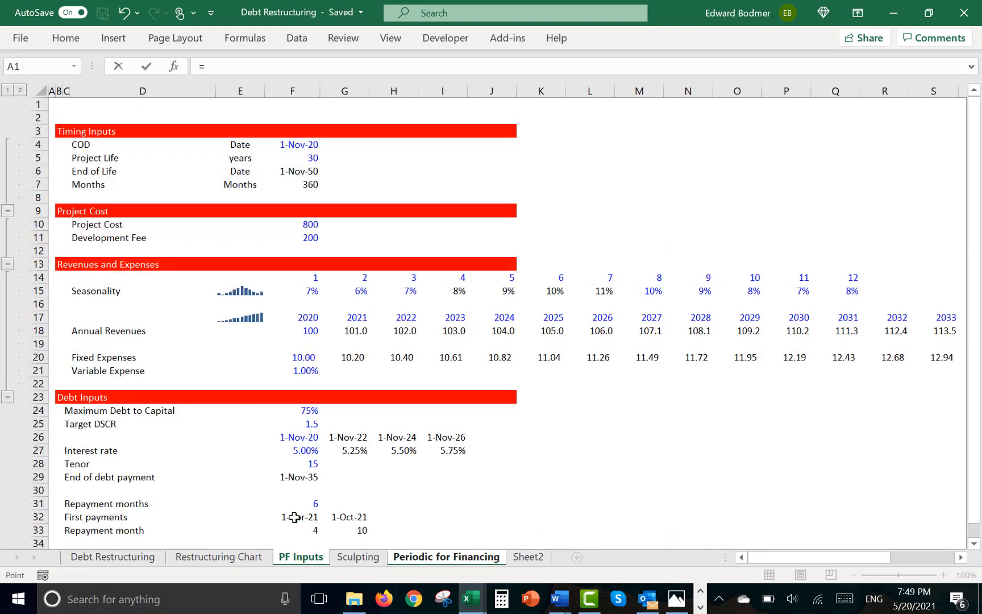
{"action": "left_click", "coordinate": [298, 508]}
{"action": "key", "text": "Return"}
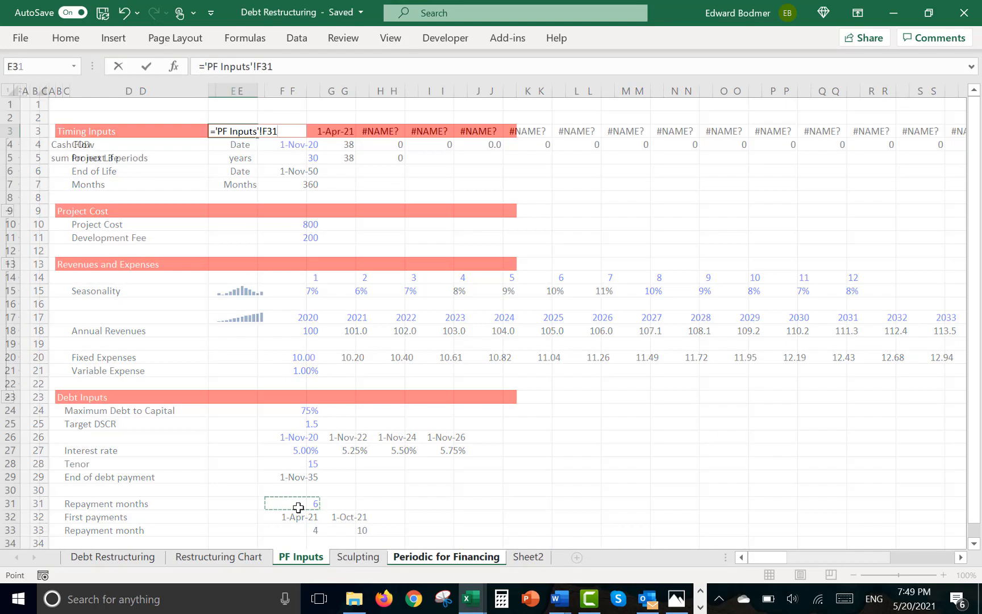
{"action": "key", "text": "Up"}
{"action": "key", "text": "Right"}
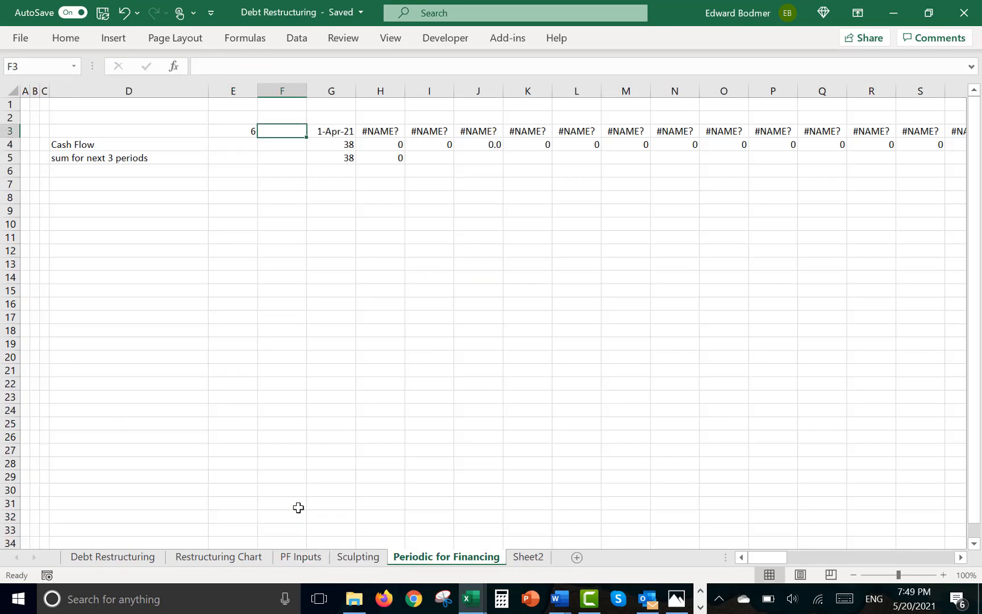
Try 3 as the Repayment months input in F31 of the PF Inputs sheet and restore it to 6
{"action": "key", "text": "ctrl+Page_Up"}
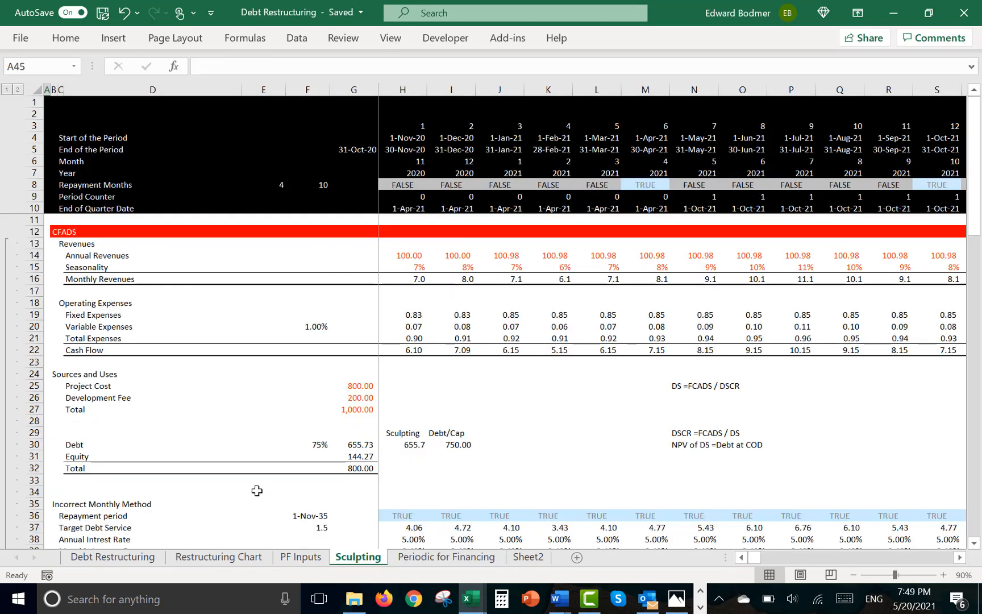
{"action": "key", "text": "ctrl+Page_Up"}
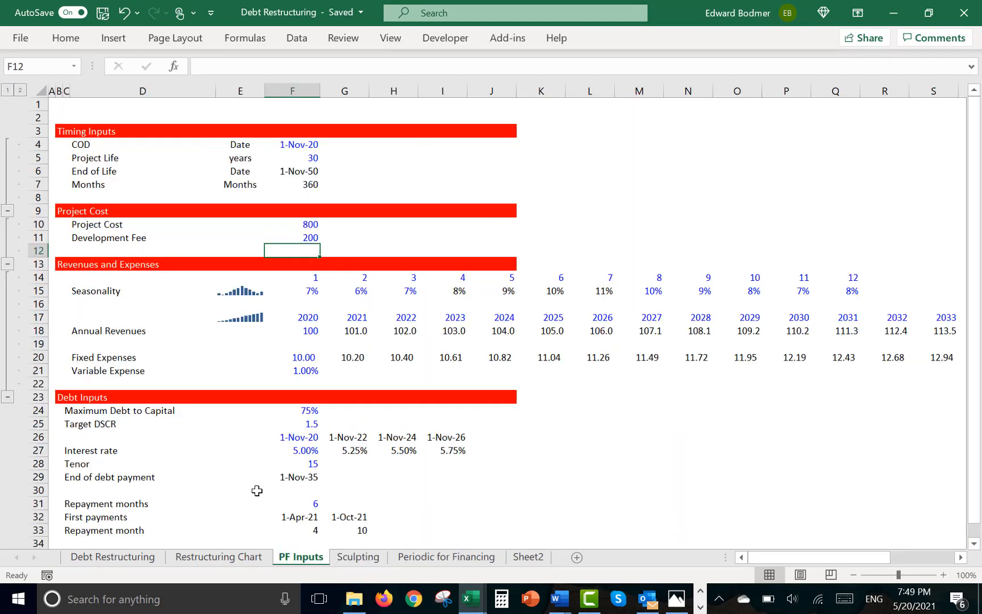
{"action": "left_click", "coordinate": [308, 504]}
{"action": "type", "text": "3"}
{"action": "key", "text": "Return"}
{"action": "left_click", "coordinate": [309, 503]}
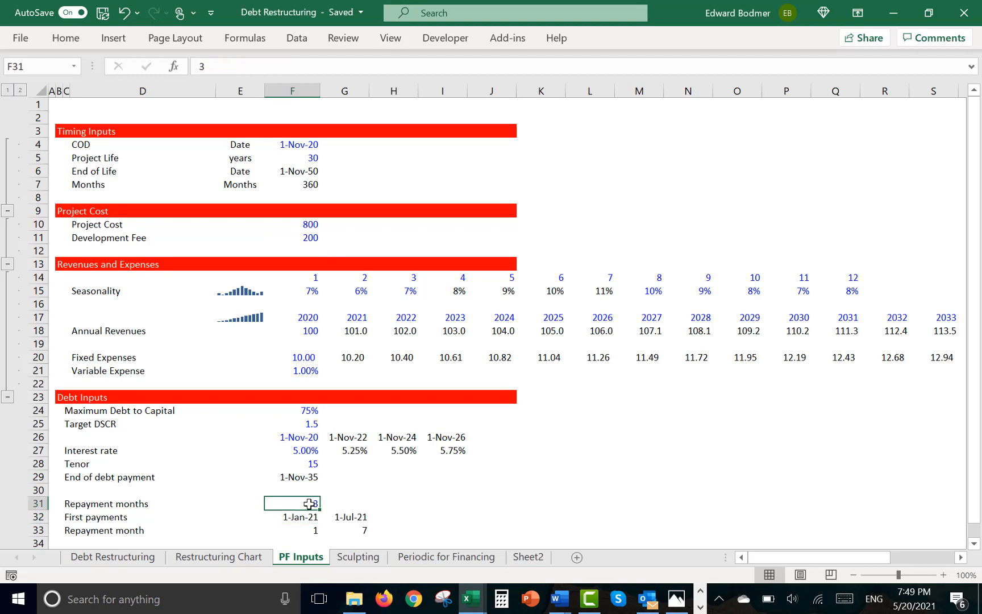
{"action": "type", "text": "6"}
{"action": "key", "text": "Return"}
{"action": "left_click", "coordinate": [308, 503]}
{"action": "key", "text": "ctrl+Page_Down"}
{"action": "key", "text": "ctrl+Page_Down"}
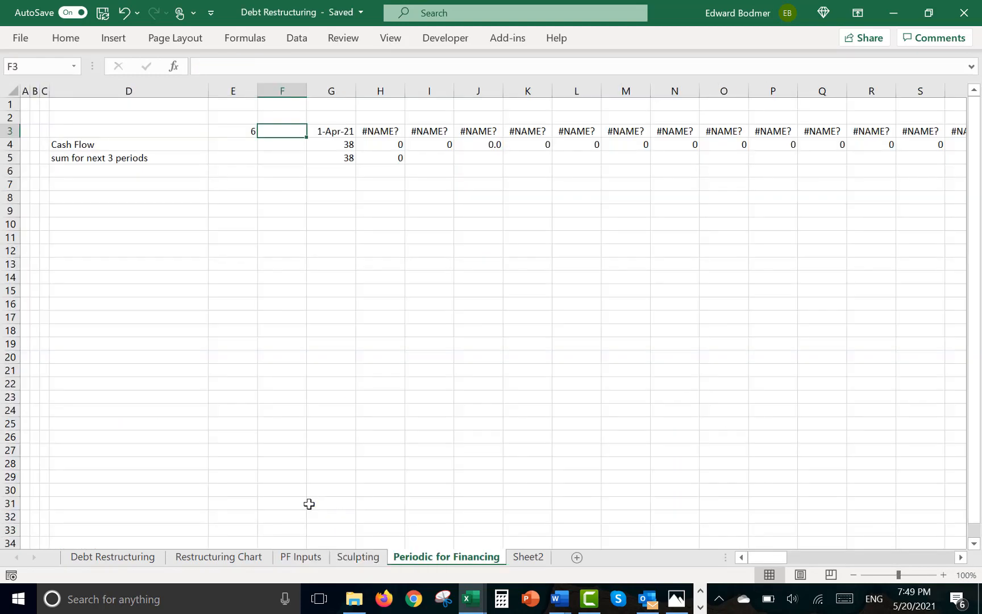
Enter =EDATE(G3,$E$3) in H3 to advance the period date by the repayment months
{"action": "key", "text": "Right"}
{"action": "key", "text": "Right"}
{"action": "type", "text": "="}
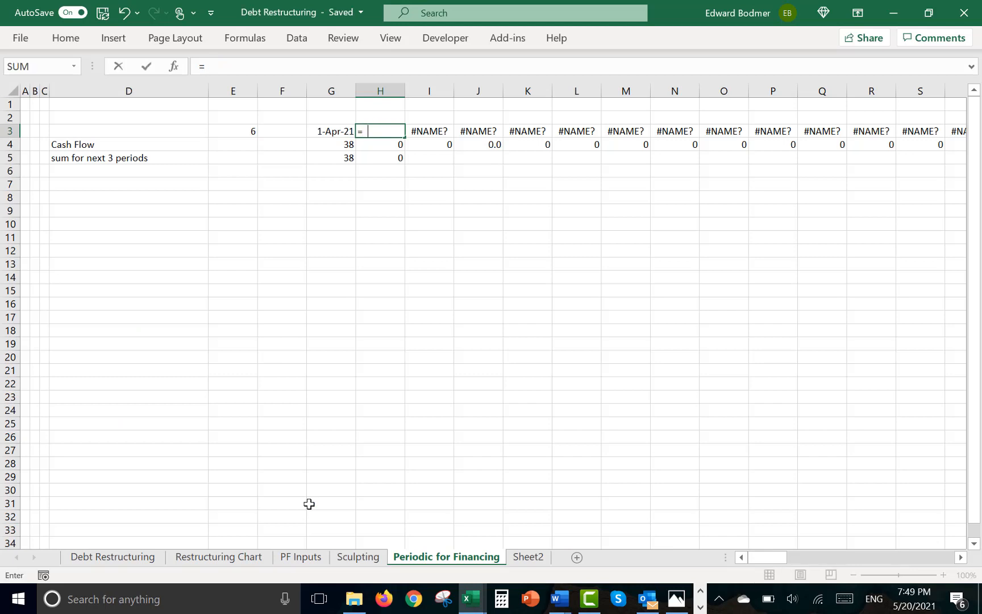
{"action": "type", "text": "ed"}
{"action": "key", "text": "Tab"}
{"action": "type", "text": ","}
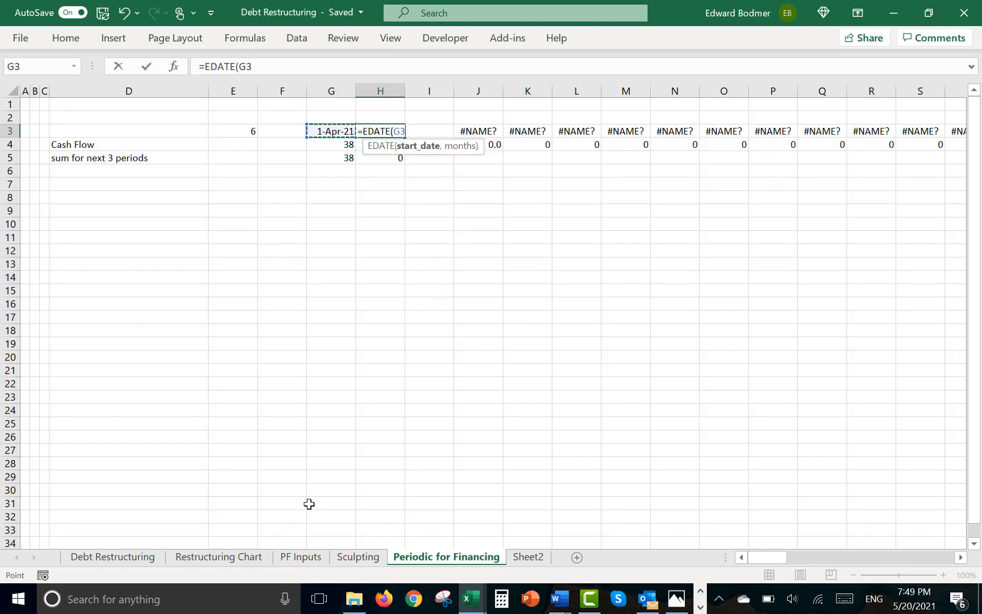
{"action": "key", "text": "Left"}
{"action": "key", "text": "Left"}
{"action": "key", "text": "Left"}
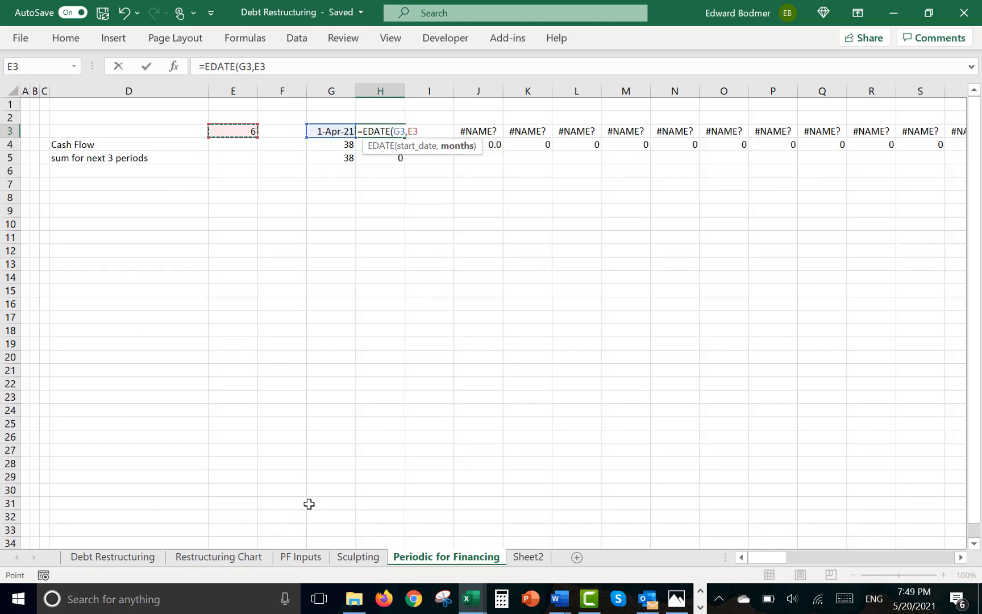
{"action": "key", "text": "F4"}
{"action": "key", "text": "Return"}
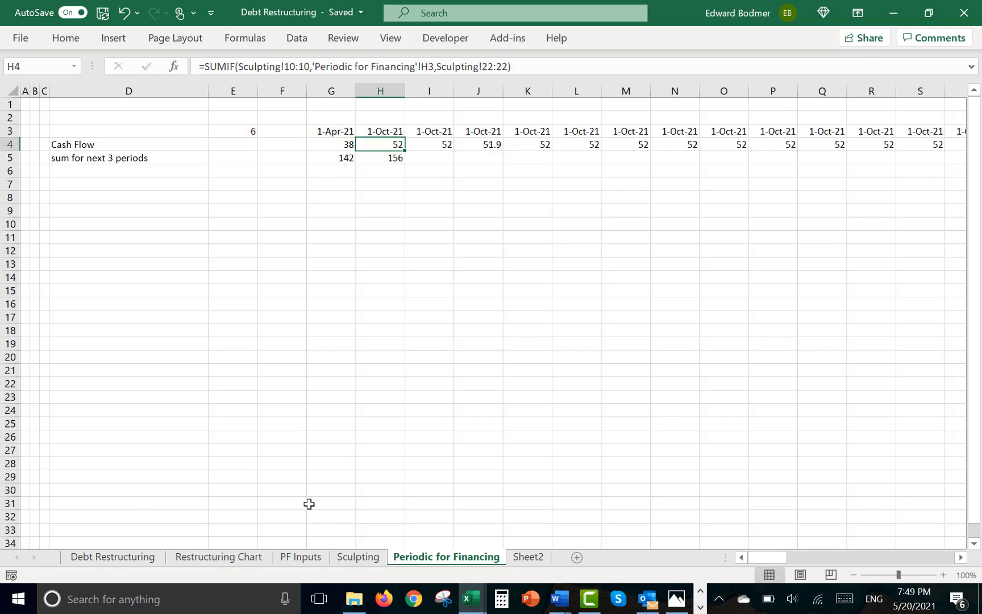
Fill the EDATE formula in H3 right across the remaining period dates in row 3
{"action": "key", "text": "Up"}
{"action": "key", "text": "ctrl+shift+Right"}
{"action": "key", "text": "ctrl+r"}
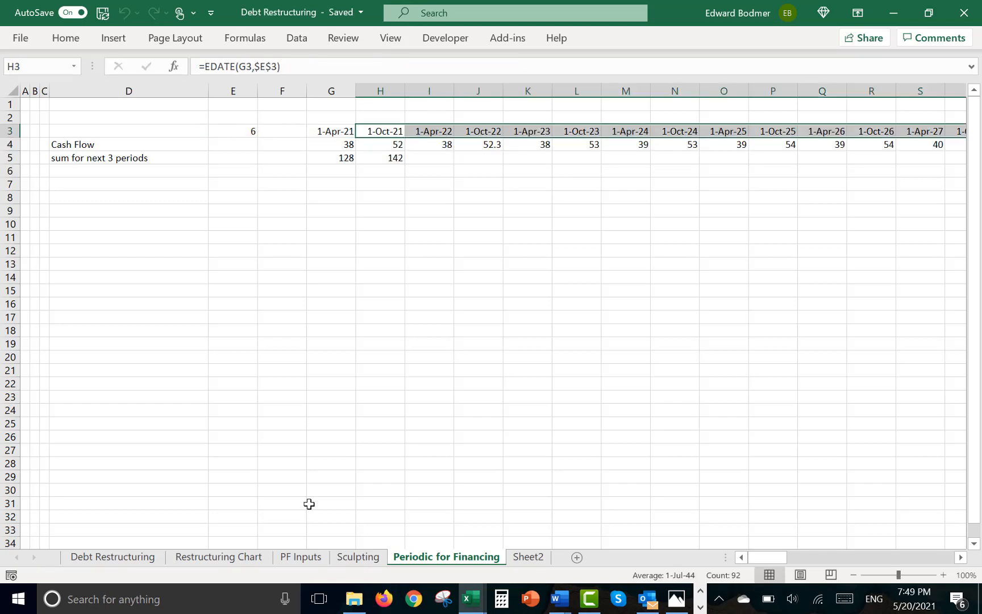
Examine the SUMIF formula for Cash Flow in G4 and the first period date link in G3
{"action": "key", "text": "Down"}
{"action": "key", "text": "Left"}
{"action": "key", "text": "Left"}
{"action": "key", "text": "Left"}
{"action": "key", "text": "Right"}
{"action": "key", "text": "Right"}
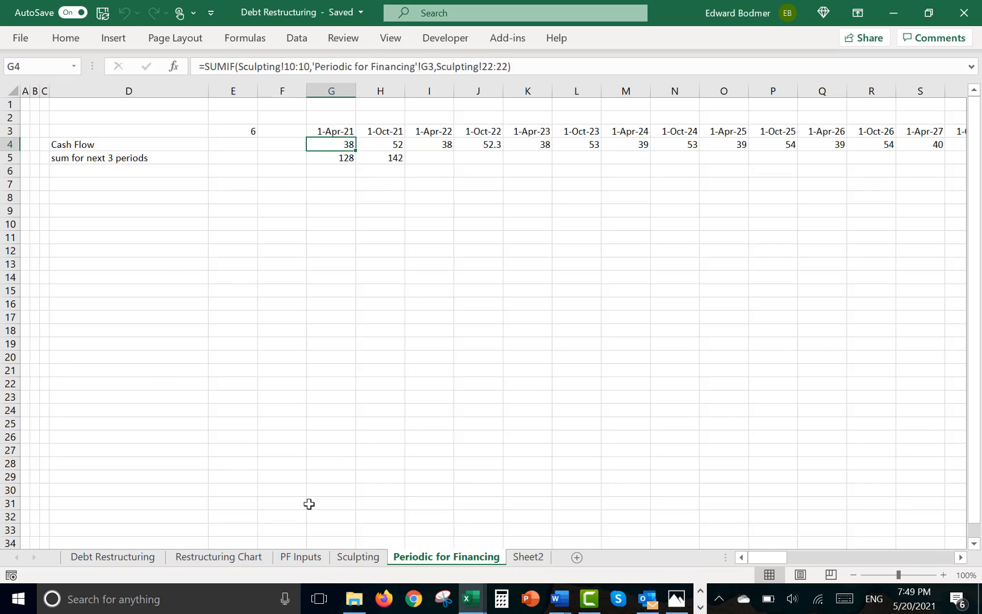
{"action": "key", "text": "Up"}
{"action": "key", "text": "Down"}
{"action": "key", "text": "Up"}
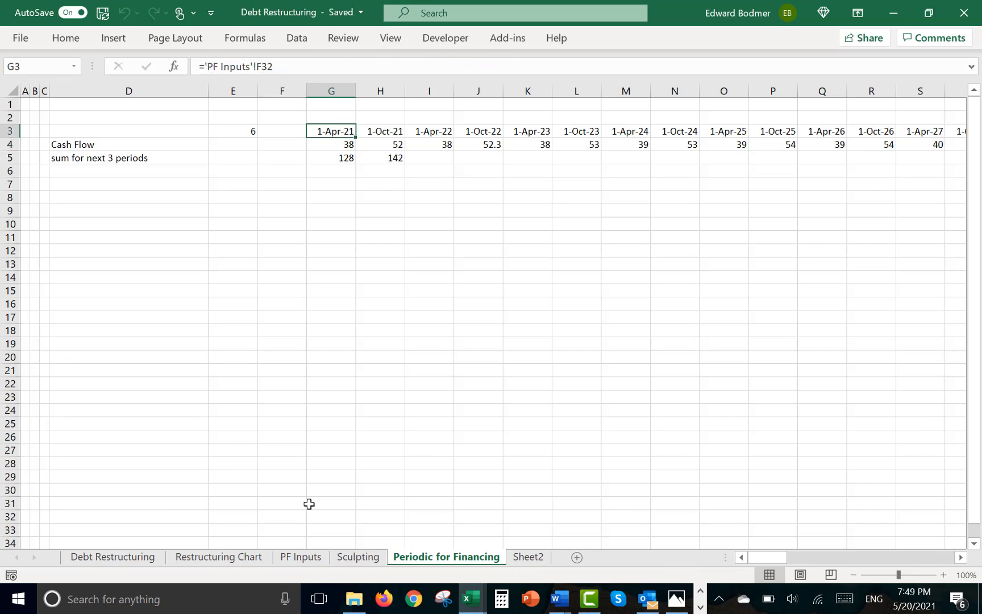
{"action": "key", "text": "Down"}
{"action": "key", "text": "Left"}
{"action": "key", "text": "Right"}
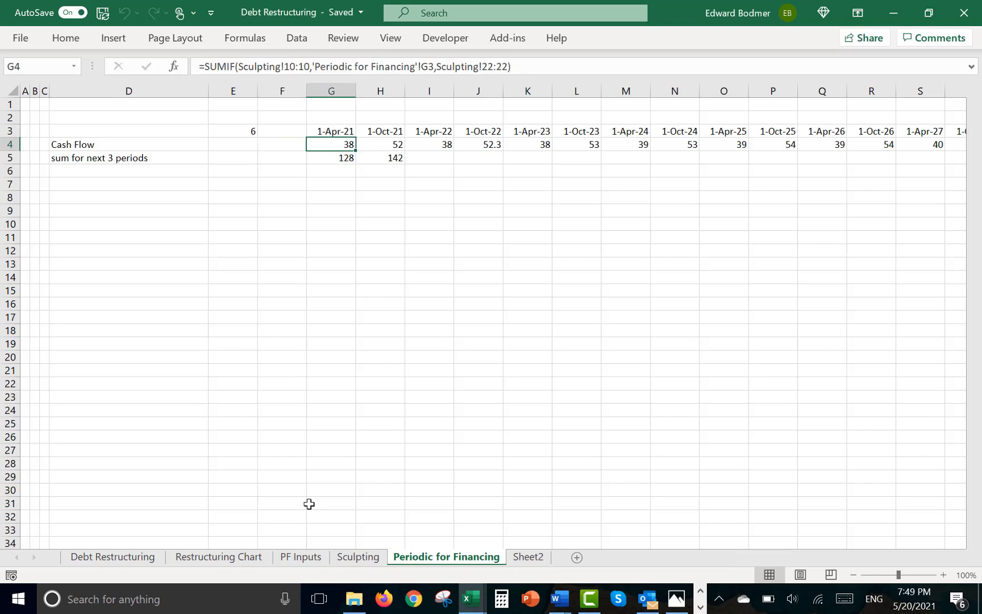
Examine the End of Quarter Date formulas in row 10 of the Sculpting sheet, from H10 to R10
{"action": "key", "text": "ctrl+Page_Up"}
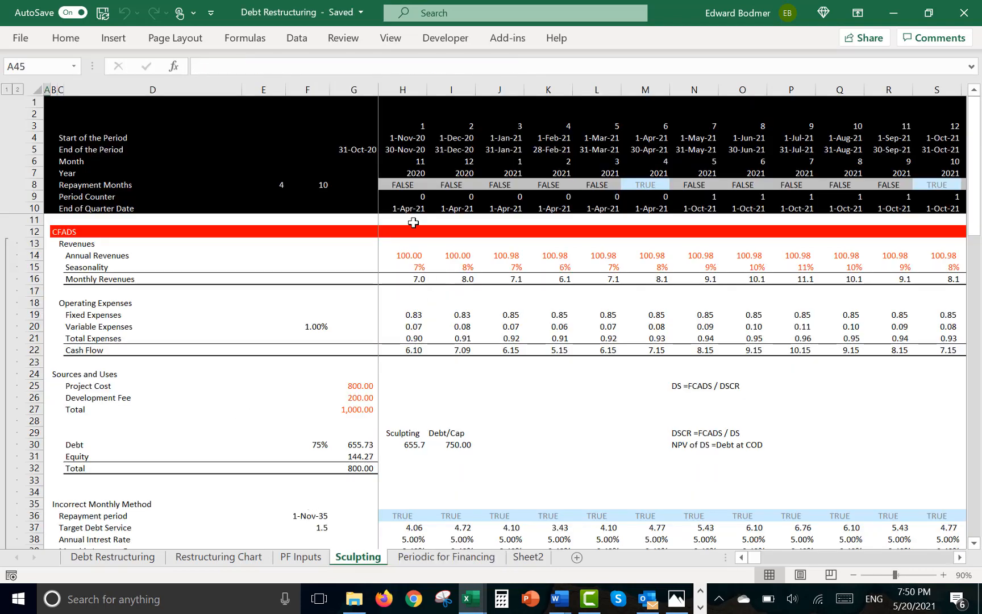
{"action": "left_click", "coordinate": [401, 205]}
{"action": "key", "text": "Left"}
{"action": "key", "text": "Right"}
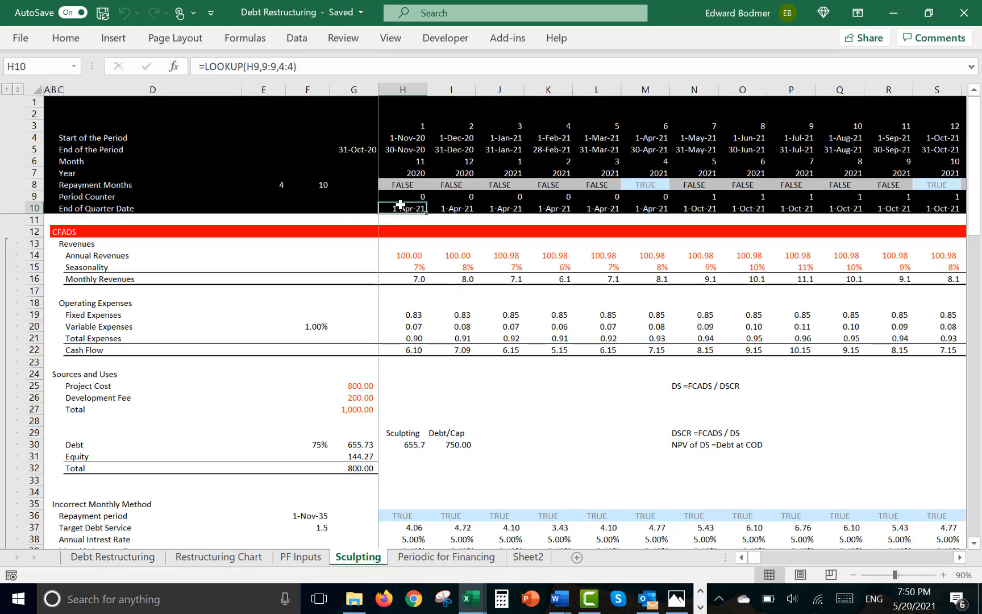
{"action": "key", "text": "Right"}
{"action": "key", "text": "Right"}
{"action": "key", "text": "Right"}
{"action": "key", "text": "Right"}
{"action": "key", "text": "Right"}
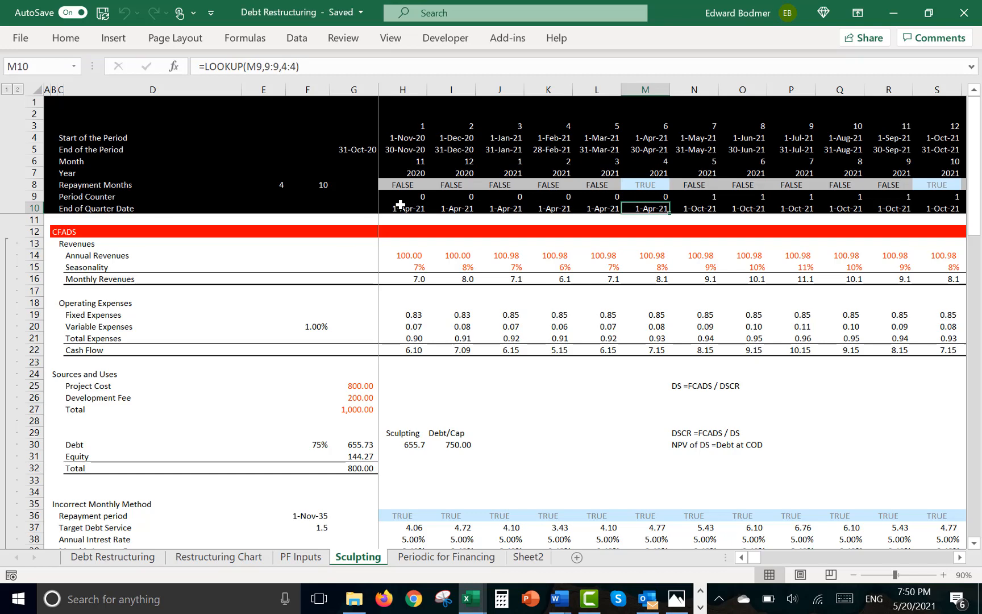
{"action": "key", "text": "Right"}
{"action": "key", "text": "Right"}
{"action": "key", "text": "Right"}
{"action": "key", "text": "Right"}
{"action": "key", "text": "Right"}
{"action": "key", "text": "Right"}
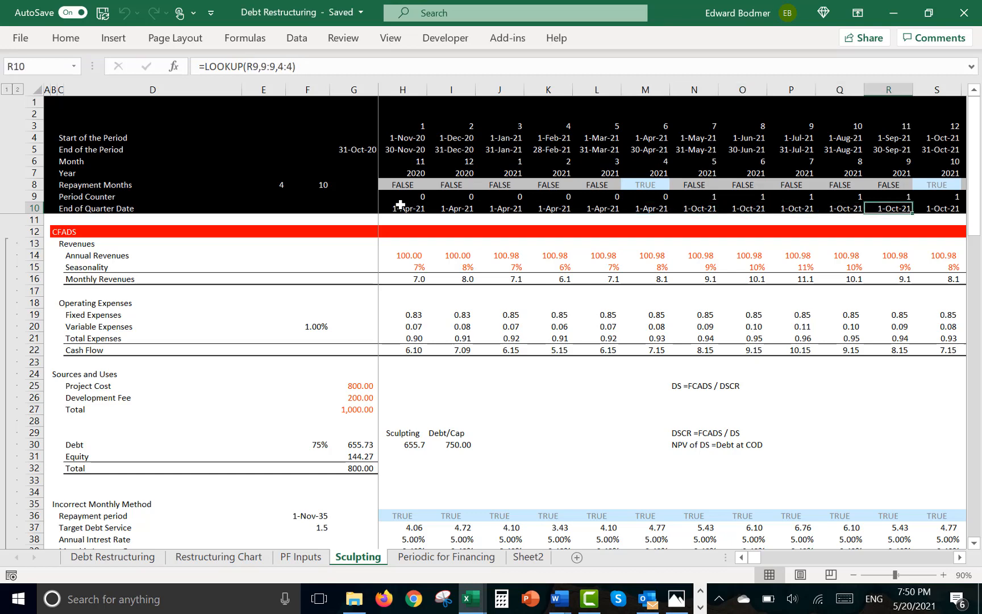
Compare the Cash Flow formulas in G4 and H4 of the Periodic for Financing sheet with the monthly rows on the Sculpting sheet
{"action": "key", "text": "ctrl+Page_Down"}
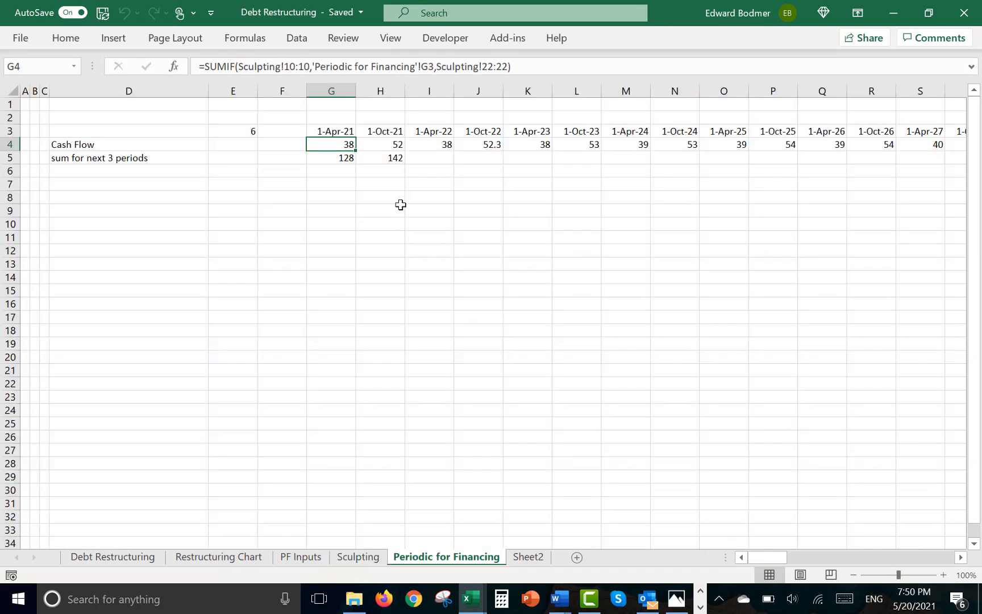
{"action": "key", "text": "Up"}
{"action": "key", "text": "Right"}
{"action": "key", "text": "Down"}
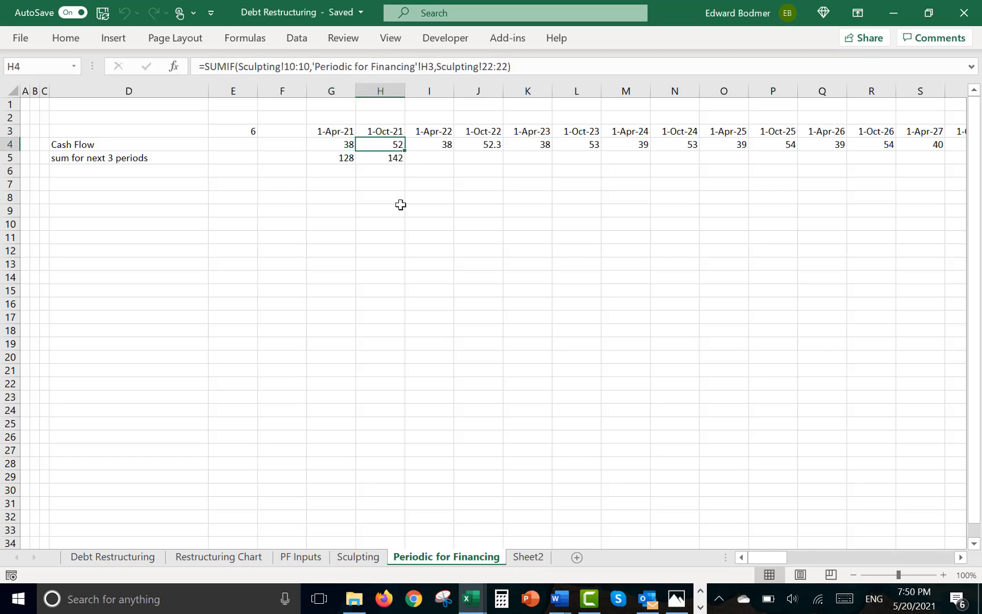
{"action": "key", "text": "Left"}
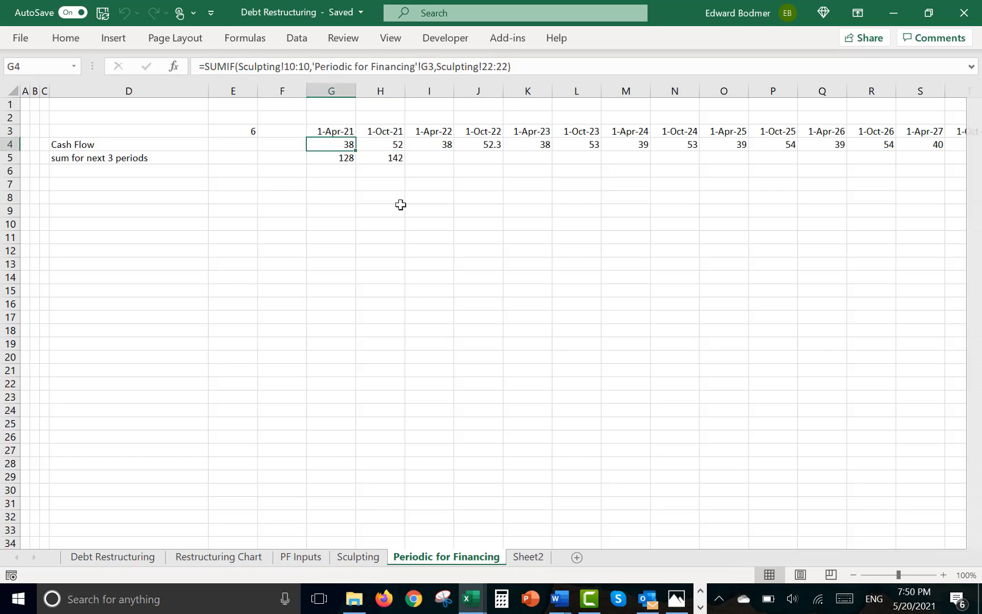
{"action": "key", "text": "ctrl+Page_Up"}
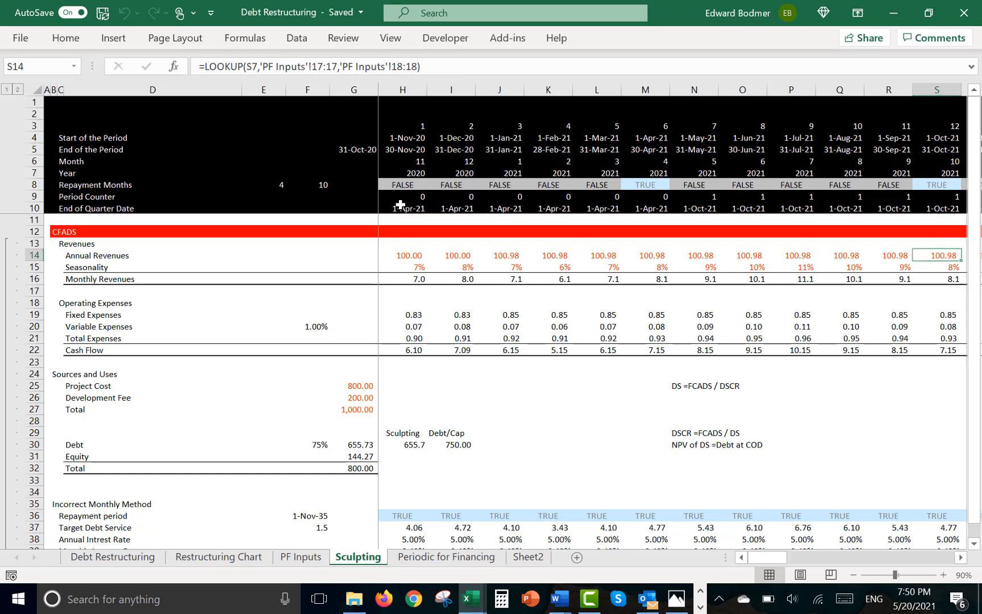
{"action": "key", "text": "ctrl+Page_Down"}
{"action": "key", "text": "Left"}
{"action": "key", "text": "Left"}
{"action": "key", "text": "Left"}
{"action": "key", "text": "Left"}
{"action": "key", "text": "Right"}
{"action": "key", "text": "Right"}
{"action": "key", "text": "Right"}
{"action": "key", "text": "Right"}
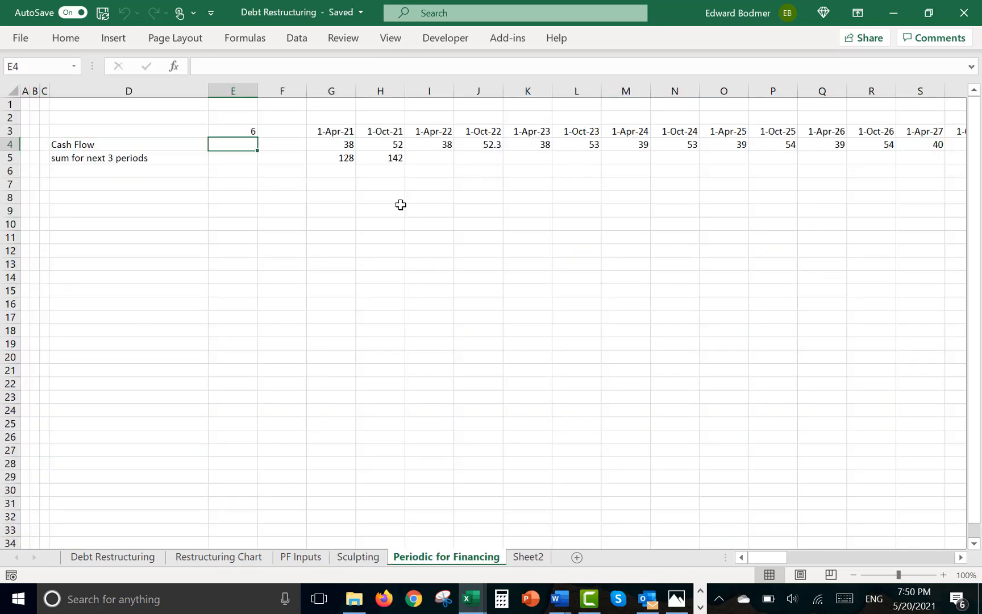
Try re-entering the G4 Cash Flow formula as =SUMIF(Sculpting!10:10,'Periodic for Financing'!G3,Sculpting!22:22)
{"action": "type", "text": "=sum"}
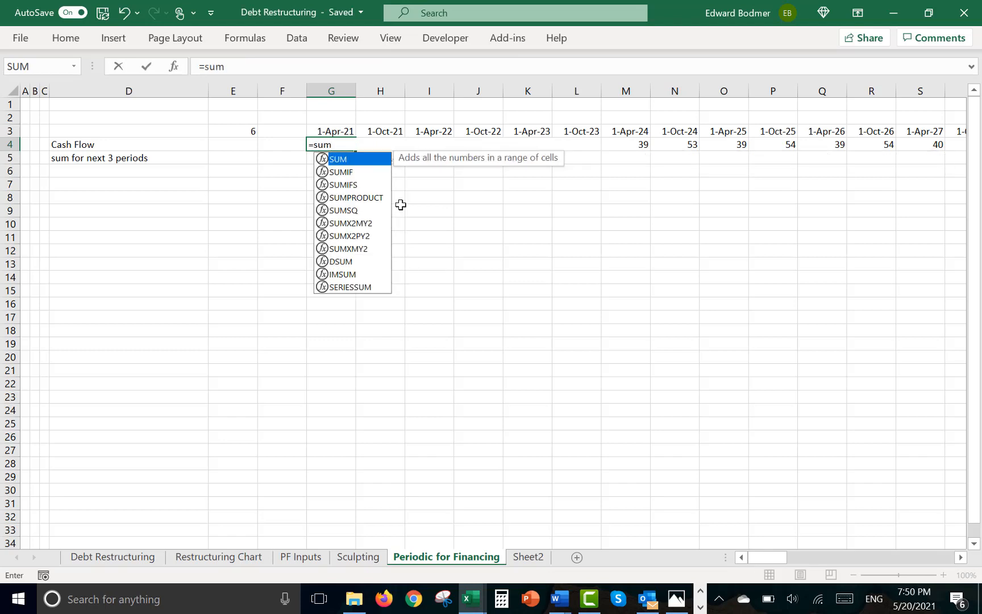
{"action": "key", "text": "Down"}
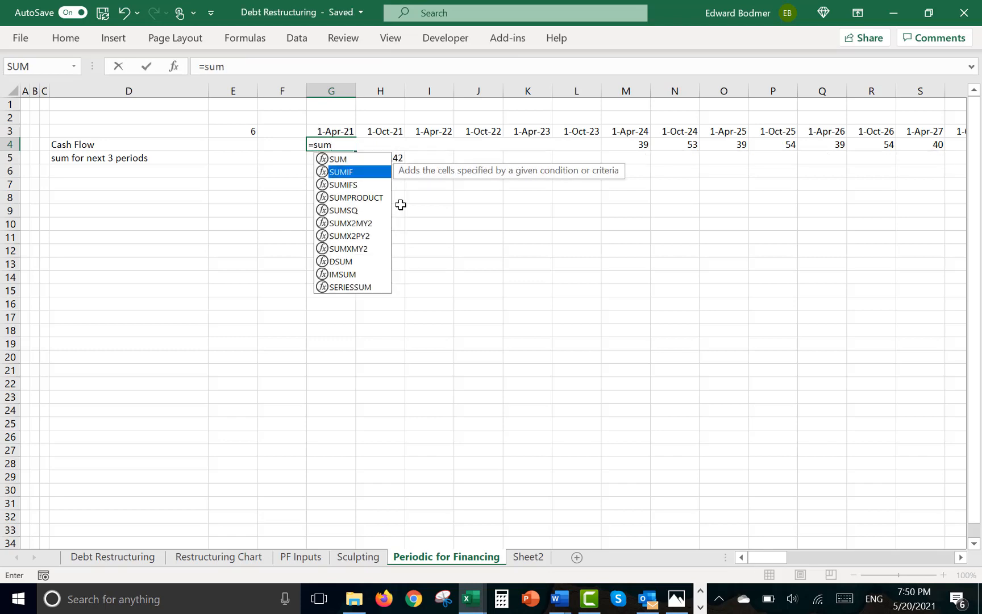
{"action": "key", "text": "Tab"}
{"action": "key", "text": "Up"}
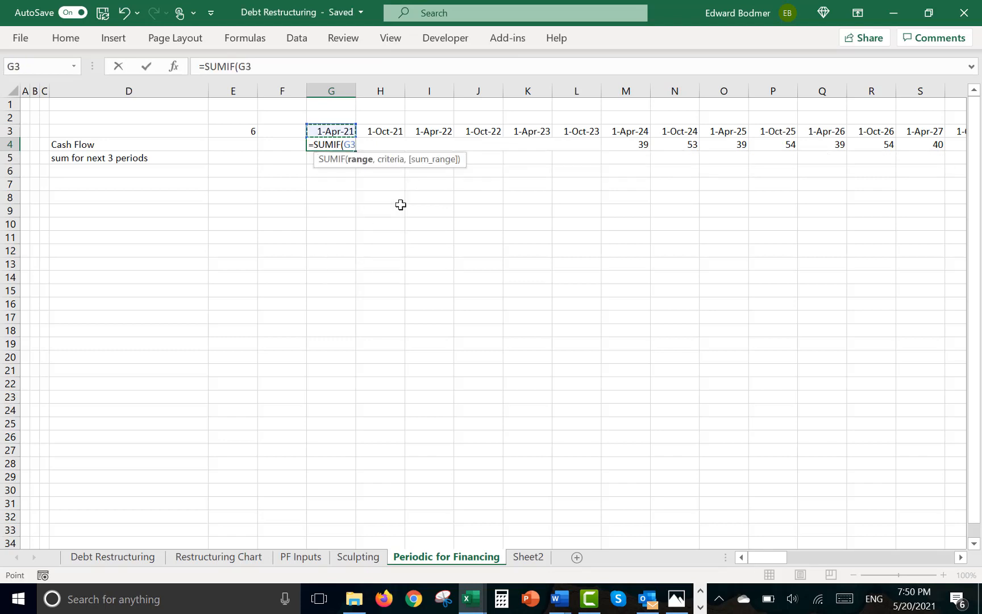
{"action": "key", "text": "ctrl+Page_Up"}
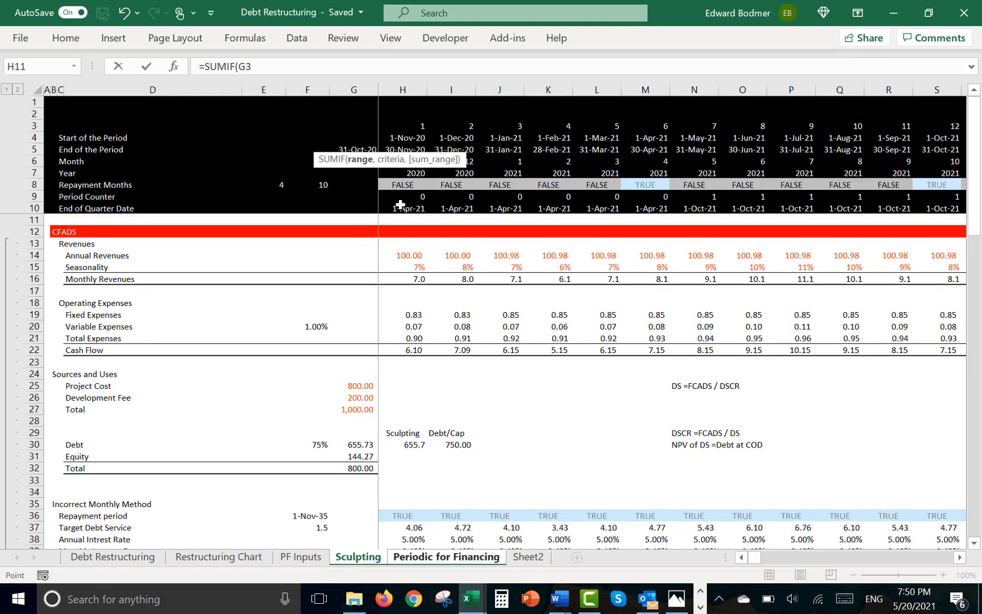
{"action": "left_click", "coordinate": [32, 208]}
{"action": "type", "text": ","}
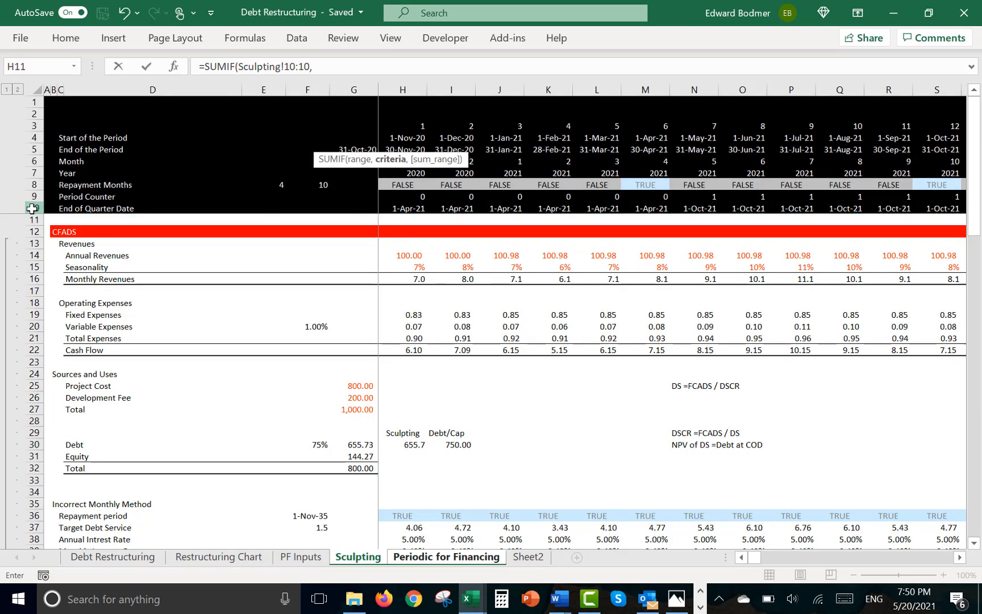
{"action": "key", "text": "ctrl+Page_Down"}
{"action": "key", "text": "Up"}
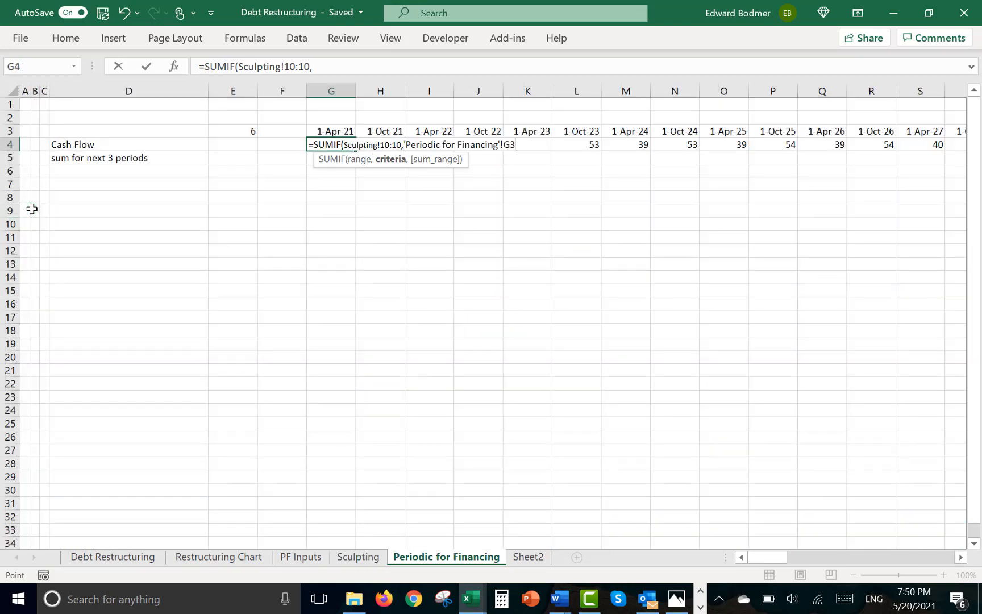
{"action": "type", "text": ","}
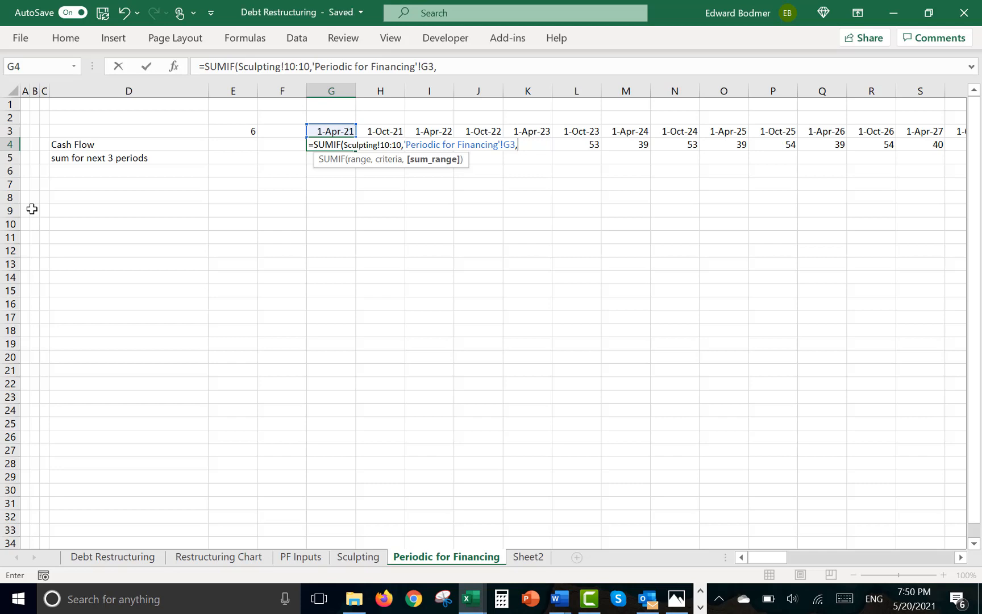
{"action": "key", "text": "ctrl+Page_Up"}
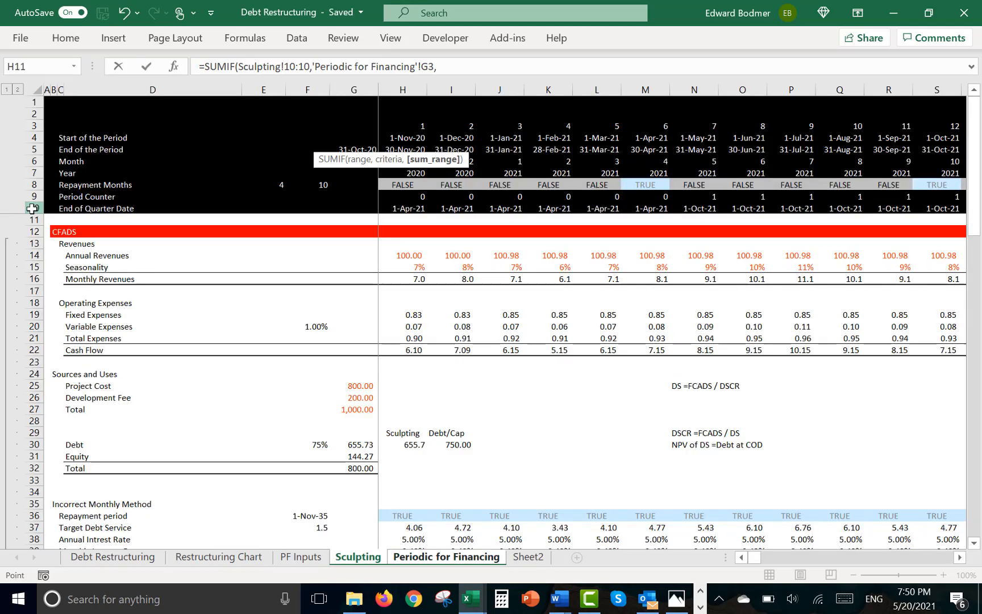
{"action": "left_click", "coordinate": [25, 350]}
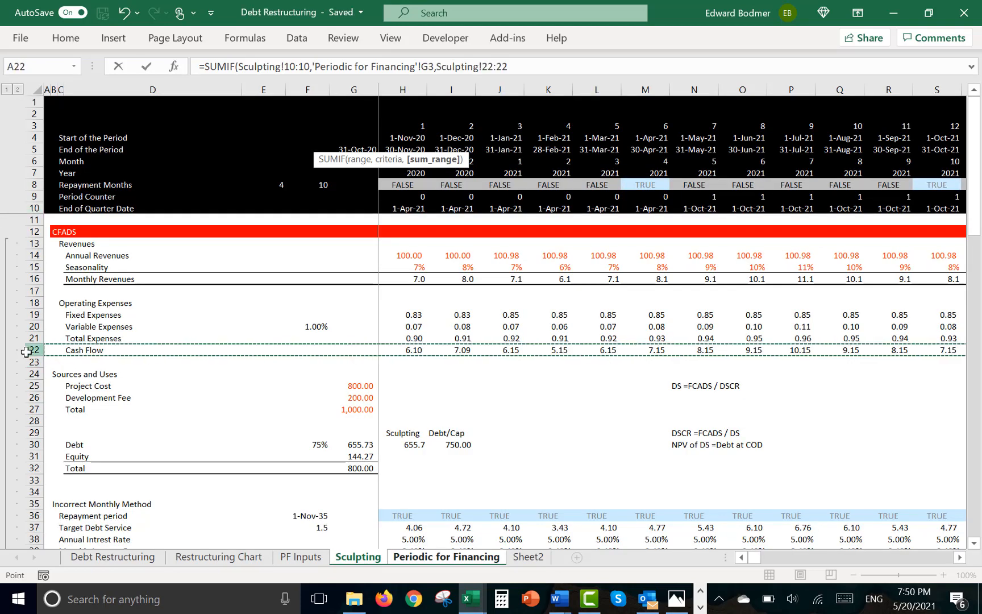
{"action": "key", "text": "Escape"}
{"action": "key", "text": "Up"}
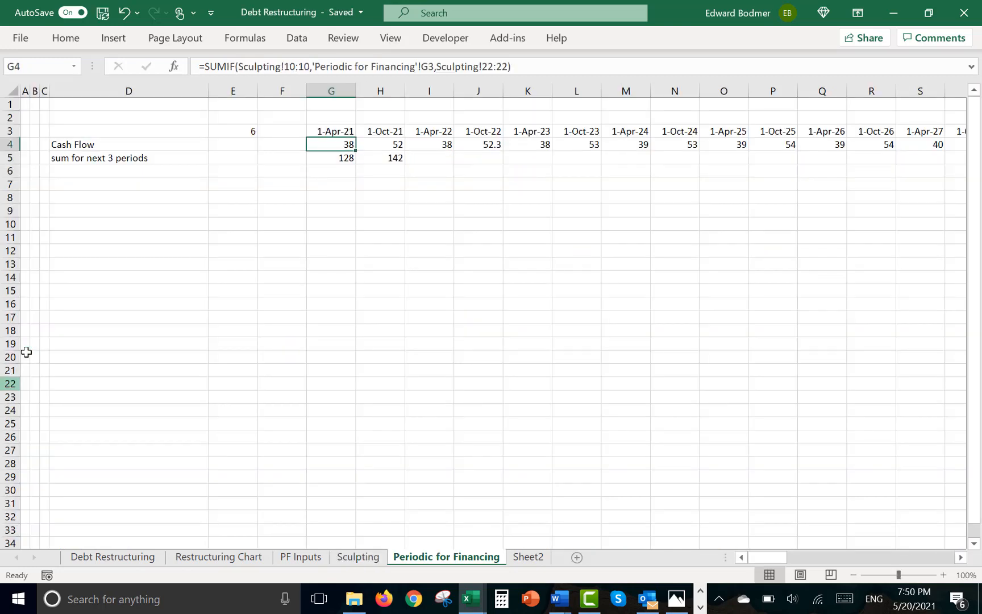
Format the Cash Flow values in row 4 from G4 onward as numbers with two decimals
{"action": "key", "text": "ctrl+shift+1"}
{"action": "key", "text": "ctrl+shift+Right"}
{"action": "key", "text": "ctrl+shift+1"}
Examine the Cash Flow values along row 4 out to the final periods, and return to the start of the row
{"action": "key", "text": "Right"}
{"action": "key", "text": "Right"}
{"action": "key", "text": "Right"}
{"action": "key", "text": "Right"}
{"action": "key", "text": "Right"}
{"action": "key", "text": "Right"}
{"action": "key", "text": "Right"}
{"action": "key", "text": "Right"}
{"action": "key", "text": "Right"}
{"action": "key", "text": "Right"}
{"action": "key", "text": "Right"}
{"action": "key", "text": "Right"}
{"action": "key", "text": "Right"}
{"action": "key", "text": "Right"}
{"action": "key", "text": "Right"}
{"action": "key", "text": "Right"}
{"action": "key", "text": "Right"}
{"action": "key", "text": "Right"}
{"action": "key", "text": "Right"}
{"action": "key", "text": "Right"}
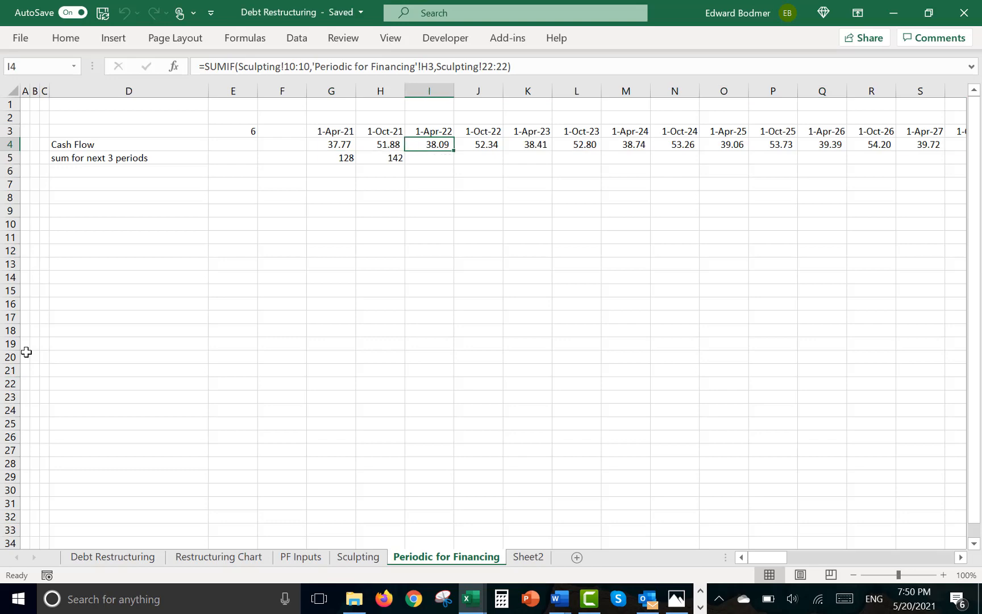
{"action": "key", "text": "Right"}
{"action": "key", "text": "Right"}
{"action": "key", "text": "Right"}
{"action": "key", "text": "Right"}
{"action": "key", "text": "Right"}
{"action": "key", "text": "Right"}
{"action": "key", "text": "Right"}
{"action": "key", "text": "Right"}
{"action": "key", "text": "Right"}
{"action": "key", "text": "Right"}
{"action": "key", "text": "Right"}
{"action": "key", "text": "Right"}
{"action": "key", "text": "Right"}
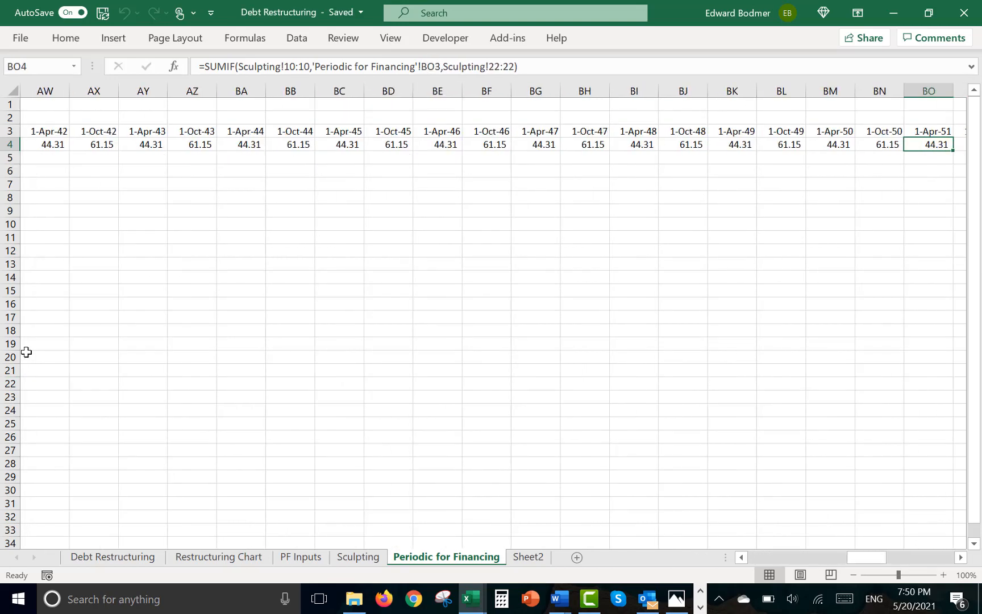
{"action": "key", "text": "ctrl+Left"}
{"action": "key", "text": "Home"}
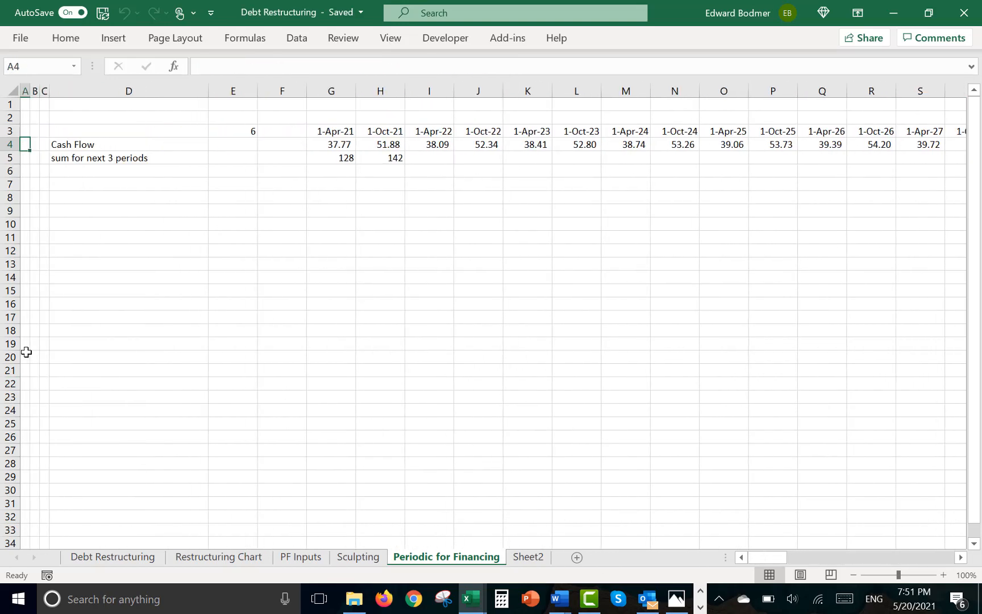
Insert two blank rows between the Cash Flow row and the sum for next 3 periods row
{"action": "key", "text": "Down"}
{"action": "key", "text": "shift+space"}
{"action": "key", "text": "ctrl+shift+equal"}
{"action": "key", "text": "ctrl+shift+equal"}
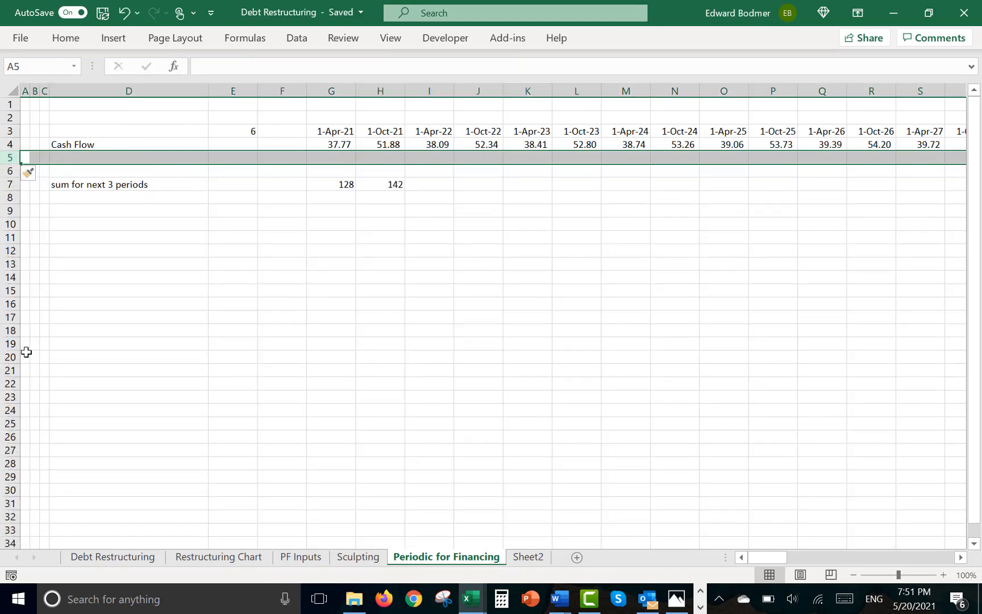
{"action": "key", "text": "Down"}
{"action": "key", "text": "Down"}
{"action": "key", "text": "Right"}
{"action": "key", "text": "Right"}
{"action": "key", "text": "Right"}
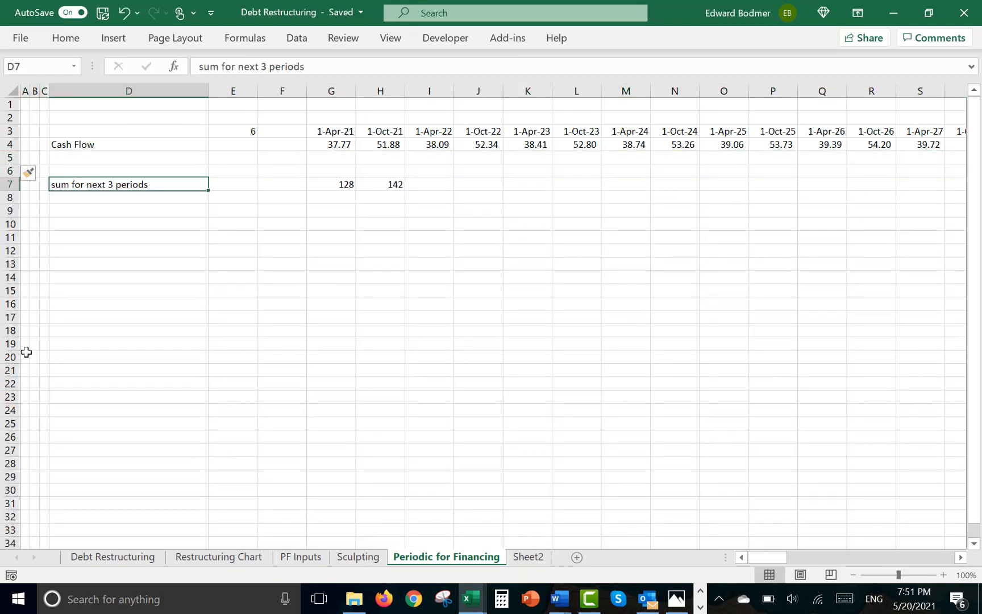
Copy the row labels from Repayment period through Interest (C36:C46) on the Sculpting sheet into D7 of the Periodic for Financing sheet
{"action": "key", "text": "ctrl+Page_Up"}
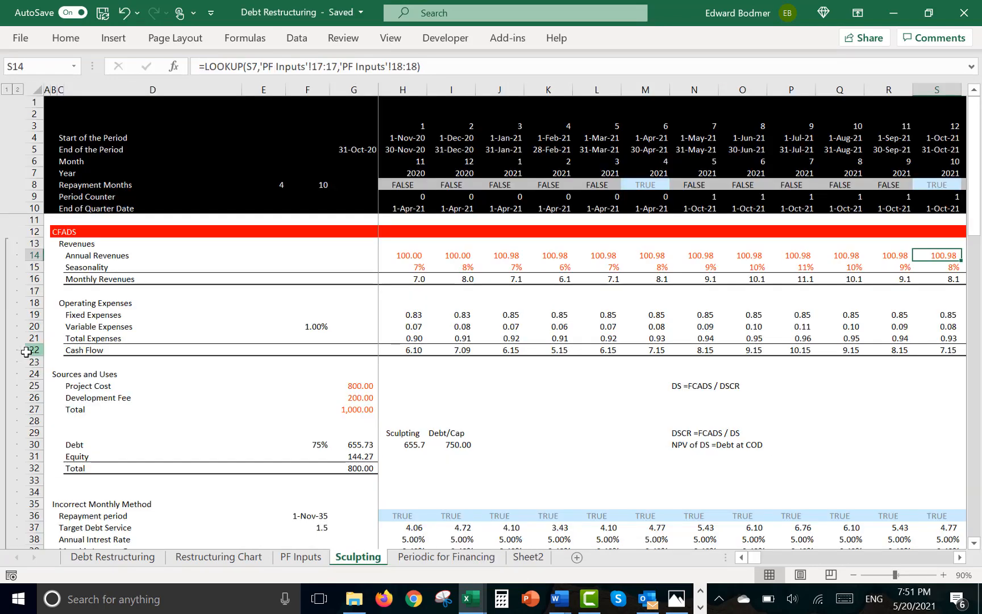
{"action": "key", "text": "Down"}
{"action": "key", "text": "Down"}
{"action": "key", "text": "Down"}
{"action": "key", "text": "Down"}
{"action": "key", "text": "Down"}
{"action": "key", "text": "Down"}
{"action": "key", "text": "Down"}
{"action": "key", "text": "Down"}
{"action": "key", "text": "Down"}
{"action": "key", "text": "Down"}
{"action": "key", "text": "Down"}
{"action": "key", "text": "Down"}
{"action": "key", "text": "Down"}
{"action": "key", "text": "Down"}
{"action": "key", "text": "Down"}
{"action": "key", "text": "Left"}
{"action": "key", "text": "Left"}
{"action": "key", "text": "Left"}
{"action": "key", "text": "Left"}
{"action": "key", "text": "Left"}
{"action": "key", "text": "Left"}
{"action": "key", "text": "Left"}
{"action": "key", "text": "Left"}
{"action": "key", "text": "Left"}
{"action": "key", "text": "Left"}
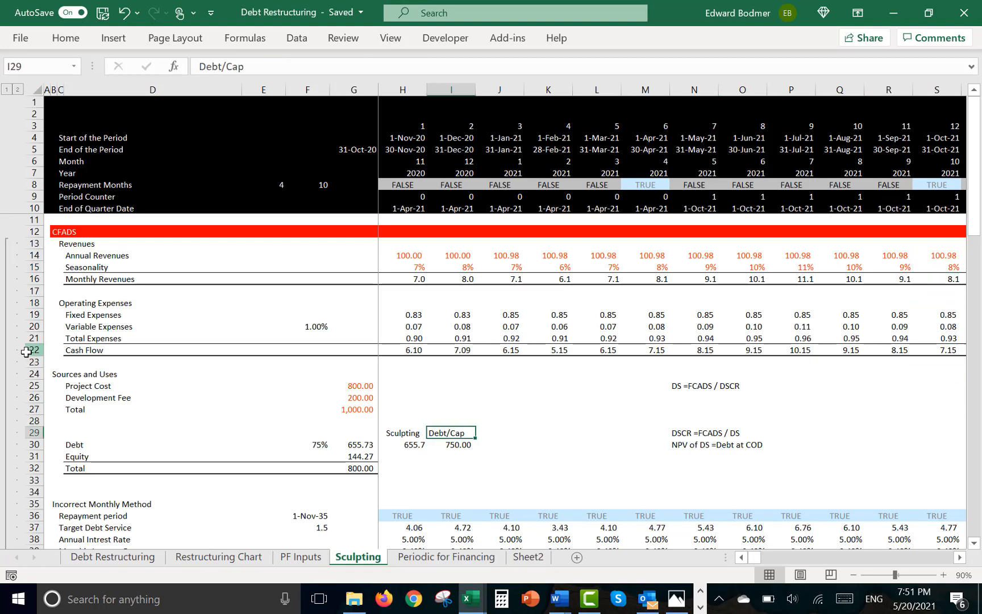
{"action": "key", "text": "Left"}
{"action": "key", "text": "Left"}
{"action": "key", "text": "Left"}
{"action": "key", "text": "Down"}
{"action": "key", "text": "Down"}
{"action": "key", "text": "Down"}
{"action": "key", "text": "Down"}
{"action": "key", "text": "Down"}
{"action": "key", "text": "Down"}
{"action": "key", "text": "Down"}
{"action": "key", "text": "Down"}
{"action": "key", "text": "Down"}
{"action": "key", "text": "Down"}
{"action": "key", "text": "Down"}
{"action": "key", "text": "Down"}
{"action": "key", "text": "Down"}
{"action": "key", "text": "Down"}
{"action": "key", "text": "Down"}
{"action": "key", "text": "Down"}
{"action": "key", "text": "Down"}
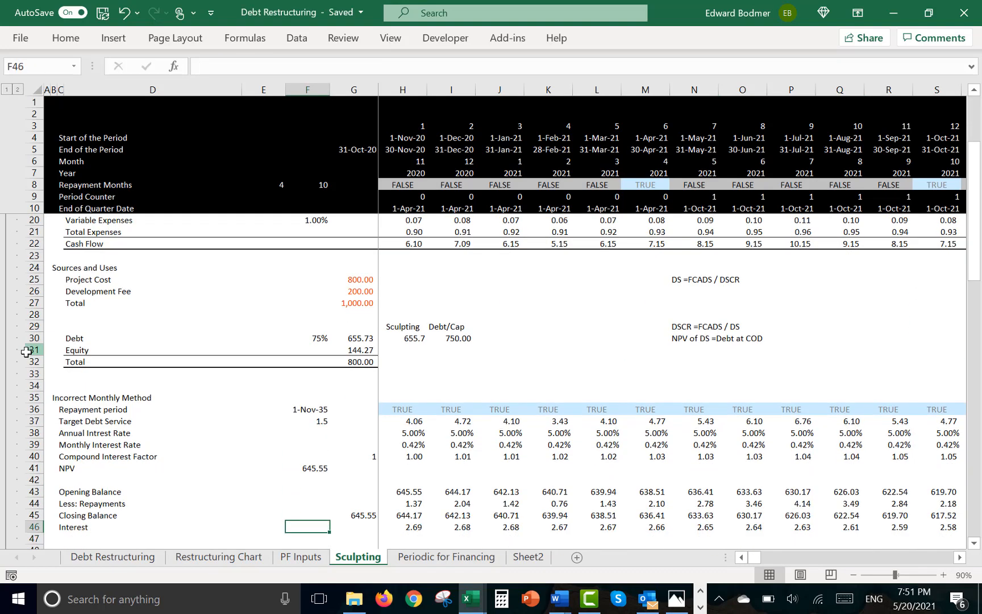
{"action": "key", "text": "Up"}
{"action": "key", "text": "Up"}
{"action": "key", "text": "Up"}
{"action": "key", "text": "Up"}
{"action": "key", "text": "Up"}
{"action": "key", "text": "Up"}
{"action": "key", "text": "Up"}
{"action": "key", "text": "Up"}
{"action": "key", "text": "Left"}
{"action": "key", "text": "Left"}
{"action": "key", "text": "Left"}
{"action": "key", "text": "Up"}
{"action": "key", "text": "Up"}
{"action": "key", "text": "shift+Down"}
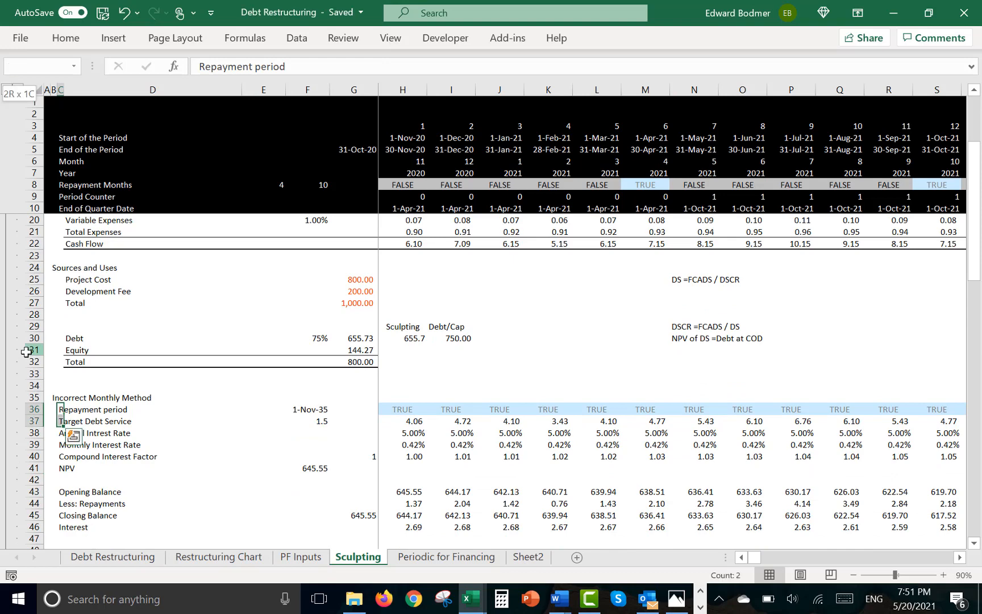
{"action": "key", "text": "shift+Down"}
{"action": "key", "text": "shift+Down"}
{"action": "key", "text": "shift+Down"}
{"action": "key", "text": "shift+Down"}
{"action": "key", "text": "shift+Down"}
{"action": "key", "text": "shift+Down"}
{"action": "key", "text": "shift+Down"}
{"action": "key", "text": "shift+Down"}
{"action": "key", "text": "shift+Down"}
{"action": "key", "text": "ctrl+c"}
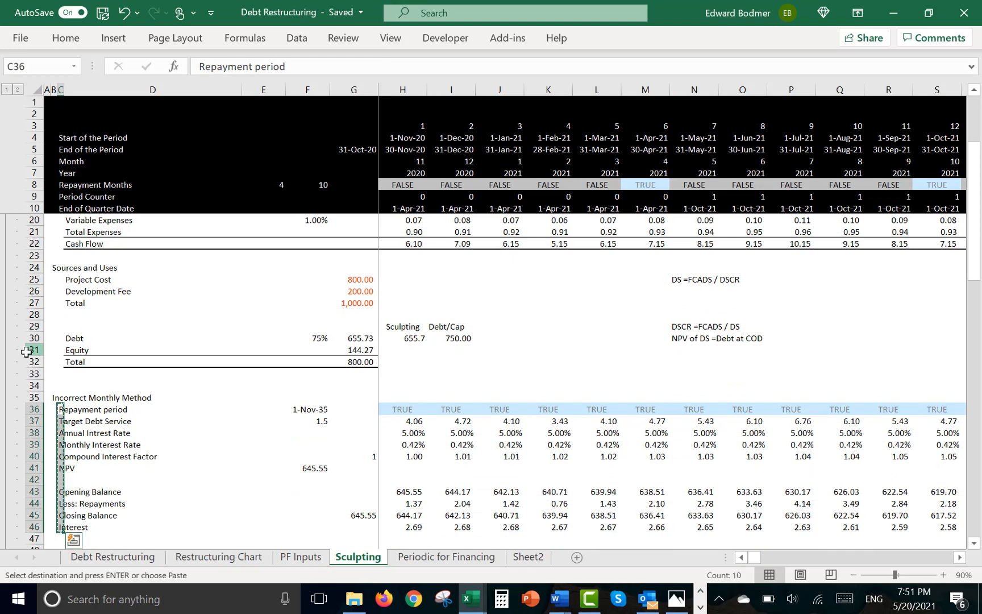
{"action": "key", "text": "ctrl+Page_Down"}
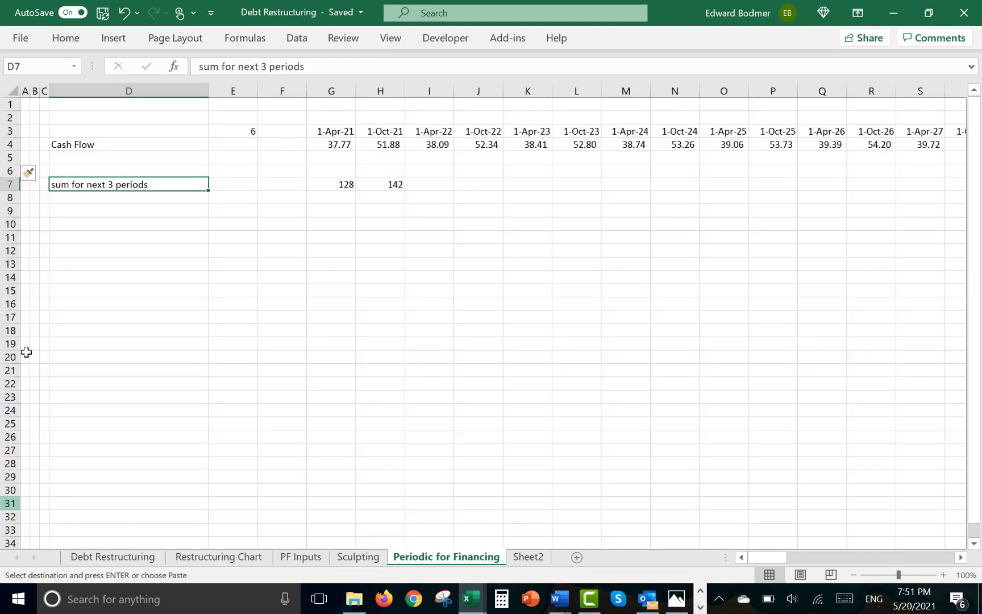
{"action": "key", "text": "ctrl+v"}
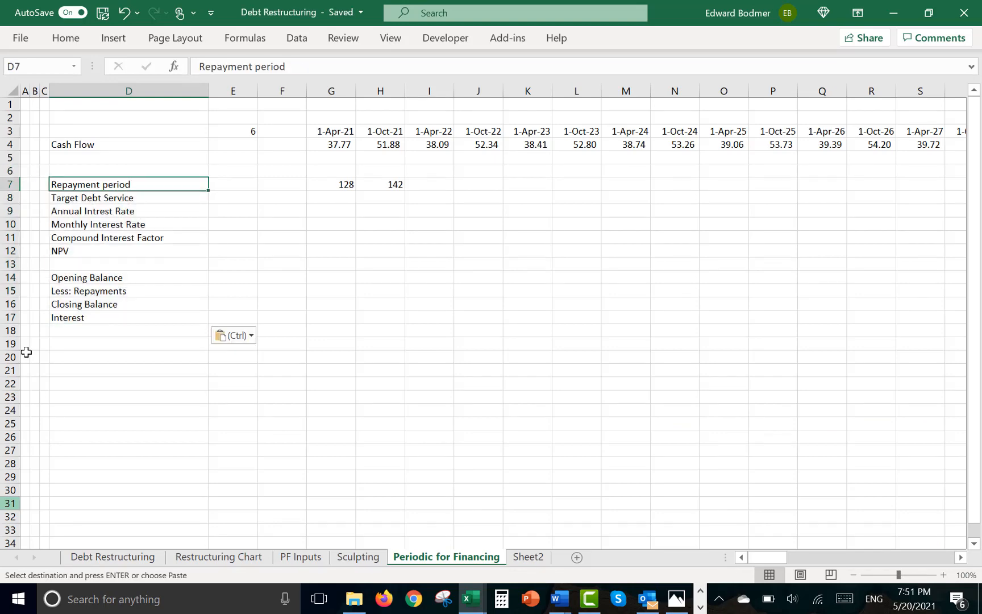
Link the Repayment period cell E7 to the End of debt payment date with ='PF Inputs'!F29
{"action": "key", "text": "Right"}
{"action": "key", "text": "Escape"}
{"action": "type", "text": "="}
{"action": "key", "text": "ctrl+Page_Up"}
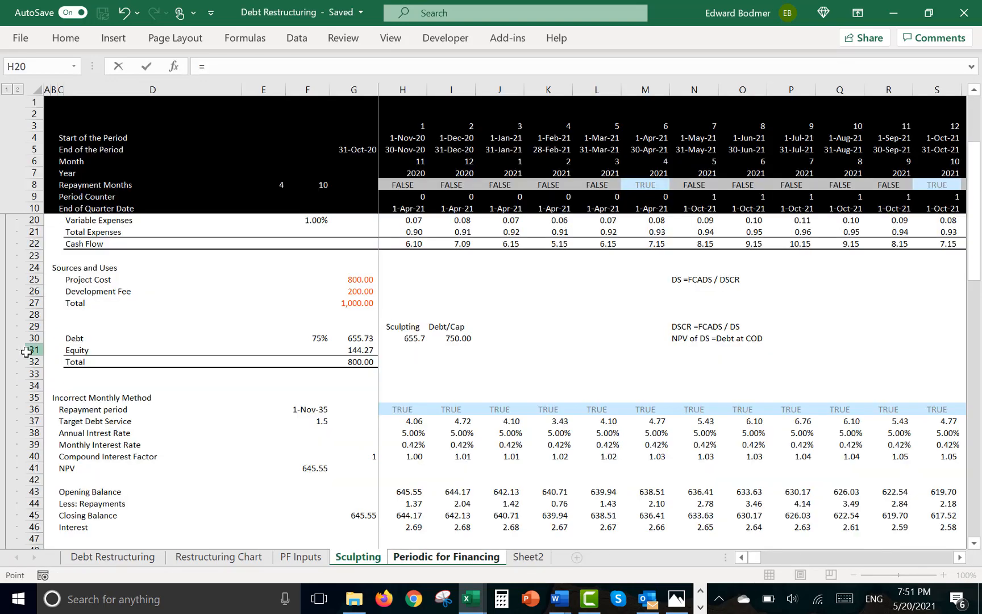
{"action": "key", "text": "ctrl+Page_Up"}
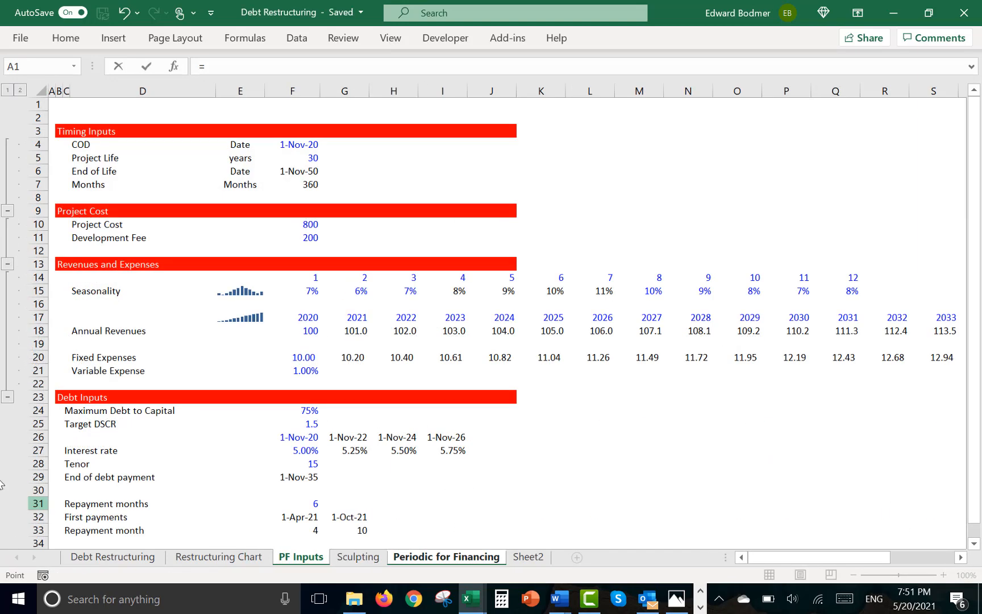
{"action": "left_click", "coordinate": [291, 485]}
{"action": "key", "text": "Up"}
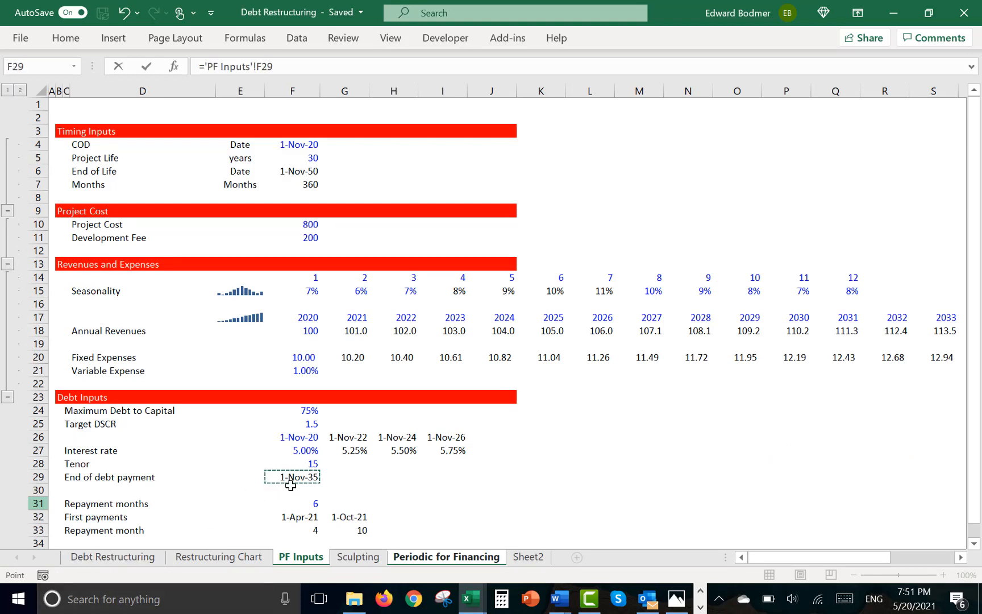
{"action": "key", "text": "Return"}
Replace the G7 formula with the repayment period test =G3<$E$7 and fill it right across all periods
{"action": "key", "text": "Up"}
{"action": "key", "text": "Right"}
{"action": "key", "text": "Right"}
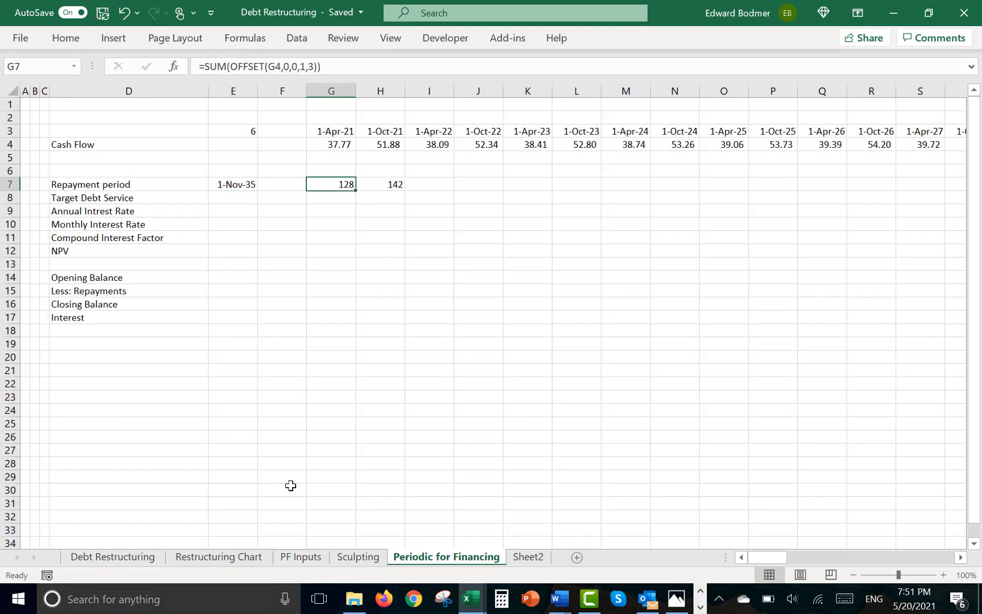
{"action": "type", "text": "="}
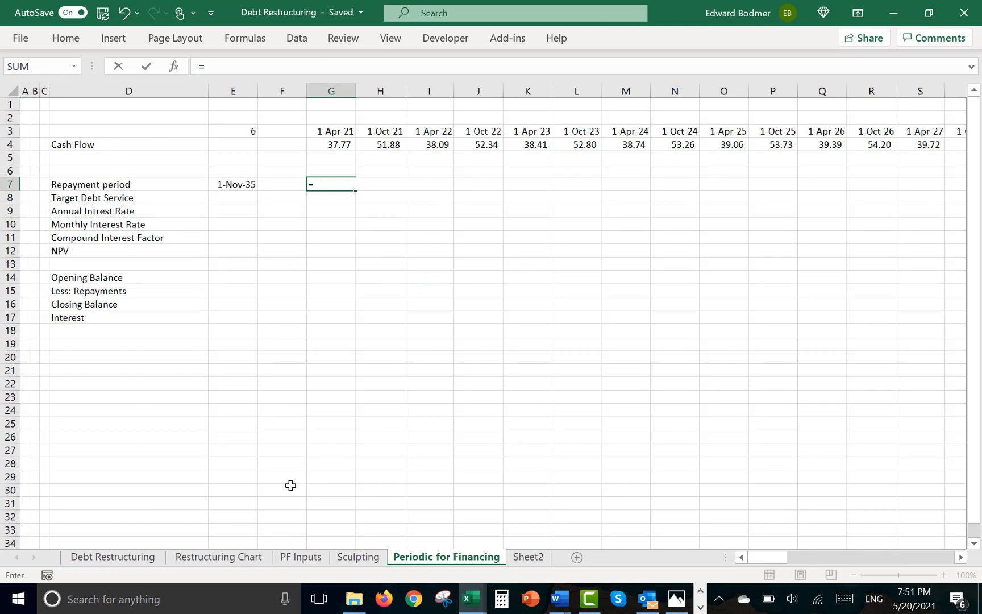
{"action": "key", "text": "Up"}
{"action": "key", "text": "Up"}
{"action": "key", "text": "Up"}
{"action": "key", "text": "Up"}
{"action": "type", "text": "<"}
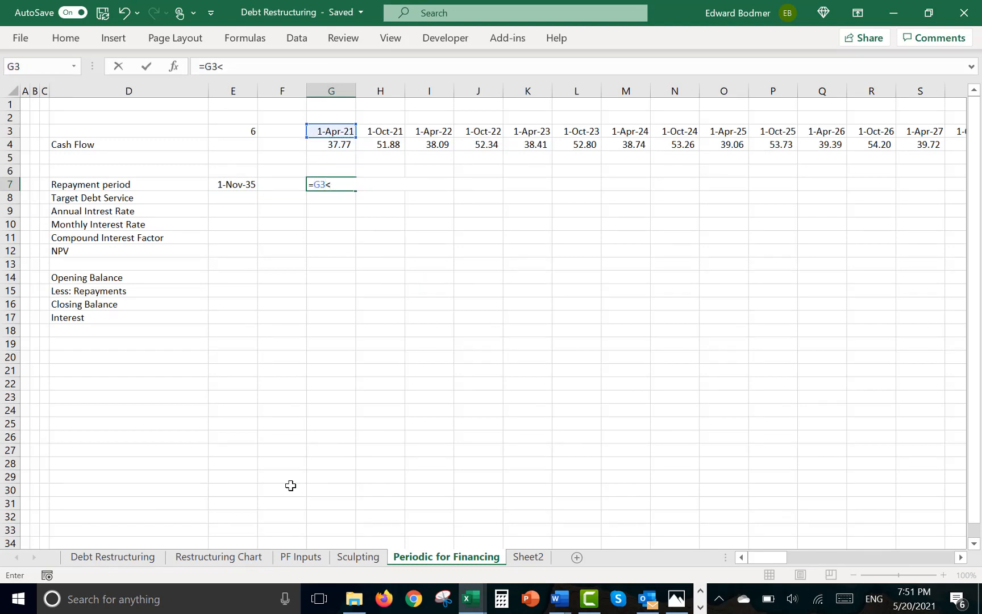
{"action": "key", "text": "Left"}
{"action": "key", "text": "Left"}
{"action": "key", "text": "Return"}
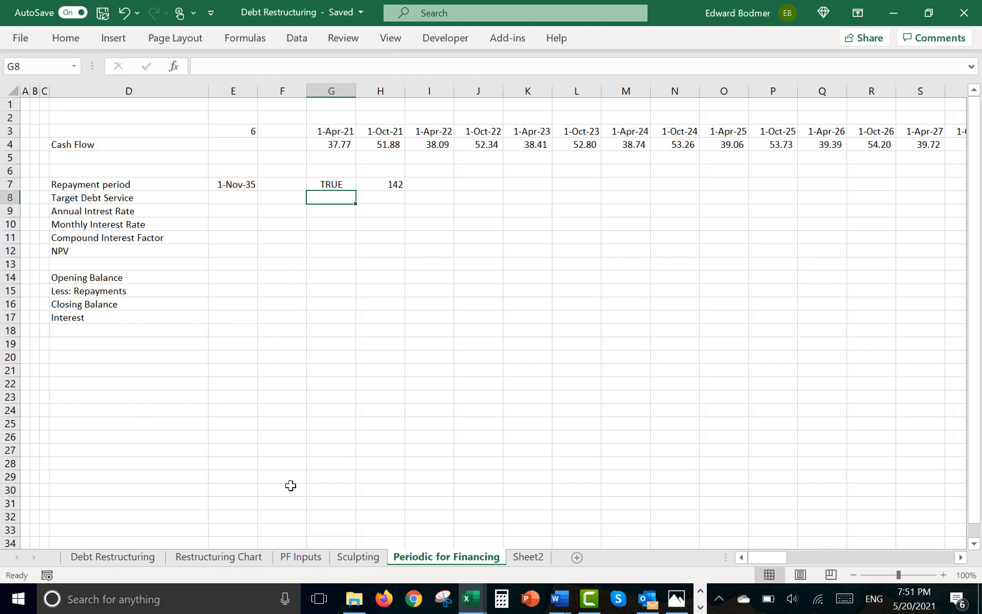
{"action": "key", "text": "Up"}
{"action": "key", "text": "ctrl+shift+r"}
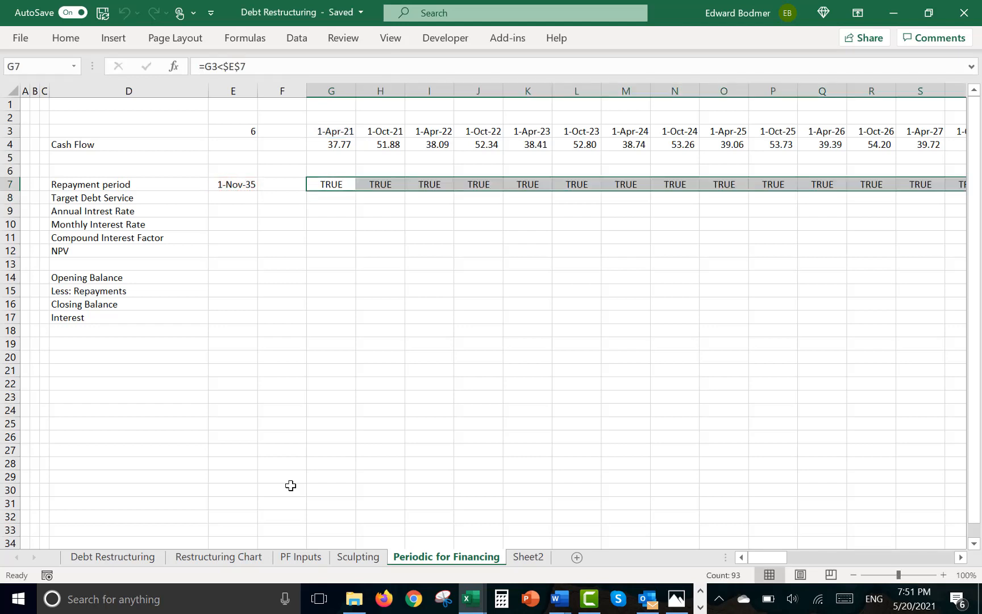
Link the Target Debt Service cell E8 to the Target DSCR input with ='PF Inputs'!F25
{"action": "key", "text": "Down"}
{"action": "key", "text": "Left"}
{"action": "key", "text": "Left"}
{"action": "key", "text": "Left"}
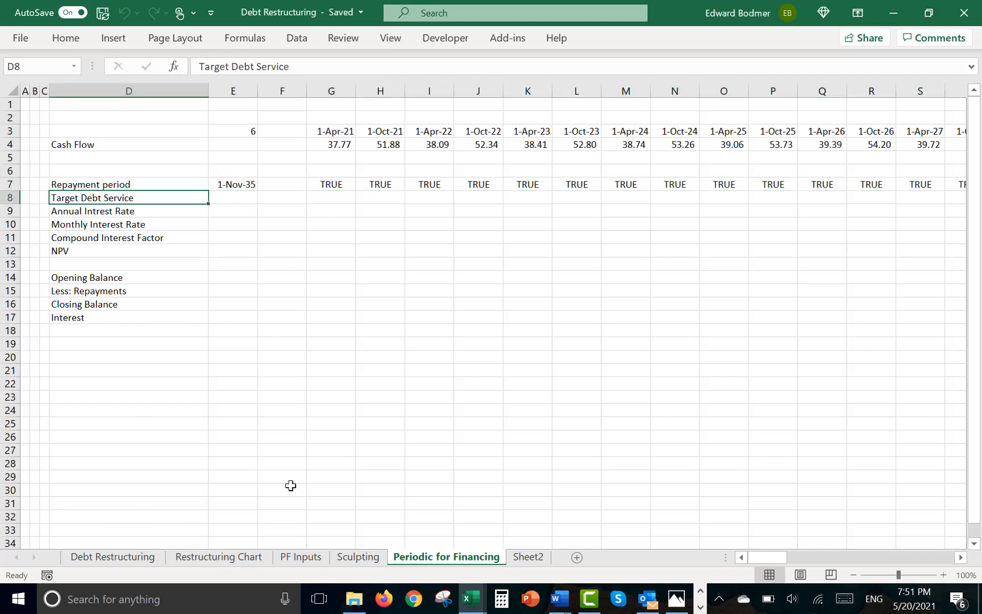
{"action": "key", "text": "Right"}
{"action": "type", "text": "="}
{"action": "key", "text": "ctrl+Page_Up"}
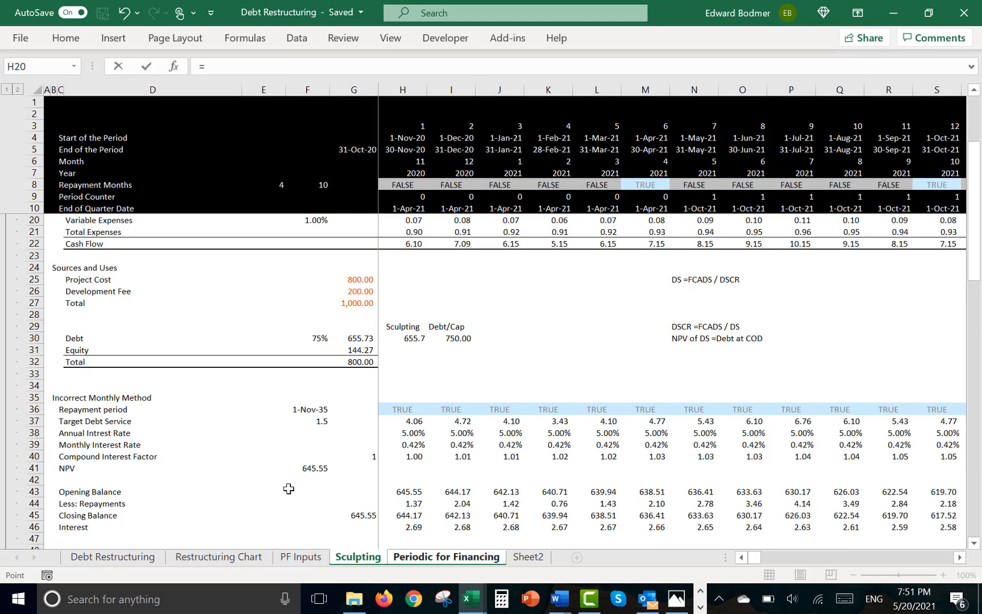
{"action": "key", "text": "ctrl+Page_Up"}
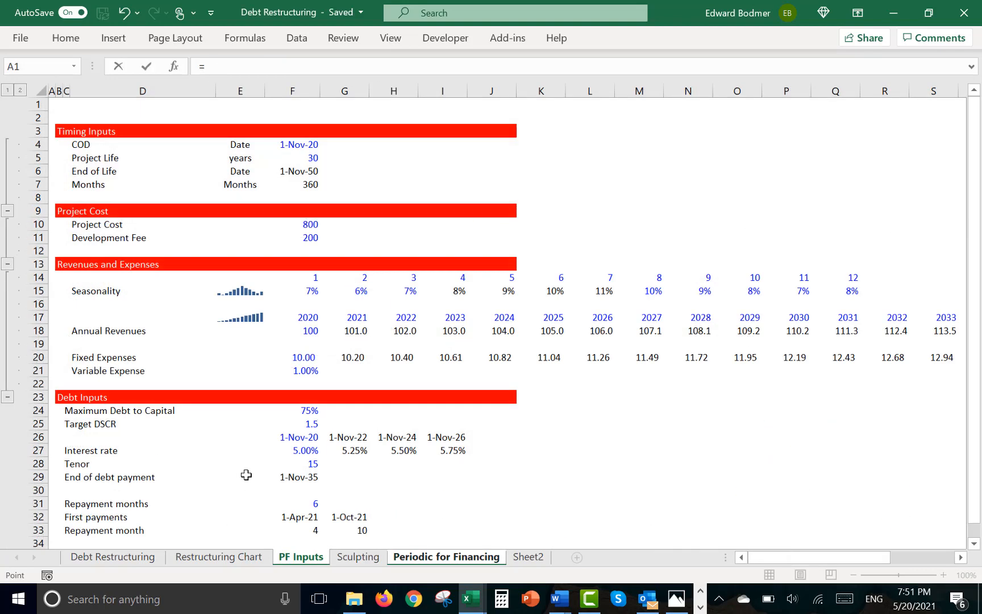
{"action": "left_click", "coordinate": [301, 422]}
{"action": "key", "text": "Return"}
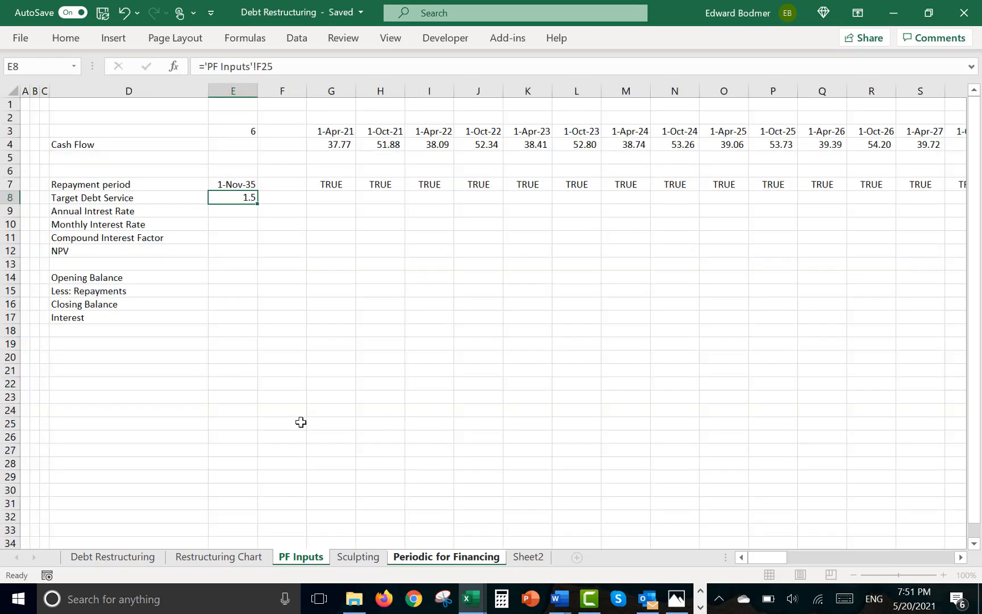
Calculate Target Debt Service in G8 as =G4*G7/$E$8 and fill it right across all periods
{"action": "key", "text": "Right"}
{"action": "key", "text": "Right"}
{"action": "type", "text": "="}
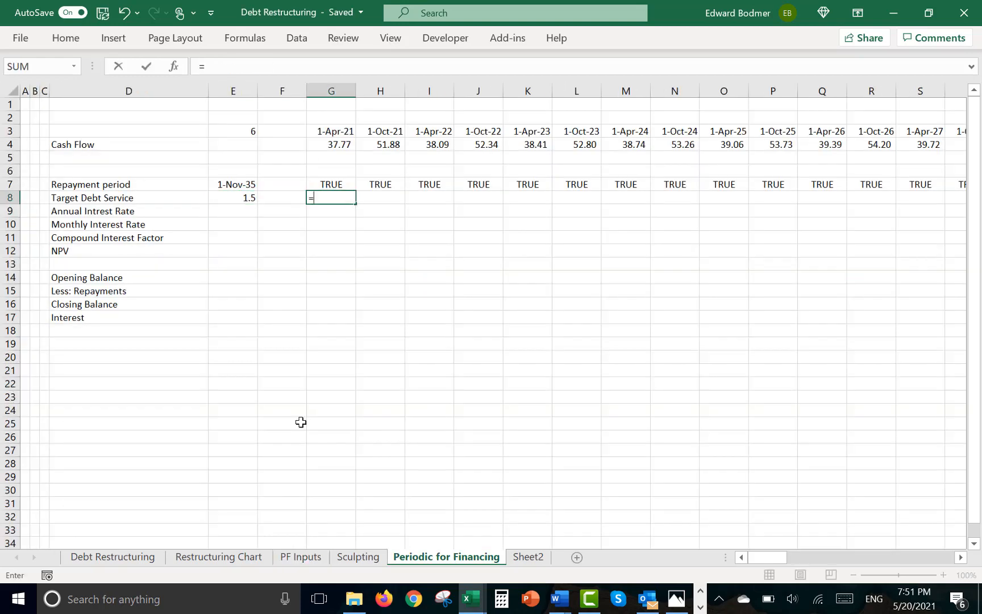
{"action": "key", "text": "Up"}
{"action": "key", "text": "Up"}
{"action": "key", "text": "Up"}
{"action": "key", "text": "Up"}
{"action": "type", "text": "*"}
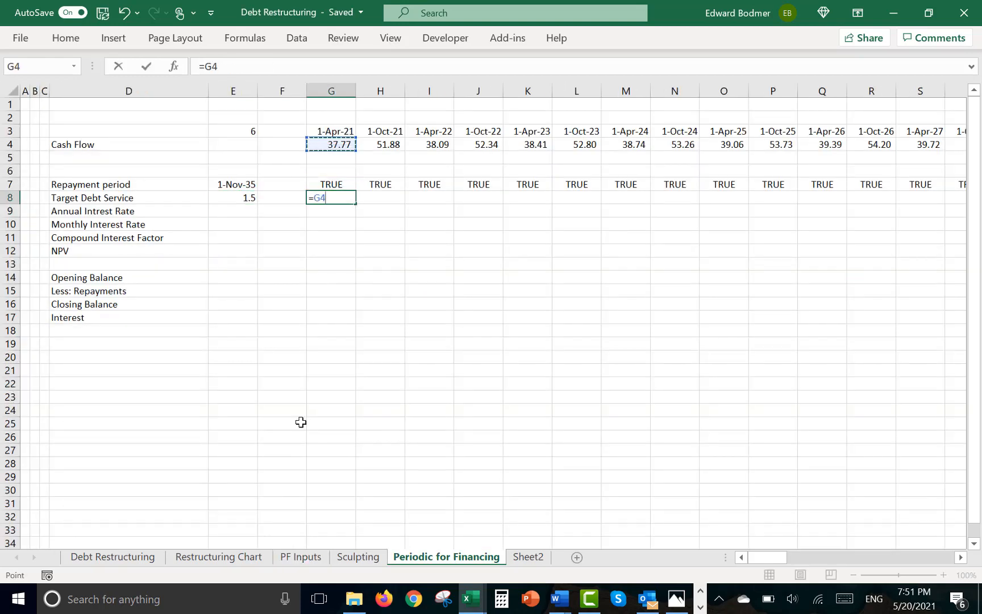
{"action": "key", "text": "Up"}
{"action": "type", "text": "/"}
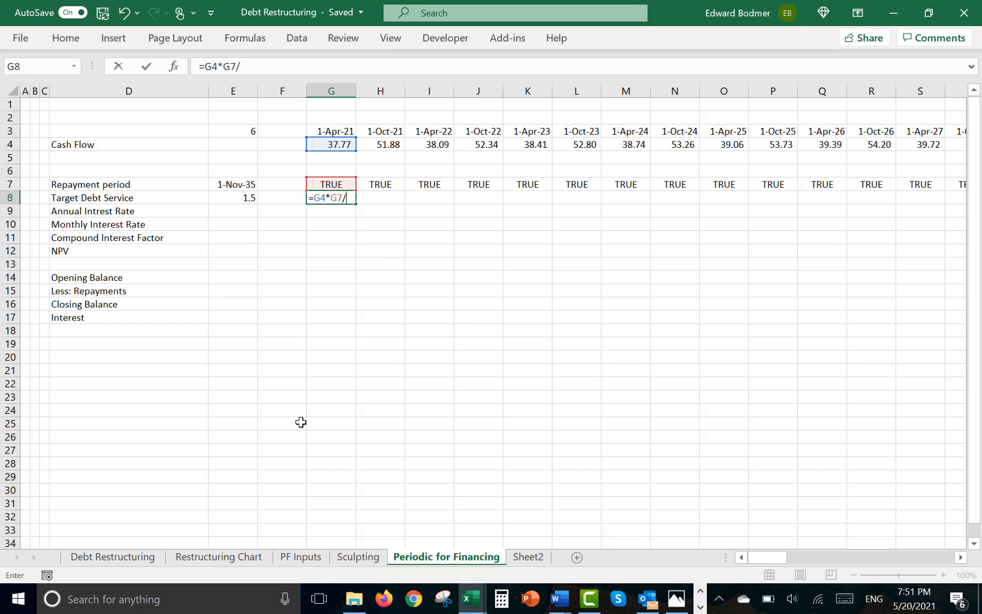
{"action": "key", "text": "Left"}
{"action": "key", "text": "Left"}
{"action": "key", "text": "F4"}
{"action": "key", "text": "Return"}
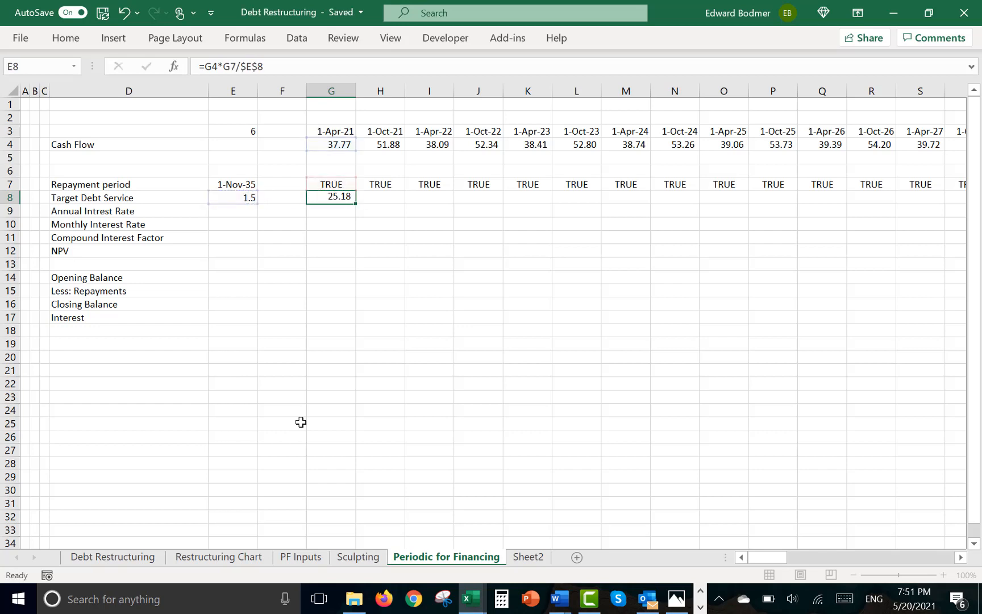
{"action": "key", "text": "Up"}
{"action": "key", "text": "ctrl+shift+r"}
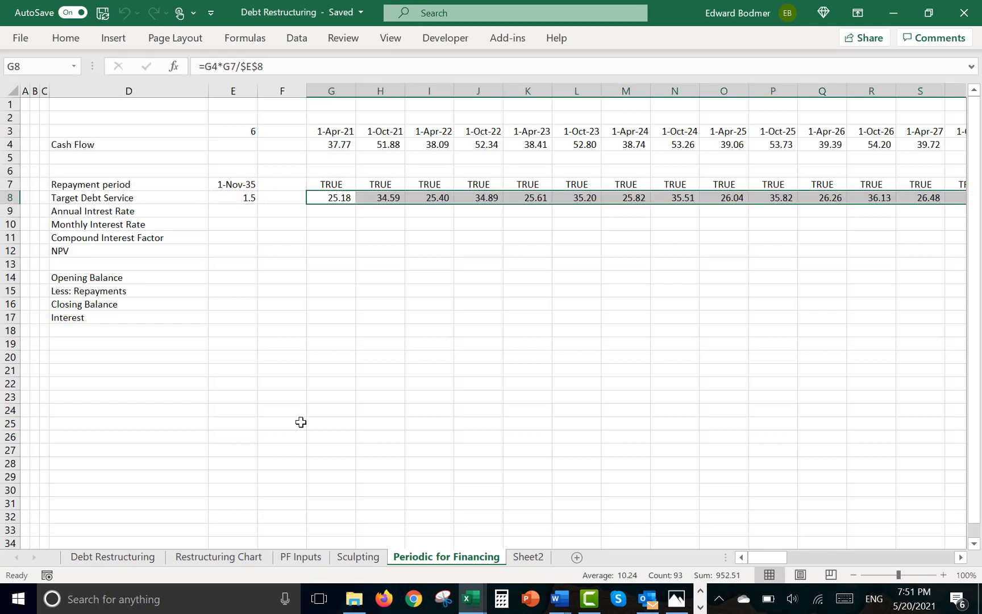
Look up the annual interest rate in G9 with =LOOKUP(G3,'PF Inputs'!26:26,'PF Inputs'!27:27)
{"action": "key", "text": "Down"}
{"action": "key", "text": "Left"}
{"action": "key", "text": "Left"}
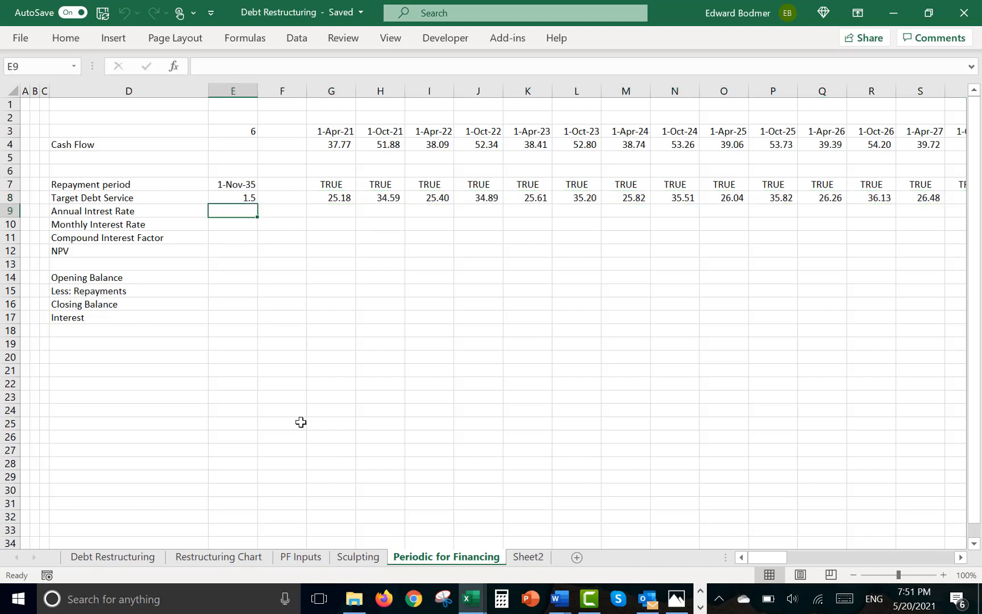
{"action": "key", "text": "Right"}
{"action": "key", "text": "Right"}
{"action": "type", "text": "=loo"}
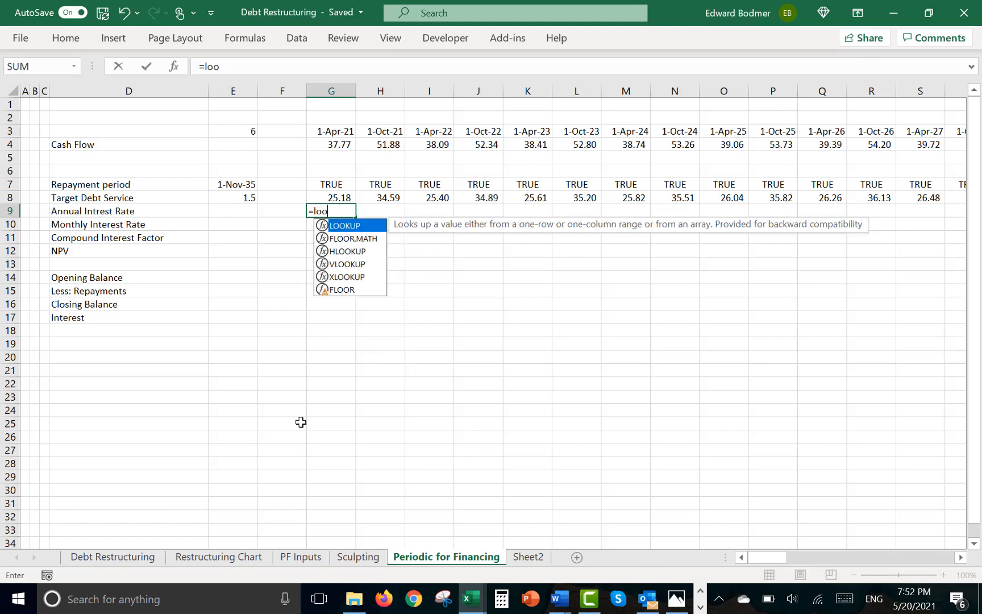
{"action": "key", "text": "Tab"}
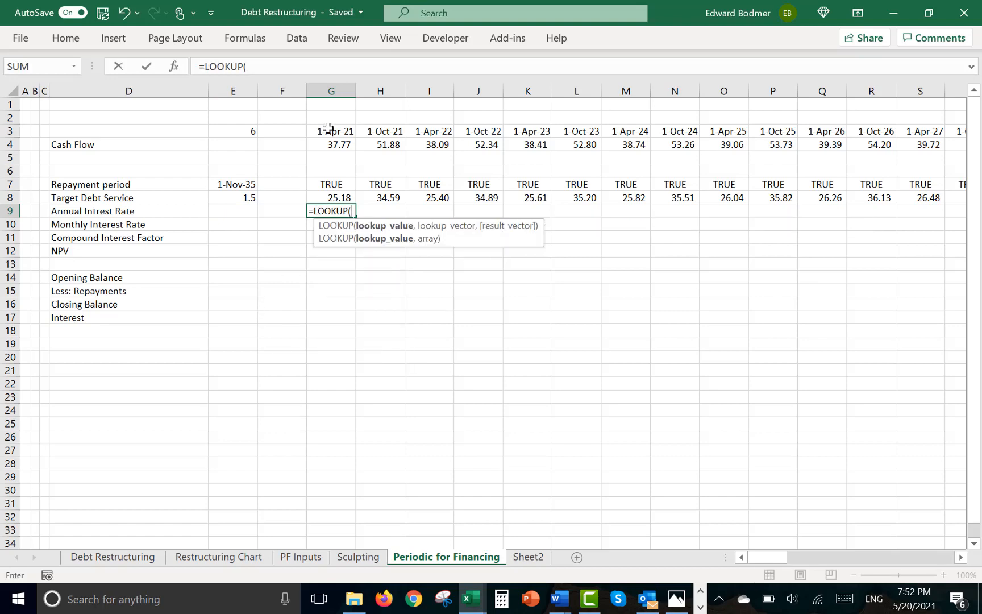
{"action": "left_click", "coordinate": [328, 128]}
{"action": "type", "text": ","}
{"action": "key", "text": "ctrl+Page_Up"}
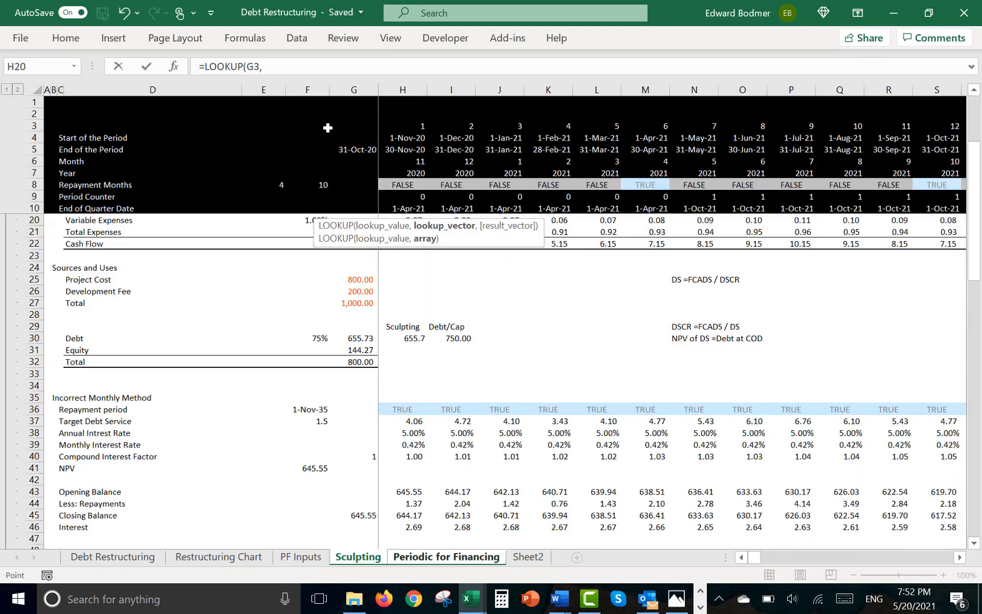
{"action": "key", "text": "ctrl+Page_Up"}
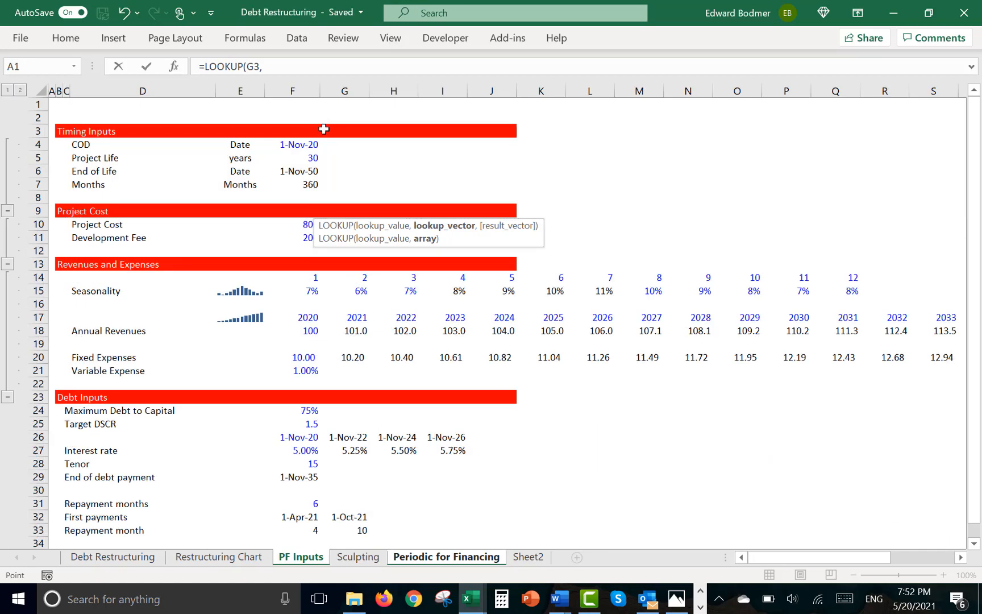
{"action": "left_click", "coordinate": [38, 439]}
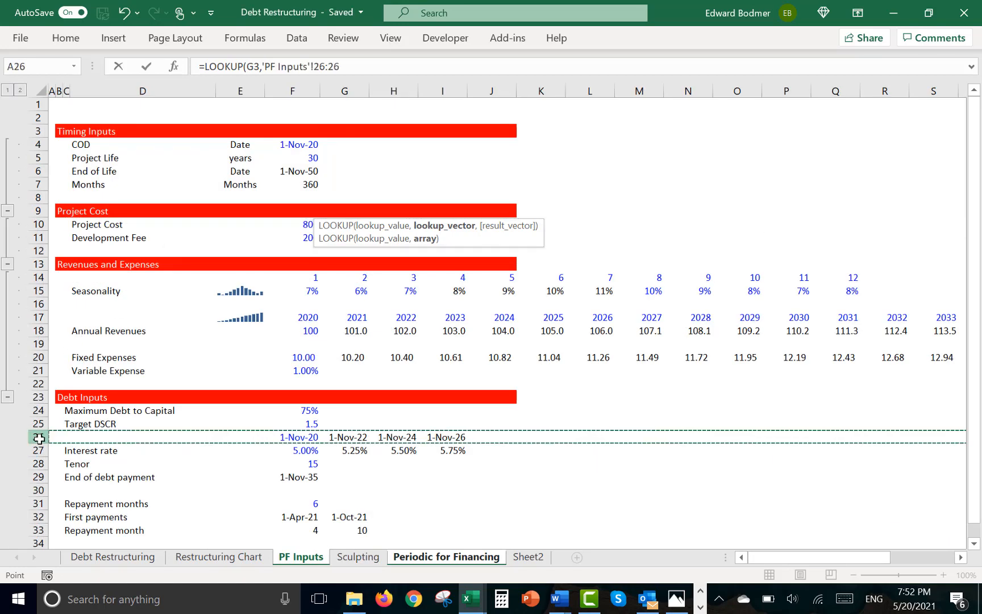
{"action": "type", "text": ","}
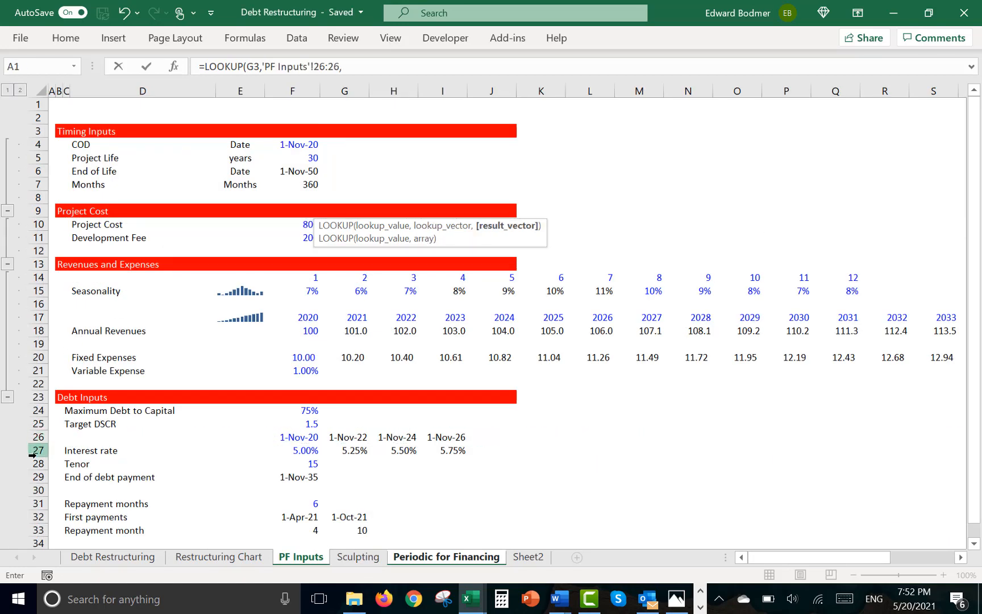
{"action": "left_click", "coordinate": [31, 451]}
{"action": "key", "text": "Return"}
{"action": "key", "text": "Up"}
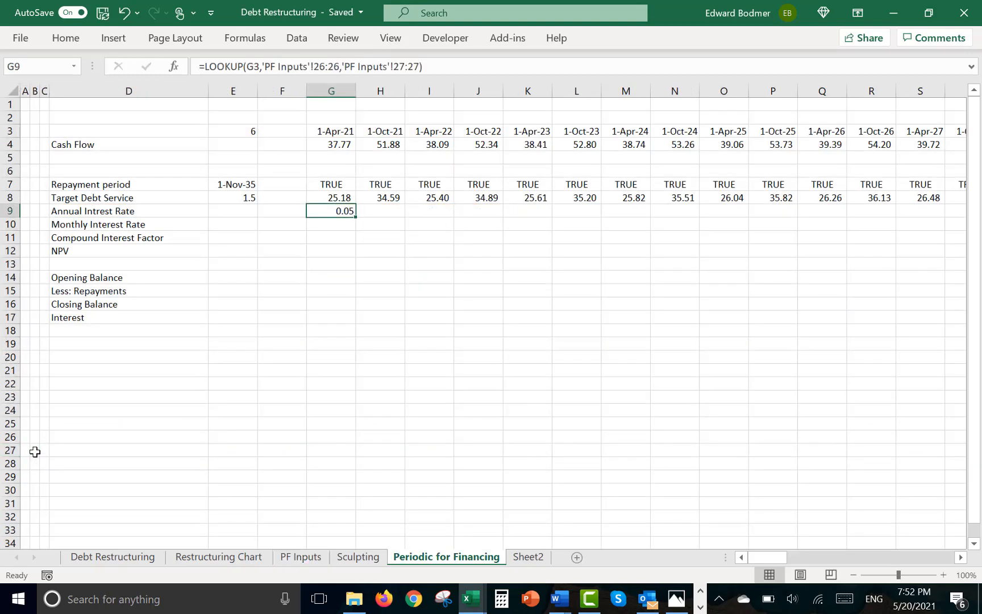
Format the annual interest rate in G9 as a percentage with two decimals and fill it right across the periods
{"action": "key", "text": "ctrl+shift+5"}
{"action": "key", "text": "ctrl+shift+Right"}
{"action": "key", "text": "ctrl+r"}
Relabel the Monthly Interest Rate row in D10 as "Semi-annual Interest Rate"
{"action": "key", "text": "Down"}
{"action": "key", "text": "Left"}
{"action": "key", "text": "Left"}
{"action": "key", "text": "Left"}
{"action": "key", "text": "Left"}
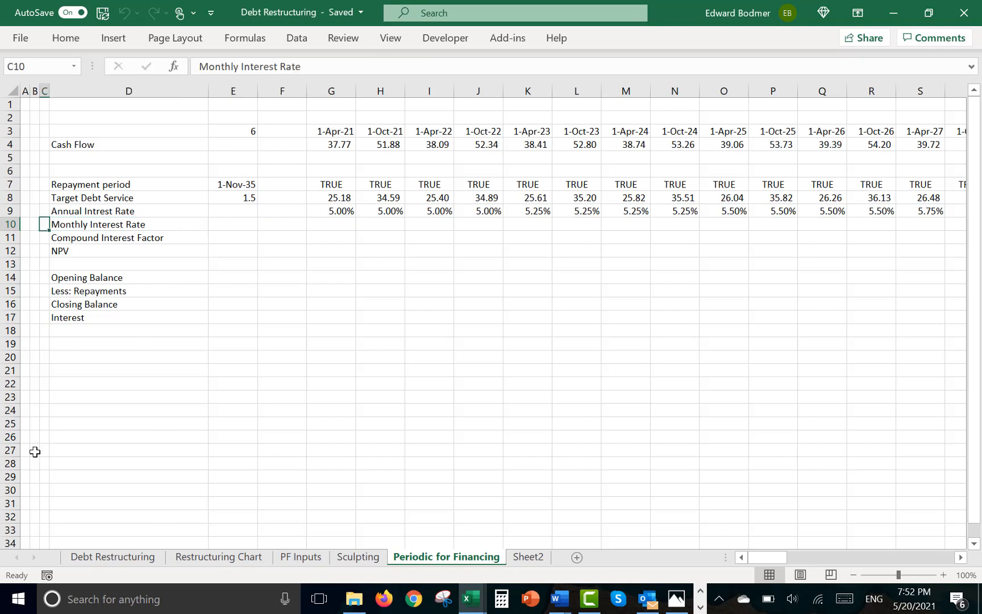
{"action": "key", "text": "Right"}
{"action": "key", "text": "F2"}
{"action": "type", "text": "Se"}
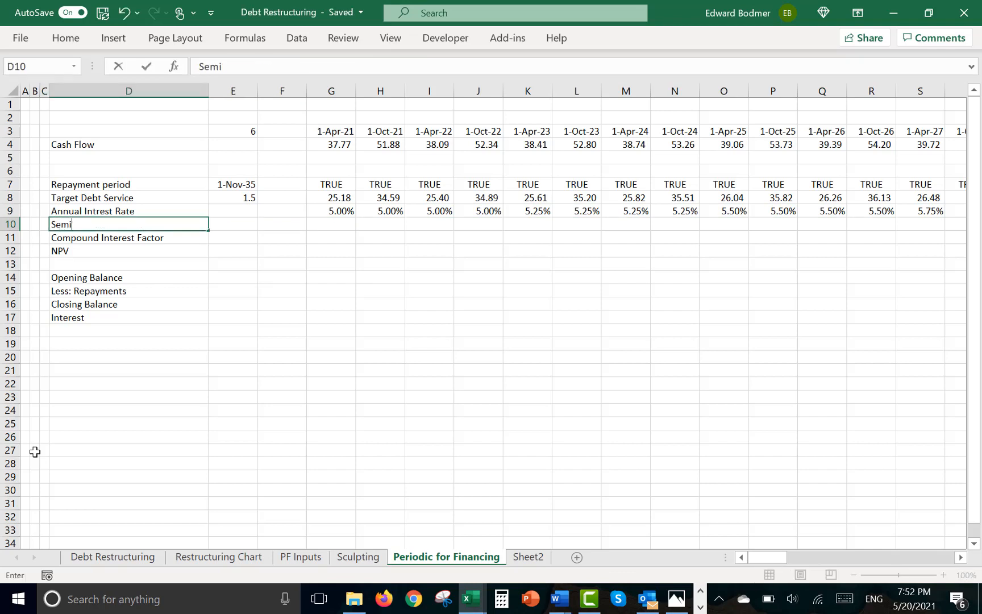
{"action": "type", "text": "mi-annual Interest Ra"}
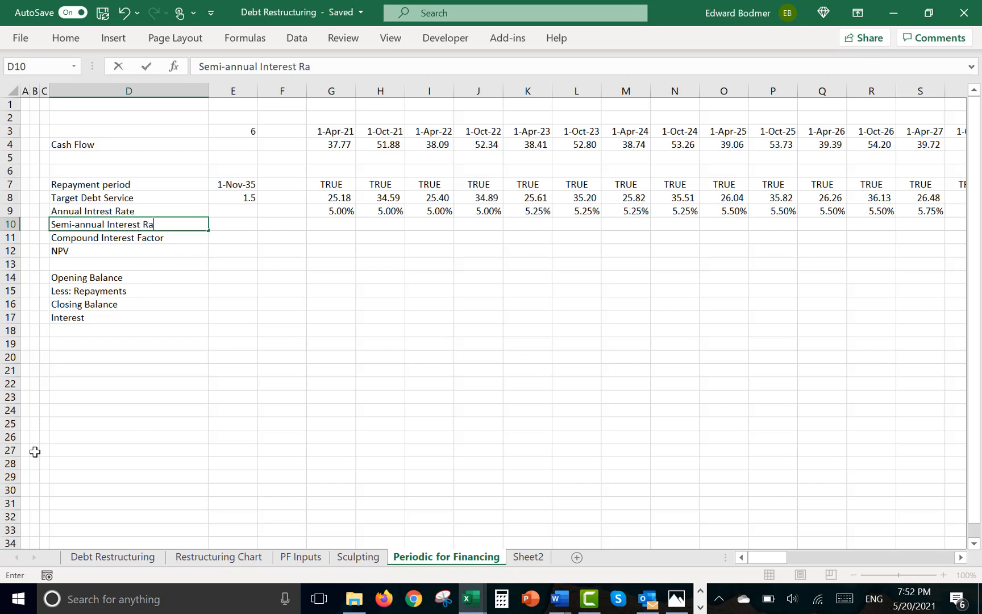
{"action": "type", "text": "te"}
Calculate the semi-annual interest rate in G10 as =G9/$E$3
{"action": "key", "text": "Right"}
{"action": "key", "text": "Right"}
{"action": "key", "text": "Right"}
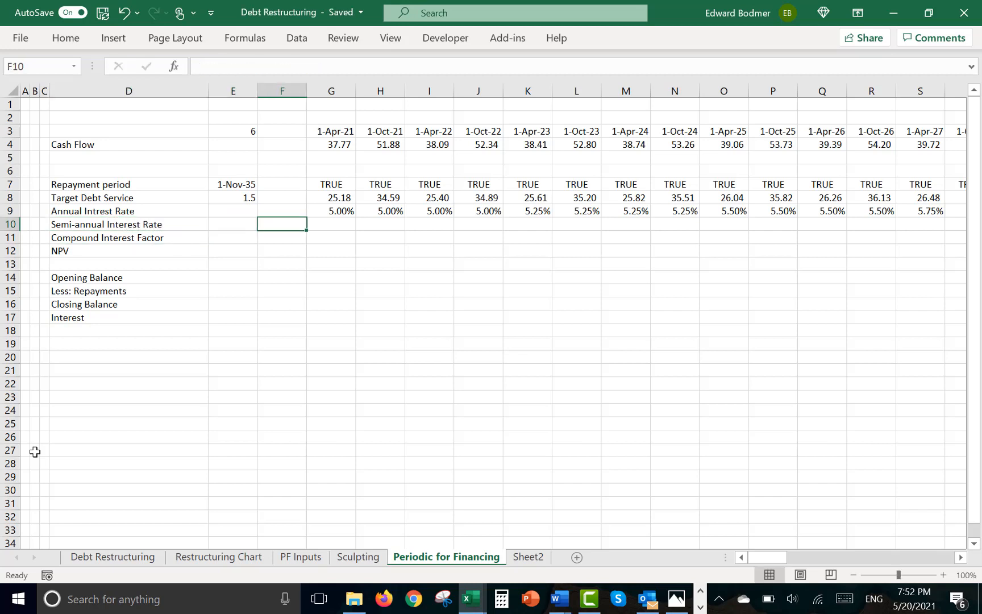
{"action": "type", "text": "=G9/"}
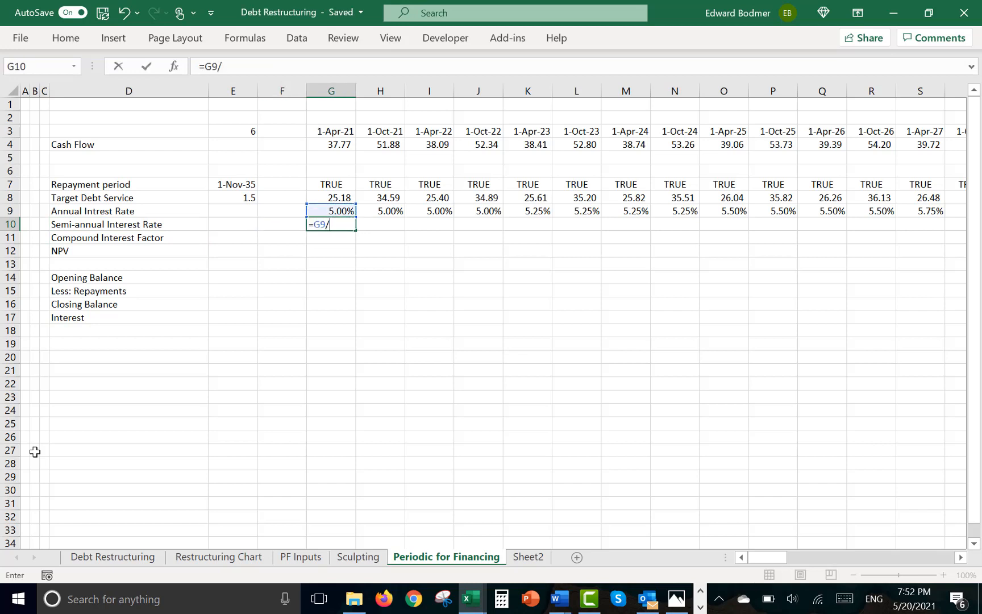
{"action": "key", "text": "Up"}
{"action": "key", "text": "Up"}
{"action": "key", "text": "Up"}
{"action": "key", "text": "Up"}
{"action": "key", "text": "Up"}
{"action": "key", "text": "Up"}
{"action": "key", "text": "Up"}
{"action": "key", "text": "Left"}
{"action": "key", "text": "Left"}
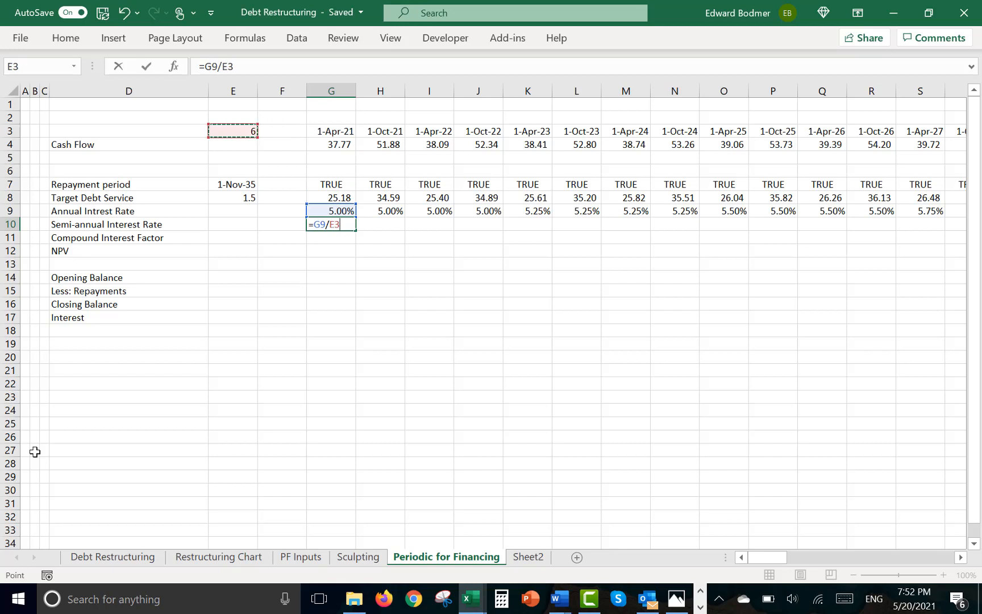
{"action": "key", "text": "F4"}
{"action": "key", "text": "Return"}
{"action": "key", "text": "Up"}
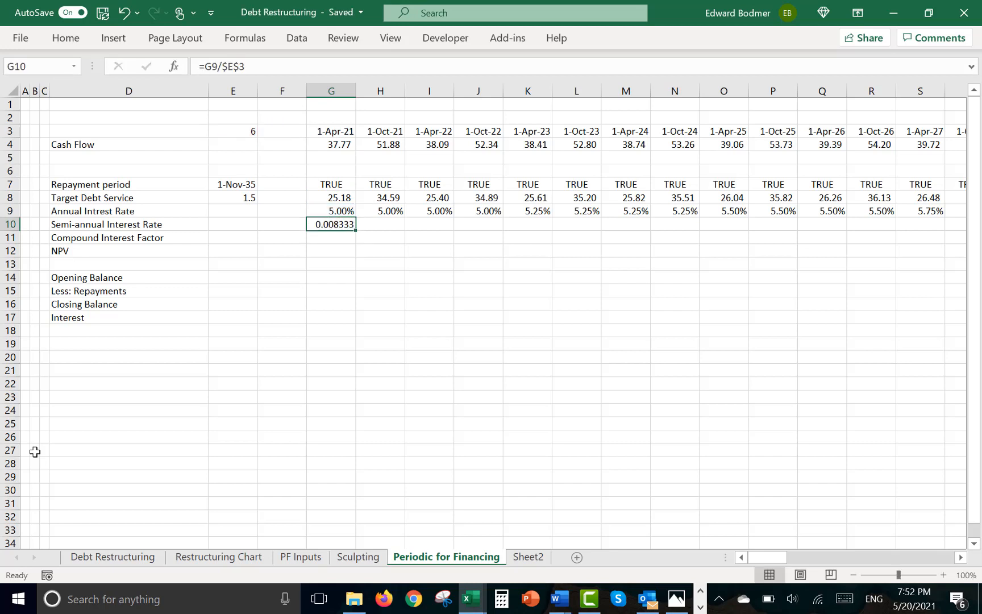
Format the semi-annual interest rate in G10 as a percentage with two decimals and fill it right across all periods
{"action": "key", "text": "ctrl+shift+5"}
{"action": "key", "text": "ctrl+shift+Right"}
{"action": "key", "text": "ctrl+r"}
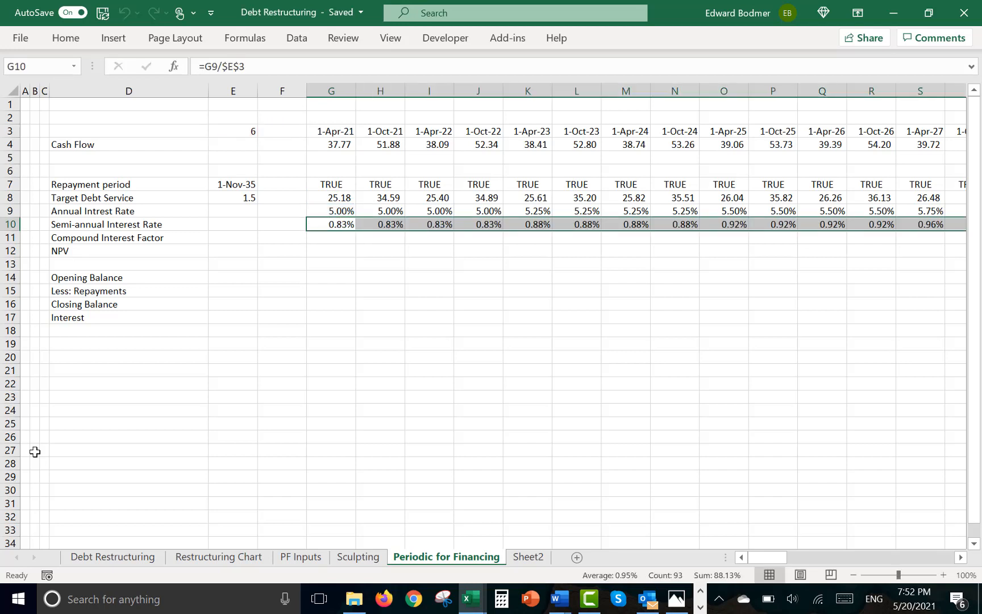
Enter a starting Compound Interest Factor of 1 in F11
{"action": "key", "text": "Down"}
{"action": "key", "text": "Left"}
{"action": "key", "text": "Left"}
{"action": "key", "text": "Right"}
{"action": "type", "text": "1"}
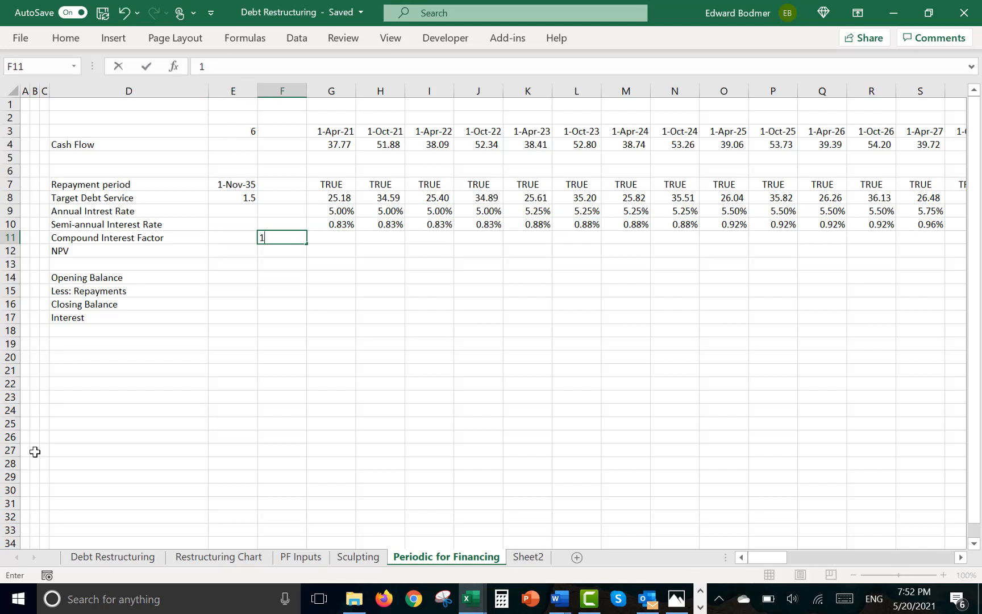
{"action": "key", "text": "Return"}
Calculate the first period's Compound Interest Factor in G11 as =F11*(1+G10)
{"action": "key", "text": "Up"}
{"action": "key", "text": "Right"}
{"action": "type", "text": "="}
{"action": "key", "text": "Left"}
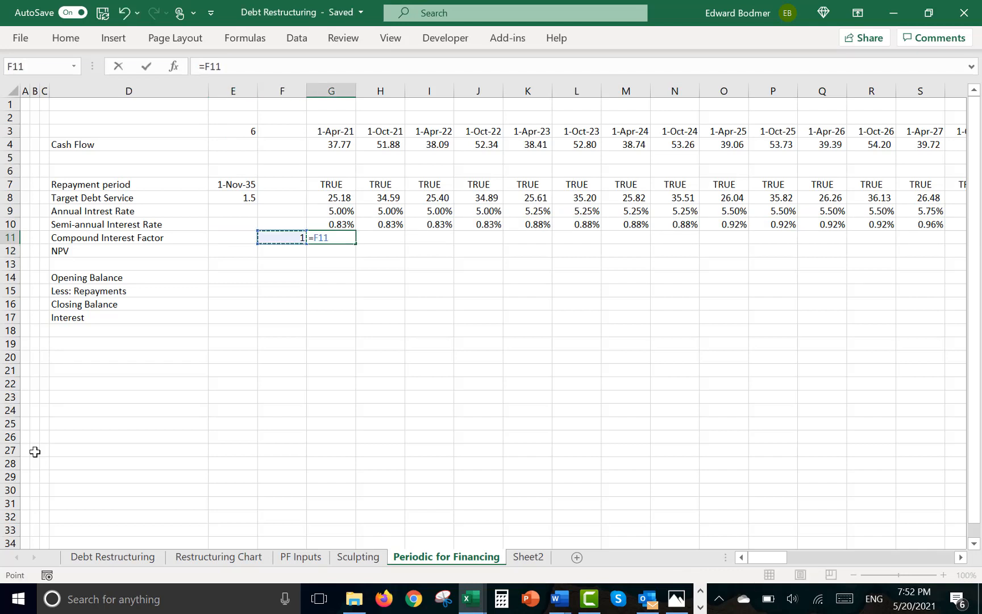
{"action": "type", "text": "*(1+"}
{"action": "key", "text": "Up"}
{"action": "key", "text": "Return"}
{"action": "key", "text": "Return"}
{"action": "key", "text": "Up"}
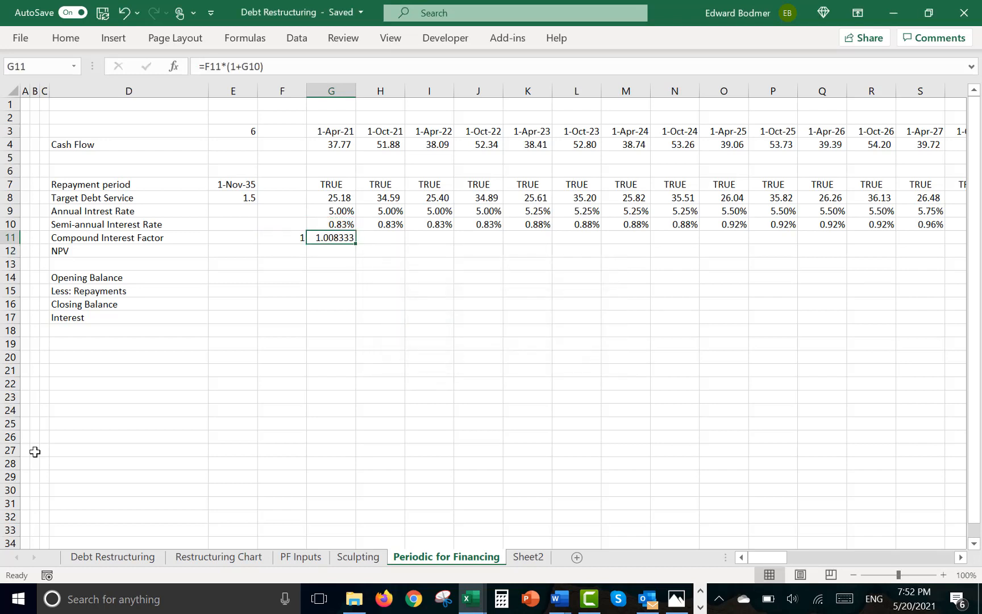
Fill the Compound Interest Factor in G11 right across all periods and format it as numbers with two decimals
{"action": "key", "text": "ctrl+shift+r"}
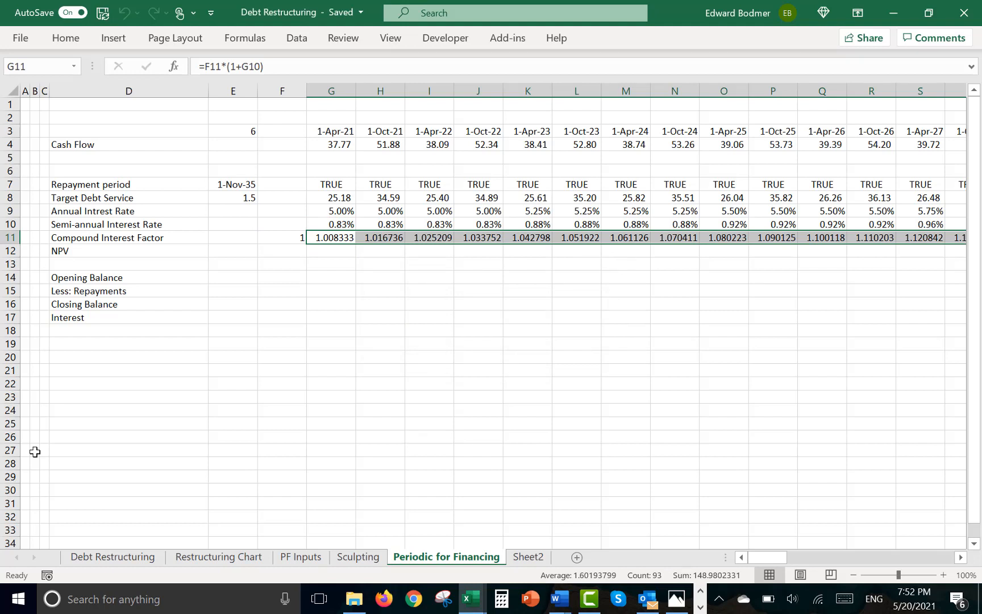
{"action": "key", "text": "ctrl+shift+1"}
{"action": "key", "text": "Down"}
Calculate the NPV of target debt service in E12 with =SUMPRODUCT(G8:CU8/G11:CU11)
{"action": "key", "text": "Left"}
{"action": "key", "text": "Left"}
{"action": "key", "text": "Up"}
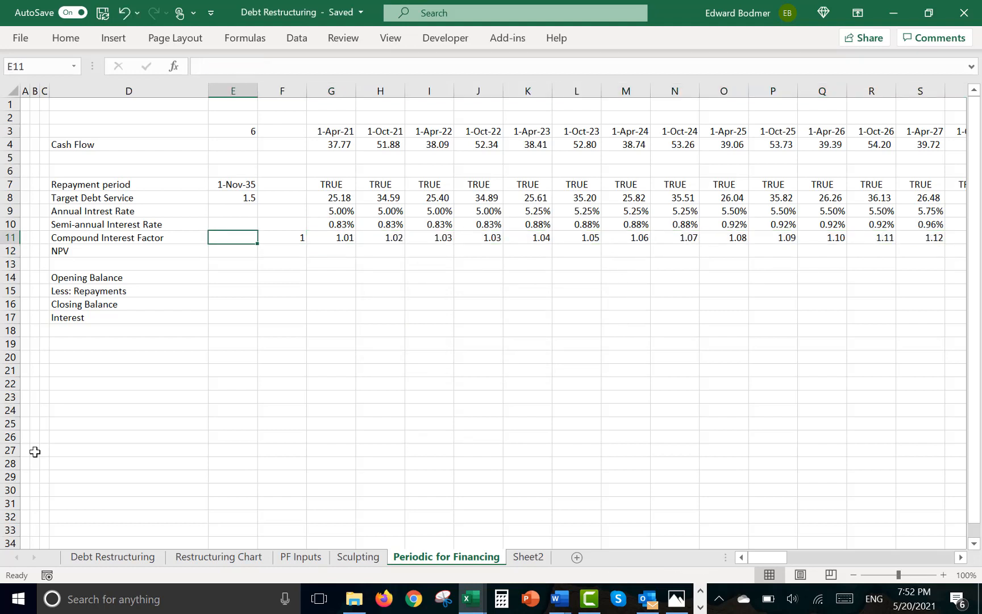
{"action": "key", "text": "Down"}
{"action": "type", "text": "=sum"}
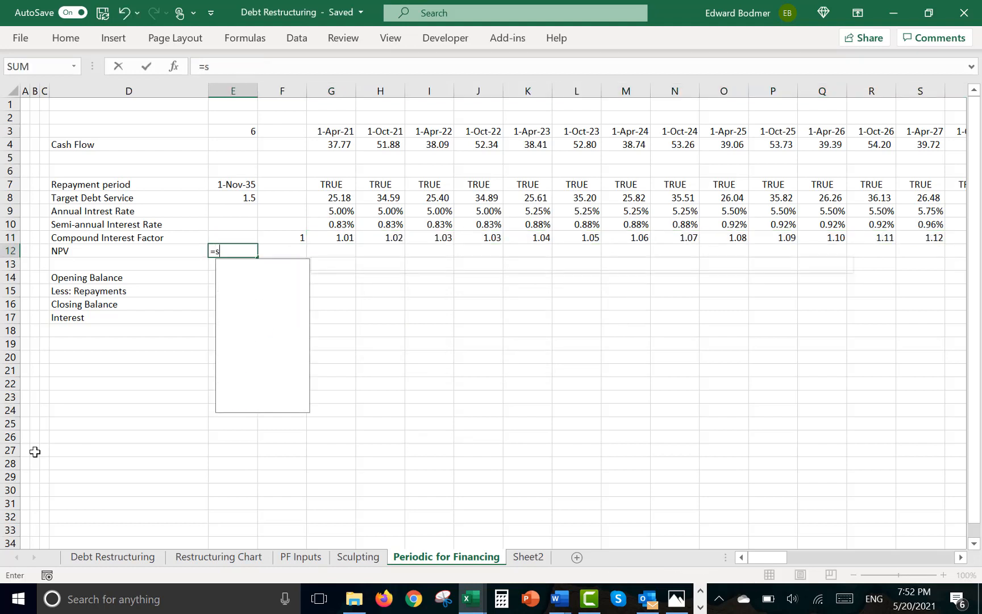
{"action": "key", "text": "Down"}
{"action": "key", "text": "Down"}
{"action": "key", "text": "Down"}
{"action": "key", "text": "Tab"}
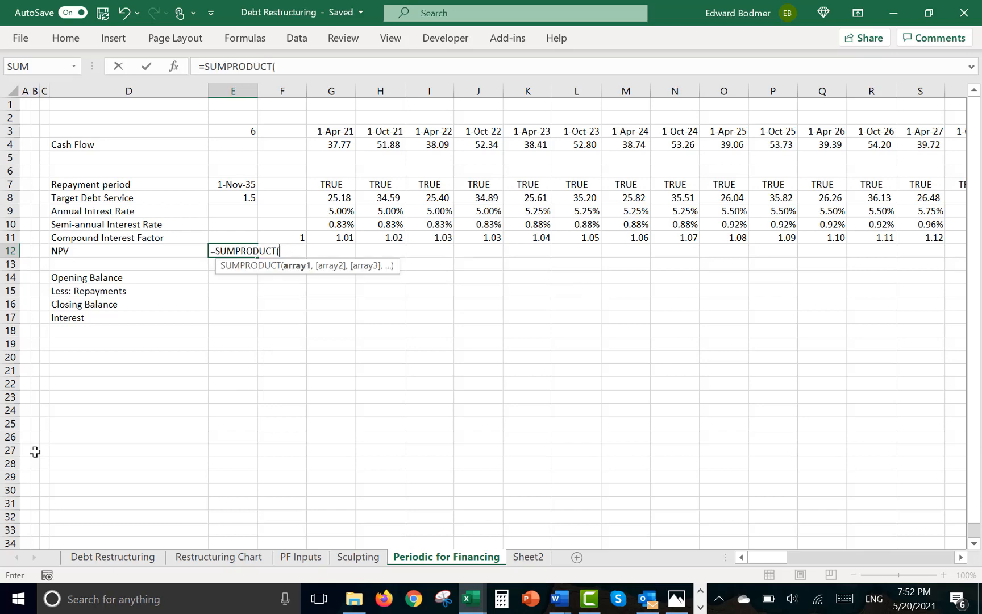
{"action": "key", "text": "Up"}
{"action": "key", "text": "Right"}
{"action": "key", "text": "Right"}
{"action": "key", "text": "Up"}
{"action": "key", "text": "Up"}
{"action": "key", "text": "Up"}
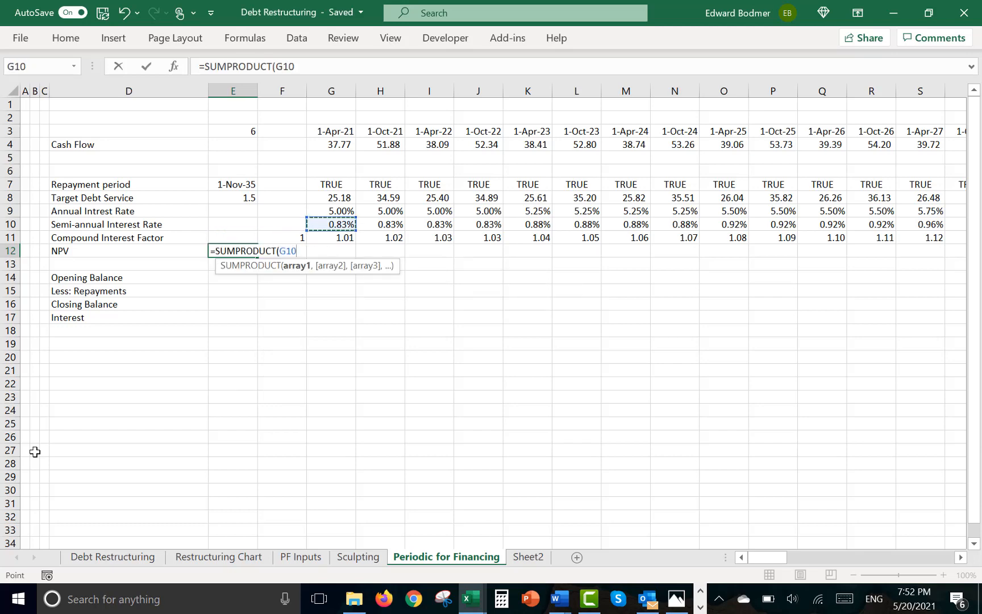
{"action": "key", "text": "ctrl+shift+Right"}
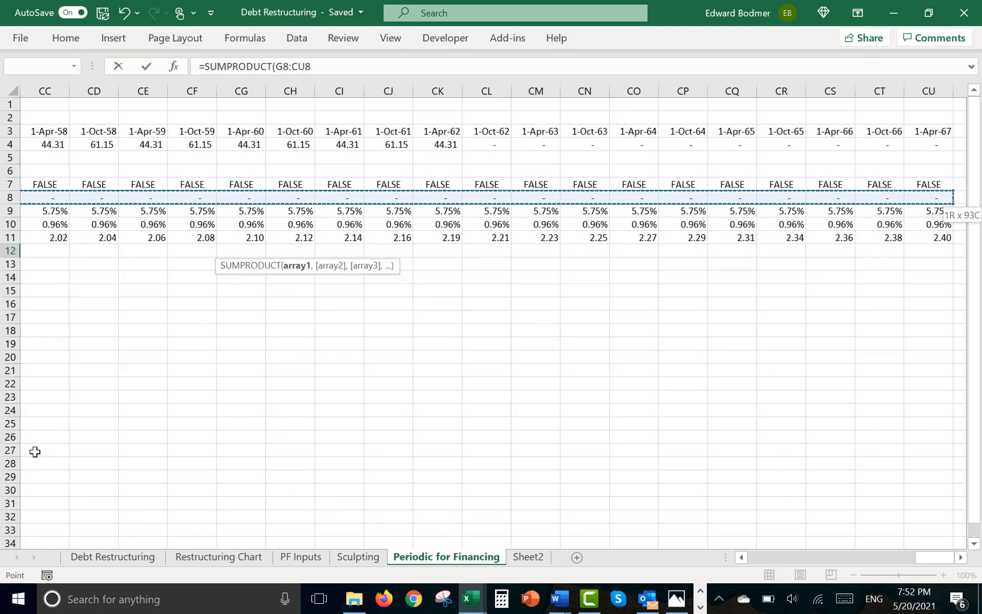
{"action": "type", "text": "/"}
{"action": "key", "text": "Right"}
{"action": "key", "text": "Right"}
{"action": "key", "text": "Right"}
{"action": "key", "text": "Left"}
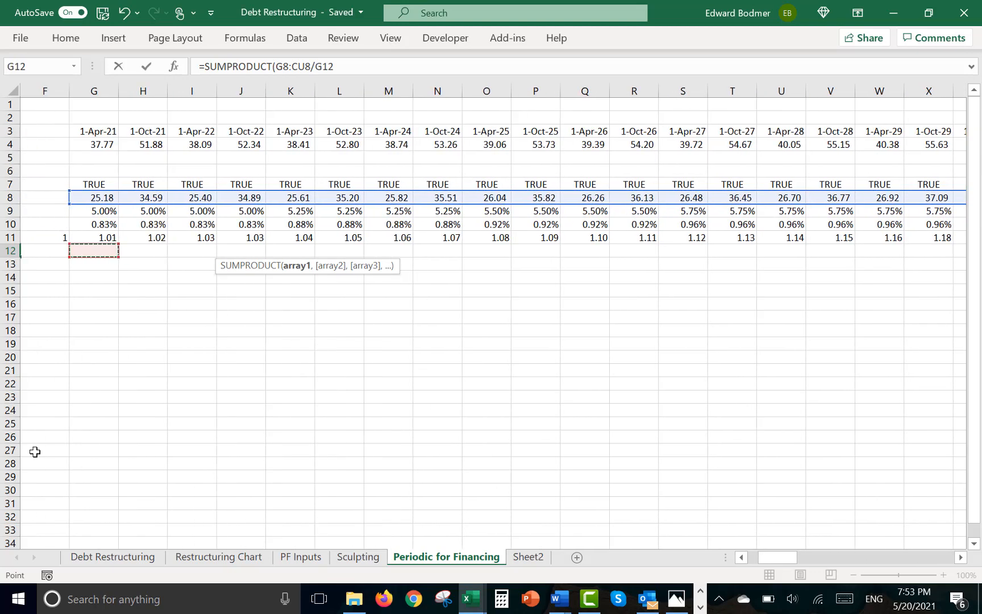
{"action": "key", "text": "Up"}
{"action": "key", "text": "ctrl+shift+Right"}
{"action": "key", "text": "Return"}
{"action": "key", "text": "Home"}
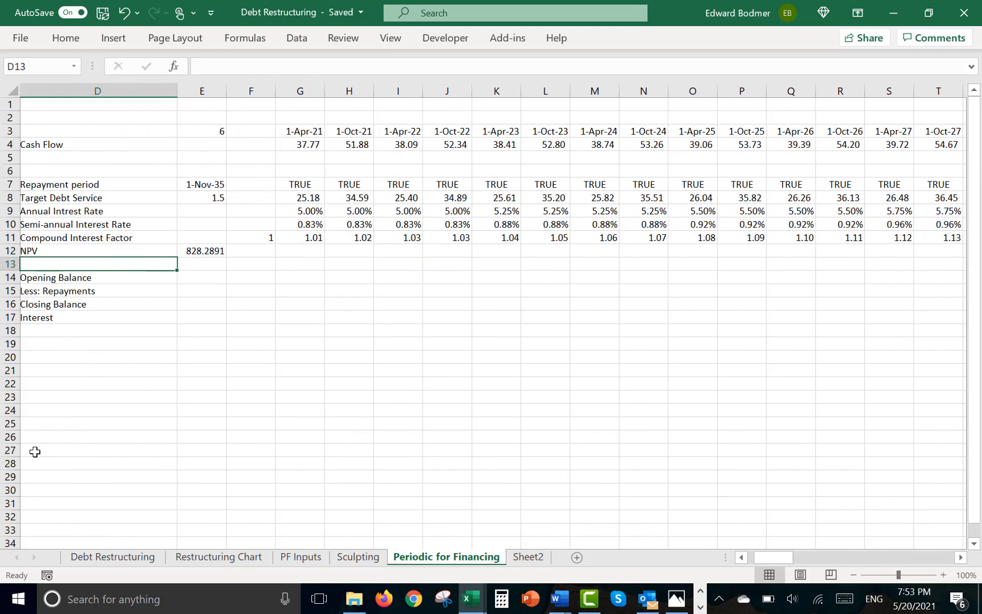
Format the NPV in E12 as a number with two decimals
{"action": "key", "text": "Up"}
{"action": "key", "text": "Right"}
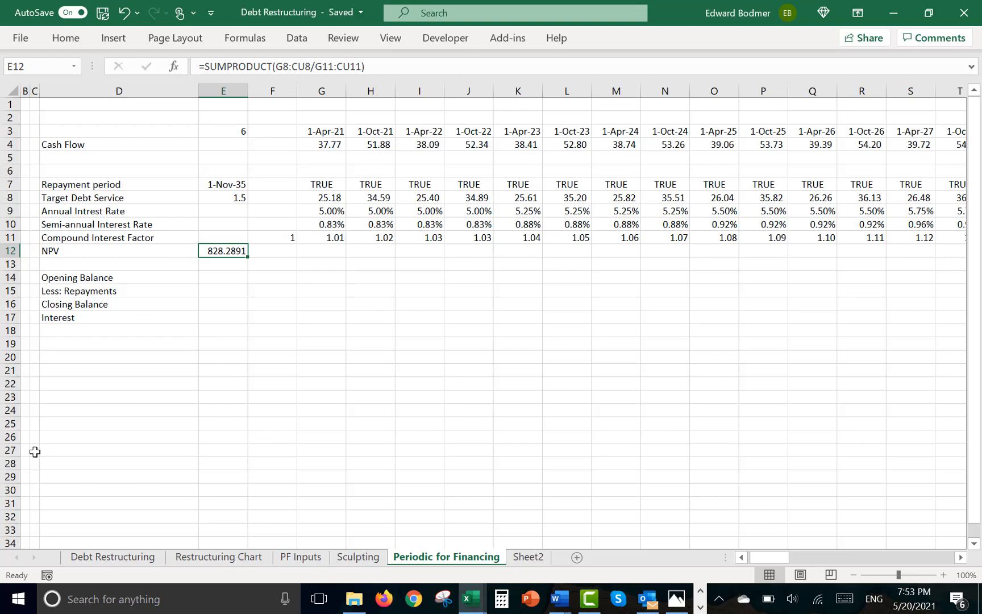
{"action": "key", "text": "ctrl+shift+1"}
Examine the interest rate, debt balance and interest formulas of the Incorrect Monthly Method block on the Sculpting sheet
{"action": "key", "text": "ctrl+Page_Up"}
{"action": "key", "text": "Up"}
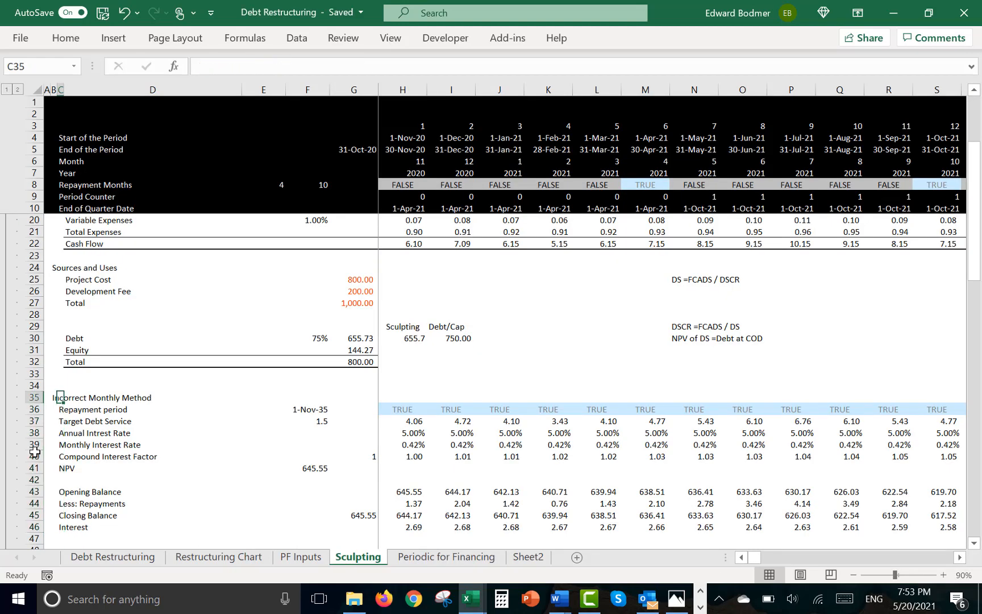
{"action": "key", "text": "Down"}
{"action": "key", "text": "Right"}
{"action": "key", "text": "Right"}
{"action": "key", "text": "Right"}
{"action": "key", "text": "Right"}
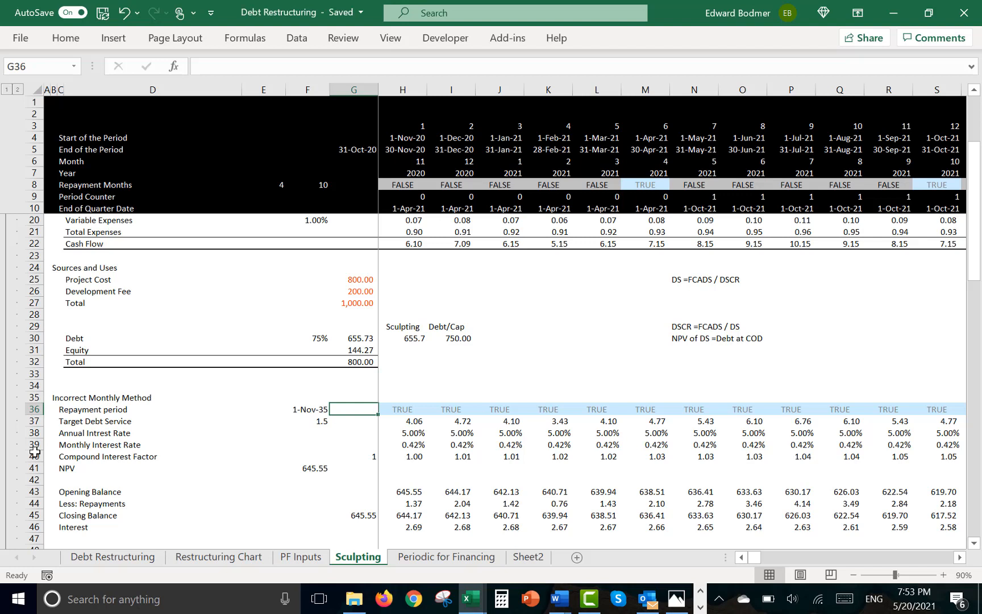
{"action": "key", "text": "Down"}
{"action": "key", "text": "Down"}
{"action": "key", "text": "Right"}
{"action": "key", "text": "Right"}
{"action": "key", "text": "Down"}
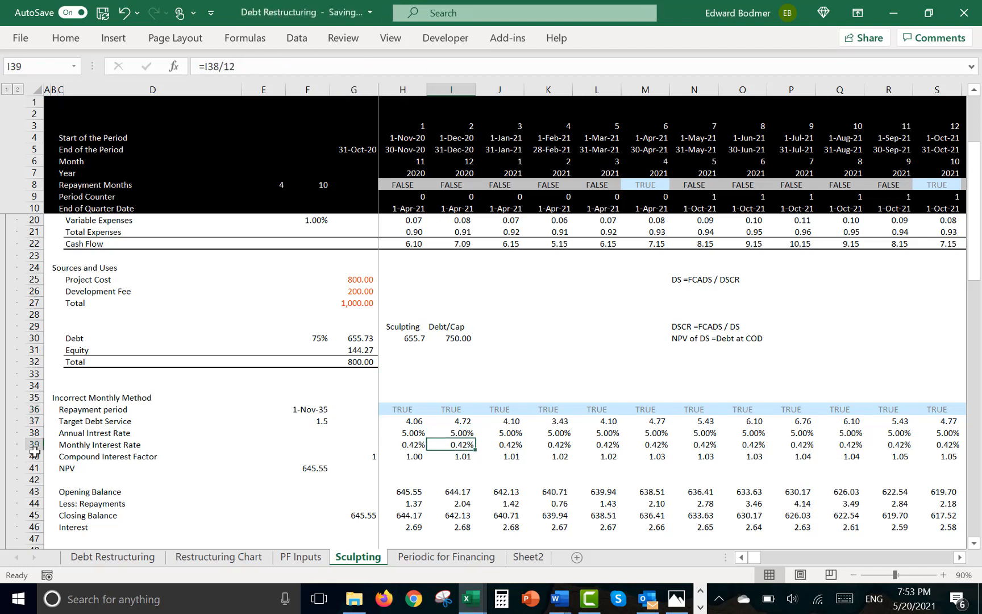
{"action": "key", "text": "Down"}
{"action": "key", "text": "Down"}
{"action": "key", "text": "Down"}
{"action": "key", "text": "Down"}
{"action": "key", "text": "Down"}
{"action": "key", "text": "Down"}
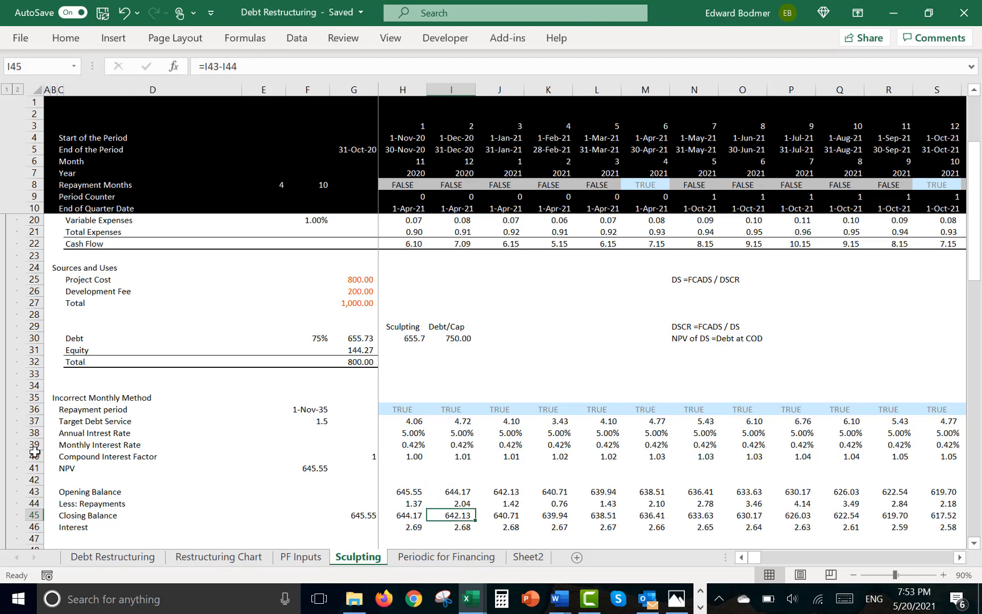
{"action": "key", "text": "Down"}
{"action": "key", "text": "Down"}
{"action": "key", "text": "Down"}
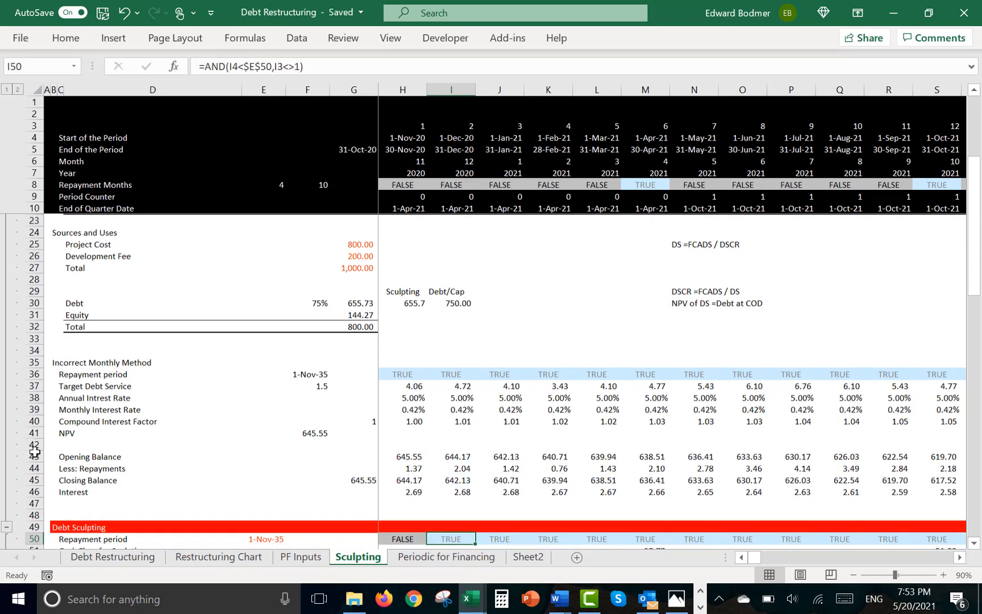
{"action": "key", "text": "Up"}
{"action": "key", "text": "Up"}
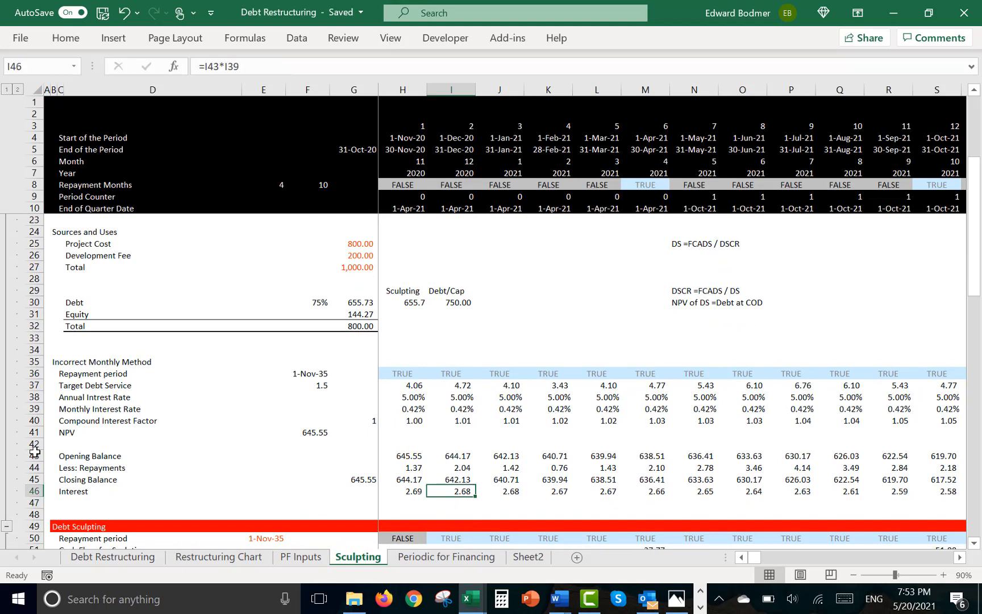
{"action": "key", "text": "Left"}
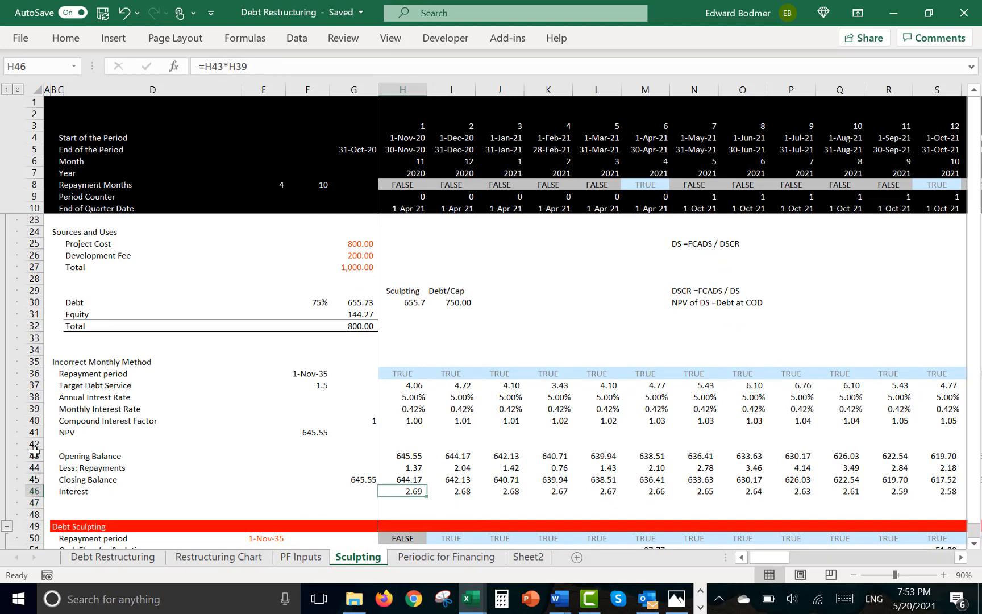
Check the semi-annual rate, compound interest factor and NPV formulas on the Periodic for Financing sheet
{"action": "key", "text": "ctrl+Page_Down"}
{"action": "key", "text": "Up"}
{"action": "key", "text": "Up"}
{"action": "key", "text": "Right"}
{"action": "key", "text": "Right"}
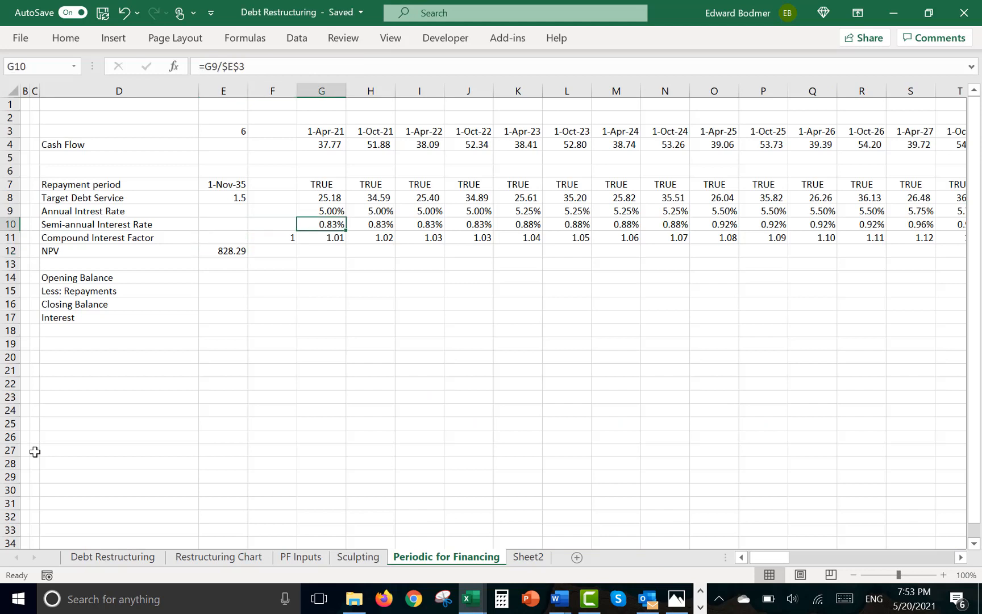
{"action": "key", "text": "Down"}
{"action": "key", "text": "F2"}
{"action": "key", "text": "Escape"}
{"action": "key", "text": "Down"}
{"action": "key", "text": "Left"}
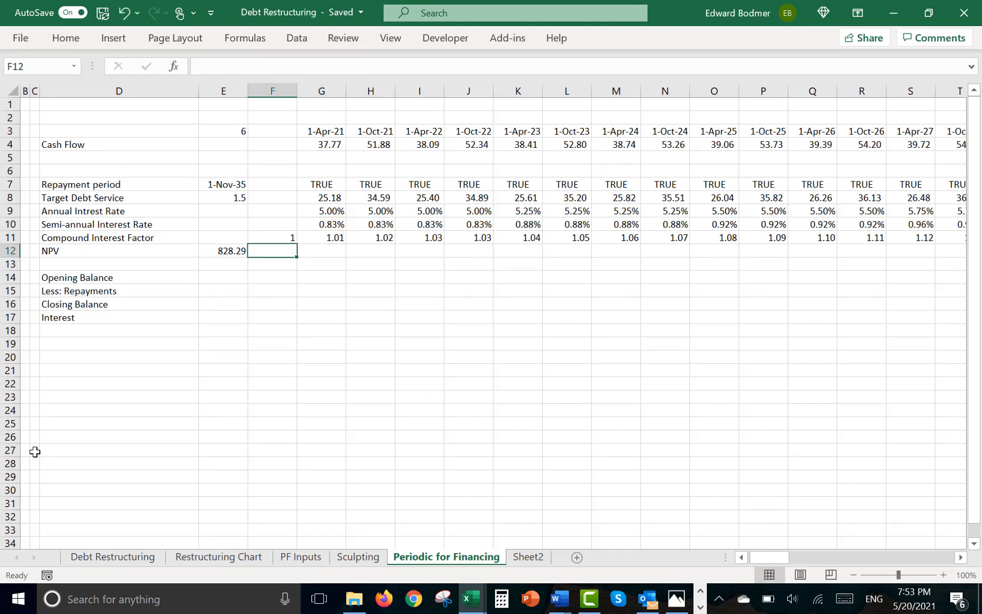
{"action": "key", "text": "Left"}
{"action": "key", "text": "Left"}
{"action": "key", "text": "Right"}
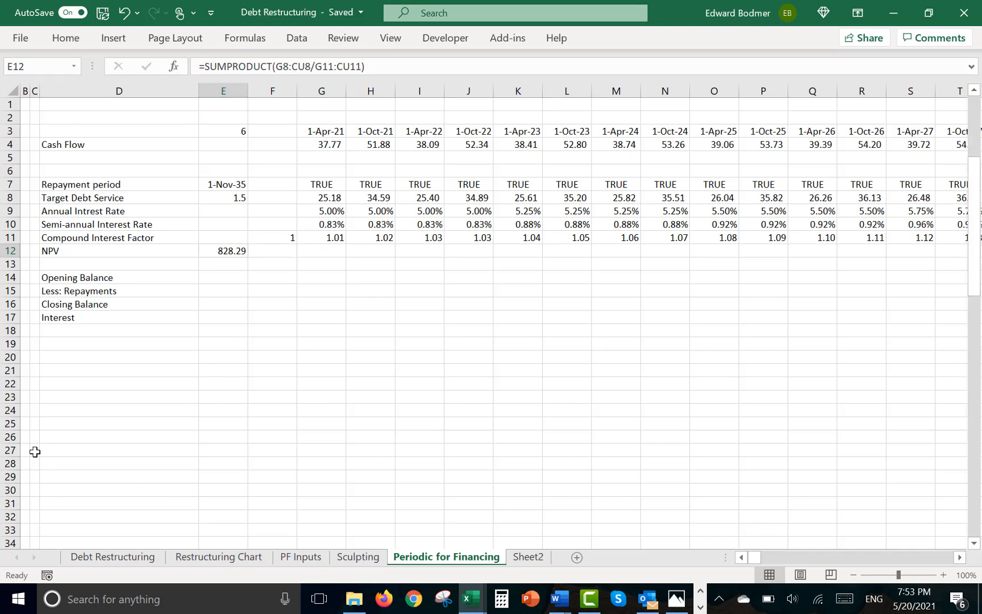
{"action": "key", "text": "ctrl+Page_Up"}
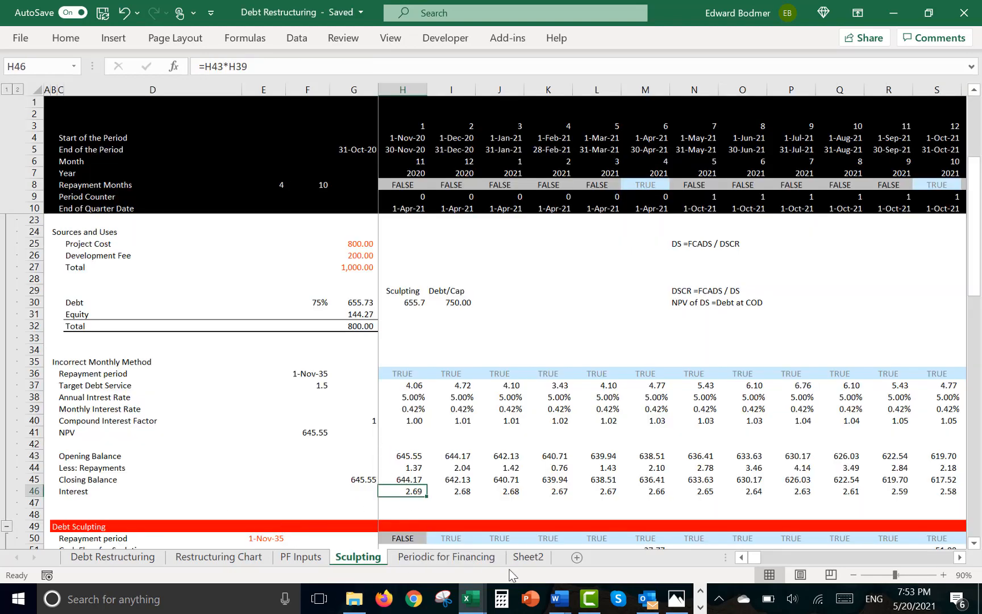
{"action": "left_click", "coordinate": [704, 590]}
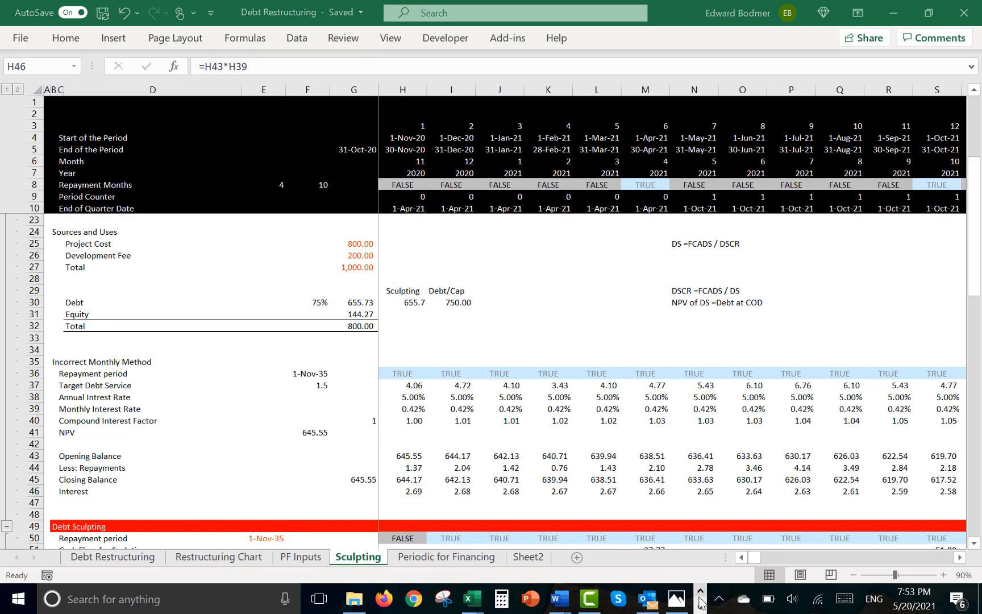
{"action": "left_click", "coordinate": [700, 607]}
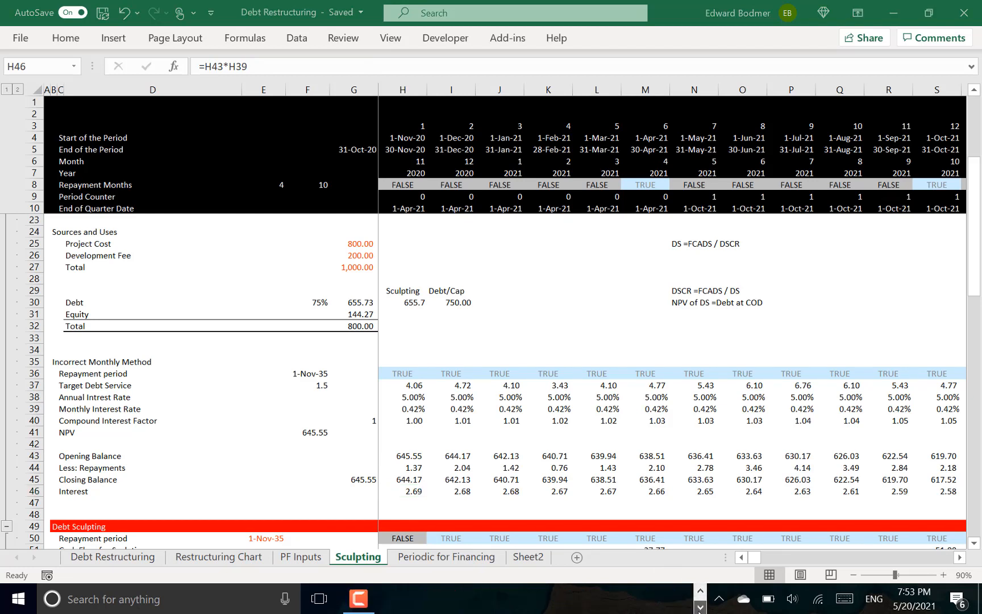
{"action": "left_click", "coordinate": [358, 598]}
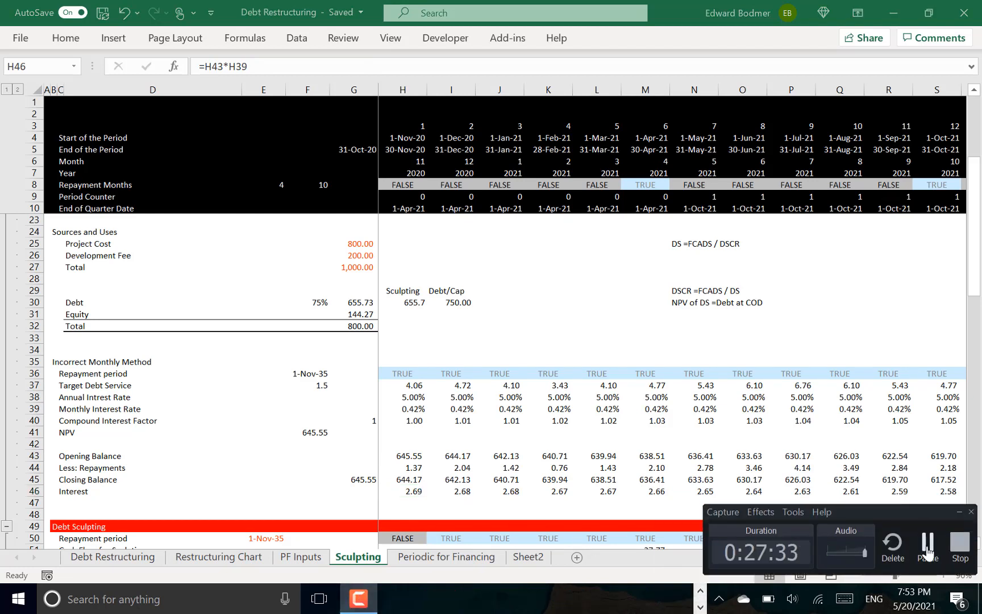
{"action": "left_click", "coordinate": [928, 543]}
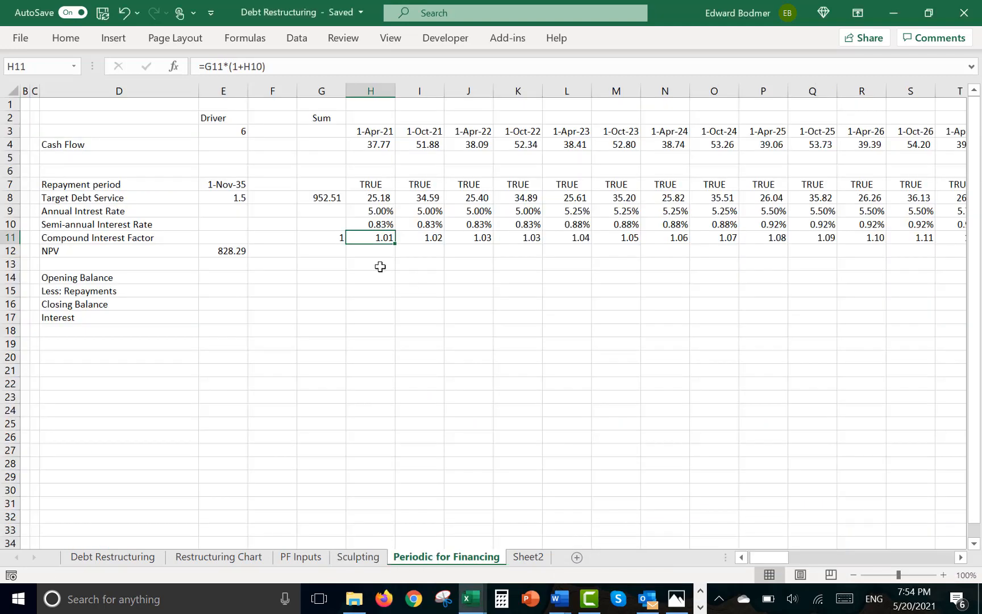
Change the semi-annual interest rate formula in H10 to =H9/2 and copy it across all periods
{"action": "key", "text": "F2"}
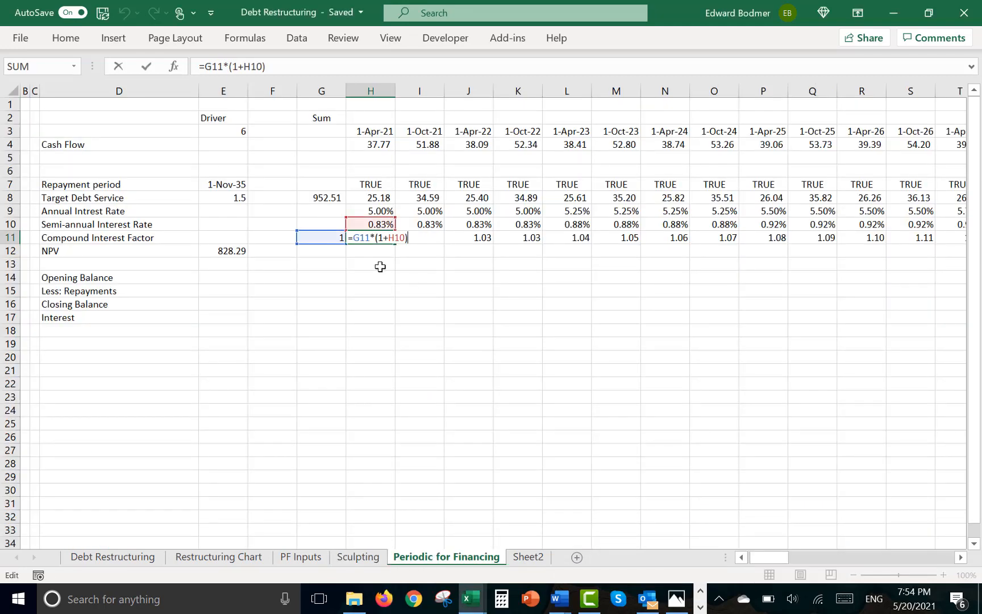
{"action": "key", "text": "Escape"}
{"action": "key", "text": "Up"}
{"action": "key", "text": "F2"}
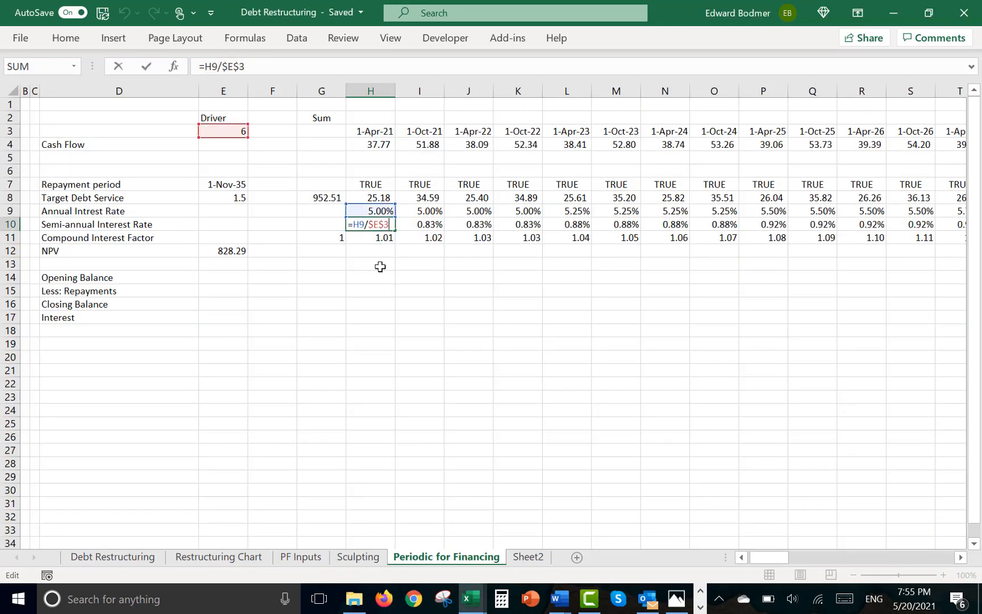
{"action": "key", "text": "BackSpace"}
{"action": "key", "text": "BackSpace"}
{"action": "type", "text": "2"}
{"action": "key", "text": "Return"}
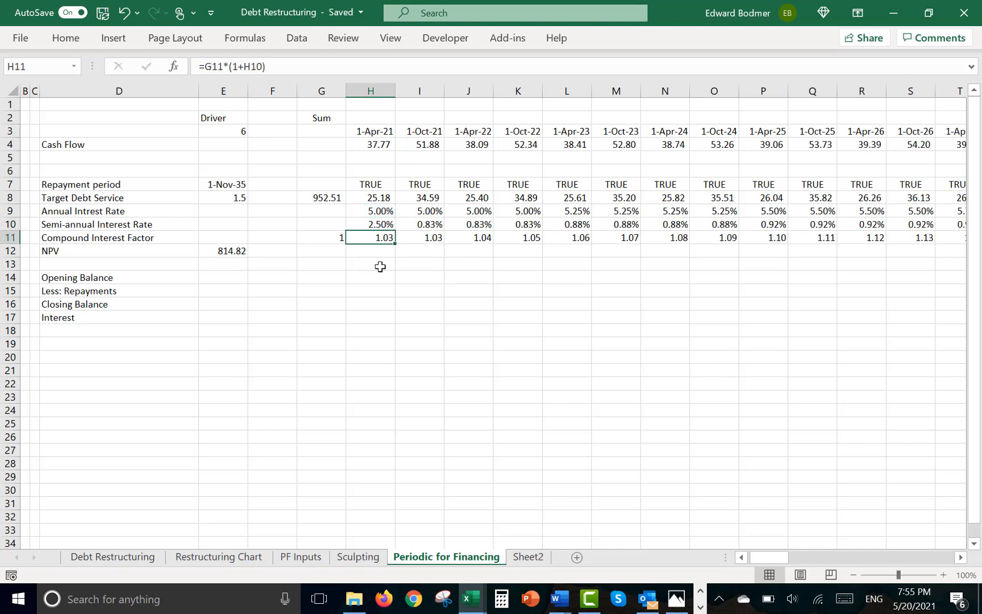
{"action": "key", "text": "Up"}
{"action": "key", "text": "ctrl+shift+Right"}
{"action": "key", "text": "ctrl+r"}
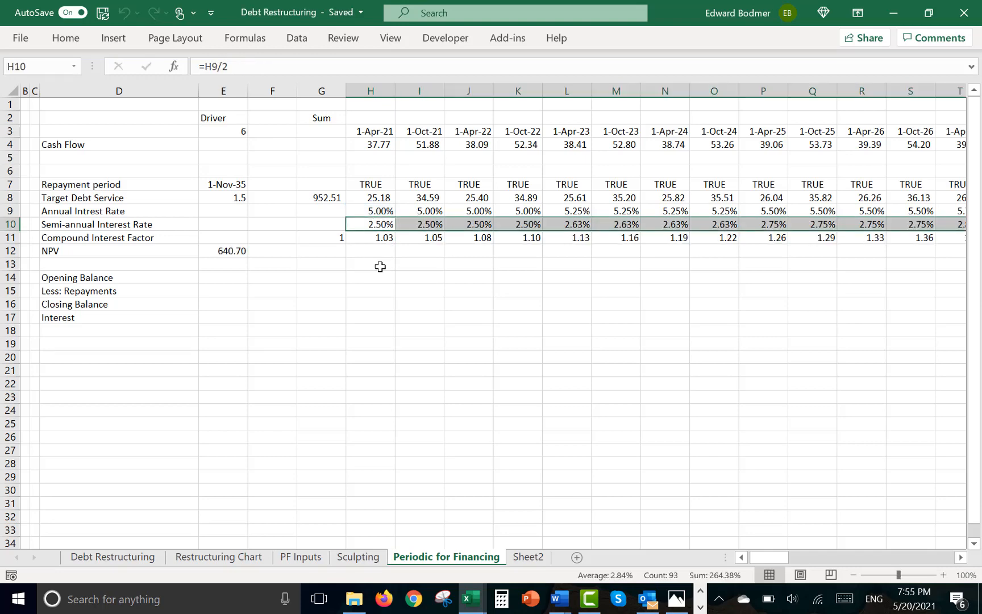
Compare the NPV formula in E12 with the starting closing balance formula of the Incorrect Monthly Method on the Sculpting sheet
{"action": "key", "text": "Left"}
{"action": "key", "text": "Left"}
{"action": "key", "text": "Left"}
{"action": "key", "text": "Down"}
{"action": "key", "text": "Down"}
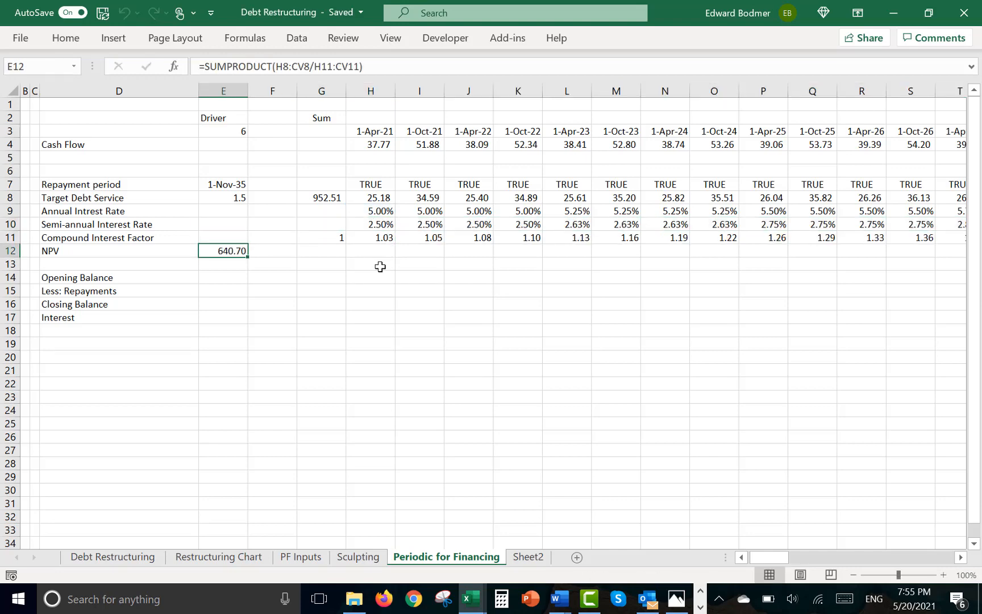
{"action": "key", "text": "ctrl+Page_Up"}
{"action": "key", "text": "Left"}
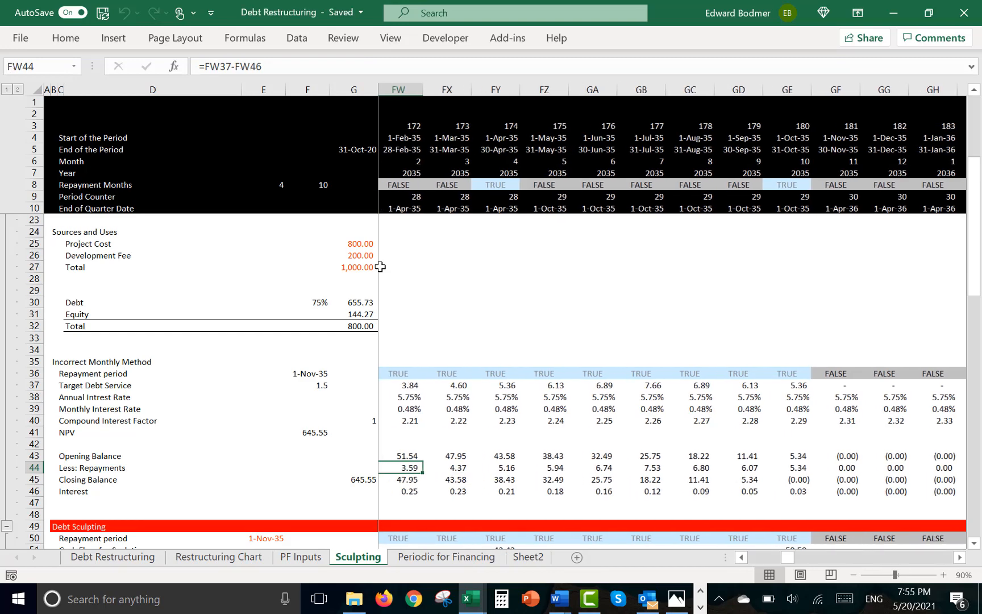
{"action": "key", "text": "Down"}
{"action": "key", "text": "Left"}
{"action": "key", "text": "Left"}
{"action": "key", "text": "ctrl+Left"}
{"action": "key", "text": "Left"}
{"action": "key", "text": "Right"}
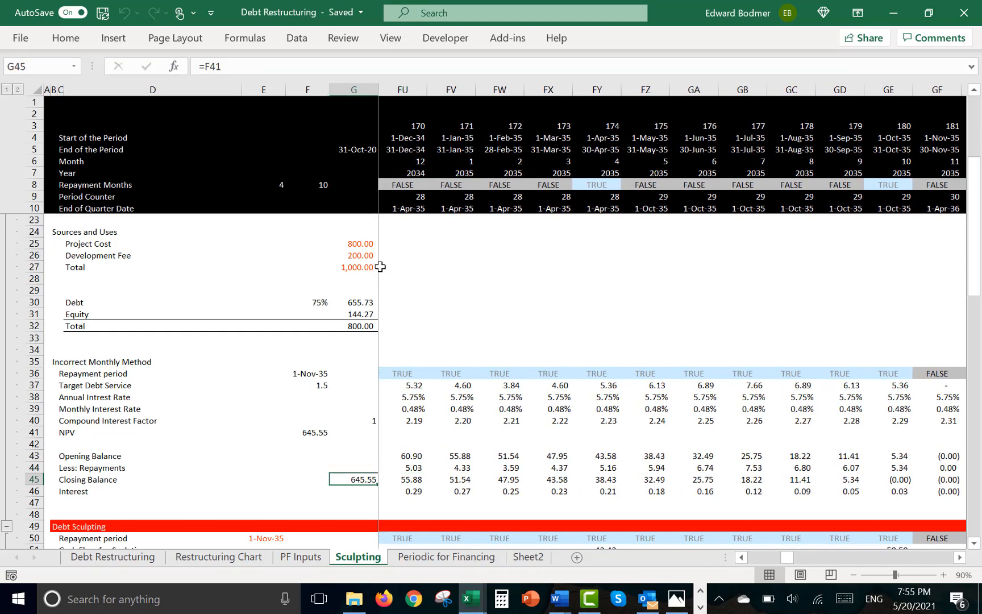
{"action": "key", "text": "ctrl+Page_Down"}
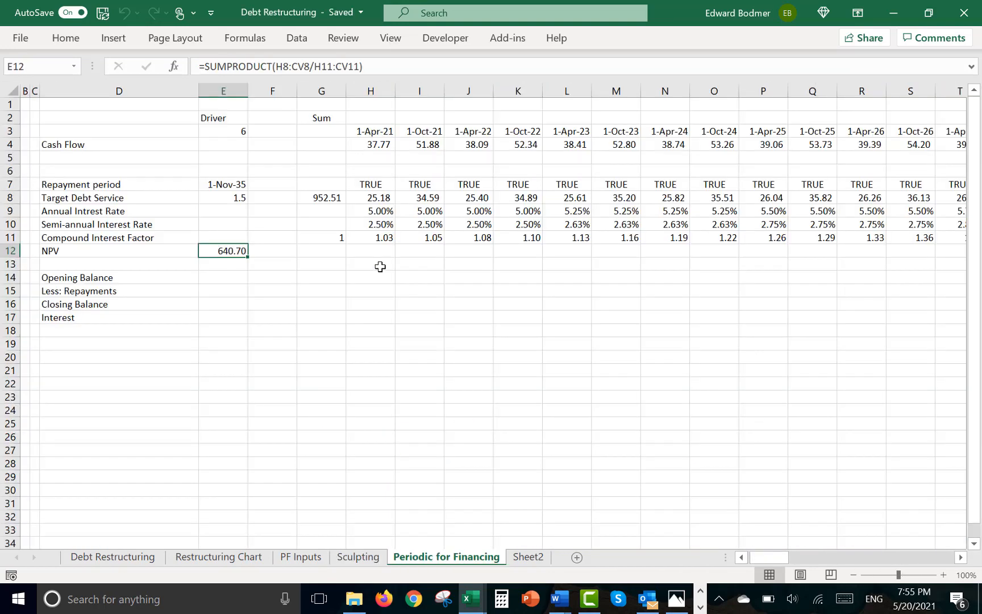
Insert a blank row between the dates and the Cash Flow row on the Periodic for Financing sheet
{"action": "key", "text": "Down"}
{"action": "key", "text": "Down"}
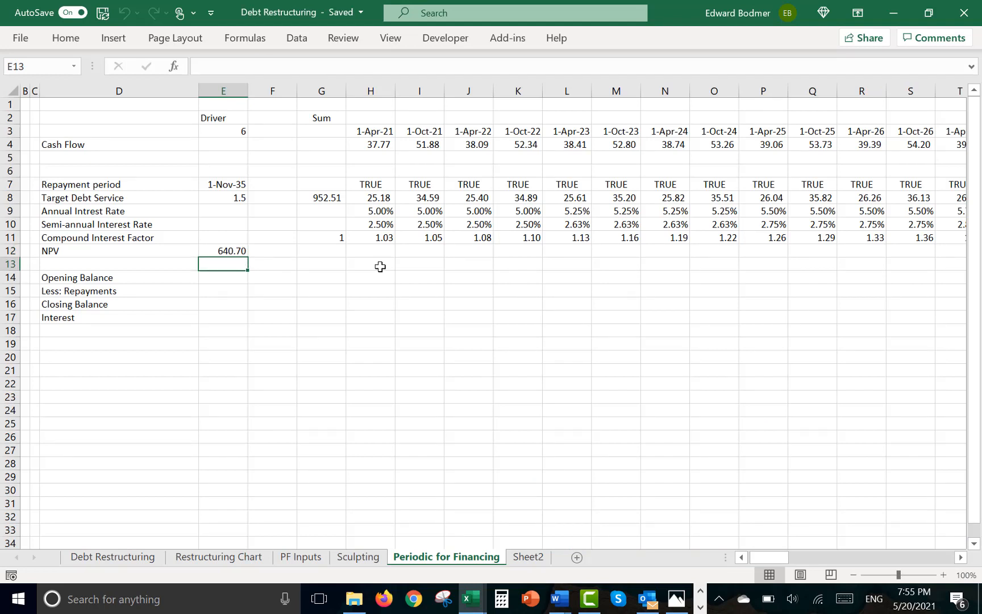
{"action": "key", "text": "Right"}
{"action": "key", "text": "Right"}
{"action": "key", "text": "Right"}
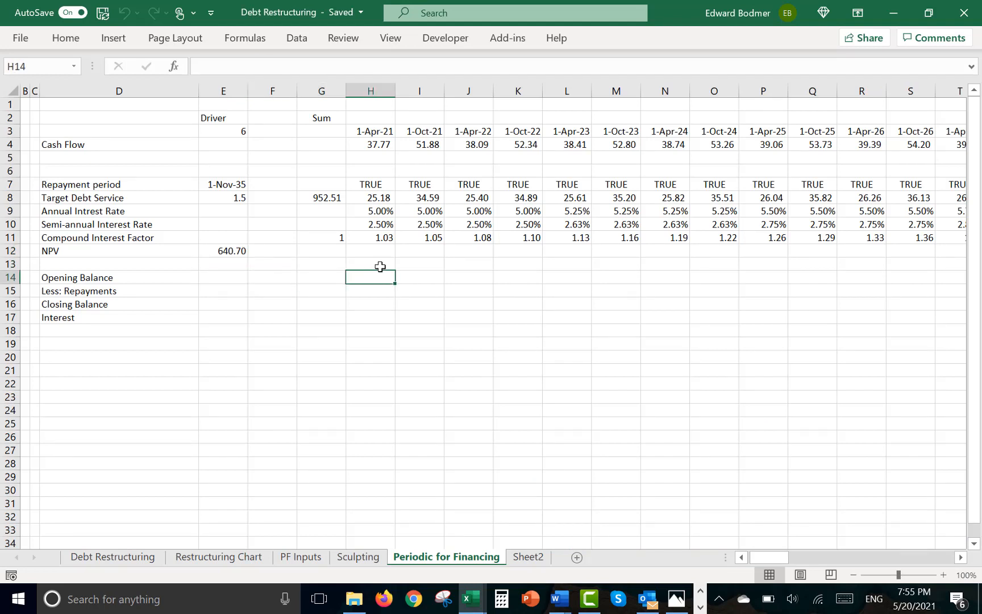
{"action": "key", "text": "Up"}
{"action": "key", "text": "Up"}
{"action": "key", "text": "Up"}
{"action": "key", "text": "Up"}
{"action": "key", "text": "Up"}
{"action": "key", "text": "Up"}
{"action": "key", "text": "Up"}
{"action": "key", "text": "Up"}
{"action": "key", "text": "Up"}
{"action": "key", "text": "Up"}
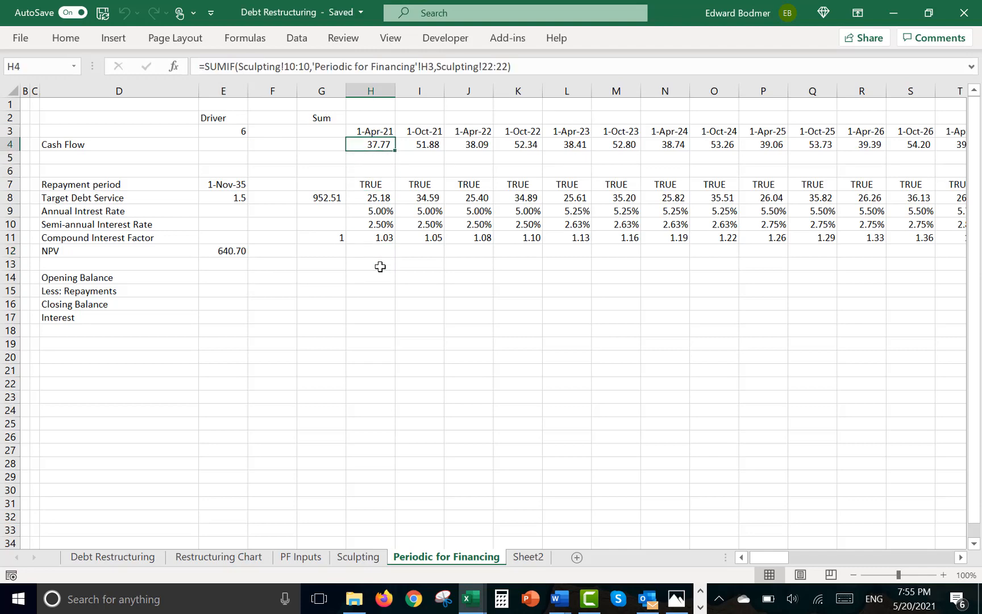
{"action": "key", "text": "shift+space"}
{"action": "key", "text": "ctrl+shift+plus"}
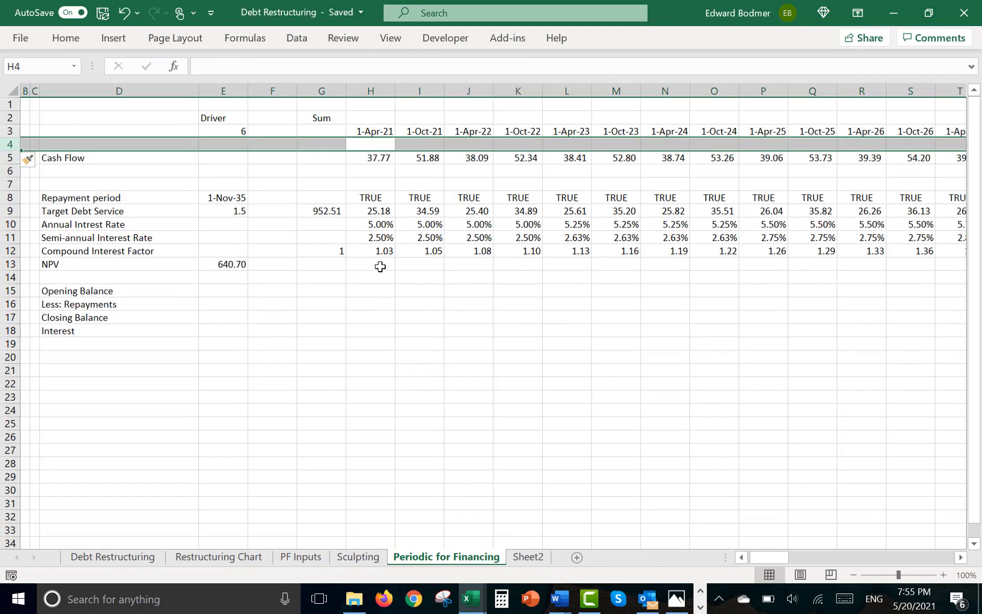
Link the starting closing balance in G17 to the NPV in E13
{"action": "key", "text": "Down"}
{"action": "key", "text": "Down"}
{"action": "key", "text": "Down"}
{"action": "key", "text": "Down"}
{"action": "key", "text": "Down"}
{"action": "key", "text": "Down"}
{"action": "key", "text": "Down"}
{"action": "key", "text": "Down"}
{"action": "key", "text": "Down"}
{"action": "key", "text": "Down"}
{"action": "key", "text": "Down"}
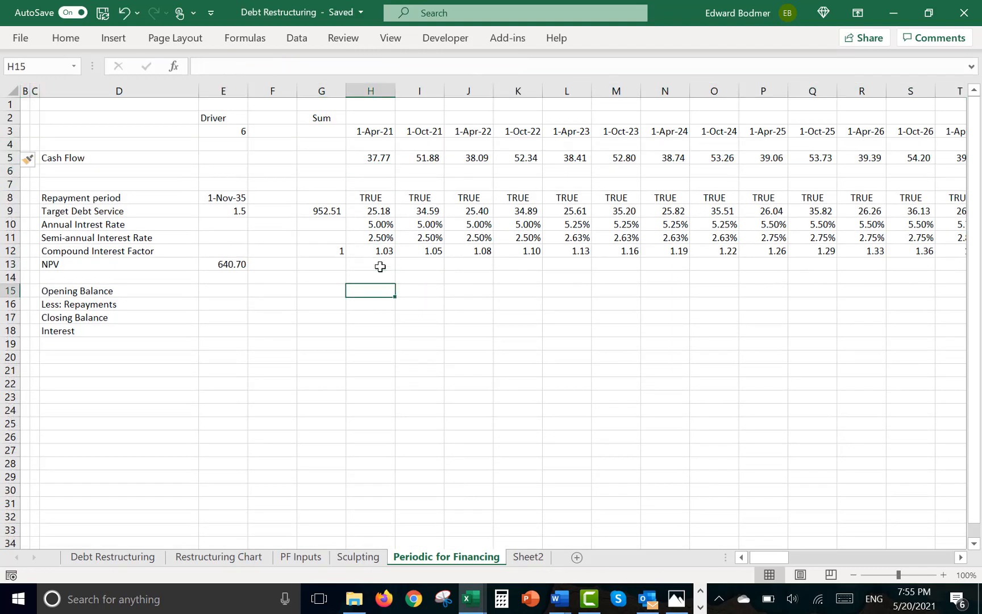
{"action": "key", "text": "Left"}
{"action": "key", "text": "Left"}
{"action": "key", "text": "Left"}
{"action": "key", "text": "Left"}
{"action": "key", "text": "Right"}
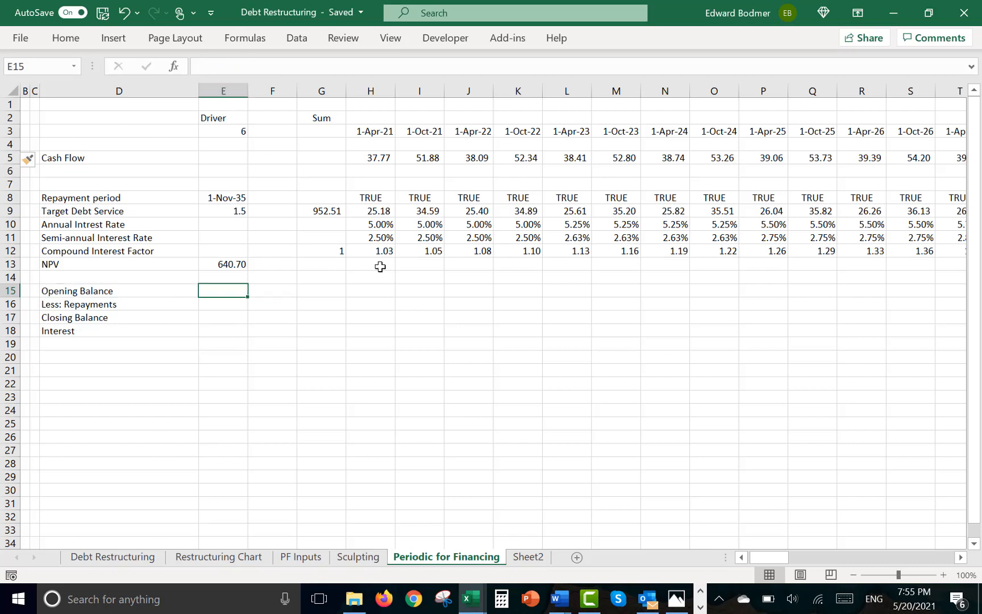
{"action": "key", "text": "Right"}
{"action": "key", "text": "Right"}
{"action": "key", "text": "Down"}
{"action": "key", "text": "Down"}
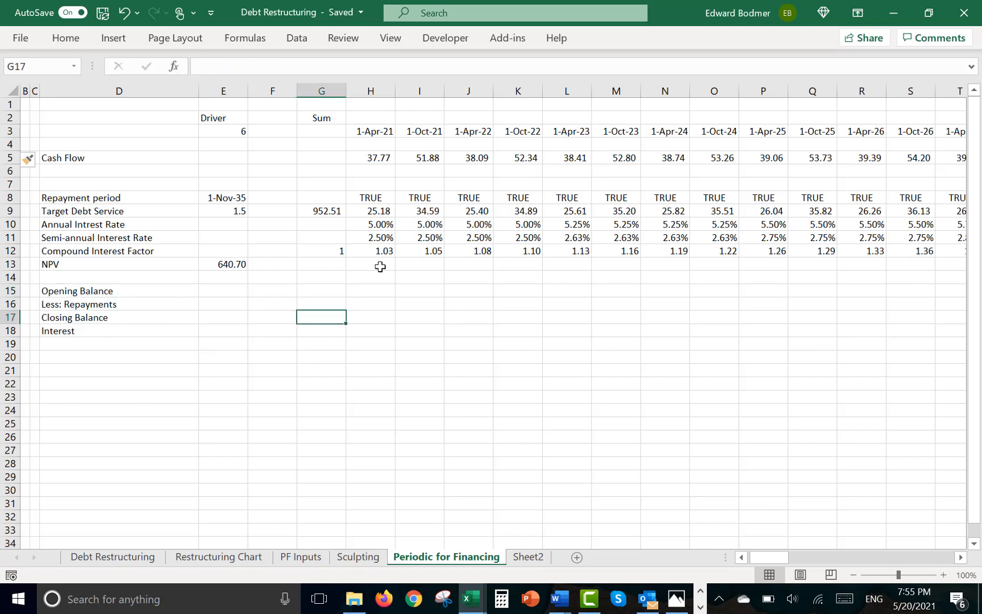
{"action": "type", "text": "="}
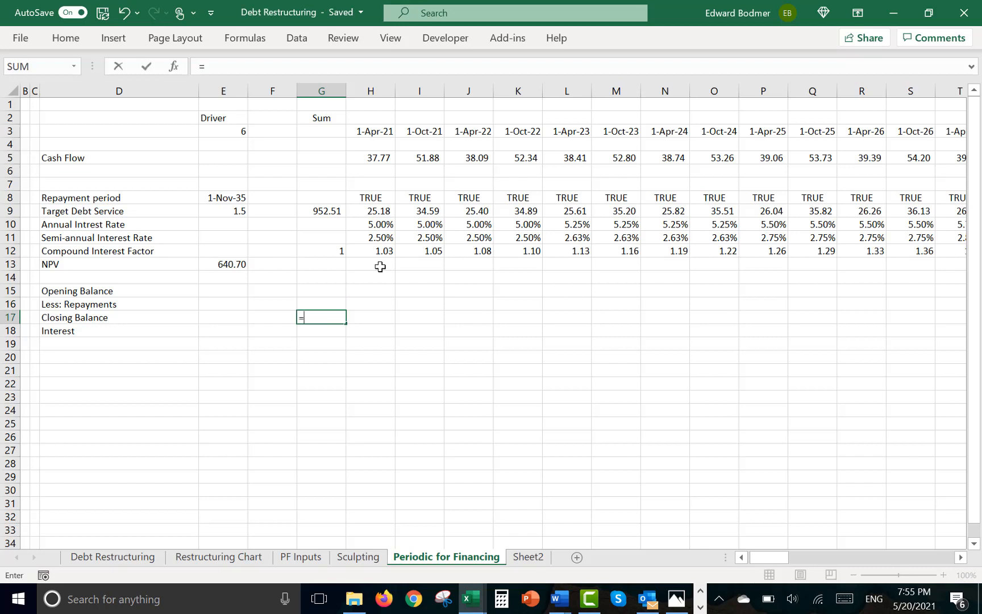
{"action": "left_click", "coordinate": [224, 267]}
{"action": "key", "text": "Return"}
{"action": "key", "text": "Up"}
{"action": "key", "text": "Up"}
{"action": "key", "text": "Up"}
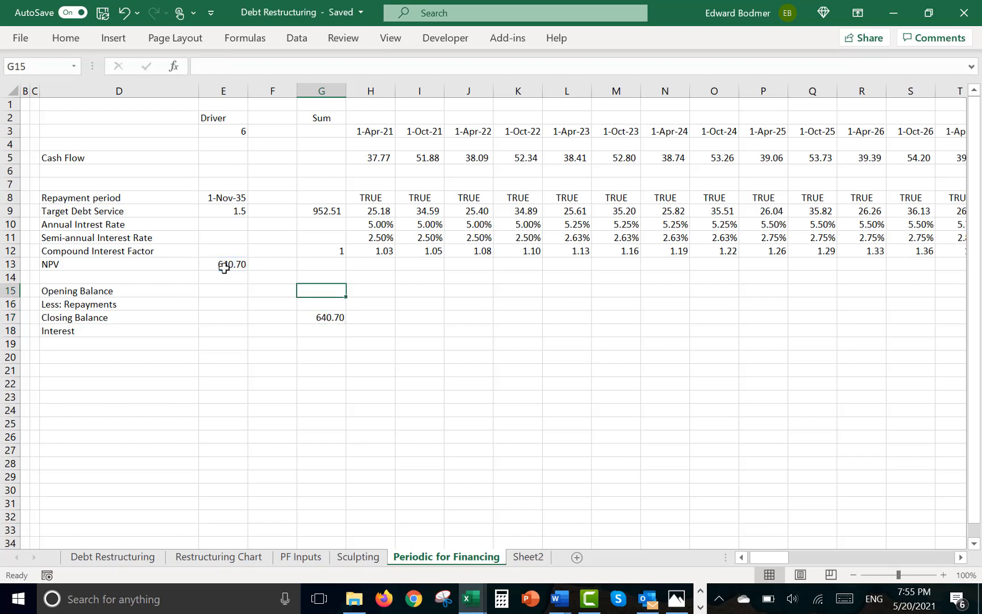
Set the first period's opening balance in H15 to the prior closing balance with =G17
{"action": "key", "text": "Right"}
{"action": "type", "text": "="}
{"action": "key", "text": "Left"}
{"action": "key", "text": "Down"}
{"action": "key", "text": "Down"}
{"action": "key", "text": "Return"}
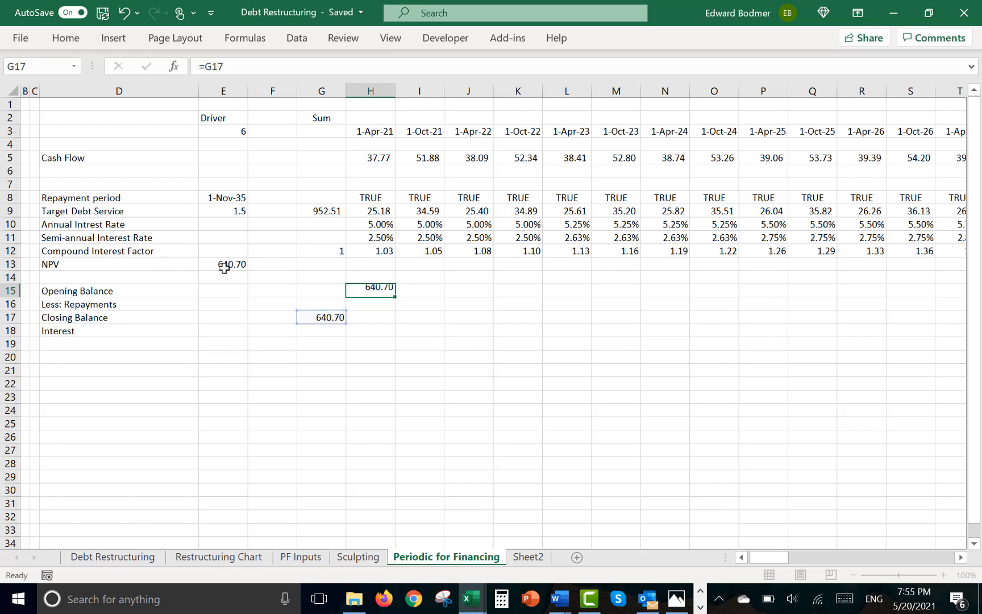
Calculate the first period's repayment in H16 as target debt service less interest with =H9-H18
{"action": "type", "text": "="}
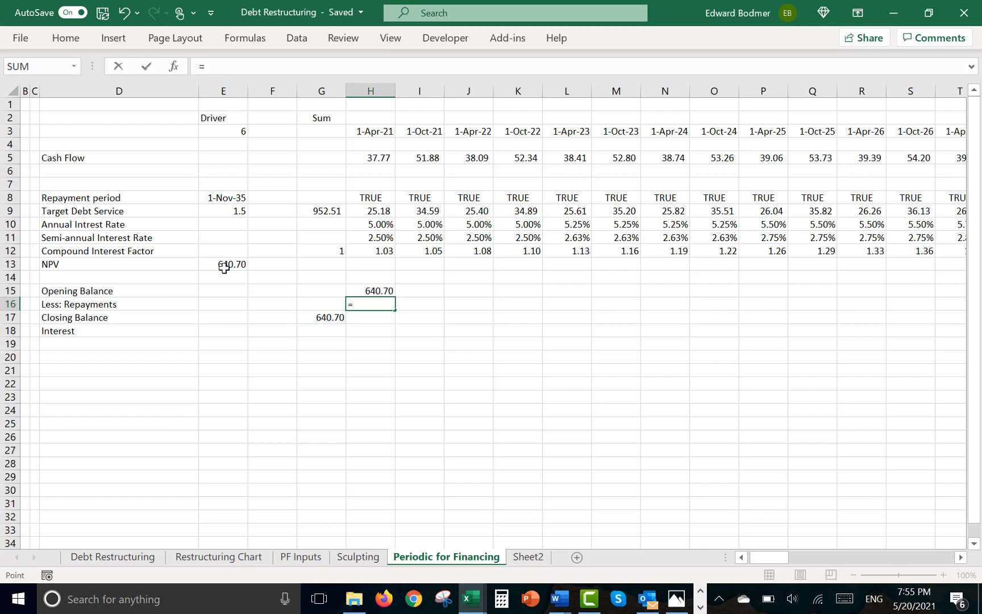
{"action": "key", "text": "Up"}
{"action": "key", "text": "Up"}
{"action": "key", "text": "Up"}
{"action": "key", "text": "Up"}
{"action": "key", "text": "Up"}
{"action": "key", "text": "Up"}
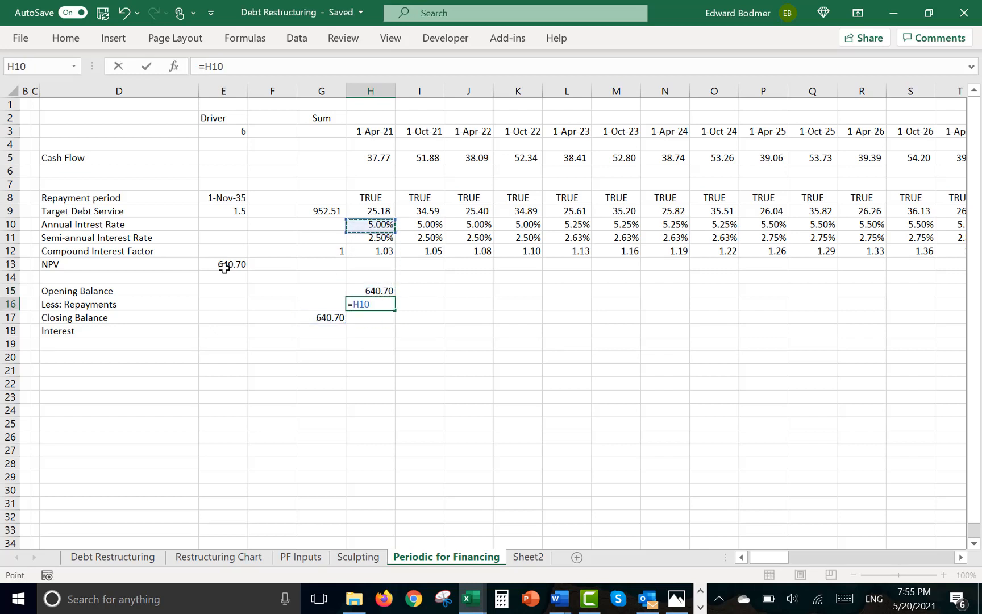
{"action": "key", "text": "Up"}
{"action": "type", "text": "="}
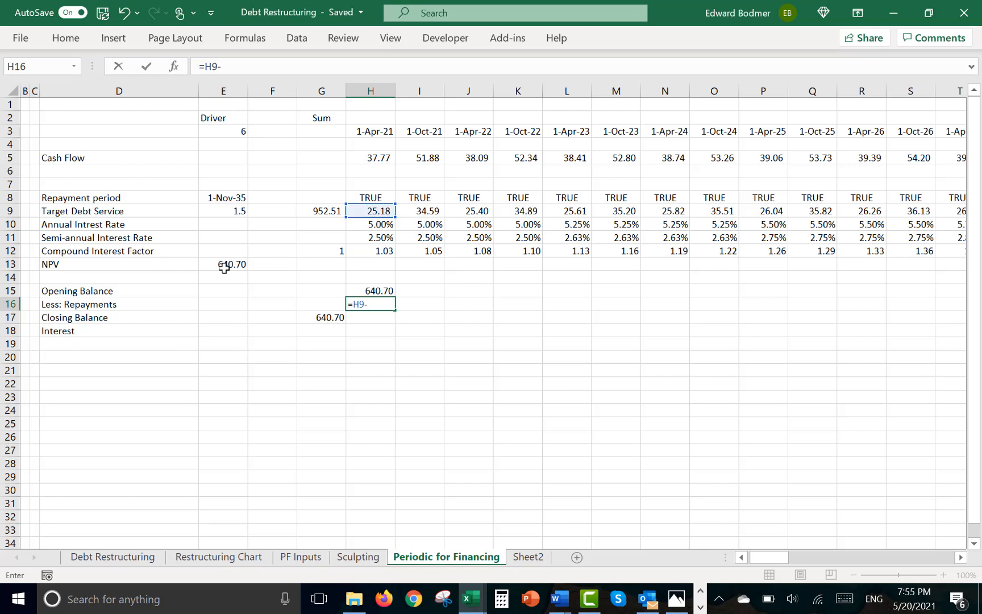
{"action": "key", "text": "Down"}
{"action": "key", "text": "Down"}
{"action": "key", "text": "Return"}
Calculate the first period's closing balance in H17 as opening balance less repayments with =H15-H16
{"action": "type", "text": "="}
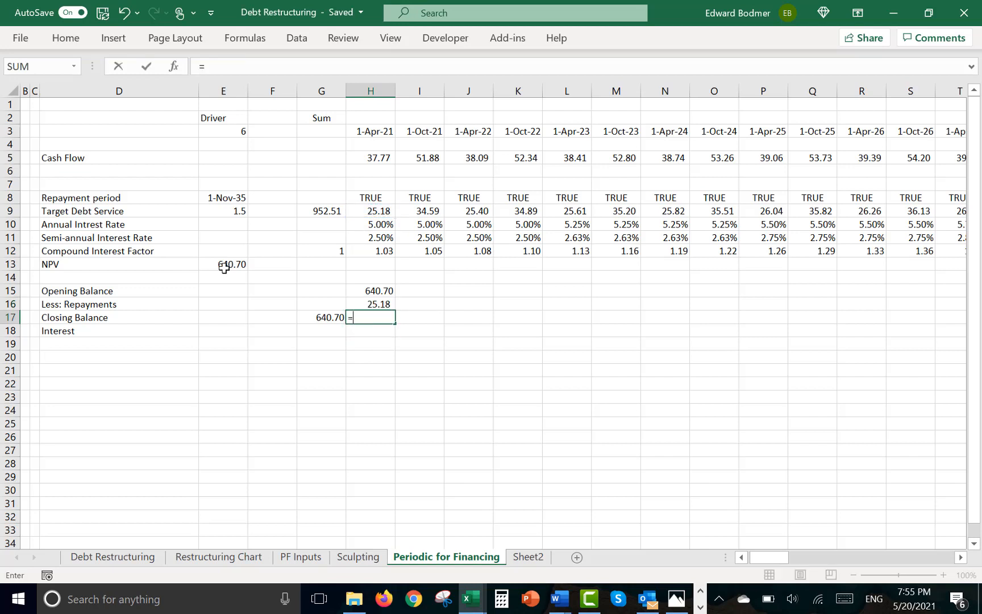
{"action": "key", "text": "Up"}
{"action": "key", "text": "Up"}
{"action": "left_click", "coordinate": [225, 267]}
{"action": "key", "text": "Up"}
{"action": "key", "text": "Return"}
{"action": "key", "text": "Up"}
{"action": "type", "text": "="}
{"action": "key", "text": "Up"}
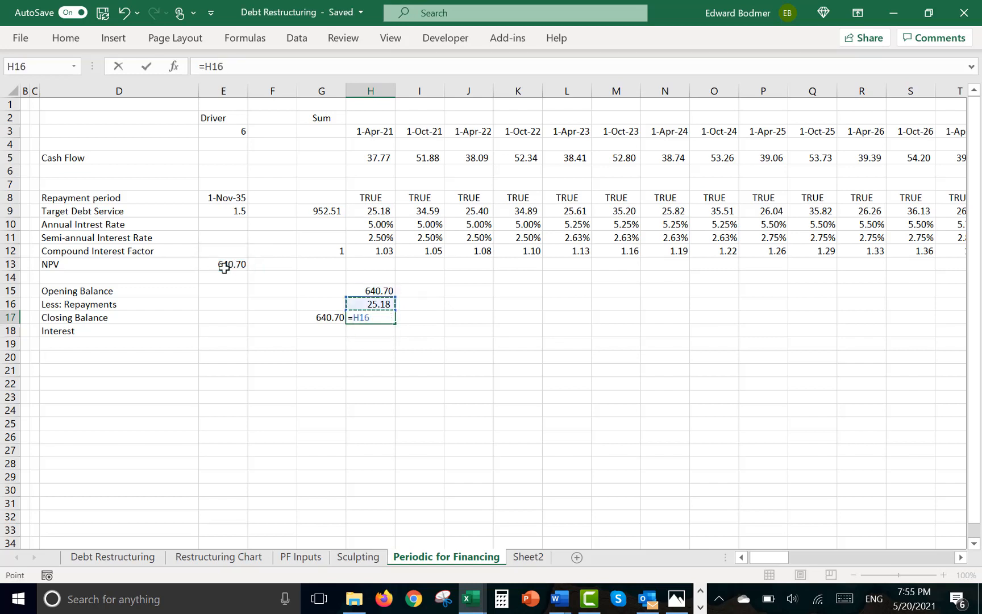
{"action": "key", "text": "Up"}
{"action": "type", "text": "-"}
{"action": "key", "text": "Up"}
{"action": "key", "text": "Return"}
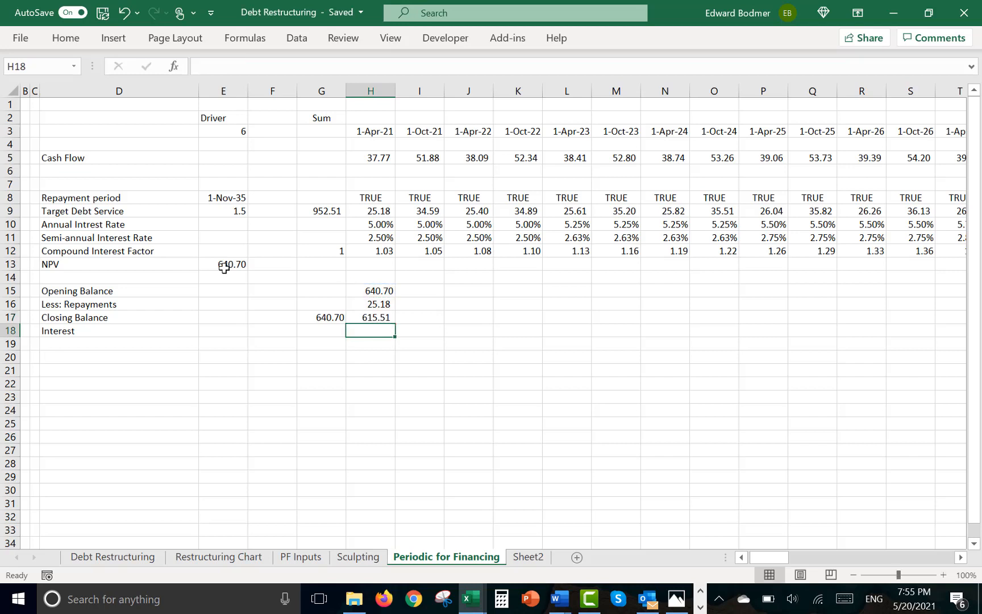
Calculate the first period's interest in H18 as opening balance times the semi-annual interest rate with =H15*H11
{"action": "left_click", "coordinate": [225, 267]}
{"action": "key", "text": "Down"}
{"action": "key", "text": "Down"}
{"action": "key", "text": "Down"}
{"action": "key", "text": "Down"}
{"action": "key", "text": "Down"}
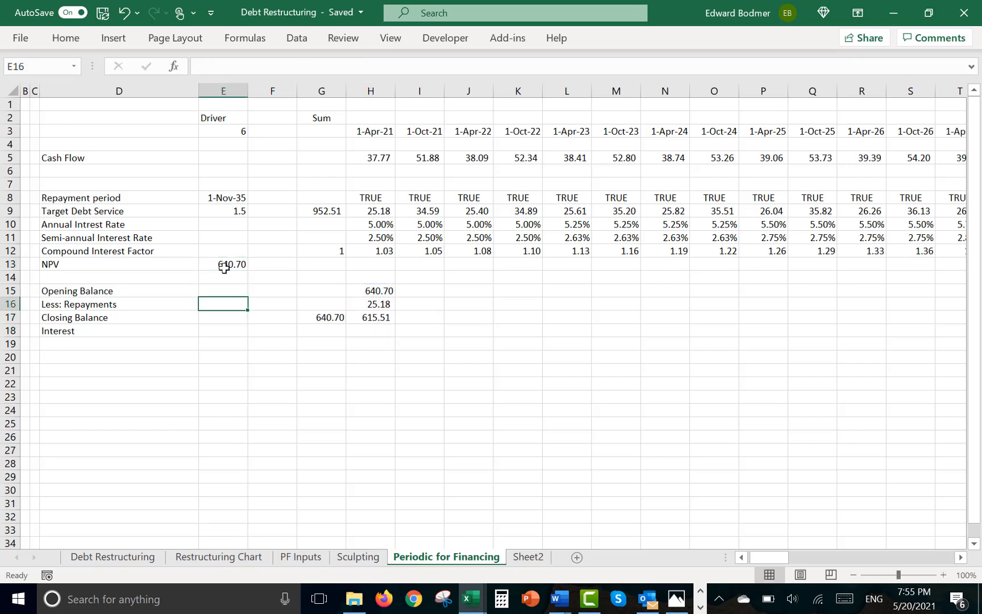
{"action": "key", "text": "Right"}
{"action": "key", "text": "Right"}
{"action": "key", "text": "Right"}
{"action": "type", "text": "="}
{"action": "key", "text": "Up"}
{"action": "key", "text": "Up"}
{"action": "key", "text": "Up"}
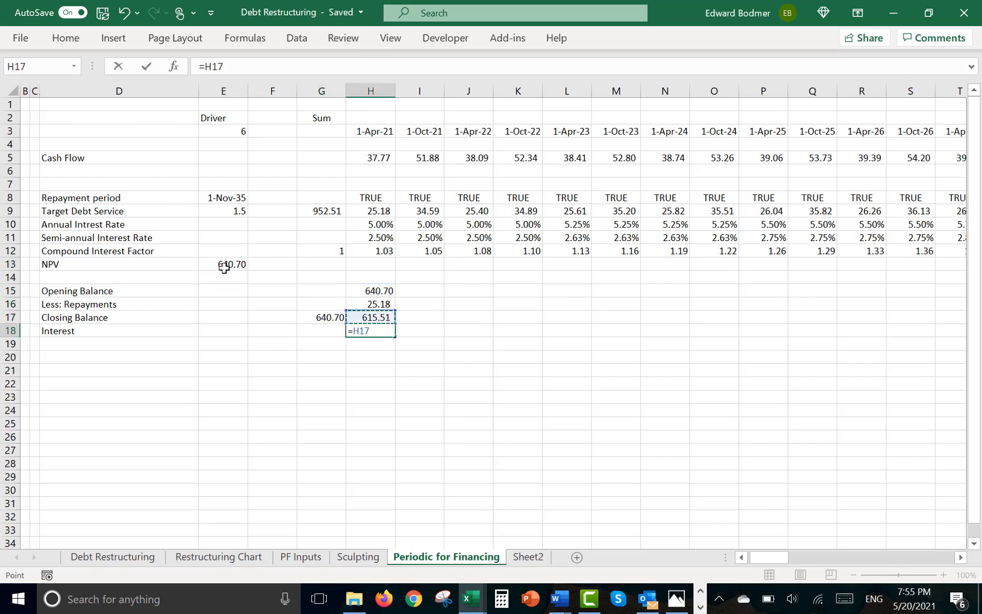
{"action": "type", "text": "*"}
{"action": "key", "text": "Up"}
{"action": "key", "text": "Up"}
{"action": "key", "text": "Up"}
{"action": "key", "text": "Up"}
{"action": "key", "text": "Up"}
{"action": "key", "text": "Up"}
{"action": "key", "text": "Up"}
{"action": "key", "text": "Up"}
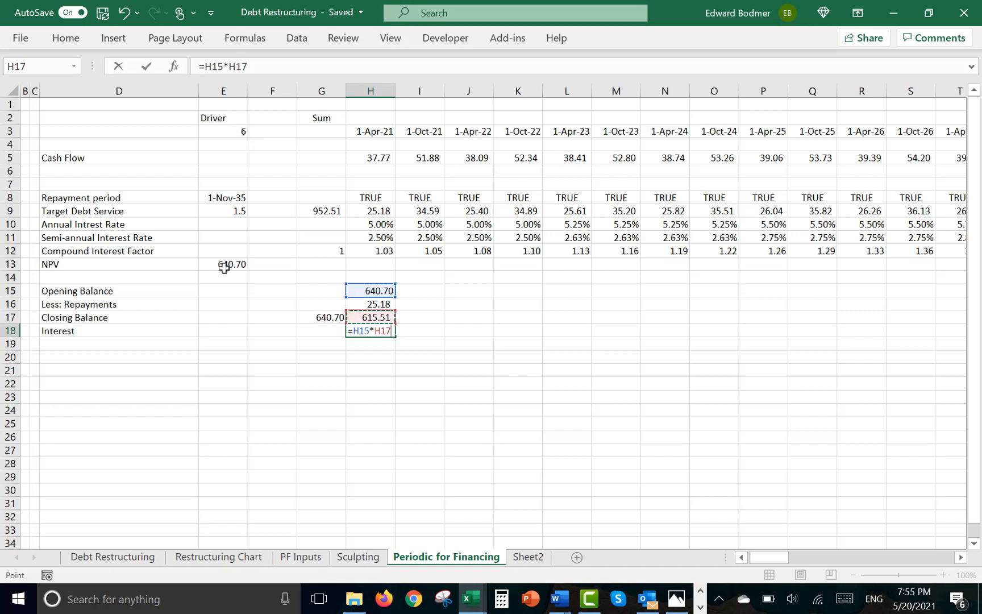
{"action": "key", "text": "Down"}
{"action": "key", "text": "Return"}
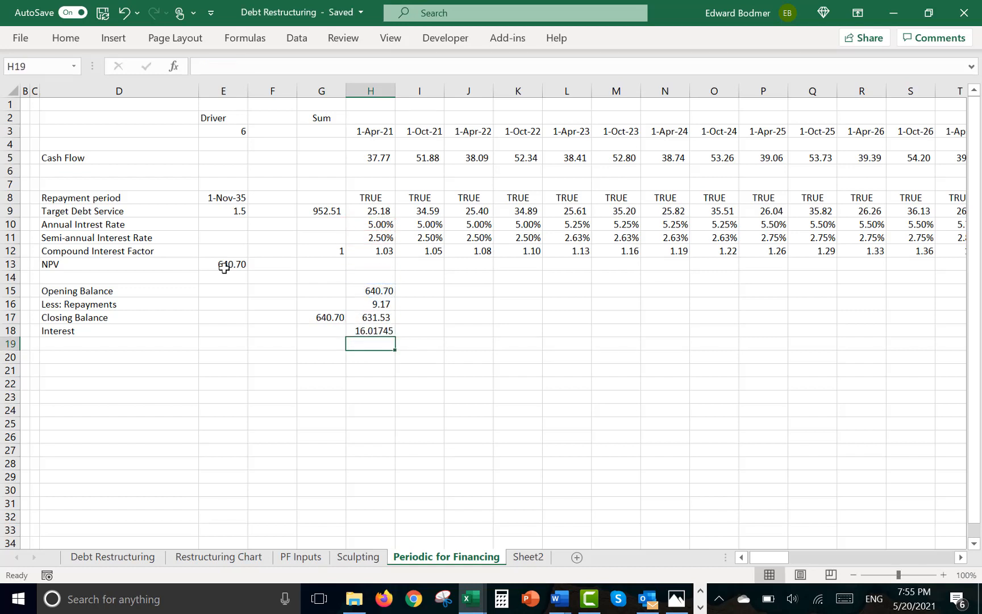
Format the debt schedule cells H15:H18 as numbers with two decimals and copy them across all periods
{"action": "key", "text": "Up"}
{"action": "key", "text": "Up"}
{"action": "key", "text": "Up"}
{"action": "key", "text": "Up"}
{"action": "key", "text": "shift+Down"}
{"action": "key", "text": "shift+Down"}
{"action": "key", "text": "shift+Down"}
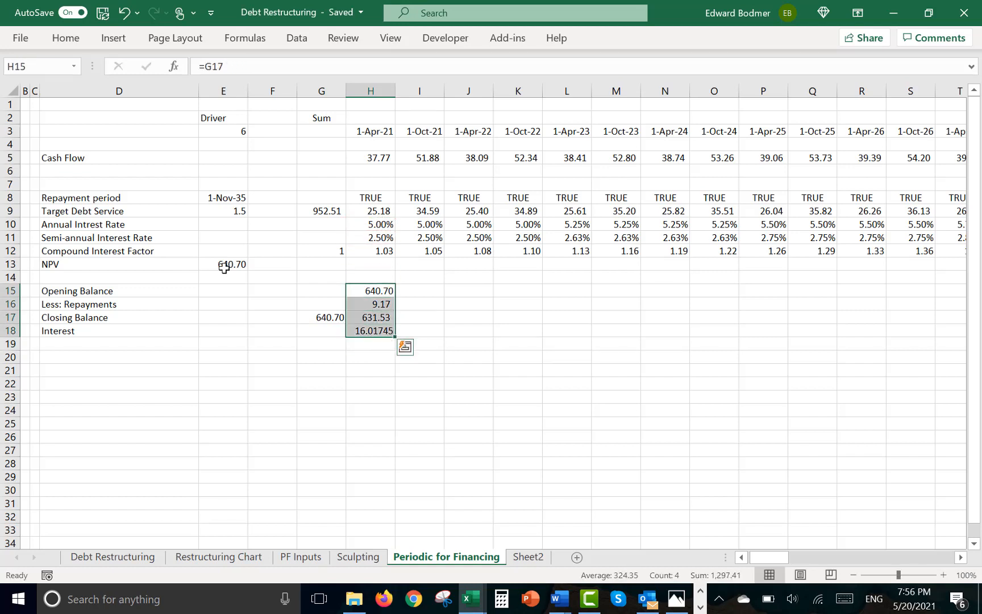
{"action": "key", "text": "ctrl+shift+1"}
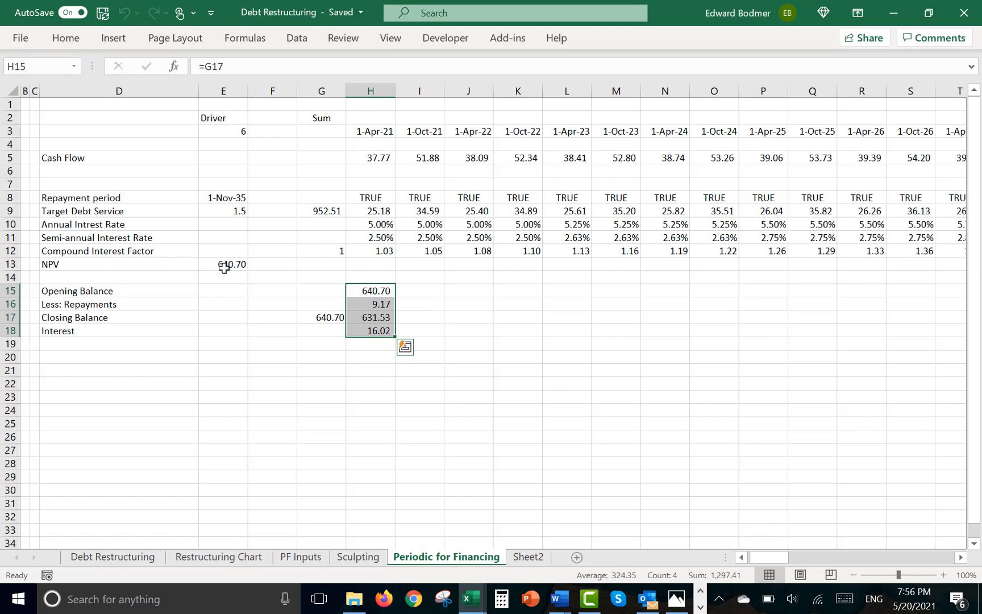
{"action": "key", "text": "ctrl+shift+r"}
Examine the debt schedule rows across all periods, beyond the end of the repayment period and back to the first column
{"action": "key", "text": "Right"}
{"action": "key", "text": "Right"}
{"action": "key", "text": "Right"}
{"action": "key", "text": "Right"}
{"action": "key", "text": "Right"}
{"action": "key", "text": "Right"}
{"action": "key", "text": "Right"}
{"action": "key", "text": "Right"}
{"action": "key", "text": "Right"}
{"action": "key", "text": "Right"}
{"action": "key", "text": "Right"}
{"action": "key", "text": "Right"}
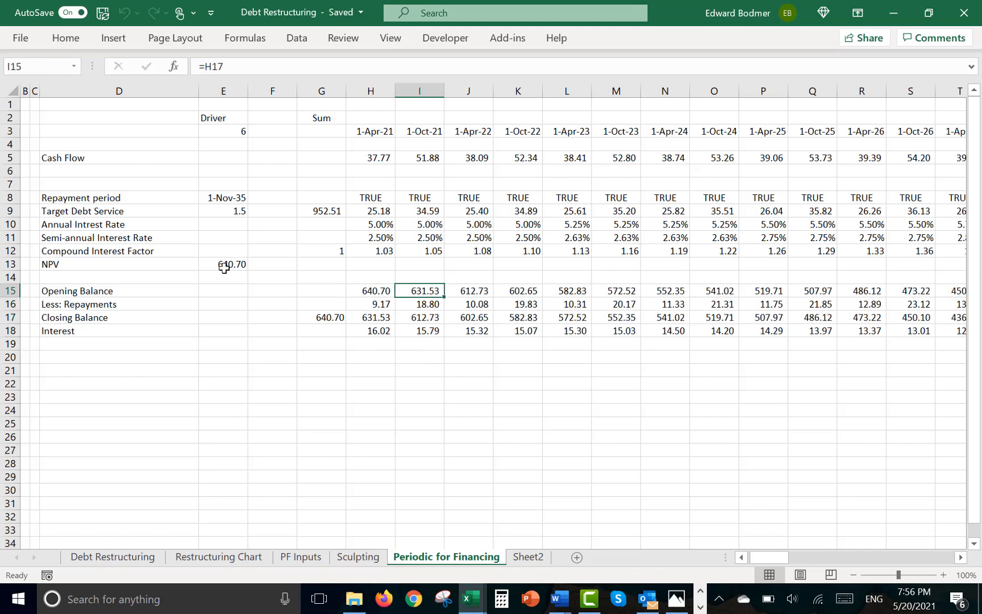
{"action": "key", "text": "Right"}
{"action": "key", "text": "Right"}
{"action": "key", "text": "Right"}
{"action": "key", "text": "Right"}
{"action": "key", "text": "Right"}
{"action": "key", "text": "Right"}
{"action": "key", "text": "Right"}
{"action": "key", "text": "Right"}
{"action": "key", "text": "Right"}
{"action": "key", "text": "Right"}
{"action": "key", "text": "Right"}
{"action": "key", "text": "Right"}
{"action": "key", "text": "Right"}
{"action": "key", "text": "Right"}
{"action": "key", "text": "Right"}
{"action": "key", "text": "Right"}
{"action": "key", "text": "Right"}
{"action": "key", "text": "Right"}
{"action": "key", "text": "Right"}
{"action": "key", "text": "Right"}
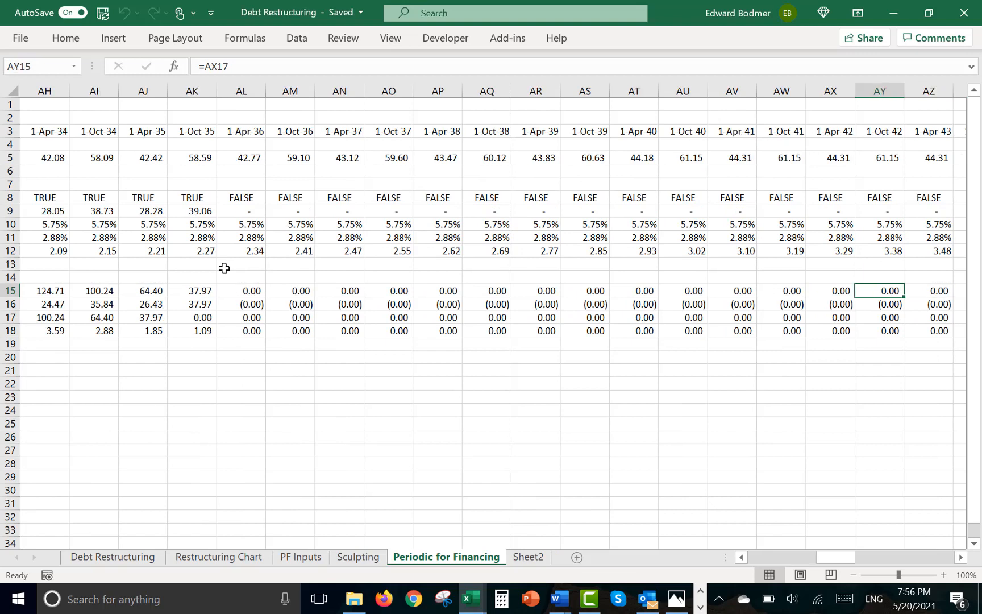
{"action": "key", "text": "Left"}
{"action": "key", "text": "Left"}
{"action": "key", "text": "Left"}
{"action": "key", "text": "Left"}
{"action": "key", "text": "Left"}
{"action": "key", "text": "Left"}
{"action": "key", "text": "Left"}
{"action": "key", "text": "Left"}
{"action": "key", "text": "Left"}
{"action": "key", "text": "Left"}
{"action": "key", "text": "Left"}
{"action": "key", "text": "Left"}
{"action": "key", "text": "Left"}
{"action": "key", "text": "Left"}
{"action": "key", "text": "Left"}
{"action": "key", "text": "Left"}
{"action": "key", "text": "Left"}
{"action": "key", "text": "Left"}
{"action": "key", "text": "Left"}
{"action": "key", "text": "Left"}
{"action": "key", "text": "Left"}
{"action": "key", "text": "Left"}
{"action": "key", "text": "Left"}
{"action": "key", "text": "Left"}
{"action": "key", "text": "Left"}
{"action": "key", "text": "Left"}
{"action": "key", "text": "Left"}
{"action": "key", "text": "Left"}
{"action": "key", "text": "Left"}
{"action": "key", "text": "Left"}
{"action": "key", "text": "Left"}
{"action": "key", "text": "Left"}
{"action": "key", "text": "Left"}
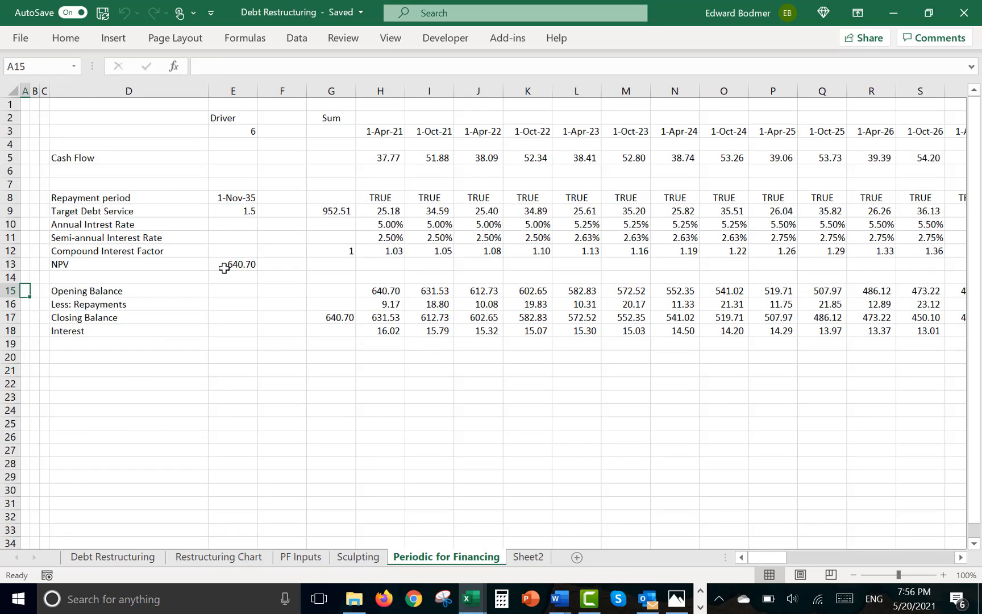
{"action": "key", "text": "Down"}
{"action": "key", "text": "Down"}
{"action": "key", "text": "Down"}
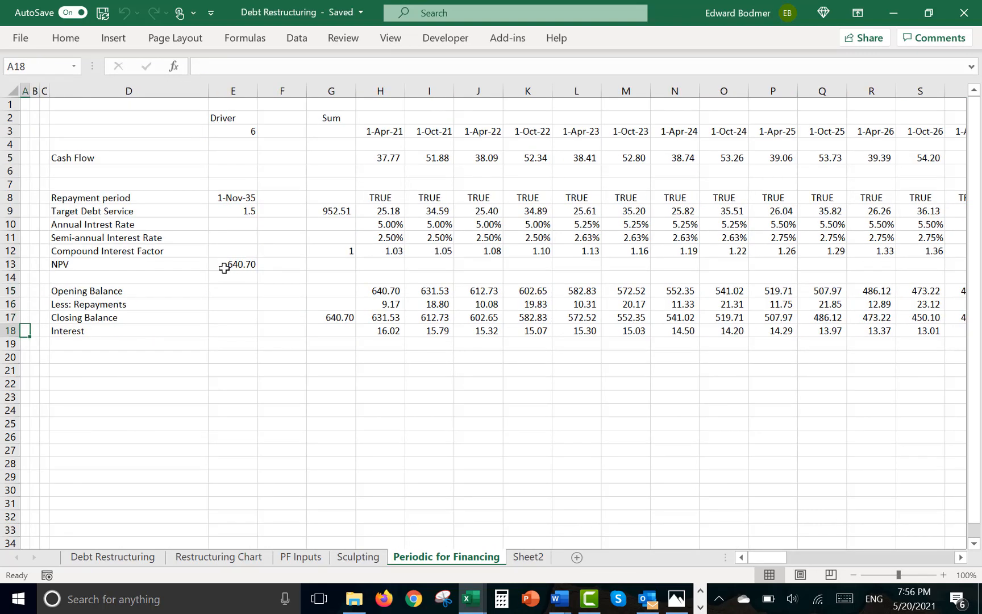
Insert nine blank rows at row 48 of the Sculpting sheet, above the Debt Sculpting heading
{"action": "key", "text": "ctrl+Page_Up"}
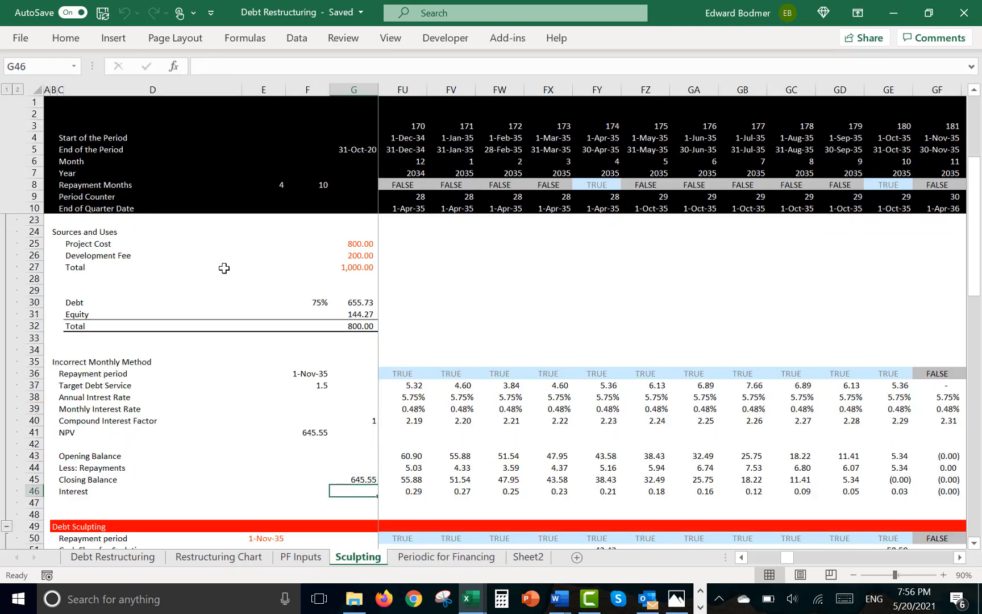
{"action": "key", "text": "Down"}
{"action": "key", "text": "Down"}
{"action": "key", "text": "Down"}
{"action": "key", "text": "Down"}
{"action": "key", "text": "Down"}
{"action": "key", "text": "Down"}
{"action": "key", "text": "Down"}
{"action": "key", "text": "Up"}
{"action": "key", "text": "Up"}
{"action": "key", "text": "Up"}
{"action": "key", "text": "Up"}
{"action": "key", "text": "Up"}
{"action": "key", "text": "Up"}
{"action": "key", "text": "Up"}
{"action": "key", "text": "Up"}
{"action": "key", "text": "Up"}
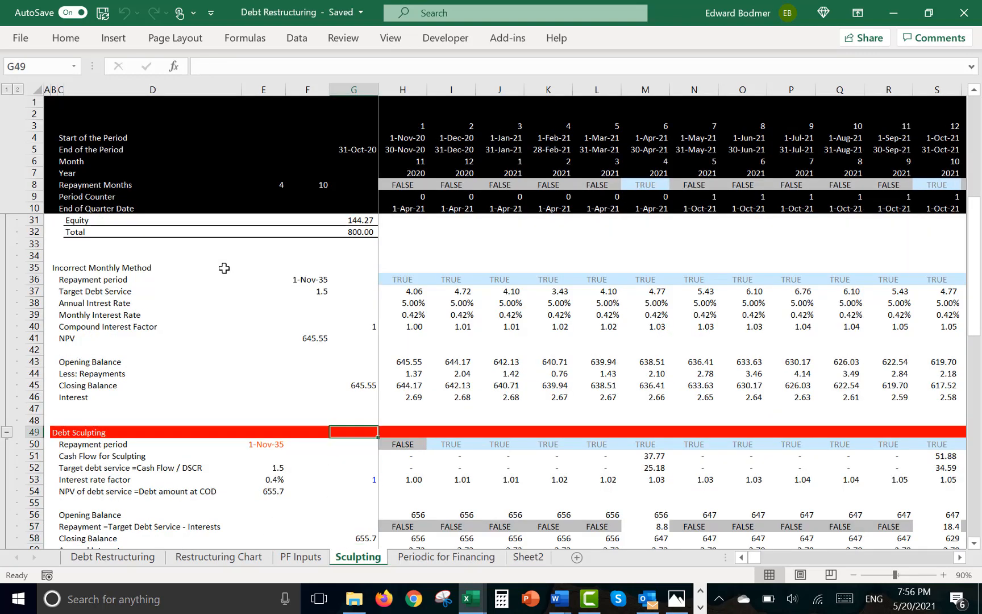
{"action": "key", "text": "Left"}
{"action": "key", "text": "Up"}
{"action": "key", "text": "Up"}
{"action": "key", "text": "Left"}
{"action": "key", "text": "Left"}
{"action": "key", "text": "Left"}
{"action": "key", "text": "Left"}
{"action": "key", "text": "Left"}
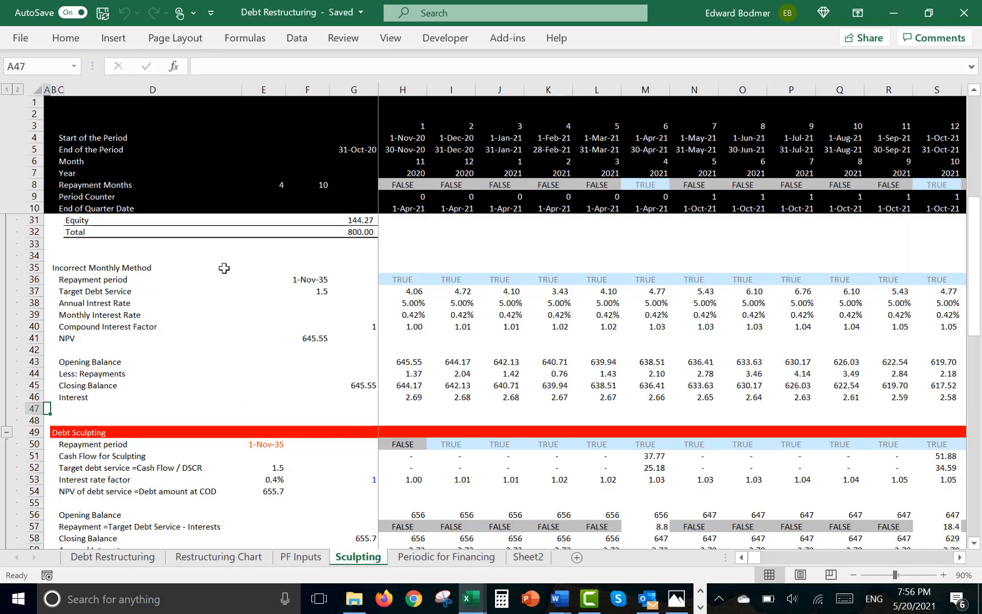
{"action": "key", "text": "Down"}
{"action": "key", "text": "shift+space"}
{"action": "key", "text": "shift+Down"}
{"action": "key", "text": "shift+Down"}
{"action": "key", "text": "shift+Down"}
{"action": "key", "text": "shift+Down"}
{"action": "key", "text": "shift+Down"}
{"action": "key", "text": "shift+Down"}
{"action": "key", "text": "shift+Down"}
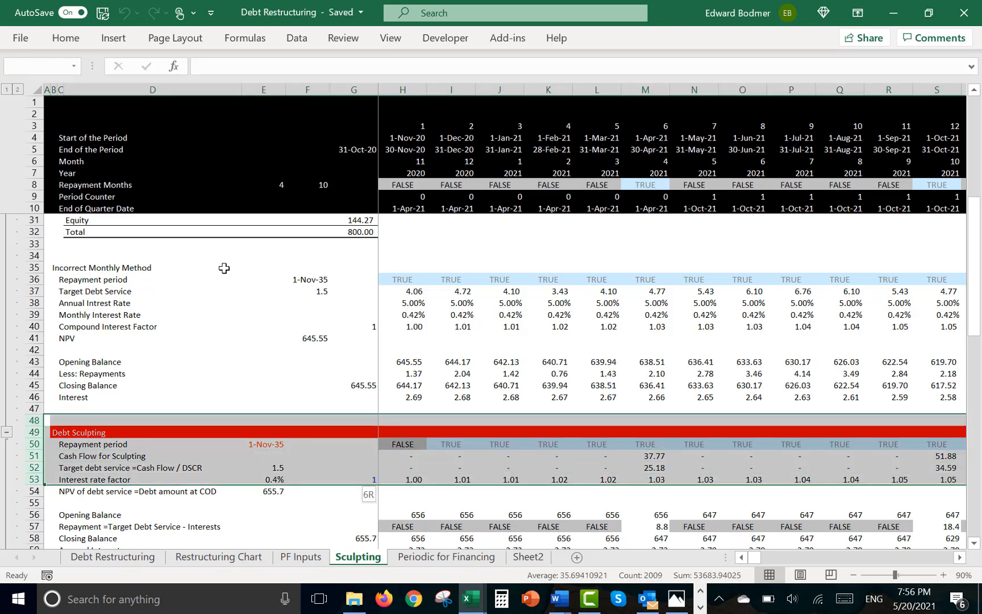
{"action": "key", "text": "shift+Down"}
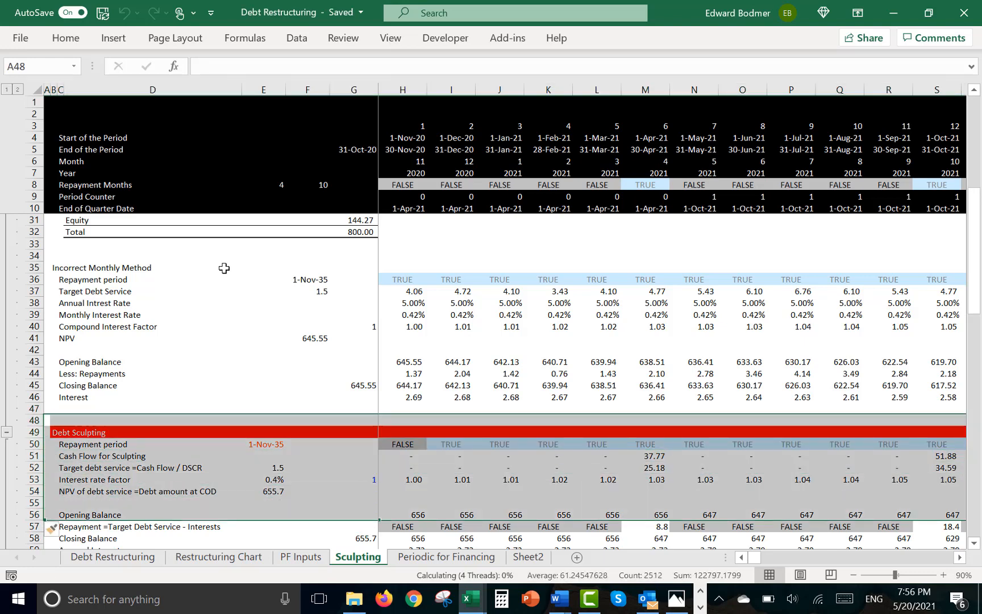
{"action": "key", "text": "ctrl+shift+plus"}
Enter the section heading "Plopped In from Periodic Sheet" in B48
{"action": "key", "text": "Right"}
{"action": "type", "text": "P"}
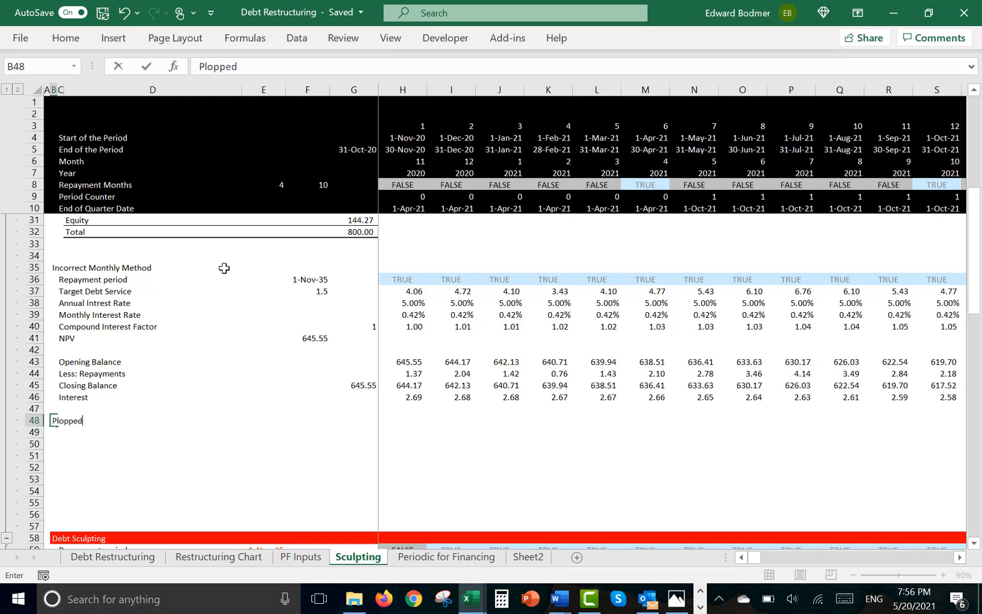
{"action": "type", "text": "lopped In fo"}
{"action": "key", "text": "BackSpace"}
{"action": "key", "text": "BackSpace"}
{"action": "key", "text": "BackSpace"}
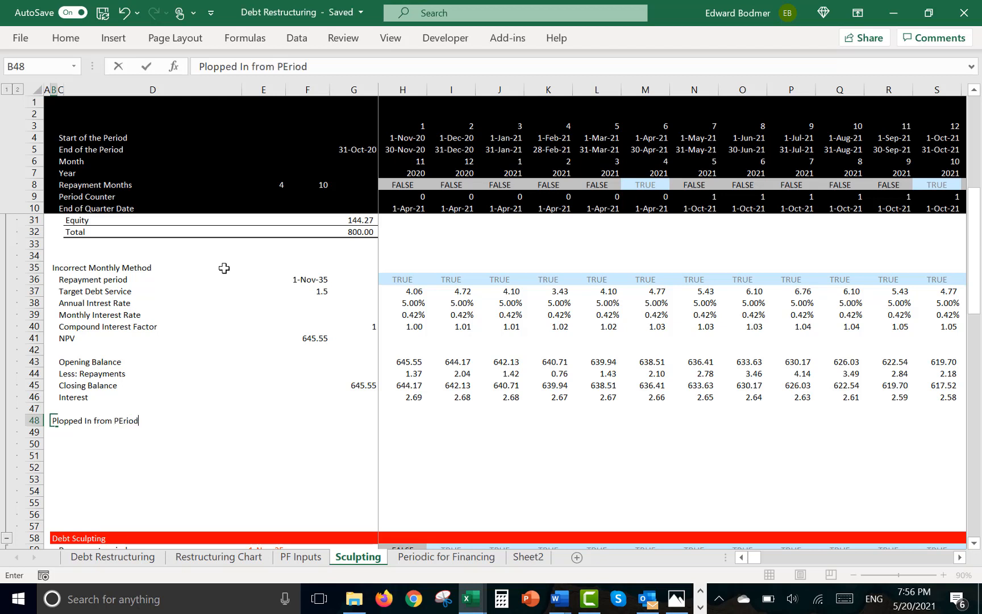
{"action": "type", "text": "rom Periodic Sheet"}
{"action": "key", "text": "Return"}
Copy the four debt schedule labels, Opening Balance through Interest, from the Periodic for Financing sheet to C49 of the Sculpting sheet
{"action": "key", "text": "Right"}
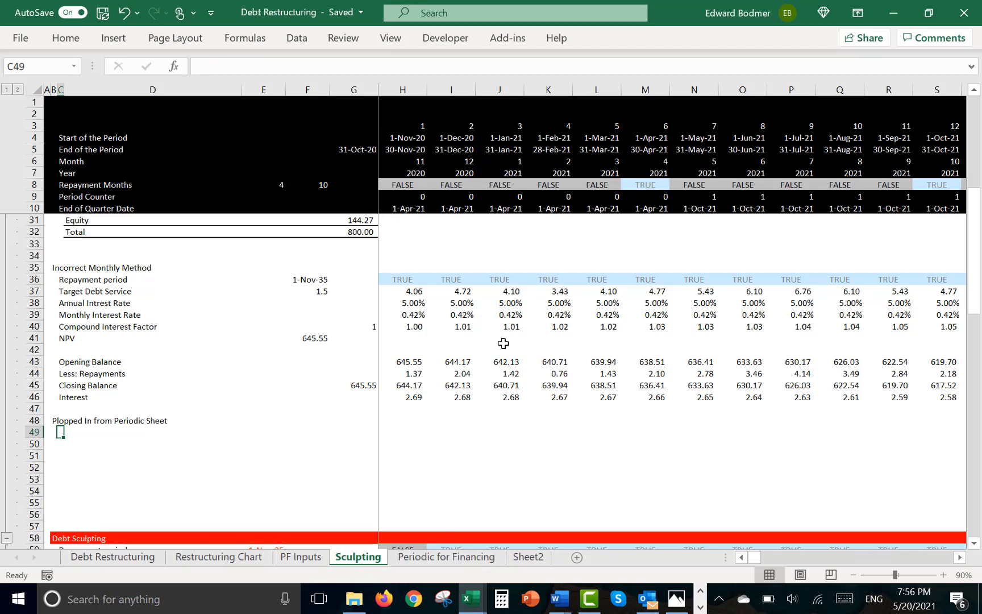
{"action": "left_click", "coordinate": [439, 557]}
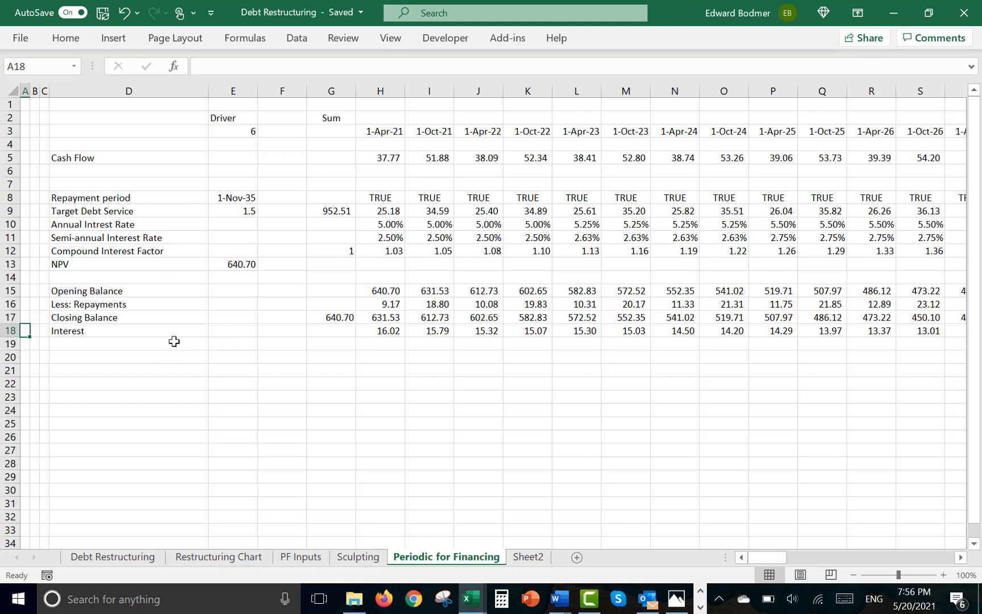
{"action": "left_click_drag", "start_coordinate": [93, 288], "coordinate": [96, 287]}
{"action": "key", "text": "shift+Down"}
{"action": "key", "text": "shift+Down"}
{"action": "key", "text": "ctrl+c"}
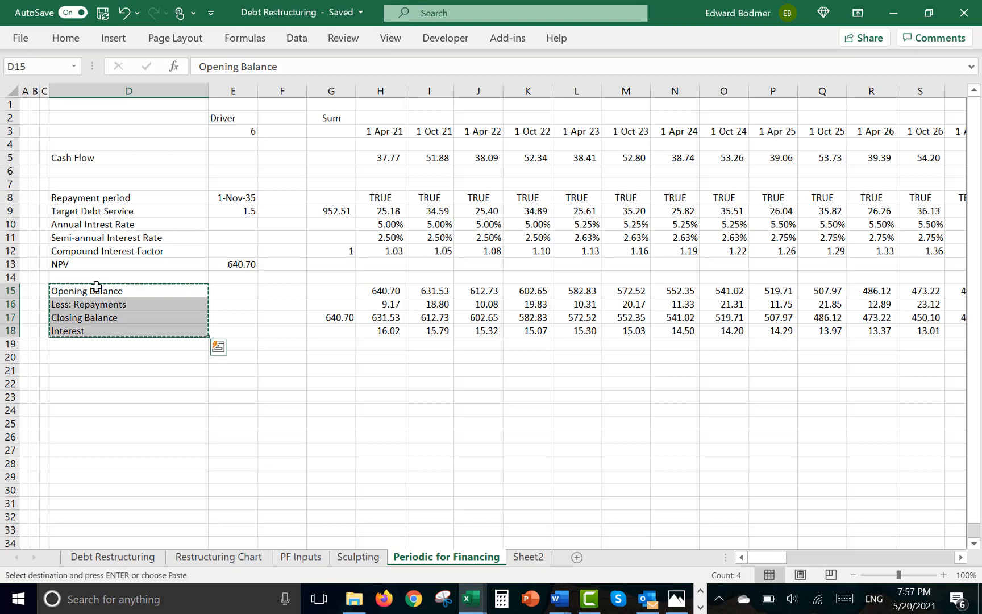
{"action": "key", "text": "ctrl+Page_Up"}
{"action": "key", "text": "Down"}
{"action": "key", "text": "Down"}
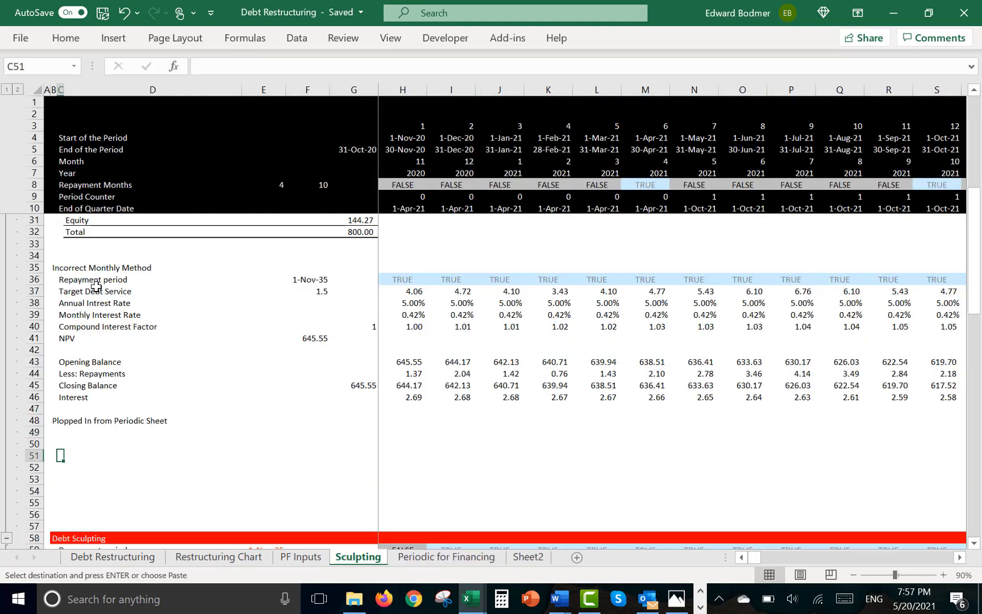
{"action": "key", "text": "Up"}
{"action": "key", "text": "Up"}
{"action": "key", "text": "ctrl+v"}
Look up the monthly opening balance in H49 with =LOOKUP(H4,'Periodic for Financing'!3:3,'Periodic for Financing'!15:15)
{"action": "key", "text": "Right"}
{"action": "key", "text": "Right"}
{"action": "key", "text": "Right"}
{"action": "key", "text": "Right"}
{"action": "key", "text": "Right"}
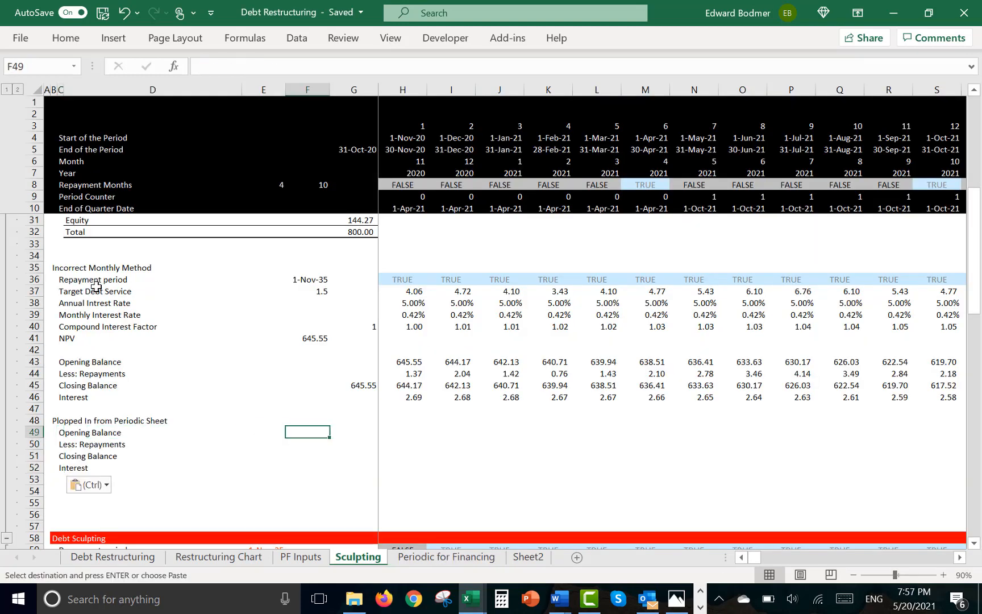
{"action": "type", "text": "="}
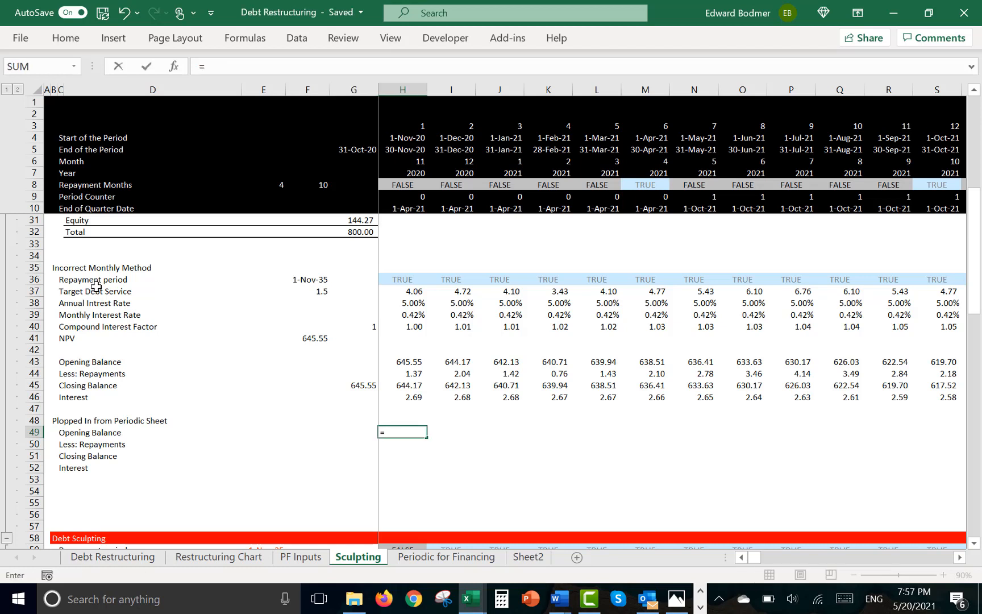
{"action": "type", "text": "loo"}
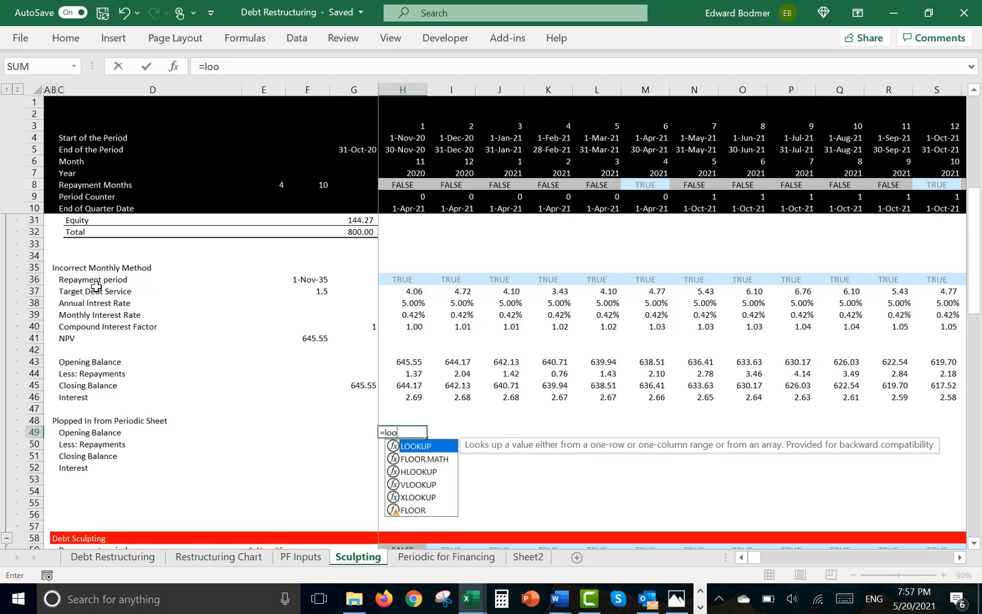
{"action": "key", "text": "Tab"}
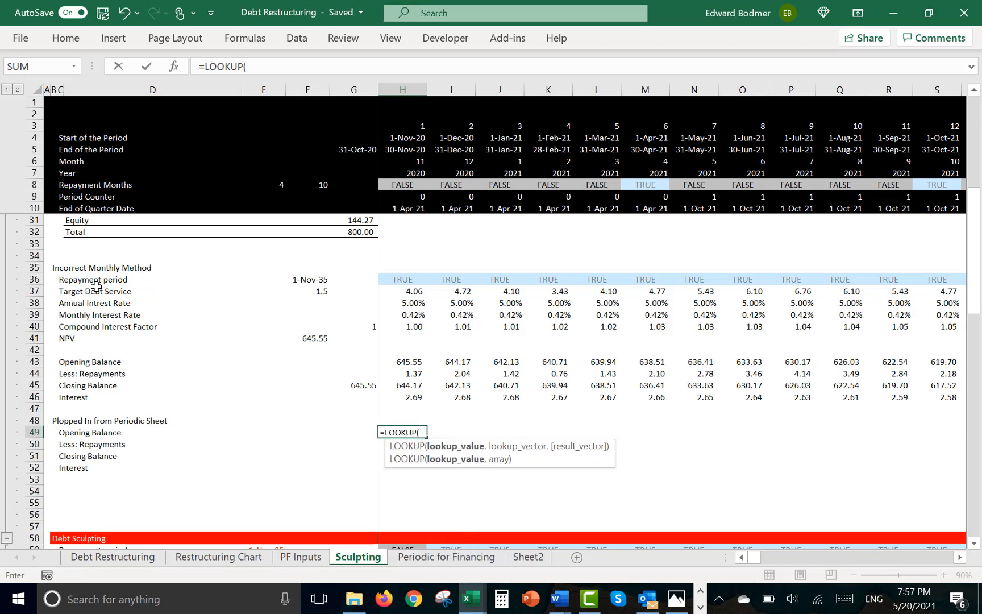
{"action": "left_click", "coordinate": [402, 138]}
{"action": "type", "text": ","}
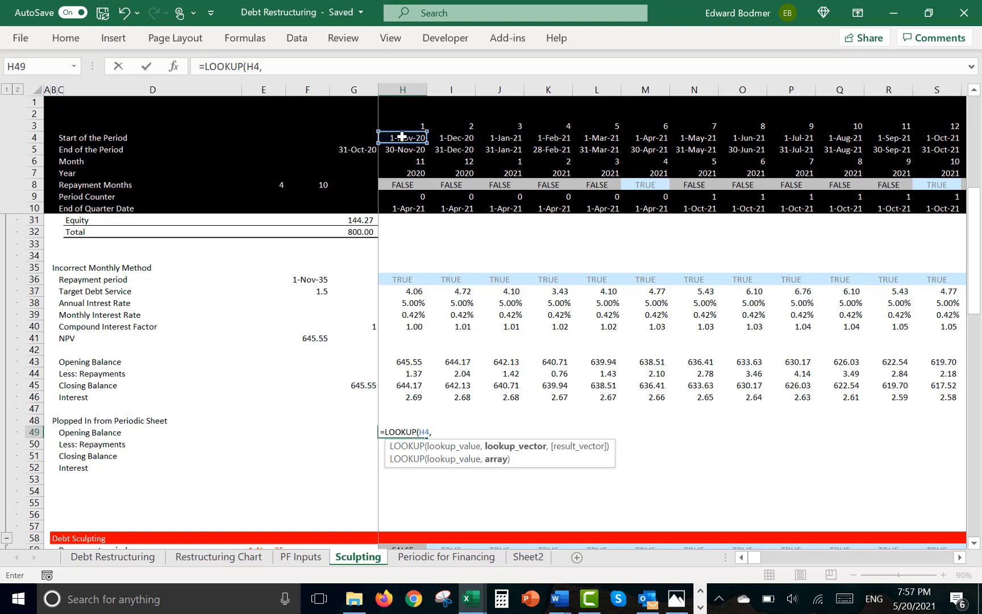
{"action": "key", "text": "ctrl+Page_Down"}
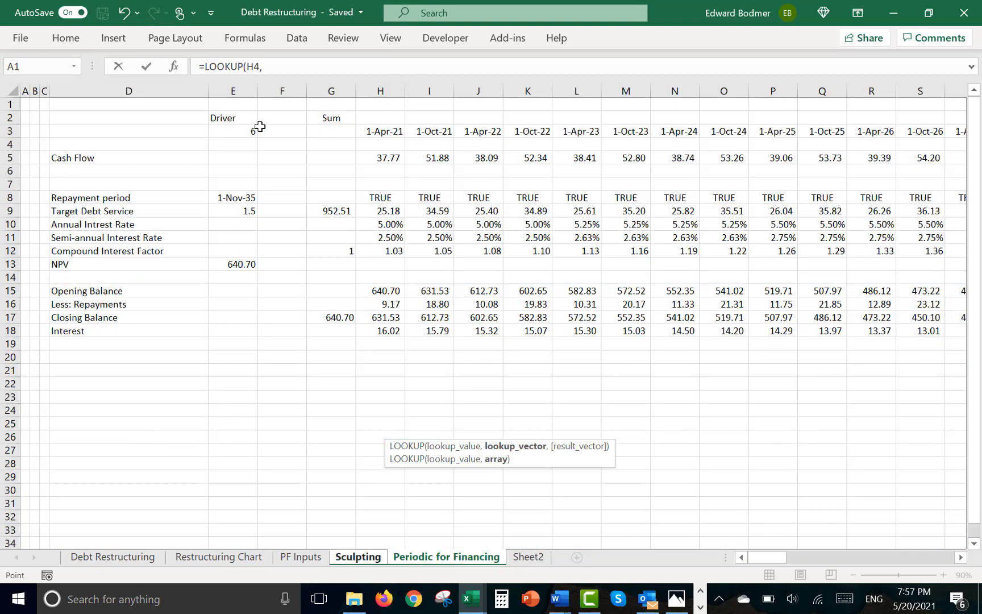
{"action": "left_click", "coordinate": [12, 140]}
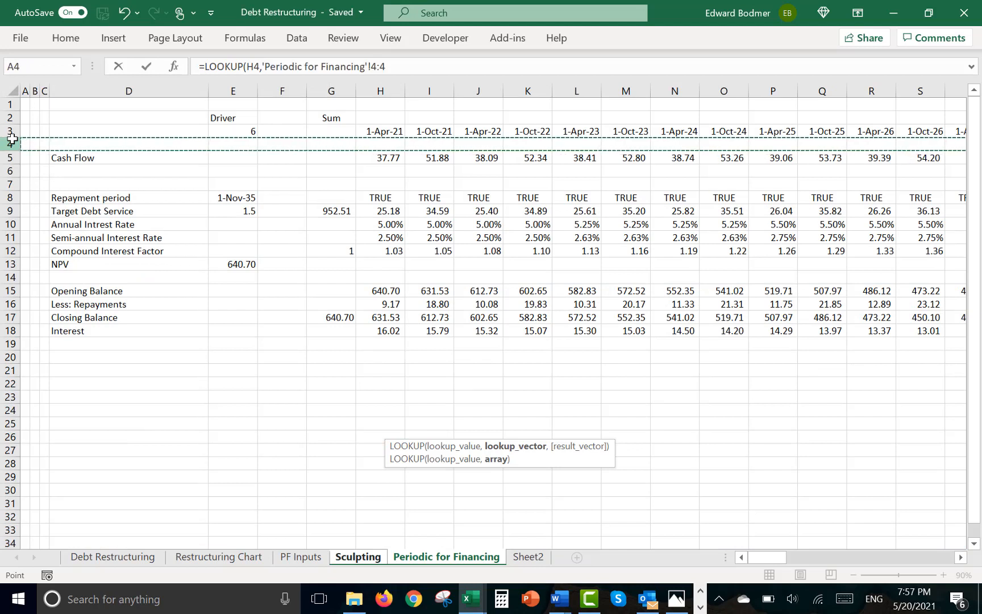
{"action": "left_click", "coordinate": [11, 131]}
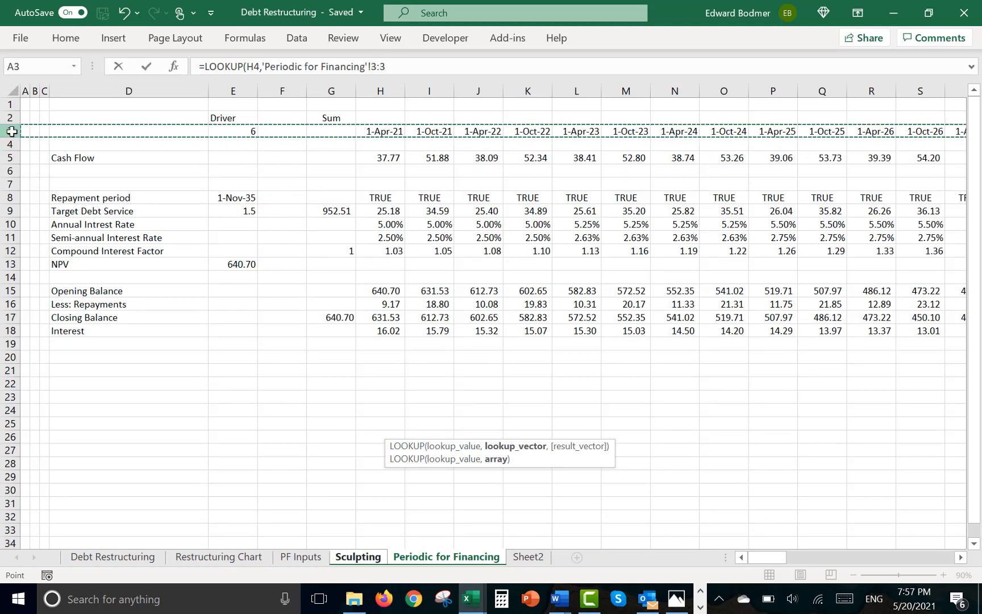
{"action": "type", "text": ","}
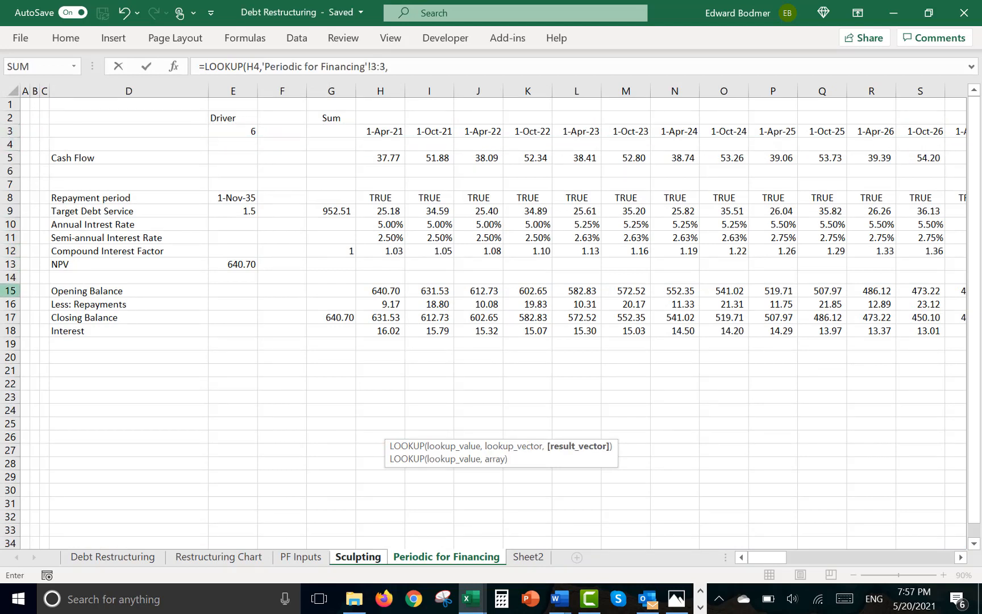
{"action": "left_click", "coordinate": [3, 290]}
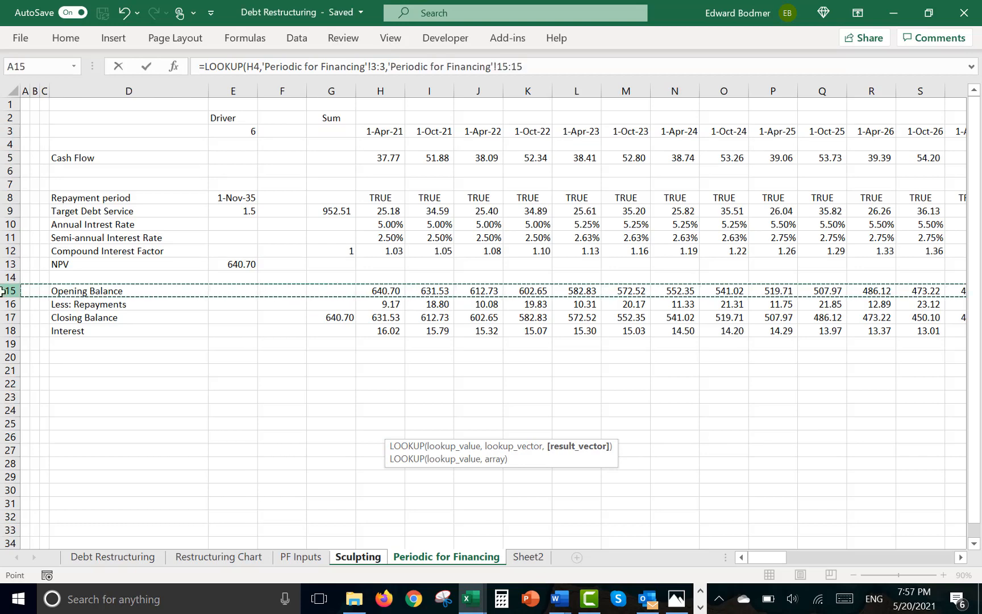
{"action": "key", "text": "Return"}
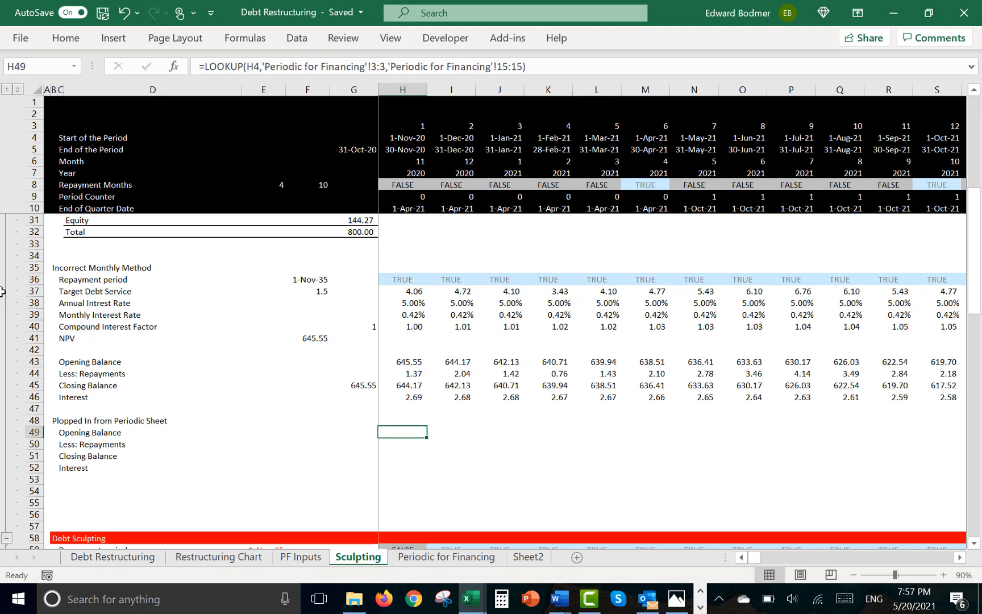
Look up the monthly repayment in H50 with =LOOKUP(H4,'Periodic for Financing'!3:3,'Periodic for Financing'!16:16)
{"action": "key", "text": "Down"}
{"action": "type", "text": "=loo"}
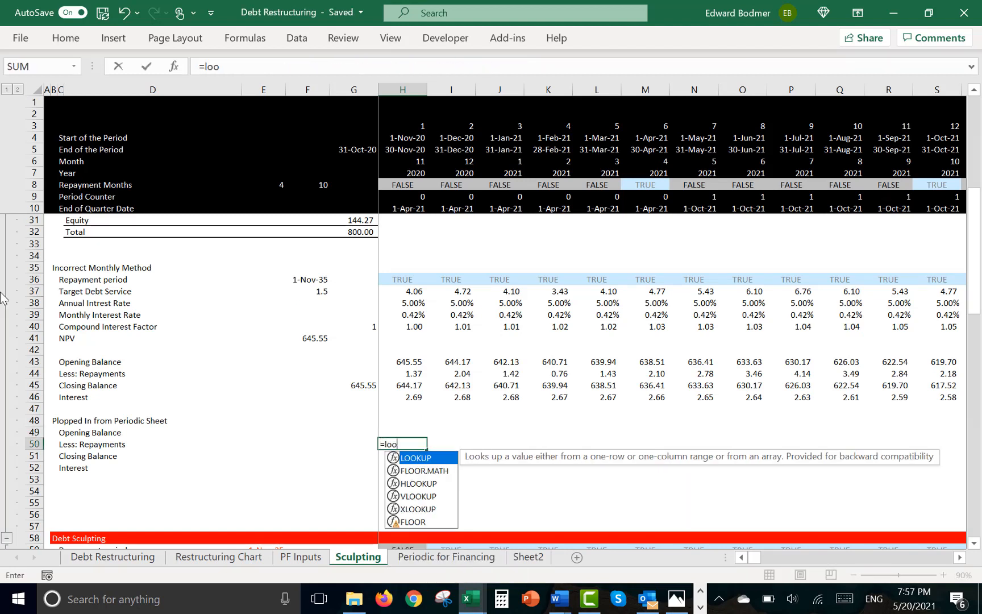
{"action": "key", "text": "Tab"}
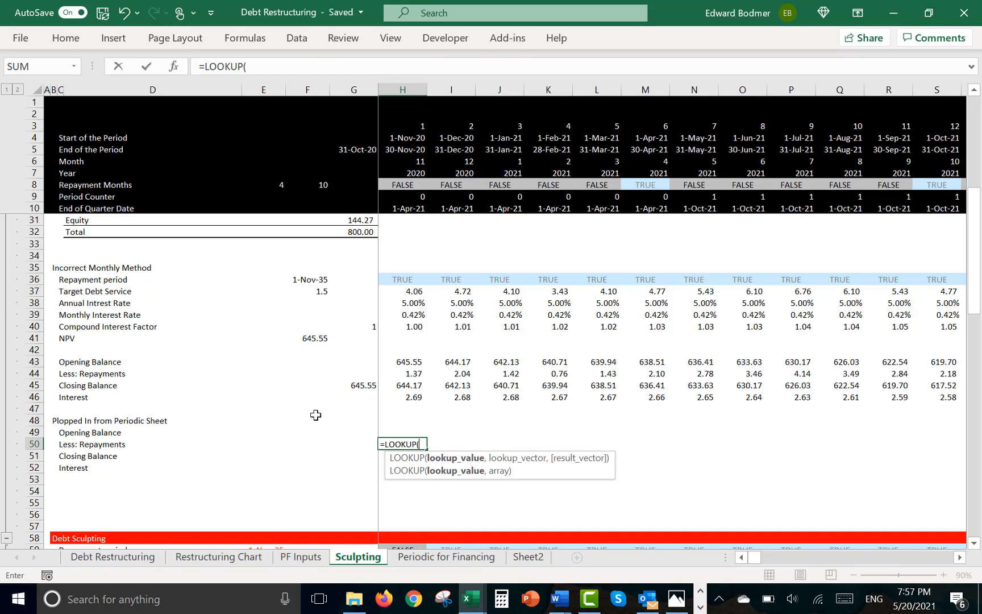
{"action": "left_click", "coordinate": [403, 139]}
{"action": "type", "text": ","}
{"action": "key", "text": "ctrl+Page_Down"}
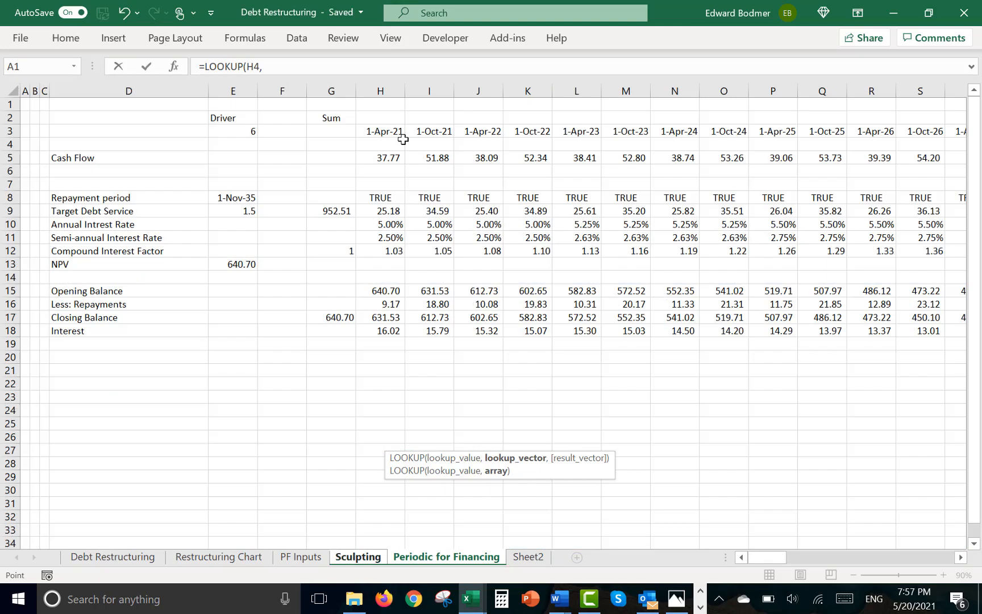
{"action": "left_click", "coordinate": [10, 144]}
{"action": "left_click", "coordinate": [8, 132]}
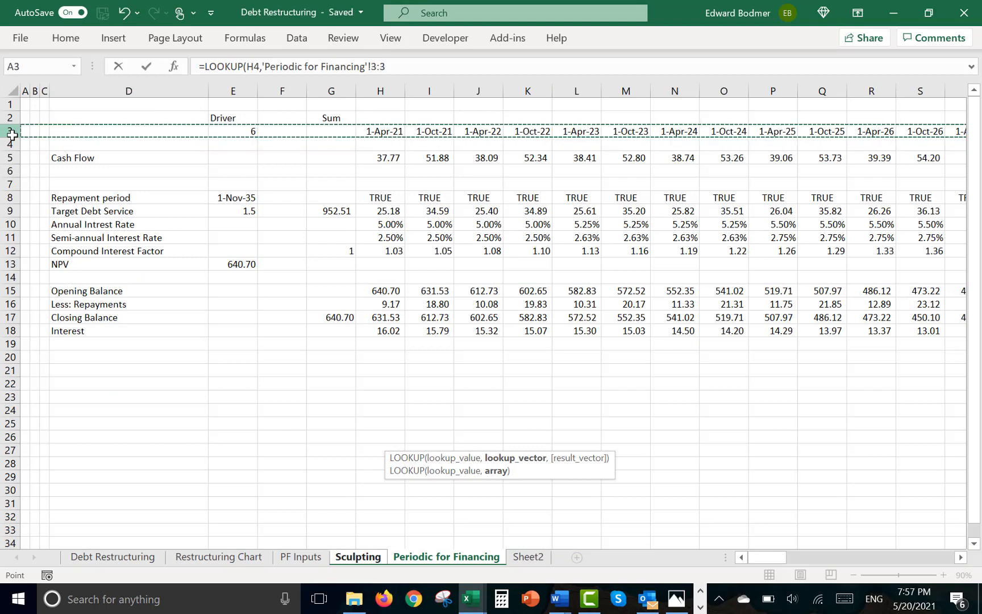
{"action": "type", "text": ","}
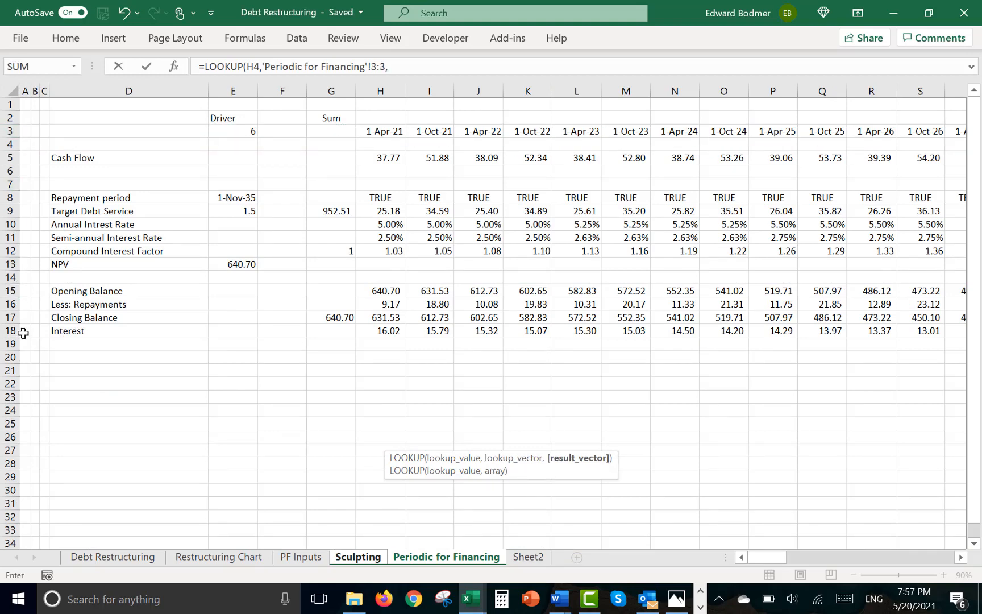
{"action": "left_click", "coordinate": [5, 304]}
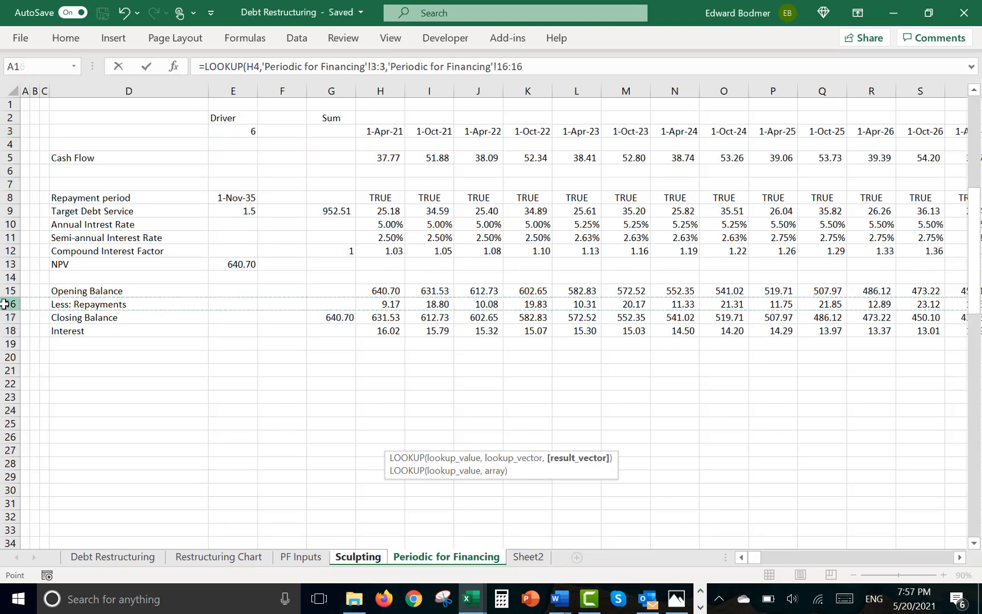
{"action": "key", "text": "Return"}
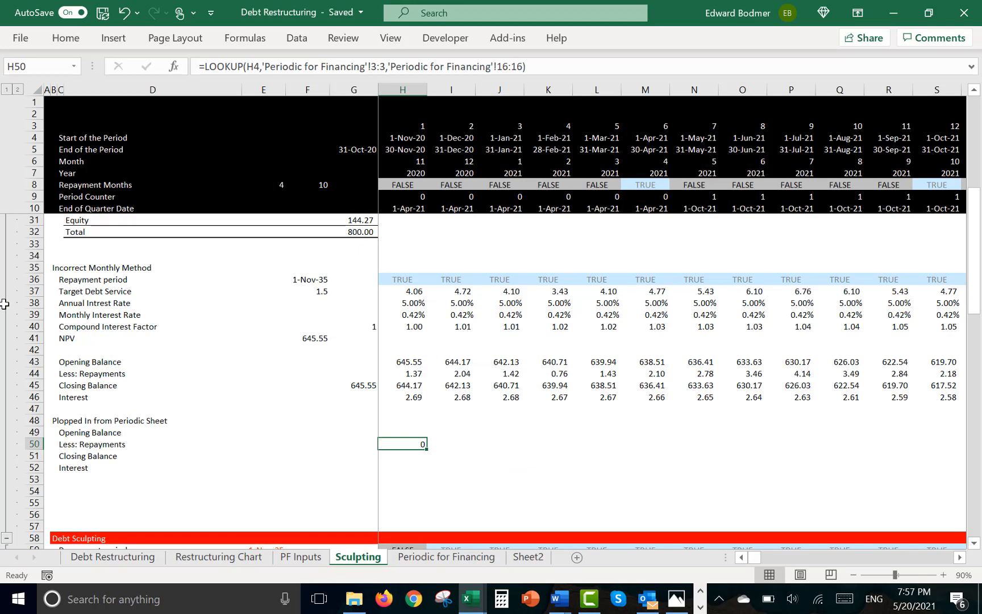
Fill the repayment lookup from H50 across the monthly columns of row 50 and check the repeated amounts
{"action": "key", "text": "ctrl+shift+Right"}
{"action": "key", "text": "ctrl+r"}
{"action": "key", "text": "Right"}
{"action": "key", "text": "Right"}
{"action": "key", "text": "Right"}
{"action": "key", "text": "Right"}
{"action": "key", "text": "Right"}
{"action": "key", "text": "Right"}
{"action": "key", "text": "Right"}
{"action": "key", "text": "Right"}
{"action": "key", "text": "Right"}
{"action": "key", "text": "Right"}
{"action": "key", "text": "Right"}
{"action": "key", "text": "Right"}
{"action": "key", "text": "Right"}
{"action": "key", "text": "Right"}
{"action": "key", "text": "Right"}
{"action": "key", "text": "Right"}
{"action": "key", "text": "Right"}
{"action": "key", "text": "Right"}
{"action": "key", "text": "Right"}
{"action": "key", "text": "Right"}
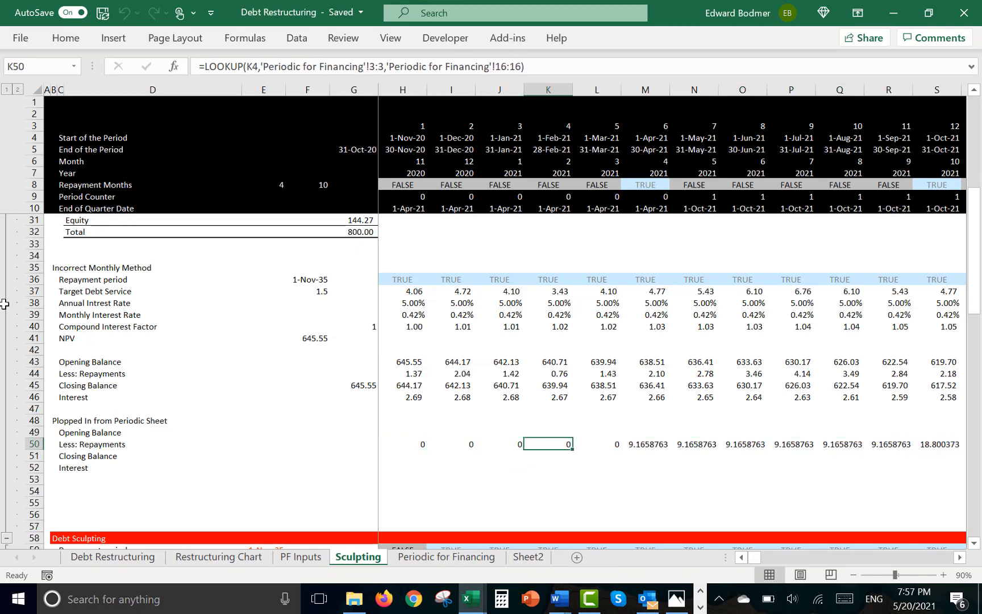
{"action": "key", "text": "Right"}
{"action": "key", "text": "Left"}
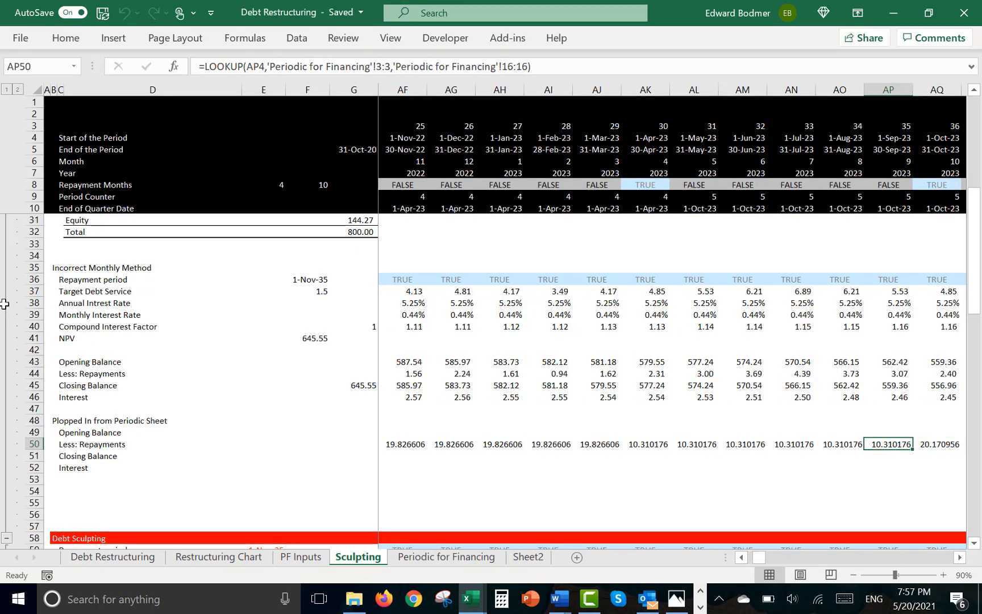
Format the filled repayments in row 50 with two decimals, parentheses for negatives and dashes for zeros
{"action": "key", "text": "ctrl+Left"}
{"action": "key", "text": "Left"}
{"action": "key", "text": "Right"}
{"action": "key", "text": "ctrl+shift+Right"}
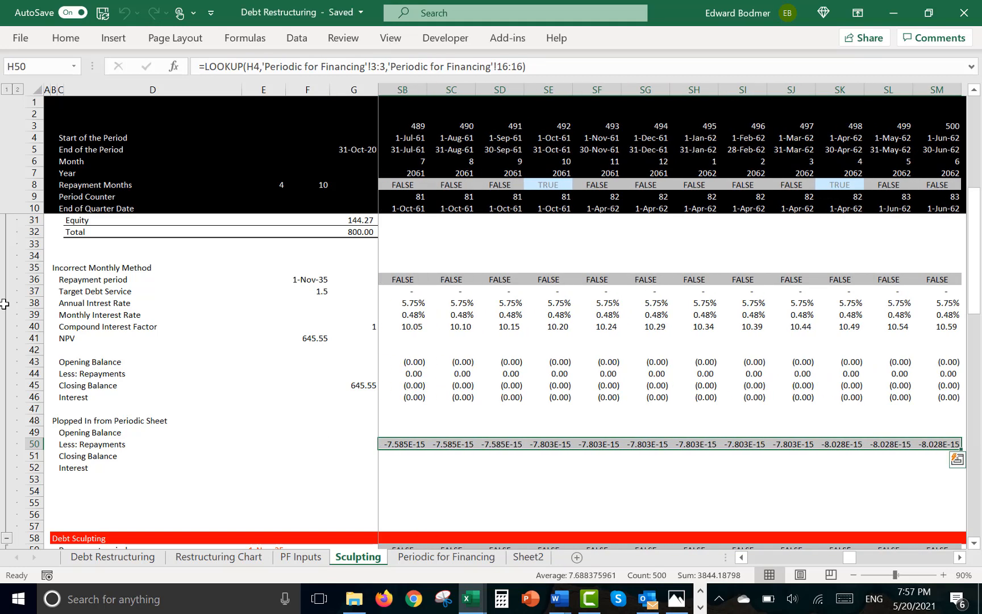
{"action": "key", "text": "F9"}
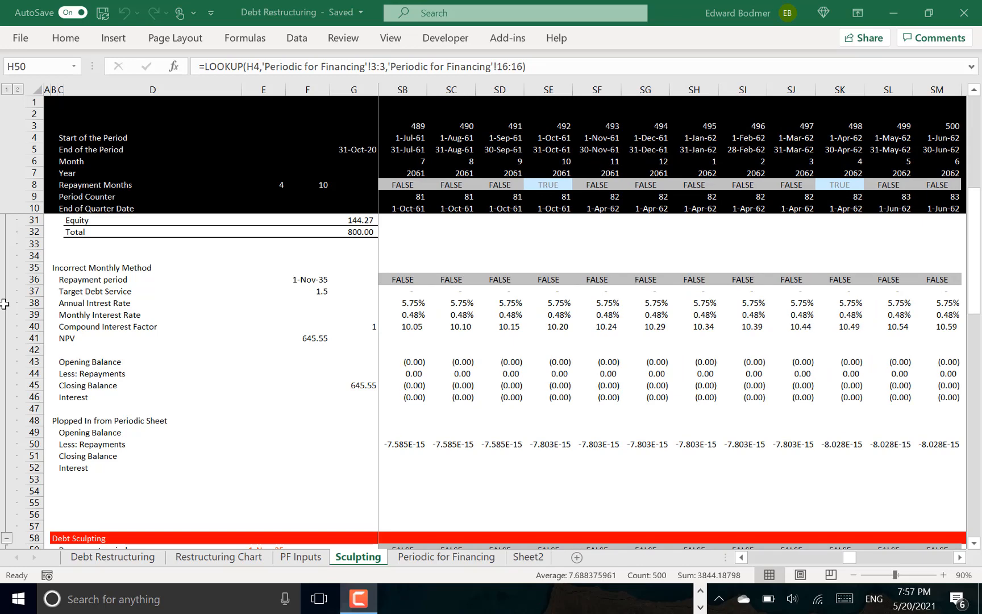
{"action": "left_click", "coordinate": [406, 441]}
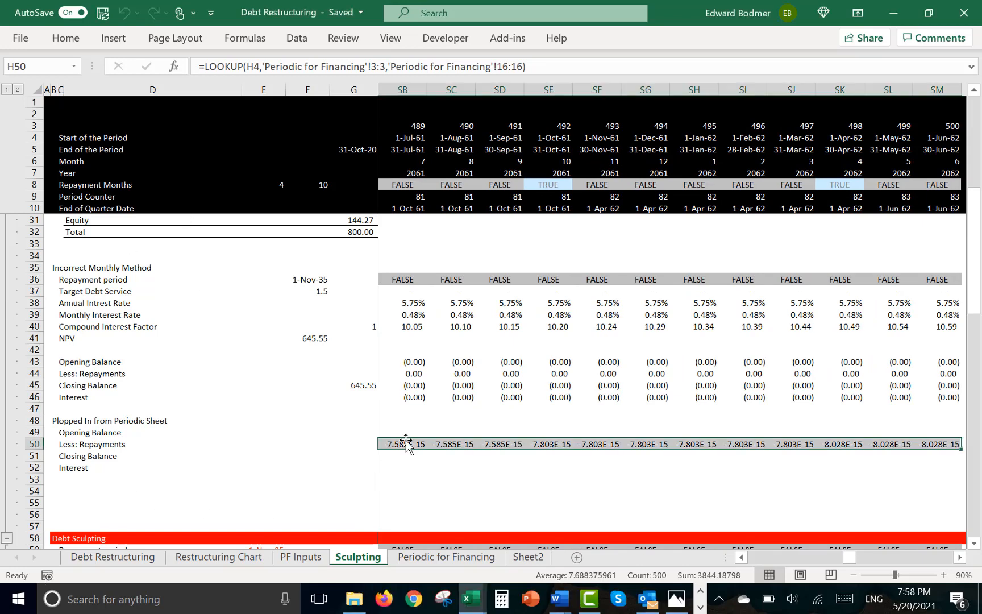
{"action": "key", "text": "ctrl+shift+Left"}
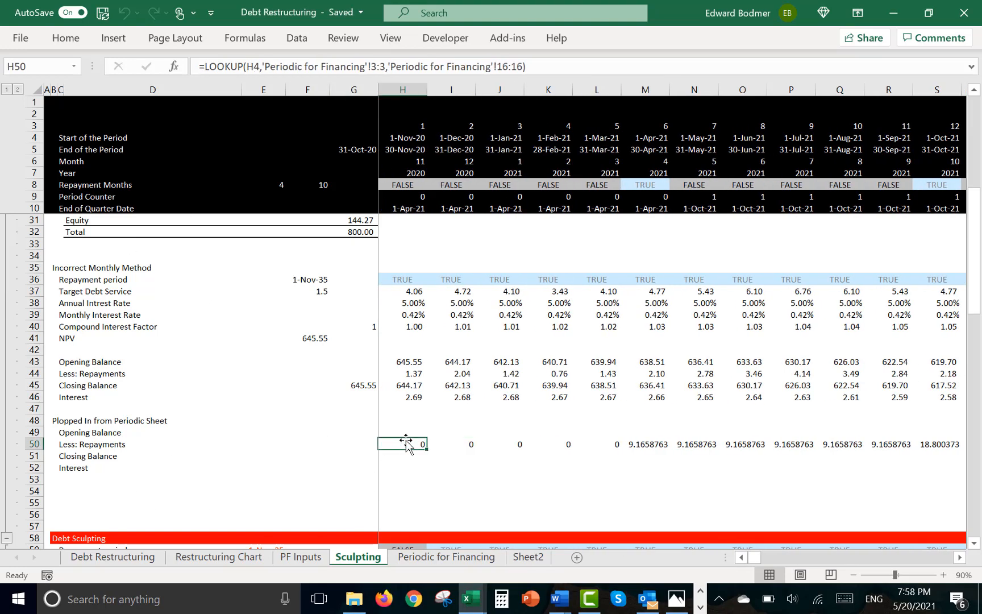
{"action": "key", "text": "ctrl+shift+Right"}
{"action": "key", "text": "Left"}
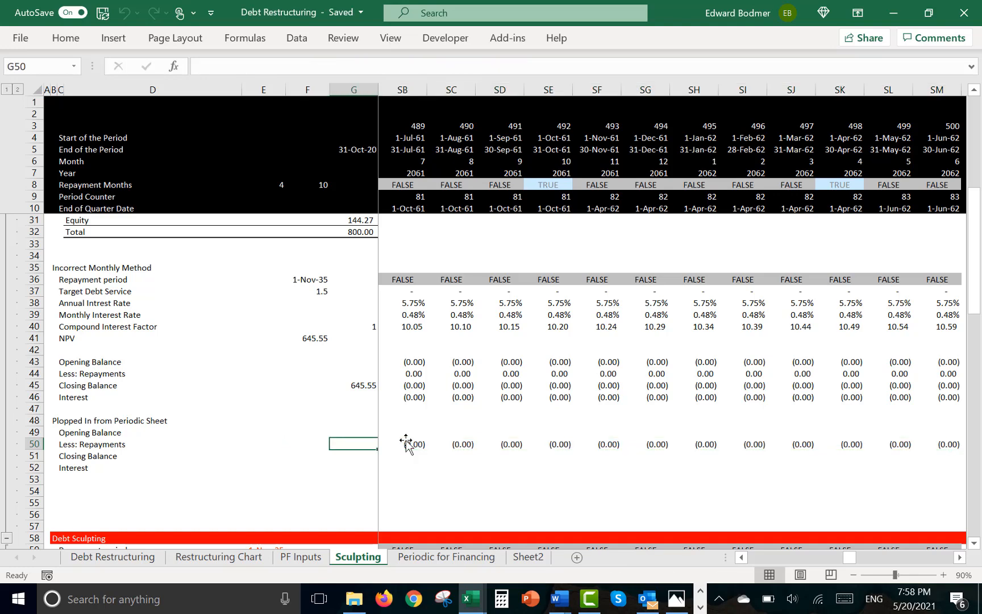
{"action": "key", "text": "Right"}
{"action": "key", "text": "Right"}
{"action": "key", "text": "Left"}
{"action": "key", "text": "Left"}
{"action": "key", "text": "Right"}
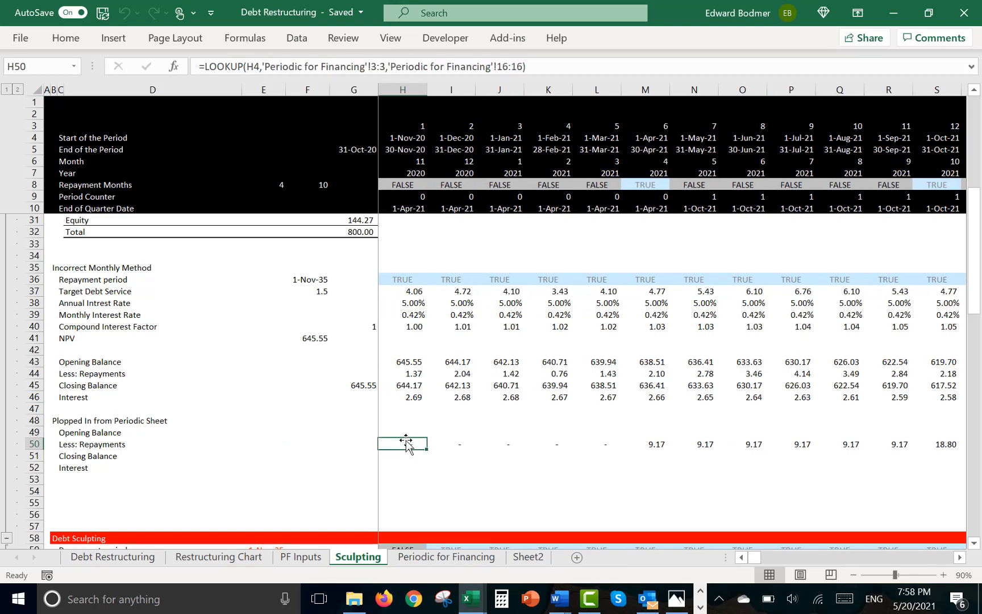
Multiply the repayment lookup in H50 by the repayment month flag H8 and fill it across row 50
{"action": "key", "text": "F2"}
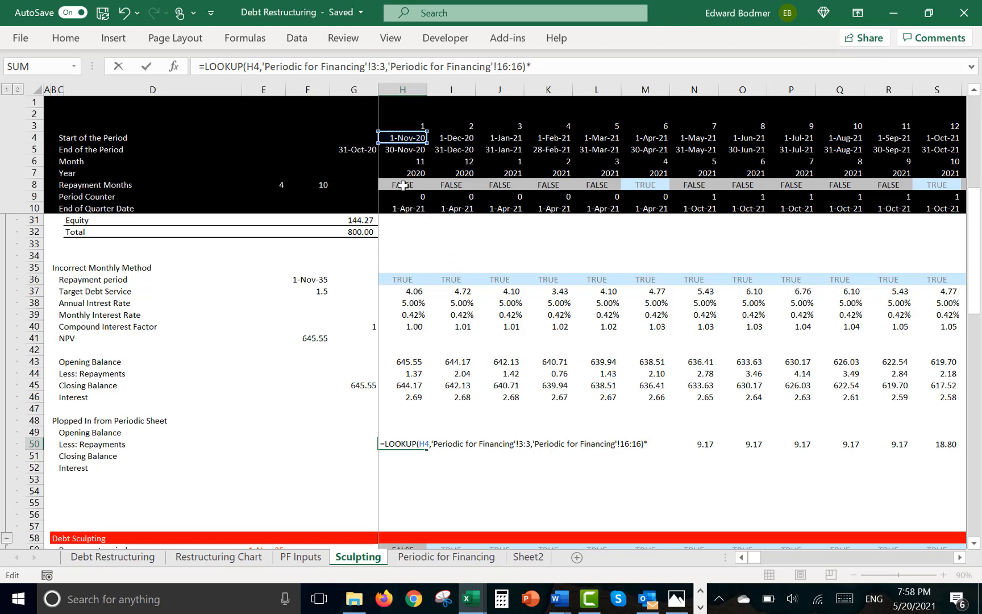
{"action": "left_click", "coordinate": [399, 186]}
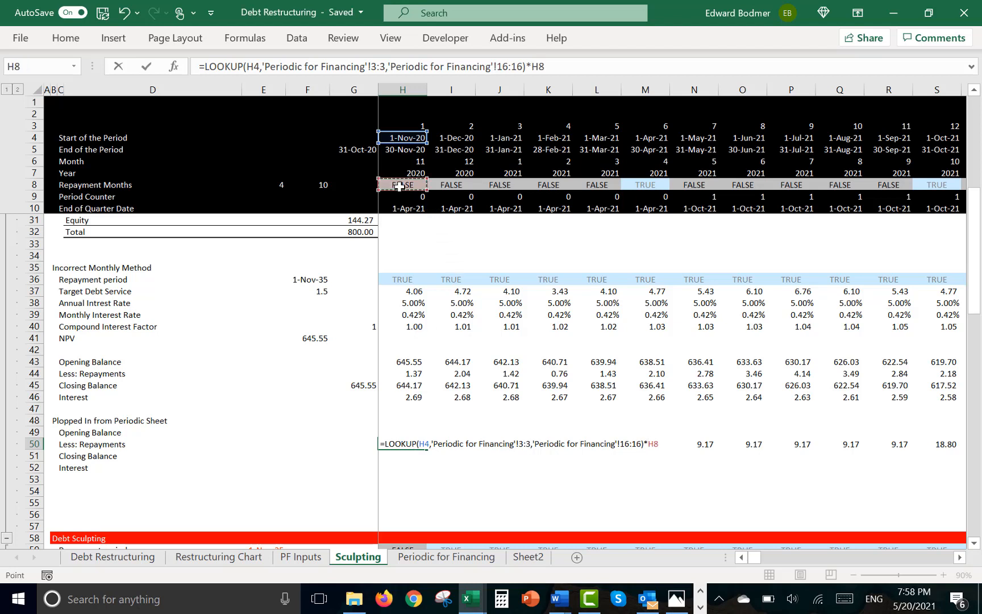
{"action": "key", "text": "Return"}
{"action": "key", "text": "Up"}
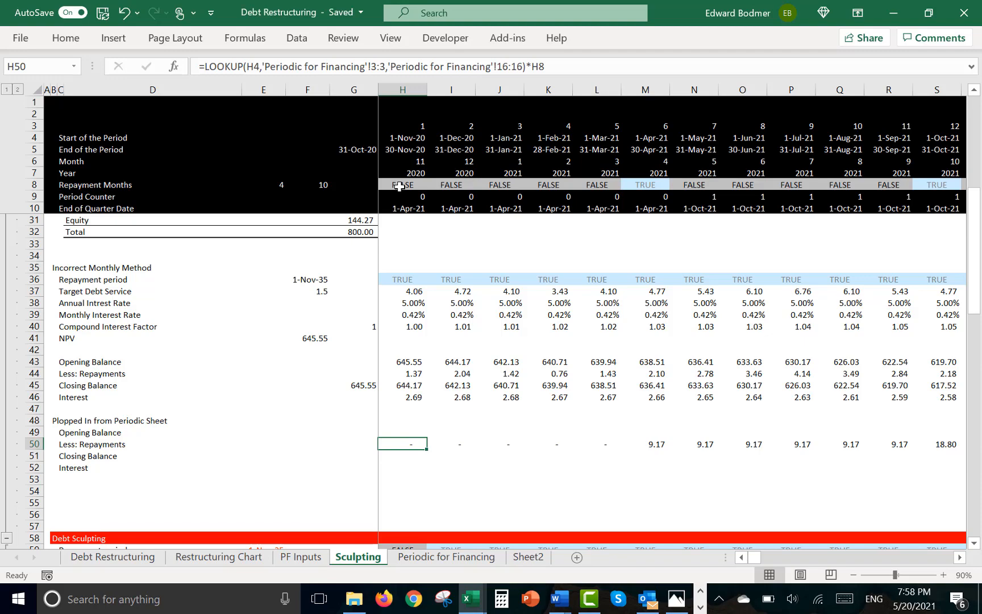
{"action": "key", "text": "ctrl+shift+r"}
Examine the repayments along row 50 against the repayment month flags in row 8
{"action": "key", "text": "Right"}
{"action": "key", "text": "Right"}
{"action": "key", "text": "Right"}
{"action": "key", "text": "Right"}
{"action": "key", "text": "Right"}
{"action": "key", "text": "Right"}
{"action": "key", "text": "Right"}
{"action": "key", "text": "Right"}
{"action": "key", "text": "Right"}
{"action": "key", "text": "Right"}
{"action": "key", "text": "Right"}
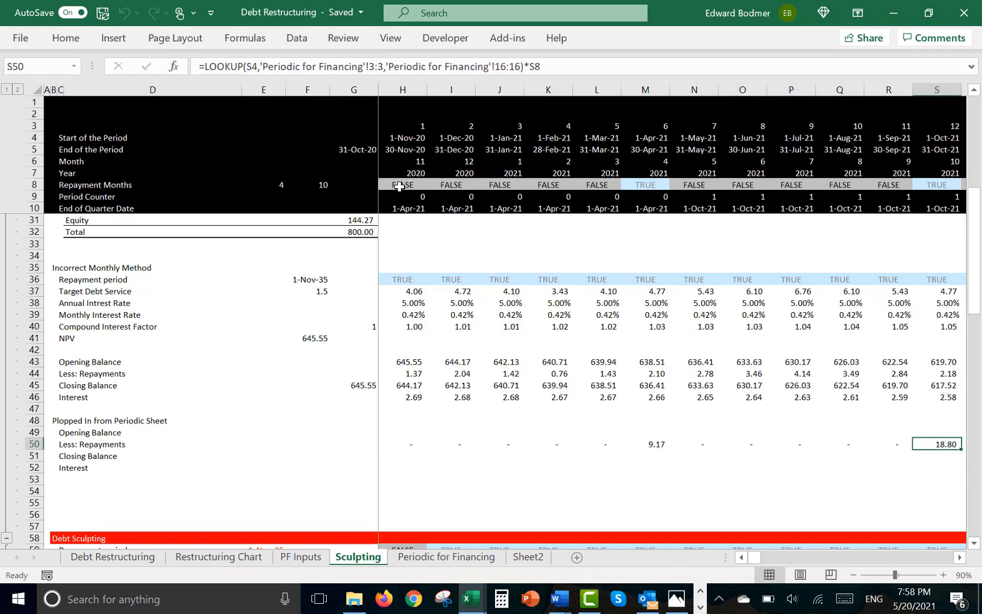
{"action": "key", "text": "Right"}
{"action": "key", "text": "Right"}
{"action": "key", "text": "Right"}
{"action": "key", "text": "Right"}
{"action": "key", "text": "Right"}
{"action": "key", "text": "Right"}
{"action": "key", "text": "Right"}
{"action": "key", "text": "Right"}
{"action": "key", "text": "Right"}
{"action": "key", "text": "Right"}
{"action": "key", "text": "Right"}
{"action": "key", "text": "Right"}
{"action": "key", "text": "Right"}
{"action": "key", "text": "Right"}
{"action": "key", "text": "Right"}
{"action": "key", "text": "Right"}
{"action": "key", "text": "Right"}
{"action": "key", "text": "Right"}
{"action": "key", "text": "Right"}
{"action": "key", "text": "Right"}
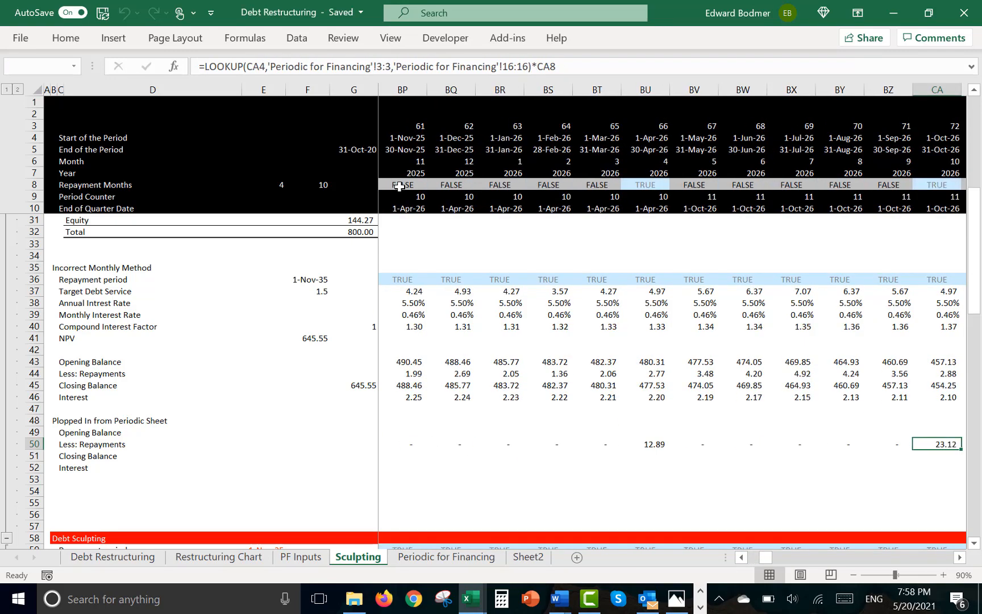
{"action": "key", "text": "Right"}
{"action": "key", "text": "Right"}
{"action": "key", "text": "Right"}
{"action": "key", "text": "Right"}
{"action": "key", "text": "Right"}
{"action": "key", "text": "Right"}
{"action": "key", "text": "Right"}
{"action": "key", "text": "Right"}
{"action": "key", "text": "Right"}
{"action": "key", "text": "Right"}
{"action": "key", "text": "Right"}
{"action": "key", "text": "Right"}
{"action": "key", "text": "Right"}
{"action": "key", "text": "Right"}
{"action": "key", "text": "Right"}
{"action": "key", "text": "Right"}
{"action": "key", "text": "Right"}
{"action": "key", "text": "Right"}
{"action": "key", "text": "Right"}
{"action": "key", "text": "Right"}
{"action": "key", "text": "Home"}
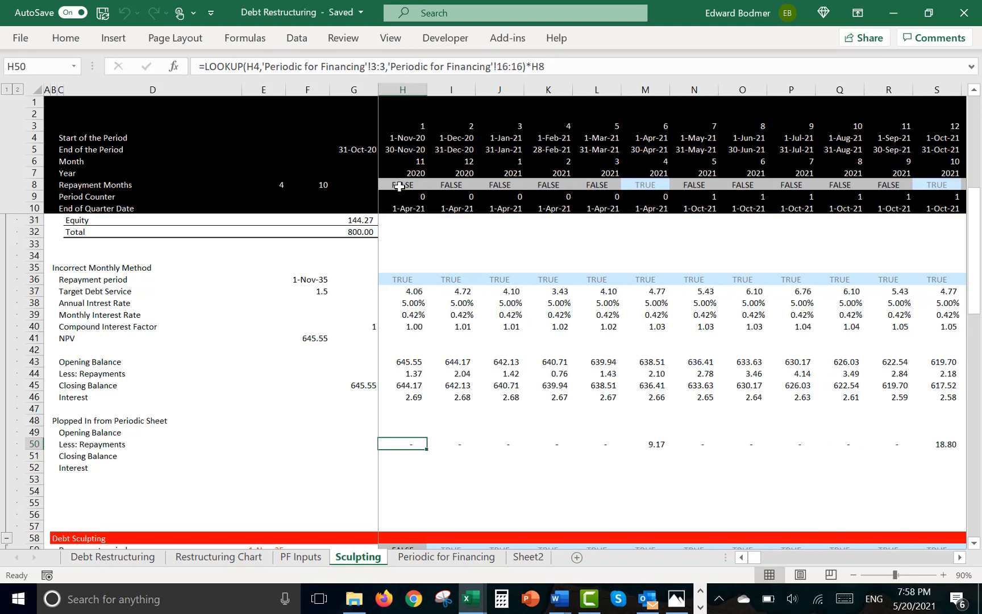
Enter =LOOKUP(H4,'Periodic for Financing'!3:3,'Periodic for Financing'!18:18) in H51 to bring in the interest row
{"action": "key", "text": "ctrl+Left"}
{"action": "key", "text": "ctrl+Left"}
{"action": "key", "text": "Down"}
{"action": "key", "text": "Right"}
{"action": "key", "text": "Right"}
{"action": "key", "text": "Right"}
{"action": "key", "text": "Right"}
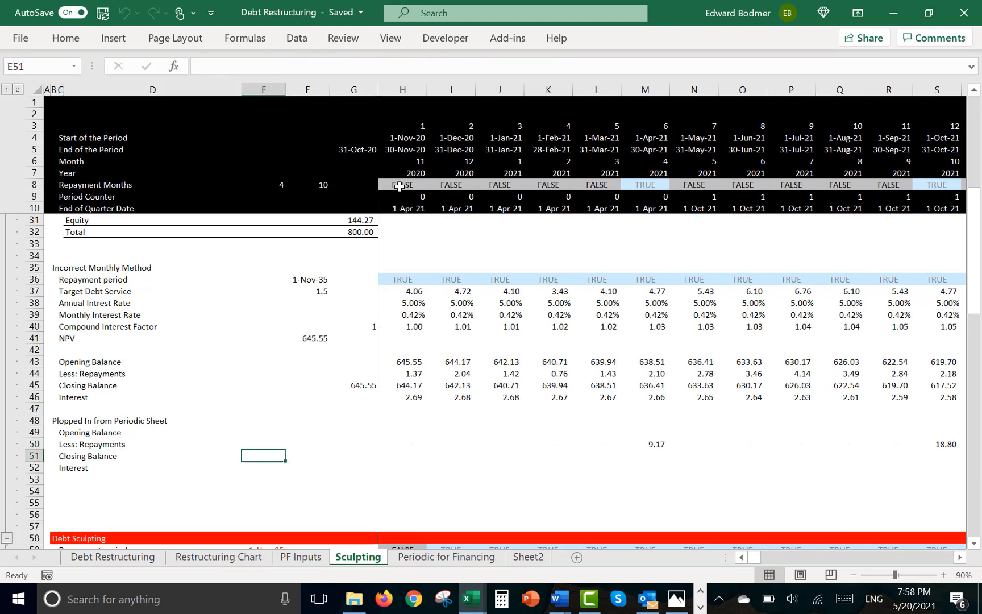
{"action": "key", "text": "Right"}
{"action": "key", "text": "Right"}
{"action": "key", "text": "Right"}
{"action": "type", "text": "="}
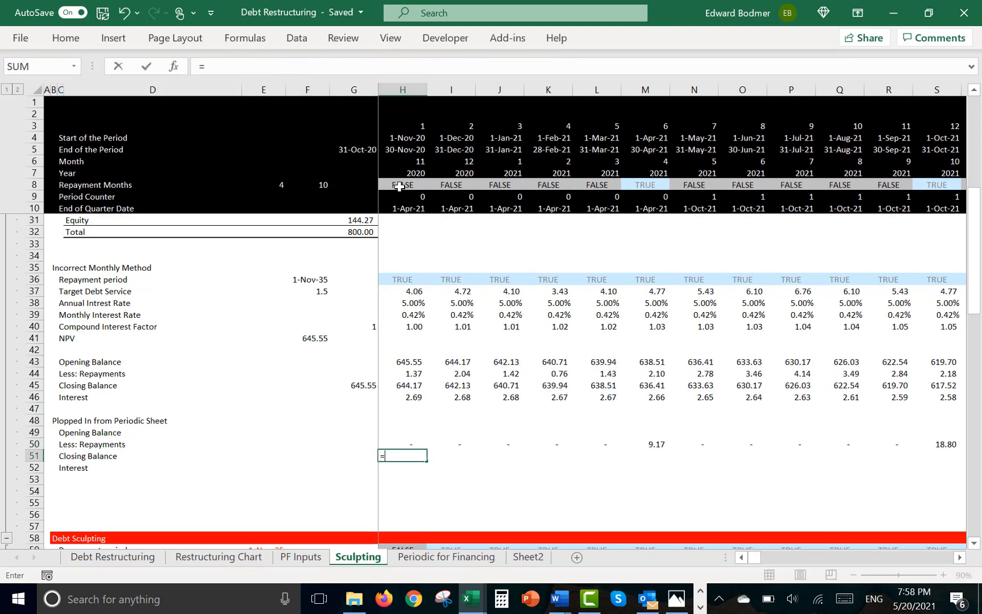
{"action": "type", "text": "loo"}
{"action": "key", "text": "Tab"}
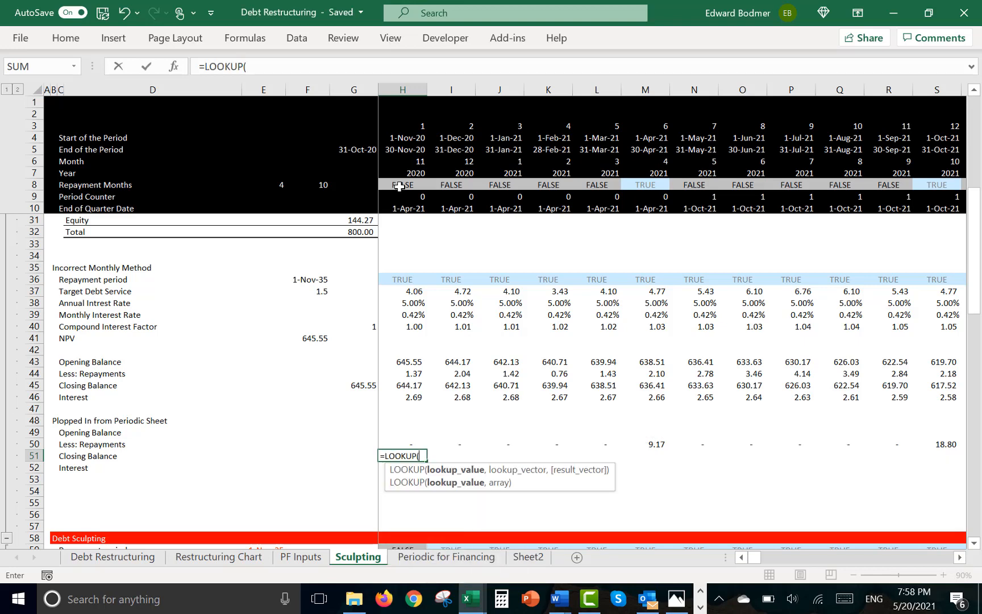
{"action": "left_click", "coordinate": [400, 135]}
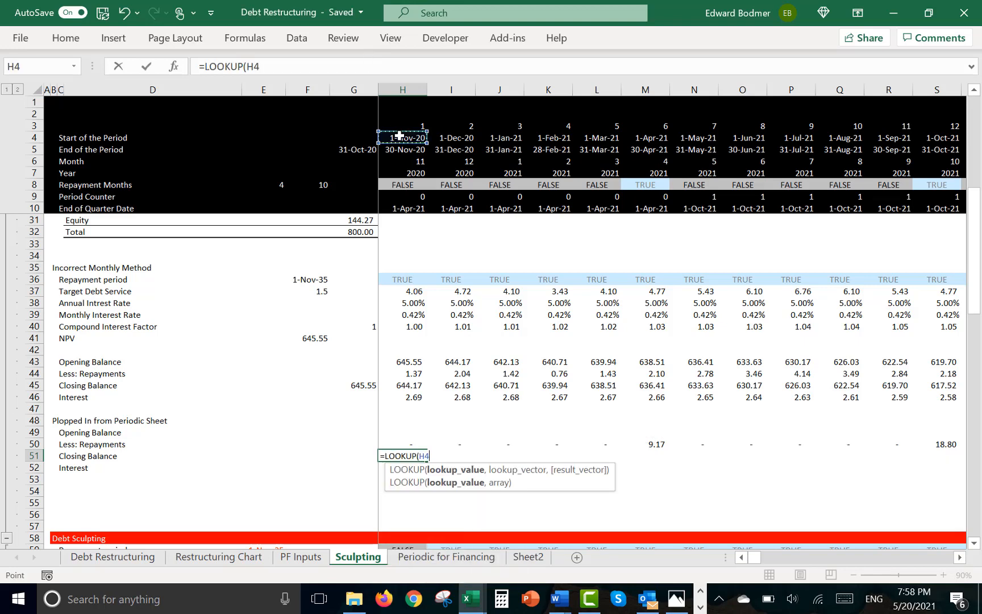
{"action": "type", "text": ","}
{"action": "key", "text": "ctrl+Page_Down"}
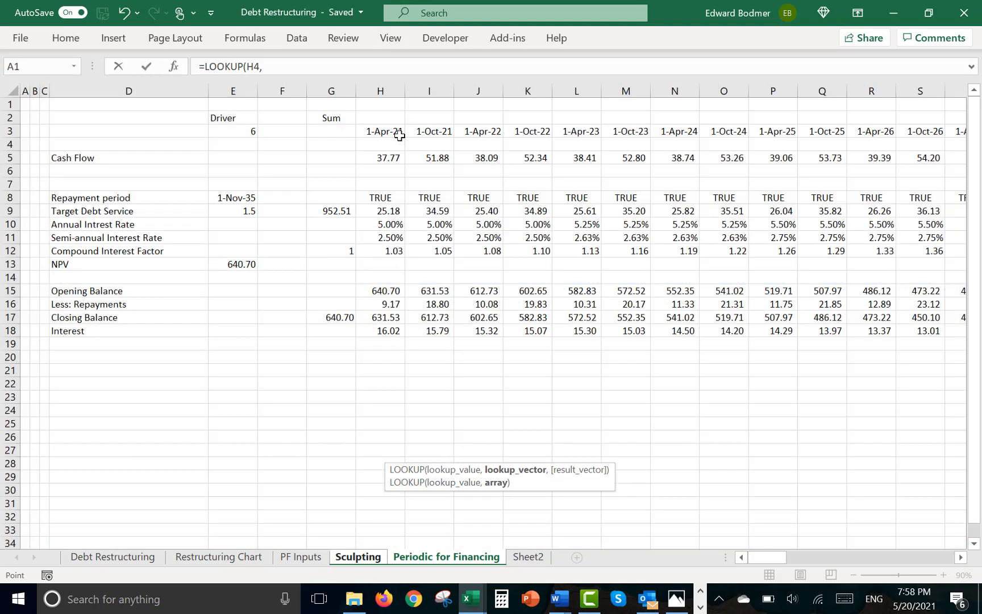
{"action": "left_click", "coordinate": [9, 130]}
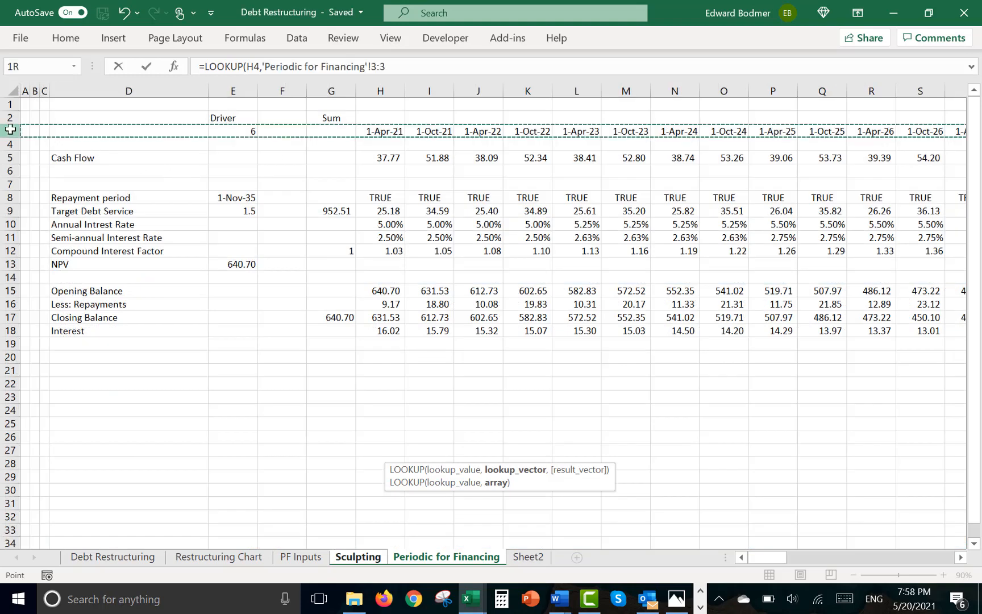
{"action": "type", "text": ","}
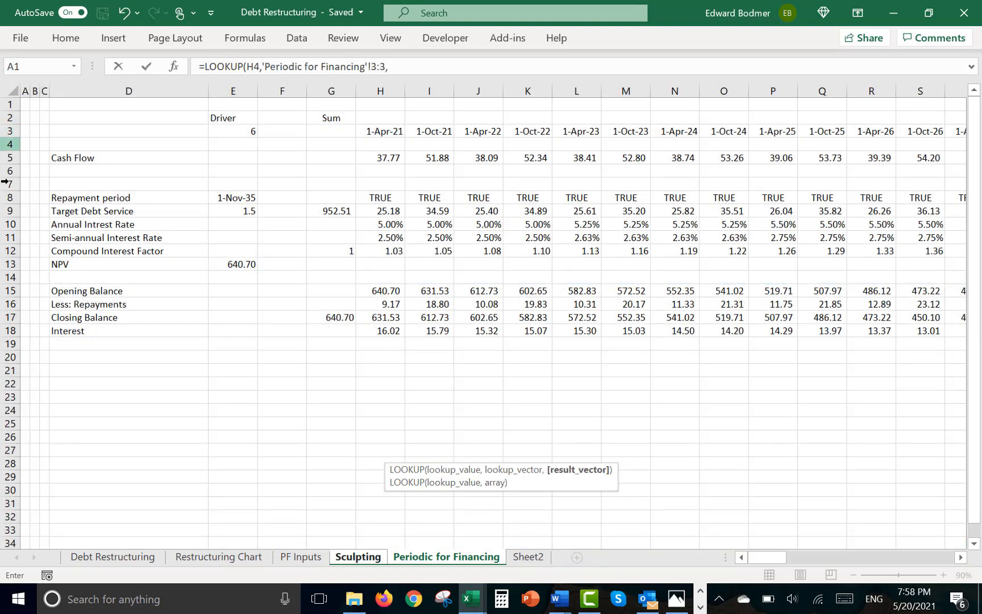
{"action": "left_click", "coordinate": [10, 329]}
{"action": "key", "text": "Return"}
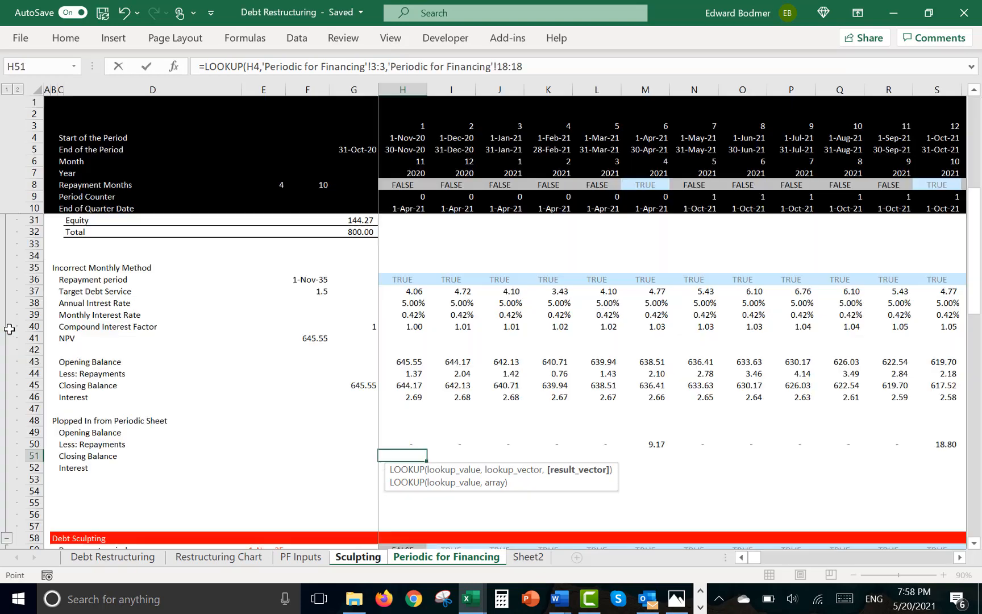
Format H51 with two decimals and dashes for zeros, and fill its lookup across row 51
{"action": "key", "text": "Up"}
{"action": "key", "text": "ctrl+shift+c"}
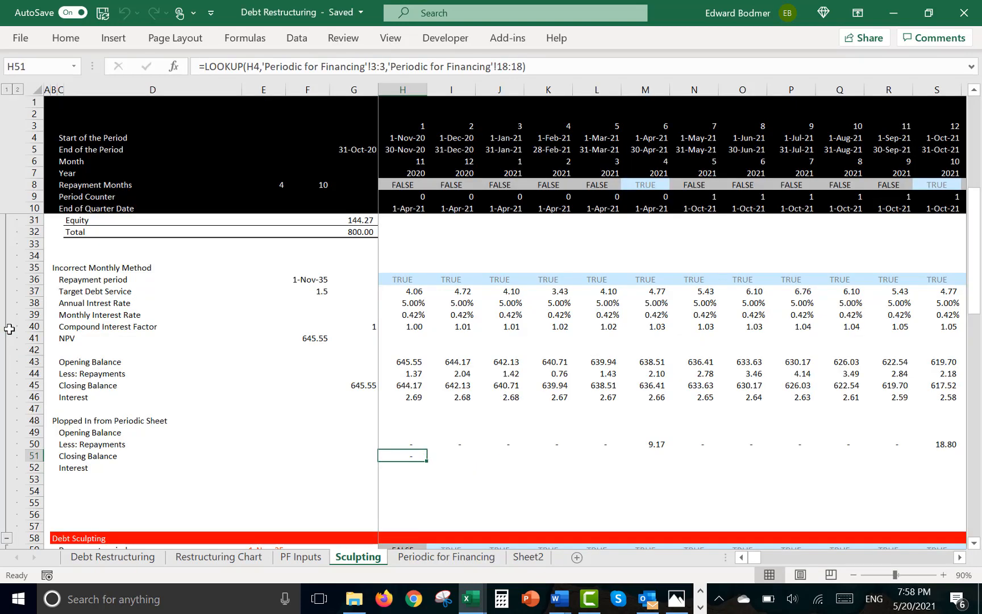
{"action": "key", "text": "ctrl+shift+r"}
{"action": "key", "text": "Right"}
{"action": "key", "text": "Left"}
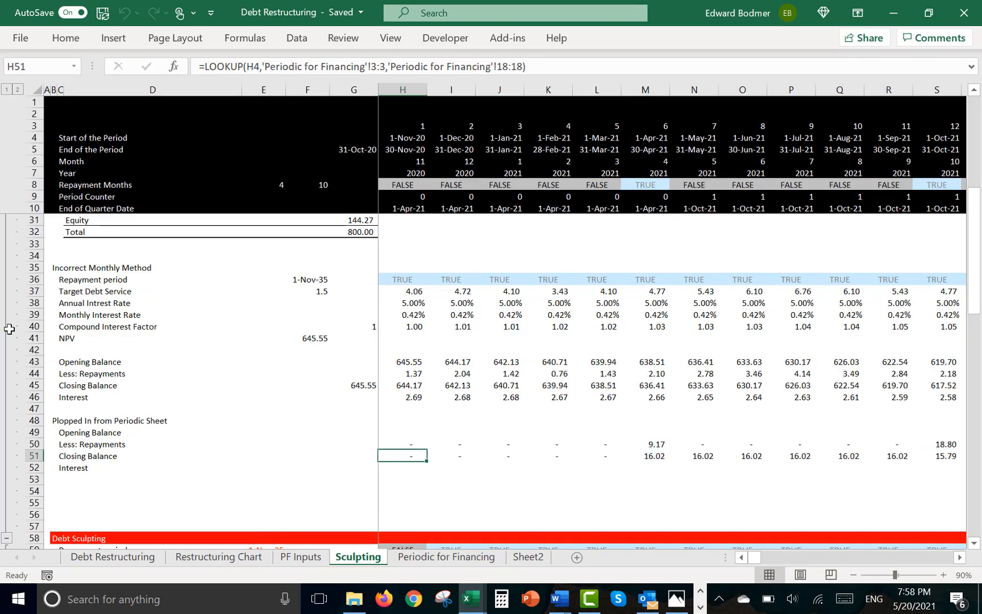
Multiply the lookup in H51 by the repayment month flag H8 and refill it across row 51
{"action": "key", "text": "F2"}
{"action": "key", "text": "F2"}
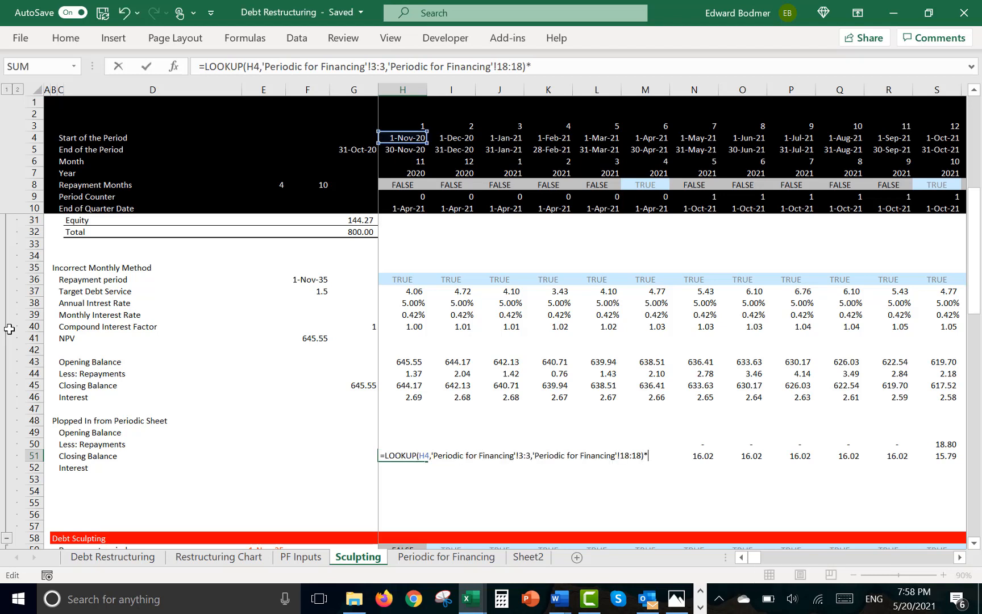
{"action": "left_click", "coordinate": [405, 187]}
{"action": "key", "text": "Return"}
{"action": "key", "text": "Up"}
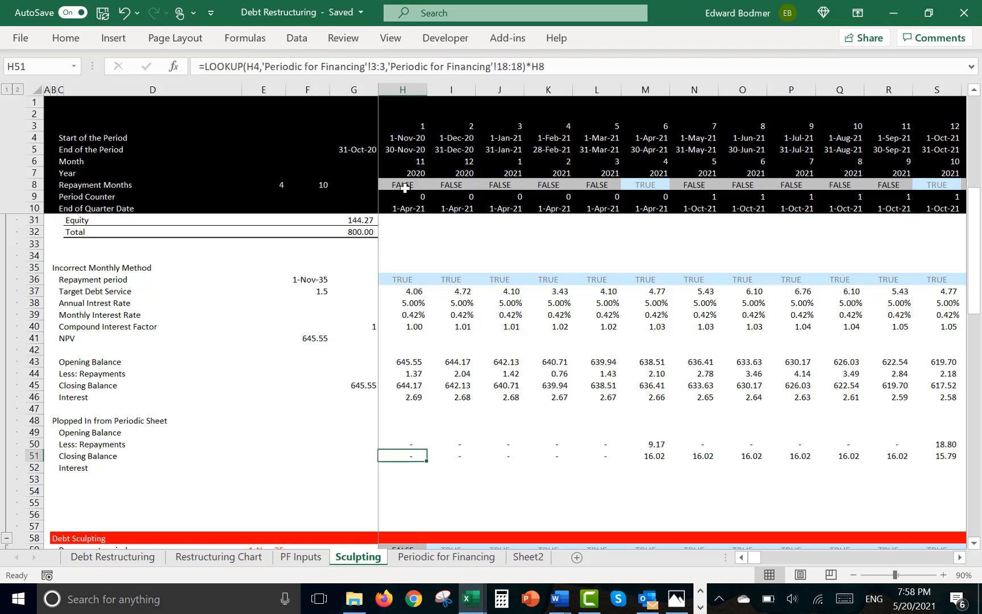
{"action": "key", "text": "ctrl+alt+r"}
Link the opening balance formula in H49 to the Closing Balance row 51
{"action": "key", "text": "Down"}
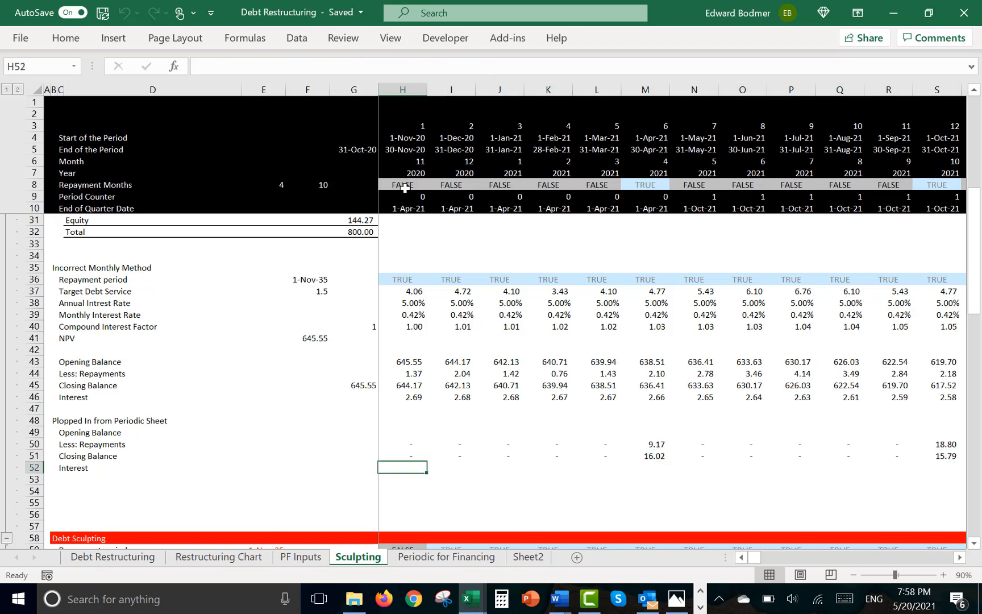
{"action": "key", "text": "Up"}
{"action": "key", "text": "Up"}
{"action": "key", "text": "Up"}
{"action": "type", "text": "="}
{"action": "key", "text": "Down"}
{"action": "key", "text": "Down"}
{"action": "key", "text": "Down"}
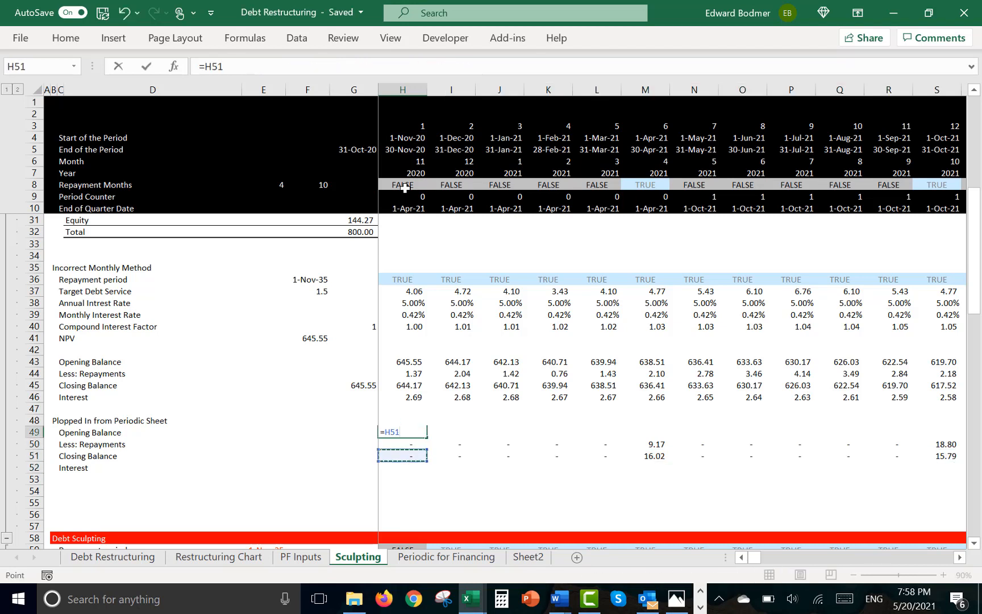
Move the periodic-sheet lookup formulas from the Closing Balance row 51 to the Interest row 52, starting at H52
{"action": "key", "text": "Left"}
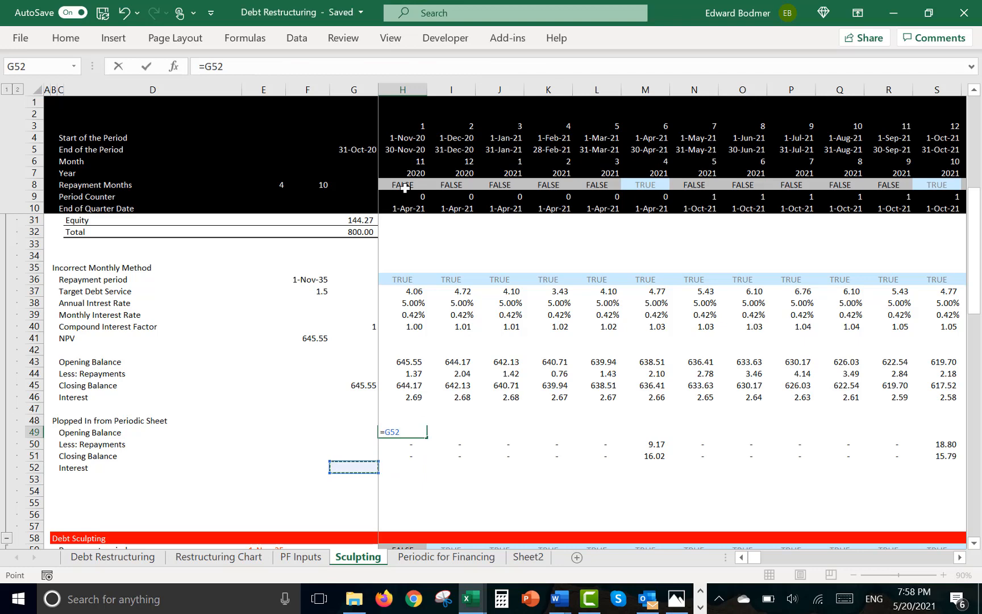
{"action": "key", "text": "Escape"}
{"action": "key", "text": "Down"}
{"action": "key", "text": "Down"}
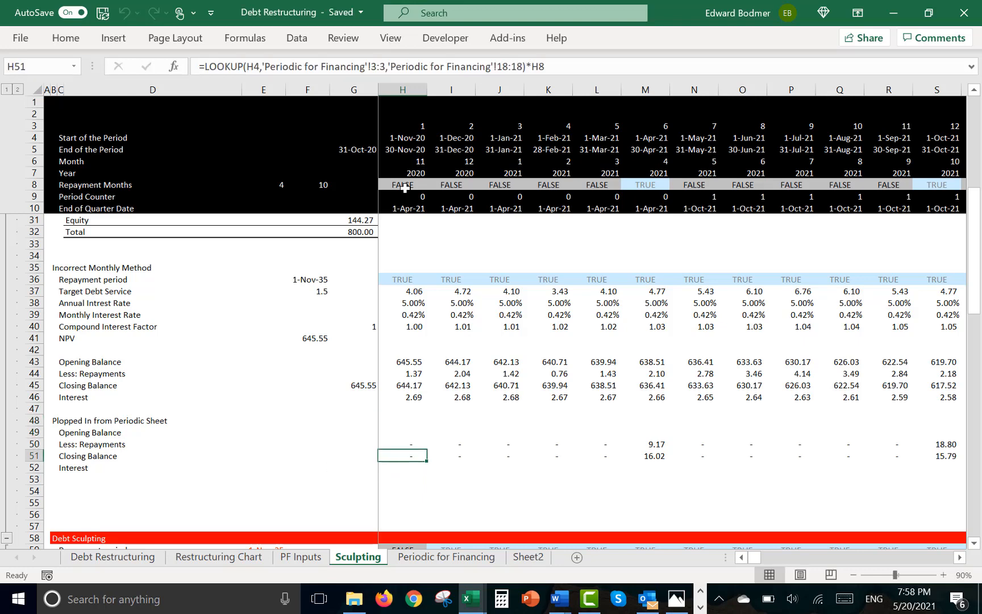
{"action": "key", "text": "ctrl+shift+Right"}
{"action": "key", "text": "ctrl+c"}
{"action": "key", "text": "Left"}
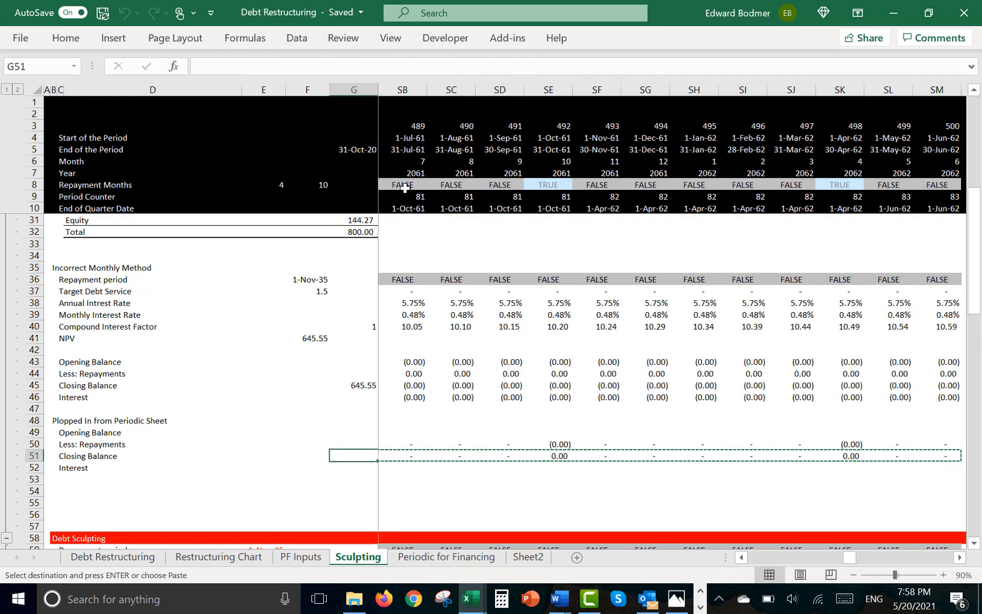
{"action": "key", "text": "Right"}
{"action": "key", "text": "Down"}
{"action": "key", "text": "Return"}
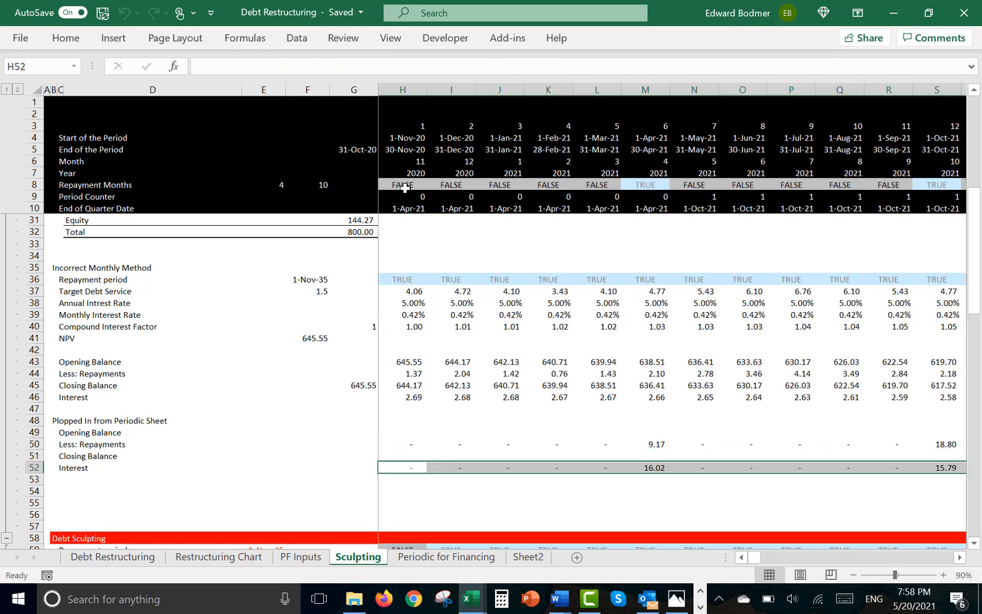
Set the first month's Opening Balance in H49 to the prior closing balance with =G51 and format it like the neighbouring figures
{"action": "key", "text": "Up"}
{"action": "key", "text": "Up"}
{"action": "key", "text": "Up"}
{"action": "type", "text": "="}
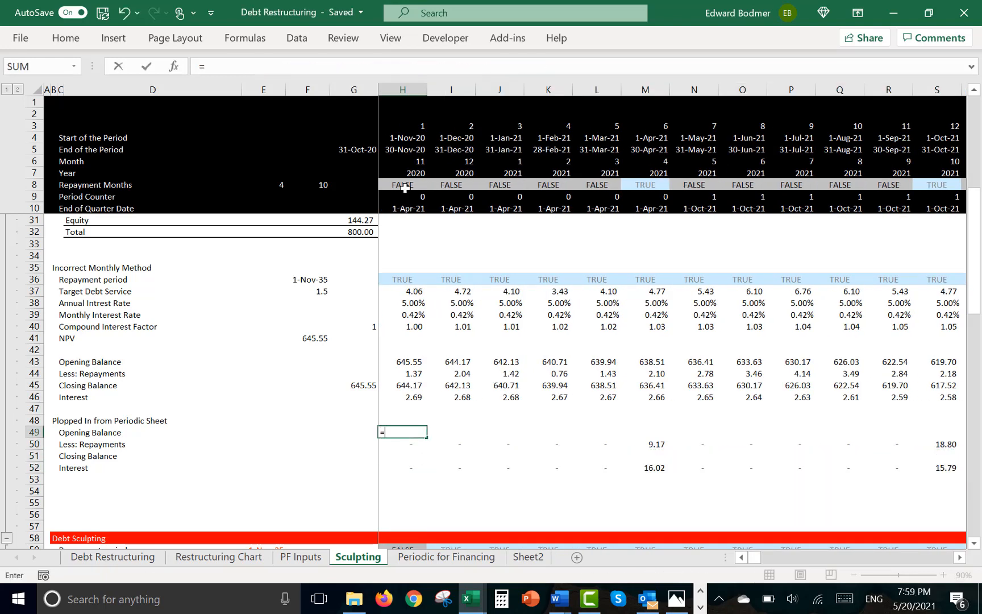
{"action": "key", "text": "Down"}
{"action": "key", "text": "Down"}
{"action": "key", "text": "Left"}
{"action": "key", "text": "Return"}
{"action": "key", "text": "Up"}
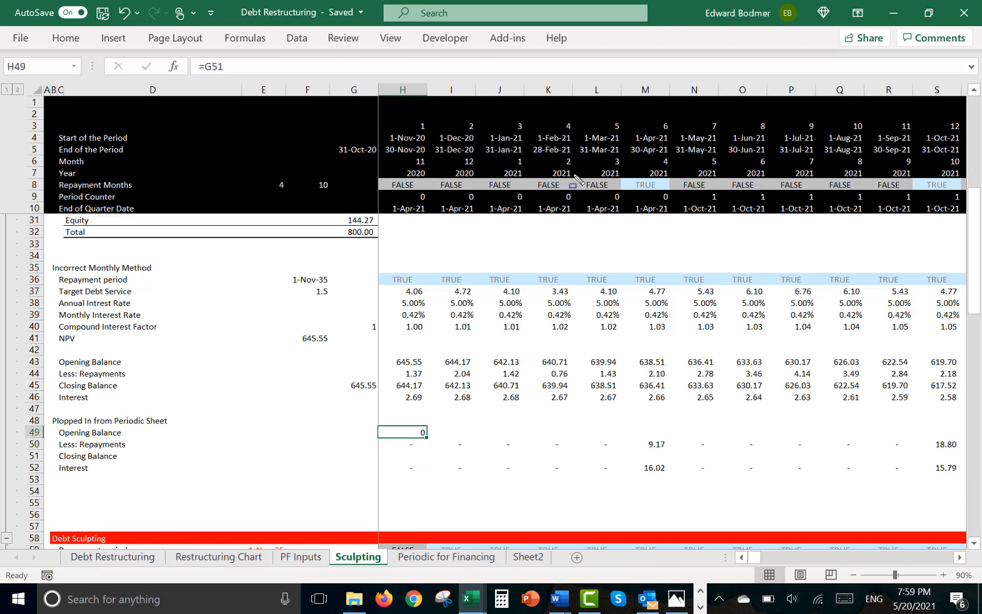
{"action": "key", "text": "ctrl+shift+d"}
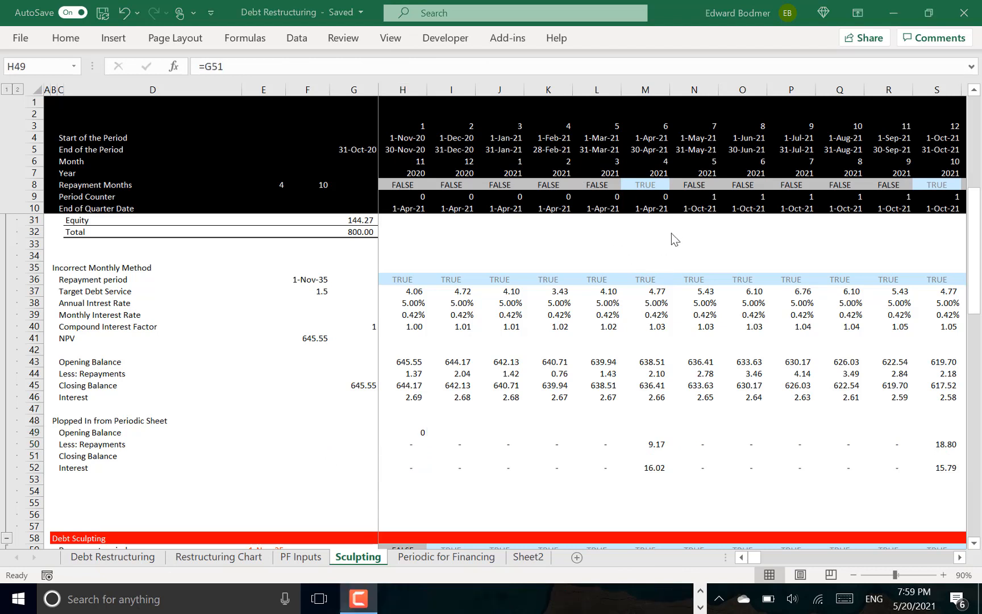
{"action": "left_click", "coordinate": [419, 433]}
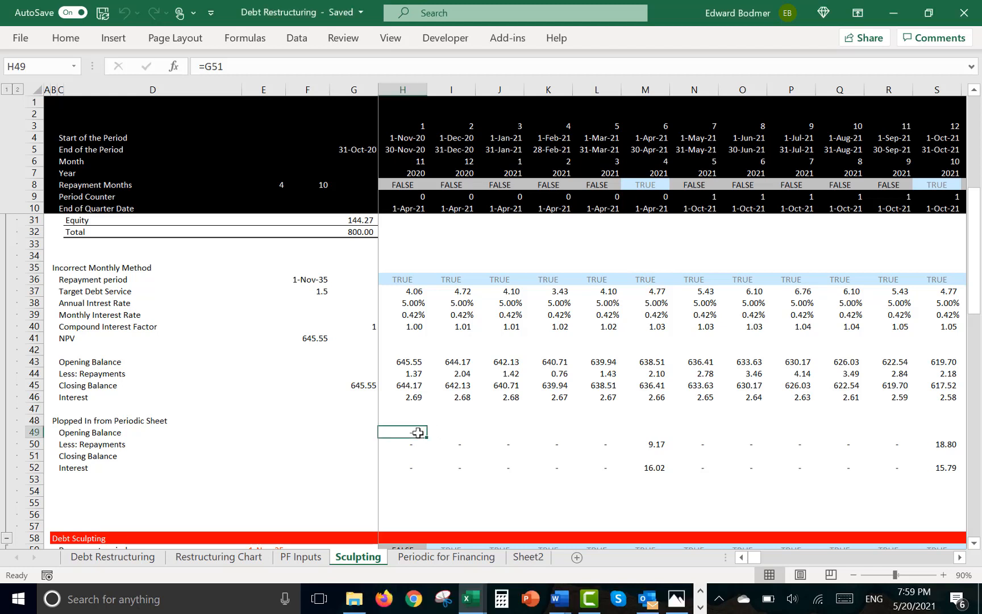
Calculate the first month's Closing Balance in H51 as opening balance less repayments with =H49-H50
{"action": "key", "text": "Down"}
{"action": "key", "text": "Down"}
{"action": "type", "text": "=H49"}
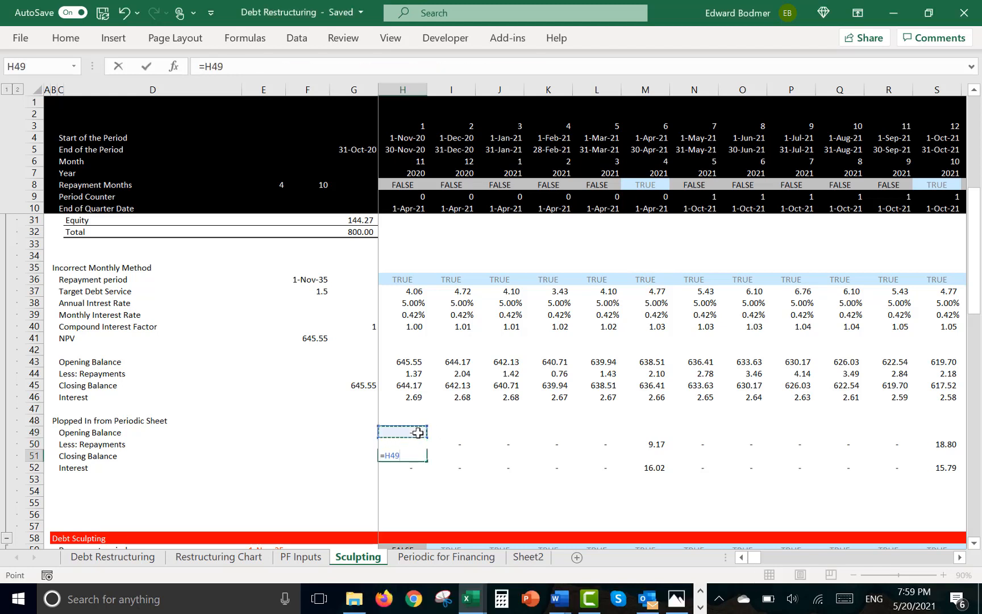
{"action": "type", "text": "-H50"}
{"action": "key", "text": "Return"}
Copy the opening balance, repayments and closing balance formulas in H49:H51 across all the monthly columns
{"action": "left_click", "coordinate": [419, 432]}
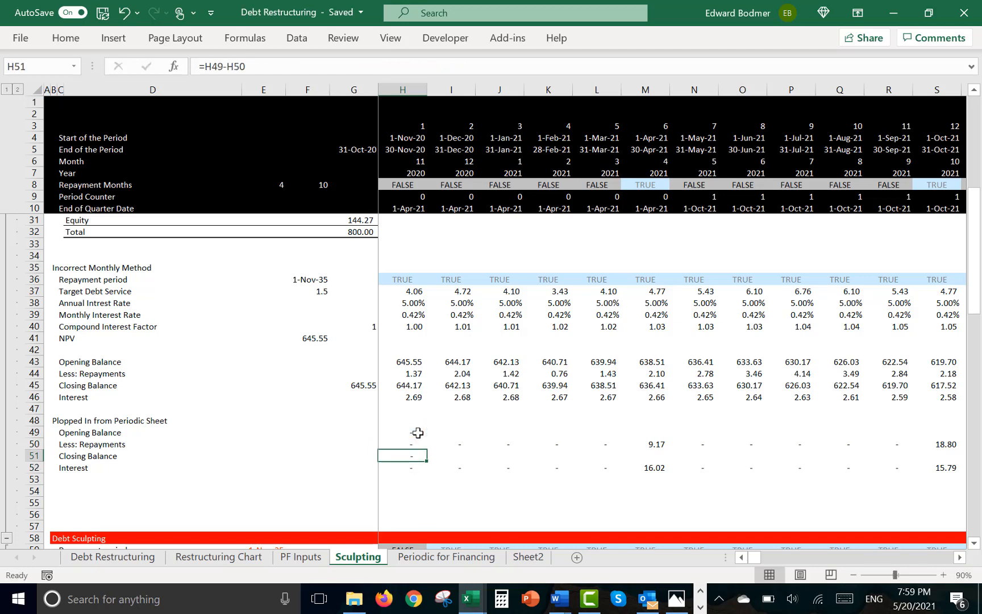
{"action": "key", "text": "shift+Down"}
{"action": "key", "text": "shift+Down"}
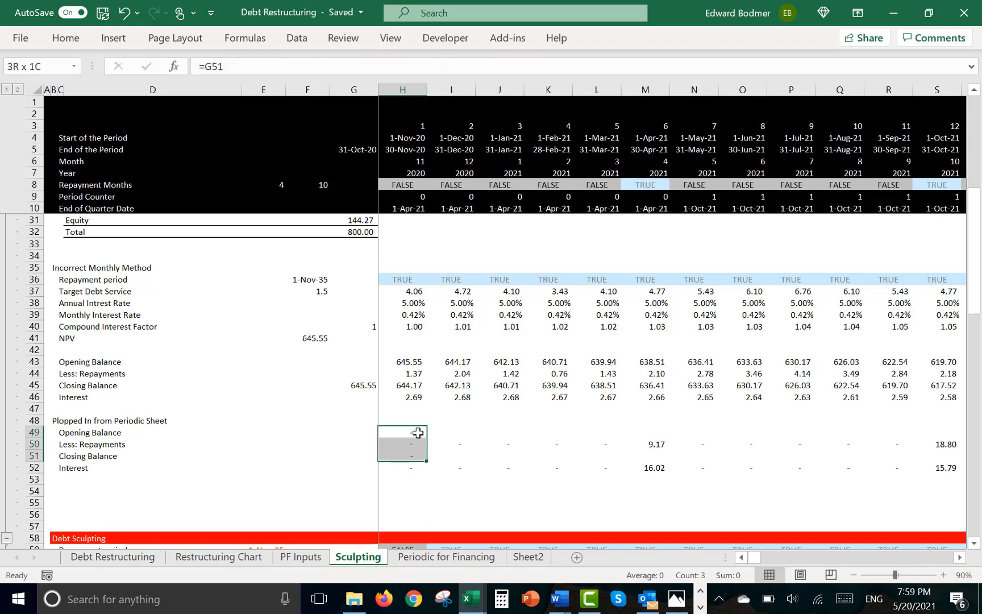
{"action": "key", "text": "ctrl+shift+r"}
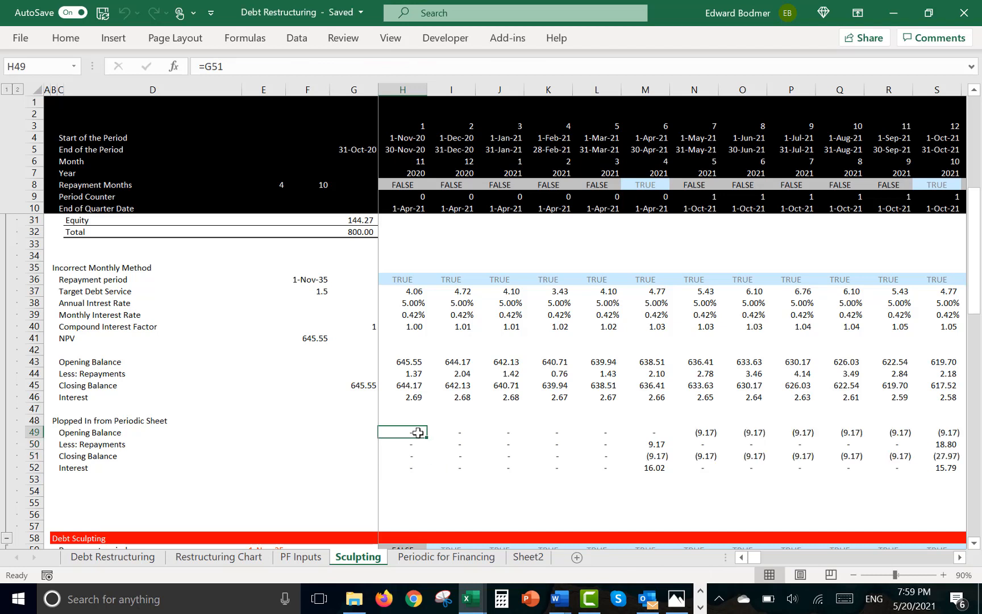
Link the initial Closing Balance in G51 to the NPV in cell E13 of the Periodic for Financing sheet
{"action": "key", "text": "Down"}
{"action": "key", "text": "Down"}
{"action": "key", "text": "Down"}
{"action": "key", "text": "Left"}
{"action": "key", "text": "Up"}
{"action": "key", "text": "Right"}
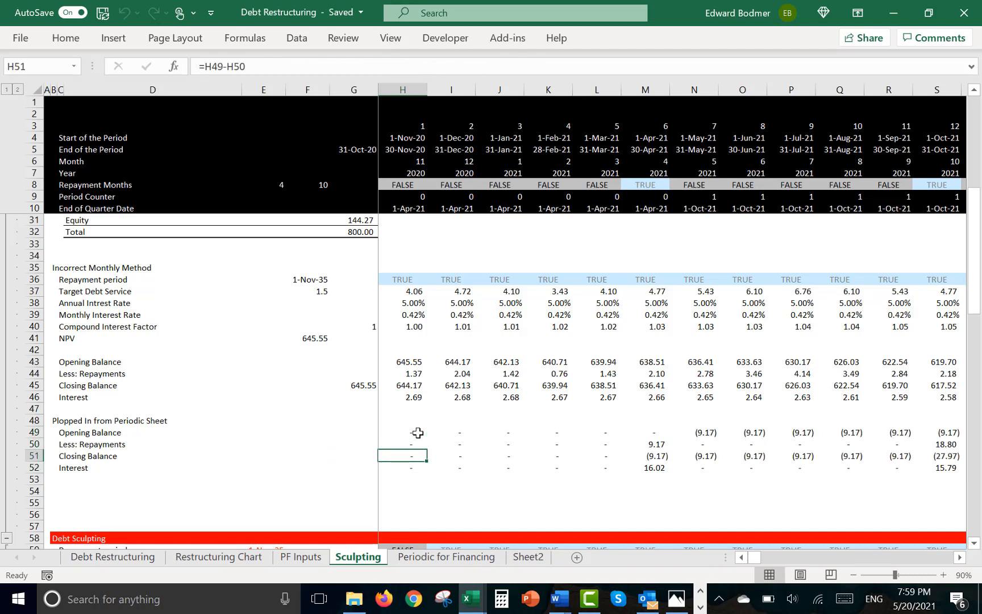
{"action": "key", "text": "Left"}
{"action": "type", "text": "="}
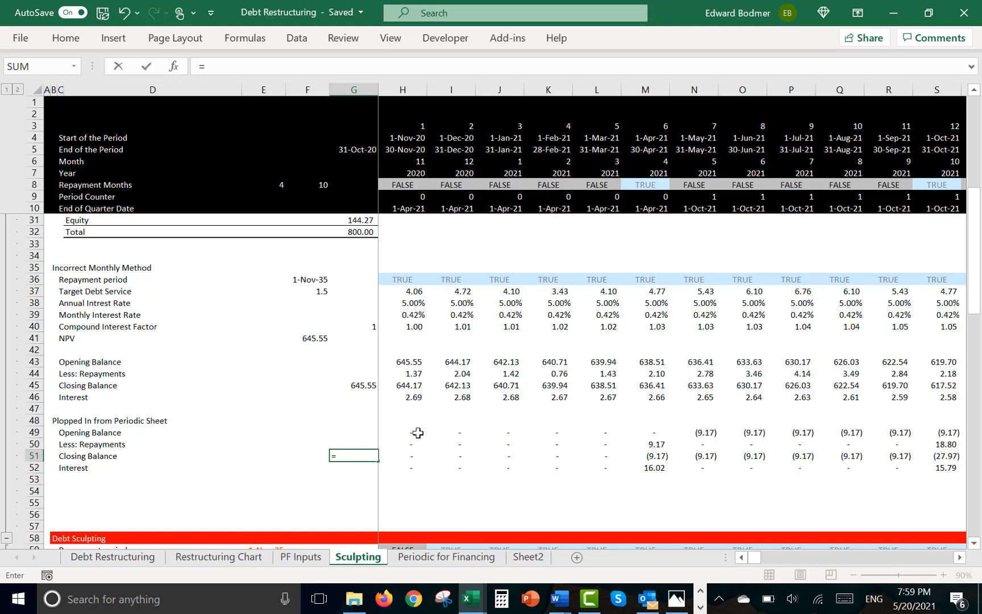
{"action": "key", "text": "Up"}
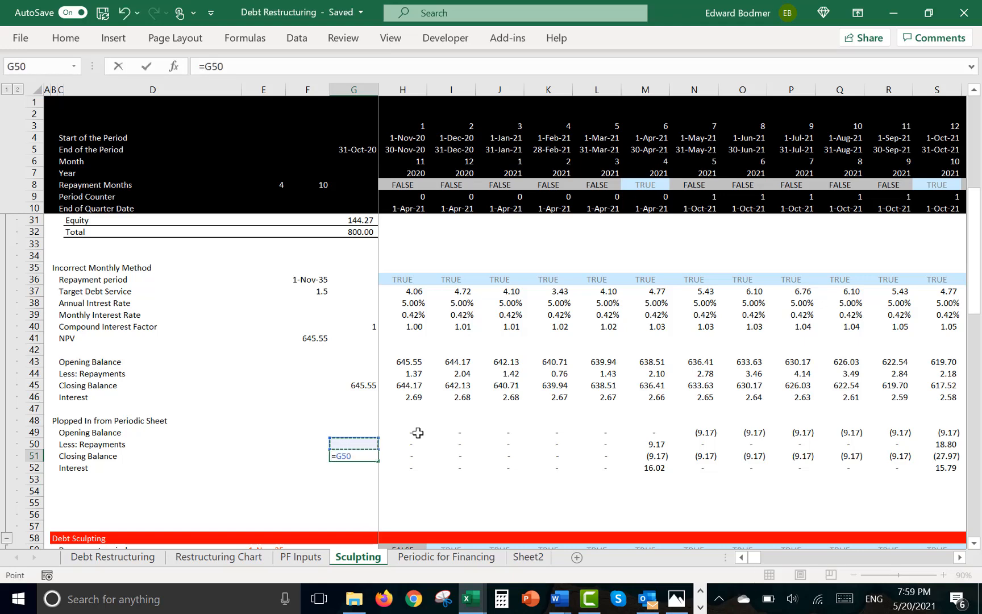
{"action": "key", "text": "ctrl+Page_Down"}
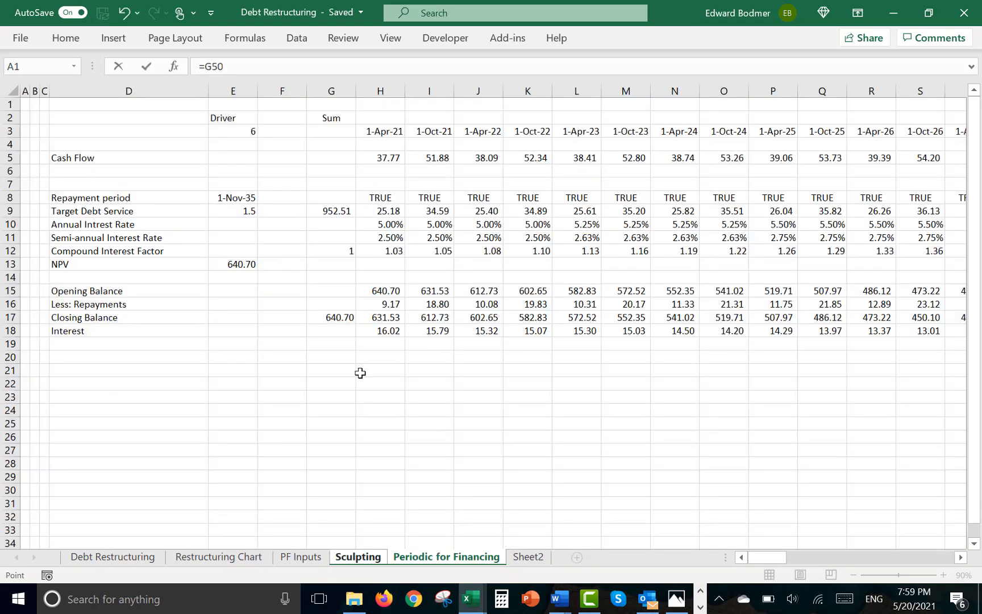
{"action": "left_click", "coordinate": [333, 319]}
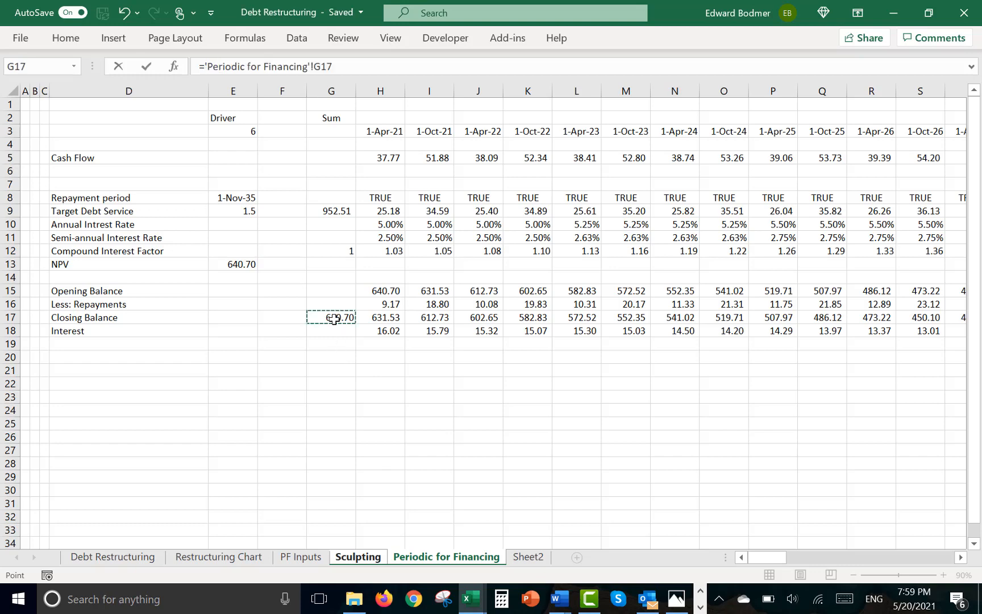
{"action": "left_click", "coordinate": [236, 263]}
{"action": "key", "text": "Return"}
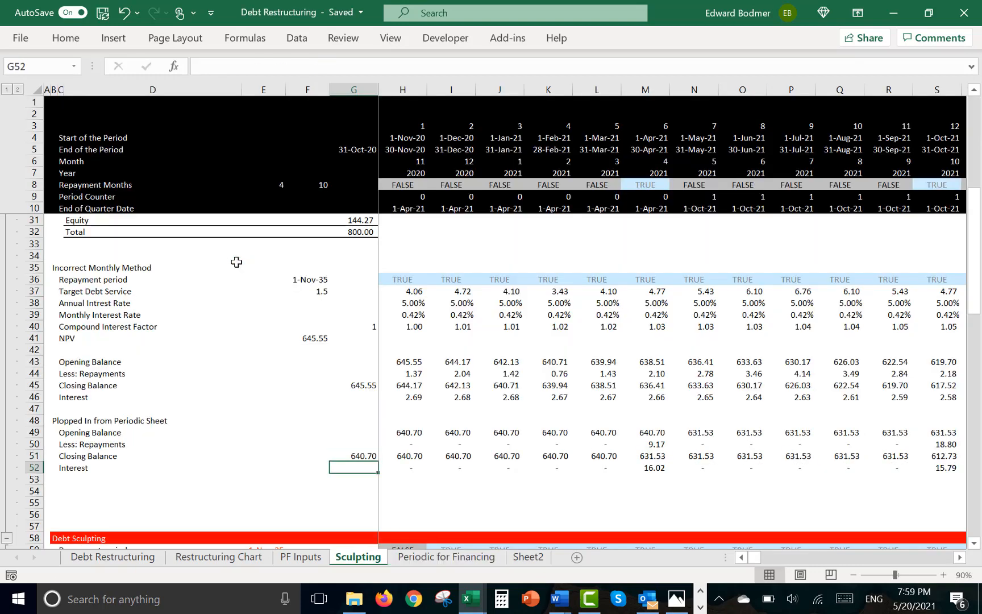
Examine the Closing Balance in row 51 across the monthly timeline to past the end of the repayment period
{"action": "key", "text": "Up"}
{"action": "key", "text": "Right"}
{"action": "key", "text": "Right"}
{"action": "key", "text": "Right"}
{"action": "key", "text": "Right"}
{"action": "key", "text": "Right"}
{"action": "key", "text": "Right"}
{"action": "key", "text": "Right"}
{"action": "key", "text": "Right"}
{"action": "key", "text": "Right"}
{"action": "key", "text": "Right"}
{"action": "key", "text": "Right"}
{"action": "key", "text": "Right"}
{"action": "key", "text": "Right"}
{"action": "key", "text": "Right"}
{"action": "key", "text": "Right"}
{"action": "key", "text": "Right"}
{"action": "key", "text": "Right"}
{"action": "key", "text": "Right"}
{"action": "key", "text": "Right"}
{"action": "key", "text": "Right"}
{"action": "key", "text": "Right"}
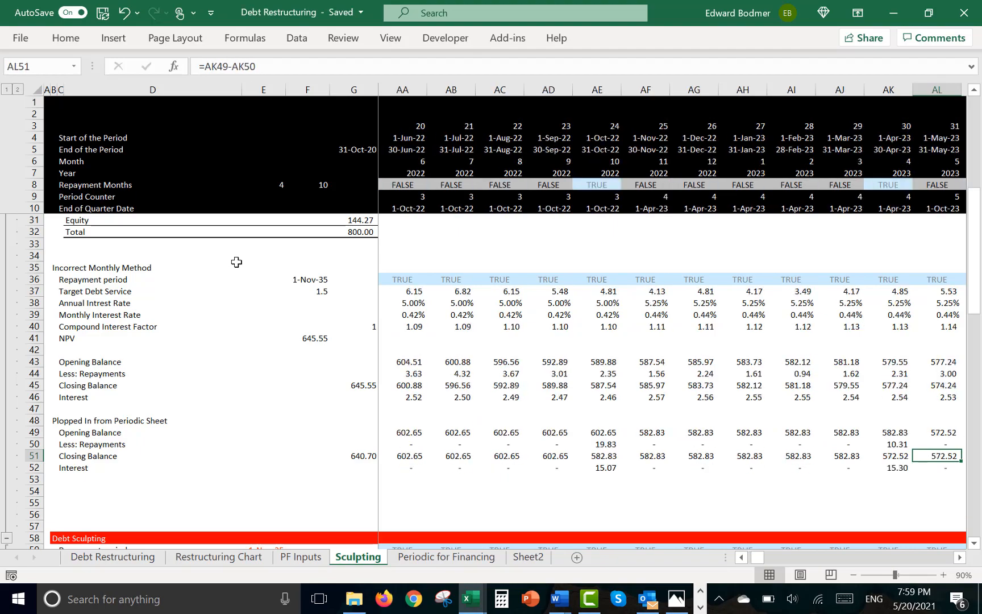
{"action": "key", "text": "Right"}
{"action": "key", "text": "Right"}
{"action": "key", "text": "Right"}
{"action": "key", "text": "Right"}
{"action": "key", "text": "Right"}
{"action": "key", "text": "Right"}
{"action": "key", "text": "Right"}
{"action": "key", "text": "Right"}
{"action": "key", "text": "Right"}
{"action": "key", "text": "Right"}
{"action": "key", "text": "Right"}
{"action": "key", "text": "Right"}
{"action": "key", "text": "Right"}
{"action": "key", "text": "Right"}
{"action": "key", "text": "Right"}
{"action": "key", "text": "Right"}
{"action": "key", "text": "Right"}
{"action": "key", "text": "Right"}
{"action": "key", "text": "Right"}
{"action": "key", "text": "Right"}
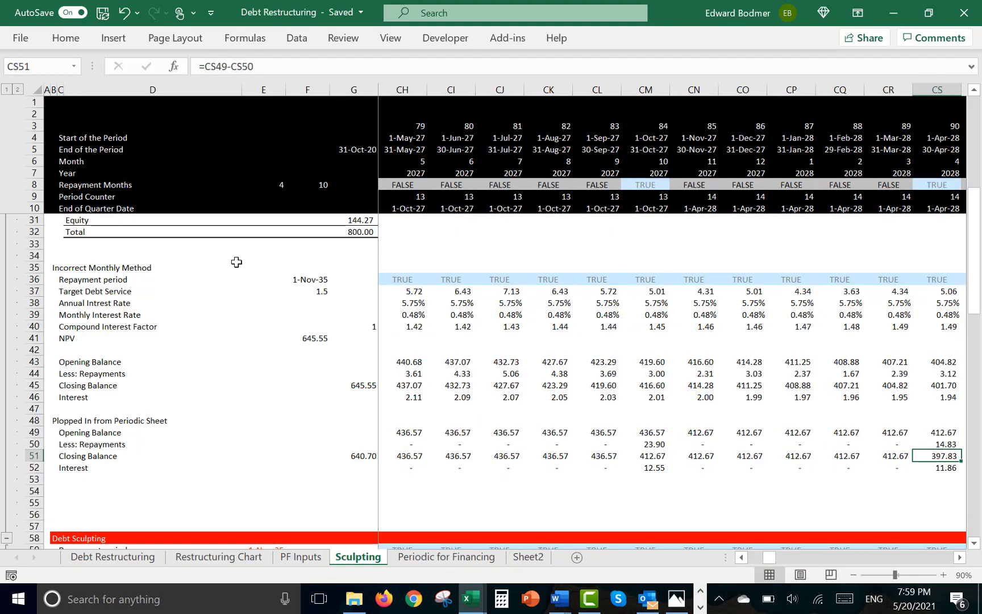
{"action": "key", "text": "Right"}
{"action": "key", "text": "Right"}
{"action": "key", "text": "Right"}
{"action": "key", "text": "Right"}
{"action": "key", "text": "Right"}
{"action": "key", "text": "Right"}
{"action": "key", "text": "Right"}
{"action": "key", "text": "Right"}
{"action": "key", "text": "Right"}
{"action": "key", "text": "Right"}
{"action": "key", "text": "Right"}
{"action": "key", "text": "Right"}
{"action": "key", "text": "Right"}
{"action": "key", "text": "Right"}
{"action": "key", "text": "Right"}
{"action": "key", "text": "Right"}
{"action": "key", "text": "Right"}
{"action": "key", "text": "Right"}
{"action": "key", "text": "Right"}
{"action": "key", "text": "Right"}
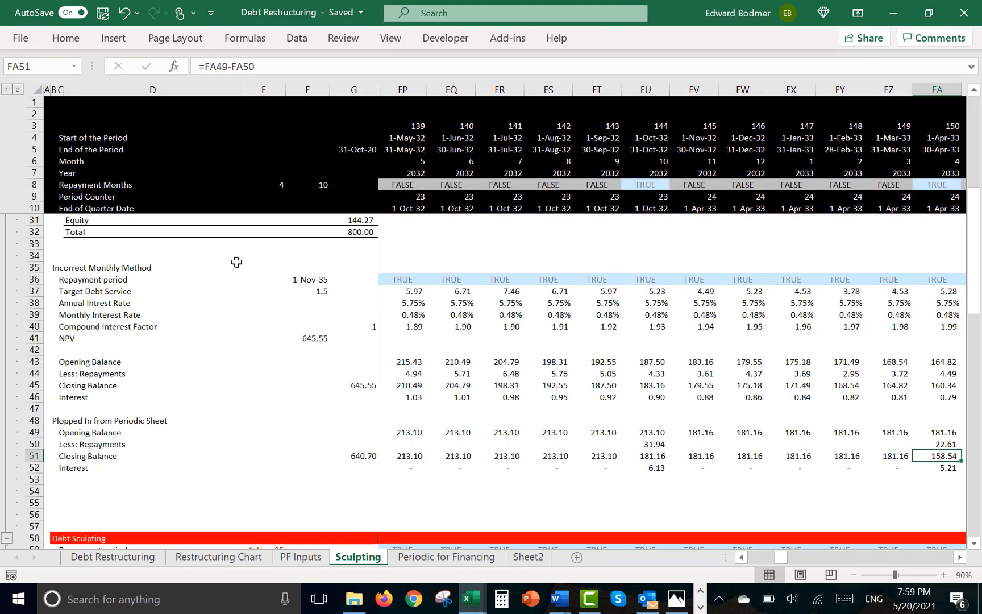
{"action": "key", "text": "Right"}
{"action": "key", "text": "Right"}
{"action": "key", "text": "Right"}
{"action": "key", "text": "Right"}
{"action": "key", "text": "Right"}
{"action": "key", "text": "Right"}
{"action": "key", "text": "Right"}
{"action": "key", "text": "Right"}
{"action": "key", "text": "Right"}
{"action": "key", "text": "Right"}
{"action": "key", "text": "Right"}
{"action": "key", "text": "Right"}
{"action": "key", "text": "Right"}
{"action": "key", "text": "Right"}
{"action": "key", "text": "Right"}
{"action": "key", "text": "Right"}
{"action": "key", "text": "Left"}
{"action": "key", "text": "Left"}
{"action": "key", "text": "Left"}
{"action": "key", "text": "Left"}
{"action": "key", "text": "Left"}
{"action": "key", "text": "Left"}
{"action": "key", "text": "Left"}
{"action": "key", "text": "Left"}
{"action": "key", "text": "Left"}
{"action": "key", "text": "Left"}
{"action": "key", "text": "Left"}
{"action": "key", "text": "Left"}
{"action": "key", "text": "Left"}
{"action": "key", "text": "Left"}
{"action": "key", "text": "Left"}
{"action": "key", "text": "Left"}
{"action": "key", "text": "Left"}
{"action": "key", "text": "Left"}
{"action": "key", "text": "Left"}
{"action": "key", "text": "Left"}
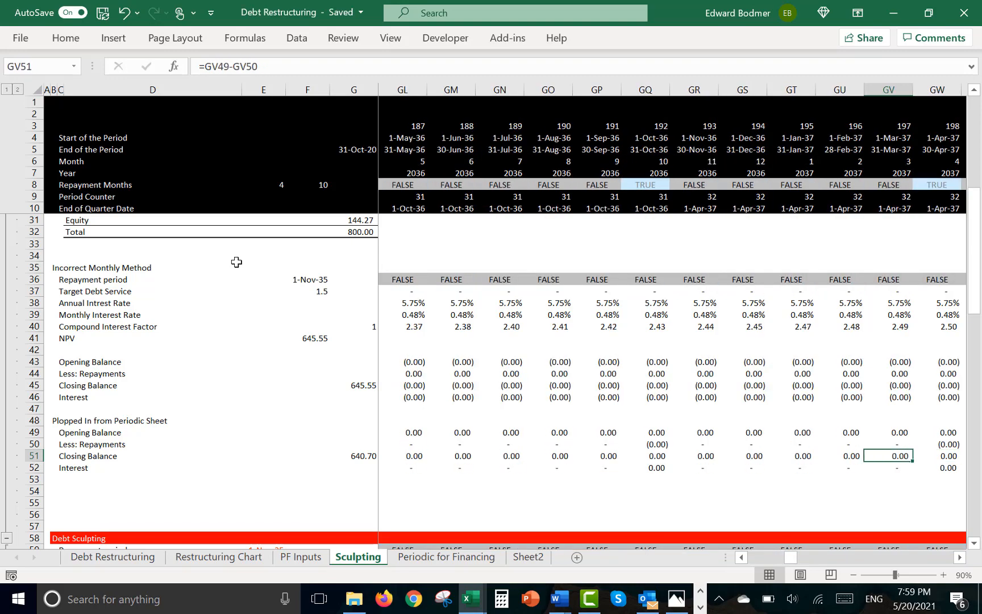
Examine the Closing Balance in row 51 back through the monthly timeline to the early repayment months
{"action": "key", "text": "Left"}
{"action": "key", "text": "Left"}
{"action": "key", "text": "Left"}
{"action": "key", "text": "Left"}
{"action": "key", "text": "Left"}
{"action": "key", "text": "Left"}
{"action": "key", "text": "Left"}
{"action": "key", "text": "Left"}
{"action": "key", "text": "Left"}
{"action": "key", "text": "Left"}
{"action": "key", "text": "Left"}
{"action": "key", "text": "Left"}
{"action": "key", "text": "Left"}
{"action": "key", "text": "Left"}
{"action": "key", "text": "Left"}
{"action": "key", "text": "Left"}
{"action": "key", "text": "Left"}
{"action": "key", "text": "Left"}
{"action": "key", "text": "Left"}
{"action": "key", "text": "Left"}
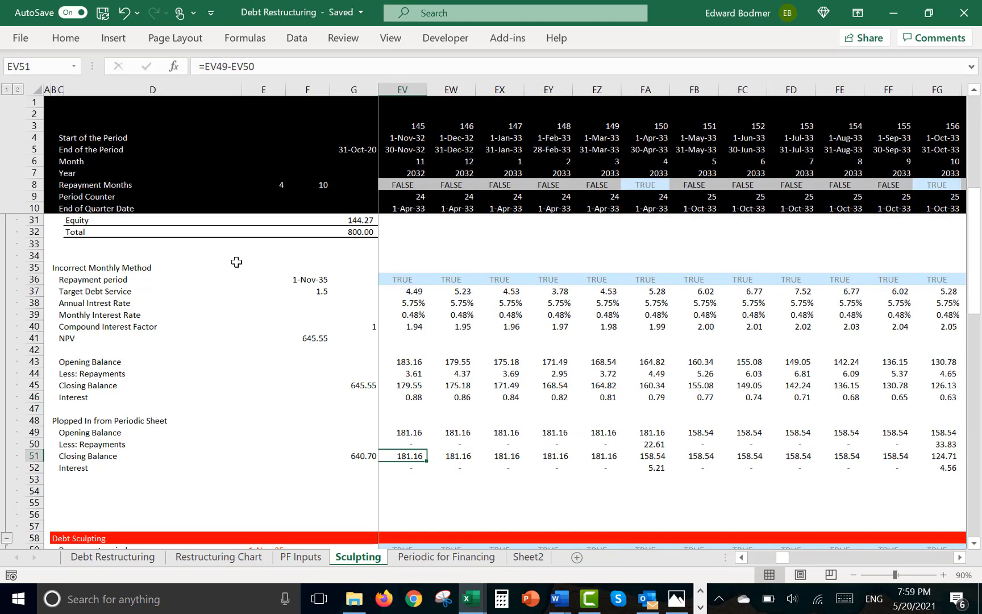
{"action": "key", "text": "Left"}
{"action": "key", "text": "Left"}
{"action": "key", "text": "Left"}
{"action": "key", "text": "Left"}
{"action": "key", "text": "Left"}
{"action": "key", "text": "Left"}
{"action": "key", "text": "Left"}
{"action": "key", "text": "Left"}
{"action": "key", "text": "Left"}
{"action": "key", "text": "Left"}
{"action": "key", "text": "Left"}
{"action": "key", "text": "Left"}
{"action": "key", "text": "Left"}
{"action": "key", "text": "Left"}
{"action": "key", "text": "Left"}
{"action": "key", "text": "Left"}
{"action": "key", "text": "Left"}
{"action": "key", "text": "Left"}
{"action": "key", "text": "Left"}
{"action": "key", "text": "Left"}
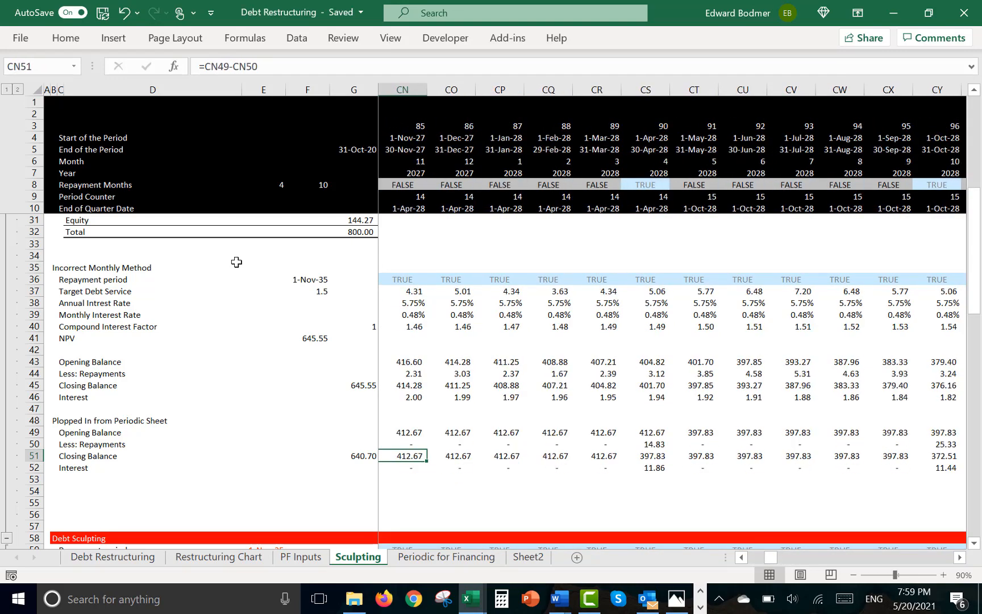
{"action": "key", "text": "Left"}
{"action": "key", "text": "Left"}
{"action": "key", "text": "Left"}
{"action": "key", "text": "Left"}
{"action": "key", "text": "Left"}
{"action": "key", "text": "Left"}
{"action": "key", "text": "Left"}
{"action": "key", "text": "Left"}
{"action": "key", "text": "Left"}
{"action": "key", "text": "Left"}
{"action": "key", "text": "Left"}
{"action": "key", "text": "Left"}
{"action": "key", "text": "Left"}
{"action": "key", "text": "Left"}
{"action": "key", "text": "Left"}
{"action": "key", "text": "Left"}
{"action": "key", "text": "Left"}
{"action": "key", "text": "Left"}
{"action": "key", "text": "Left"}
{"action": "key", "text": "Left"}
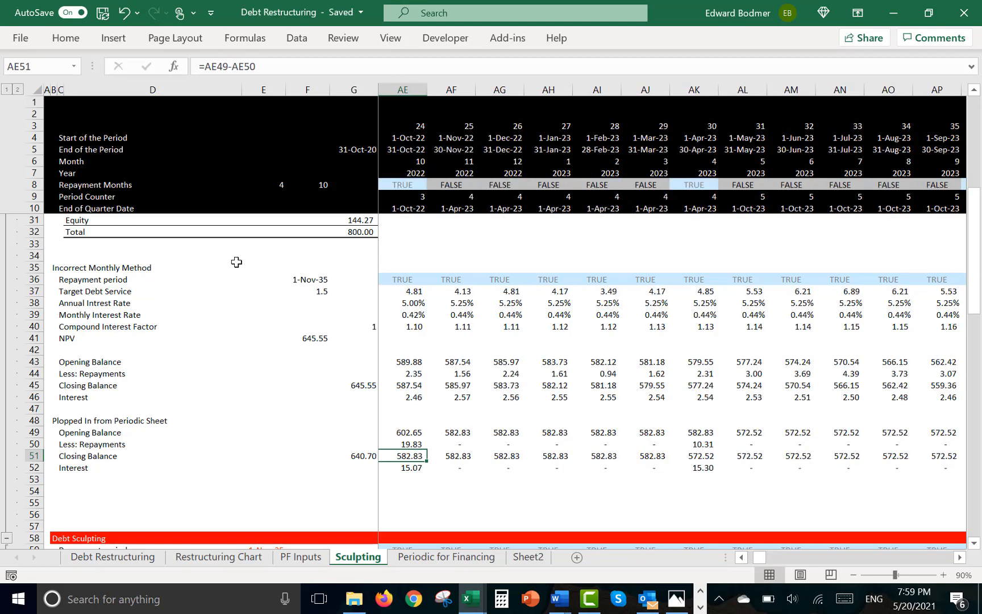
Delete the three empty rows 54 to 56 above the Debt Sculpting heading
{"action": "key", "text": "Down"}
{"action": "key", "text": "Down"}
{"action": "key", "text": "Down"}
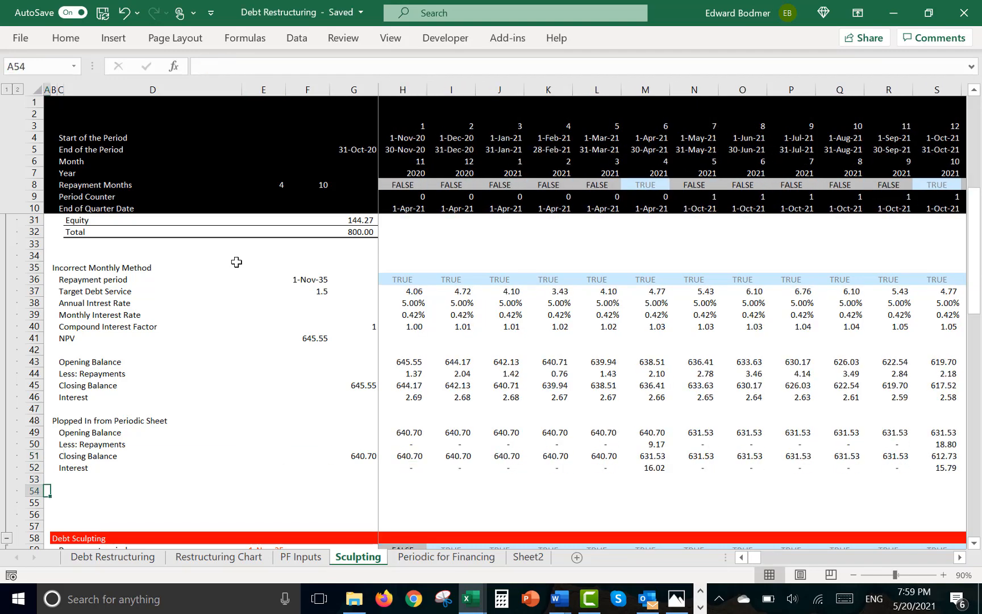
{"action": "key", "text": "shift+space"}
{"action": "key", "text": "shift+Down"}
{"action": "key", "text": "shift+Down"}
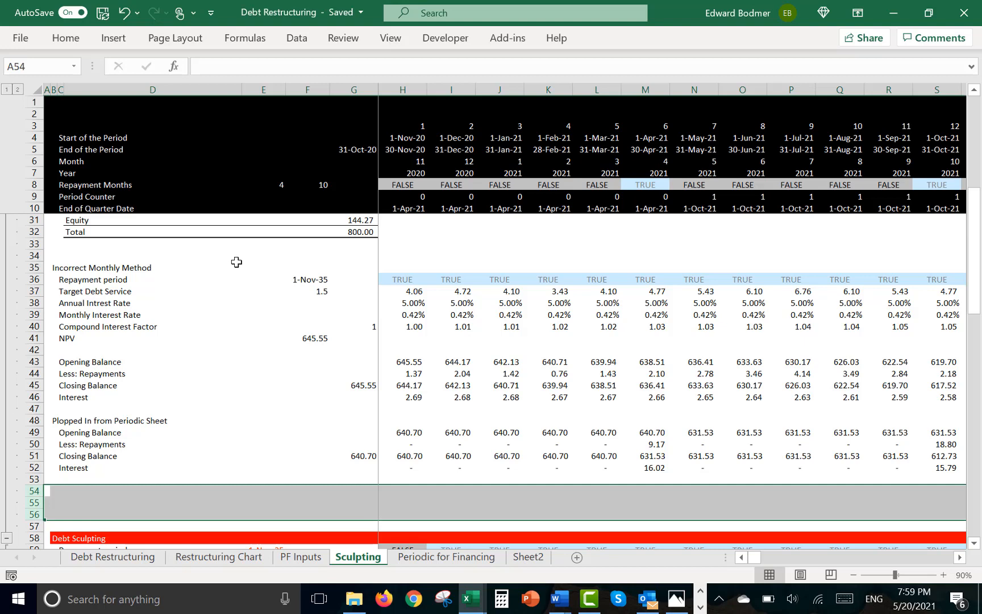
{"action": "key", "text": "ctrl+minus"}
{"action": "key", "text": "Down"}
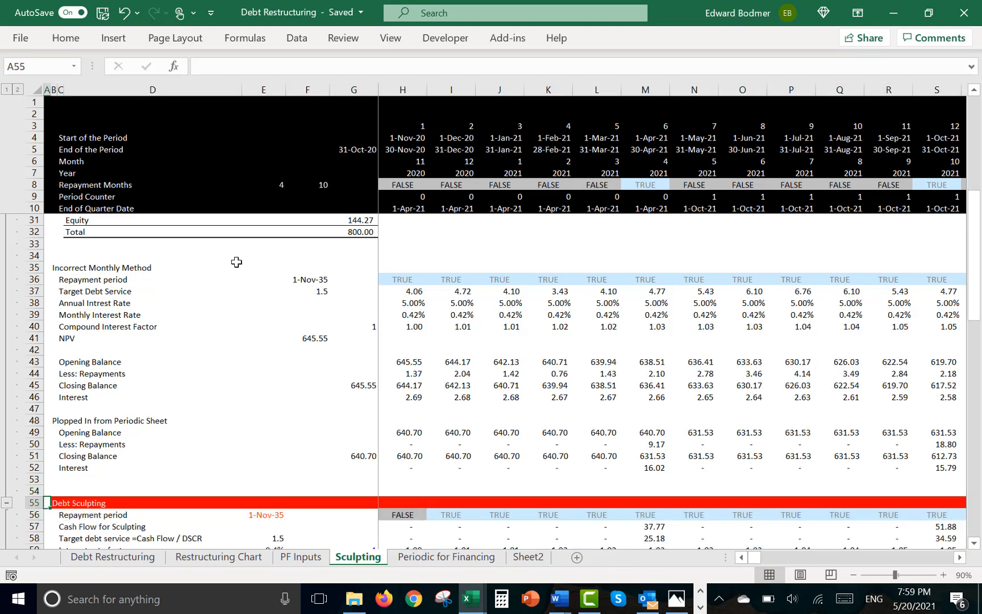
{"action": "key", "text": "Up"}
{"action": "key", "text": "Up"}
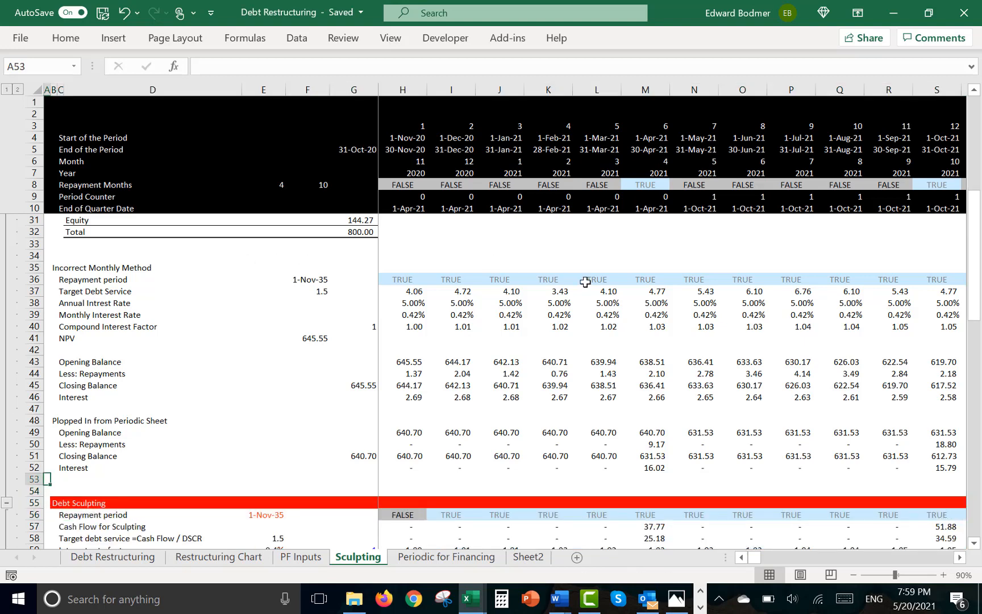
{"action": "left_click", "coordinate": [701, 607]}
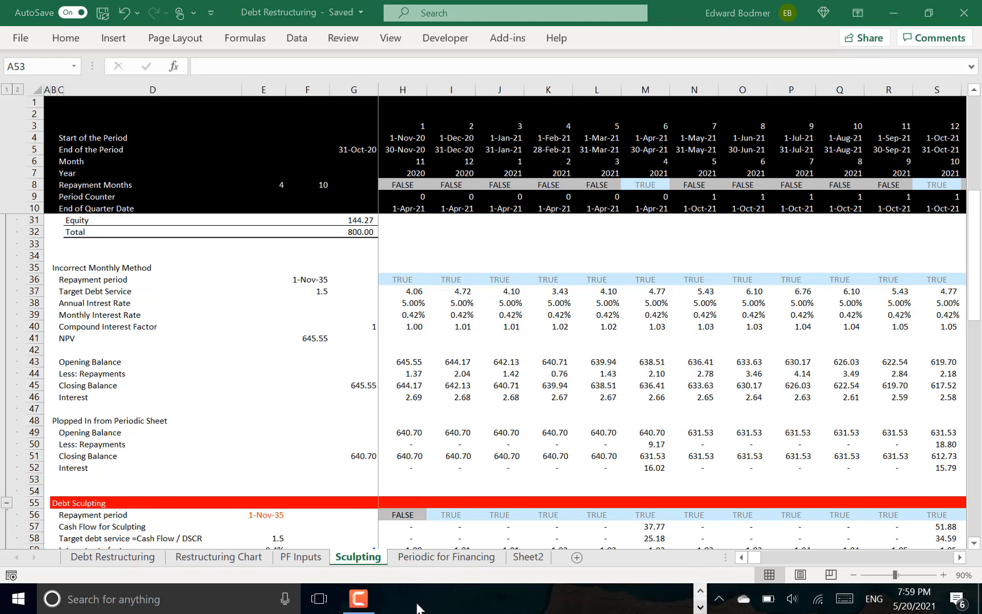
{"action": "left_click", "coordinate": [358, 599]}
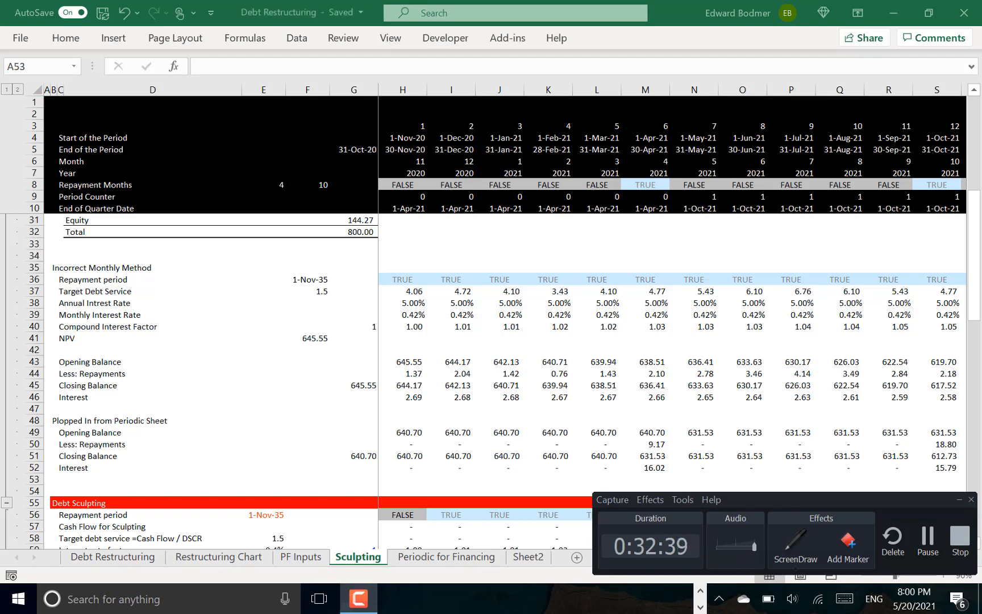
{"action": "left_click", "coordinate": [962, 501]}
Examine the first monthly formulas of the Repayment period, Cash Flow for Sculpting and Target debt service rows in the Debt Sculpting section
{"action": "left_click", "coordinate": [444, 509]}
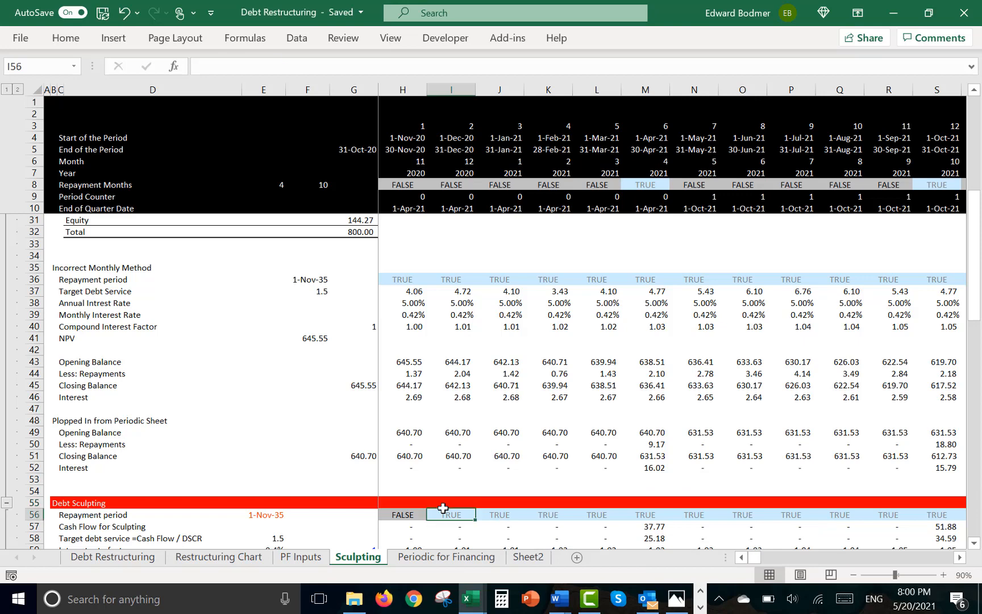
{"action": "key", "text": "Down"}
{"action": "key", "text": "Down"}
{"action": "key", "text": "Down"}
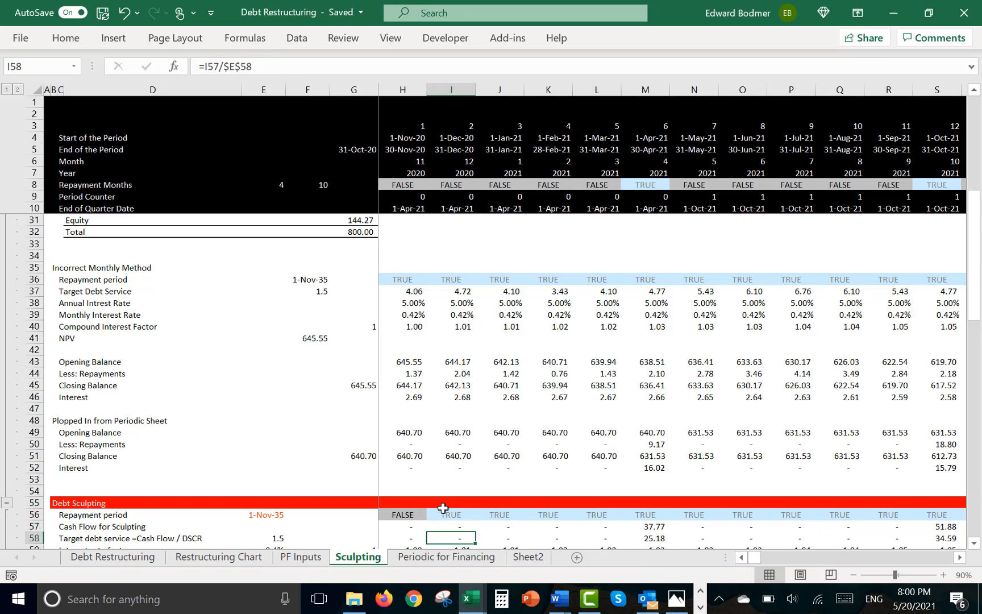
{"action": "key", "text": "Up"}
{"action": "key", "text": "Up"}
{"action": "key", "text": "Up"}
{"action": "key", "text": "Left"}
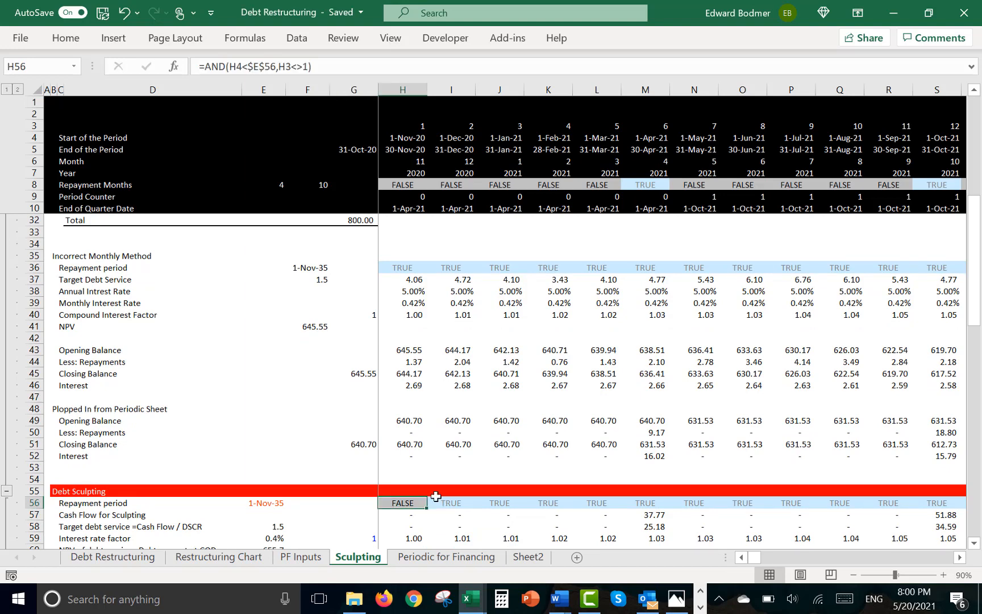
{"action": "type", "text": "="}
{"action": "key", "text": "Escape"}
{"action": "key", "text": "Right"}
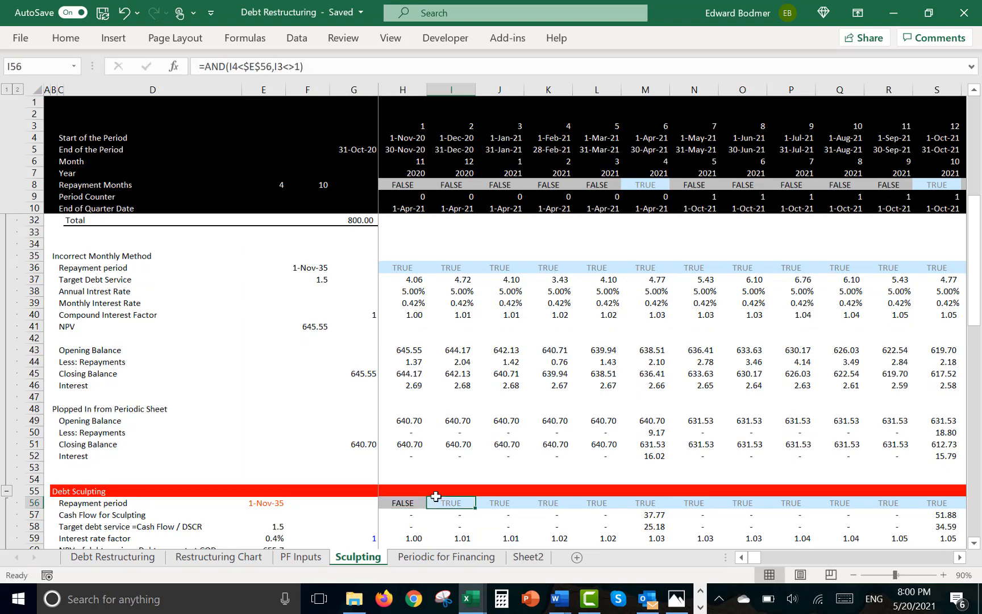
{"action": "key", "text": "Left"}
{"action": "type", "text": "="}
{"action": "key", "text": "Left"}
{"action": "key", "text": "Left"}
{"action": "key", "text": "Left"}
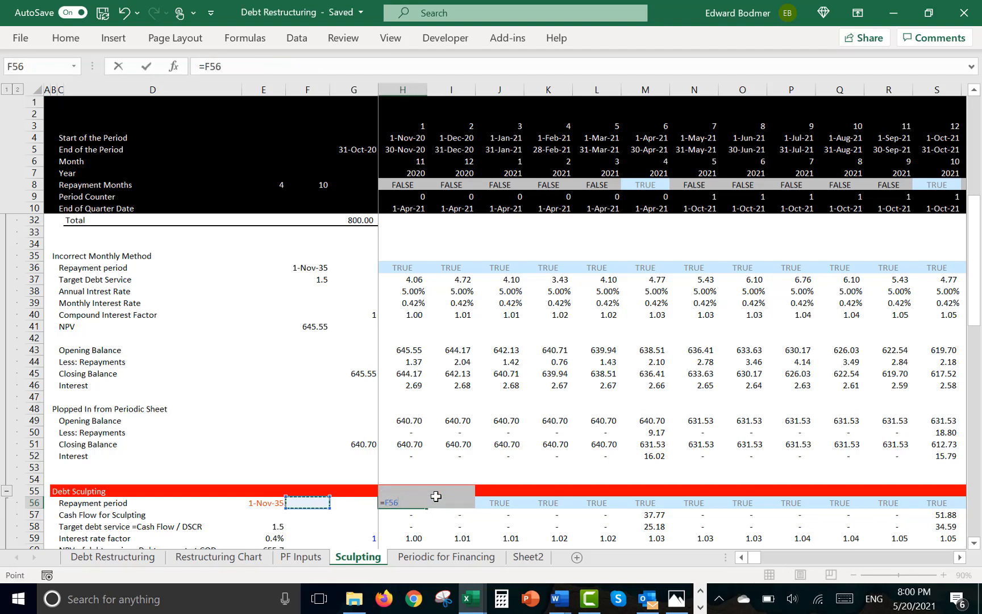
{"action": "key", "text": "Escape"}
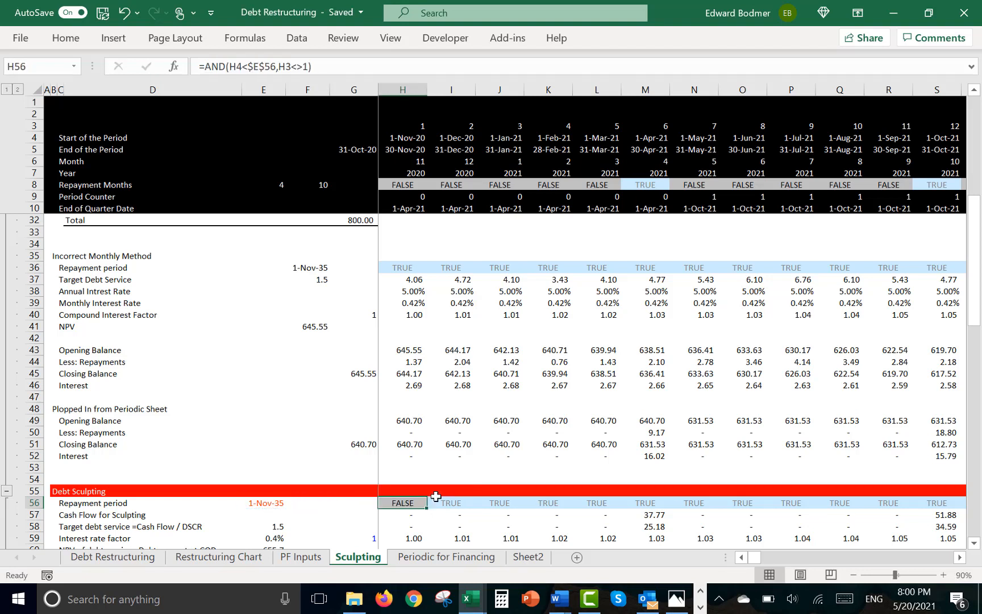
Replace the Repayment period flag in H56 with =H4<$E$56 and copy it across all the monthly columns
{"action": "type", "text": "="}
{"action": "left_click", "coordinate": [402, 143]}
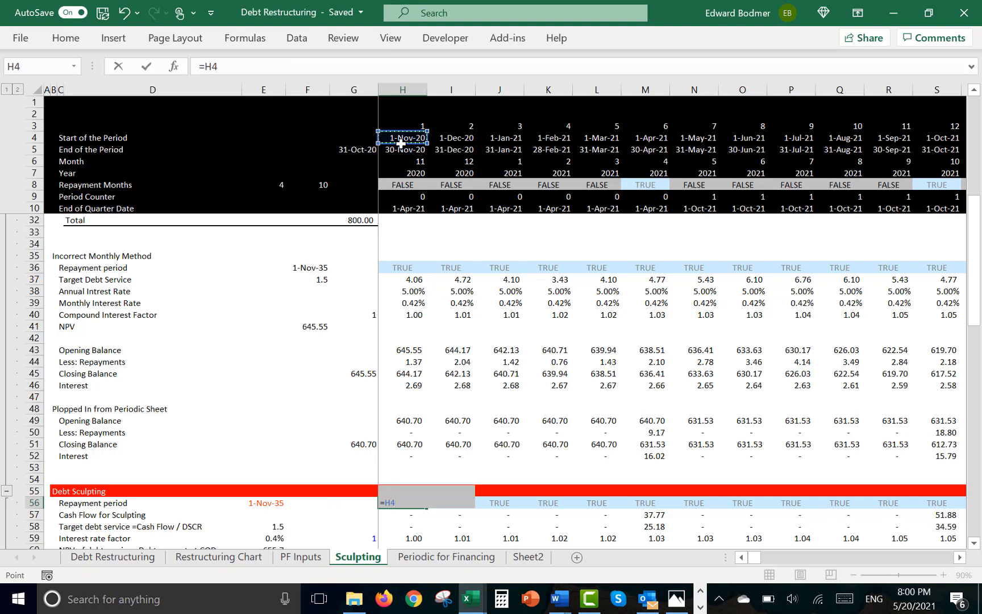
{"action": "type", "text": "<"}
{"action": "key", "text": "Left"}
{"action": "key", "text": "Left"}
{"action": "key", "text": "Left"}
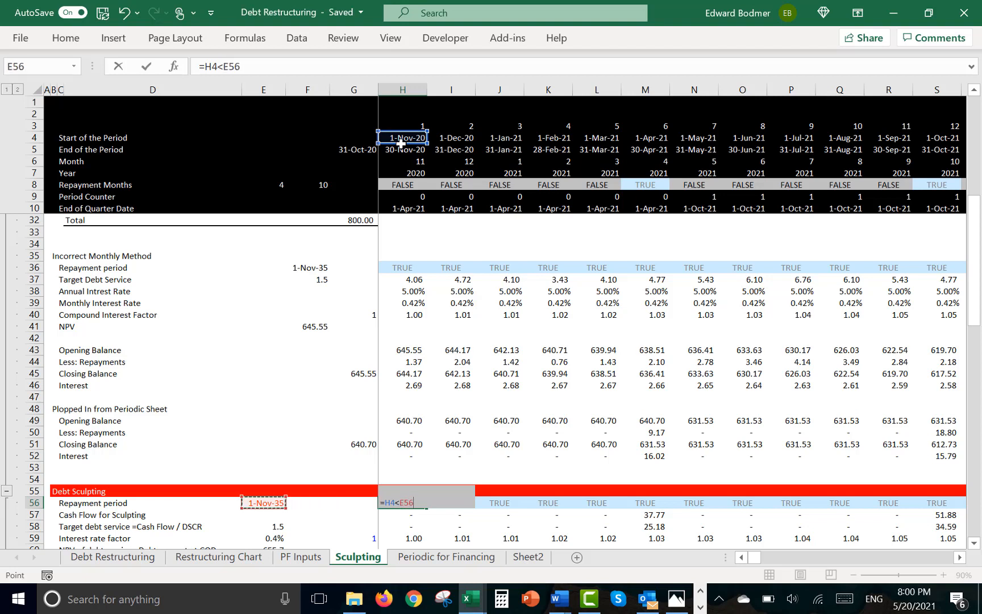
{"action": "key", "text": "F4"}
{"action": "key", "text": "Return"}
{"action": "key", "text": "Up"}
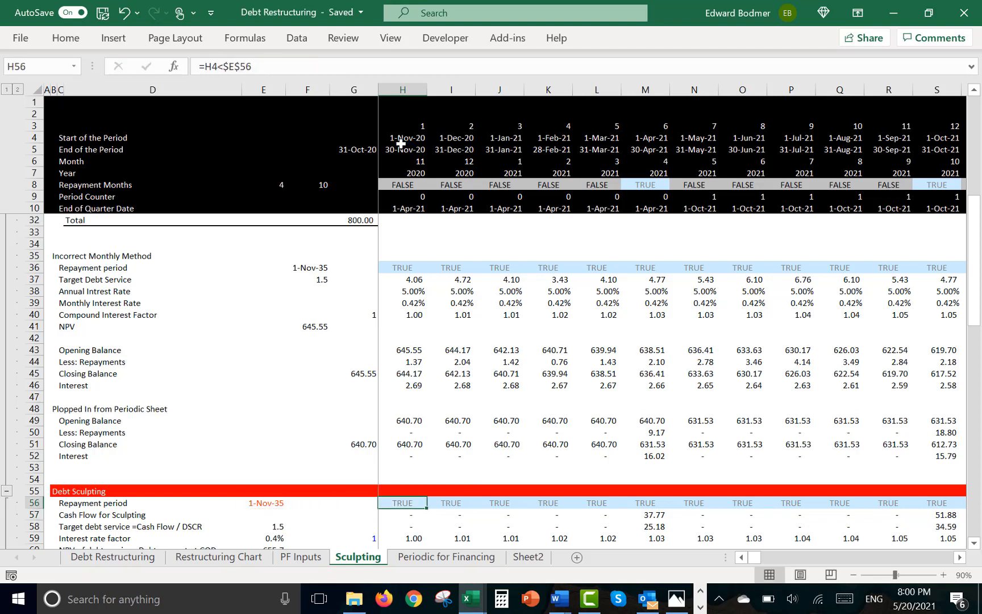
{"action": "key", "text": "ctrl+shift+Right"}
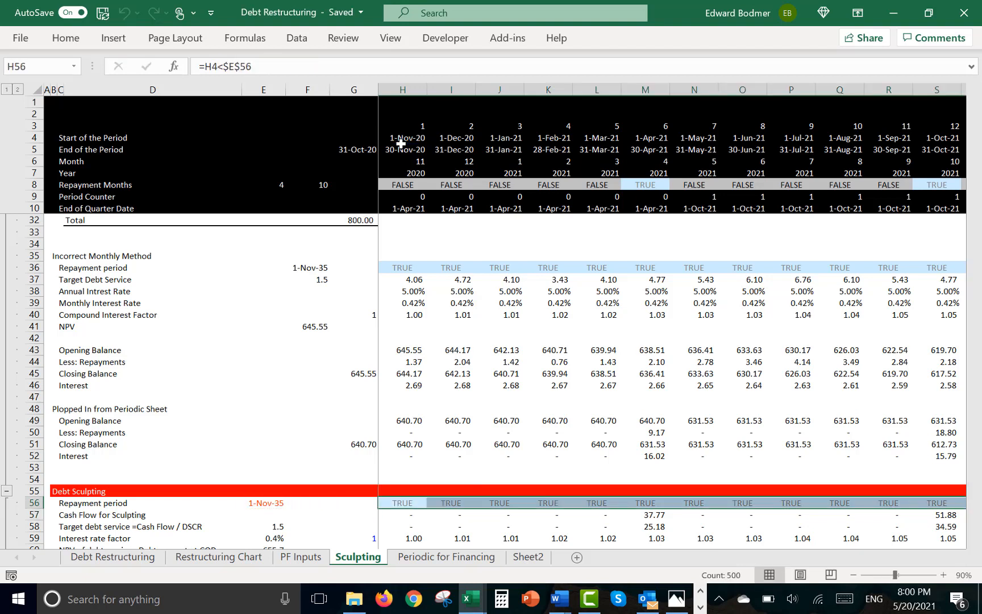
Inspect the End of debt payment formula in cell F29 of the PF Inputs sheet
{"action": "key", "text": "ctrl+Page_Up"}
{"action": "key", "text": "Up"}
{"action": "key", "text": "Up"}
{"action": "key", "text": "Up"}
{"action": "key", "text": "Up"}
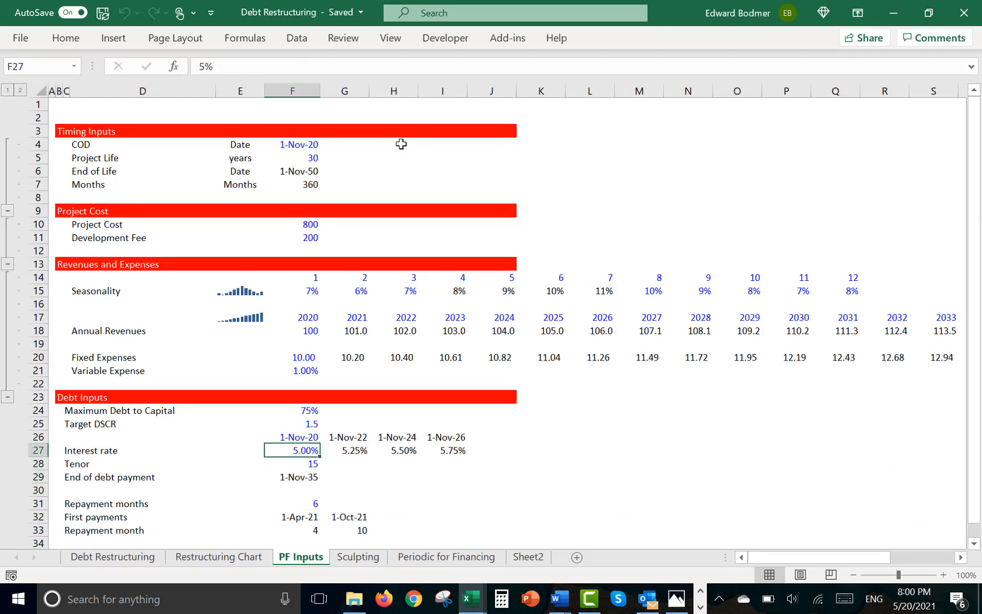
{"action": "key", "text": "Down"}
{"action": "key", "text": "Down"}
{"action": "key", "text": "F2"}
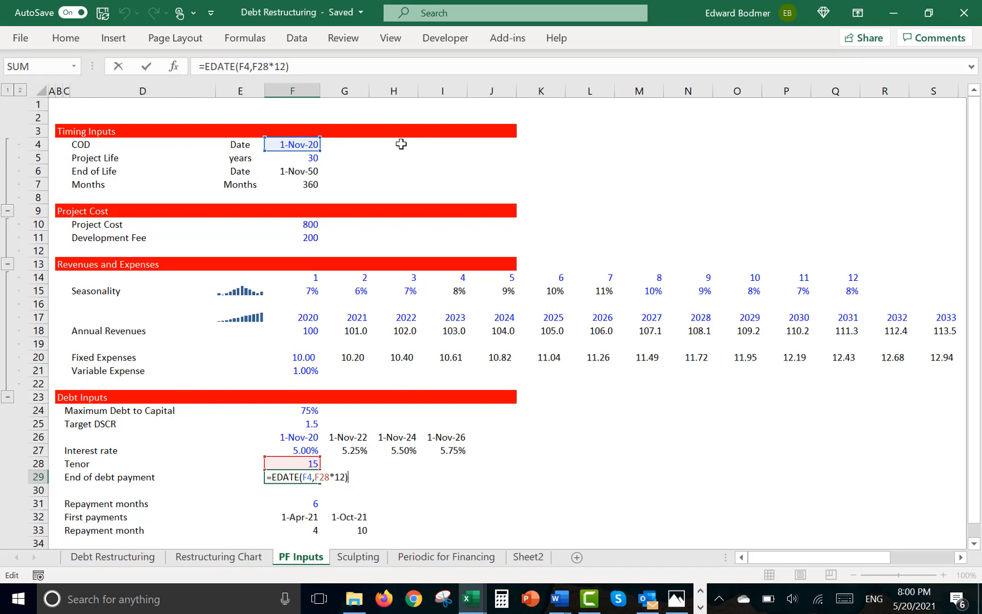
{"action": "key", "text": "shift+Tab"}
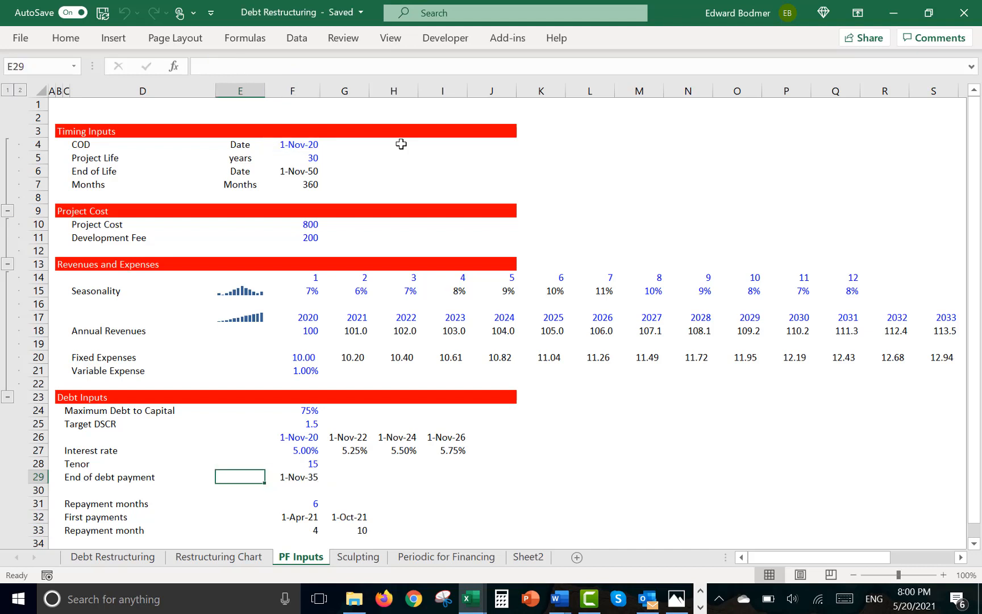
Rename the End of debt payment label in C29 as Finished Debt Repayment
{"action": "key", "text": "Left"}
{"action": "key", "text": "Left"}
{"action": "type", "text": "Fi"}
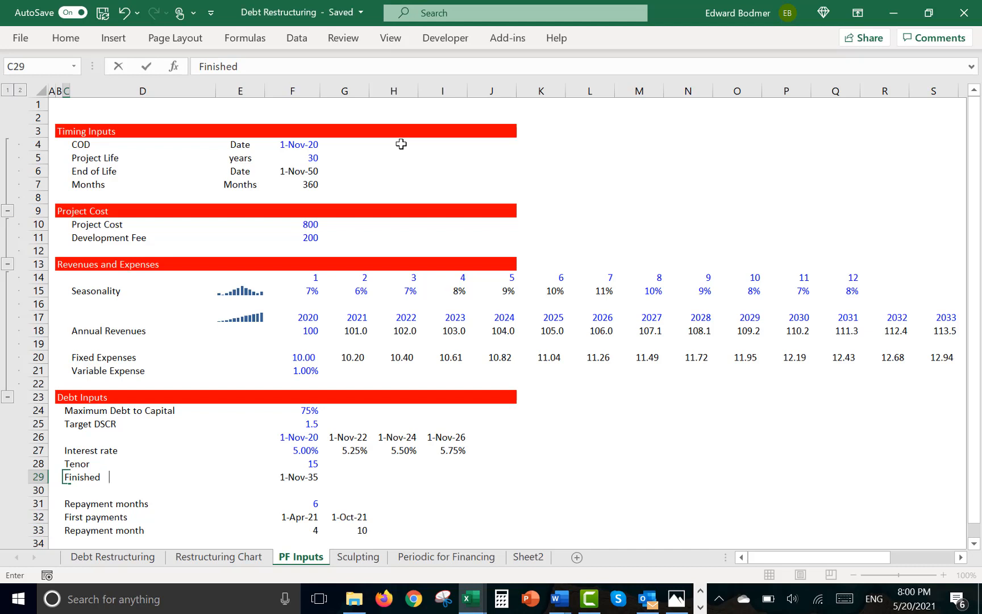
{"action": "type", "text": "Debt Repayment"}
{"action": "key", "text": "Return"}
{"action": "key", "text": "Up"}
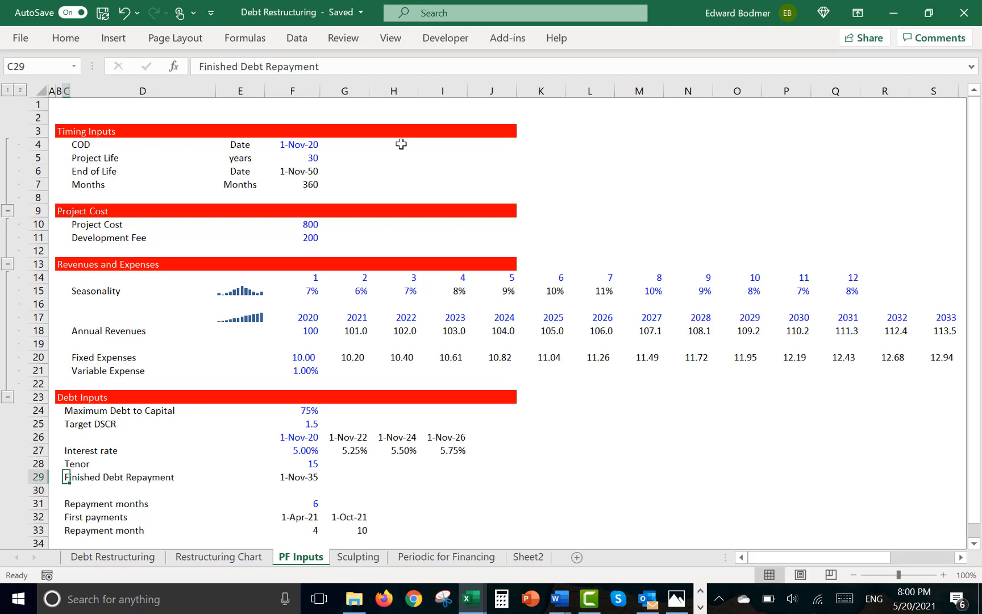
Check the debt end date formula in F29, its link in E56 of the Sculpting sheet, and the first flag in H56
{"action": "key", "text": "Right"}
{"action": "key", "text": "Right"}
{"action": "key", "text": "Right"}
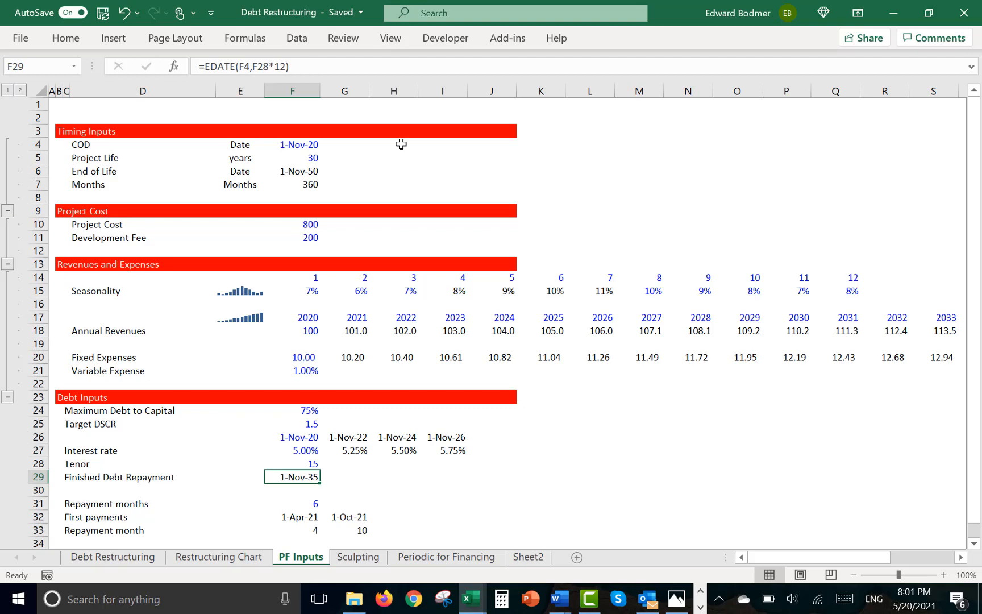
{"action": "key", "text": "ctrl+Page_Down"}
{"action": "key", "text": "Left"}
{"action": "key", "text": "Left"}
{"action": "key", "text": "Left"}
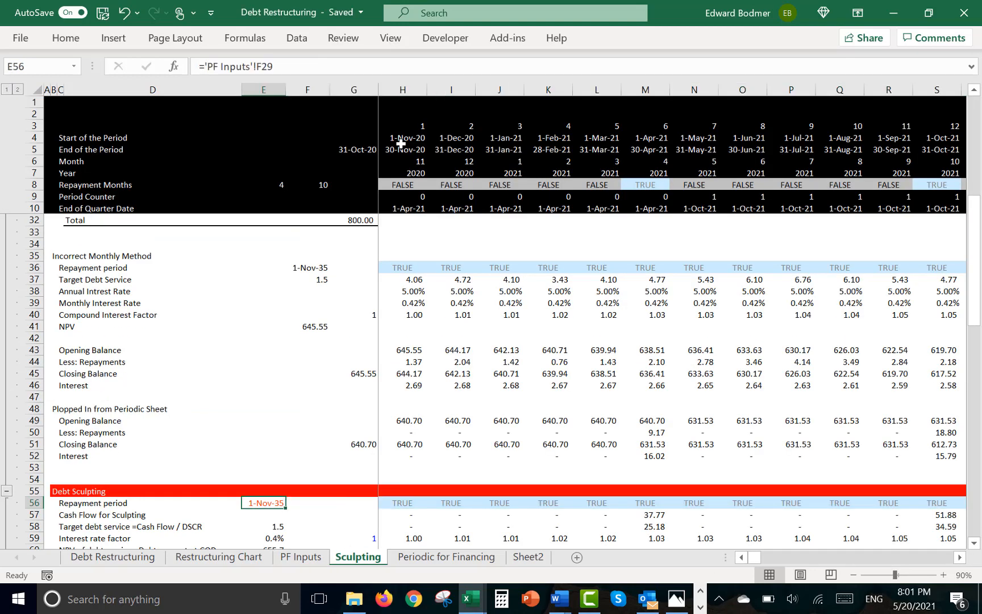
{"action": "key", "text": "Right"}
{"action": "key", "text": "Right"}
{"action": "key", "text": "Right"}
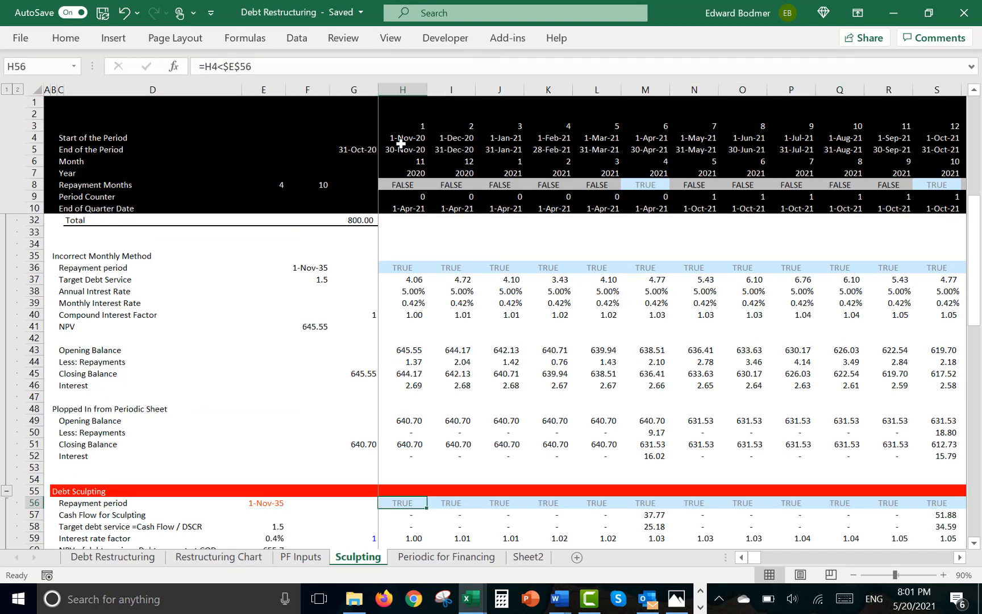
Count the TRUE repayment period flags in G56 with =COUNTIF(H56:SM56,TRUE)
{"action": "key", "text": "Left"}
{"action": "key", "text": "Right"}
{"action": "key", "text": "Left"}
{"action": "key", "text": "Left"}
{"action": "key", "text": "Right"}
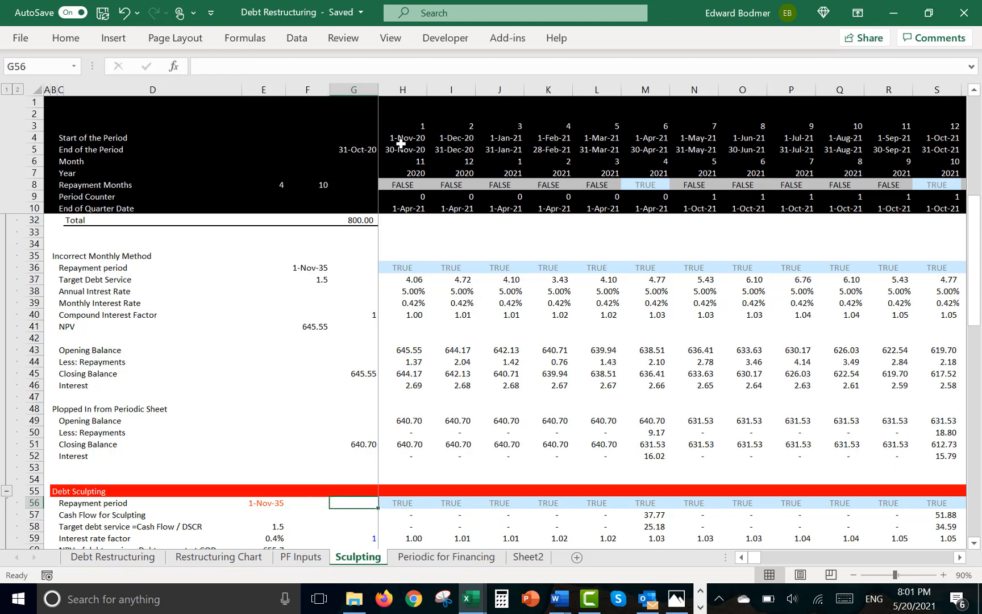
{"action": "key", "text": "Left"}
{"action": "key", "text": "Right"}
{"action": "type", "text": "=coun"}
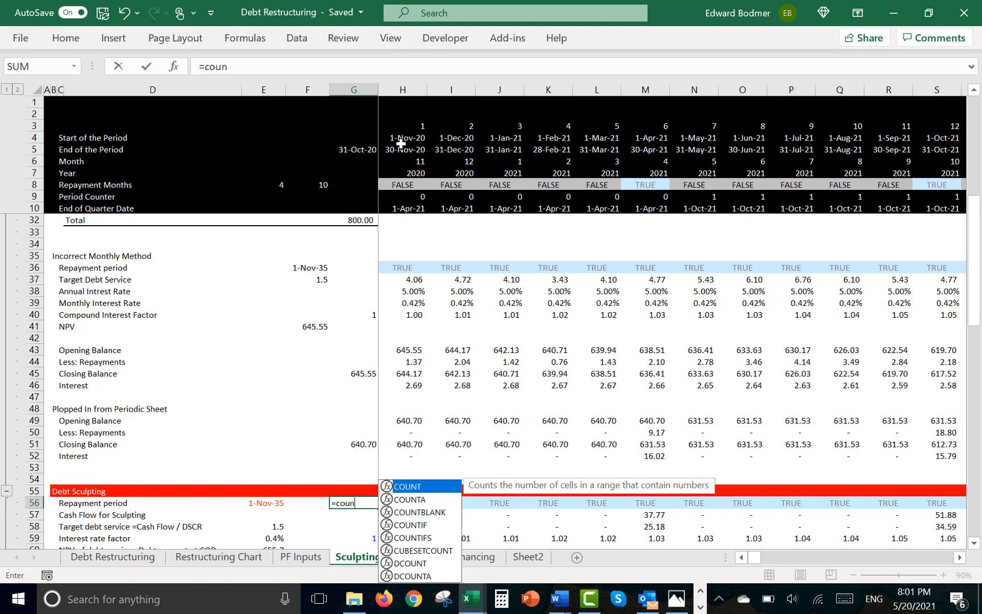
{"action": "key", "text": "Down"}
{"action": "key", "text": "Down"}
{"action": "key", "text": "Down"}
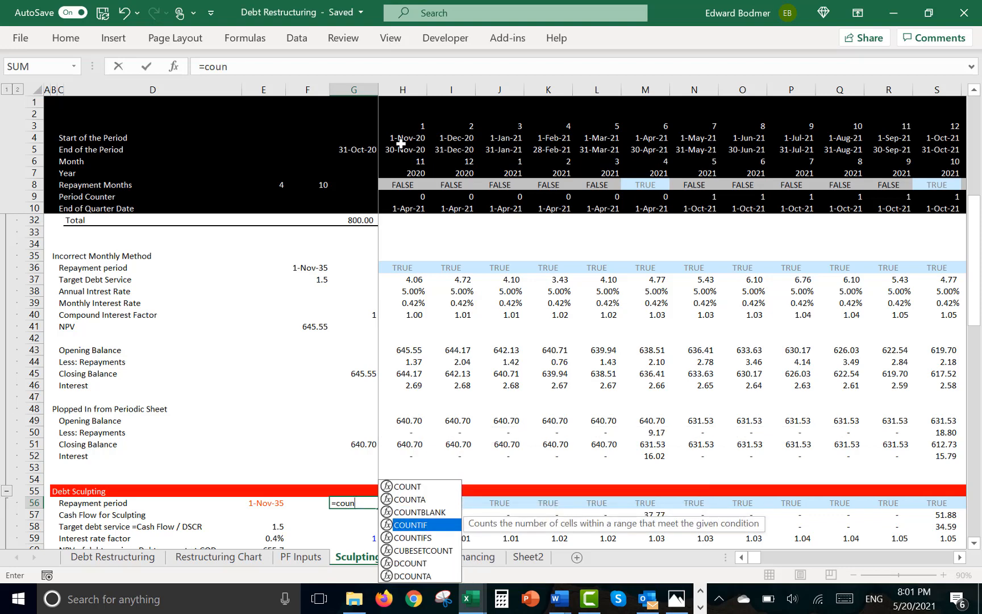
{"action": "key", "text": "Tab"}
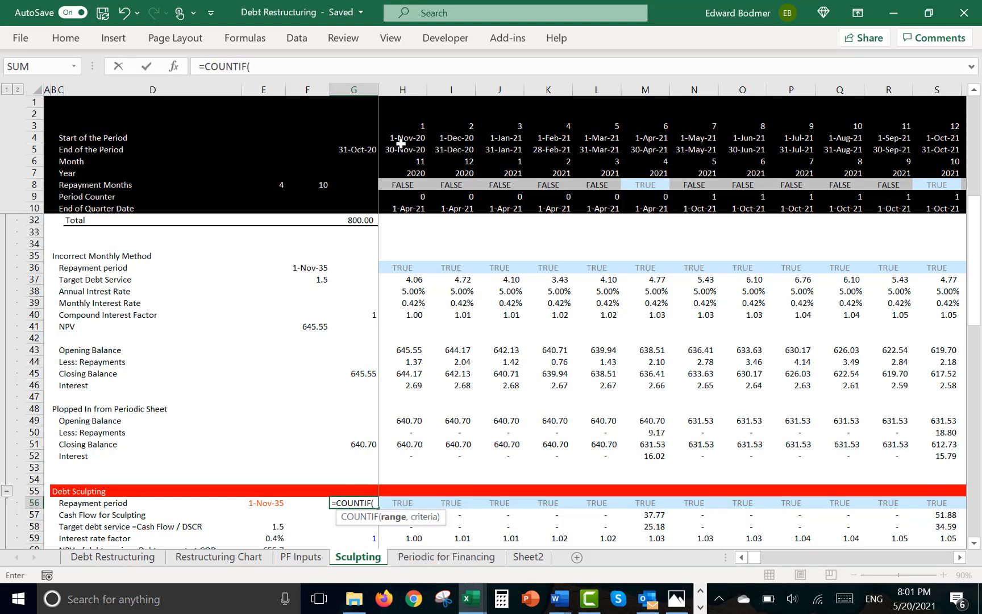
{"action": "key", "text": "Right"}
{"action": "key", "text": "ctrl+shift+Right"}
{"action": "type", "text": ","}
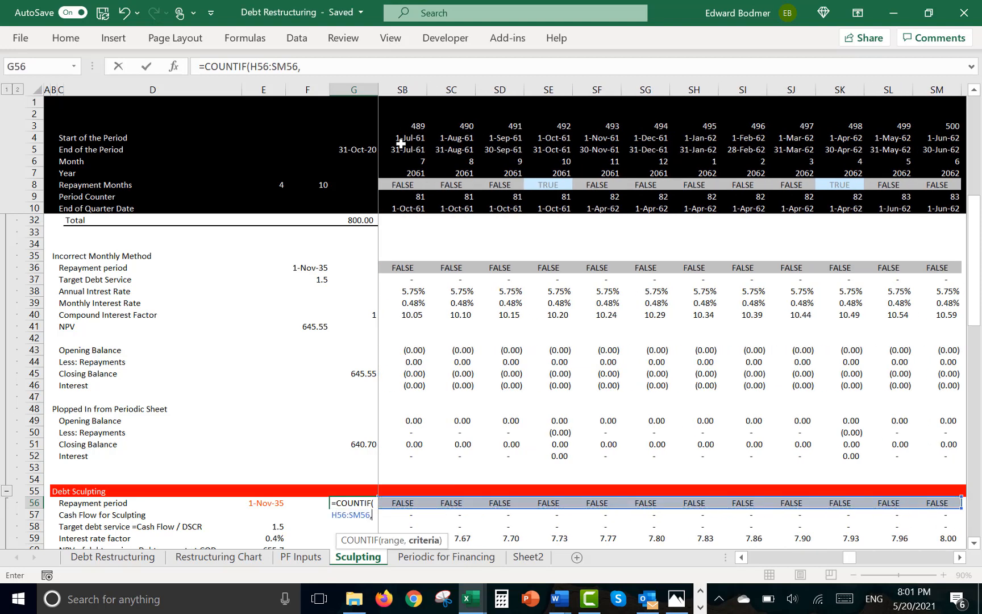
{"action": "type", "text": "true"}
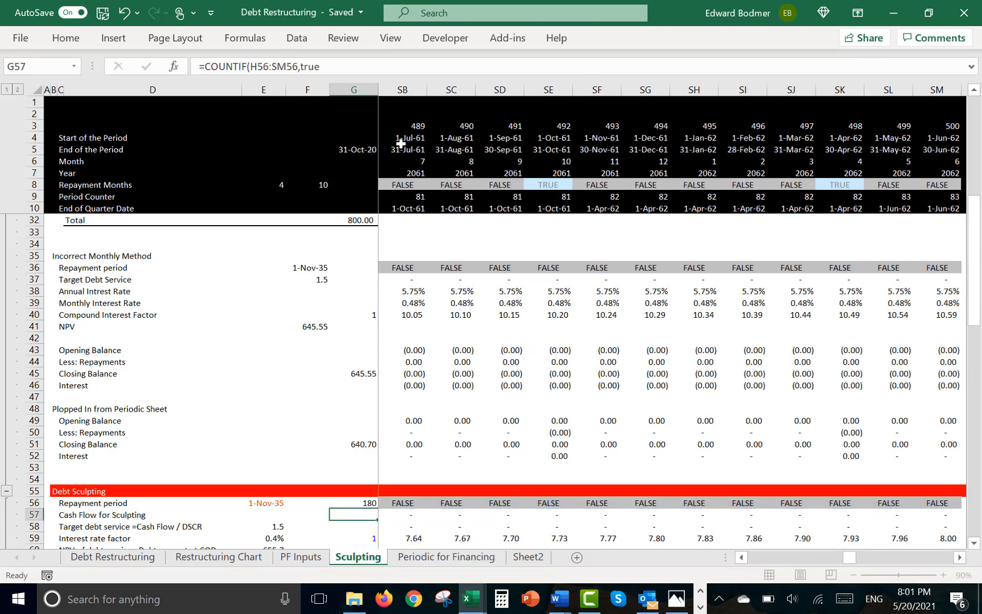
{"action": "type", "text": ")"}
{"action": "key", "text": "Return"}
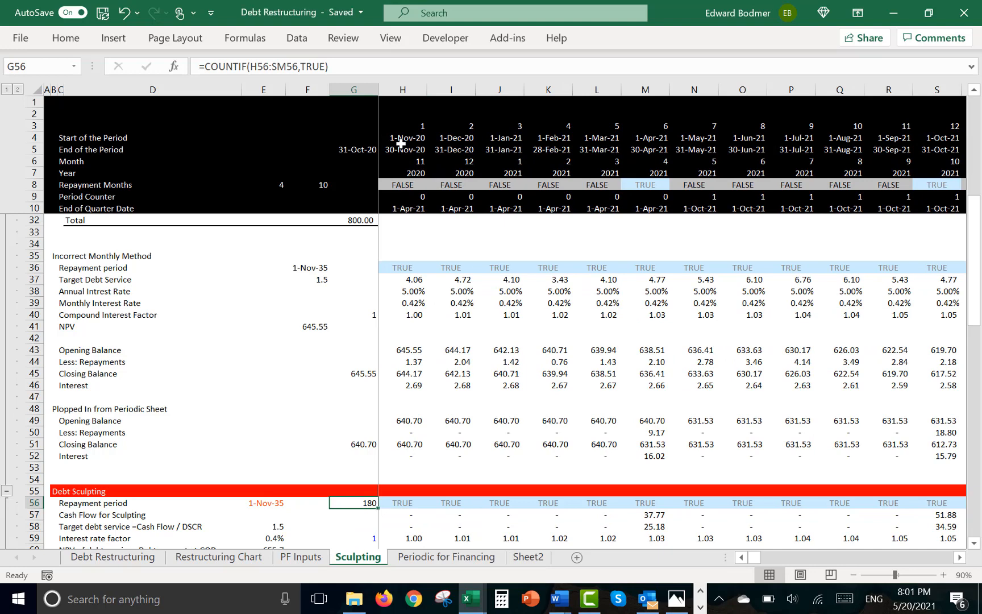
Divide the count of TRUE repayment flags in G56 by 12 to express it in years
{"action": "key", "text": "F2"}
{"action": "type", "text": "/12"}
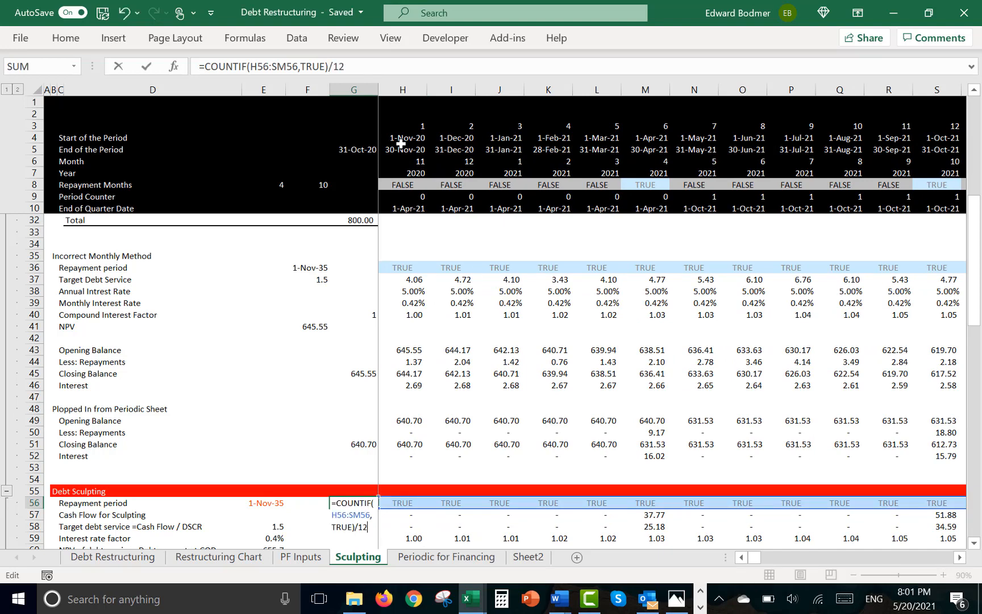
{"action": "key", "text": "Return"}
{"action": "key", "text": "Up"}
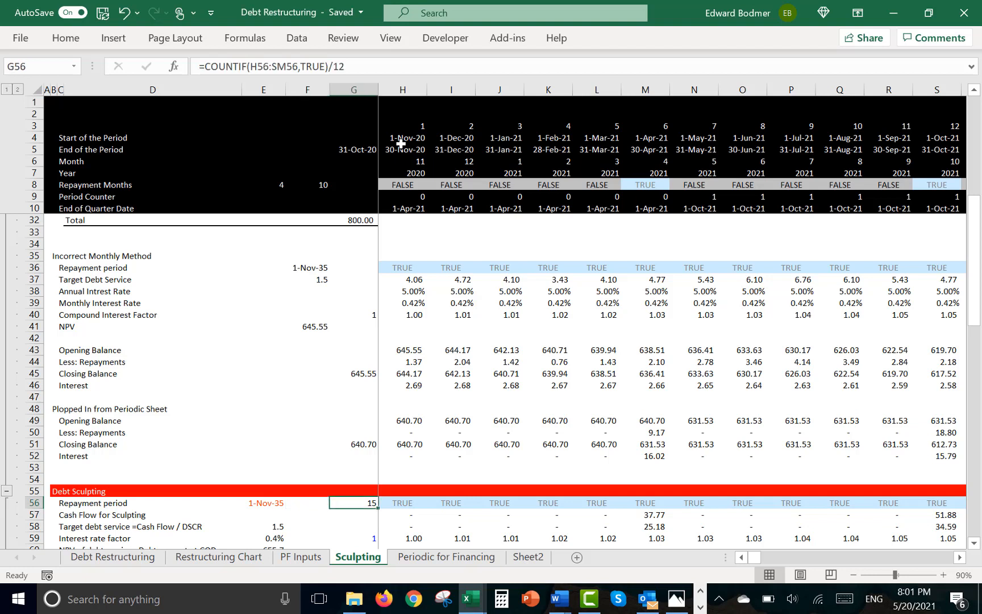
Check the Cash Flow for Sculpting formula in H57 and the End of Quarter Date LOOKUP formula in H10
{"action": "key", "text": "Right"}
{"action": "key", "text": "Down"}
{"action": "key", "text": "Down"}
{"action": "key", "text": "Left"}
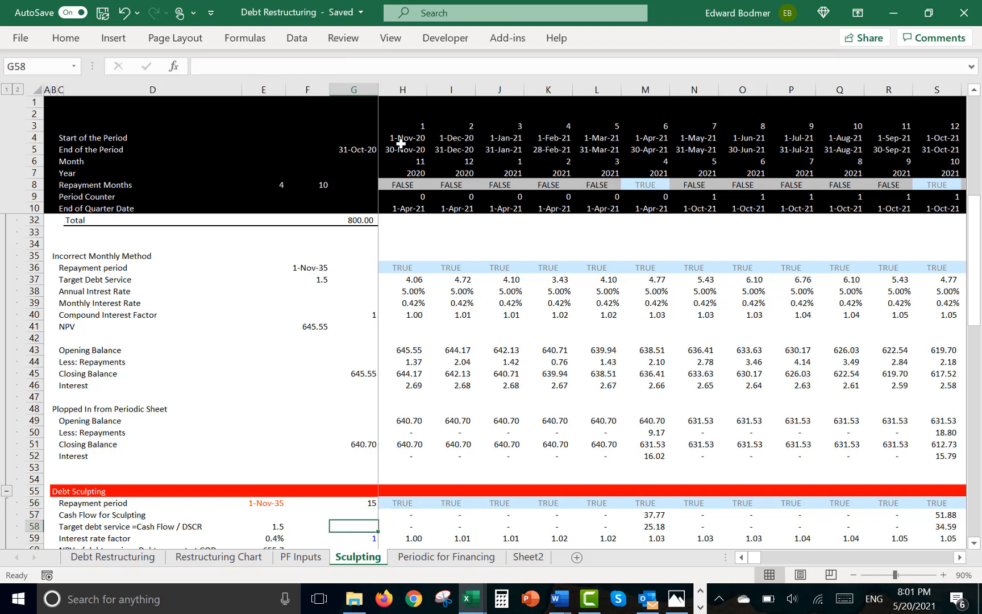
{"action": "key", "text": "Up"}
{"action": "key", "text": "Right"}
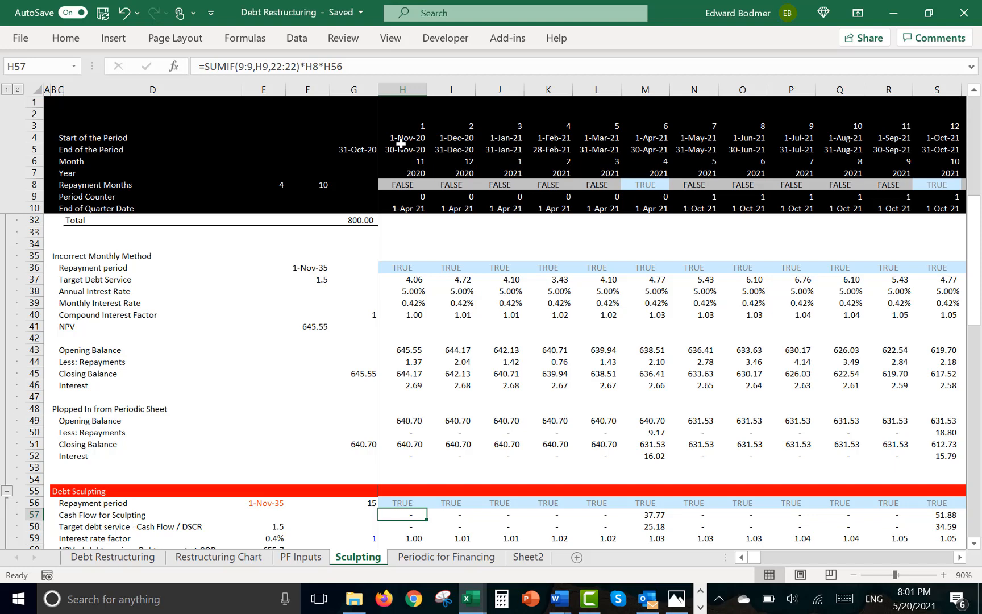
{"action": "left_click", "coordinate": [400, 205]}
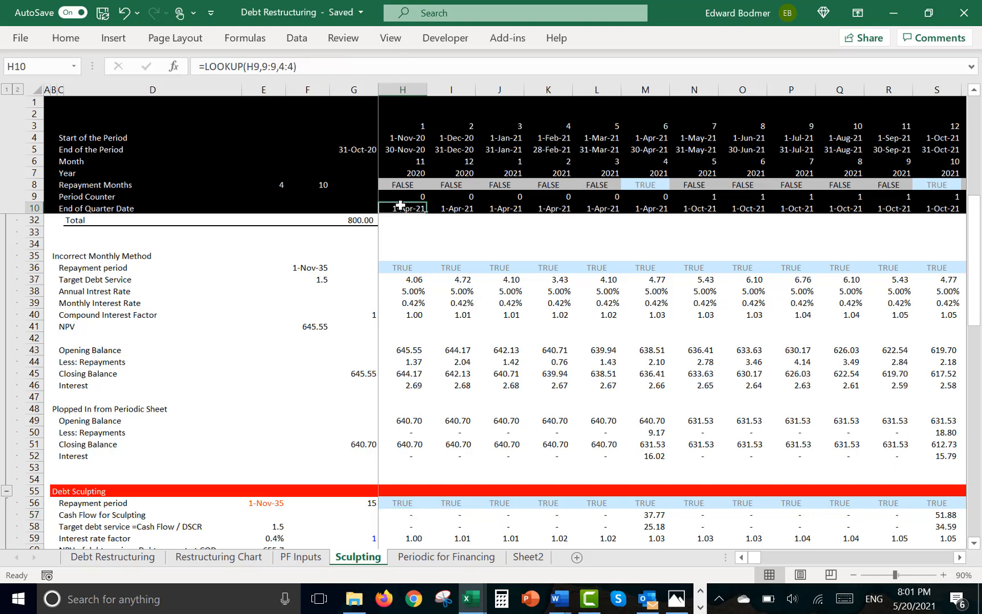
{"action": "scroll", "coordinate": [400, 205], "scroll_direction": "up", "scroll_amount": 7}
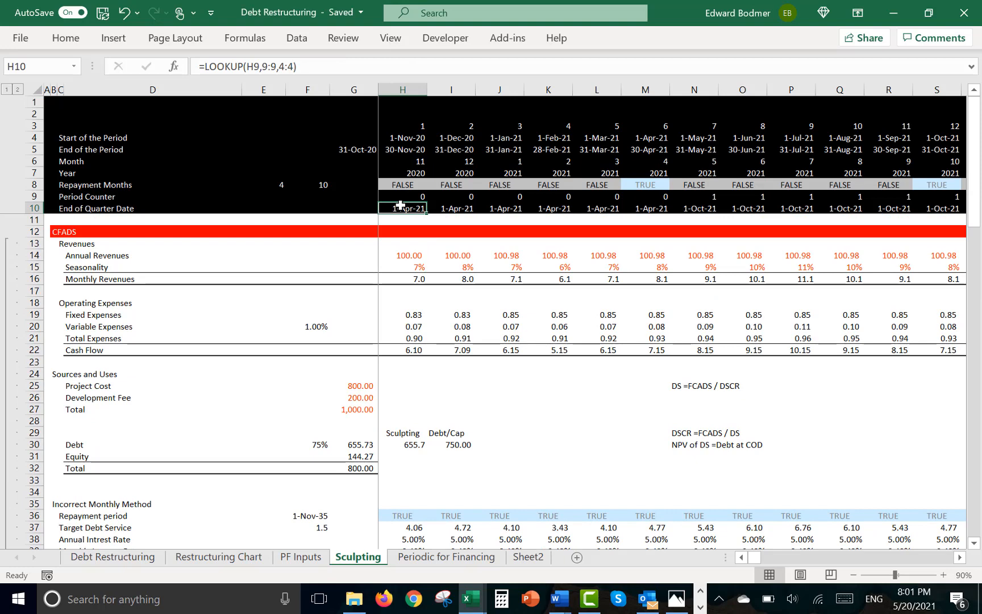
{"action": "double_click", "coordinate": [401, 206]}
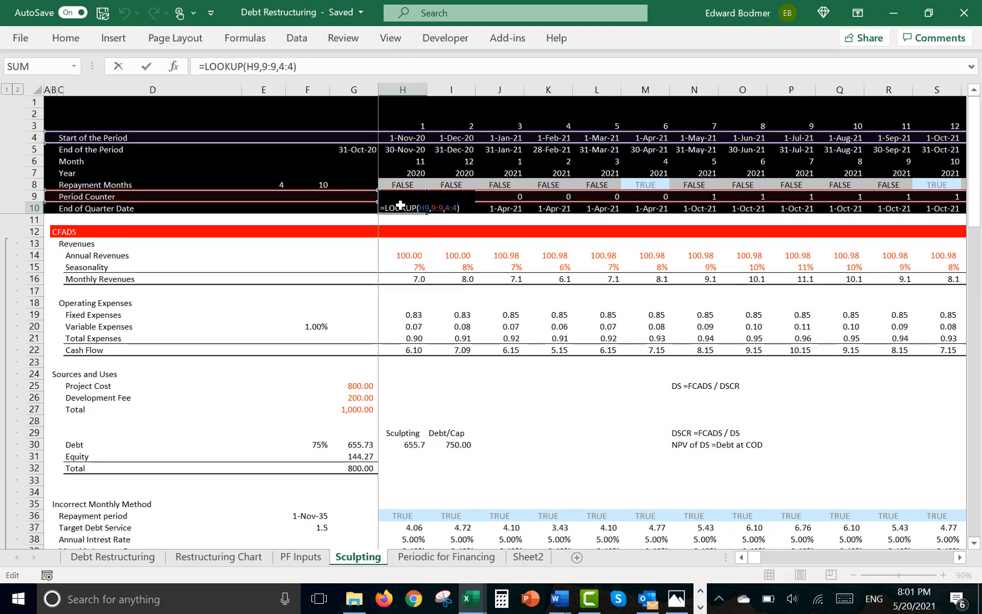
{"action": "key", "text": "Escape"}
Examine the Period Counter formula in H9 and how the counter changes across the monthly columns
{"action": "key", "text": "Up"}
{"action": "key", "text": "F2"}
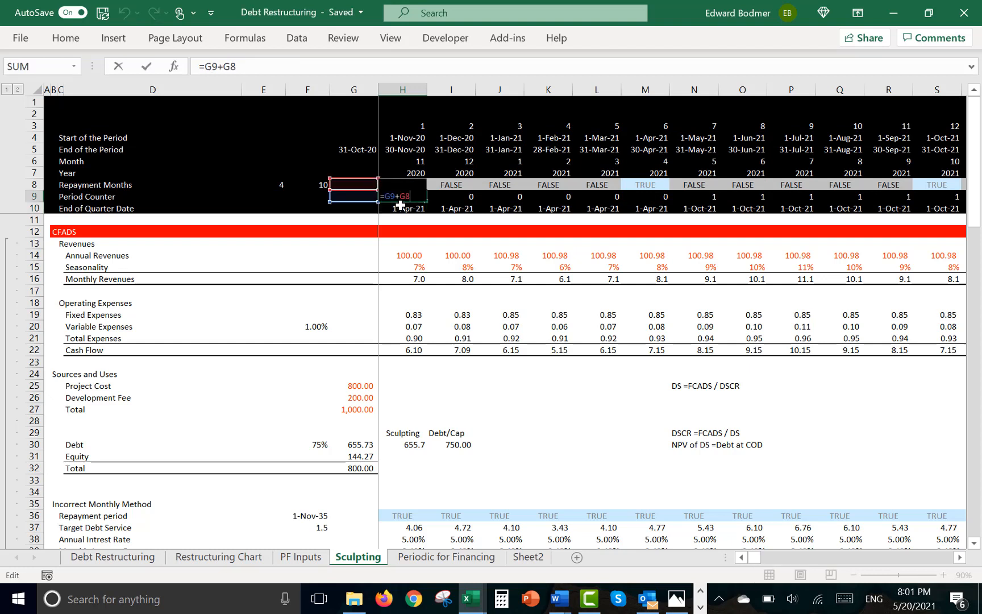
{"action": "key", "text": "Escape"}
{"action": "key", "text": "Right"}
{"action": "key", "text": "Right"}
{"action": "key", "text": "Left"}
{"action": "key", "text": "Left"}
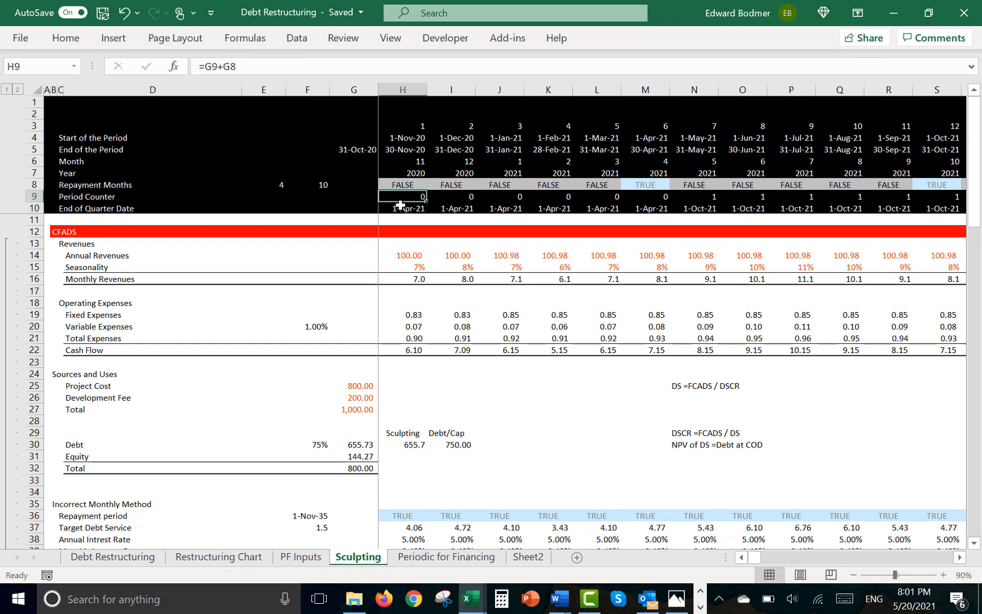
{"action": "key", "text": "Right"}
{"action": "key", "text": "Right"}
{"action": "key", "text": "Right"}
{"action": "key", "text": "Right"}
{"action": "key", "text": "Right"}
{"action": "key", "text": "Right"}
{"action": "key", "text": "Right"}
{"action": "key", "text": "Right"}
{"action": "key", "text": "Left"}
{"action": "key", "text": "Left"}
{"action": "key", "text": "Left"}
{"action": "key", "text": "Left"}
{"action": "key", "text": "Left"}
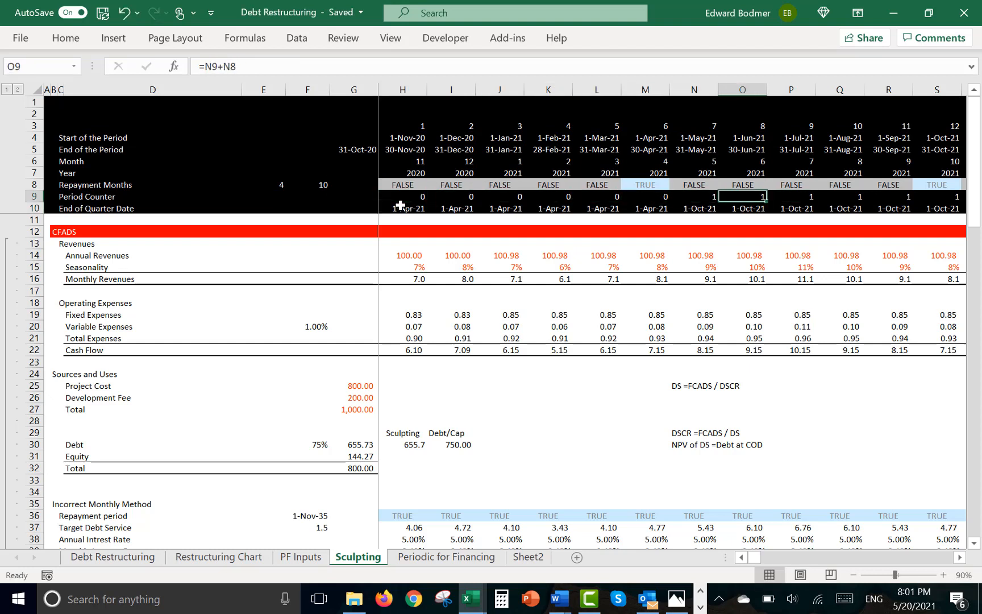
{"action": "key", "text": "Left"}
{"action": "key", "text": "Left"}
{"action": "key", "text": "Left"}
{"action": "key", "text": "Left"}
{"action": "key", "text": "Right"}
{"action": "key", "text": "F2"}
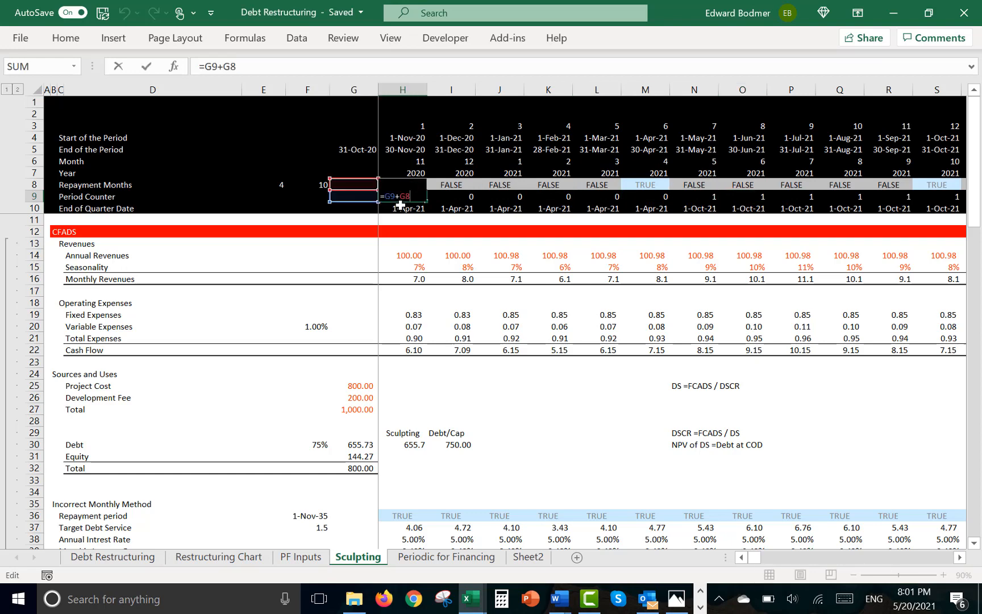
{"action": "key", "text": "Escape"}
Start a new SUMIF formula for Cash Flow for Sculpting in H57, with row 9 as the range and H9 as the criterion
{"action": "key", "text": "Down"}
{"action": "key", "text": "Down"}
{"action": "key", "text": "Down"}
{"action": "key", "text": "Down"}
{"action": "key", "text": "Down"}
{"action": "key", "text": "Down"}
{"action": "key", "text": "Down"}
{"action": "key", "text": "Down"}
{"action": "key", "text": "Down"}
{"action": "key", "text": "Down"}
{"action": "key", "text": "Down"}
{"action": "key", "text": "Down"}
{"action": "key", "text": "Down"}
{"action": "key", "text": "Down"}
{"action": "key", "text": "Down"}
{"action": "key", "text": "Down"}
{"action": "key", "text": "Down"}
{"action": "key", "text": "Down"}
{"action": "key", "text": "Down"}
{"action": "key", "text": "Down"}
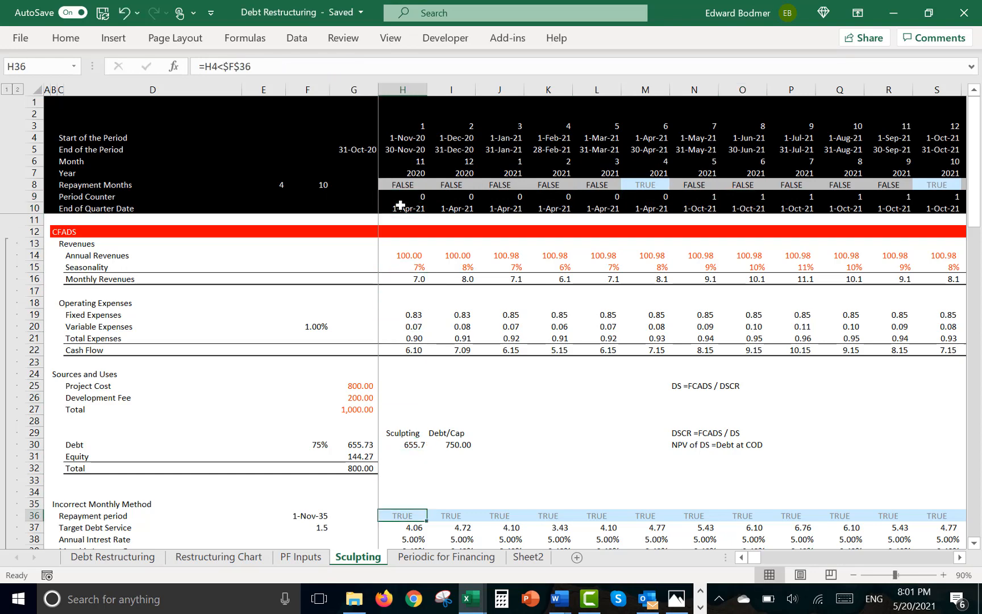
{"action": "key", "text": "Down"}
{"action": "key", "text": "Down"}
{"action": "key", "text": "Up"}
{"action": "key", "text": "Up"}
{"action": "key", "text": "Up"}
{"action": "key", "text": "Up"}
{"action": "key", "text": "Up"}
{"action": "key", "text": "Up"}
{"action": "key", "text": "Up"}
{"action": "key", "text": "Up"}
{"action": "key", "text": "Up"}
{"action": "key", "text": "Up"}
{"action": "key", "text": "Up"}
{"action": "key", "text": "Up"}
{"action": "key", "text": "Up"}
{"action": "key", "text": "Up"}
{"action": "key", "text": "Up"}
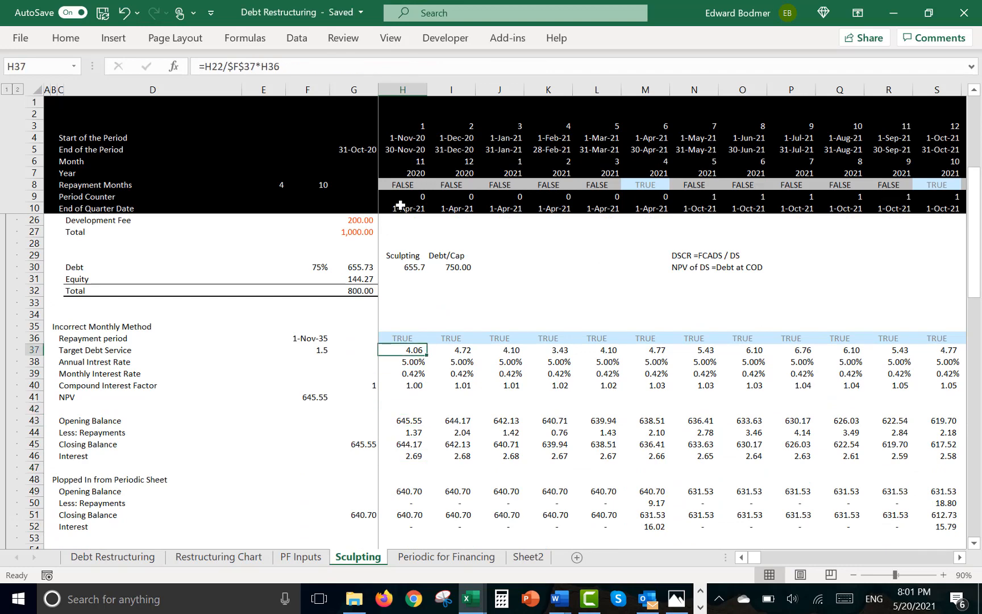
{"action": "key", "text": "Down"}
{"action": "key", "text": "Down"}
{"action": "key", "text": "Down"}
{"action": "key", "text": "Down"}
{"action": "key", "text": "Down"}
{"action": "key", "text": "Down"}
{"action": "key", "text": "Down"}
{"action": "key", "text": "Down"}
{"action": "key", "text": "Down"}
{"action": "key", "text": "Down"}
{"action": "key", "text": "Down"}
{"action": "key", "text": "Down"}
{"action": "key", "text": "Down"}
{"action": "key", "text": "Down"}
{"action": "key", "text": "Down"}
{"action": "key", "text": "Down"}
{"action": "key", "text": "Down"}
{"action": "key", "text": "Down"}
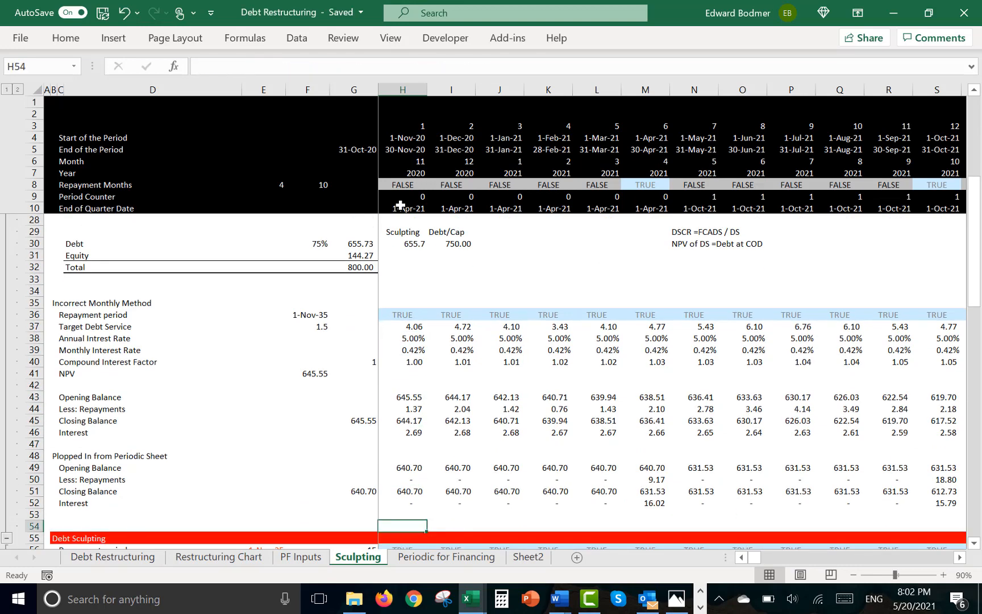
{"action": "key", "text": "Down"}
{"action": "key", "text": "Down"}
{"action": "key", "text": "Down"}
{"action": "key", "text": "Down"}
{"action": "key", "text": "Down"}
{"action": "key", "text": "Down"}
{"action": "key", "text": "Down"}
{"action": "key", "text": "Down"}
{"action": "key", "text": "Up"}
{"action": "key", "text": "Up"}
{"action": "key", "text": "Up"}
{"action": "key", "text": "Up"}
{"action": "key", "text": "Up"}
{"action": "key", "text": "Up"}
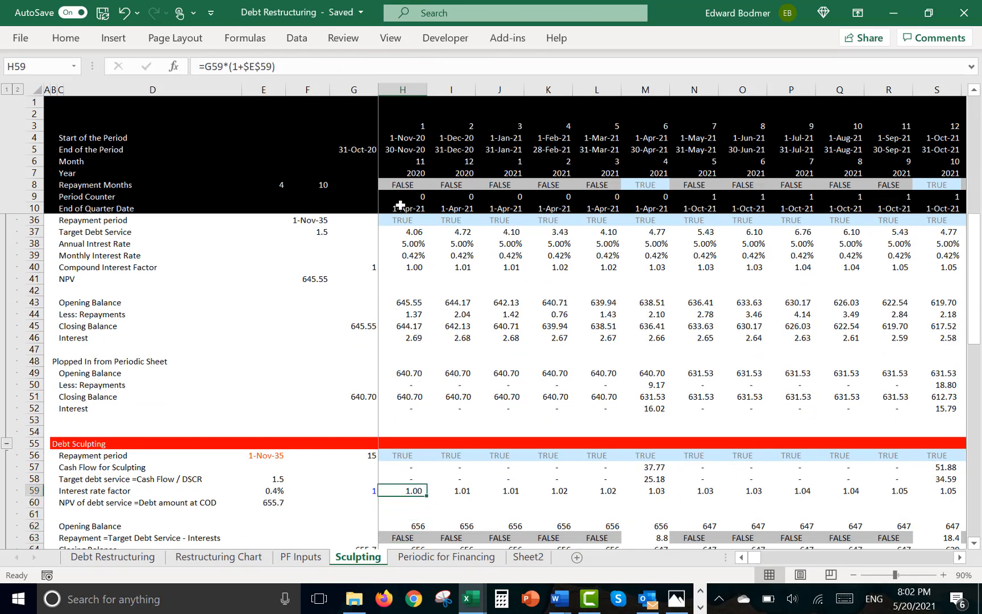
{"action": "type", "text": "="}
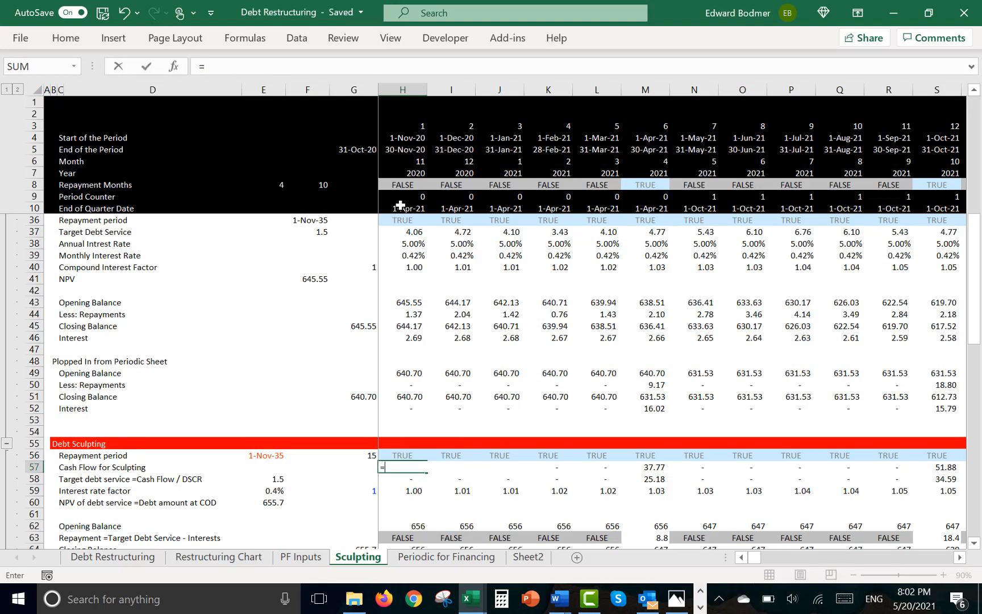
{"action": "type", "text": "sumi"}
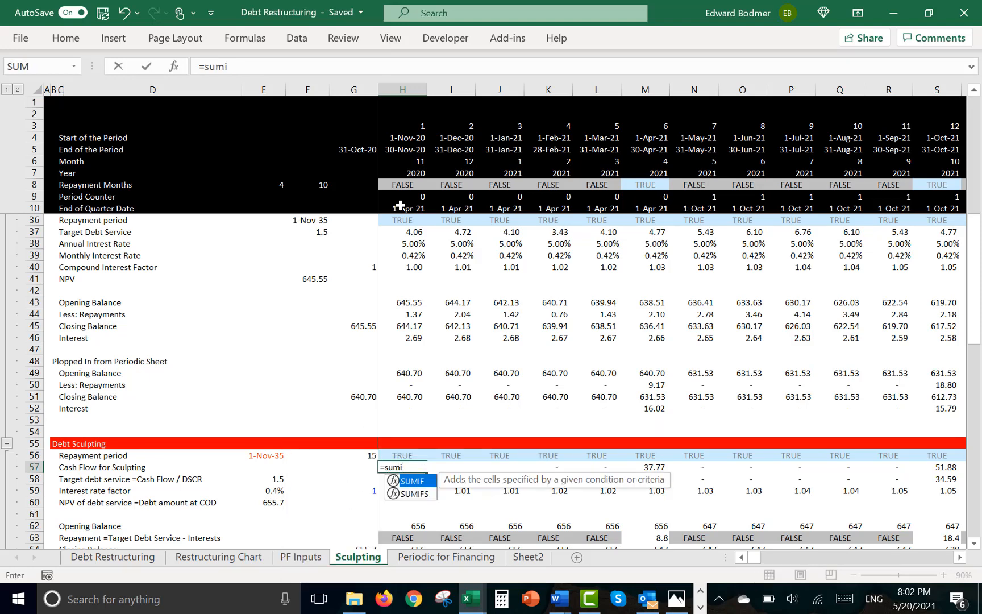
{"action": "key", "text": "Tab"}
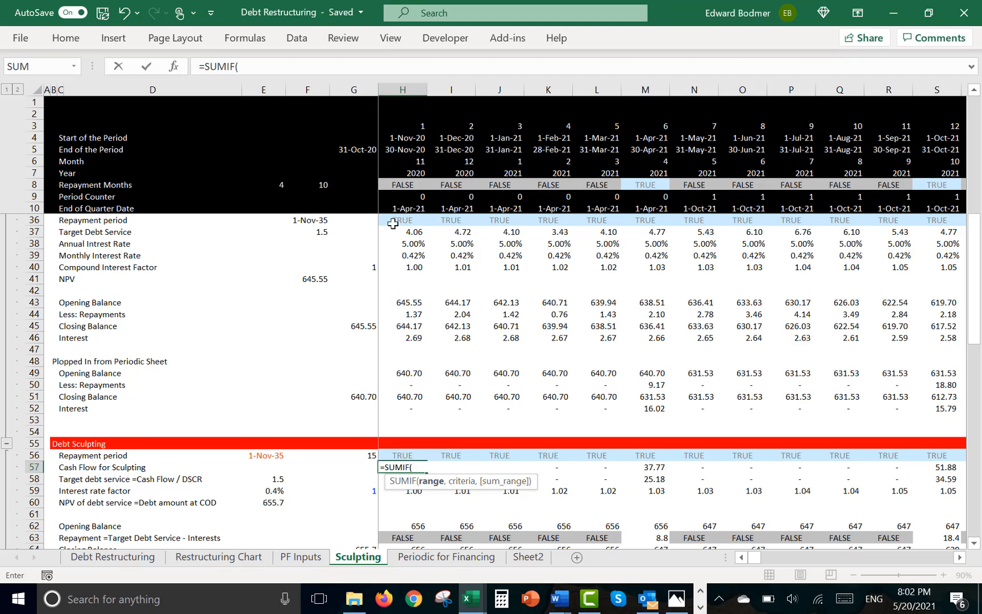
{"action": "left_click", "coordinate": [29, 197]}
{"action": "type", "text": ","}
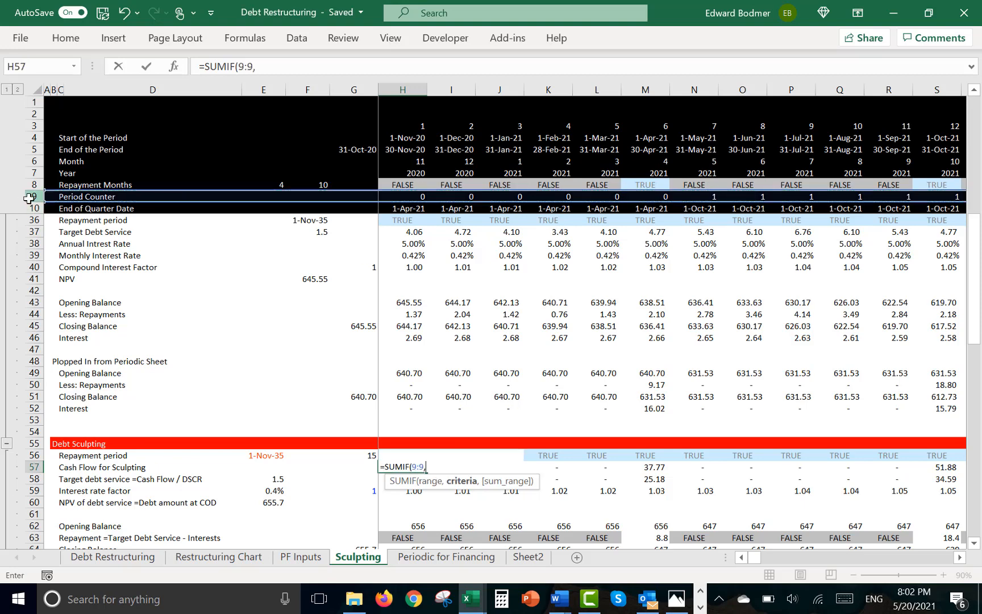
{"action": "left_click", "coordinate": [410, 197]}
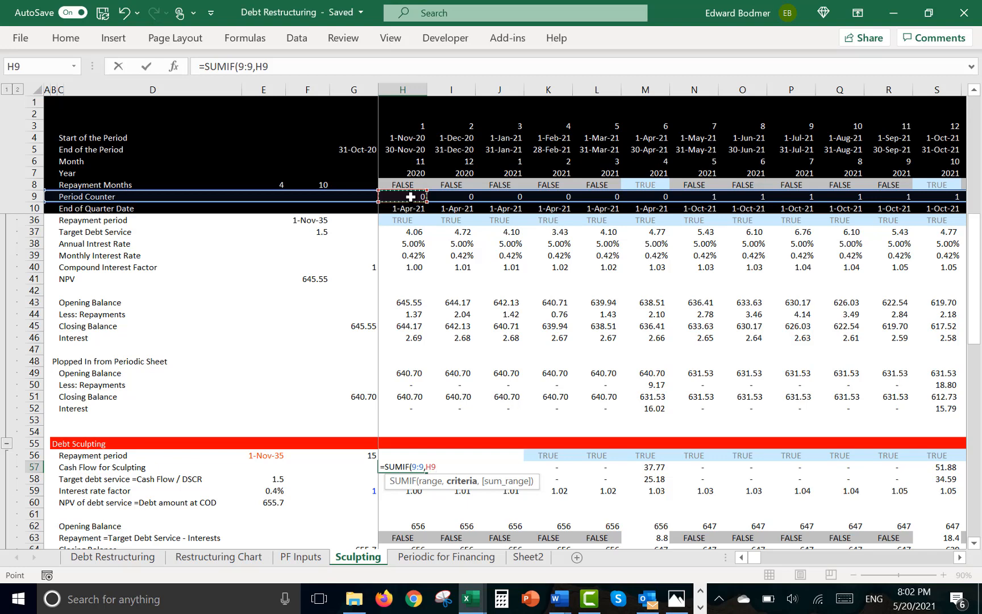
{"action": "type", "text": ","}
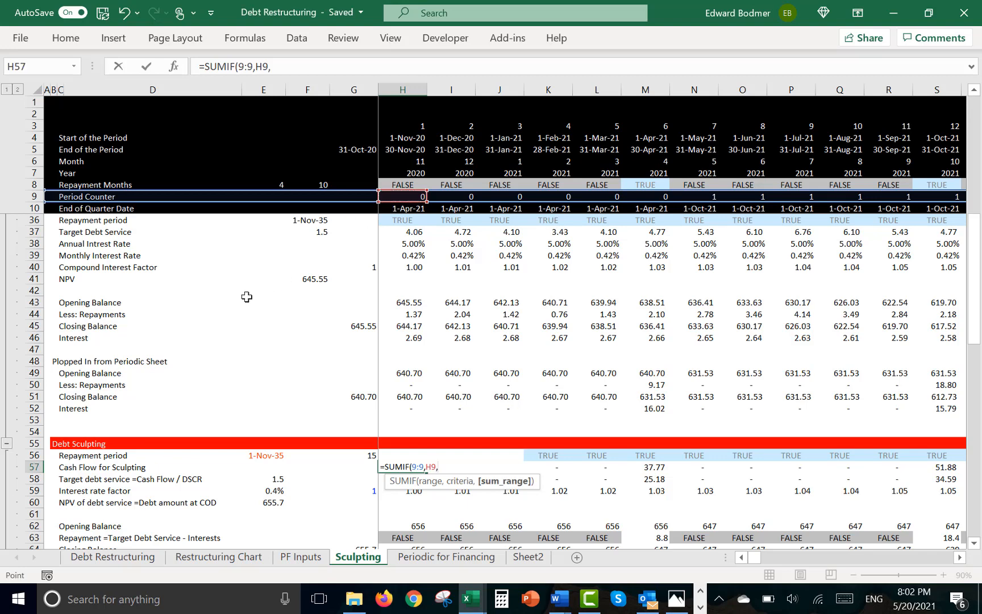
Set the sum range to the whole Cash Flow row 22 and enter the formula as =SUMIF(9:9,H9,22:22)
{"action": "left_click", "coordinate": [246, 297]}
{"action": "key", "text": "Up"}
{"action": "key", "text": "Up"}
{"action": "key", "text": "Up"}
{"action": "key", "text": "Up"}
{"action": "key", "text": "Up"}
{"action": "key", "text": "Up"}
{"action": "key", "text": "Up"}
{"action": "key", "text": "Up"}
{"action": "key", "text": "Up"}
{"action": "key", "text": "Up"}
{"action": "key", "text": "Up"}
{"action": "key", "text": "Up"}
{"action": "key", "text": "Up"}
{"action": "key", "text": "Up"}
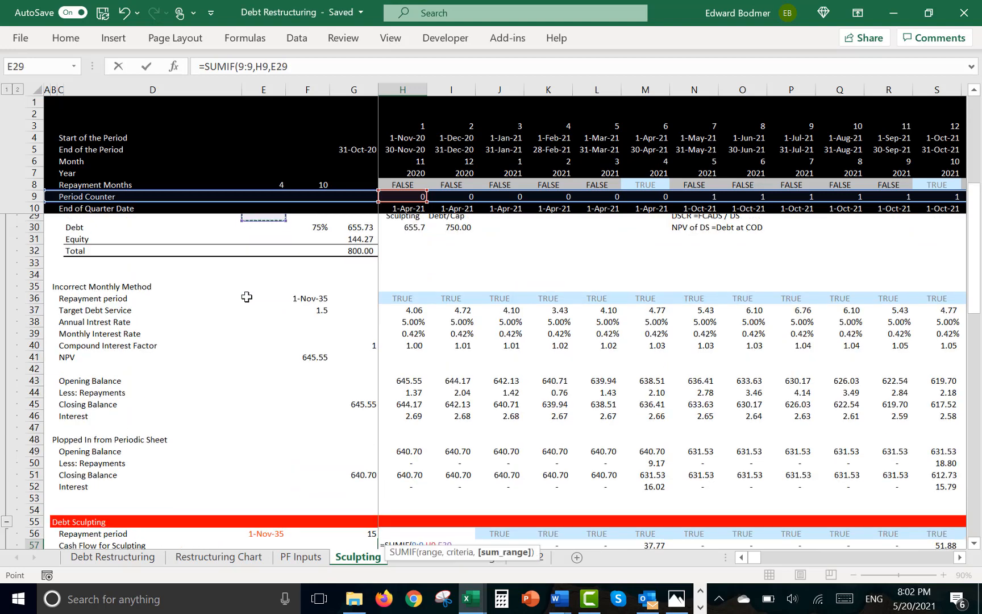
{"action": "key", "text": "Up"}
{"action": "key", "text": "Up"}
{"action": "key", "text": "Up"}
{"action": "key", "text": "Up"}
{"action": "key", "text": "Up"}
{"action": "key", "text": "Up"}
{"action": "key", "text": "Up"}
{"action": "key", "text": "Up"}
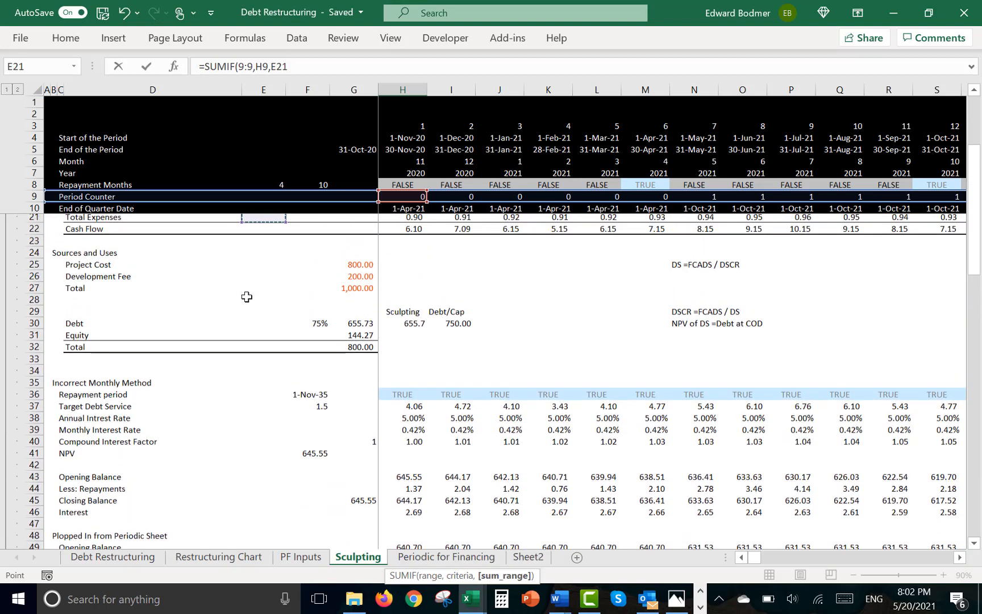
{"action": "key", "text": "Up"}
{"action": "key", "text": "Up"}
{"action": "key", "text": "Down"}
{"action": "key", "text": "Down"}
{"action": "key", "text": "Down"}
{"action": "key", "text": "Down"}
{"action": "key", "text": "Up"}
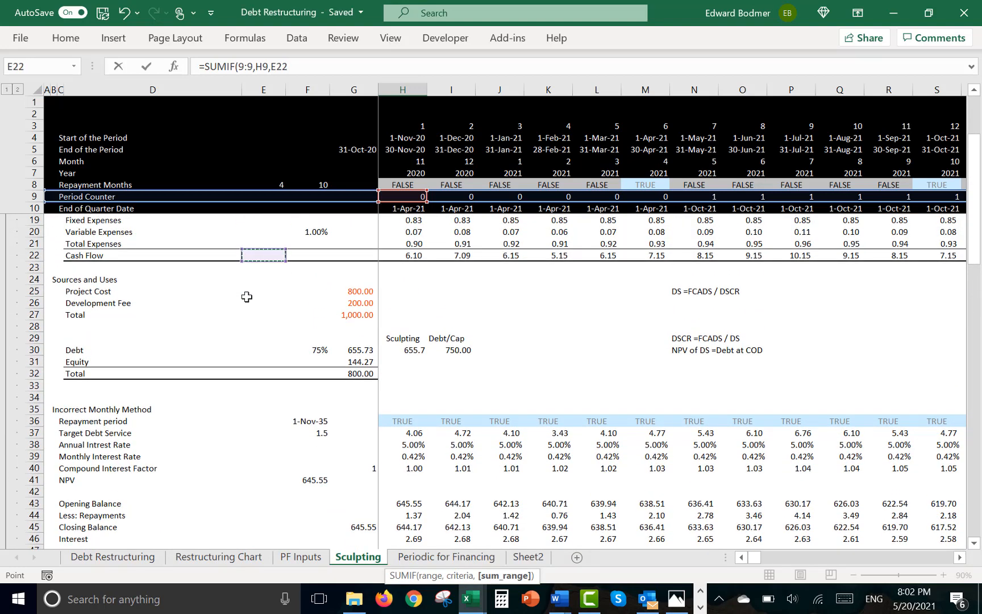
{"action": "key", "text": "shift+space"}
{"action": "key", "text": "Return"}
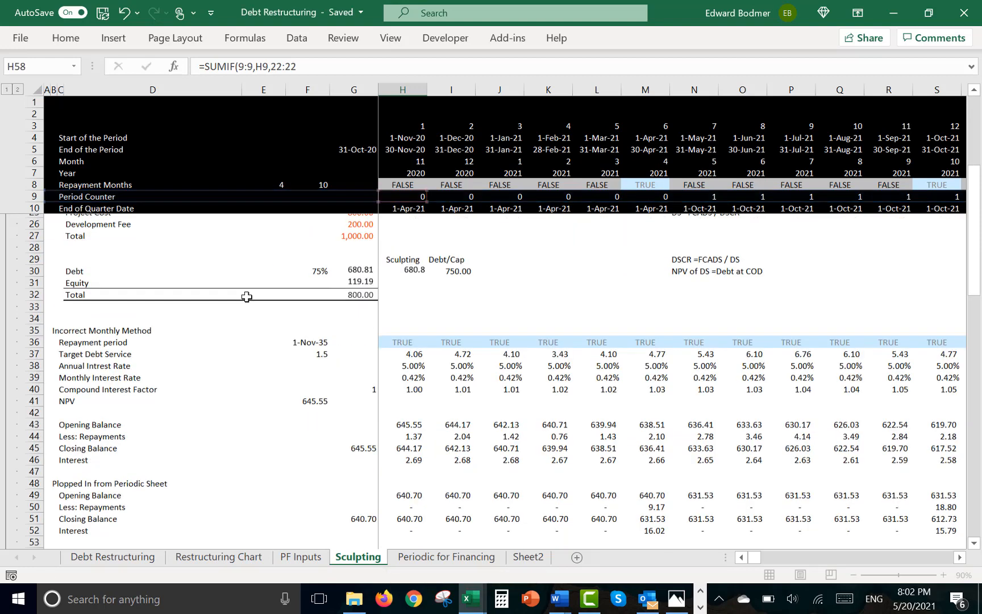
Copy the Cash Flow for Sculpting SUMIF formula from H57 across all monthly columns of row 57
{"action": "key", "text": "Up"}
{"action": "key", "text": "ctrl+shift+Right"}
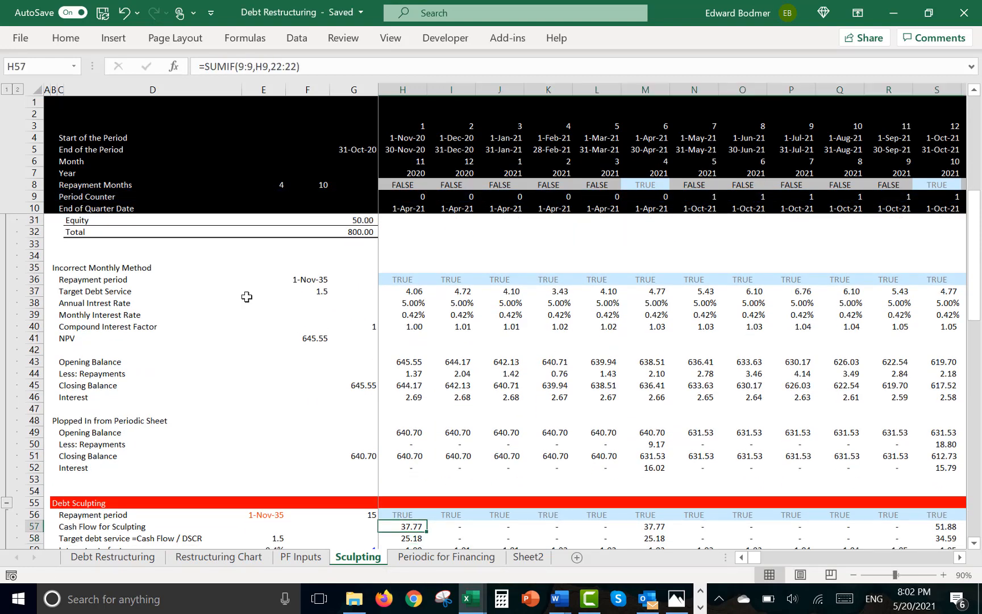
{"action": "key", "text": "ctrl+r"}
Check the copied Cash Flow for Sculpting formulas and amounts along the monthly columns of row 57
{"action": "key", "text": "Right"}
{"action": "key", "text": "Right"}
{"action": "key", "text": "Right"}
{"action": "key", "text": "Right"}
{"action": "key", "text": "Right"}
{"action": "key", "text": "Right"}
{"action": "key", "text": "Right"}
{"action": "key", "text": "Right"}
{"action": "key", "text": "Right"}
{"action": "key", "text": "Right"}
{"action": "key", "text": "Right"}
{"action": "key", "text": "Right"}
{"action": "key", "text": "Right"}
{"action": "key", "text": "Right"}
{"action": "key", "text": "Right"}
{"action": "key", "text": "Right"}
{"action": "key", "text": "Right"}
{"action": "key", "text": "Right"}
{"action": "key", "text": "Right"}
{"action": "key", "text": "Right"}
{"action": "key", "text": "Right"}
{"action": "key", "text": "Right"}
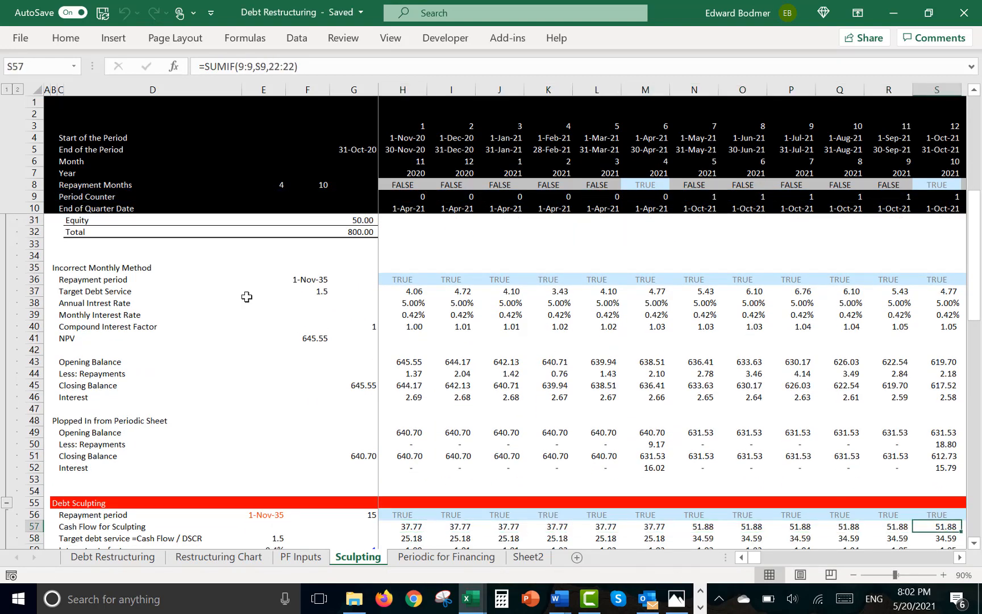
Multiply the H57 formula by the Repayment Months flag, making it =SUMIF(9:9,H9,22:22)*H8, and copy it across row 57
{"action": "key", "text": "ctrl+Left"}
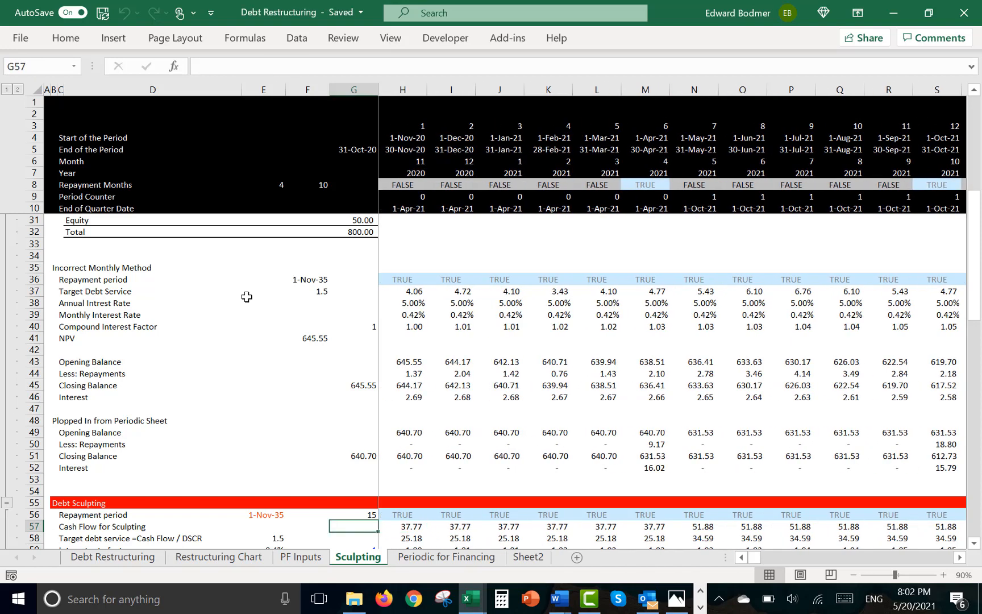
{"action": "key", "text": "F2"}
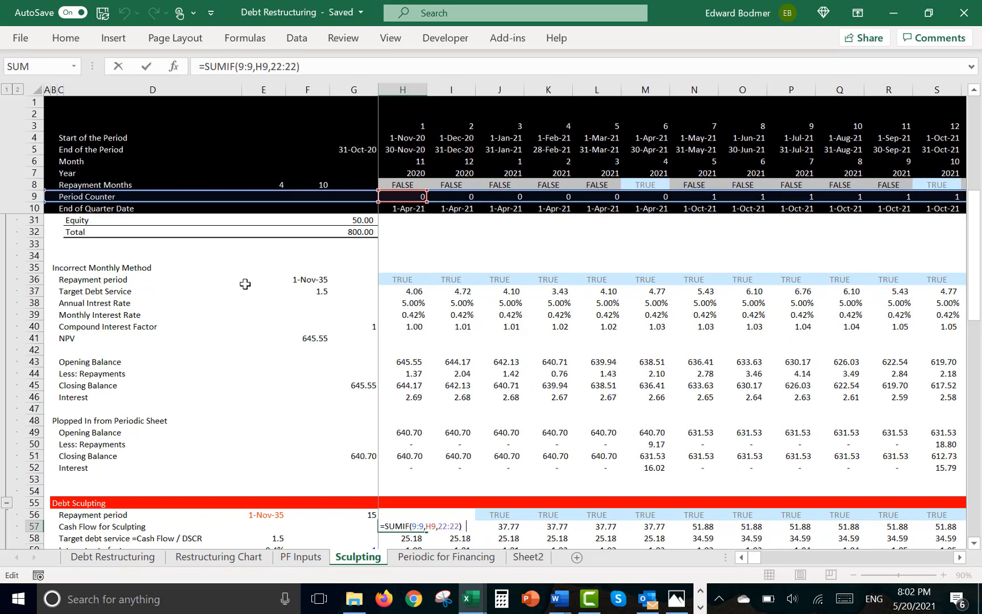
{"action": "type", "text": "*"}
{"action": "left_click", "coordinate": [402, 185]}
{"action": "key", "text": "ctrl+Return"}
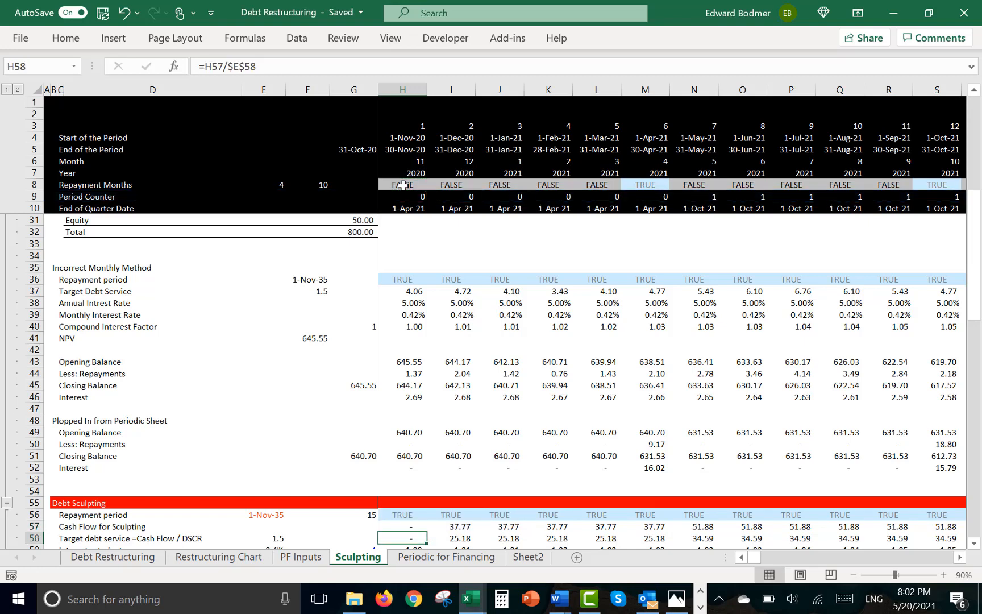
{"action": "key", "text": "ctrl+shift+Right"}
{"action": "key", "text": "ctrl+r"}
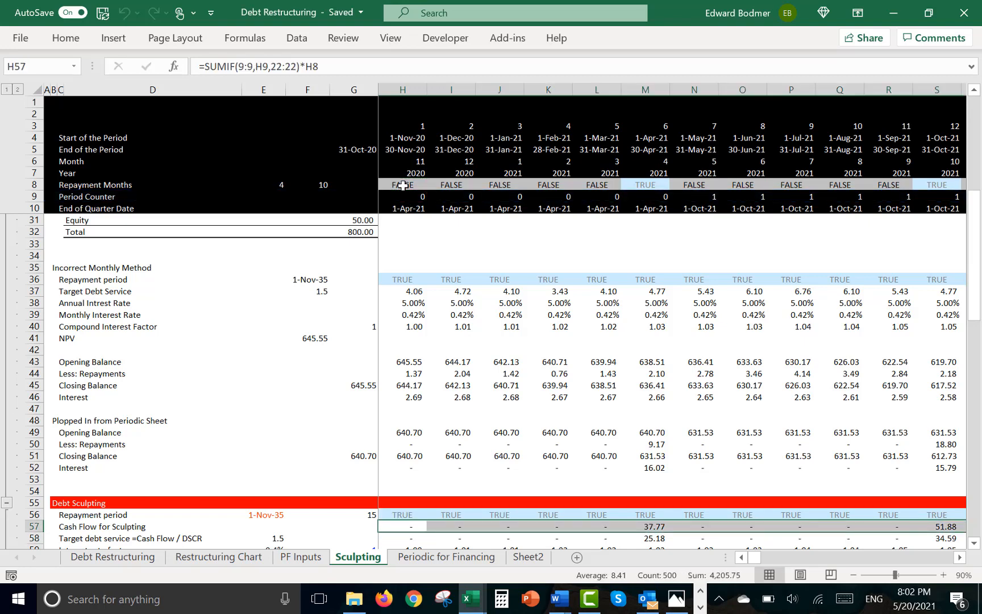
Review the Cash Flow for Sculpting row against the Repayment Months flags through the monthly columns up to 2027
{"action": "key", "text": "Right"}
{"action": "key", "text": "Right"}
{"action": "key", "text": "Right"}
{"action": "key", "text": "Right"}
{"action": "key", "text": "Right"}
{"action": "key", "text": "Right"}
{"action": "key", "text": "Right"}
{"action": "key", "text": "Right"}
{"action": "key", "text": "Right"}
{"action": "key", "text": "Right"}
{"action": "key", "text": "Right"}
{"action": "key", "text": "Right"}
{"action": "key", "text": "Right"}
{"action": "key", "text": "Right"}
{"action": "key", "text": "Right"}
{"action": "key", "text": "Right"}
{"action": "key", "text": "Right"}
{"action": "key", "text": "Right"}
{"action": "key", "text": "Right"}
{"action": "key", "text": "Right"}
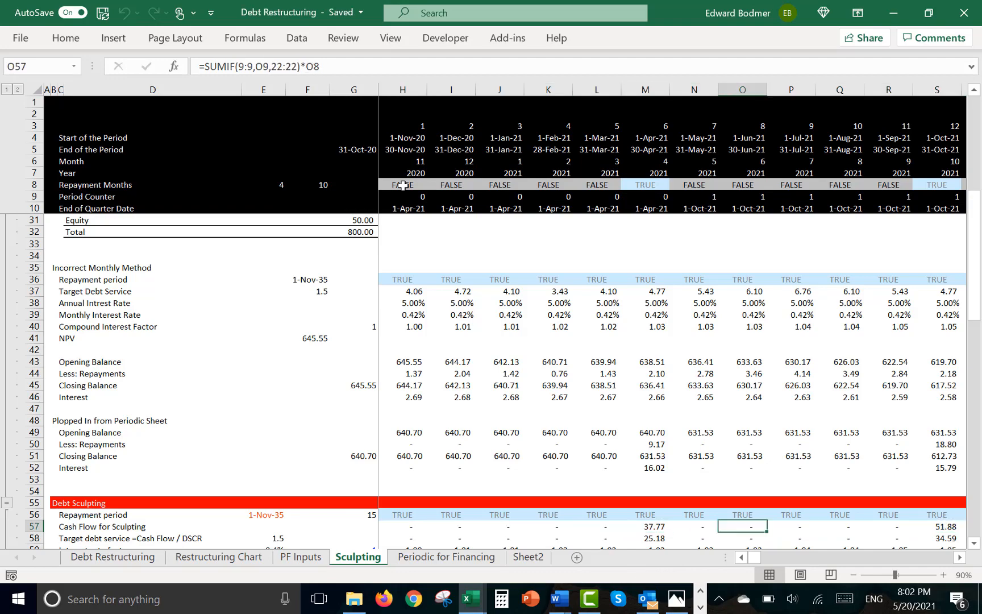
{"action": "key", "text": "Right"}
{"action": "key", "text": "Right"}
{"action": "key", "text": "Right"}
{"action": "key", "text": "Right"}
{"action": "key", "text": "Right"}
{"action": "key", "text": "Right"}
{"action": "key", "text": "Right"}
{"action": "key", "text": "Right"}
{"action": "key", "text": "Right"}
{"action": "key", "text": "Right"}
{"action": "key", "text": "Right"}
{"action": "key", "text": "Right"}
{"action": "key", "text": "Right"}
{"action": "key", "text": "Right"}
{"action": "key", "text": "Right"}
{"action": "key", "text": "Right"}
{"action": "key", "text": "Right"}
{"action": "key", "text": "Right"}
{"action": "key", "text": "Right"}
{"action": "key", "text": "Right"}
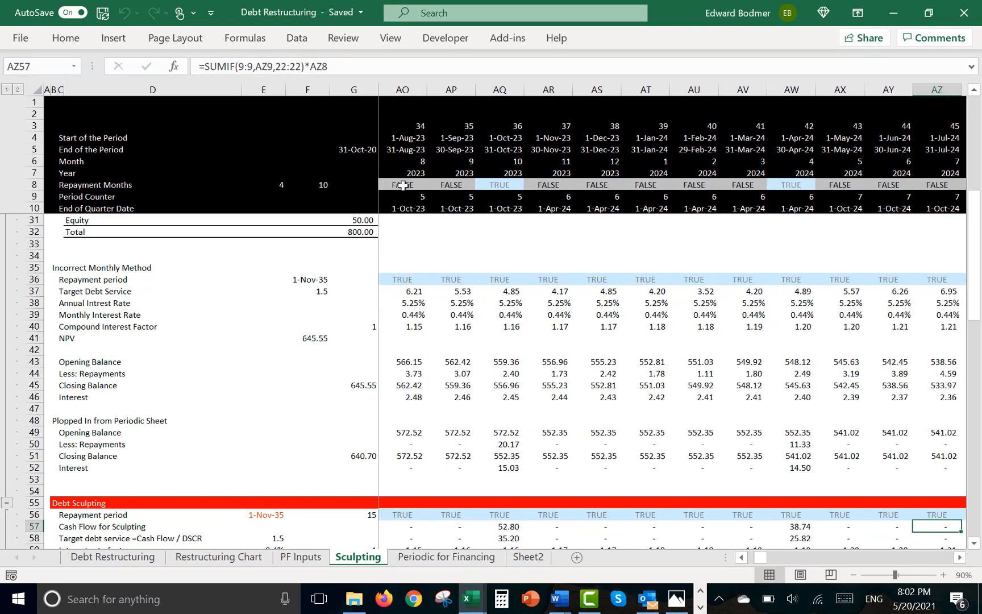
{"action": "key", "text": "Right"}
{"action": "key", "text": "Right"}
{"action": "key", "text": "Right"}
{"action": "key", "text": "Right"}
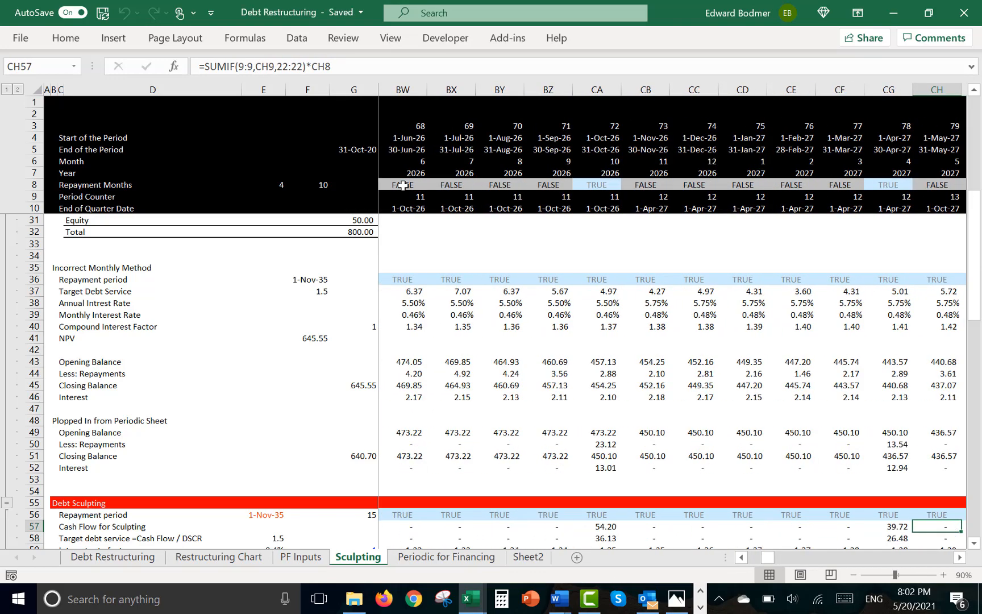
Colour the Periodic for Financing sheet with Format Options, using 3 top rows in Dashboard Colour 1 and no Bold Only 1 for the sum column
{"action": "key", "text": "ctrl+Page_Down"}
{"action": "key", "text": "Down"}
{"action": "key", "text": "Down"}
{"action": "key", "text": "Down"}
{"action": "key", "text": "Down"}
{"action": "key", "text": "Down"}
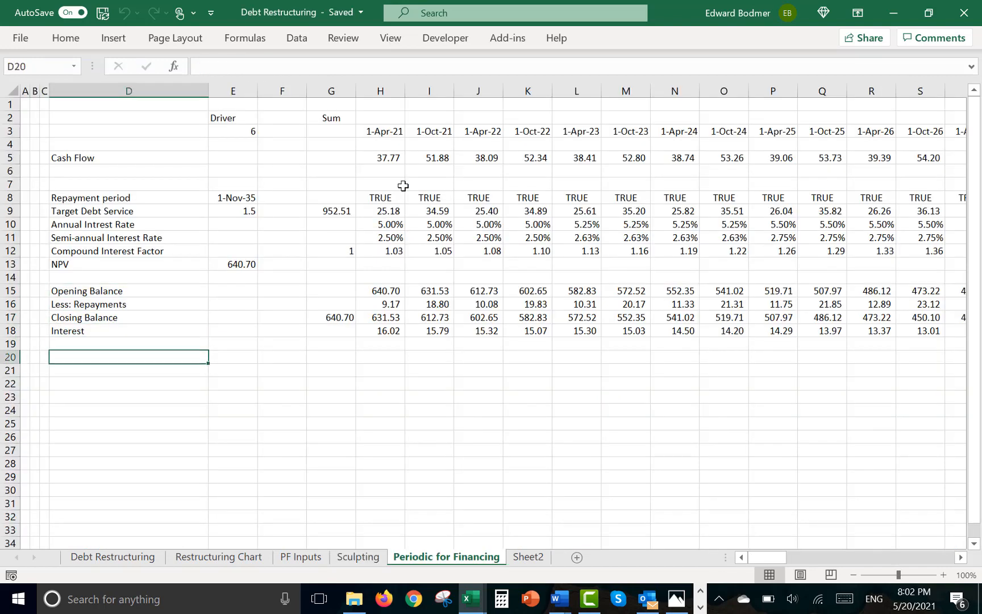
{"action": "key", "text": "ctrl+alt+c"}
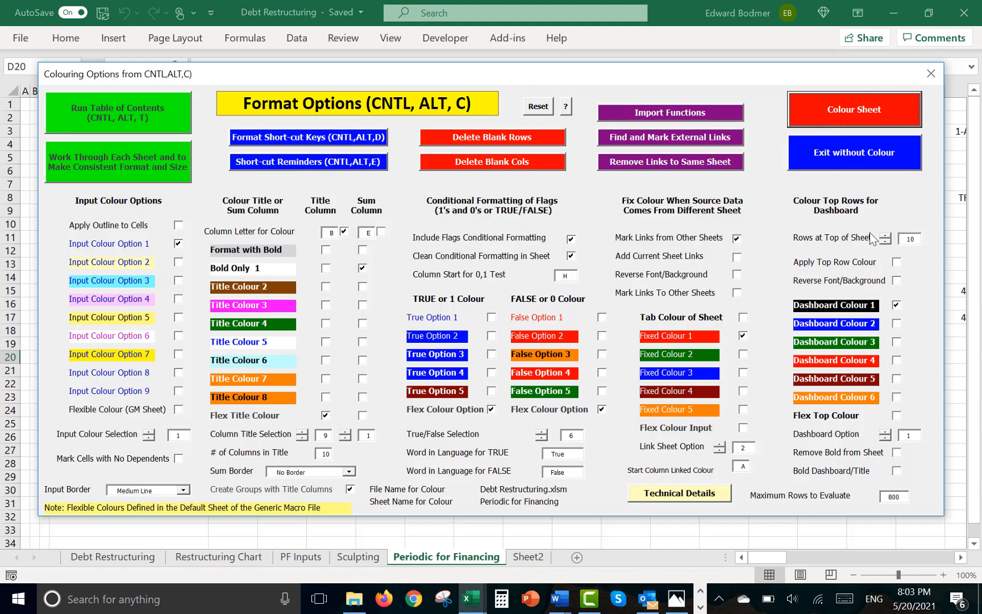
{"action": "left_click_drag", "start_coordinate": [627, 82], "coordinate": [619, 161]}
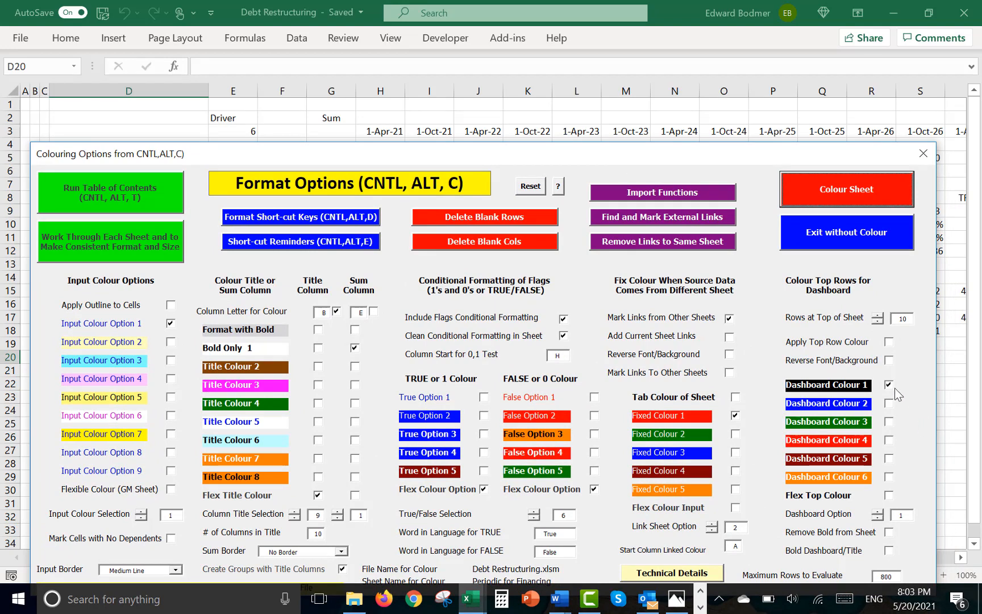
{"action": "left_click", "coordinate": [880, 322]}
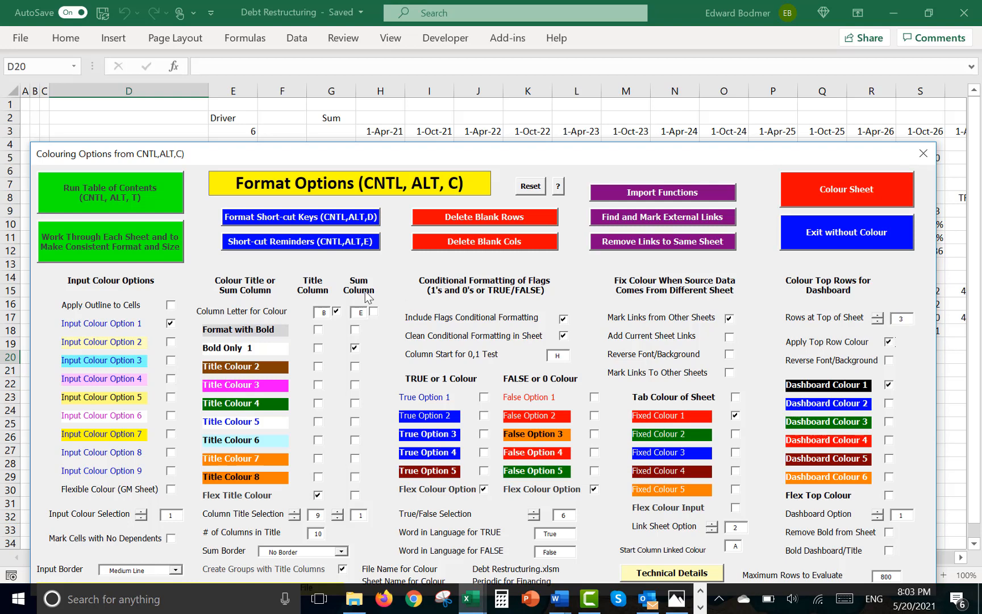
{"action": "left_click", "coordinate": [355, 347]}
{"action": "left_click", "coordinate": [845, 195]}
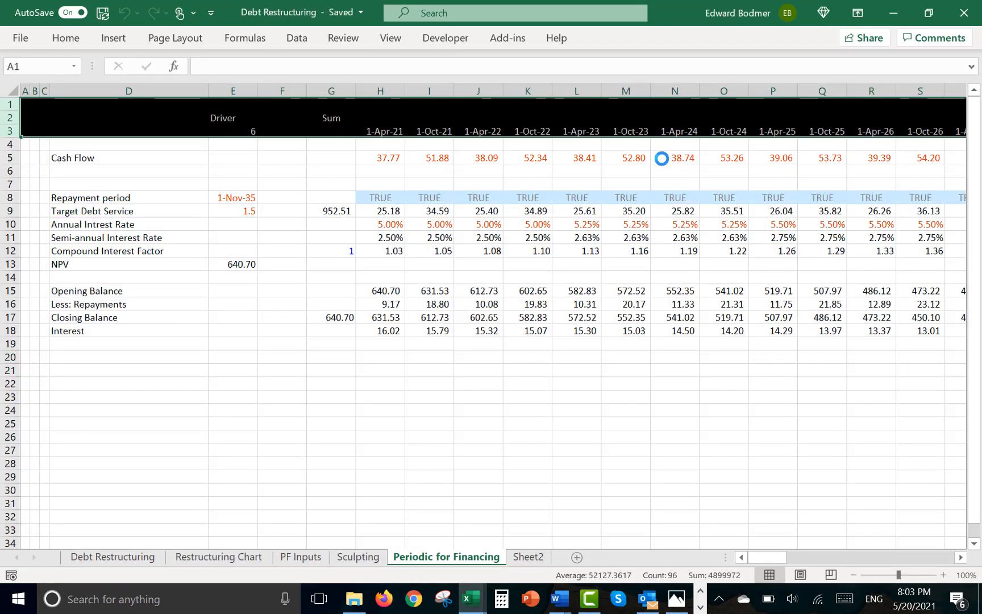
Hide the gridlines on the Periodic for Financing sheet
{"action": "left_click", "coordinate": [439, 319]}
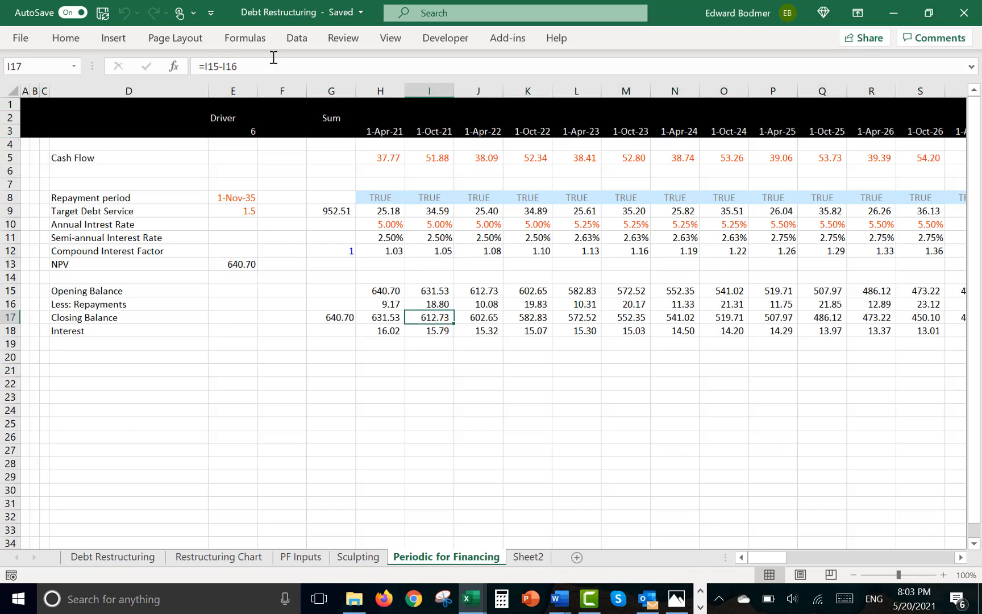
{"action": "left_click", "coordinate": [391, 39]}
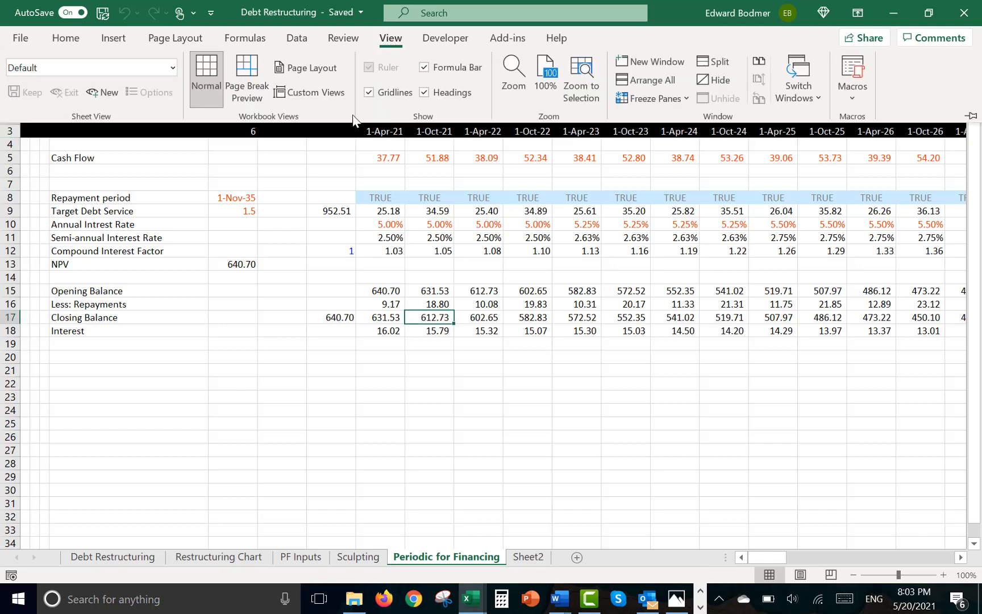
{"action": "left_click", "coordinate": [375, 93]}
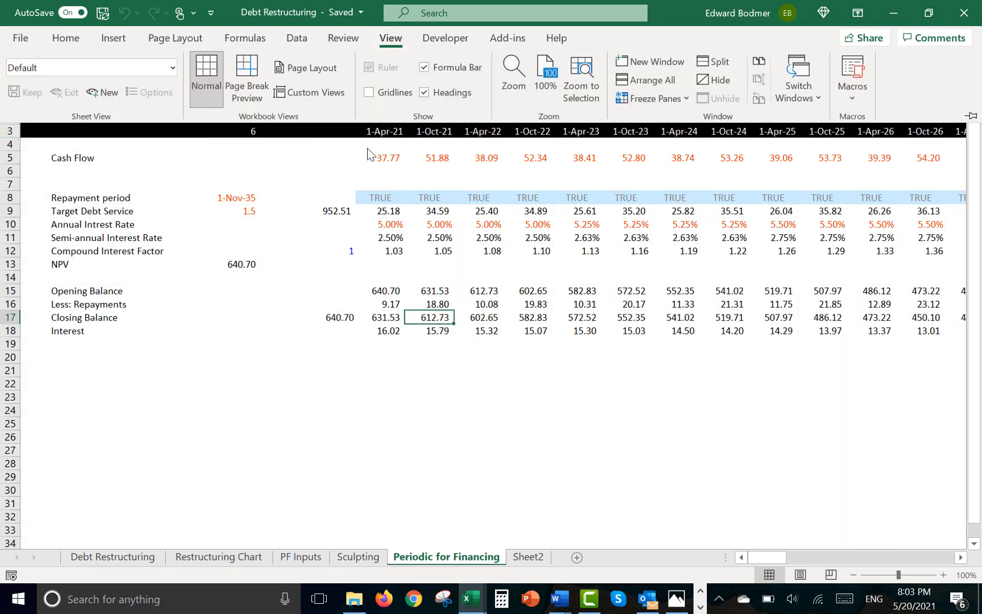
{"action": "key", "text": "Up"}
{"action": "key", "text": "Up"}
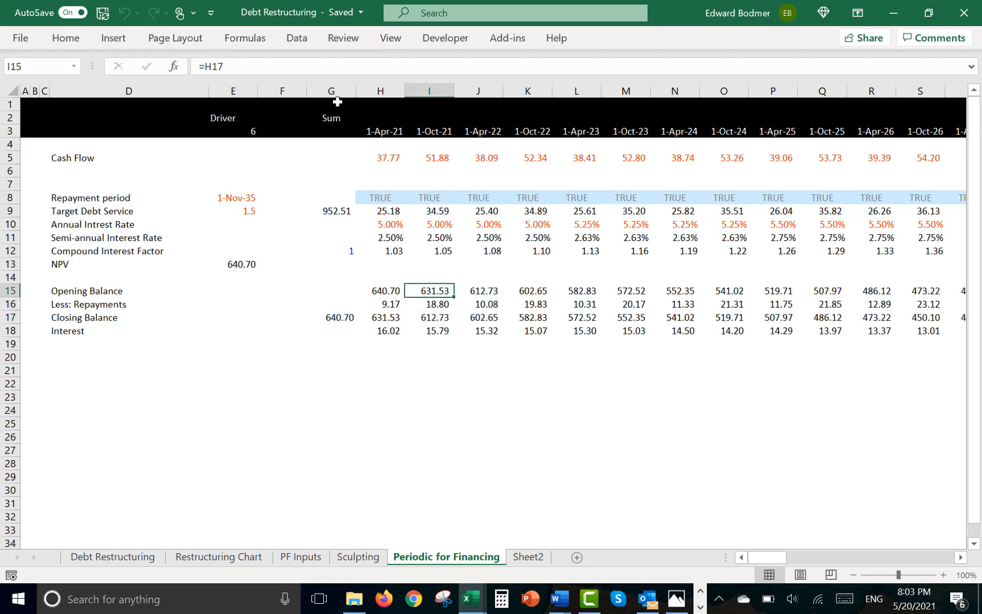
Freeze the panes at H4 on the Periodic for Financing sheet
{"action": "left_click", "coordinate": [382, 149]}
{"action": "key", "text": "alt+w"}
{"action": "key", "text": "f"}
{"action": "key", "text": "f"}
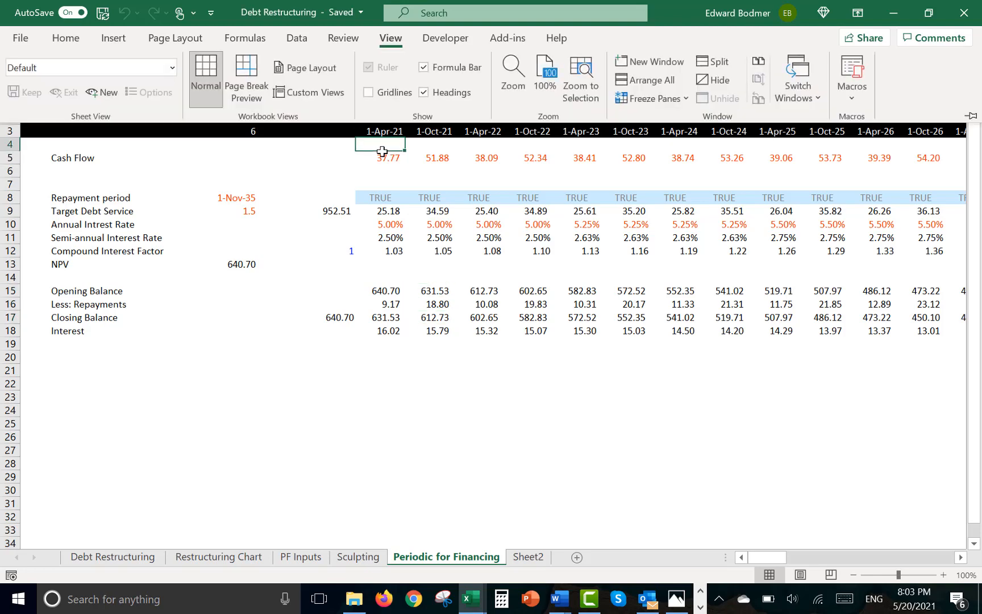
{"action": "key", "text": "Down"}
{"action": "key", "text": "Down"}
{"action": "key", "text": "Down"}
{"action": "key", "text": "Down"}
{"action": "key", "text": "Down"}
{"action": "key", "text": "Down"}
{"action": "key", "text": "Down"}
{"action": "key", "text": "Down"}
{"action": "key", "text": "Down"}
{"action": "key", "text": "Down"}
{"action": "key", "text": "Down"}
{"action": "key", "text": "Down"}
{"action": "key", "text": "Down"}
{"action": "key", "text": "Down"}
{"action": "key", "text": "Down"}
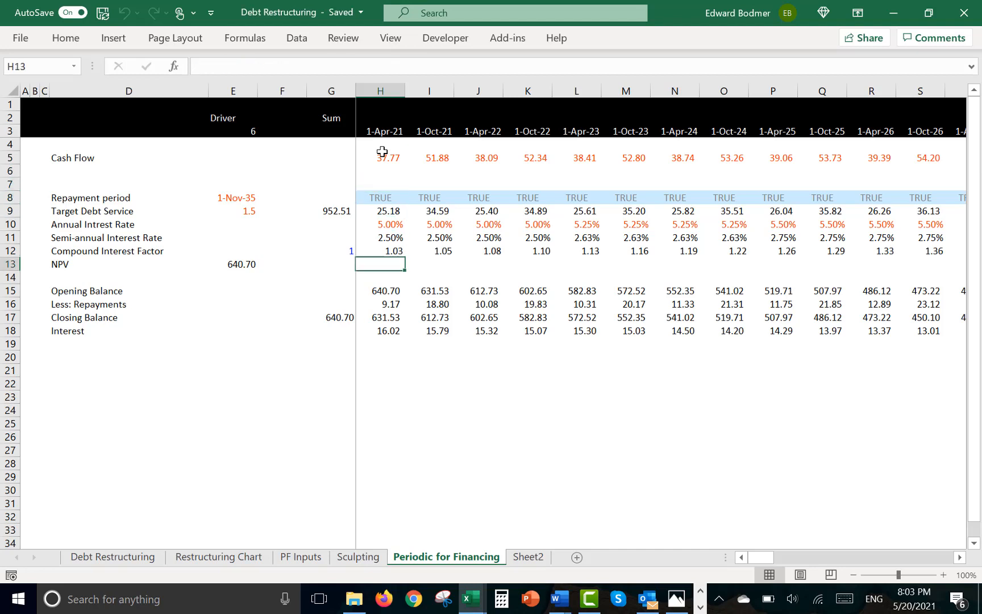
{"action": "key", "text": "Up"}
{"action": "key", "text": "Up"}
{"action": "key", "text": "Down"}
{"action": "key", "text": "Down"}
{"action": "key", "text": "Down"}
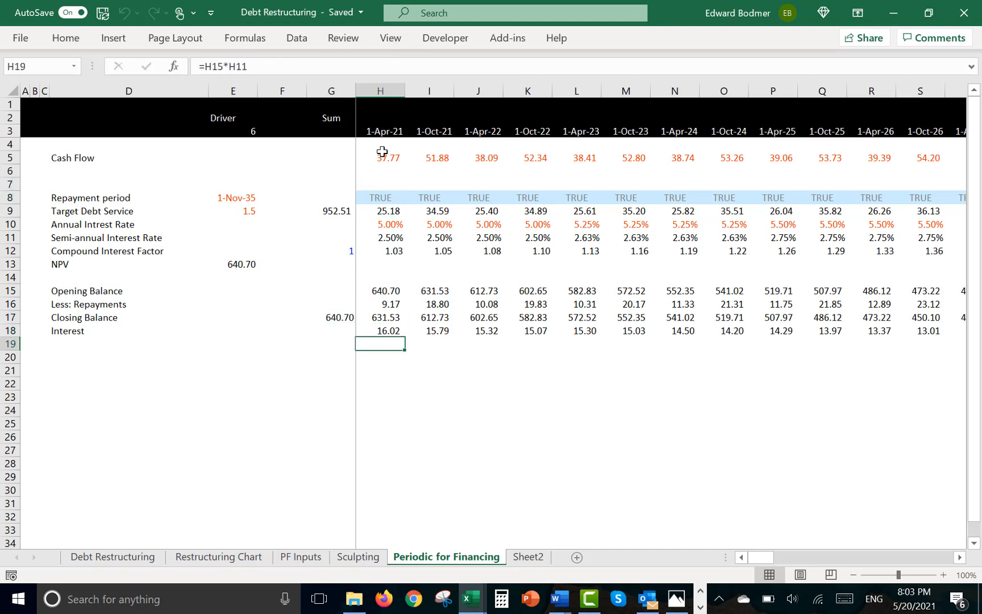
Add the section heading Sculpting in B7, above the Repayment period row
{"action": "key", "text": "Left"}
{"action": "key", "text": "Left"}
{"action": "key", "text": "Left"}
{"action": "key", "text": "Left"}
{"action": "key", "text": "Left"}
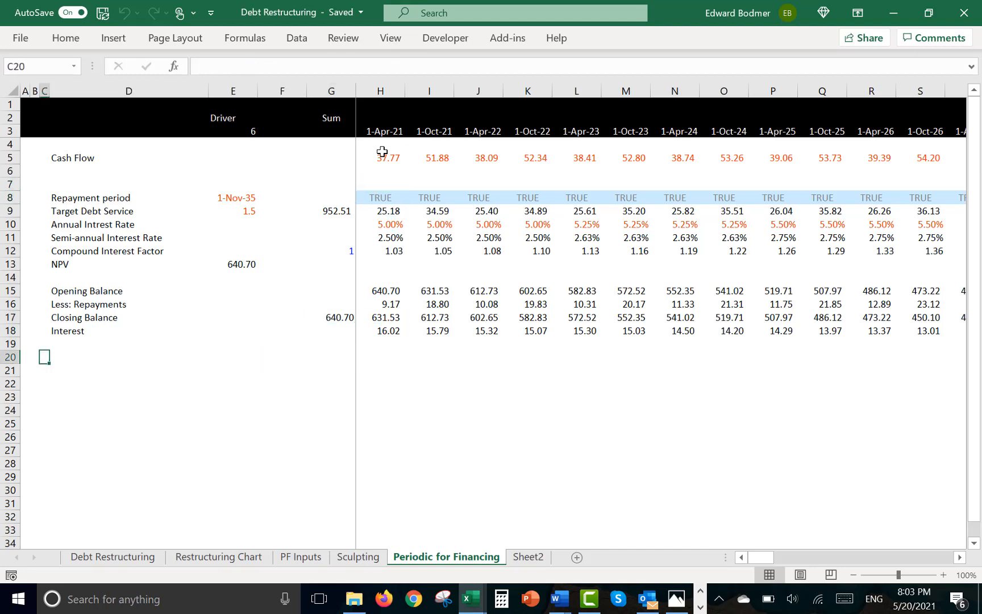
{"action": "key", "text": "Up"}
{"action": "key", "text": "Up"}
{"action": "key", "text": "Up"}
{"action": "key", "text": "Up"}
{"action": "key", "text": "Up"}
{"action": "key", "text": "Up"}
{"action": "key", "text": "Up"}
{"action": "key", "text": "Up"}
{"action": "key", "text": "Up"}
{"action": "key", "text": "Up"}
{"action": "key", "text": "Up"}
{"action": "key", "text": "Up"}
{"action": "key", "text": "Up"}
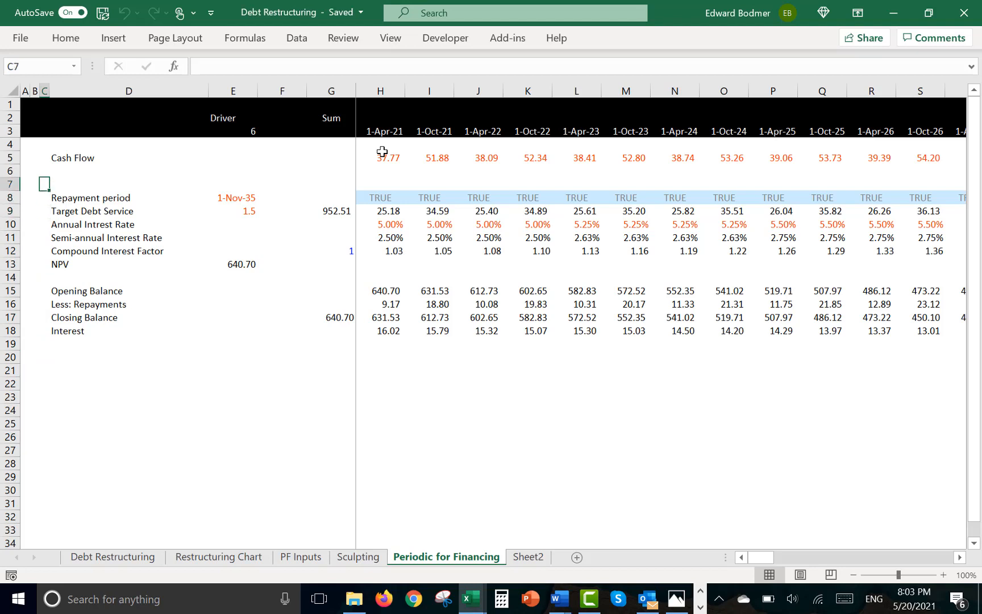
{"action": "key", "text": "Left"}
{"action": "type", "text": "Scu"}
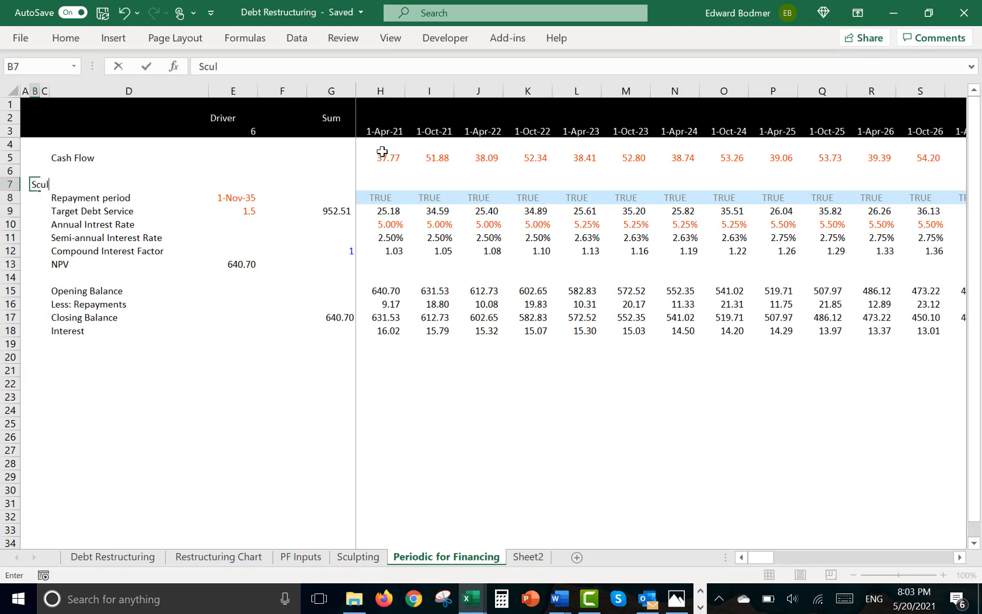
{"action": "type", "text": "lpting"}
{"action": "key", "text": "Return"}
Add the section heading Graph in B21, below the debt balance and Interest rows
{"action": "key", "text": "Down"}
{"action": "key", "text": "Down"}
{"action": "key", "text": "Down"}
{"action": "key", "text": "Down"}
{"action": "key", "text": "Down"}
{"action": "key", "text": "Down"}
{"action": "key", "text": "Down"}
{"action": "key", "text": "Down"}
{"action": "key", "text": "Down"}
{"action": "key", "text": "Down"}
{"action": "key", "text": "Down"}
{"action": "key", "text": "Down"}
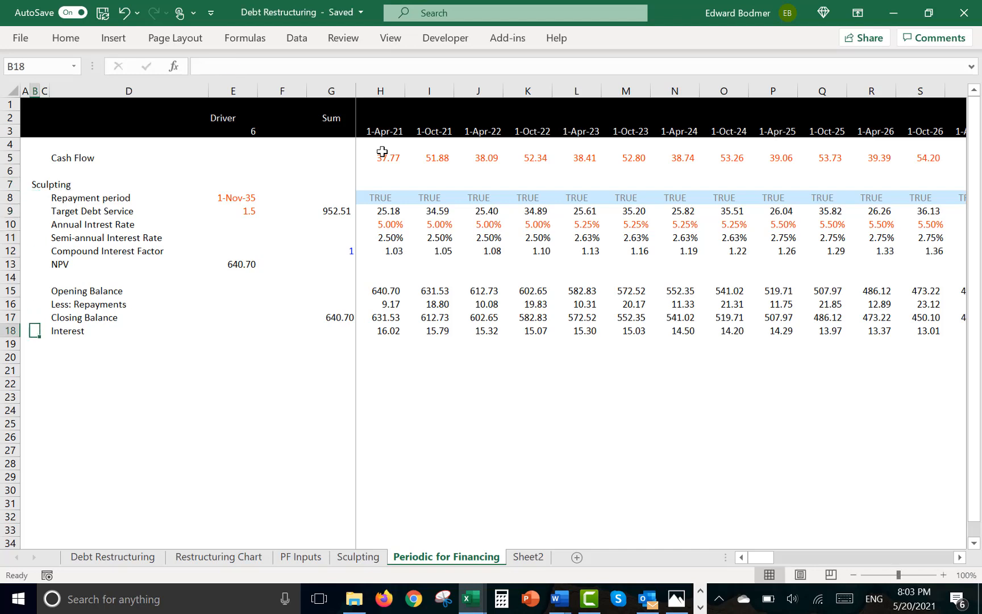
{"action": "key", "text": "Down"}
{"action": "type", "text": "Gr"}
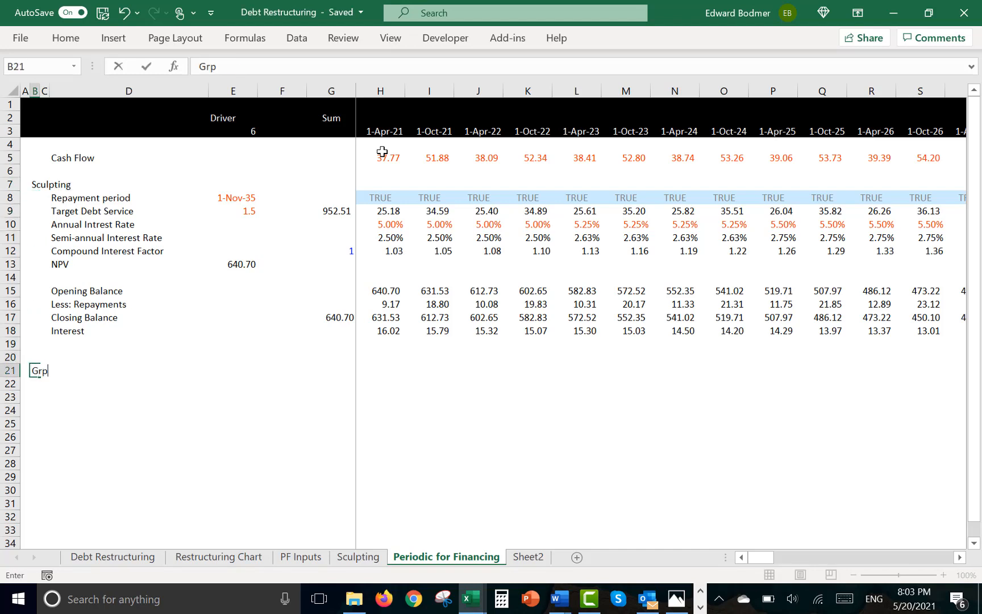
{"action": "key", "text": "Return"}
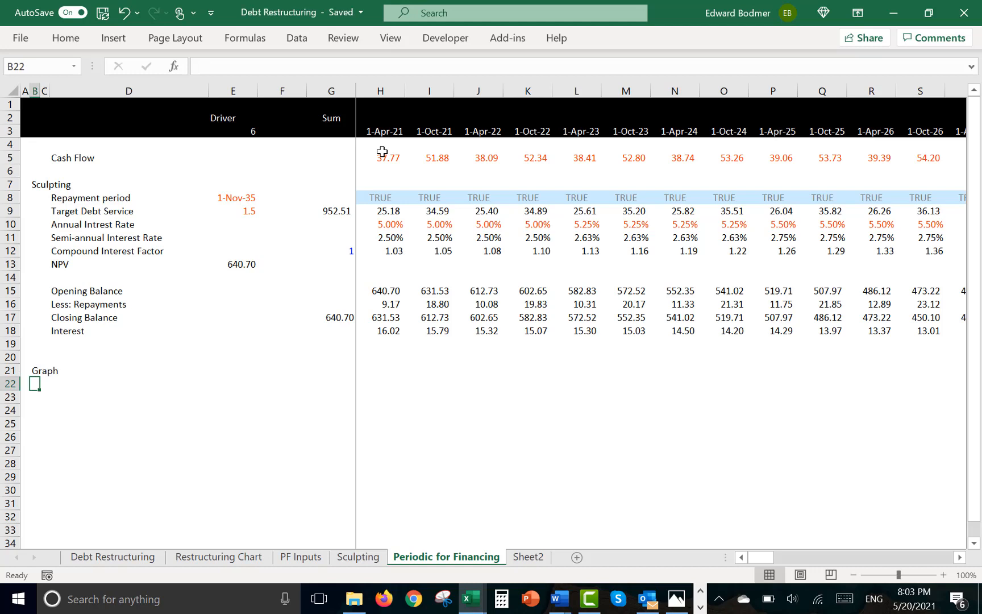
Link H22 in the Graph section to the first period date with the formula =H3
{"action": "key", "text": "Right"}
{"action": "key", "text": "Right"}
{"action": "key", "text": "Right"}
{"action": "key", "text": "Right"}
{"action": "key", "text": "Right"}
{"action": "key", "text": "Right"}
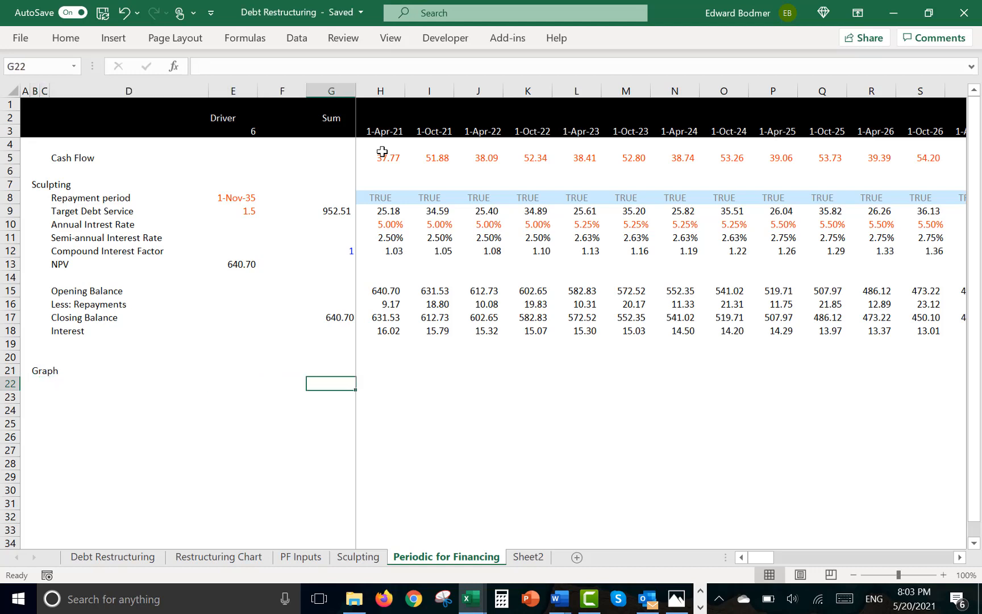
{"action": "type", "text": "="}
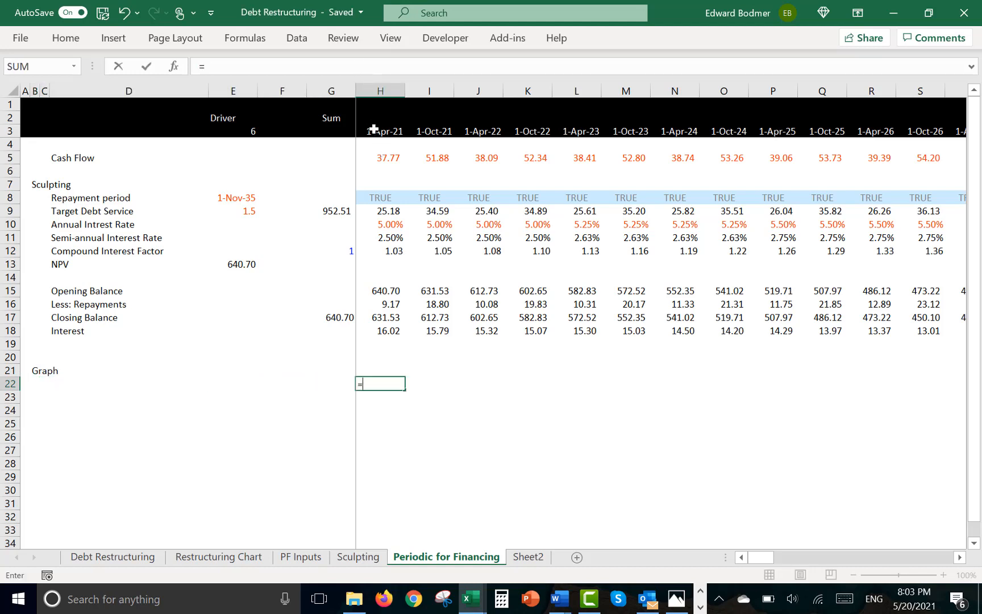
{"action": "left_click", "coordinate": [373, 130]}
{"action": "key", "text": "Return"}
Link H23, below the graph date, to the Cash Flow row with the formula =H5
{"action": "type", "text": "="}
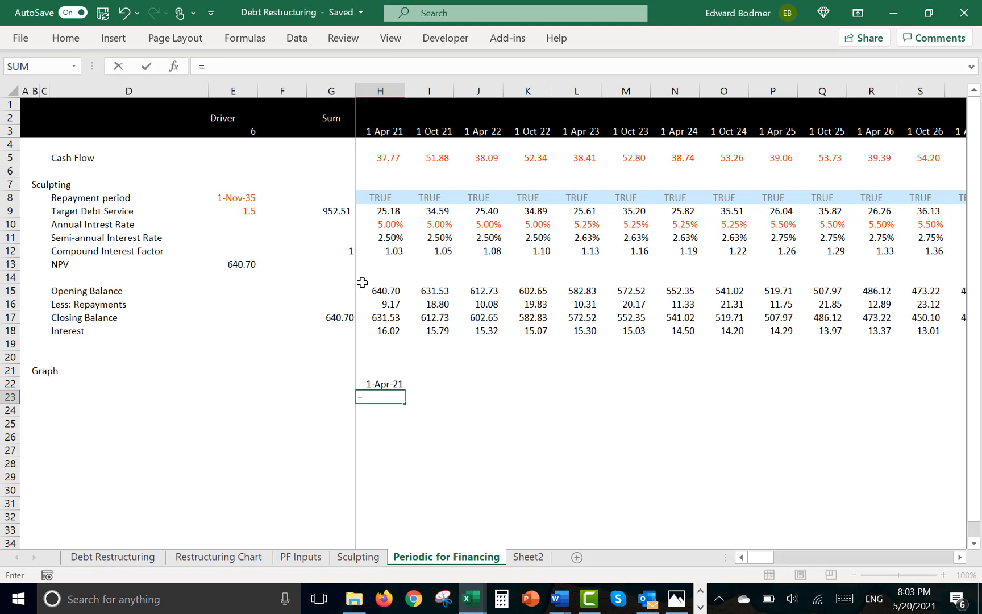
{"action": "left_click", "coordinate": [380, 214]}
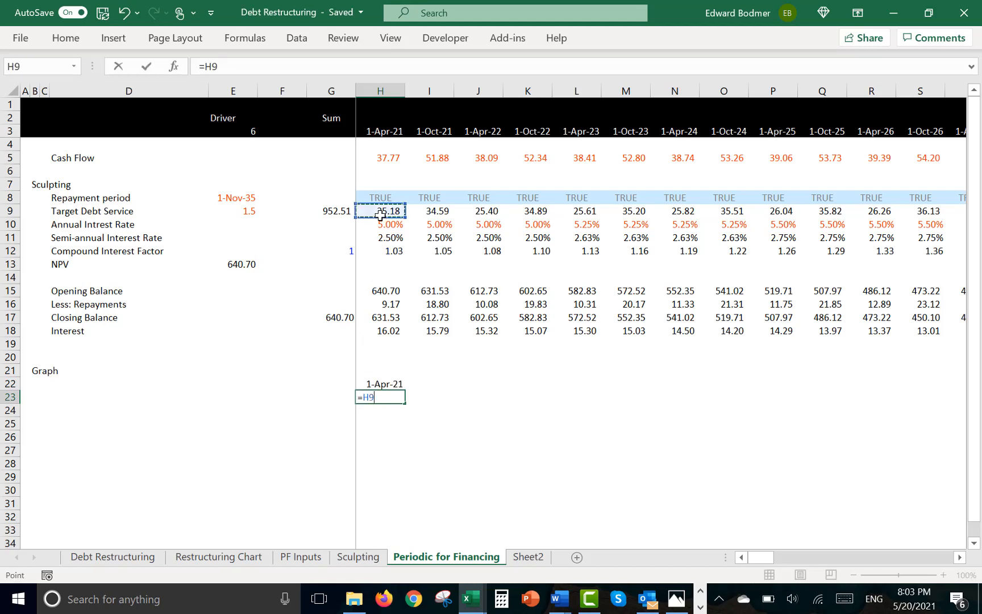
{"action": "key", "text": "Up"}
{"action": "key", "text": "Up"}
{"action": "key", "text": "Up"}
{"action": "key", "text": "Up"}
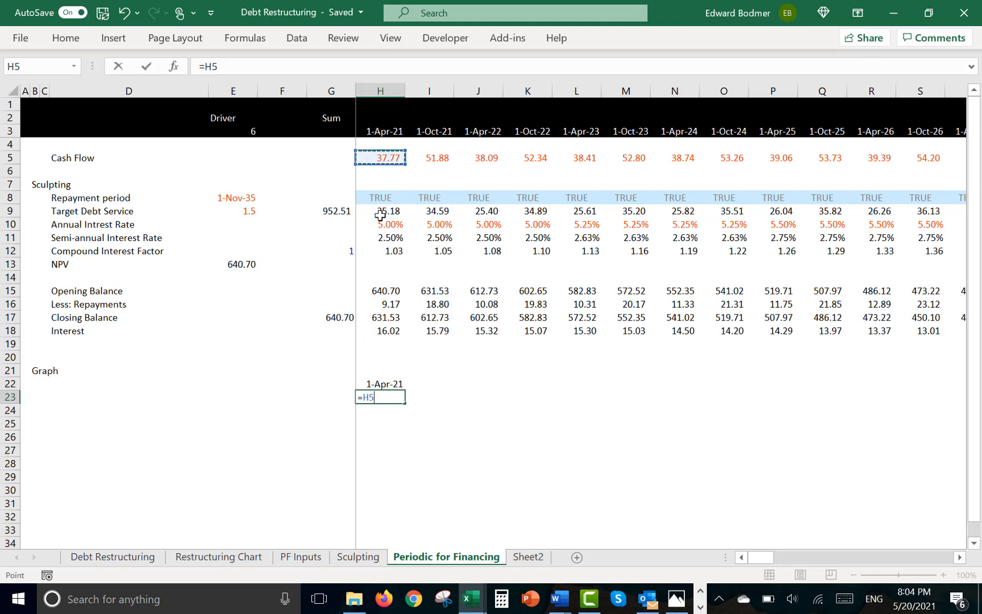
{"action": "key", "text": "Return"}
Link H24 to the Target Debt Service row with the formula =H9
{"action": "type", "text": "="}
{"action": "key", "text": "Up"}
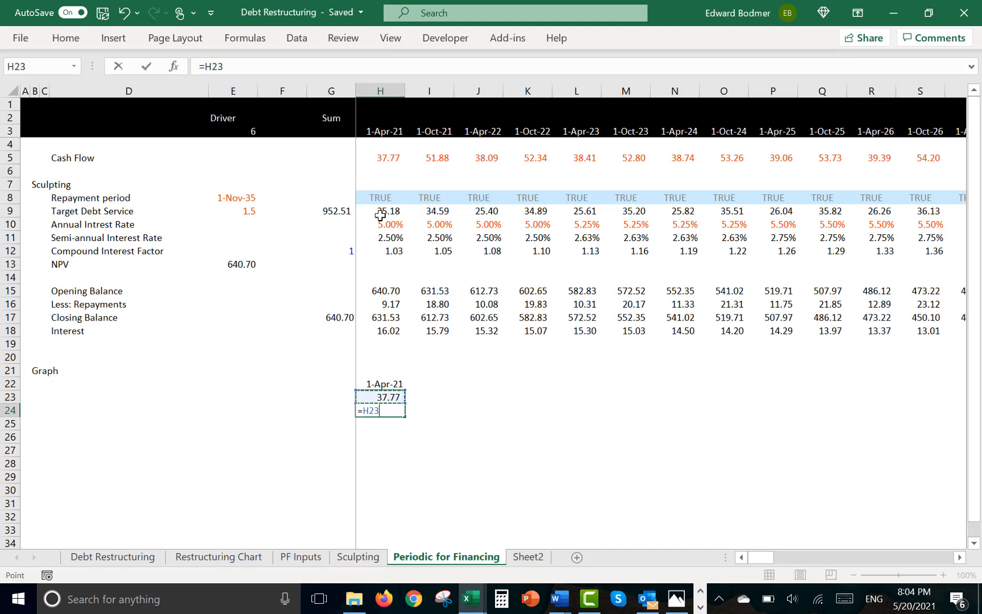
{"action": "key", "text": "Up"}
{"action": "key", "text": "Up"}
{"action": "key", "text": "Up"}
{"action": "key", "text": "Up"}
{"action": "key", "text": "Up"}
{"action": "key", "text": "Up"}
{"action": "key", "text": "Up"}
{"action": "key", "text": "Up"}
{"action": "key", "text": "Up"}
{"action": "key", "text": "Up"}
{"action": "key", "text": "Up"}
{"action": "key", "text": "Up"}
{"action": "key", "text": "Up"}
{"action": "key", "text": "Up"}
{"action": "key", "text": "Up"}
{"action": "key", "text": "Up"}
{"action": "key", "text": "Up"}
{"action": "key", "text": "Down"}
{"action": "key", "text": "Down"}
{"action": "key", "text": "Down"}
{"action": "key", "text": "Down"}
{"action": "key", "text": "Down"}
{"action": "key", "text": "Down"}
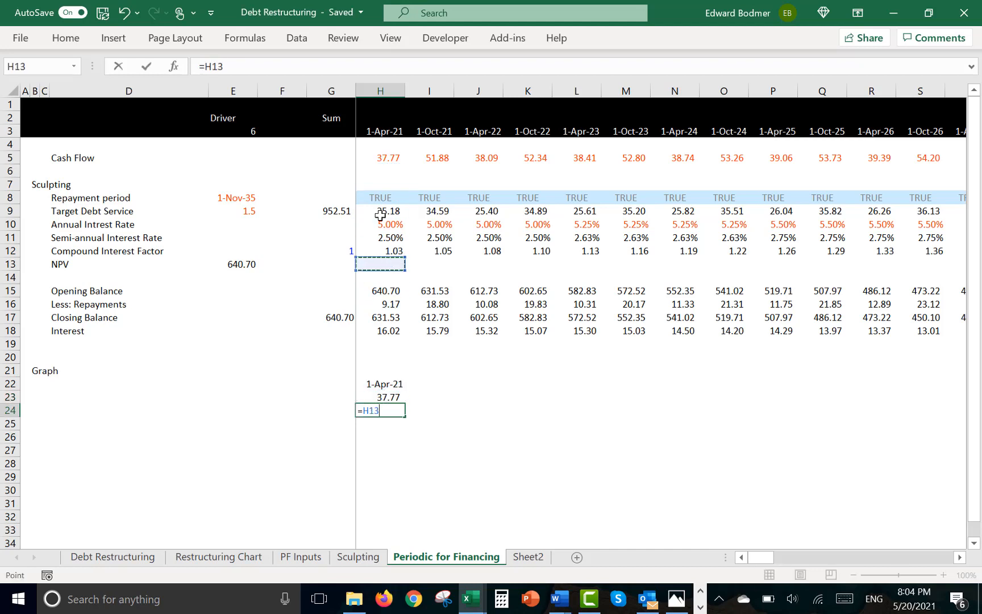
{"action": "key", "text": "Up"}
{"action": "key", "text": "Up"}
{"action": "key", "text": "Up"}
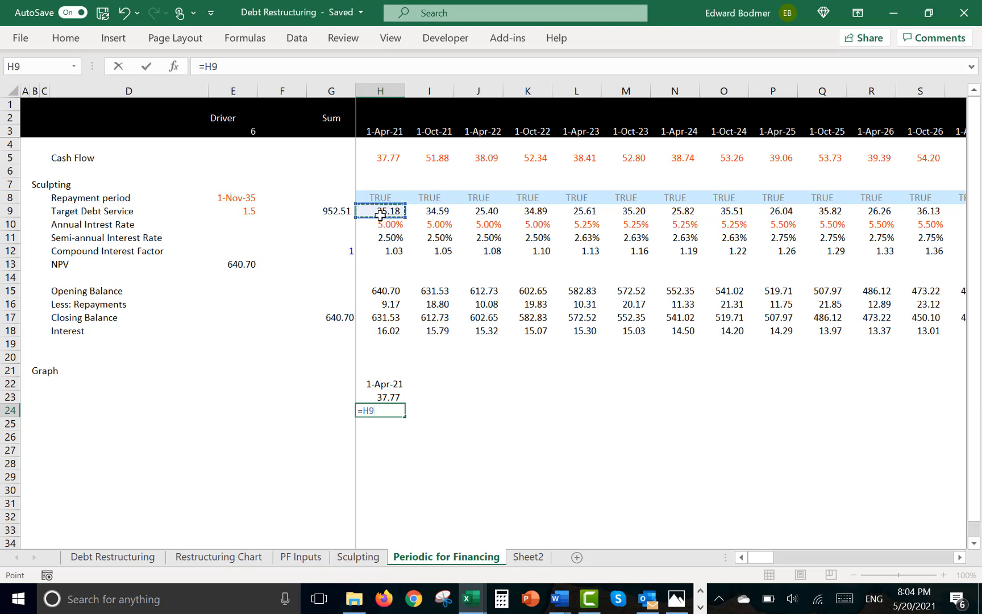
{"action": "key", "text": "Return"}
Copy the graph formulas in H22:H24 across all periods of the timeline
{"action": "key", "text": "Up"}
{"action": "key", "text": "Up"}
{"action": "key", "text": "Up"}
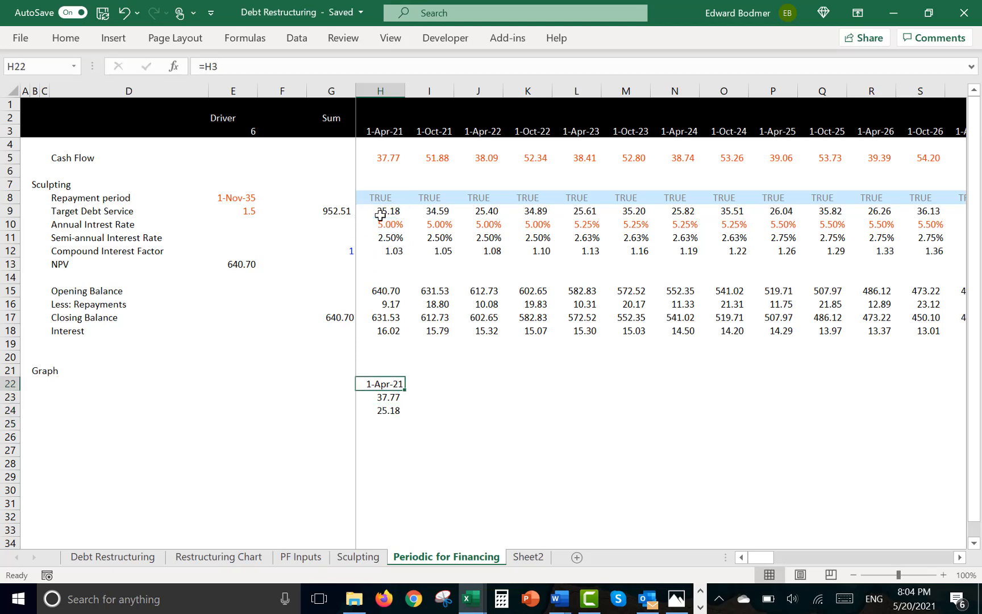
{"action": "key", "text": "shift+Down"}
{"action": "key", "text": "shift+Down"}
{"action": "key", "text": "ctrl+shift+r"}
Label the two graph data rows CFADS in D23 and Debt Service in D24
{"action": "key", "text": "Left"}
{"action": "key", "text": "Left"}
{"action": "key", "text": "Left"}
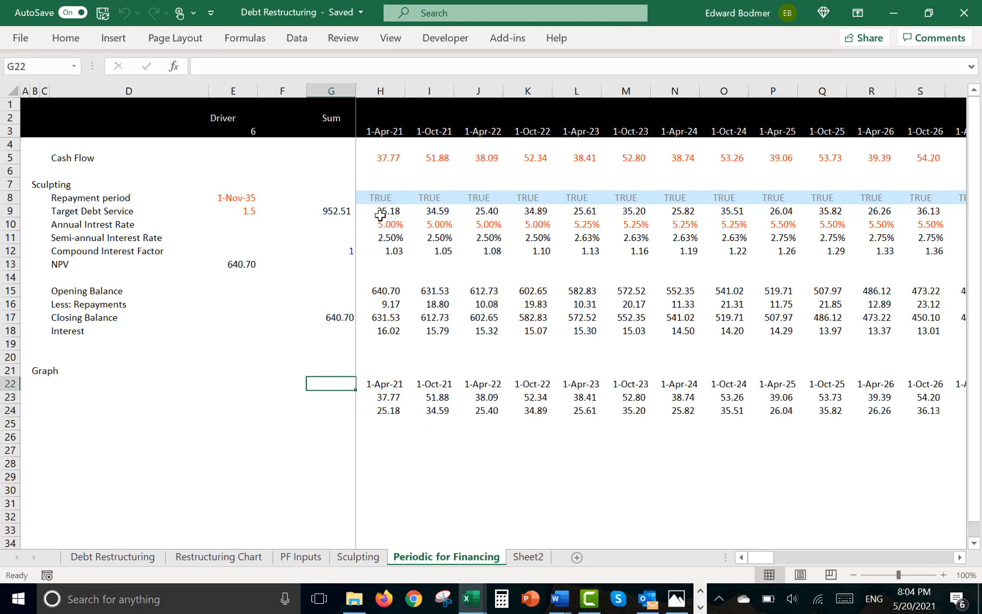
{"action": "key", "text": "Down"}
{"action": "key", "text": "Left"}
{"action": "key", "text": "Left"}
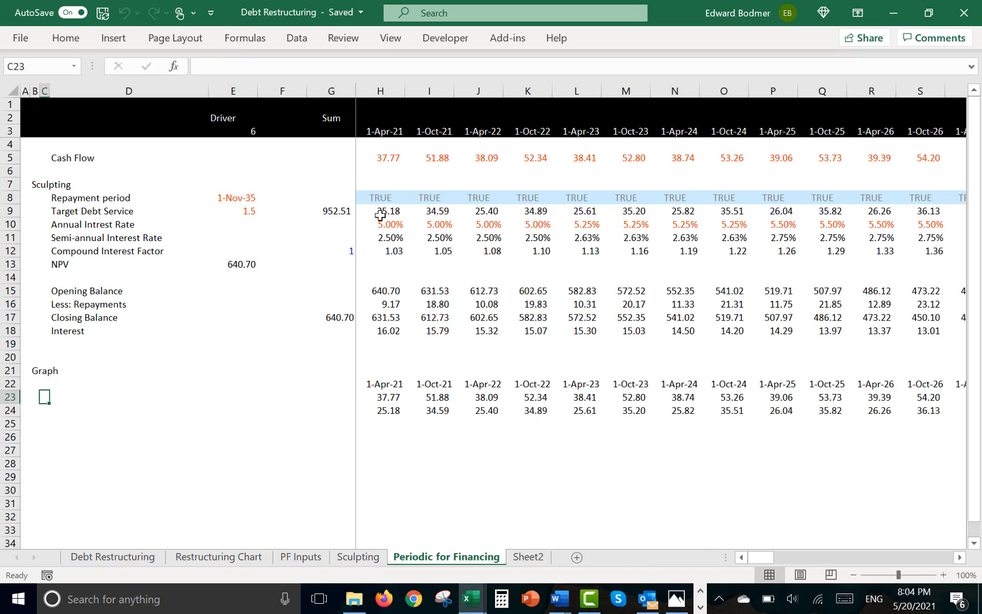
{"action": "key", "text": "Right"}
{"action": "type", "text": "DS"}
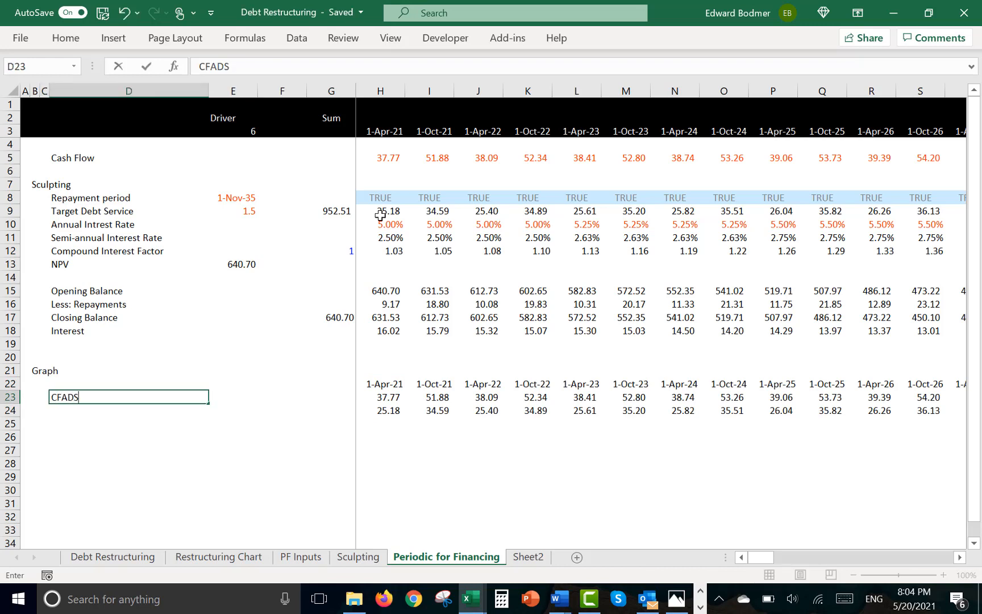
{"action": "key", "text": "Return"}
{"action": "type", "text": "Debt S"}
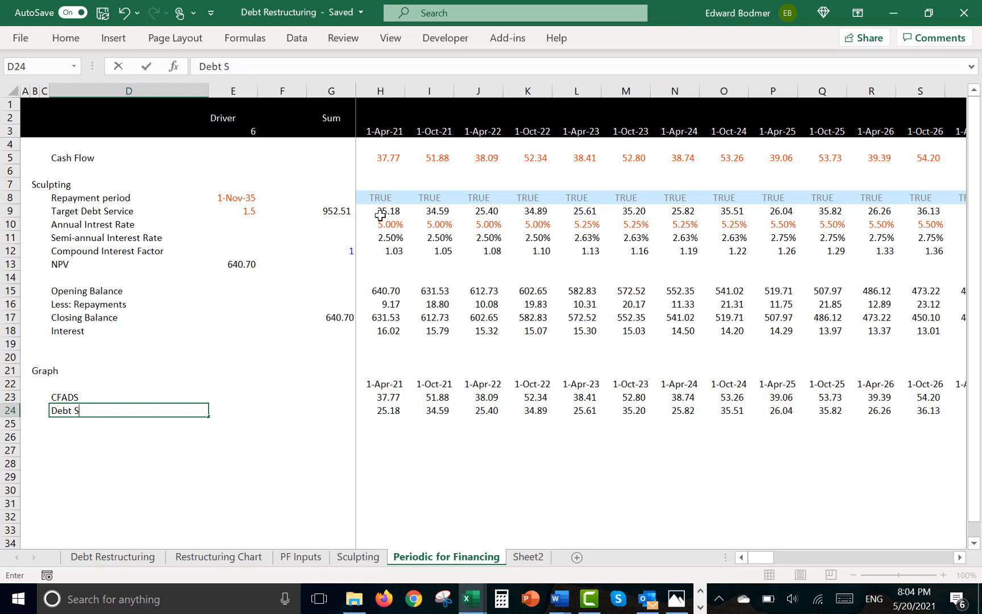
{"action": "type", "text": "ervice"}
{"action": "key", "text": "Return"}
Insert a default chart from the dates, CFADS and Debt Service rows, D22:CV24
{"action": "key", "text": "Up"}
{"action": "key", "text": "Up"}
{"action": "key", "text": "Up"}
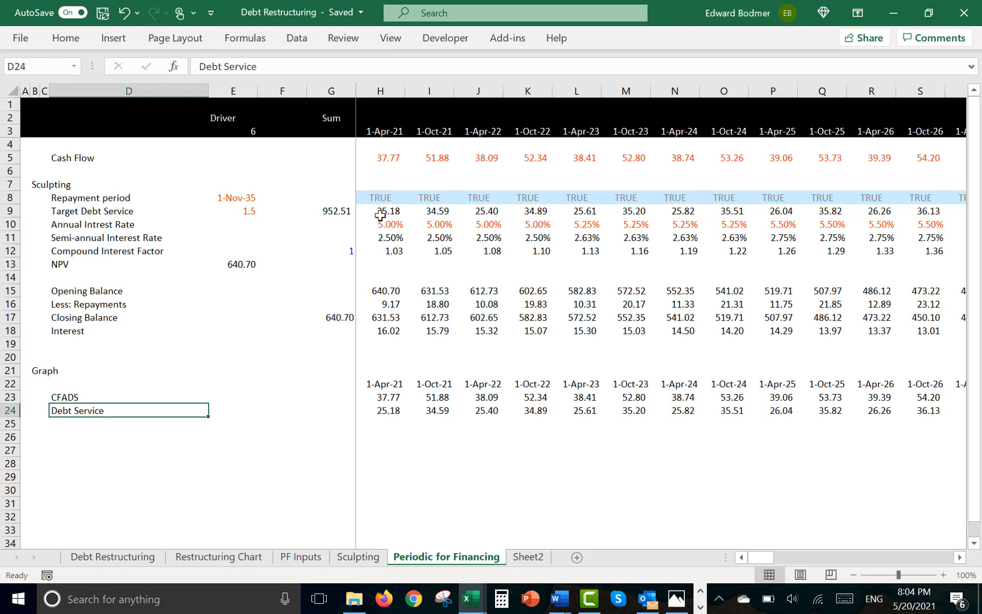
{"action": "key", "text": "shift+Down"}
{"action": "key", "text": "shift+Down"}
{"action": "key", "text": "ctrl+shift+Right"}
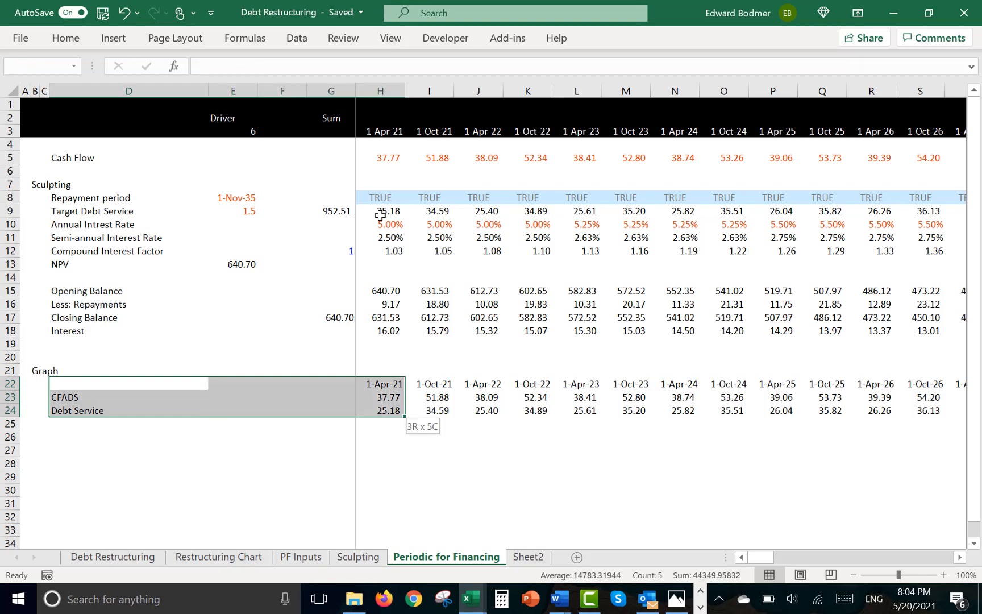
{"action": "key", "text": "ctrl+shift+Right"}
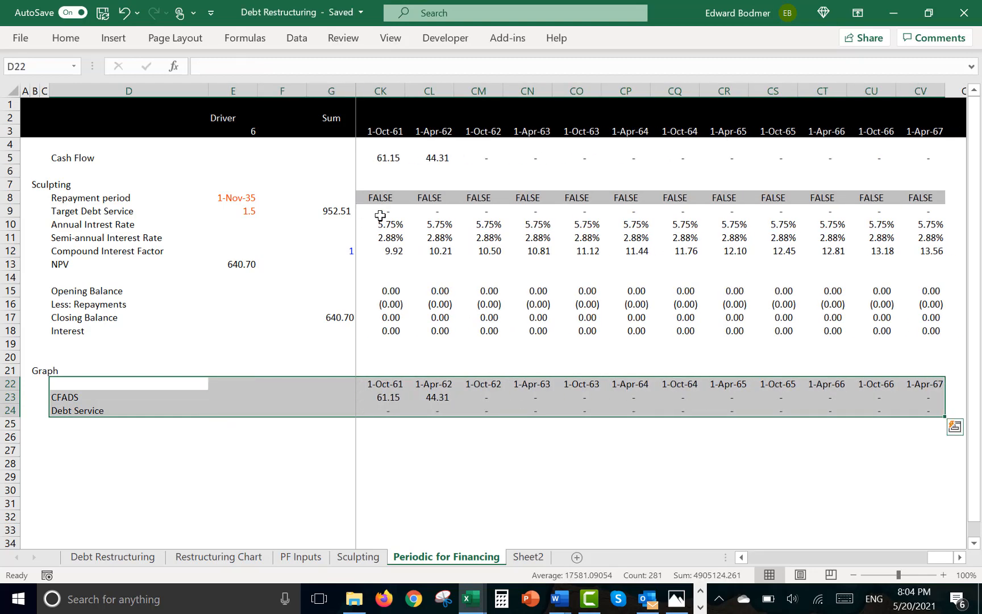
{"action": "key", "text": "alt+F1"}
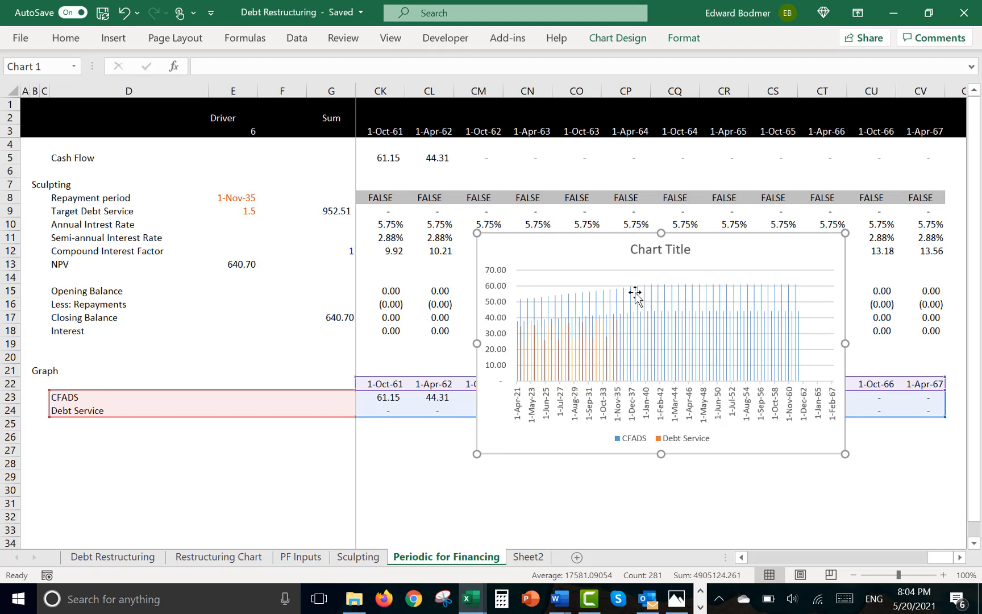
Change the chart to a standard Area type and place it just below the Debt Service graph row
{"action": "right_click", "coordinate": [636, 293]}
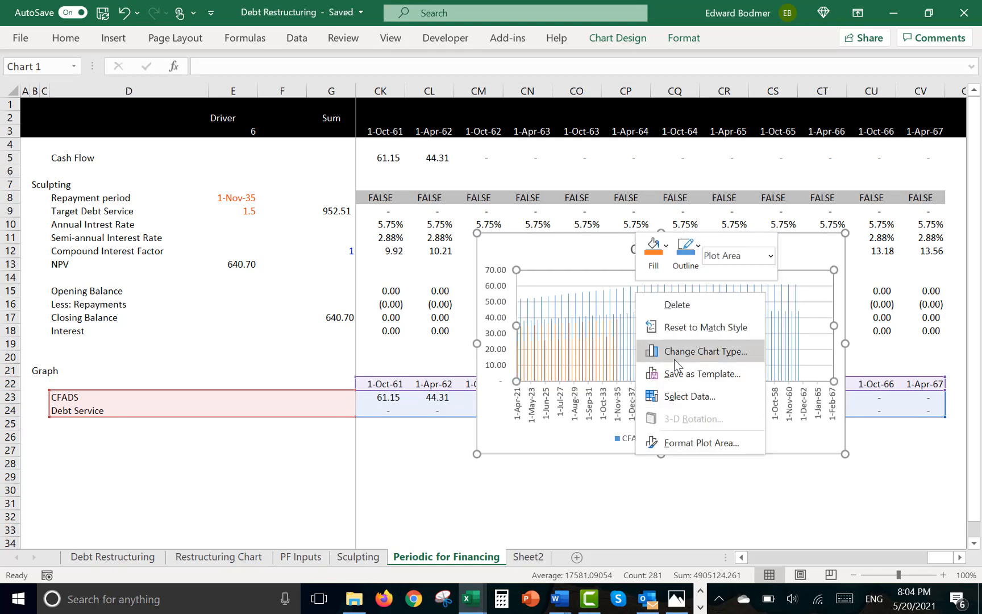
{"action": "left_click", "coordinate": [705, 351]}
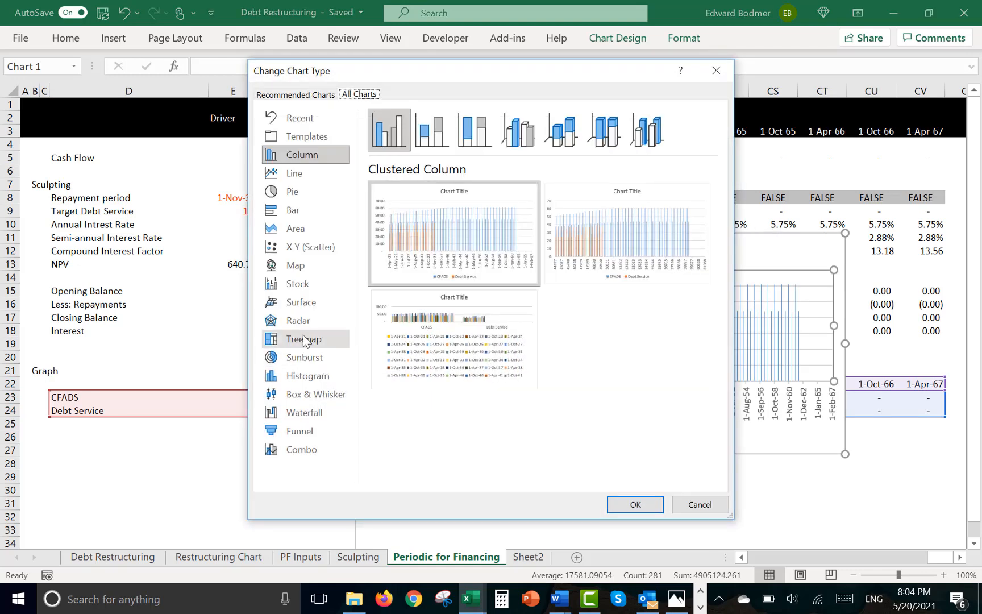
{"action": "left_click", "coordinate": [277, 230]}
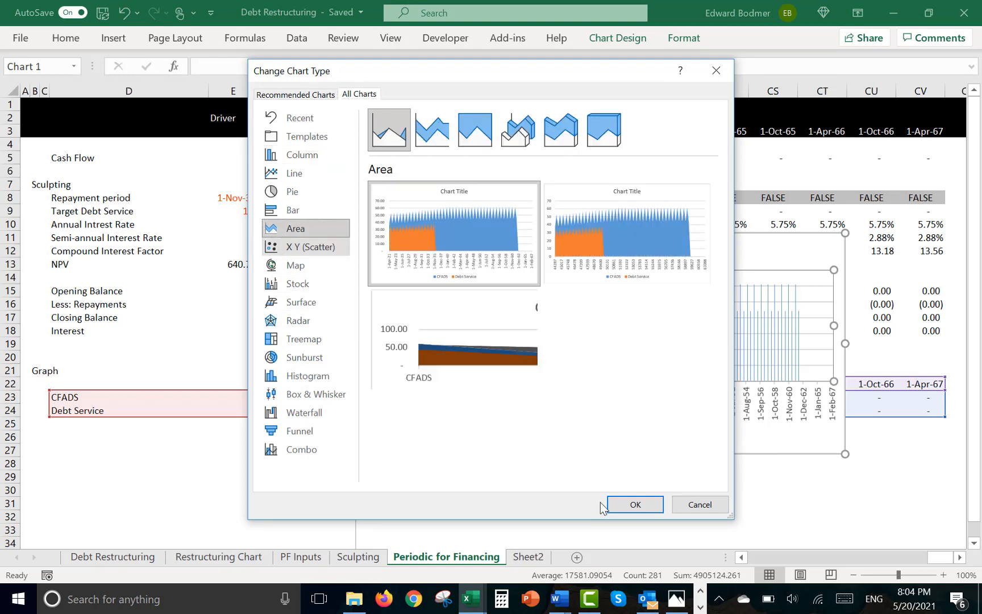
{"action": "left_click", "coordinate": [636, 505]}
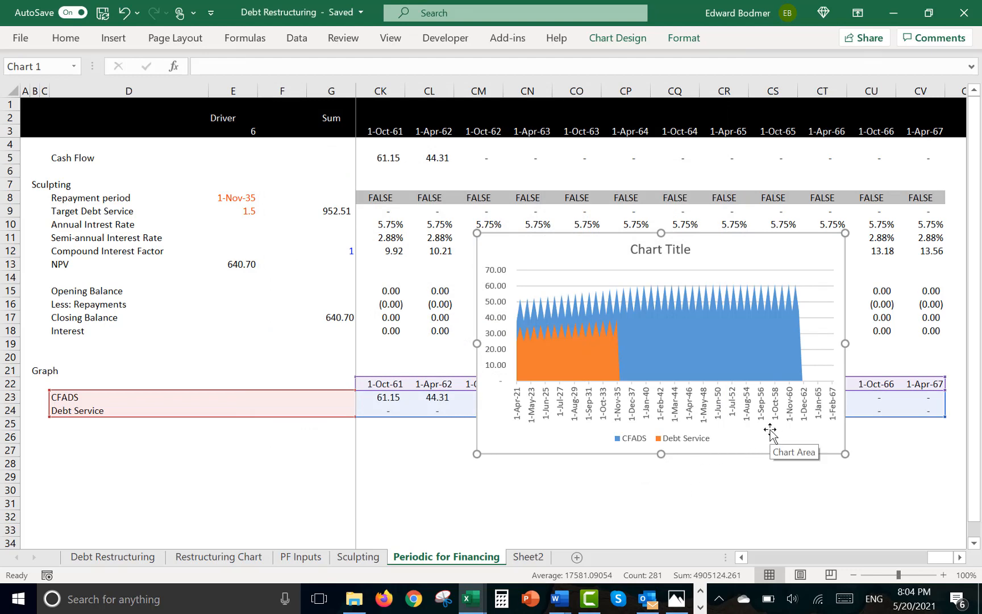
{"action": "left_click_drag", "start_coordinate": [770, 442], "coordinate": [662, 496]}
{"action": "left_click", "coordinate": [170, 446]}
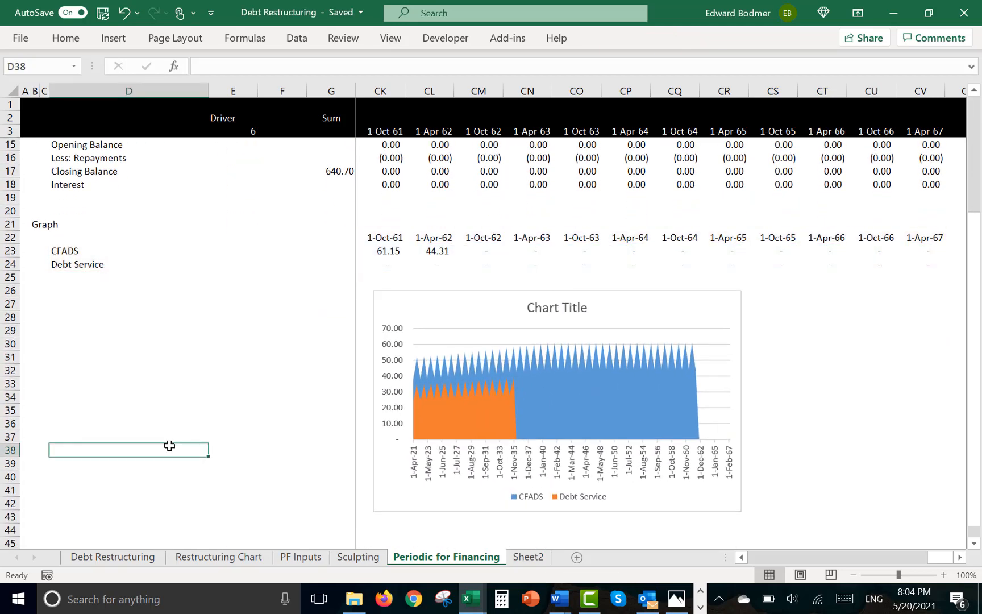
Set the Project Life to 20 years in F5 on the PF Inputs sheet
{"action": "key", "text": "ctrl+Page_Up"}
{"action": "key", "text": "Up"}
{"action": "key", "text": "Up"}
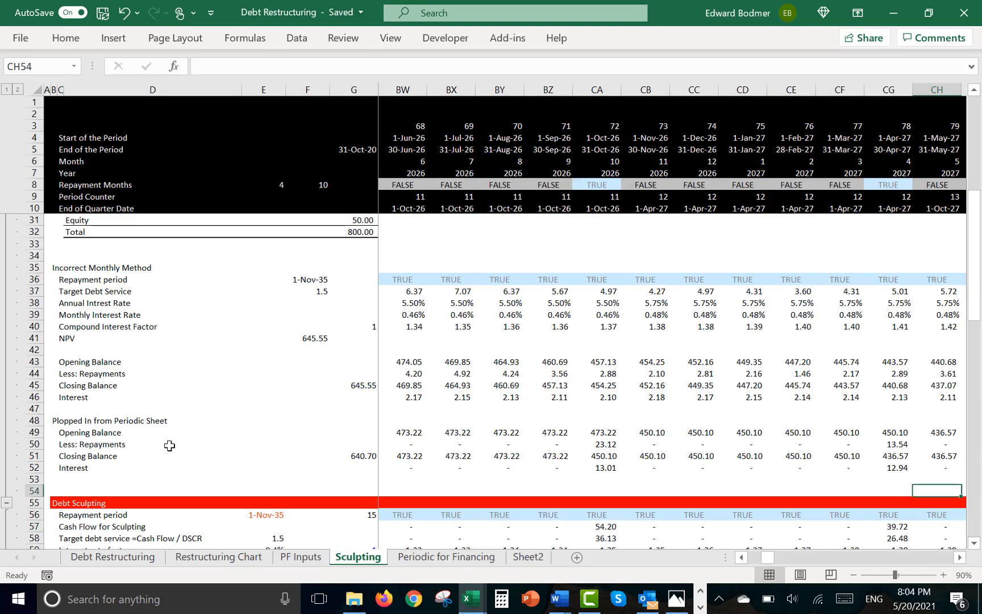
{"action": "key", "text": "ctrl+Page_Up"}
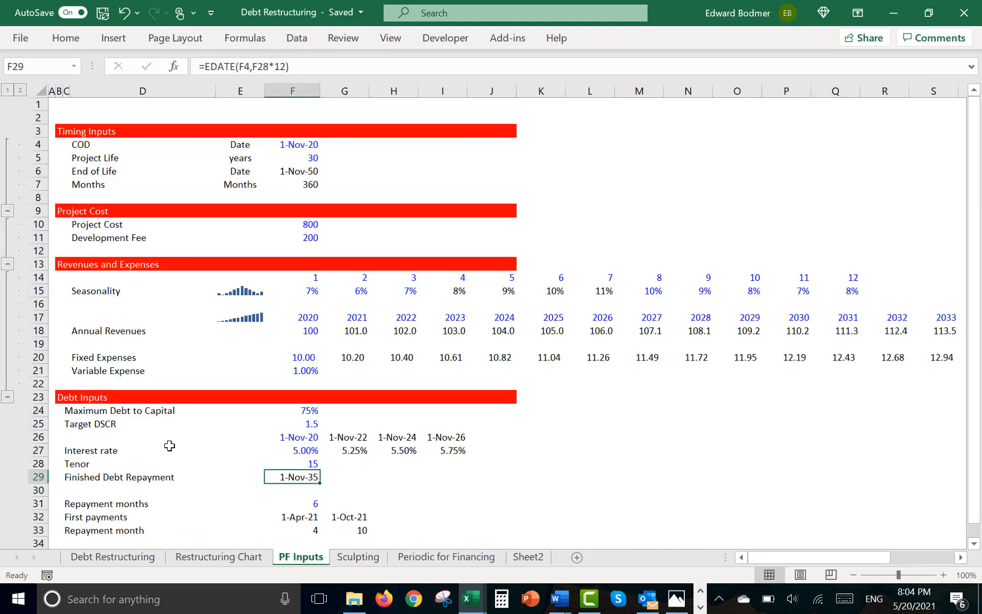
{"action": "key", "text": "Up"}
{"action": "key", "text": "Up"}
{"action": "key", "text": "Up"}
{"action": "key", "text": "Up"}
{"action": "key", "text": "Up"}
{"action": "key", "text": "Up"}
{"action": "key", "text": "Up"}
{"action": "key", "text": "Up"}
{"action": "key", "text": "Up"}
{"action": "key", "text": "Up"}
{"action": "key", "text": "Up"}
{"action": "key", "text": "Up"}
{"action": "key", "text": "Up"}
{"action": "key", "text": "Up"}
{"action": "key", "text": "Up"}
{"action": "key", "text": "Up"}
{"action": "key", "text": "Up"}
{"action": "key", "text": "Up"}
{"action": "key", "text": "Up"}
{"action": "key", "text": "Up"}
{"action": "key", "text": "Down"}
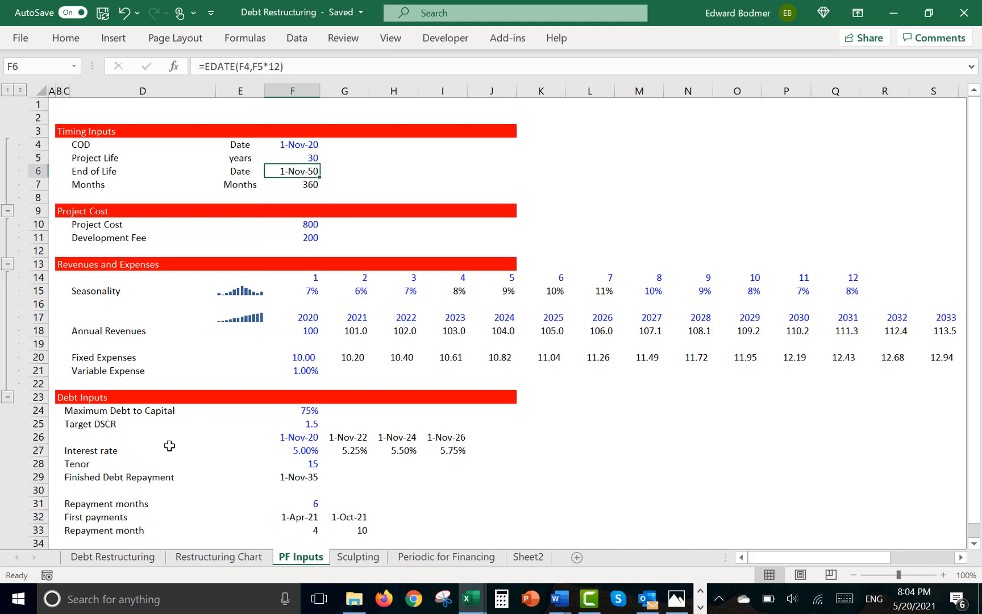
{"action": "key", "text": "Down"}
{"action": "key", "text": "Down"}
{"action": "key", "text": "Down"}
{"action": "key", "text": "Down"}
{"action": "key", "text": "Down"}
{"action": "key", "text": "Down"}
{"action": "key", "text": "Down"}
{"action": "key", "text": "Down"}
{"action": "key", "text": "Down"}
{"action": "key", "text": "Down"}
{"action": "key", "text": "Down"}
{"action": "key", "text": "Down"}
{"action": "key", "text": "Down"}
{"action": "key", "text": "Down"}
{"action": "key", "text": "Down"}
{"action": "key", "text": "Down"}
{"action": "key", "text": "Down"}
{"action": "key", "text": "Down"}
{"action": "key", "text": "Down"}
{"action": "key", "text": "Down"}
{"action": "key", "text": "Up"}
{"action": "key", "text": "Up"}
{"action": "key", "text": "Up"}
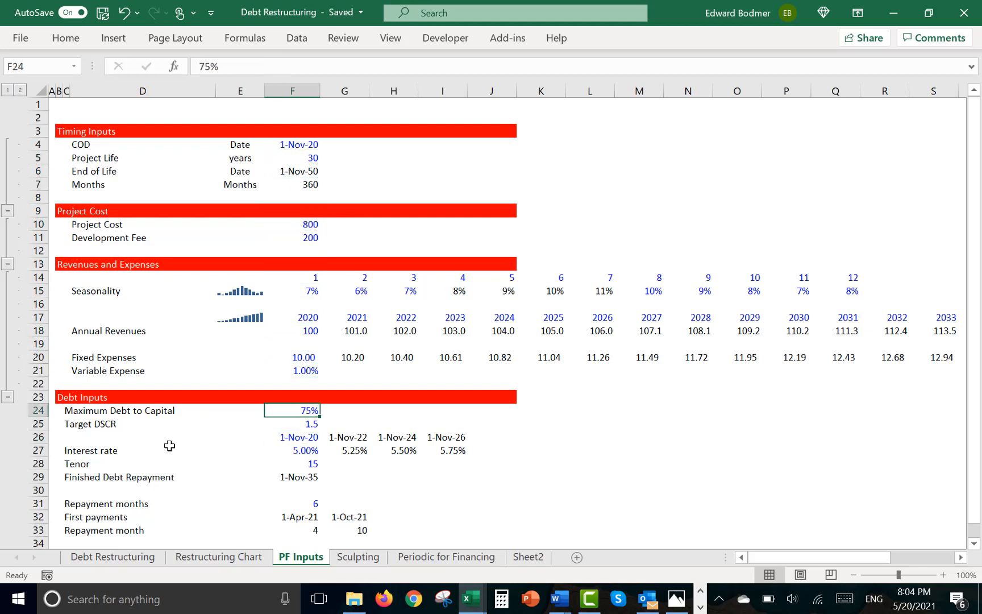
{"action": "key", "text": "Up"}
{"action": "key", "text": "Up"}
{"action": "key", "text": "Up"}
{"action": "key", "text": "Up"}
{"action": "key", "text": "Up"}
{"action": "key", "text": "Up"}
{"action": "key", "text": "Up"}
{"action": "key", "text": "Up"}
{"action": "key", "text": "Up"}
{"action": "key", "text": "Up"}
{"action": "key", "text": "Up"}
{"action": "key", "text": "Up"}
{"action": "key", "text": "Up"}
{"action": "key", "text": "Up"}
{"action": "key", "text": "Up"}
{"action": "key", "text": "Up"}
{"action": "key", "text": "Up"}
{"action": "key", "text": "Up"}
{"action": "key", "text": "Up"}
{"action": "key", "text": "Up"}
{"action": "key", "text": "Down"}
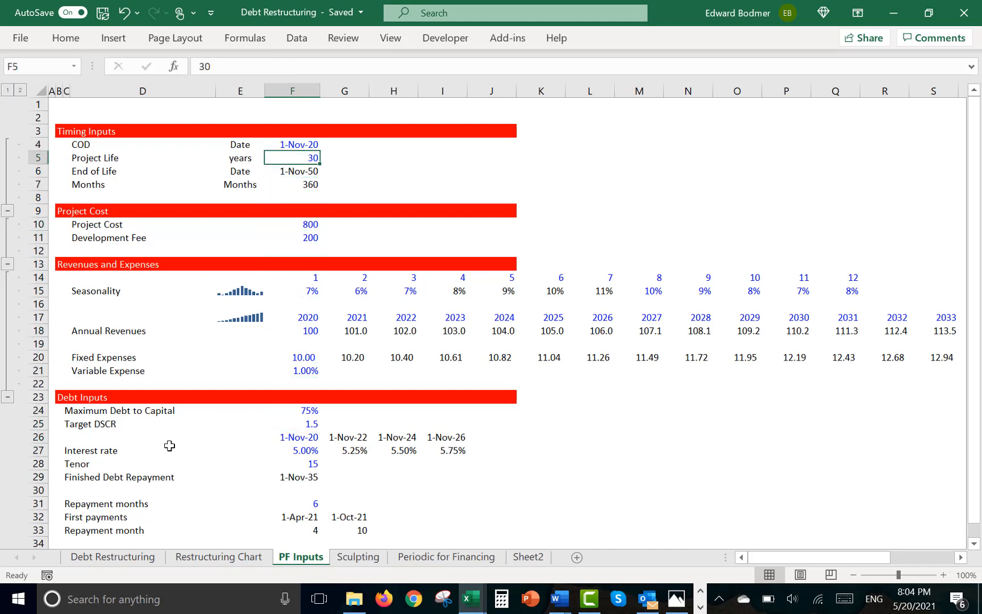
{"action": "type", "text": "20"}
{"action": "key", "text": "Return"}
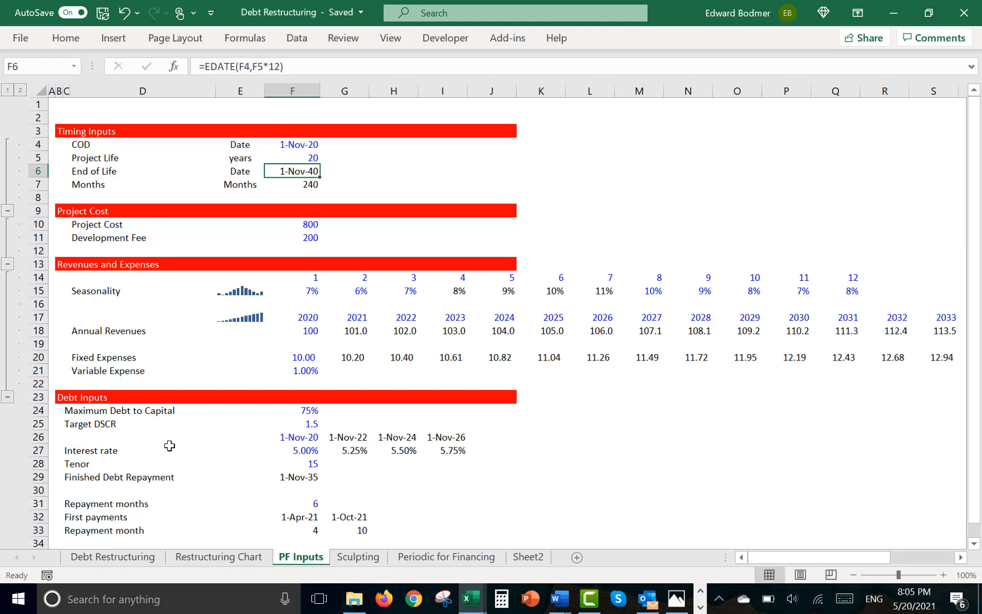
Check the CFADS and Debt Service chart on Periodic for Financing against the new project life, and return to the Sculpting sheet
{"action": "key", "text": "ctrl+Page_Down"}
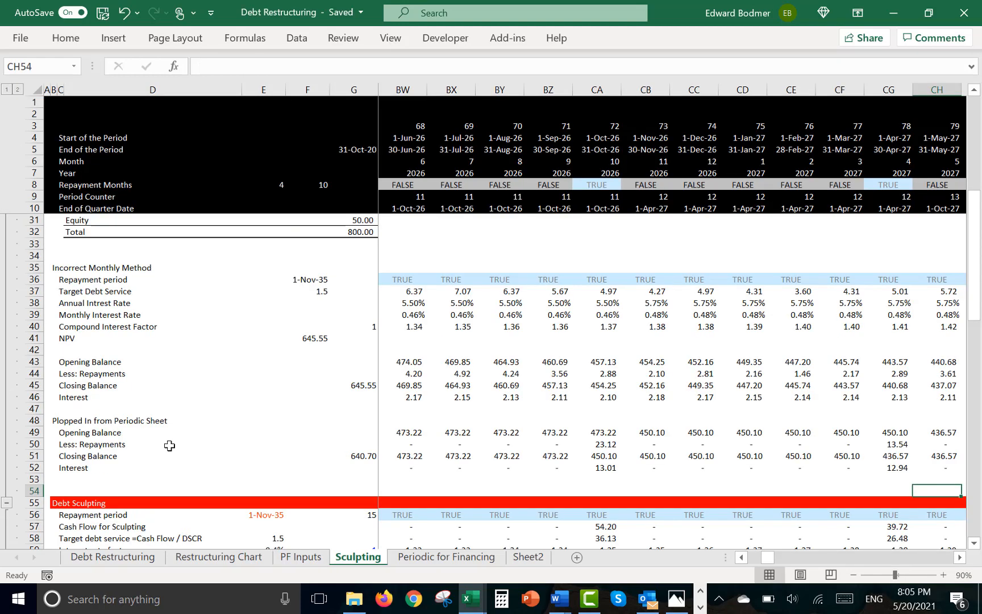
{"action": "key", "text": "ctrl+Page_Down"}
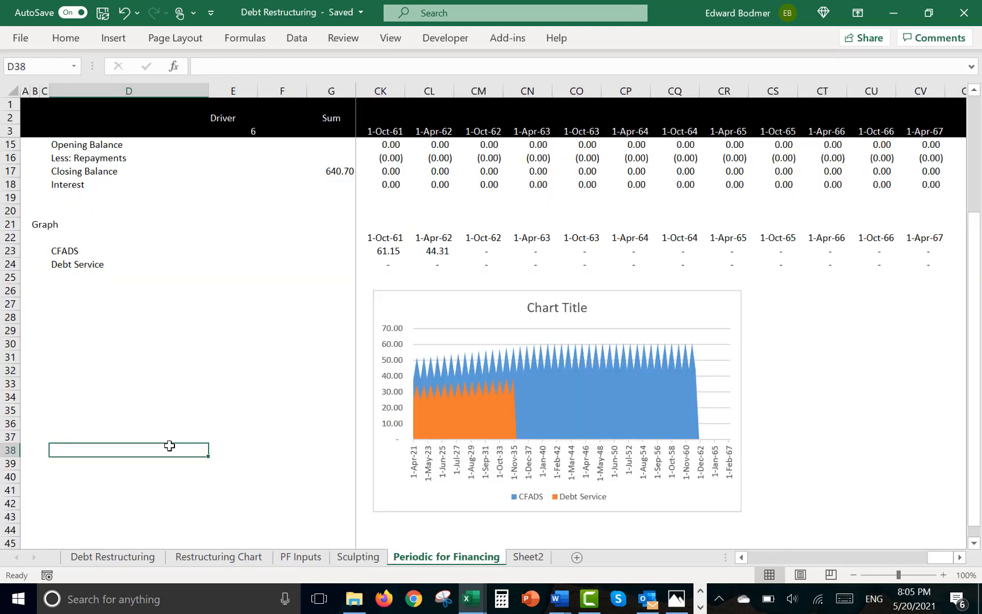
{"action": "key", "text": "ctrl+Page_Up"}
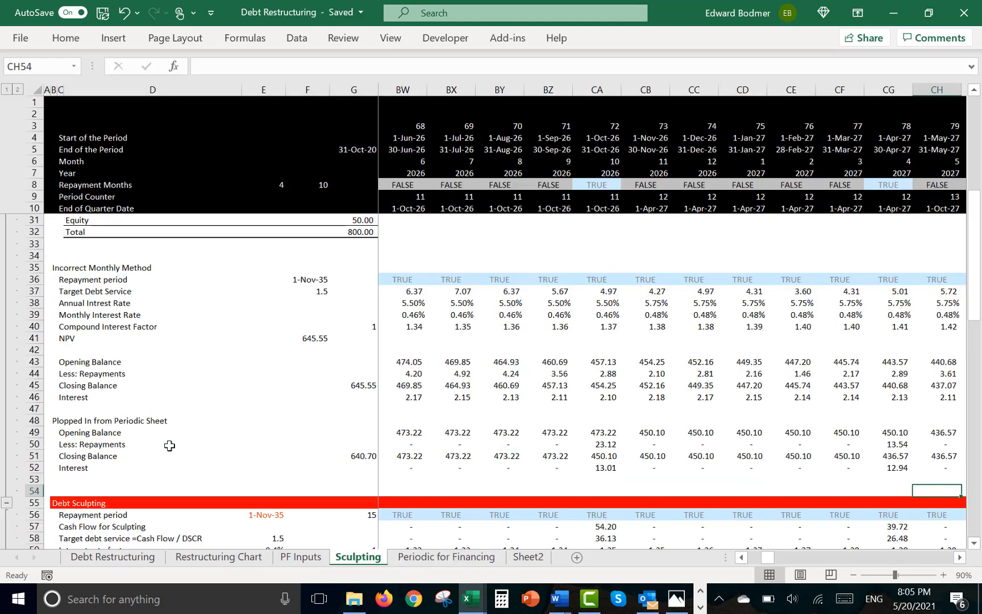
{"action": "left_click", "coordinate": [711, 594]}
{"action": "left_click", "coordinate": [700, 606]}
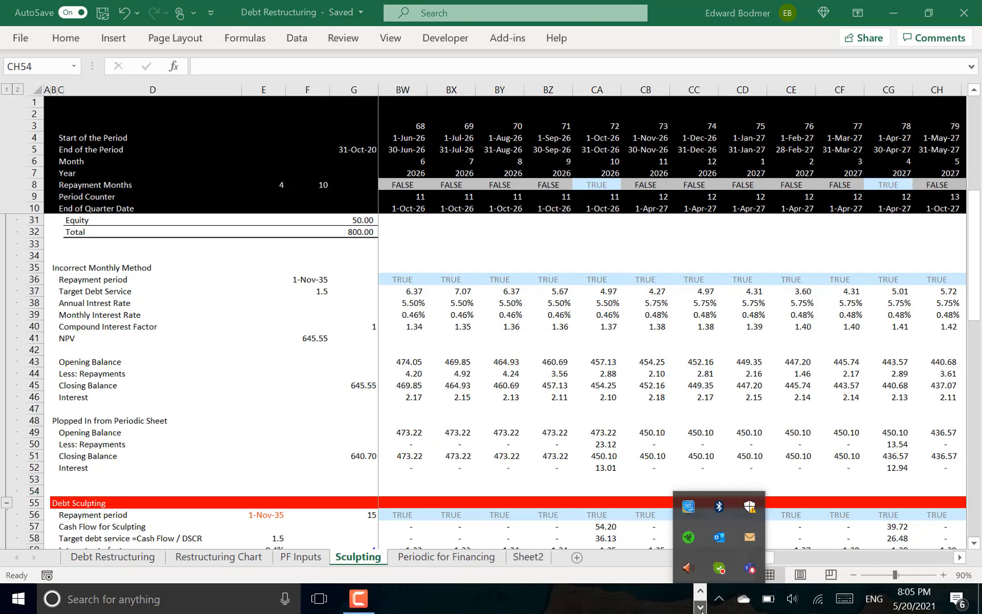
{"action": "left_click", "coordinate": [350, 606]}
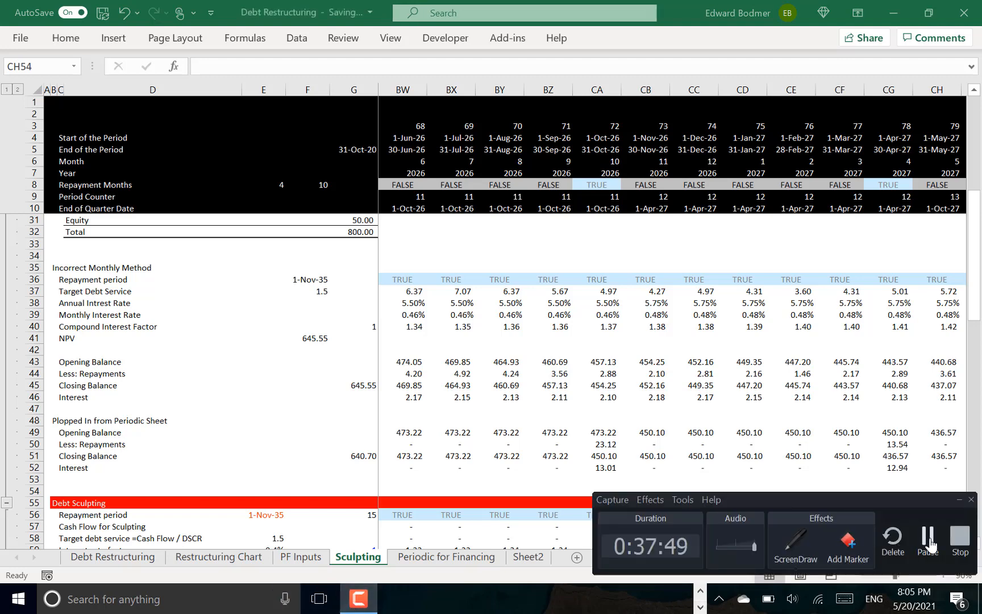
{"action": "left_click", "coordinate": [928, 543]}
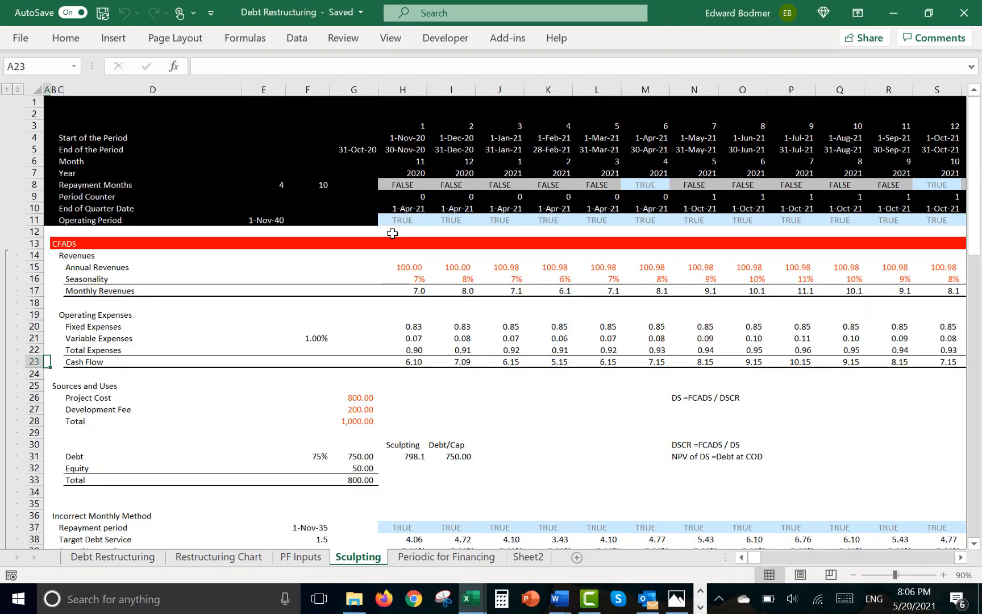
{"action": "left_click", "coordinate": [392, 233]}
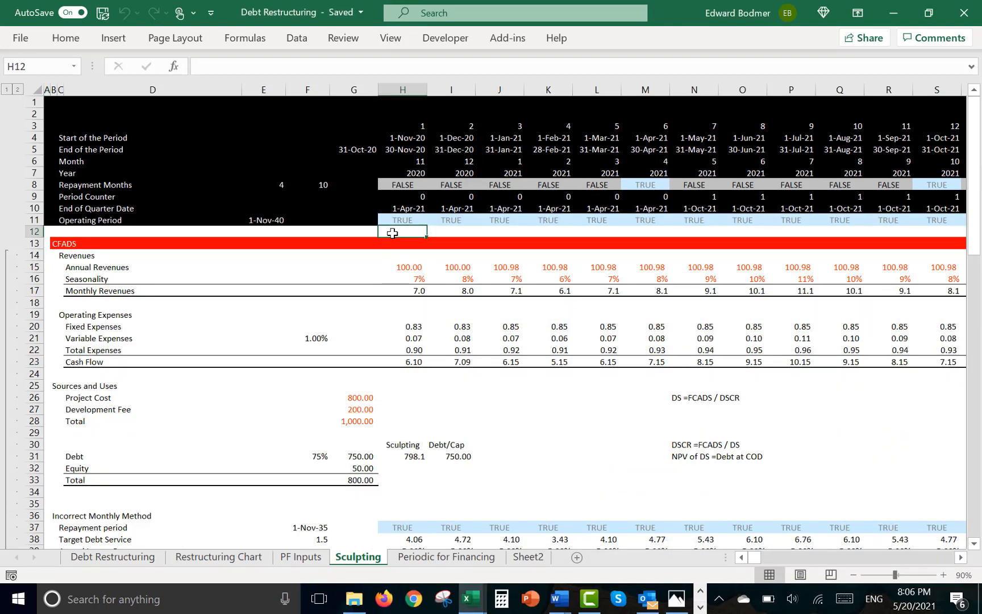
Freeze the Sculpting sheet's panes at H12 so the header rows and label columns stay in view
{"action": "key", "text": "alt+w"}
{"action": "key", "text": "f"}
{"action": "key", "text": "f"}
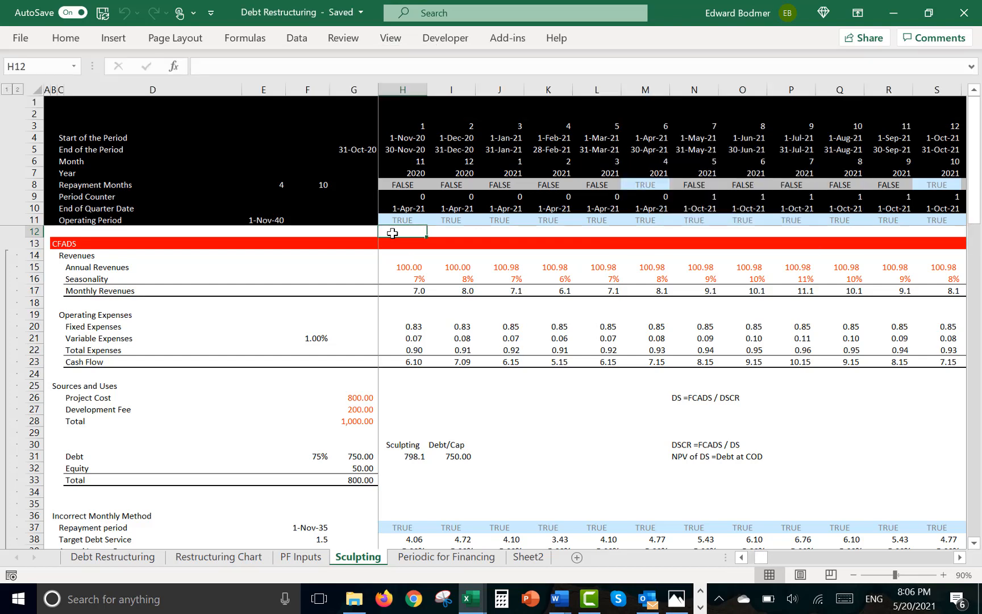
{"action": "key", "text": "Left"}
{"action": "key", "text": "Left"}
{"action": "key", "text": "Left"}
{"action": "key", "text": "Right"}
{"action": "key", "text": "Right"}
{"action": "key", "text": "Right"}
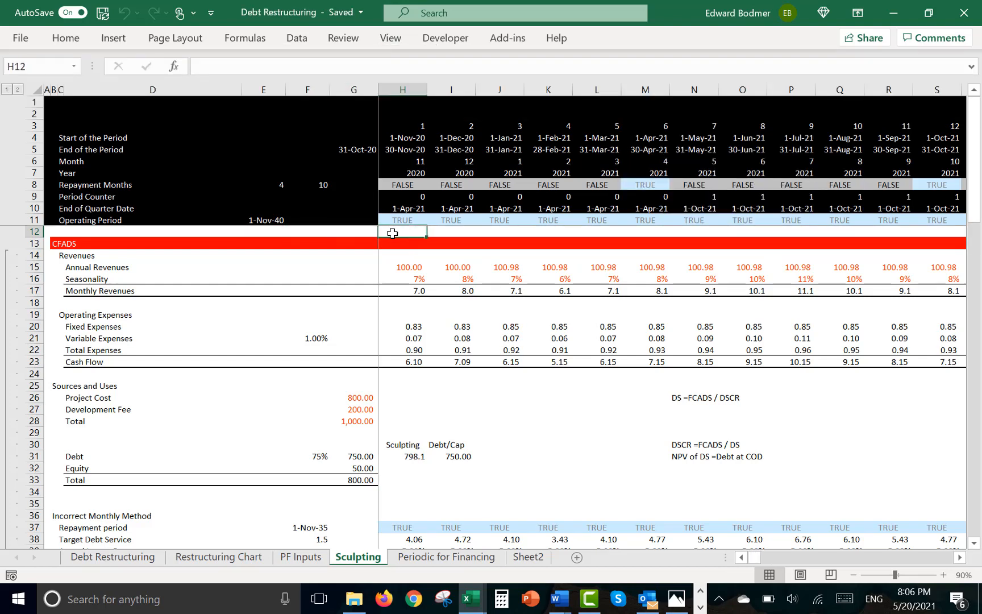
Examine the Operating Period, Annual Revenues, Fixed Expenses and Cash Flow formulas in column H for their use of the operating flag
{"action": "key", "text": "Up"}
{"action": "key", "text": "Left"}
{"action": "key", "text": "Left"}
{"action": "key", "text": "Left"}
{"action": "key", "text": "Right"}
{"action": "key", "text": "Right"}
{"action": "key", "text": "Right"}
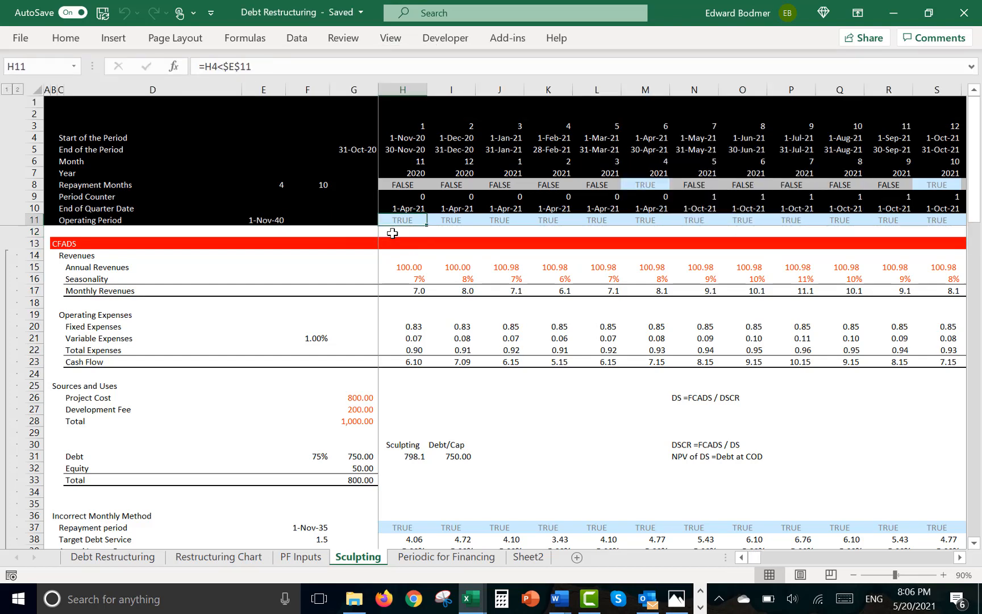
{"action": "key", "text": "Down"}
{"action": "key", "text": "Down"}
{"action": "key", "text": "Down"}
{"action": "key", "text": "Down"}
{"action": "key", "text": "Down"}
{"action": "key", "text": "Down"}
{"action": "key", "text": "Up"}
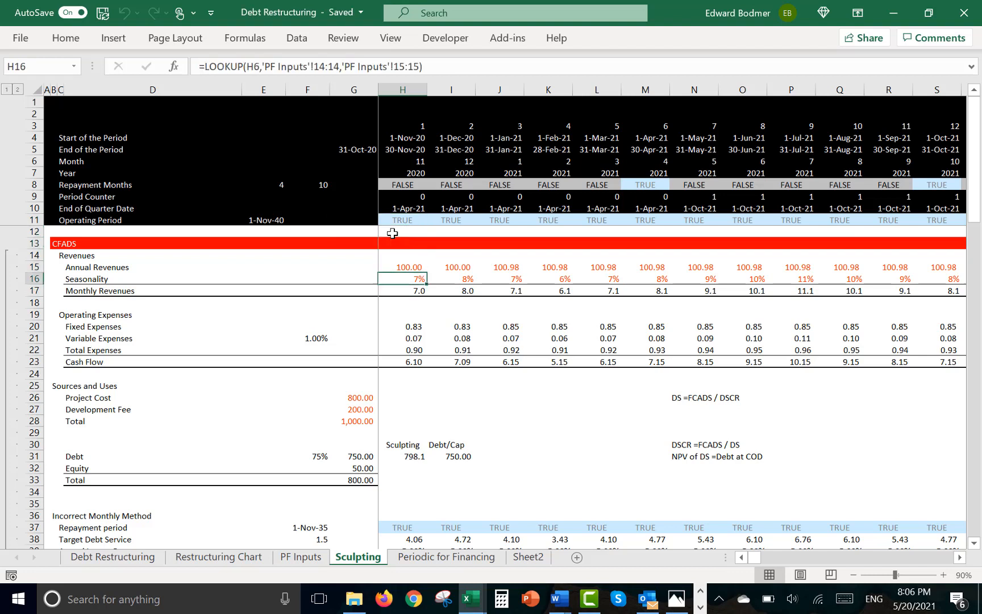
{"action": "key", "text": "Up"}
{"action": "key", "text": "F2"}
{"action": "key", "text": "Escape"}
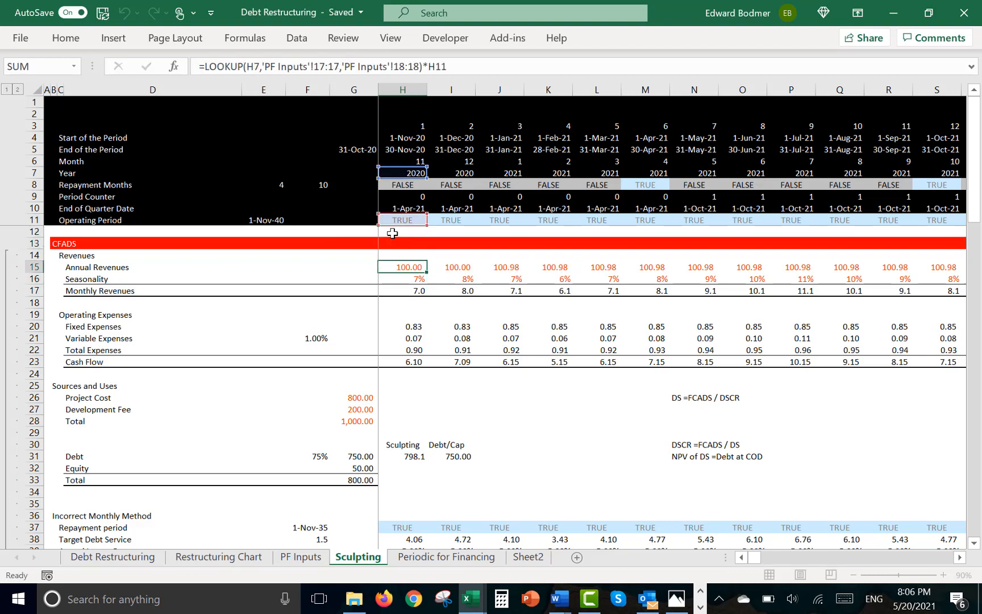
{"action": "key", "text": "Down"}
{"action": "key", "text": "Down"}
{"action": "key", "text": "Down"}
{"action": "key", "text": "Down"}
{"action": "key", "text": "Down"}
{"action": "key", "text": "F2"}
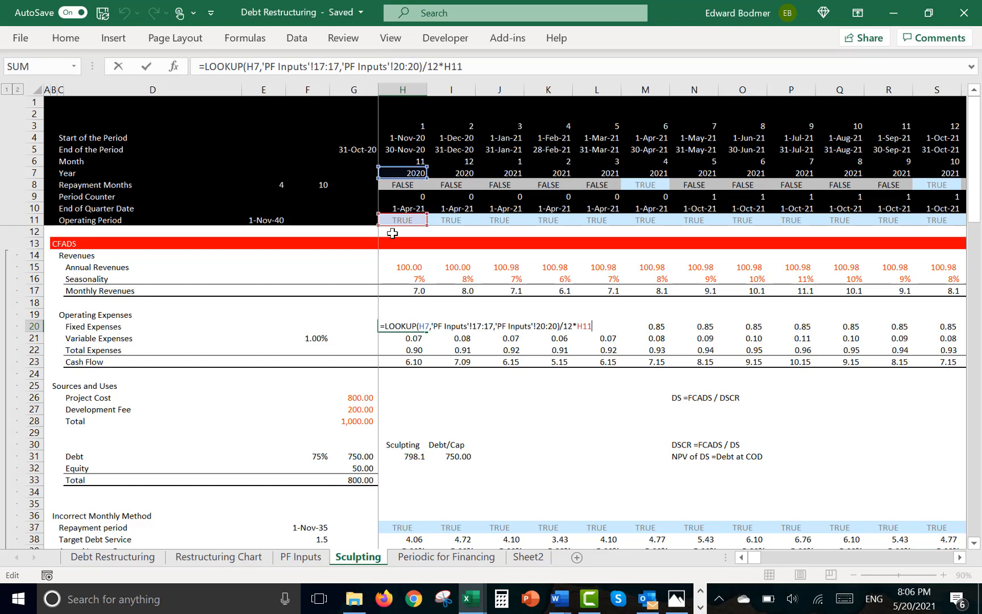
{"action": "key", "text": "Escape"}
{"action": "key", "text": "Down"}
{"action": "key", "text": "Down"}
{"action": "key", "text": "Down"}
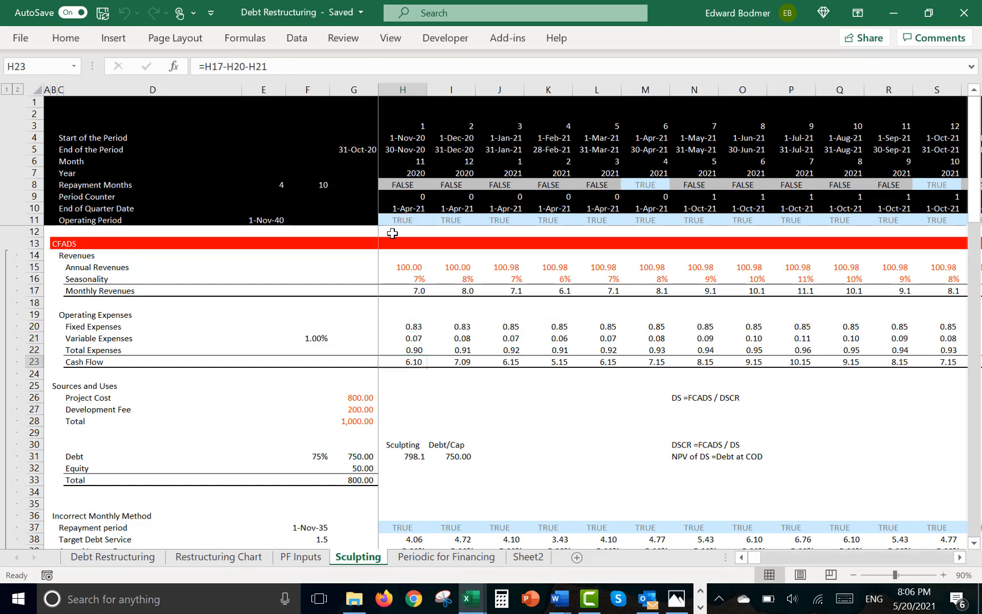
Examine the Graph rows on Periodic for Financing to find the dates where CFADS and Debt Service stop
{"action": "key", "text": "ctrl+Page_Down"}
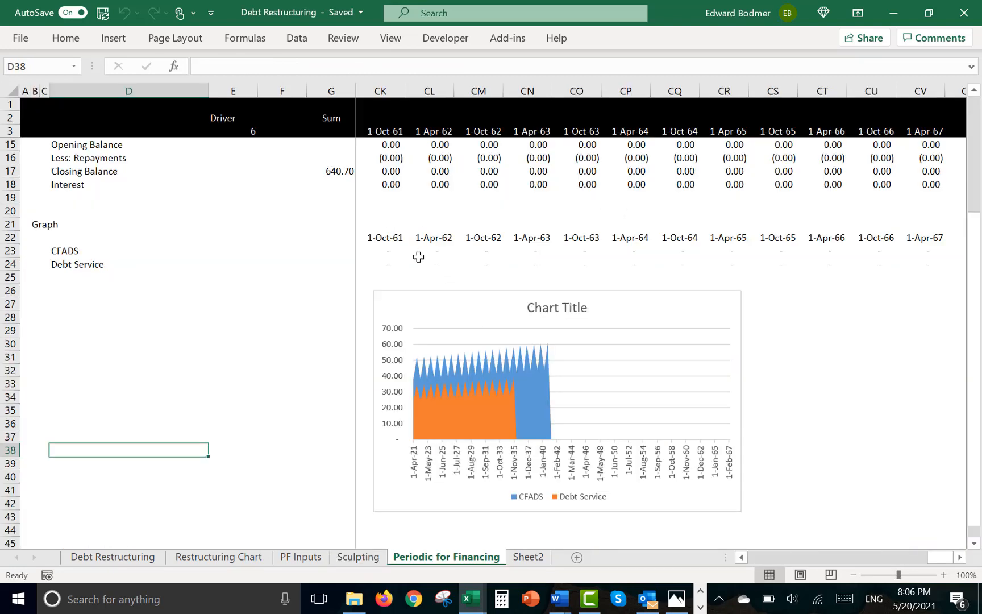
{"action": "left_click", "coordinate": [393, 245]}
{"action": "key", "text": "Left"}
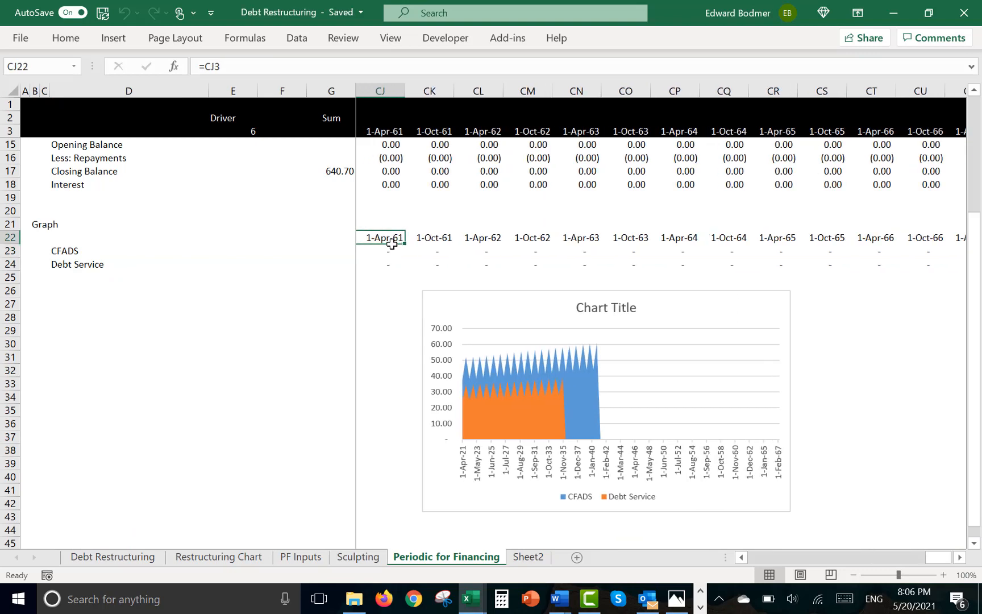
{"action": "key", "text": "Left"}
{"action": "key", "text": "ctrl+Left"}
{"action": "key", "text": "Right"}
{"action": "key", "text": "Right"}
{"action": "key", "text": "Right"}
{"action": "key", "text": "Right"}
{"action": "key", "text": "Right"}
{"action": "key", "text": "Right"}
{"action": "key", "text": "Right"}
{"action": "key", "text": "Right"}
{"action": "key", "text": "Right"}
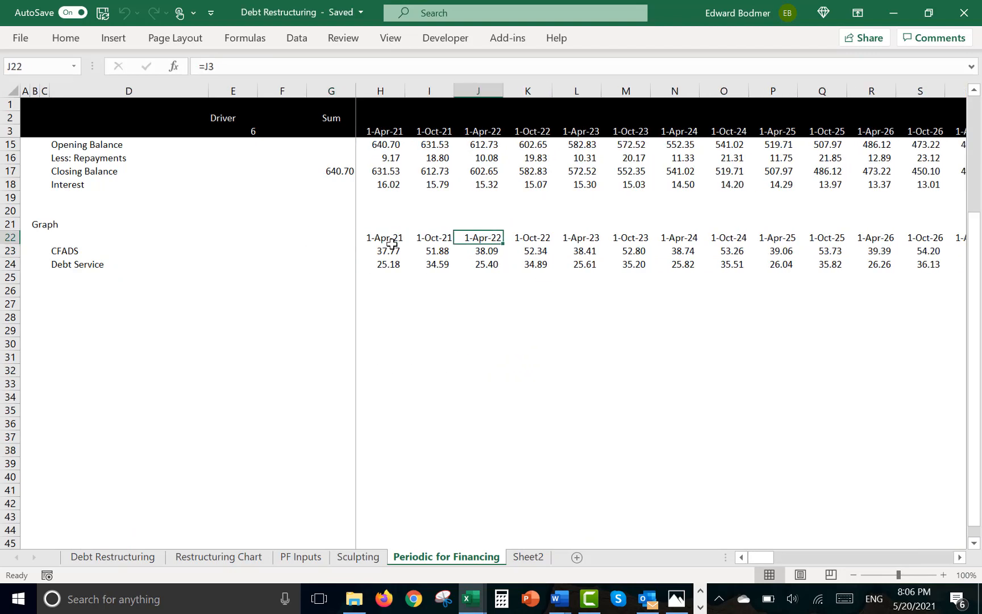
{"action": "key", "text": "Right"}
{"action": "key", "text": "Right"}
{"action": "key", "text": "Right"}
{"action": "key", "text": "Right"}
{"action": "key", "text": "Right"}
{"action": "key", "text": "Right"}
{"action": "key", "text": "Right"}
{"action": "key", "text": "Right"}
{"action": "key", "text": "Right"}
{"action": "key", "text": "Right"}
{"action": "key", "text": "Right"}
{"action": "key", "text": "Right"}
{"action": "key", "text": "Right"}
{"action": "key", "text": "Right"}
{"action": "key", "text": "Right"}
{"action": "key", "text": "Right"}
{"action": "key", "text": "Right"}
{"action": "key", "text": "Right"}
{"action": "key", "text": "Right"}
{"action": "key", "text": "Right"}
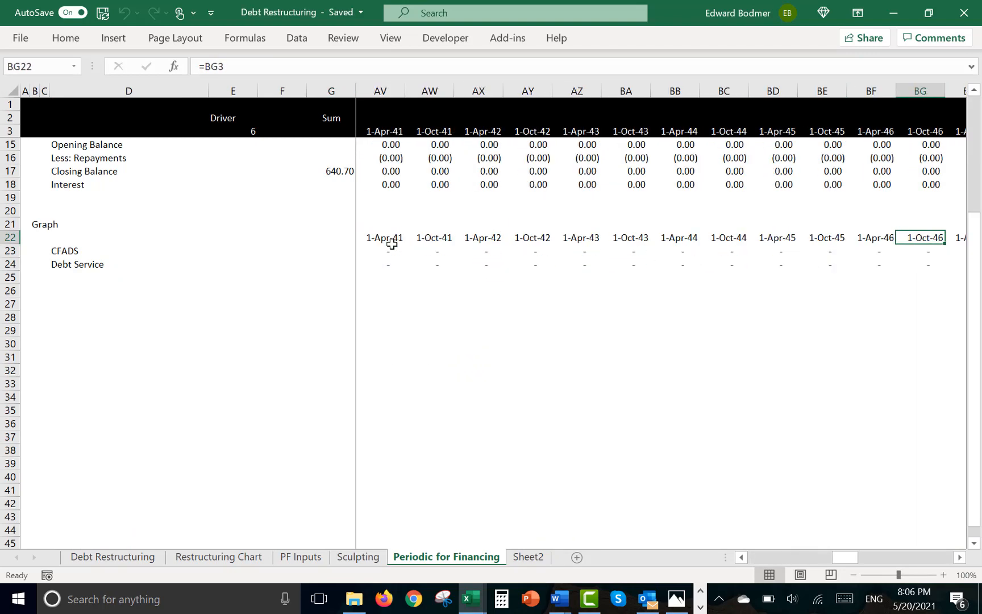
{"action": "key", "text": "Right"}
{"action": "key", "text": "Right"}
{"action": "key", "text": "Right"}
{"action": "key", "text": "Right"}
{"action": "key", "text": "Right"}
{"action": "key", "text": "Right"}
{"action": "key", "text": "Right"}
{"action": "key", "text": "Right"}
{"action": "key", "text": "Right"}
{"action": "key", "text": "Right"}
{"action": "key", "text": "Right"}
{"action": "key", "text": "Right"}
{"action": "key", "text": "Right"}
{"action": "key", "text": "Right"}
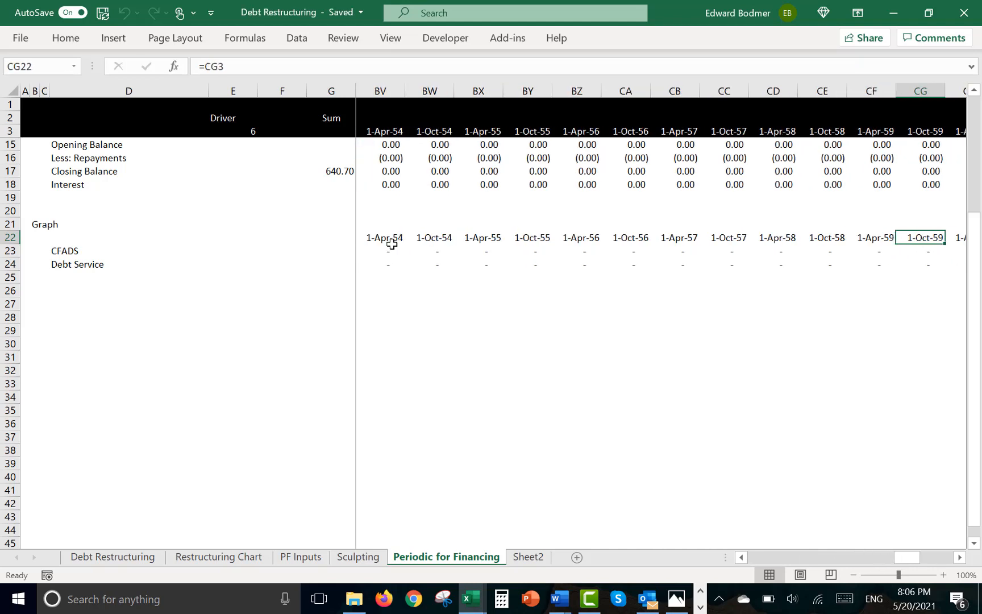
{"action": "key", "text": "Left"}
{"action": "key", "text": "Left"}
{"action": "key", "text": "Left"}
{"action": "key", "text": "Left"}
{"action": "key", "text": "Left"}
{"action": "key", "text": "Left"}
{"action": "key", "text": "Left"}
{"action": "key", "text": "Left"}
{"action": "key", "text": "Left"}
{"action": "key", "text": "Left"}
{"action": "key", "text": "Left"}
{"action": "key", "text": "Left"}
{"action": "key", "text": "Left"}
{"action": "key", "text": "Left"}
{"action": "key", "text": "Left"}
{"action": "key", "text": "Left"}
{"action": "key", "text": "Left"}
{"action": "key", "text": "Left"}
{"action": "key", "text": "Left"}
{"action": "key", "text": "Left"}
{"action": "key", "text": "Left"}
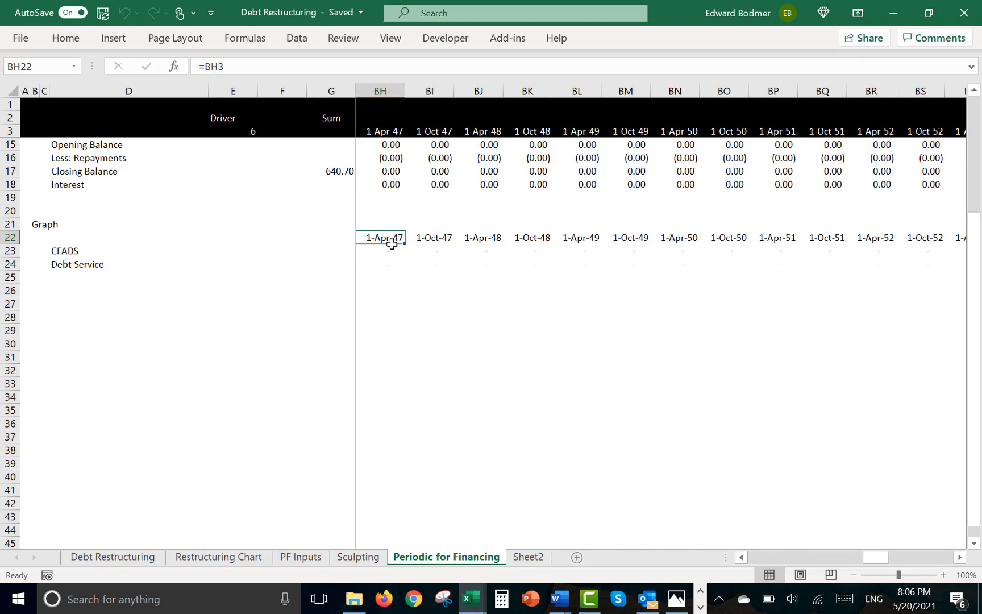
{"action": "key", "text": "Left"}
{"action": "key", "text": "Left"}
{"action": "key", "text": "Left"}
{"action": "key", "text": "Left"}
{"action": "key", "text": "Left"}
{"action": "key", "text": "Left"}
{"action": "key", "text": "Left"}
{"action": "key", "text": "Left"}
{"action": "key", "text": "Left"}
{"action": "key", "text": "Left"}
{"action": "key", "text": "Left"}
{"action": "key", "text": "Left"}
{"action": "key", "text": "Left"}
{"action": "key", "text": "Left"}
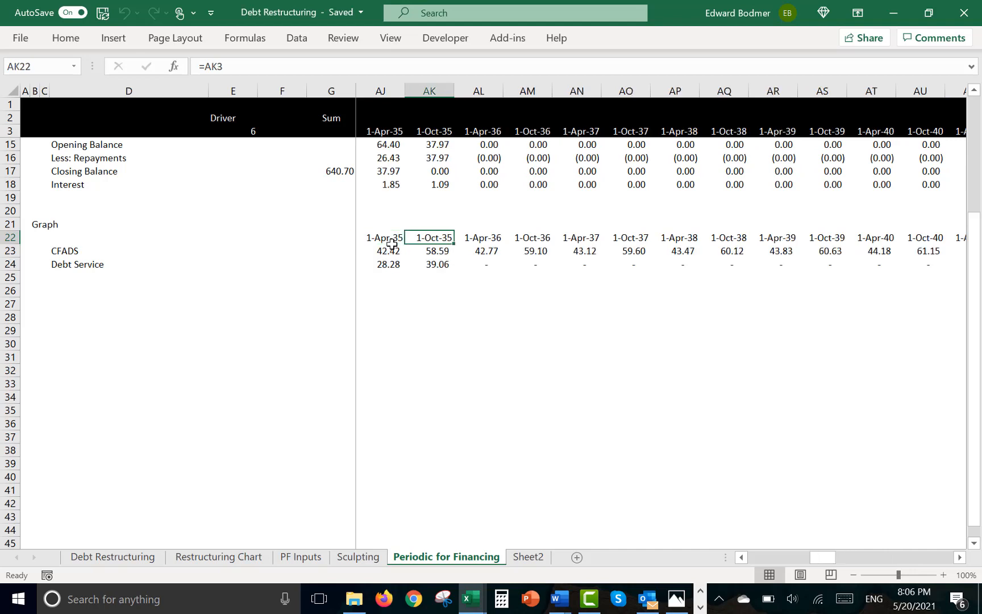
Delete column BA and all columns after it on Periodic for Financing to cut the timeline after 1-Apr-43
{"action": "key", "text": "Right"}
{"action": "key", "text": "Right"}
{"action": "key", "text": "Right"}
{"action": "key", "text": "Right"}
{"action": "key", "text": "Right"}
{"action": "key", "text": "Right"}
{"action": "key", "text": "Right"}
{"action": "key", "text": "Right"}
{"action": "key", "text": "Right"}
{"action": "key", "text": "Right"}
{"action": "key", "text": "Right"}
{"action": "key", "text": "Right"}
{"action": "key", "text": "Right"}
{"action": "key", "text": "Right"}
{"action": "key", "text": "Right"}
{"action": "key", "text": "Right"}
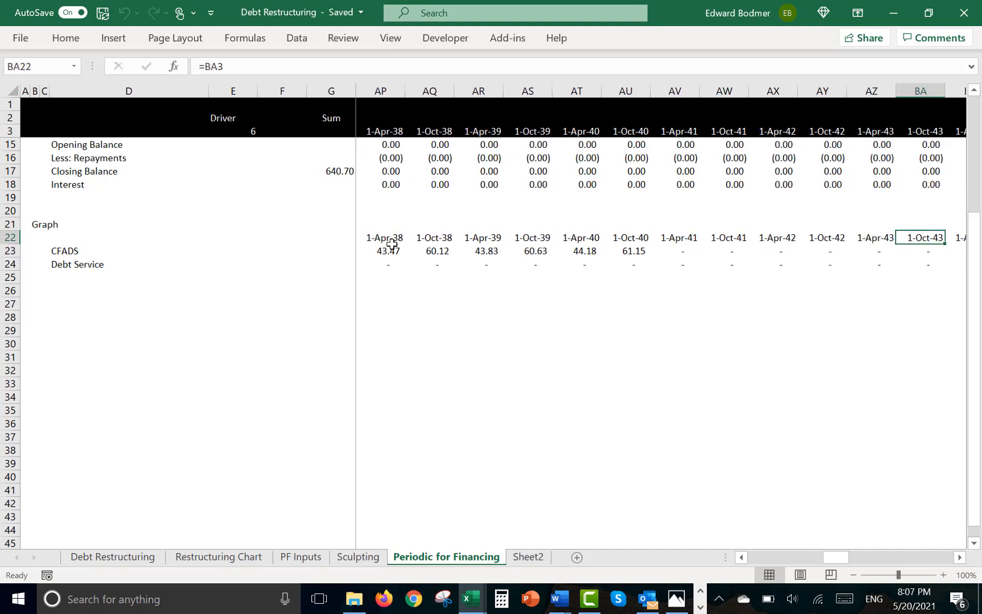
{"action": "key", "text": "ctrl+space"}
{"action": "key", "text": "ctrl+shift+Right"}
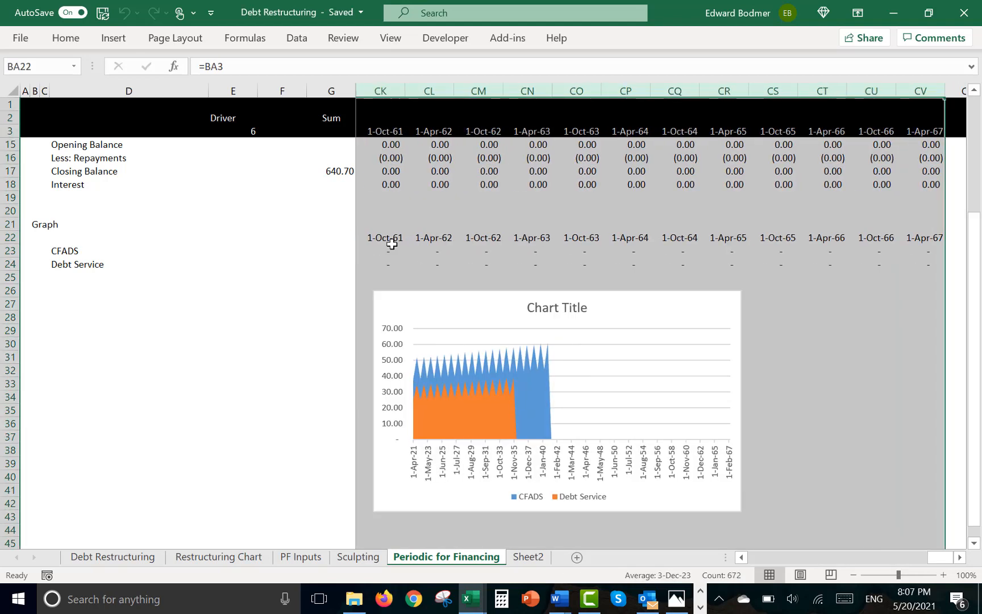
{"action": "key", "text": "ctrl+shift+Right"}
{"action": "key", "text": "ctrl+minus"}
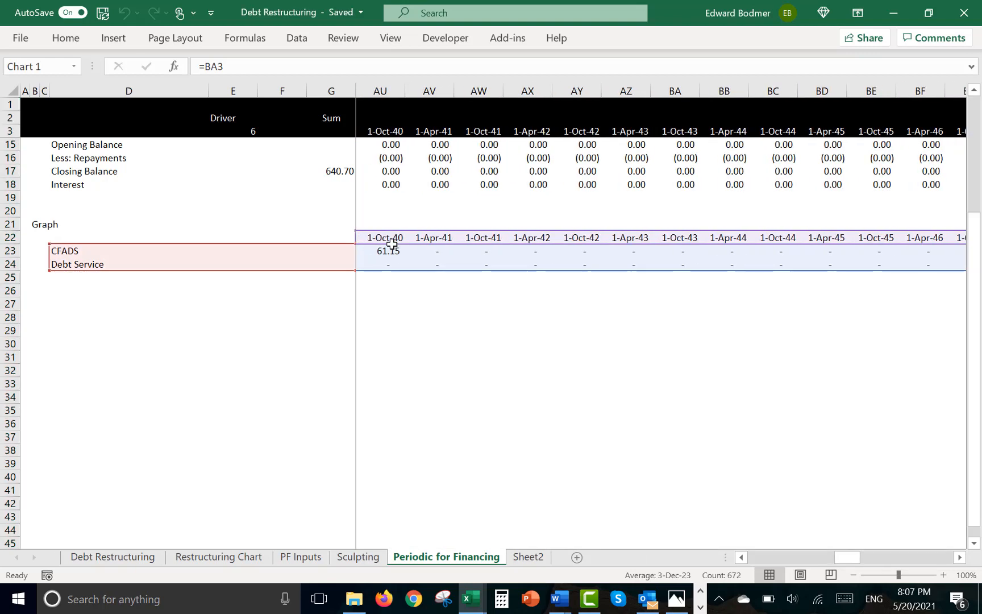
Insert a default chart from the shortened dates, CFADS and Debt Service rows, D22:AZ24
{"action": "key", "text": "Left"}
{"action": "key", "text": "Left"}
{"action": "key", "text": "Left"}
{"action": "key", "text": "ctrl+Left"}
{"action": "key", "text": "Left"}
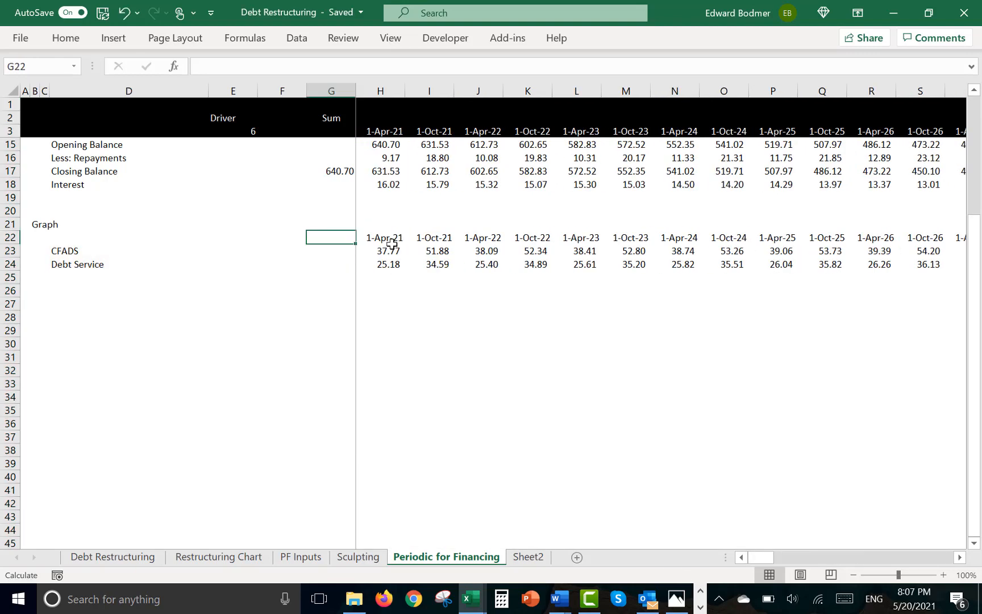
{"action": "key", "text": "Left"}
{"action": "key", "text": "Left"}
{"action": "key", "text": "Left"}
{"action": "key", "text": "shift+Down"}
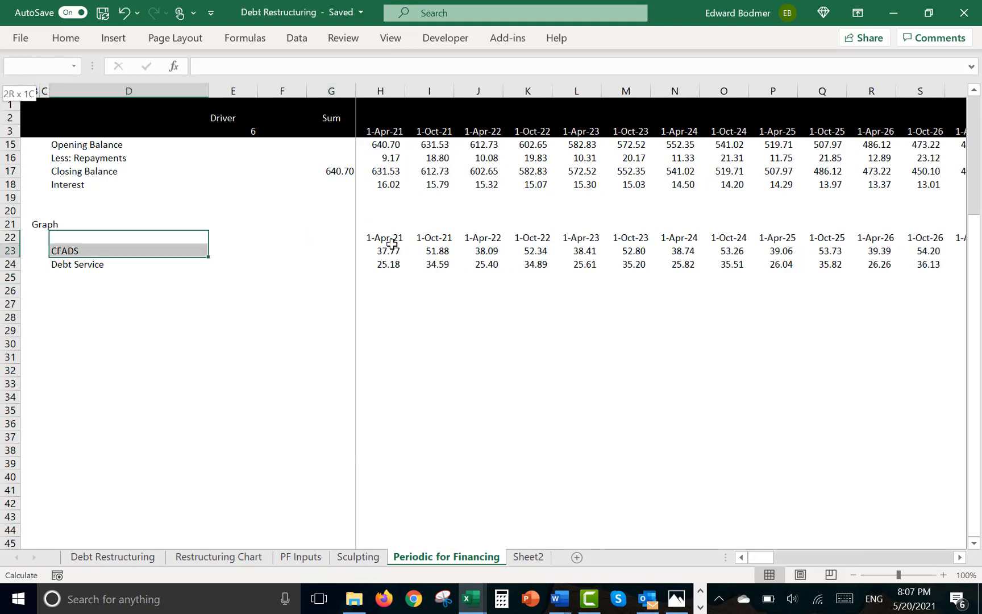
{"action": "key", "text": "shift+Down"}
{"action": "key", "text": "ctrl+shift+Right"}
{"action": "key", "text": "ctrl+shift+Right"}
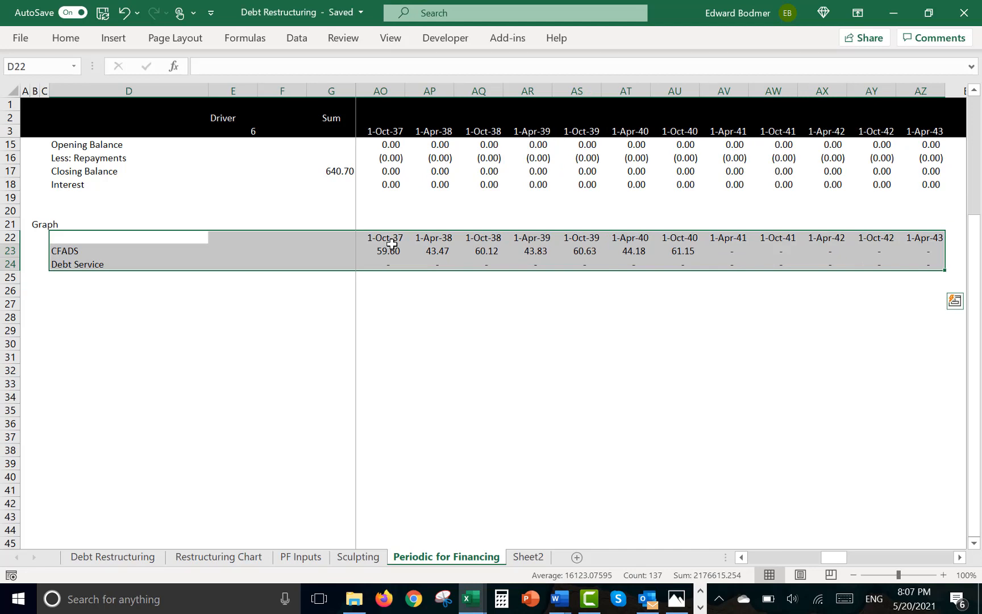
{"action": "key", "text": "alt+F1"}
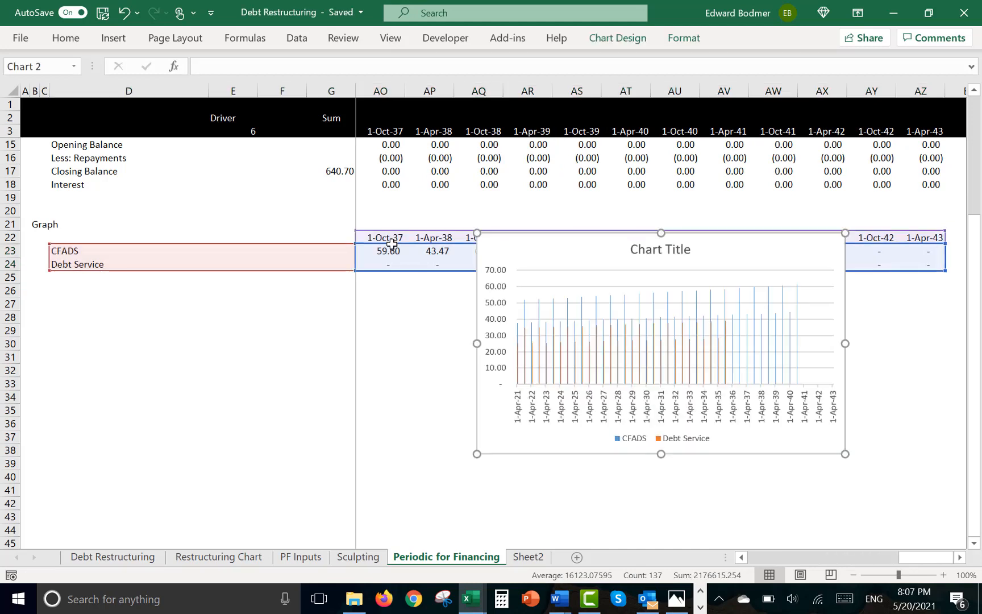
{"action": "right_click", "coordinate": [632, 324]}
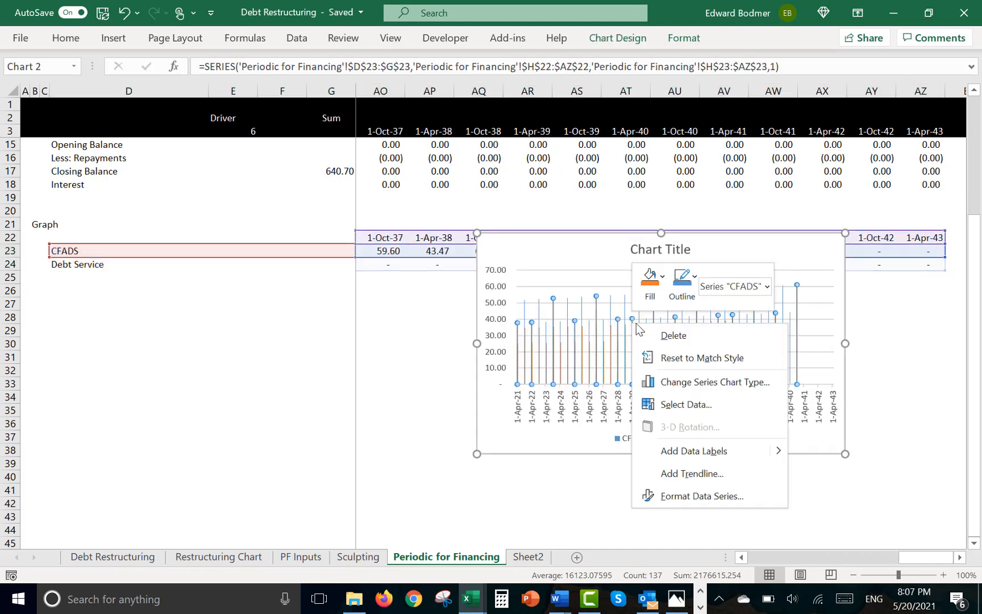
{"action": "left_click", "coordinate": [682, 404]}
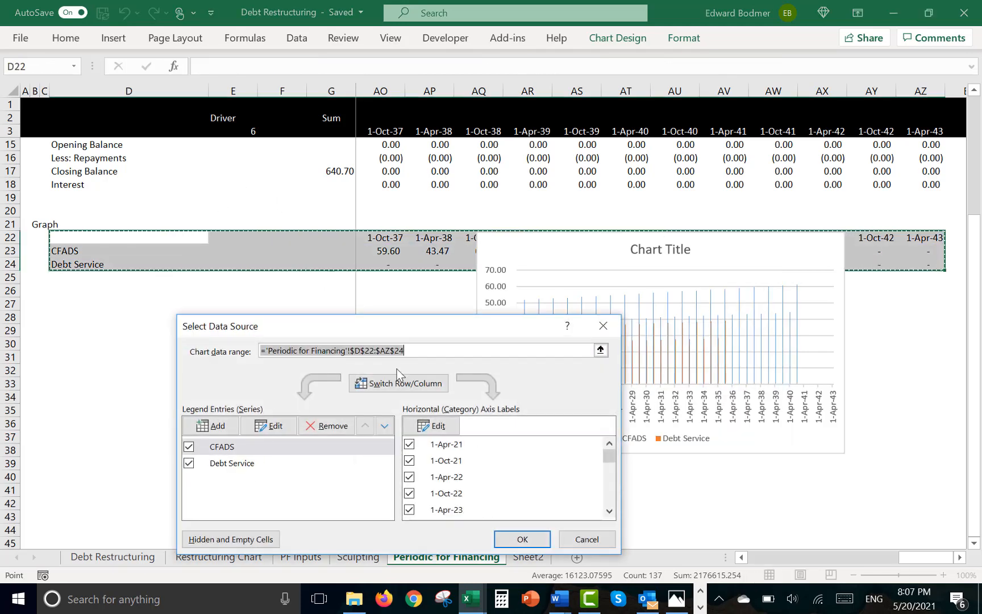
{"action": "left_click", "coordinate": [603, 325]}
Change the new CFADS and Debt Service chart to a standard Area type
{"action": "left_click", "coordinate": [520, 253]}
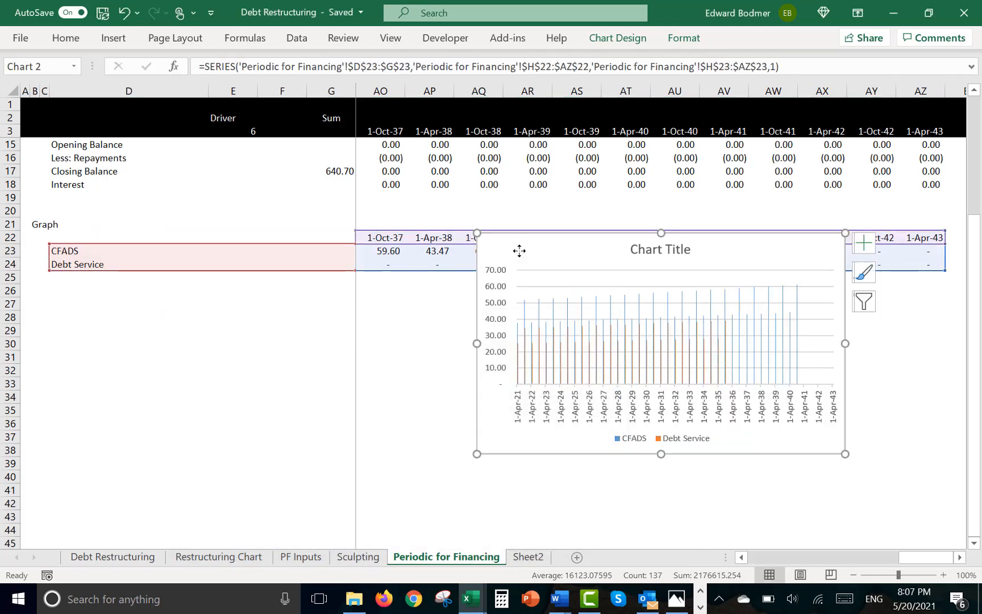
{"action": "right_click", "coordinate": [520, 254]}
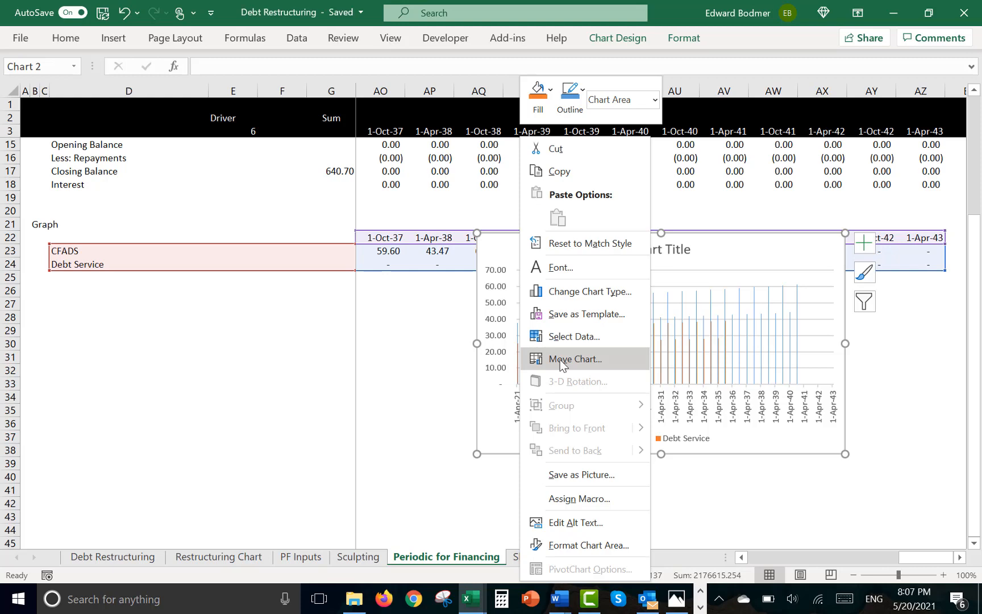
{"action": "left_click", "coordinate": [574, 291]}
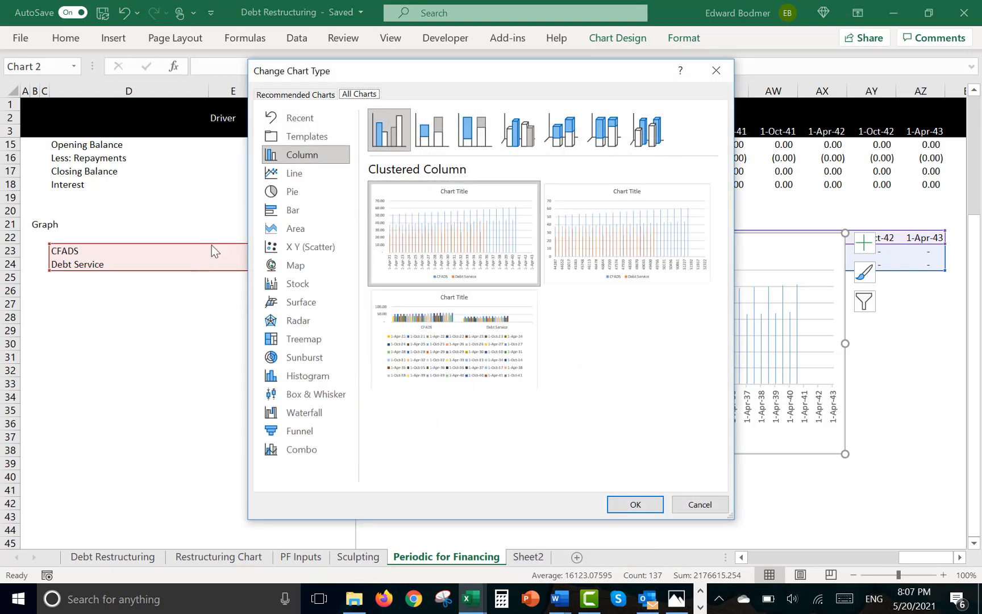
{"action": "left_click", "coordinate": [274, 228]}
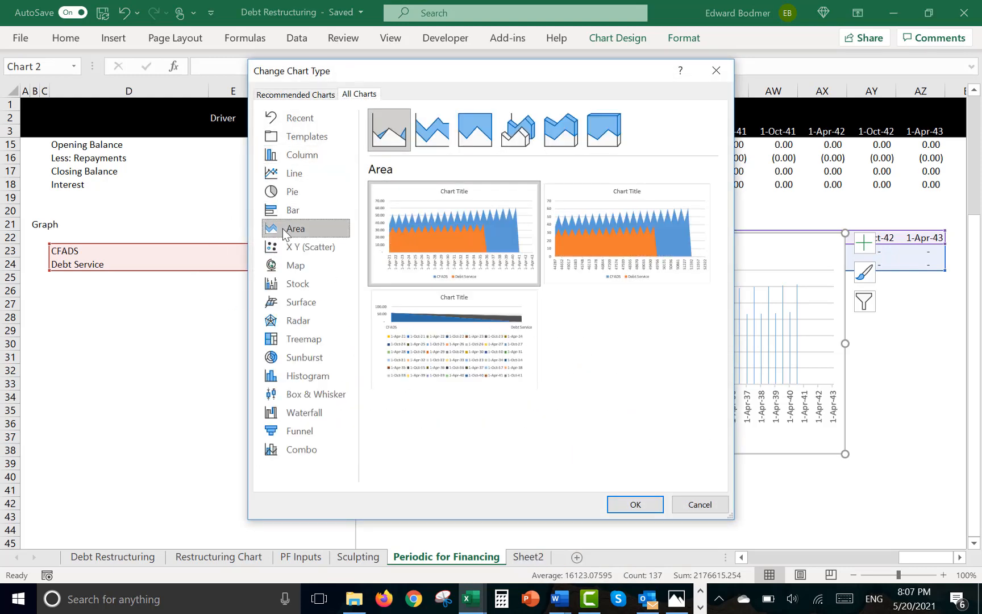
{"action": "left_click", "coordinate": [635, 505]}
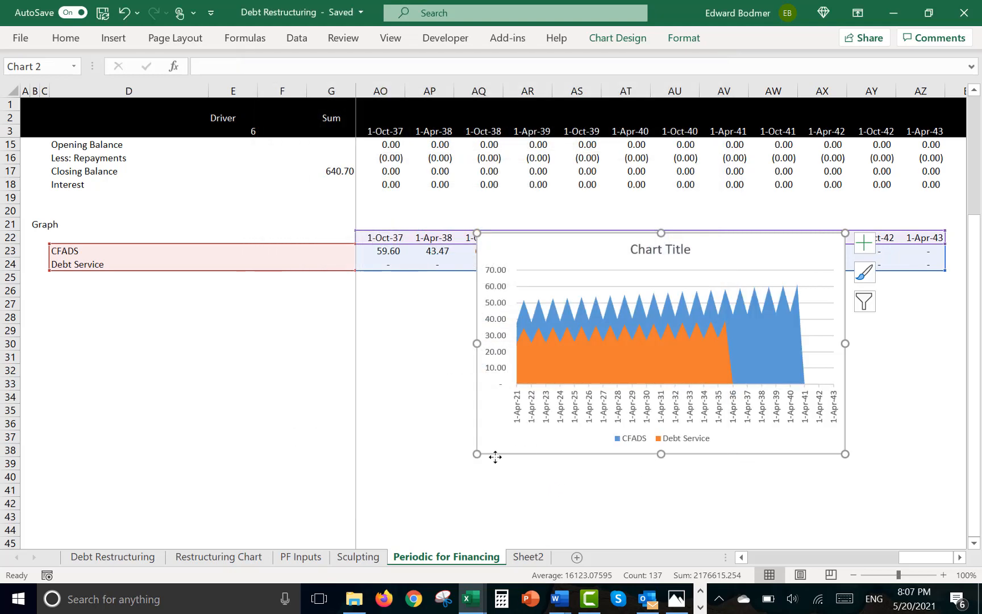
Move the CFADS and Debt Service area chart to just below the Graph rows, beginning in column D on Periodic for Financing
{"action": "left_click_drag", "start_coordinate": [496, 457], "coordinate": [182, 496]}
{"action": "left_click", "coordinate": [94, 506]}
{"action": "key", "text": "Right"}
{"action": "key", "text": "Right"}
{"action": "key", "text": "Right"}
{"action": "key", "text": "Right"}
{"action": "key", "text": "Right"}
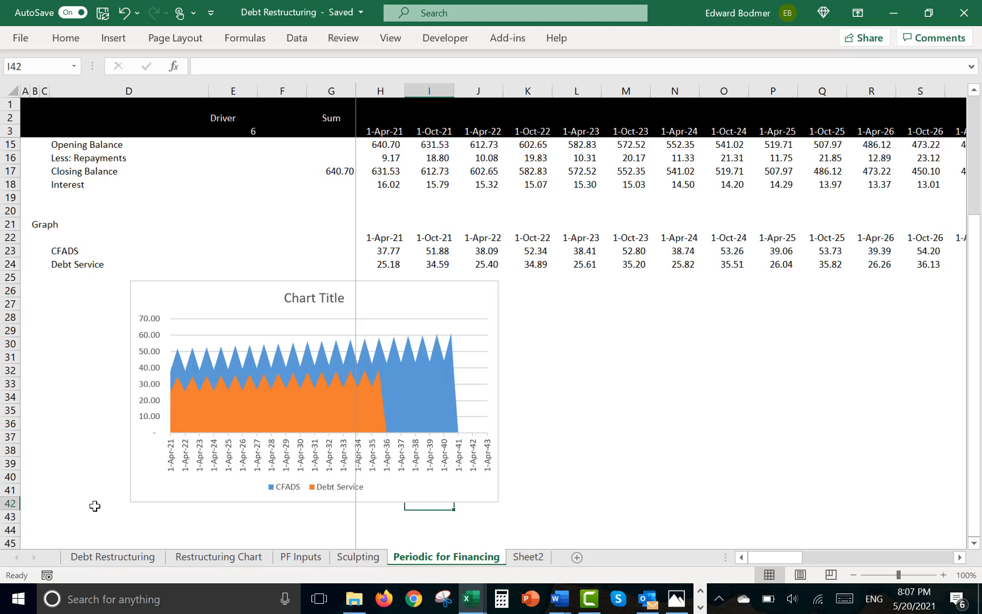
Title the CFADS and Debt Service area chart "Only Graph"
{"action": "left_click", "coordinate": [293, 305]}
{"action": "type", "text": "Only Graph"}
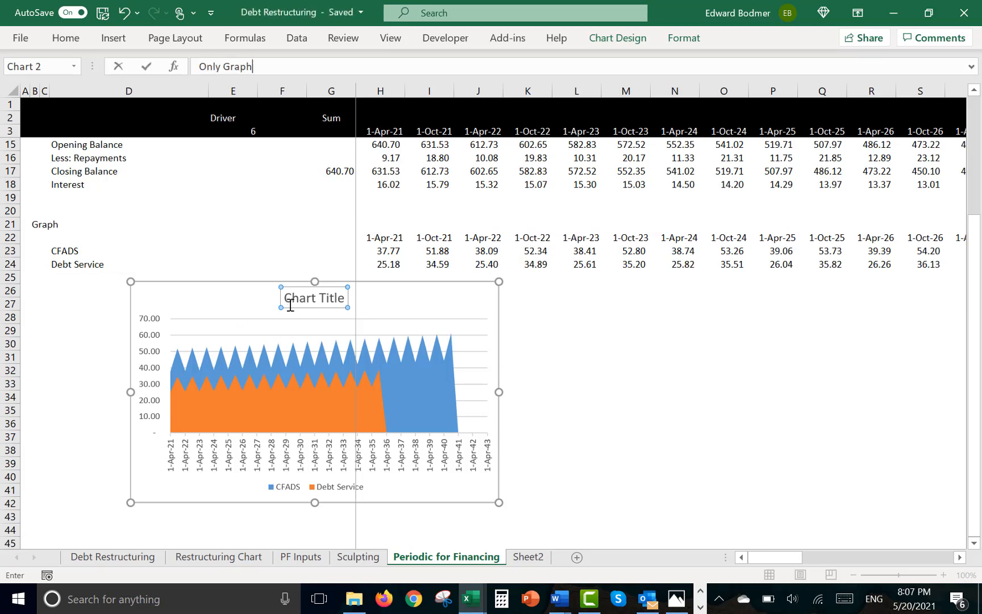
{"action": "key", "text": "Return"}
{"action": "left_click", "coordinate": [78, 408]}
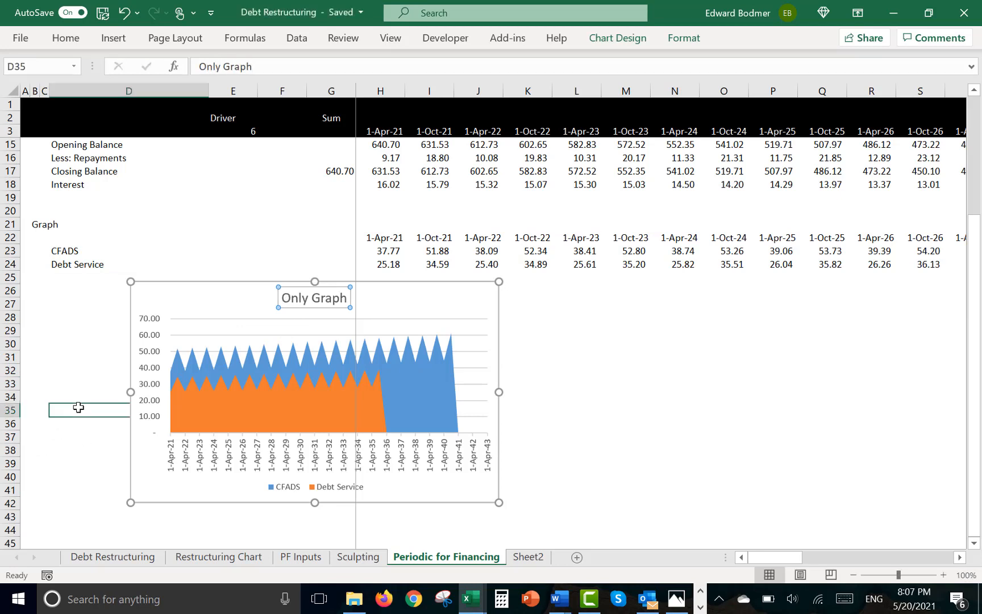
Examine the Closing Balance row of the Plopped In from Periodic Sheet block on Sculpting, from the first month through October 2035
{"action": "key", "text": "ctrl+Page_Up"}
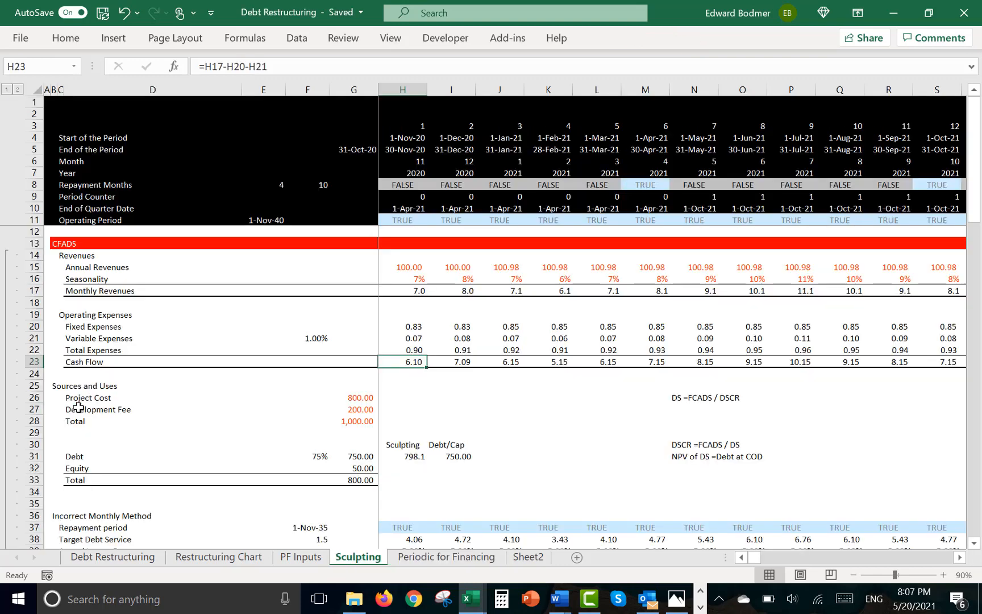
{"action": "left_click", "coordinate": [412, 488]}
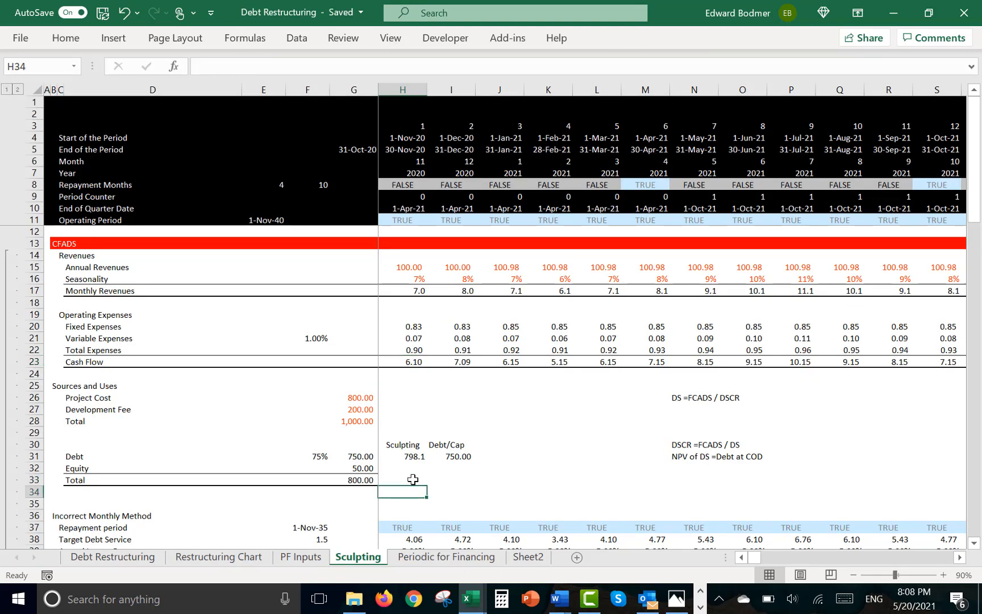
{"action": "key", "text": "Down"}
{"action": "key", "text": "Down"}
{"action": "key", "text": "Down"}
{"action": "key", "text": "Down"}
{"action": "key", "text": "Down"}
{"action": "key", "text": "Down"}
{"action": "key", "text": "Down"}
{"action": "key", "text": "Down"}
{"action": "key", "text": "Down"}
{"action": "key", "text": "Down"}
{"action": "key", "text": "Down"}
{"action": "key", "text": "Down"}
{"action": "key", "text": "Down"}
{"action": "key", "text": "Down"}
{"action": "key", "text": "Down"}
{"action": "key", "text": "Down"}
{"action": "key", "text": "Down"}
{"action": "key", "text": "Down"}
{"action": "key", "text": "Down"}
{"action": "key", "text": "Down"}
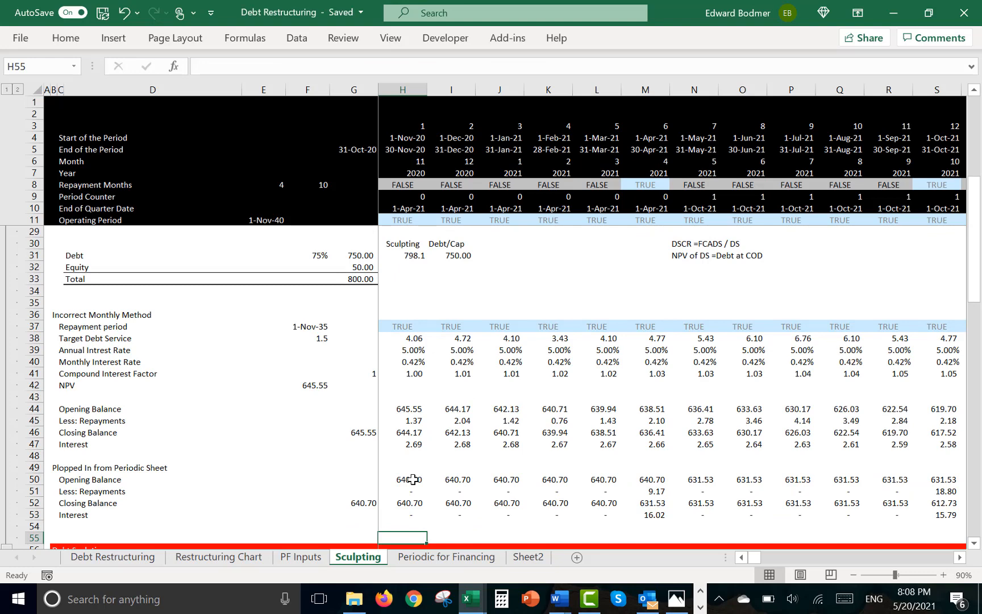
{"action": "key", "text": "Up"}
{"action": "key", "text": "Up"}
{"action": "key", "text": "Up"}
{"action": "key", "text": "Right"}
{"action": "key", "text": "Right"}
{"action": "key", "text": "Right"}
{"action": "key", "text": "Right"}
{"action": "key", "text": "Right"}
{"action": "key", "text": "Right"}
{"action": "key", "text": "Right"}
{"action": "key", "text": "Right"}
{"action": "key", "text": "Right"}
{"action": "key", "text": "Right"}
{"action": "key", "text": "Right"}
{"action": "key", "text": "Right"}
{"action": "key", "text": "Right"}
{"action": "key", "text": "Right"}
{"action": "key", "text": "Right"}
{"action": "key", "text": "Right"}
{"action": "key", "text": "Right"}
{"action": "key", "text": "Right"}
{"action": "key", "text": "Right"}
{"action": "key", "text": "Right"}
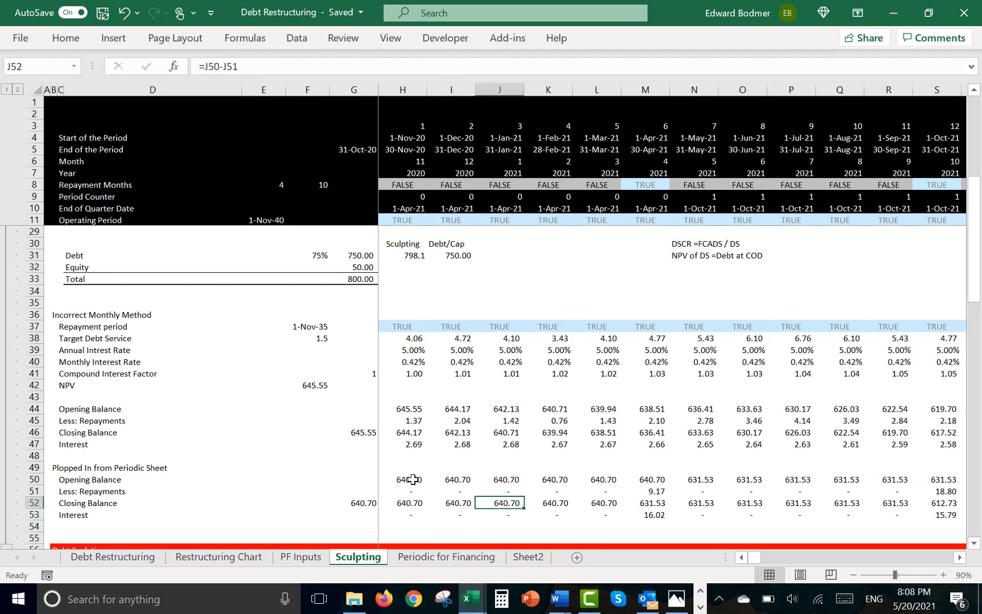
{"action": "key", "text": "Right"}
{"action": "key", "text": "Right"}
{"action": "key", "text": "Right"}
{"action": "key", "text": "Right"}
{"action": "key", "text": "Right"}
{"action": "key", "text": "Right"}
{"action": "key", "text": "Right"}
{"action": "key", "text": "Right"}
{"action": "key", "text": "Right"}
{"action": "key", "text": "Right"}
{"action": "key", "text": "Right"}
{"action": "key", "text": "Right"}
{"action": "key", "text": "Right"}
{"action": "key", "text": "Right"}
{"action": "key", "text": "Right"}
{"action": "key", "text": "Right"}
{"action": "key", "text": "Right"}
{"action": "key", "text": "Right"}
{"action": "key", "text": "Right"}
{"action": "key", "text": "Right"}
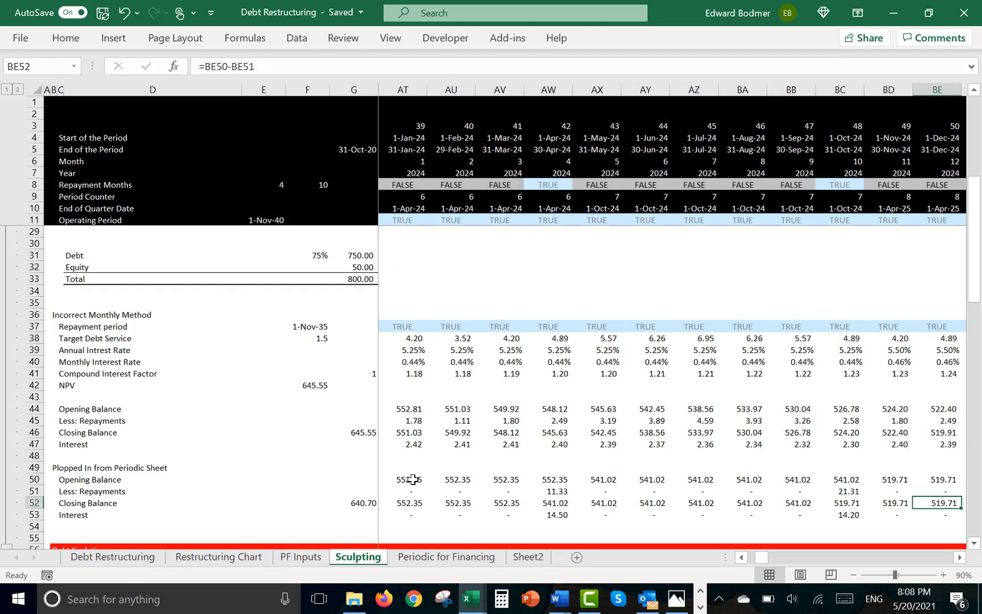
{"action": "key", "text": "Right"}
{"action": "key", "text": "Right"}
{"action": "key", "text": "Right"}
{"action": "key", "text": "Right"}
{"action": "key", "text": "Right"}
{"action": "key", "text": "Right"}
{"action": "key", "text": "Right"}
{"action": "key", "text": "Right"}
{"action": "key", "text": "Right"}
{"action": "key", "text": "Right"}
{"action": "key", "text": "Right"}
{"action": "key", "text": "Right"}
{"action": "key", "text": "Right"}
{"action": "key", "text": "Right"}
{"action": "key", "text": "Right"}
{"action": "key", "text": "Right"}
{"action": "key", "text": "Right"}
{"action": "key", "text": "Right"}
{"action": "key", "text": "Right"}
{"action": "key", "text": "Right"}
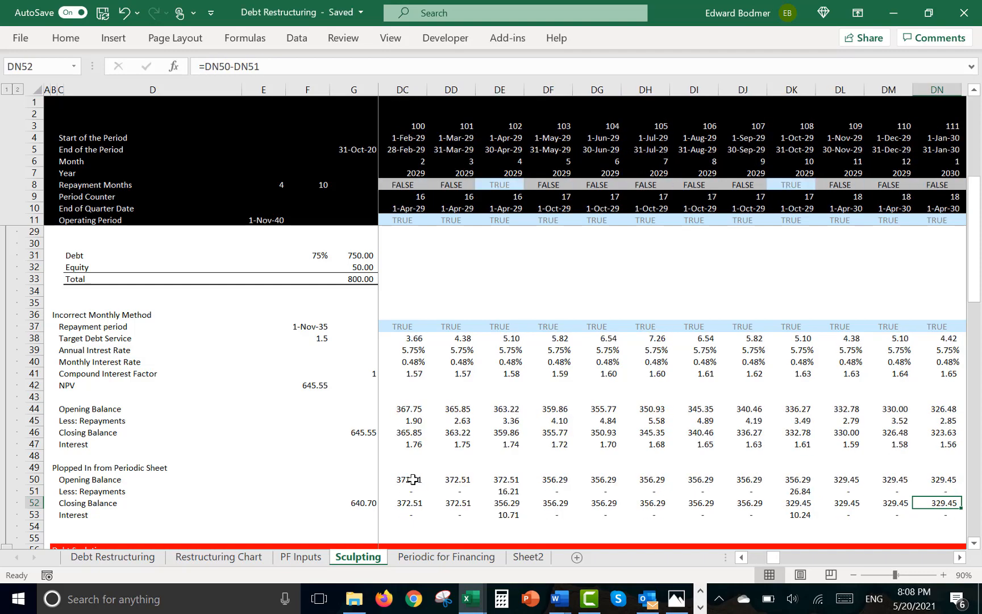
{"action": "key", "text": "Right"}
{"action": "key", "text": "Right"}
{"action": "key", "text": "Right"}
{"action": "key", "text": "Right"}
{"action": "key", "text": "Right"}
{"action": "key", "text": "Right"}
{"action": "key", "text": "Right"}
{"action": "key", "text": "Right"}
{"action": "key", "text": "Right"}
{"action": "key", "text": "Right"}
{"action": "key", "text": "Right"}
{"action": "key", "text": "Right"}
{"action": "key", "text": "Right"}
{"action": "key", "text": "Right"}
{"action": "key", "text": "Right"}
{"action": "key", "text": "Right"}
{"action": "key", "text": "Right"}
{"action": "key", "text": "Right"}
{"action": "key", "text": "Right"}
{"action": "key", "text": "Right"}
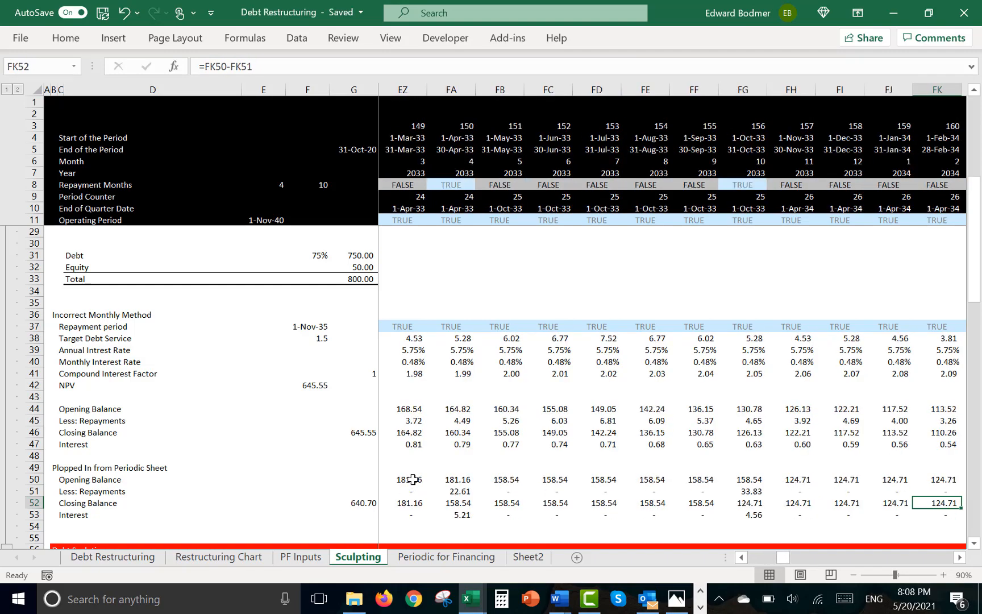
{"action": "key", "text": "Right"}
{"action": "key", "text": "Right"}
{"action": "key", "text": "Right"}
{"action": "key", "text": "Right"}
{"action": "key", "text": "Right"}
{"action": "key", "text": "Right"}
{"action": "key", "text": "Right"}
{"action": "key", "text": "Right"}
{"action": "key", "text": "Right"}
{"action": "key", "text": "Right"}
{"action": "key", "text": "Right"}
{"action": "key", "text": "Right"}
{"action": "key", "text": "Right"}
{"action": "key", "text": "Right"}
{"action": "key", "text": "Right"}
{"action": "key", "text": "Right"}
{"action": "key", "text": "Right"}
{"action": "key", "text": "Right"}
{"action": "key", "text": "Right"}
{"action": "key", "text": "Right"}
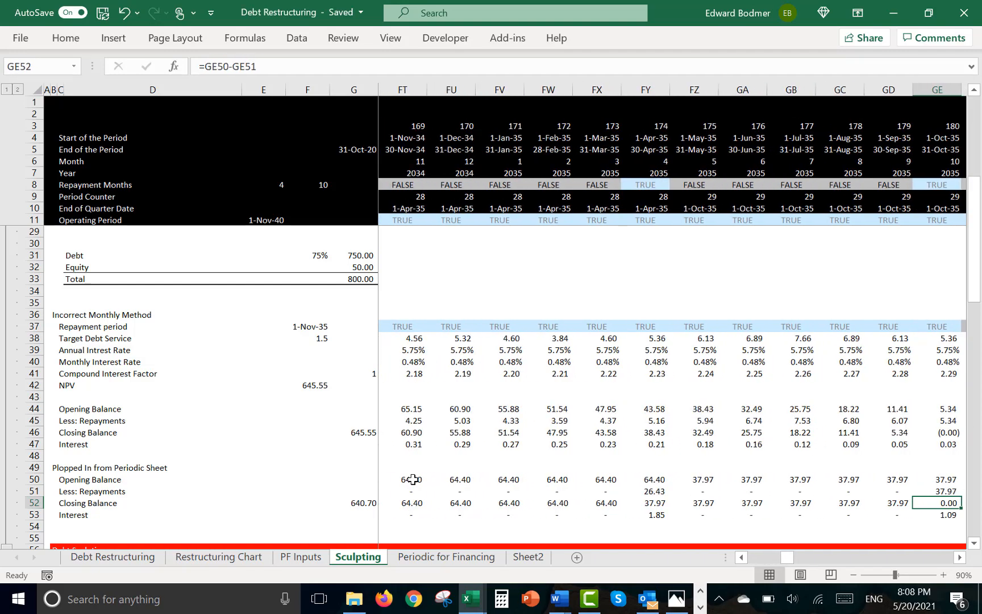
Review the start of the Debt Sculpting section on Sculpting, from the Repayment period row down to Accrued Interests
{"action": "key", "text": "ctrl+Left"}
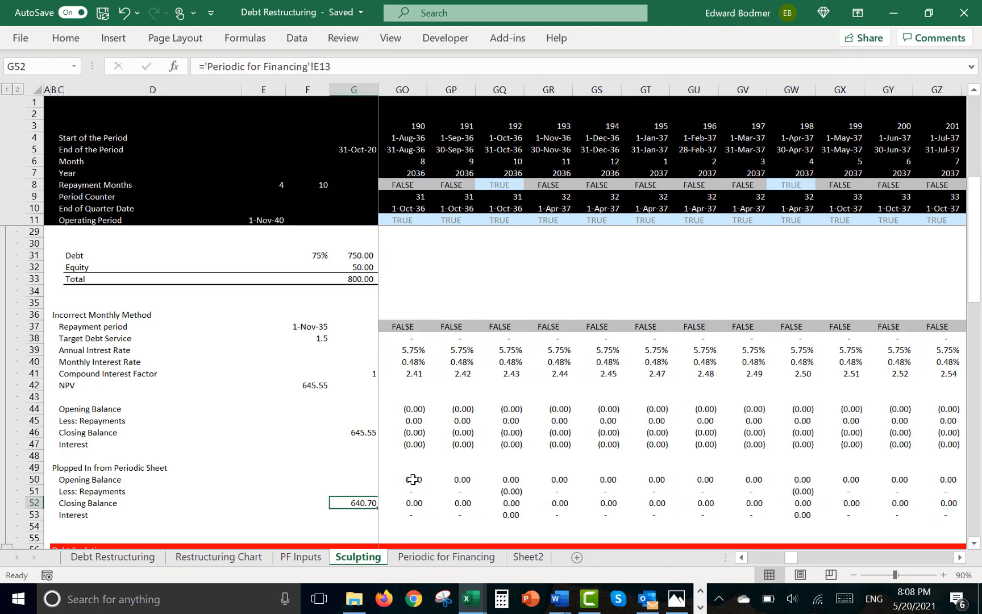
{"action": "key", "text": "ctrl+Left"}
{"action": "key", "text": "Down"}
{"action": "key", "text": "Down"}
{"action": "key", "text": "Down"}
{"action": "key", "text": "Down"}
{"action": "key", "text": "Down"}
{"action": "key", "text": "Down"}
{"action": "key", "text": "Down"}
{"action": "key", "text": "Down"}
{"action": "key", "text": "Down"}
{"action": "key", "text": "Down"}
{"action": "key", "text": "Down"}
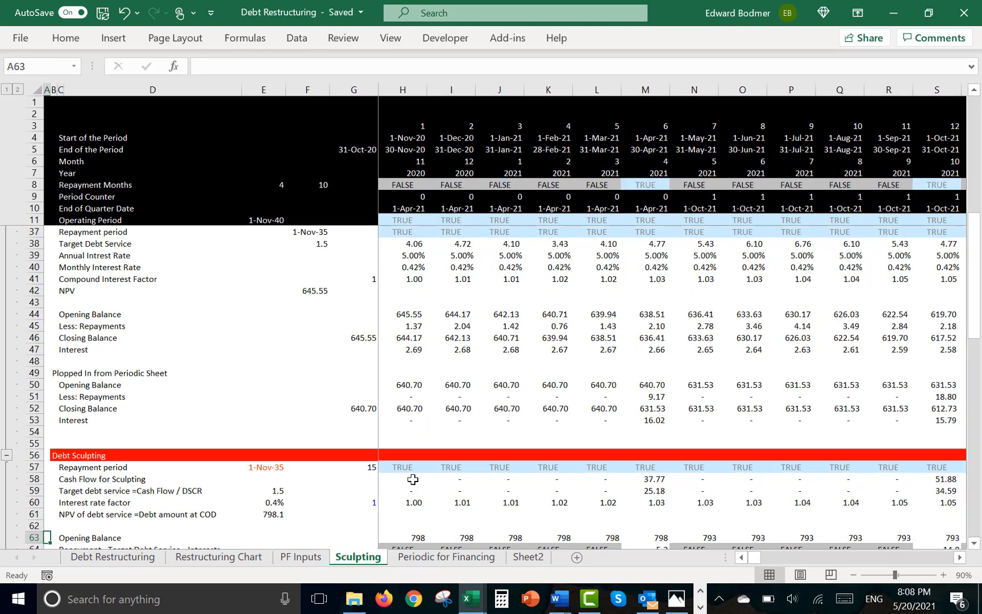
{"action": "scroll", "coordinate": [412, 480], "scroll_direction": "down", "scroll_amount": 1}
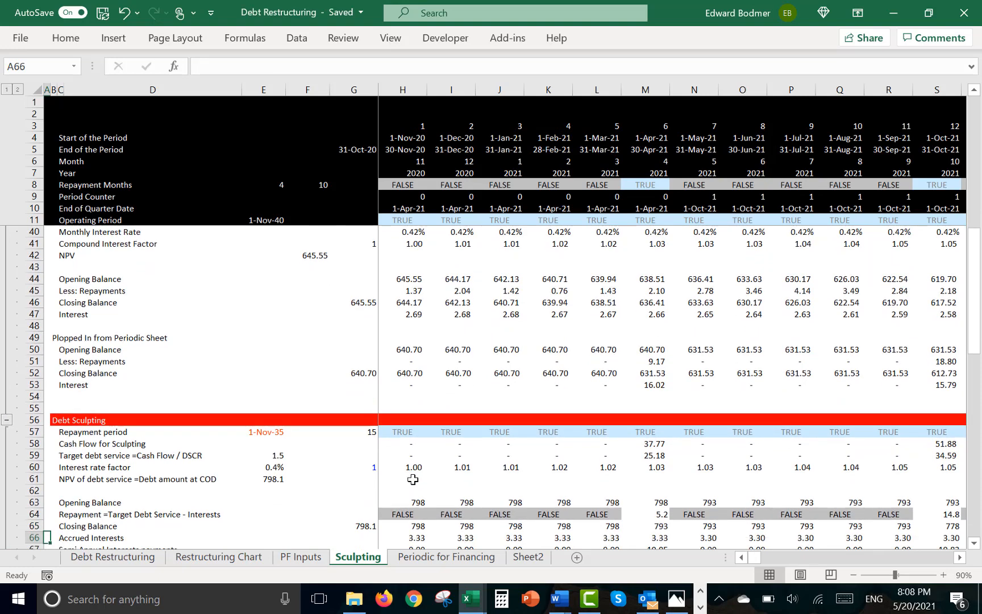
{"action": "key", "text": "Up"}
{"action": "key", "text": "Up"}
{"action": "key", "text": "Up"}
{"action": "key", "text": "Up"}
{"action": "key", "text": "Up"}
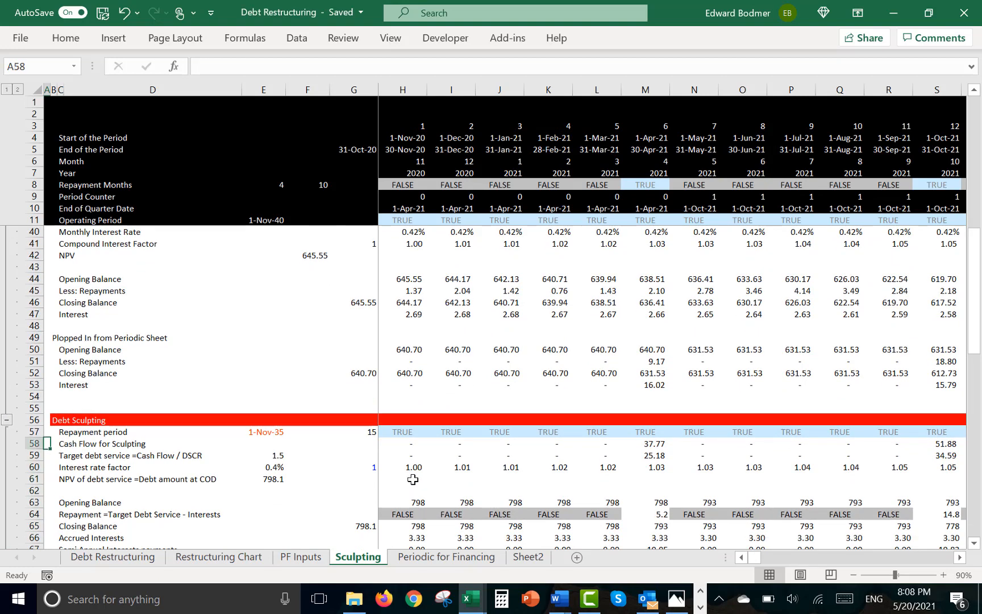
Inspect the first-month formula of the Cash Flow for Sculpting row in the Debt Sculpting section
{"action": "key", "text": "Right"}
{"action": "key", "text": "Right"}
{"action": "key", "text": "Right"}
{"action": "key", "text": "Right"}
{"action": "key", "text": "Right"}
{"action": "key", "text": "Right"}
{"action": "key", "text": "Right"}
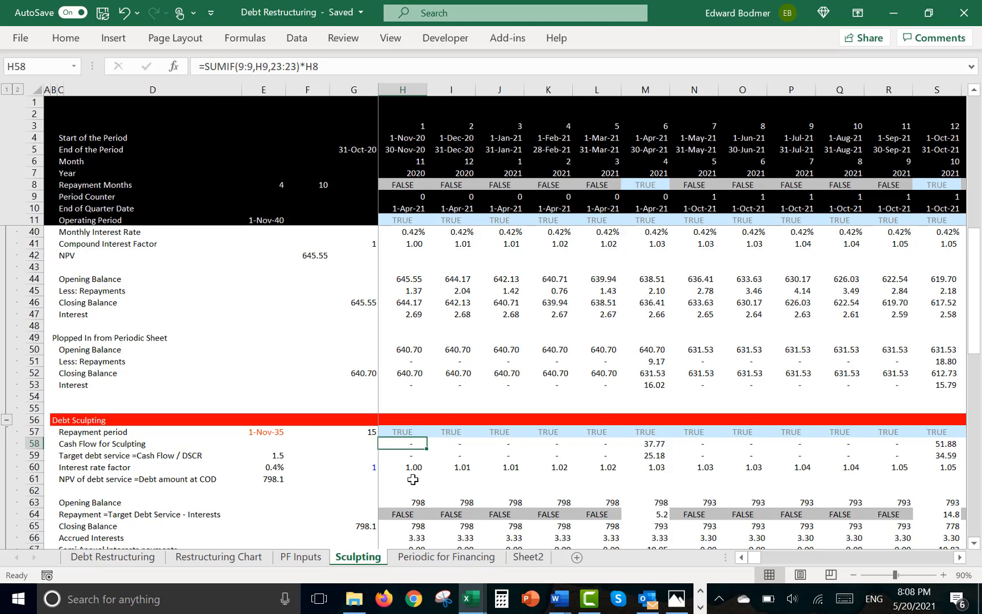
Remove the leading plus sign from the target DSCR link in E59 so it reads ='PF Inputs'!F25
{"action": "key", "text": "Down"}
{"action": "key", "text": "Left"}
{"action": "key", "text": "Left"}
{"action": "key", "text": "Left"}
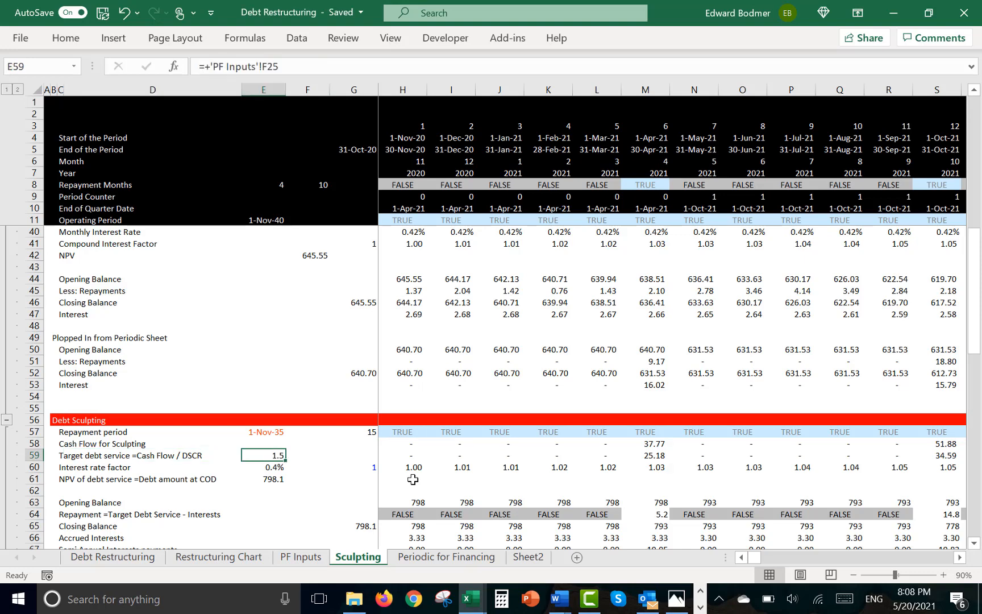
{"action": "key", "text": "F2"}
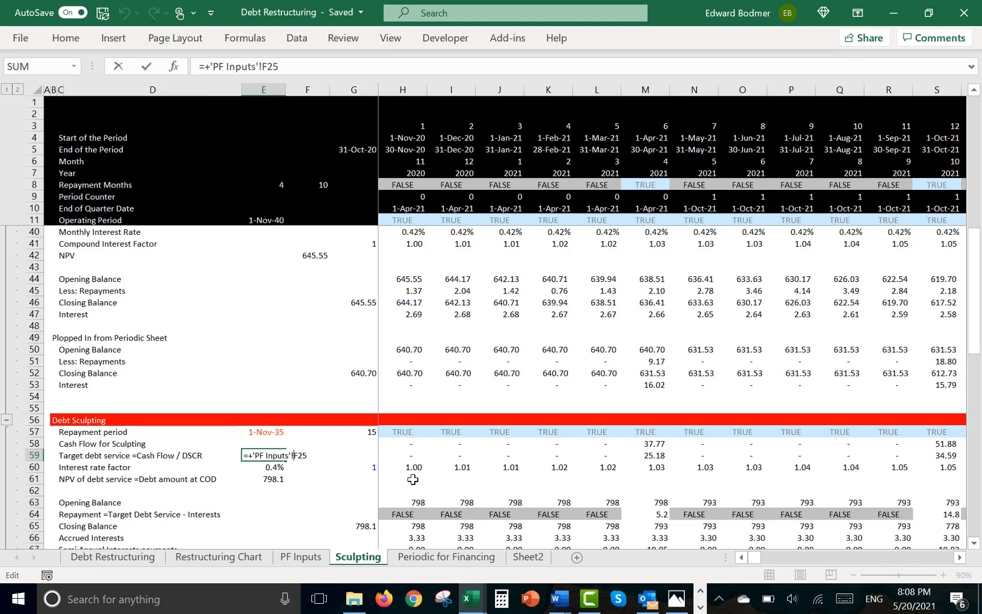
{"action": "key", "text": "Delete"}
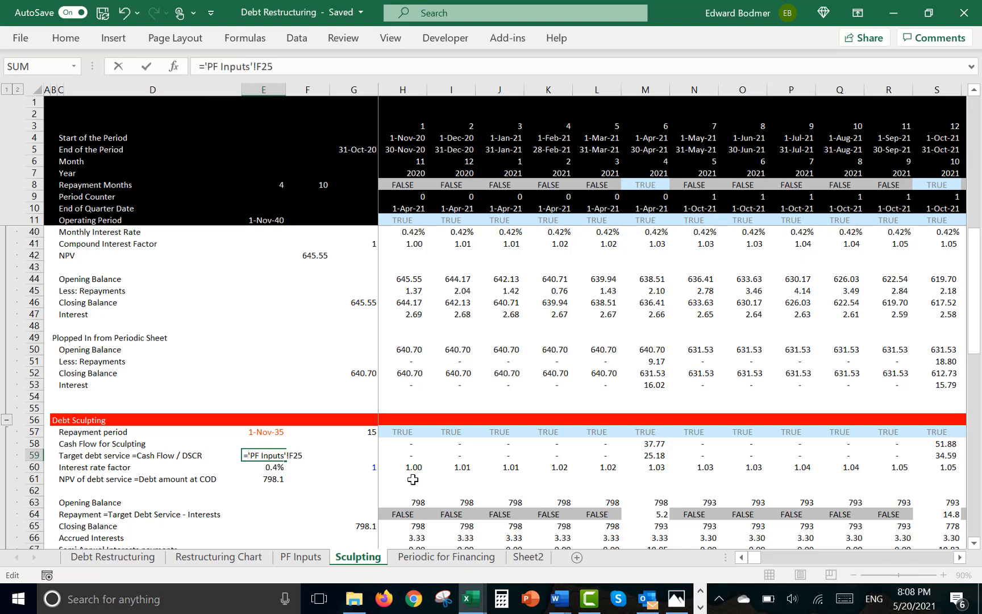
{"action": "key", "text": "Return"}
Inspect the first-month formulas of the Target debt service and Interest rate factor rows, along with the factor's starting value
{"action": "key", "text": "Up"}
{"action": "key", "text": "Right"}
{"action": "key", "text": "Right"}
{"action": "key", "text": "Right"}
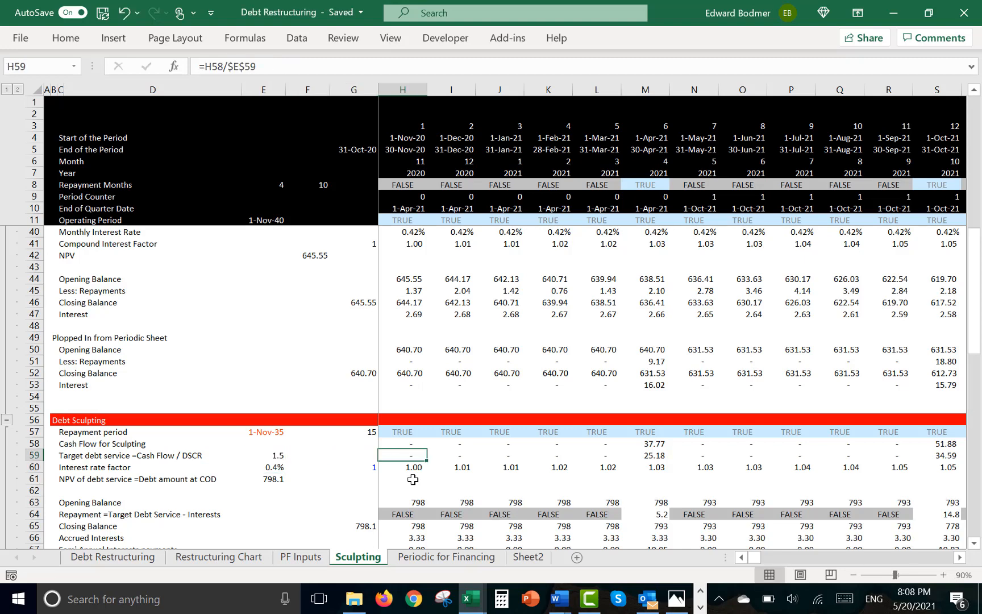
{"action": "key", "text": "F2"}
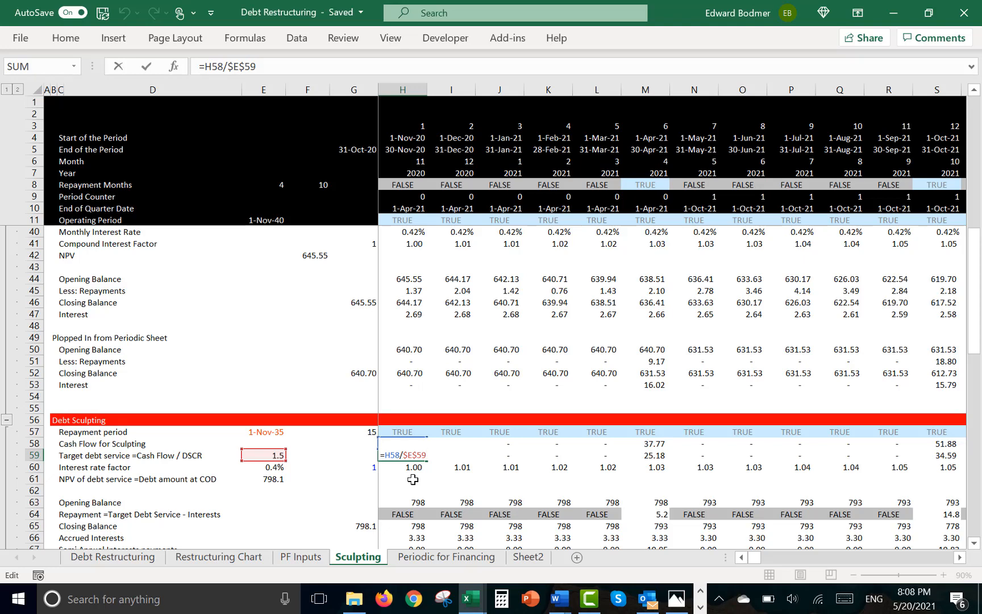
{"action": "key", "text": "Escape"}
{"action": "key", "text": "Down"}
{"action": "key", "text": "Left"}
{"action": "key", "text": "Left"}
{"action": "key", "text": "Left"}
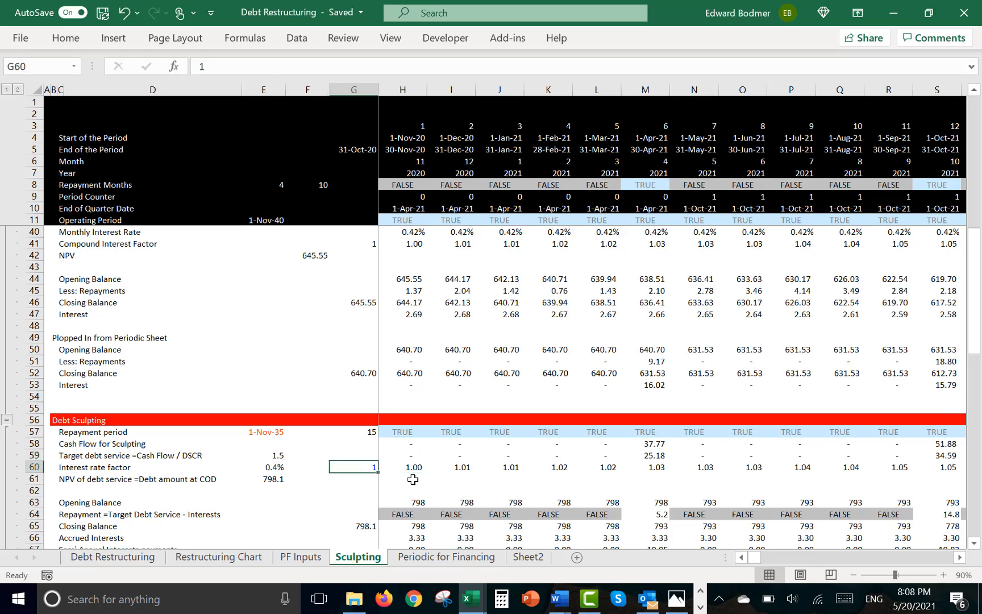
{"action": "key", "text": "Left"}
{"action": "key", "text": "Right"}
{"action": "key", "text": "Right"}
{"action": "key", "text": "Right"}
{"action": "key", "text": "Right"}
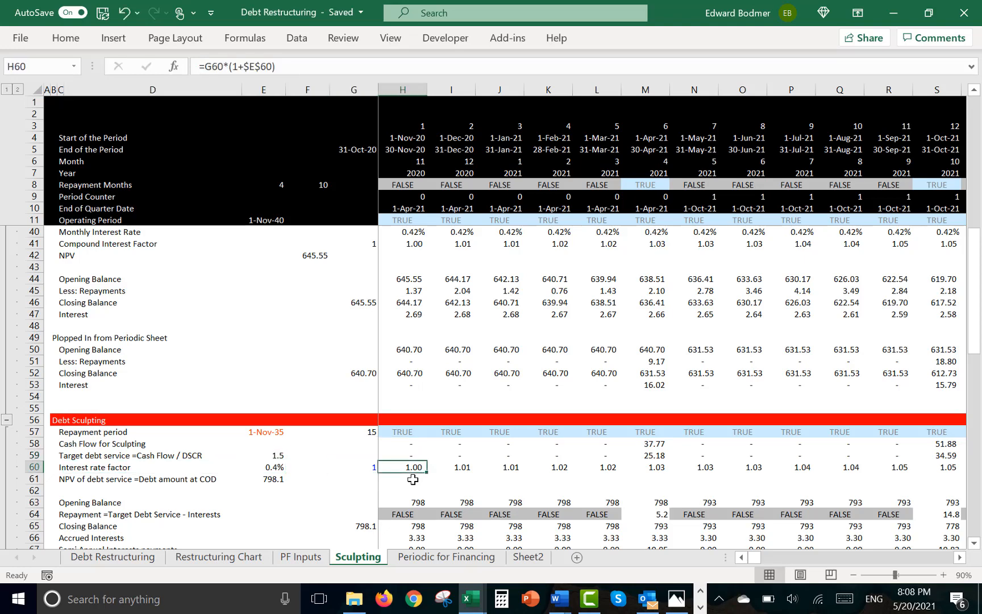
{"action": "key", "text": "ctrl+shift+Right"}
{"action": "key", "text": "ctrl+shift+Left"}
{"action": "type", "text": "="}
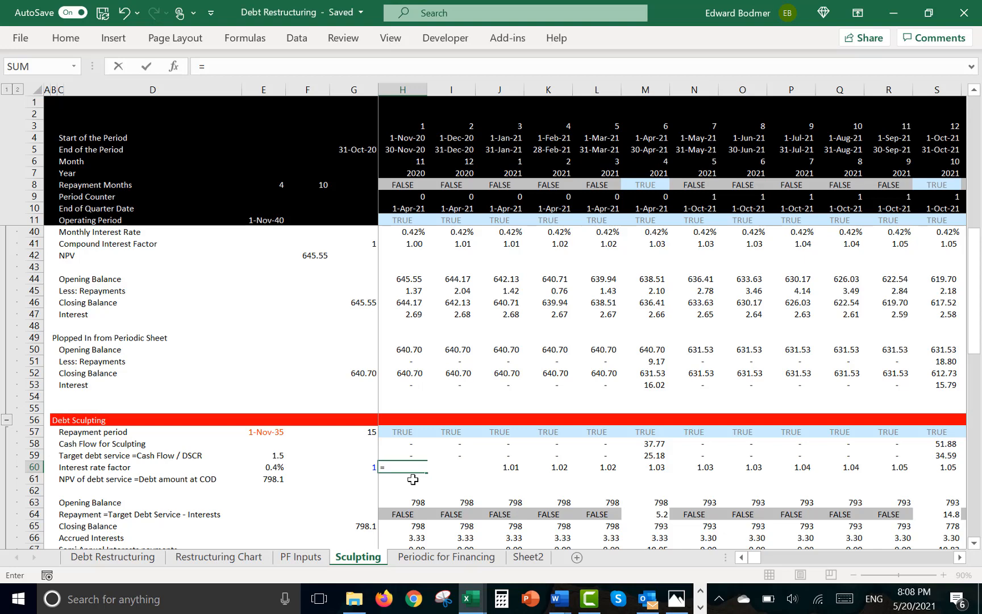
{"action": "type", "text": "G60*(1+$E$60)"}
{"action": "key", "text": "ctrl+Return"}
Insert a row above Interest rate factor and label it "Semi-Annual Interest Rate" in column C
{"action": "key", "text": "shift+space"}
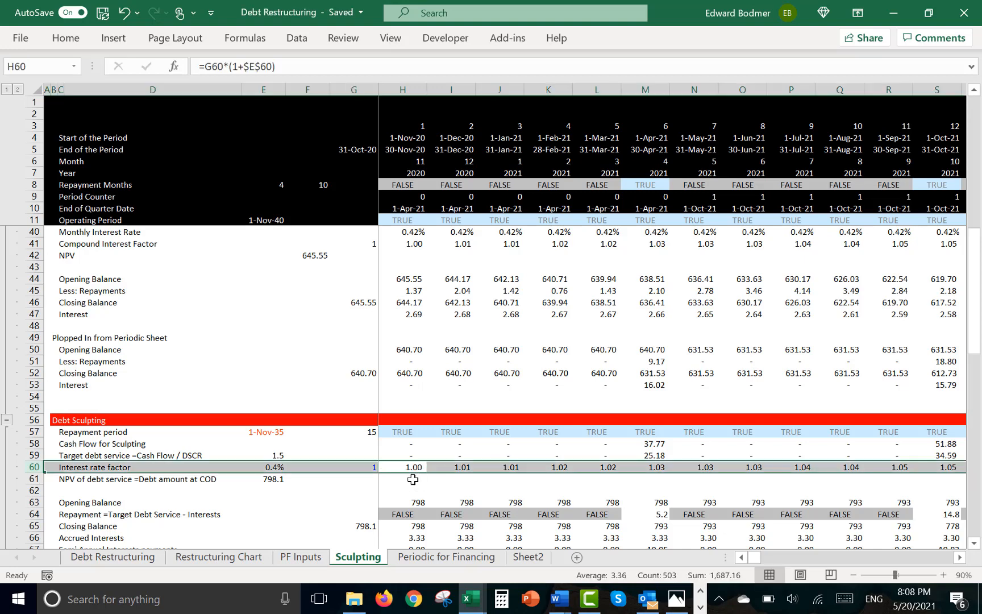
{"action": "key", "text": "ctrl+shift+plus"}
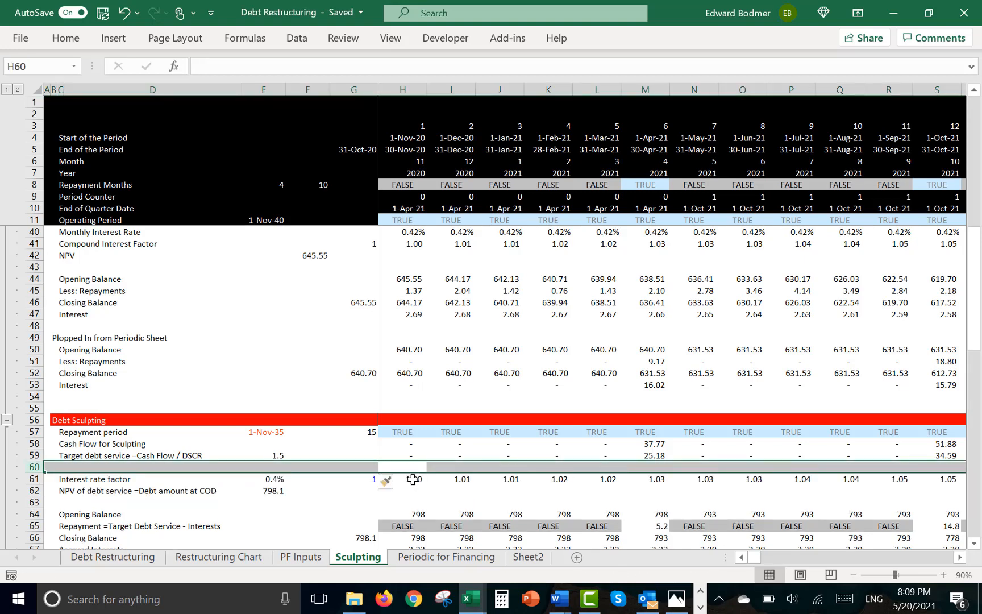
{"action": "key", "text": "Left"}
{"action": "key", "text": "Left"}
{"action": "key", "text": "Left"}
{"action": "key", "text": "Left"}
{"action": "key", "text": "Left"}
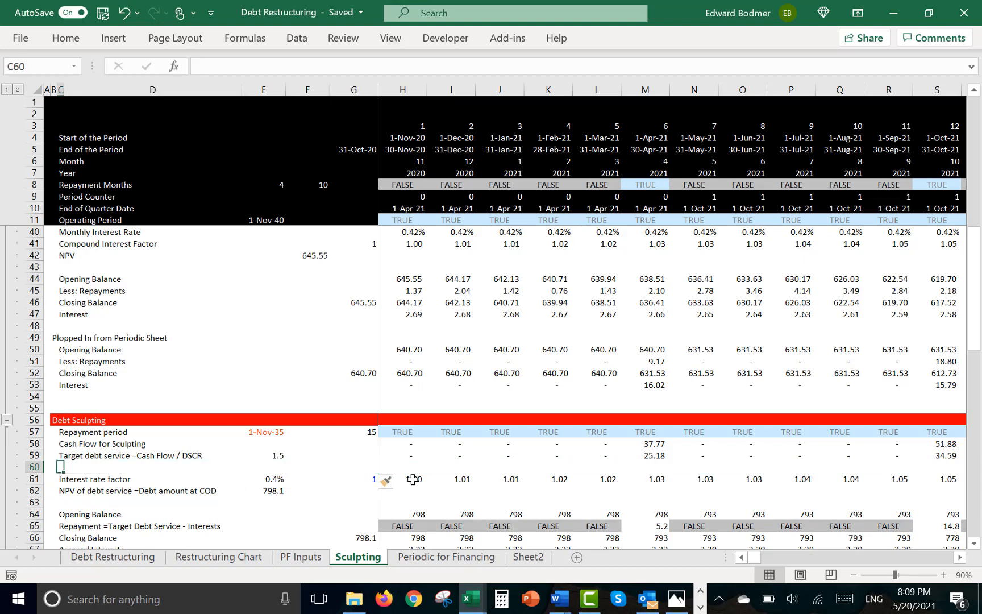
{"action": "type", "text": "S"}
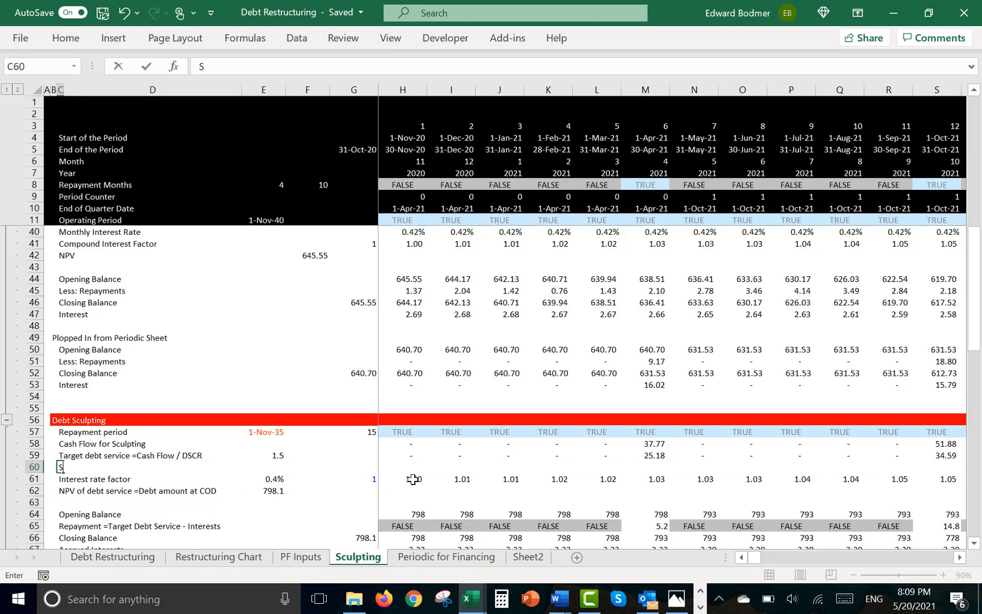
{"action": "type", "text": "emi-Annual Interest Ra"}
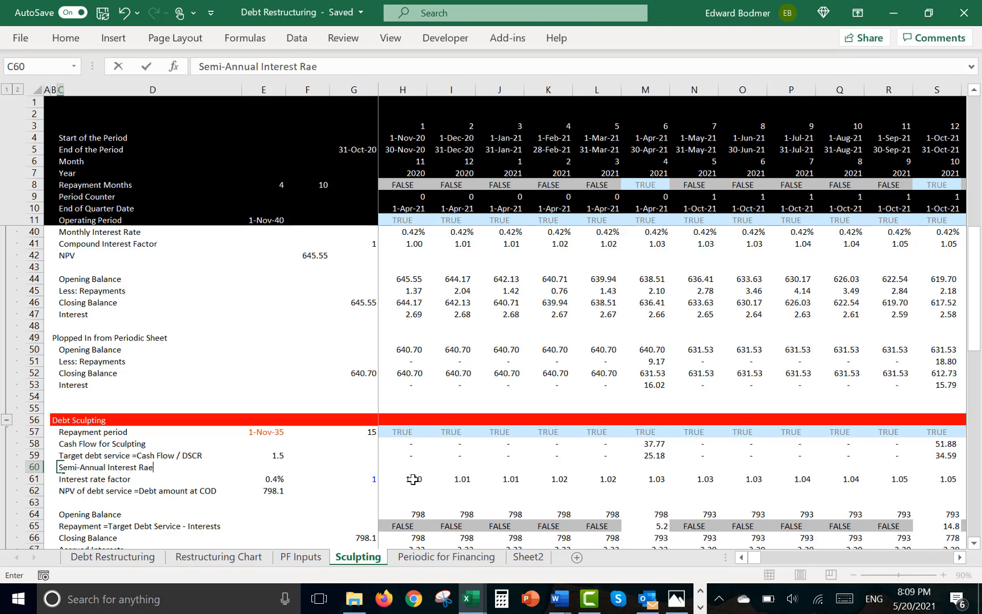
{"action": "type", "text": "te"}
{"action": "key", "text": "ctrl+Return"}
{"action": "key", "text": "Right"}
{"action": "key", "text": "Right"}
{"action": "key", "text": "Right"}
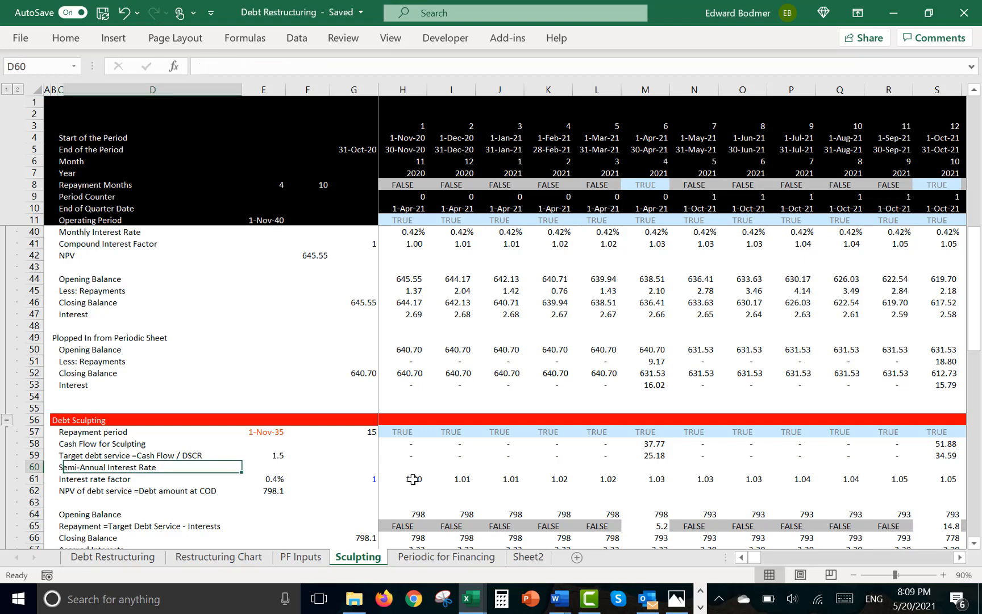
{"action": "key", "text": "Left"}
{"action": "key", "text": "Left"}
{"action": "key", "text": "Left"}
{"action": "key", "text": "shift+space"}
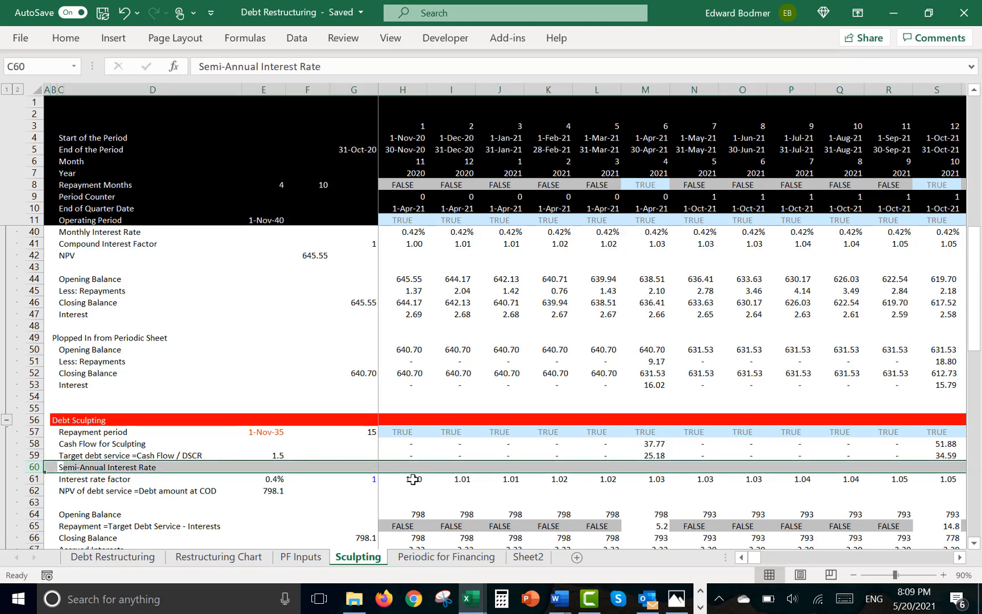
Calculate the first-month Semi-Annual Interest Rate in H60 as half the annual rate with =H39/2
{"action": "key", "text": "Right"}
{"action": "key", "text": "Right"}
{"action": "key", "text": "Right"}
{"action": "key", "text": "Right"}
{"action": "key", "text": "Right"}
{"action": "type", "text": "="}
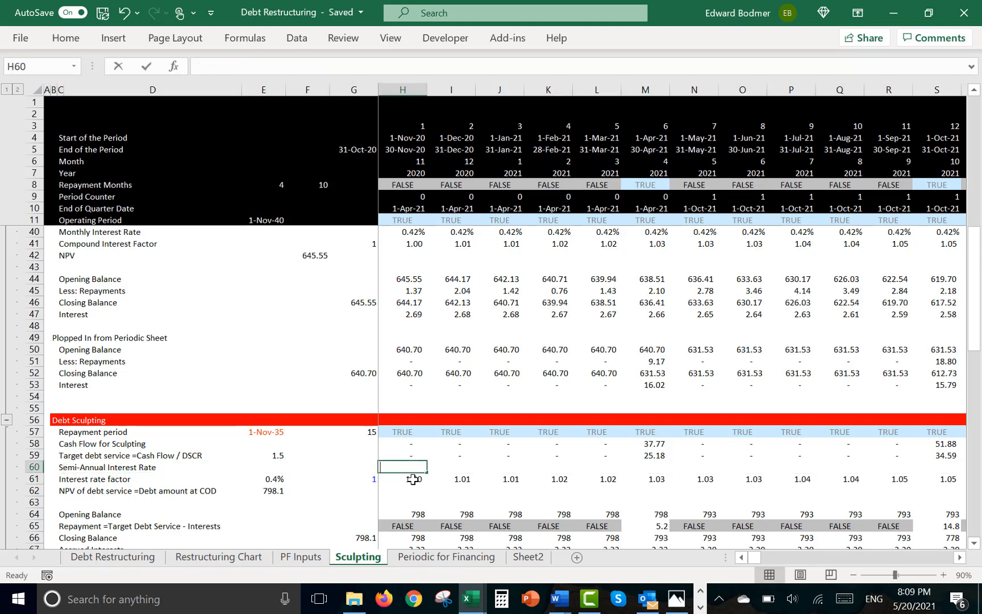
{"action": "left_click", "coordinate": [402, 243]}
{"action": "key", "text": "Up"}
{"action": "key", "text": "Up"}
{"action": "key", "text": "Up"}
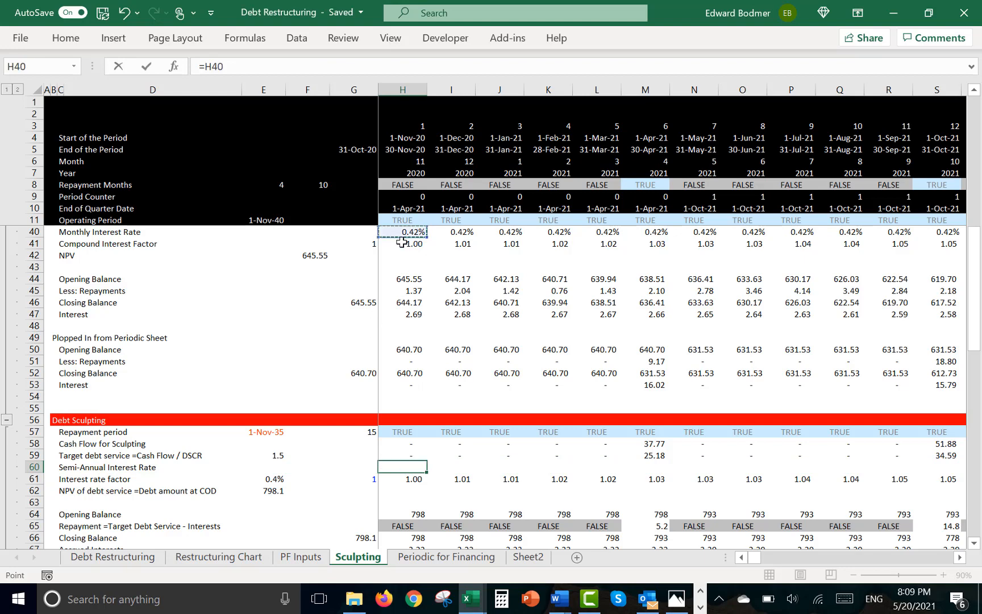
{"action": "key", "text": "Down"}
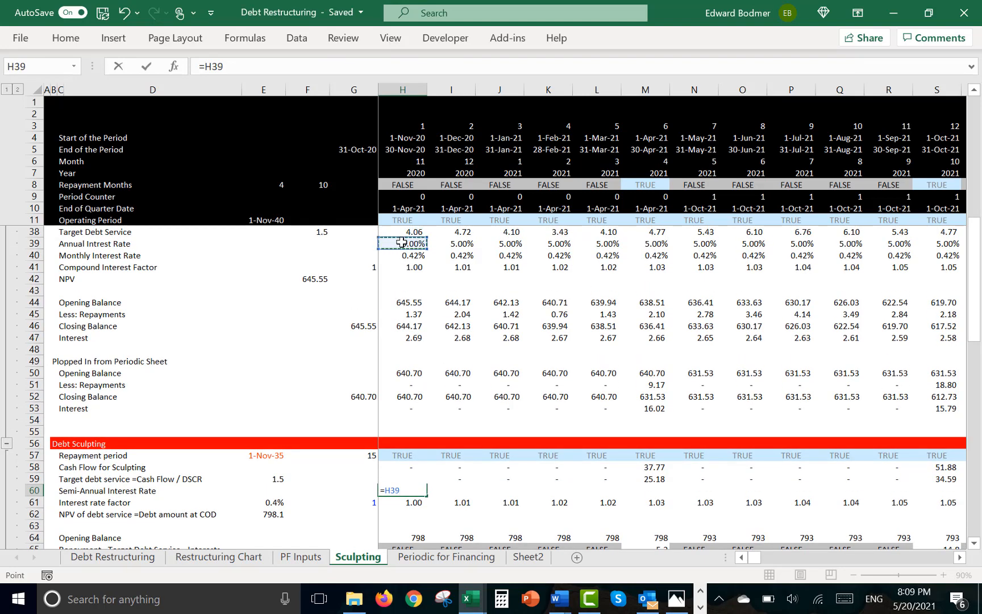
{"action": "type", "text": "/12"}
{"action": "key", "text": "BackSpace"}
{"action": "key", "text": "BackSpace"}
{"action": "type", "text": "6"}
{"action": "key", "text": "Return"}
{"action": "key", "text": "Up"}
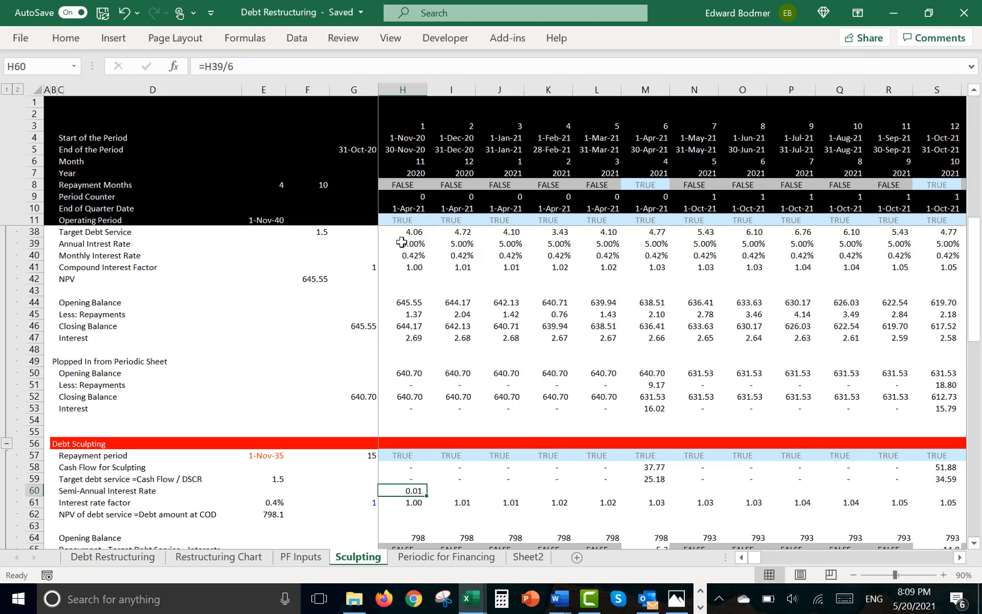
{"action": "key", "text": "F2"}
{"action": "key", "text": "BackSpace"}
{"action": "type", "text": "2"}
{"action": "key", "text": "Return"}
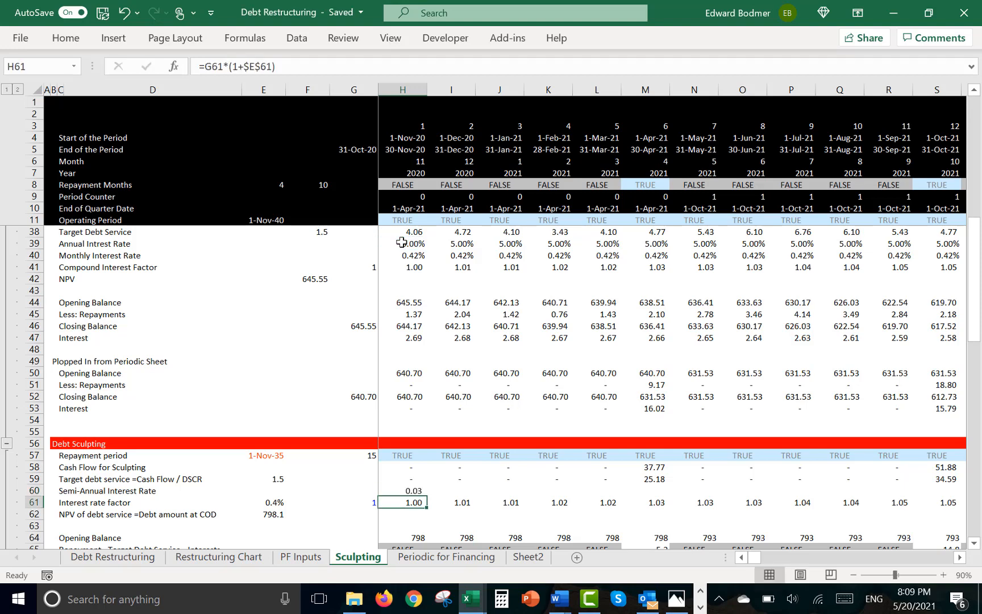
Format H60 as a percentage with two decimals and fill the Semi-Annual Interest Rate across all months
{"action": "key", "text": "Up"}
{"action": "key", "text": "ctrl+shift+5"}
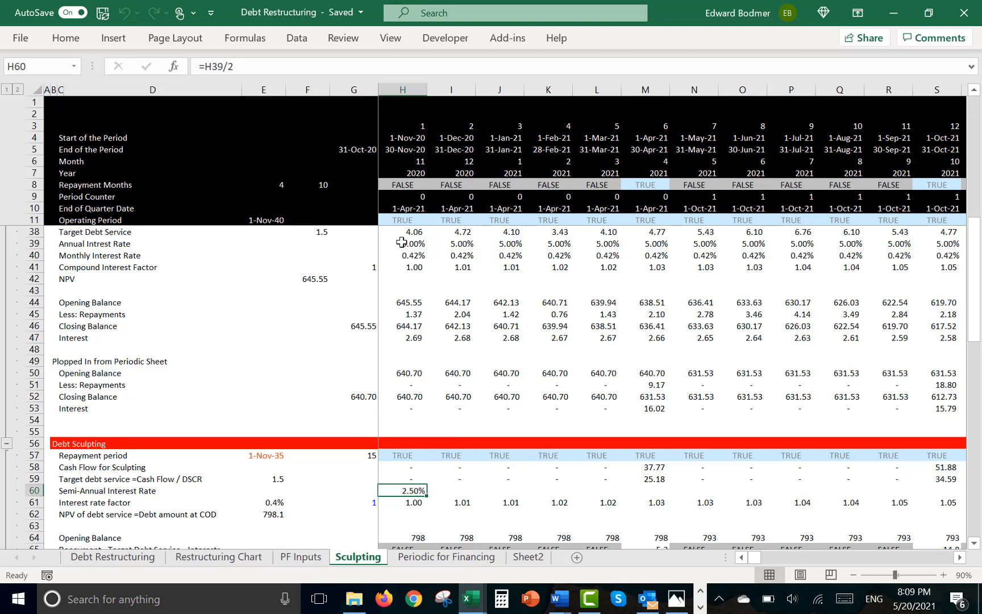
{"action": "key", "text": "ctrl+shift+Right"}
{"action": "key", "text": "ctrl+r"}
{"action": "key", "text": "Down"}
{"action": "type", "text": "="}
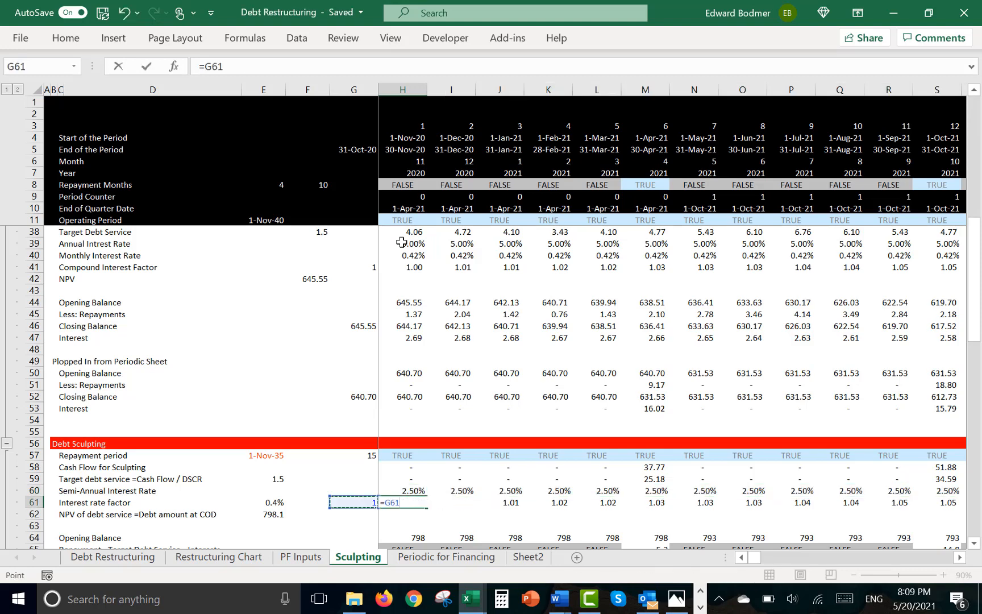
{"action": "left_click", "coordinate": [402, 242]}
{"action": "type", "text": "*"}
{"action": "key", "text": "Escape"}
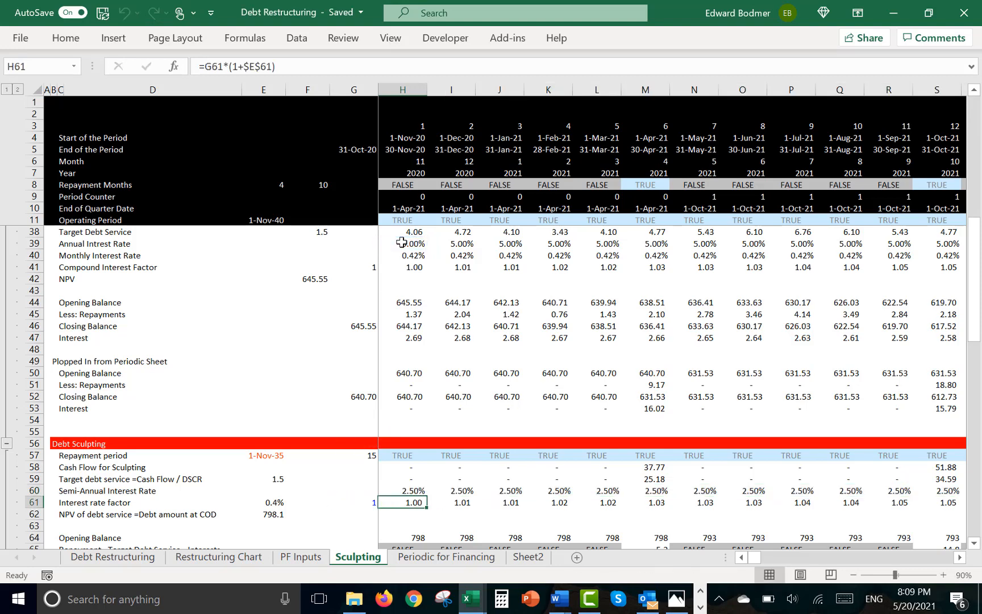
Rewrite the first-month Interest rate factor in H61 to compound the semi-annual rate as =G61*(1+H60)
{"action": "type", "text": "="}
{"action": "key", "text": "Left"}
{"action": "type", "text": "*"}
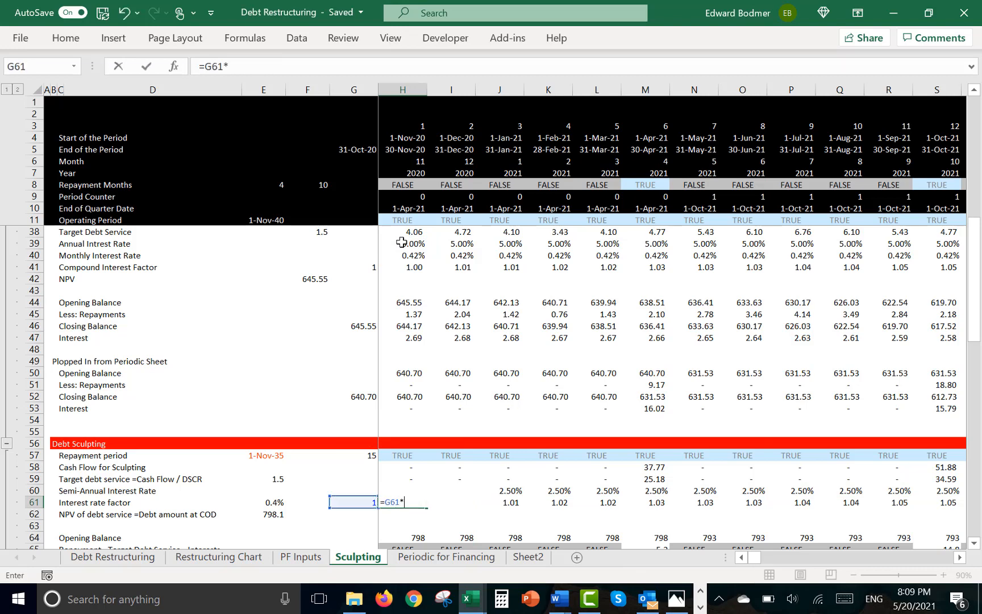
{"action": "type", "text": "(1+"}
{"action": "key", "text": "Up"}
{"action": "key", "text": "Return"}
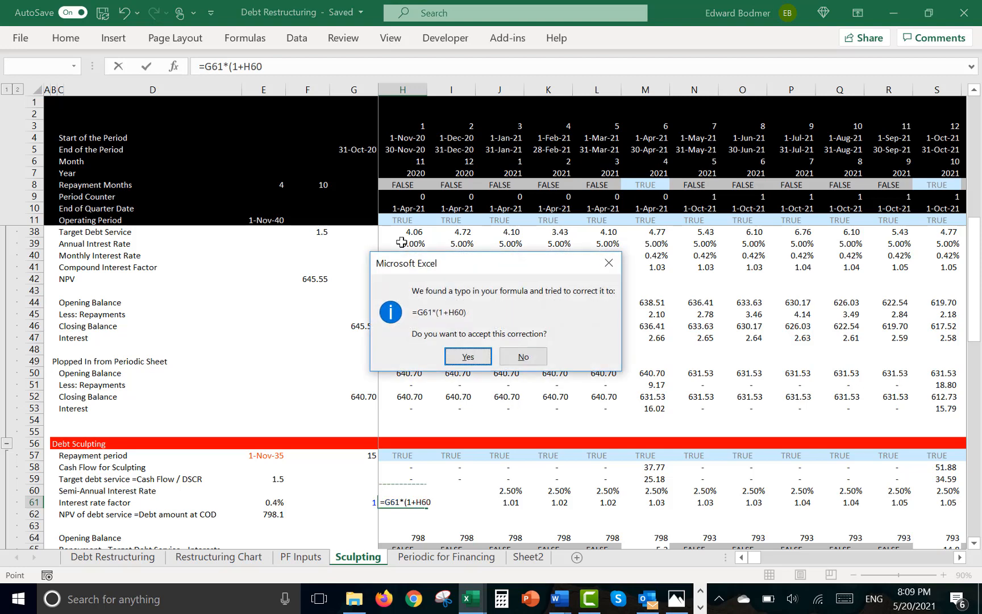
{"action": "key", "text": "Return"}
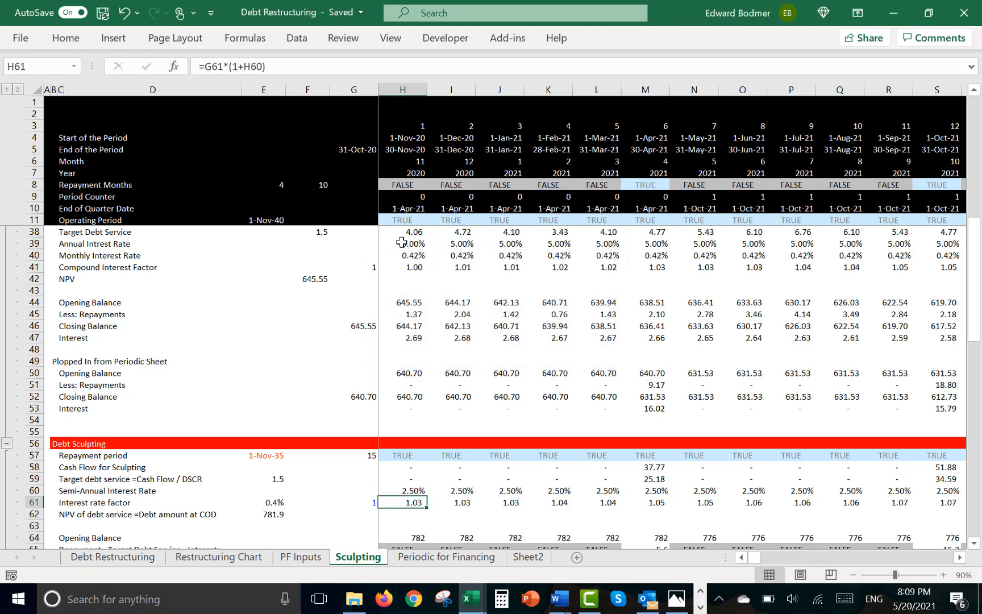
Limit compounding to repayment months by changing H61 to =G61*(1+H60*H8), and fill the formula across the Interest rate factor row
{"action": "key", "text": "F2"}
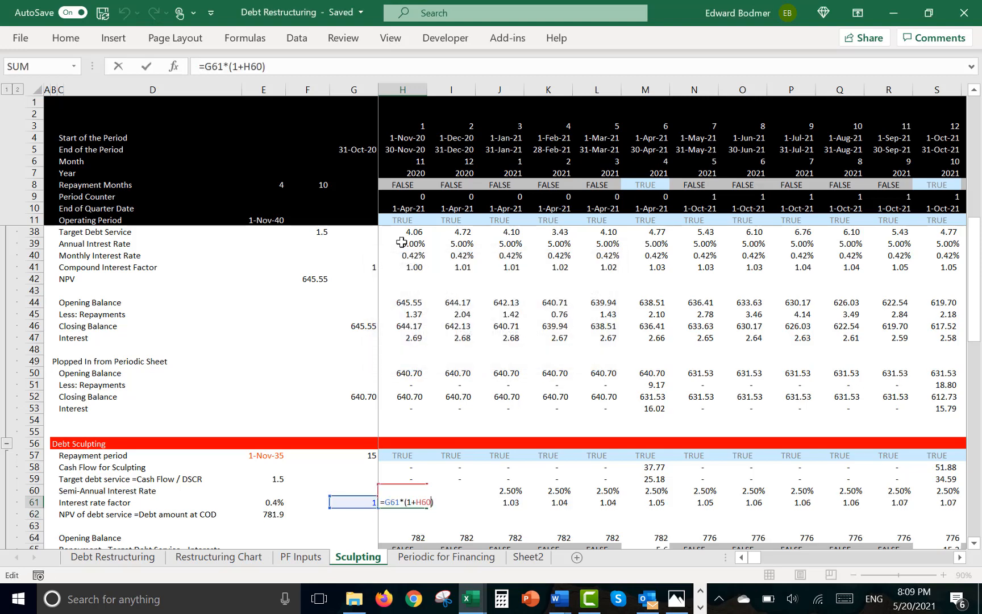
{"action": "key", "text": "Left"}
{"action": "type", "text": "*"}
{"action": "left_click", "coordinate": [406, 187]}
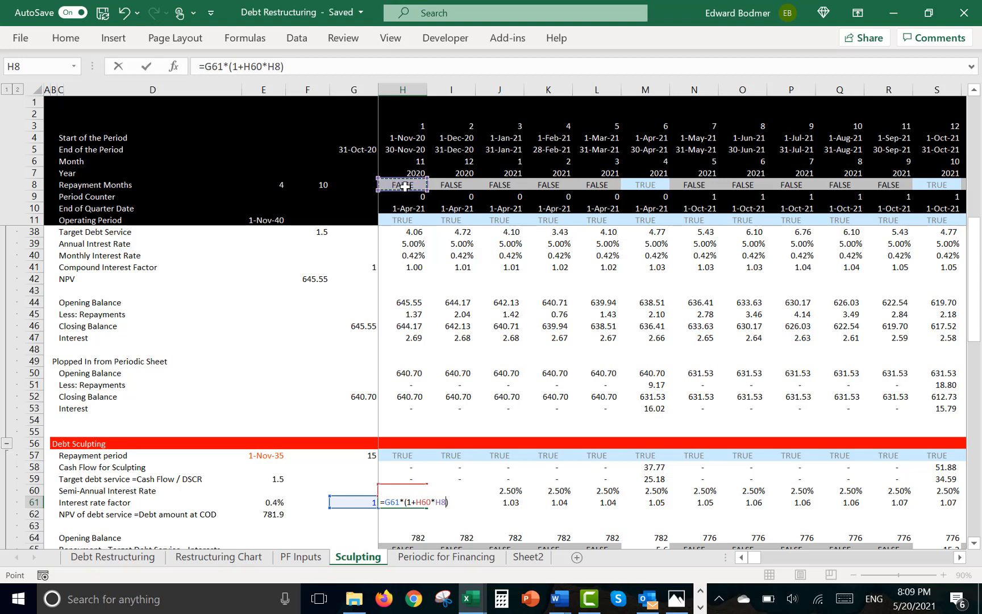
{"action": "key", "text": "ctrl+Return"}
{"action": "key", "text": "ctrl+shift+r"}
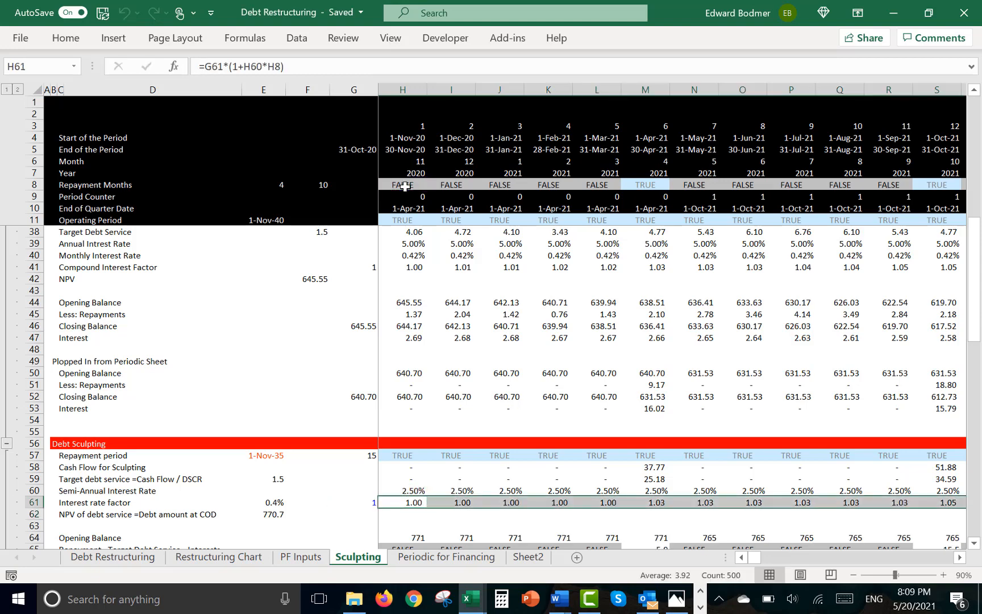
Examine the Interest rate factor row across the monthly timeline to check that it compounds only in repayment months
{"action": "key", "text": "Left"}
{"action": "key", "text": "Left"}
{"action": "key", "text": "Right"}
{"action": "key", "text": "Right"}
{"action": "key", "text": "Right"}
{"action": "key", "text": "Right"}
{"action": "key", "text": "Right"}
{"action": "key", "text": "Right"}
{"action": "key", "text": "Right"}
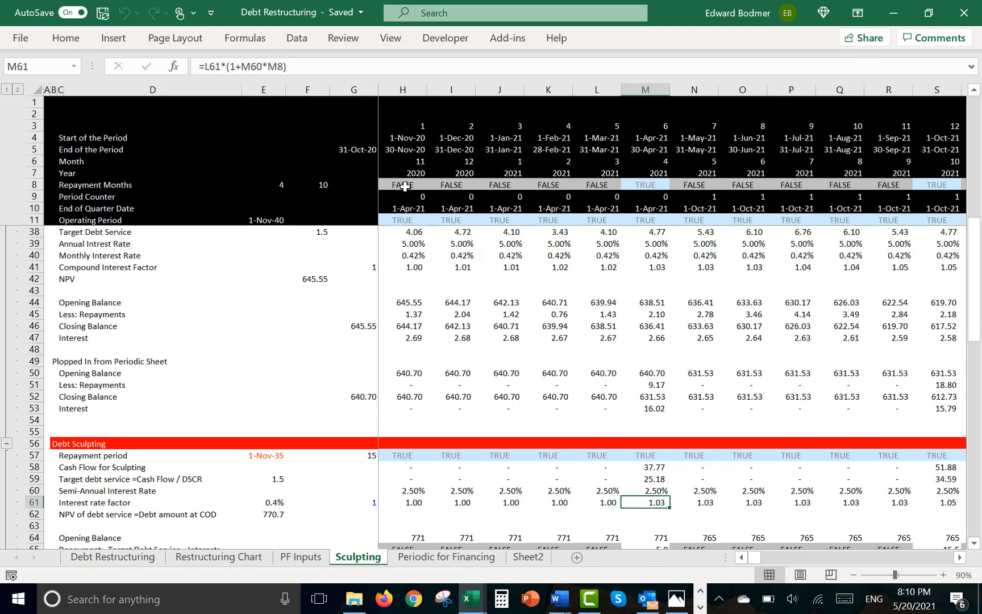
{"action": "key", "text": "Right"}
{"action": "key", "text": "Right"}
{"action": "key", "text": "Right"}
{"action": "key", "text": "Right"}
{"action": "key", "text": "Right"}
{"action": "key", "text": "Right"}
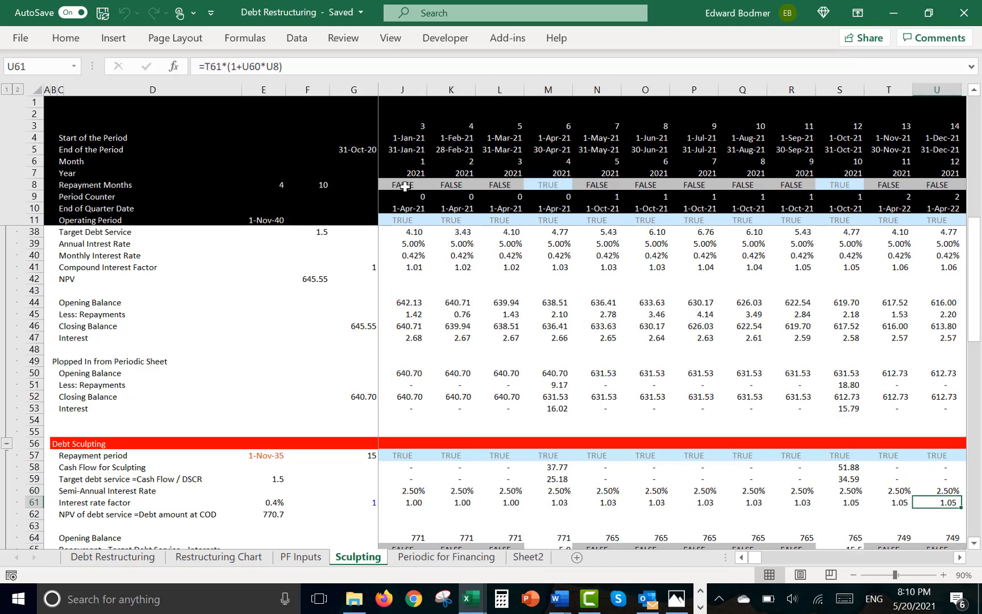
{"action": "key", "text": "Right"}
{"action": "key", "text": "Right"}
{"action": "key", "text": "Right"}
{"action": "key", "text": "Right"}
{"action": "key", "text": "Right"}
{"action": "key", "text": "Right"}
{"action": "key", "text": "Right"}
{"action": "key", "text": "Right"}
{"action": "key", "text": "Right"}
{"action": "key", "text": "Right"}
{"action": "key", "text": "Right"}
{"action": "key", "text": "Right"}
{"action": "key", "text": "Right"}
{"action": "key", "text": "Right"}
{"action": "key", "text": "Right"}
{"action": "key", "text": "Right"}
{"action": "key", "text": "Right"}
{"action": "key", "text": "Right"}
{"action": "key", "text": "Right"}
{"action": "key", "text": "Right"}
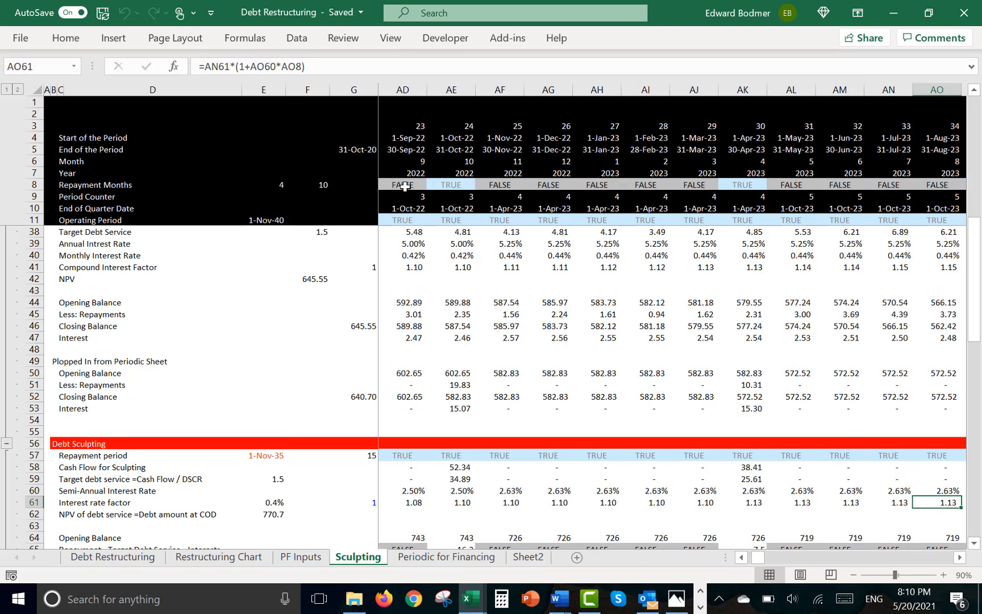
{"action": "key", "text": "Right"}
{"action": "key", "text": "Right"}
{"action": "key", "text": "Right"}
{"action": "key", "text": "Right"}
{"action": "key", "text": "Right"}
{"action": "key", "text": "Right"}
{"action": "key", "text": "Right"}
{"action": "key", "text": "Right"}
{"action": "key", "text": "Right"}
{"action": "key", "text": "Right"}
{"action": "key", "text": "Right"}
{"action": "key", "text": "Right"}
{"action": "key", "text": "Right"}
{"action": "key", "text": "Right"}
{"action": "key", "text": "Right"}
{"action": "key", "text": "Right"}
{"action": "key", "text": "Right"}
{"action": "key", "text": "Right"}
{"action": "key", "text": "Right"}
{"action": "key", "text": "Right"}
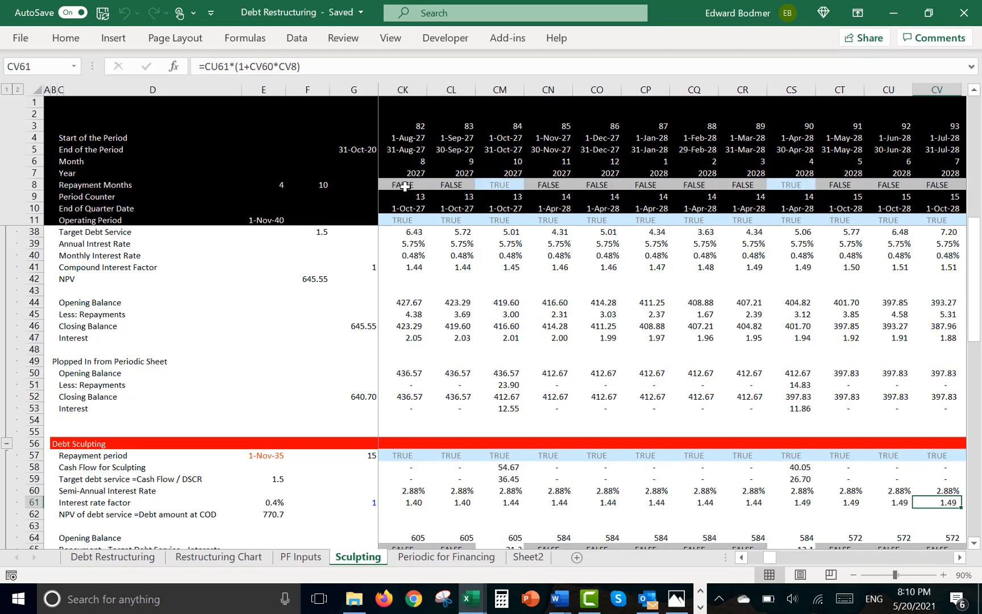
{"action": "key", "text": "Right"}
{"action": "key", "text": "Right"}
{"action": "key", "text": "Right"}
{"action": "key", "text": "Right"}
{"action": "key", "text": "Right"}
{"action": "key", "text": "Right"}
{"action": "key", "text": "Right"}
{"action": "key", "text": "Right"}
{"action": "key", "text": "Right"}
{"action": "key", "text": "Right"}
{"action": "key", "text": "Right"}
{"action": "key", "text": "Right"}
{"action": "key", "text": "Right"}
{"action": "key", "text": "Right"}
{"action": "key", "text": "Right"}
{"action": "key", "text": "Right"}
{"action": "key", "text": "Right"}
{"action": "key", "text": "Right"}
{"action": "key", "text": "Right"}
{"action": "key", "text": "Right"}
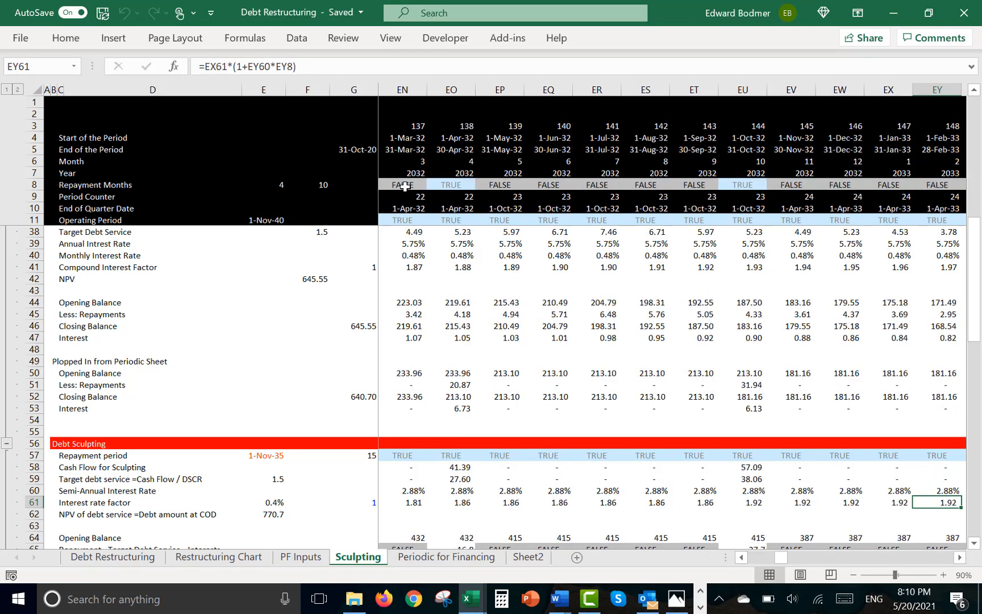
{"action": "key", "text": "ctrl+Left"}
{"action": "key", "text": "Left"}
{"action": "key", "text": "Left"}
{"action": "key", "text": "Left"}
{"action": "key", "text": "Left"}
{"action": "key", "text": "Left"}
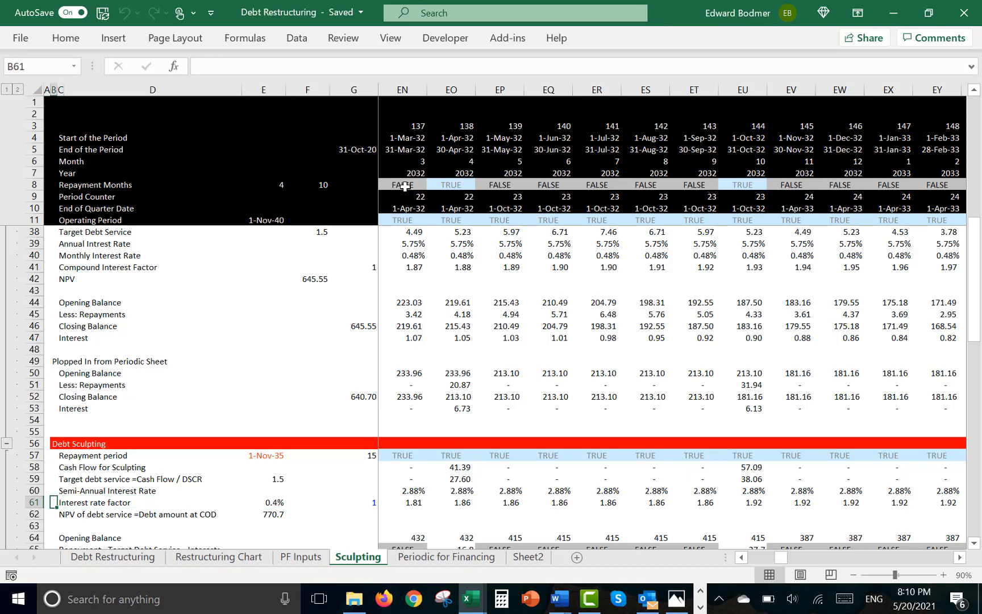
Re-enter the NPV of debt service in E62 as =SUMPRODUCT(H59:SM59/H61:SM61), dividing target debt service by the interest rate factor
{"action": "key", "text": "Down"}
{"action": "key", "text": "Down"}
{"action": "key", "text": "Down"}
{"action": "key", "text": "Left"}
{"action": "key", "text": "Down"}
{"action": "key", "text": "Down"}
{"action": "key", "text": "Down"}
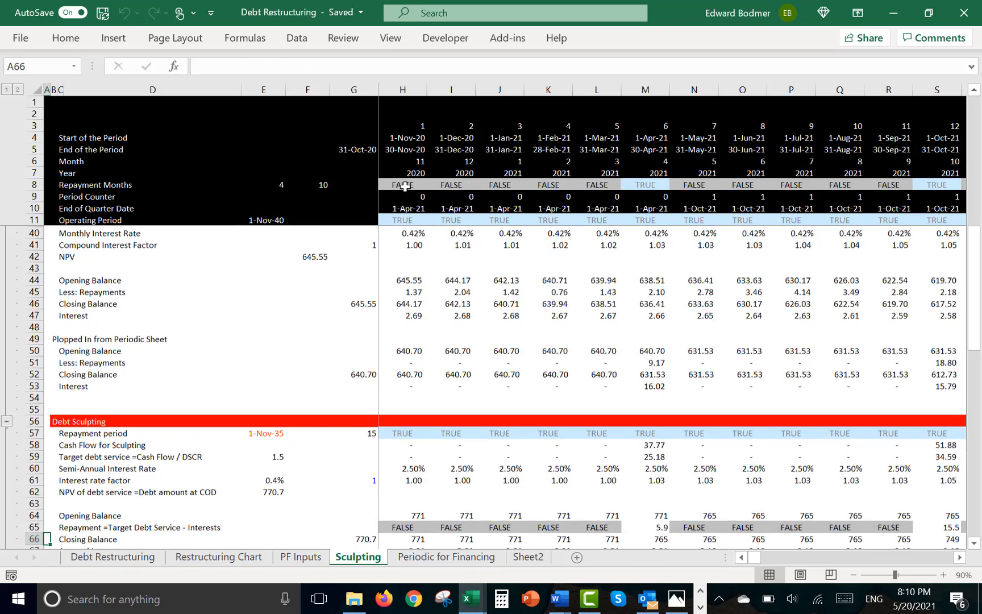
{"action": "key", "text": "Up"}
{"action": "key", "text": "Up"}
{"action": "key", "text": "Up"}
{"action": "key", "text": "Up"}
{"action": "key", "text": "Up"}
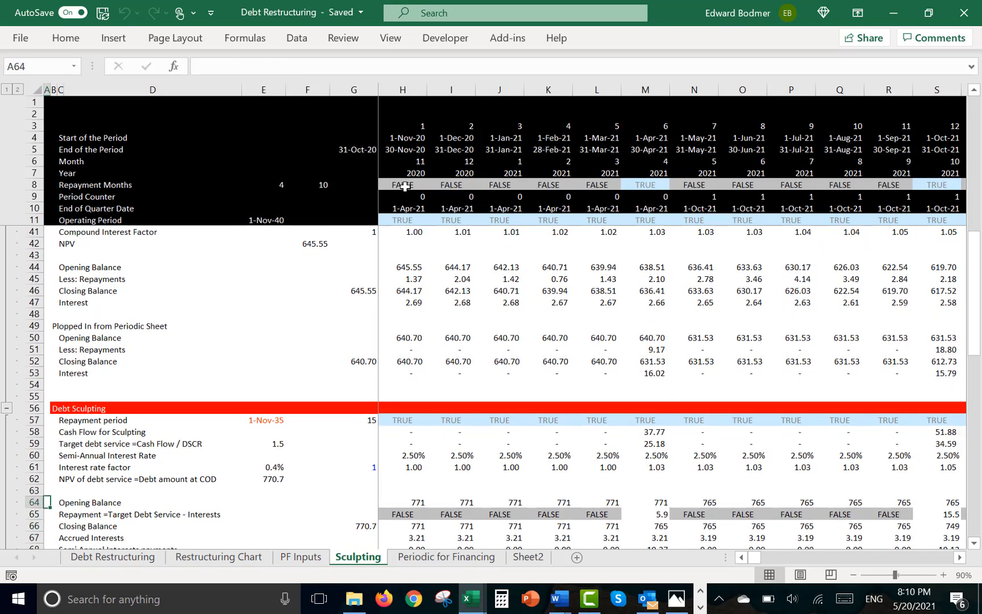
{"action": "key", "text": "Right"}
{"action": "key", "text": "Right"}
{"action": "key", "text": "Right"}
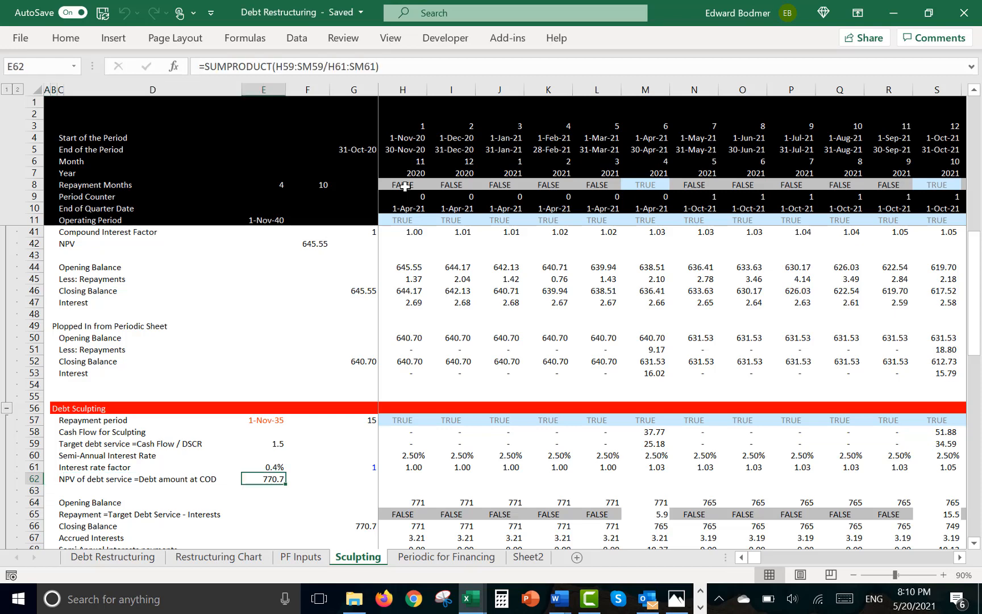
{"action": "type", "text": "=sum"}
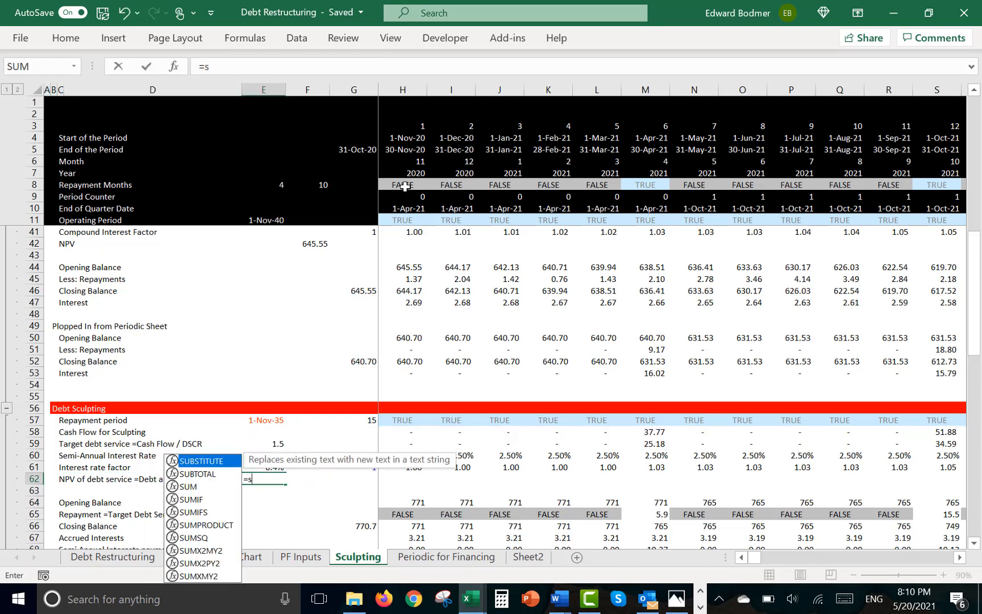
{"action": "key", "text": "Down"}
{"action": "key", "text": "Down"}
{"action": "key", "text": "Down"}
{"action": "key", "text": "Tab"}
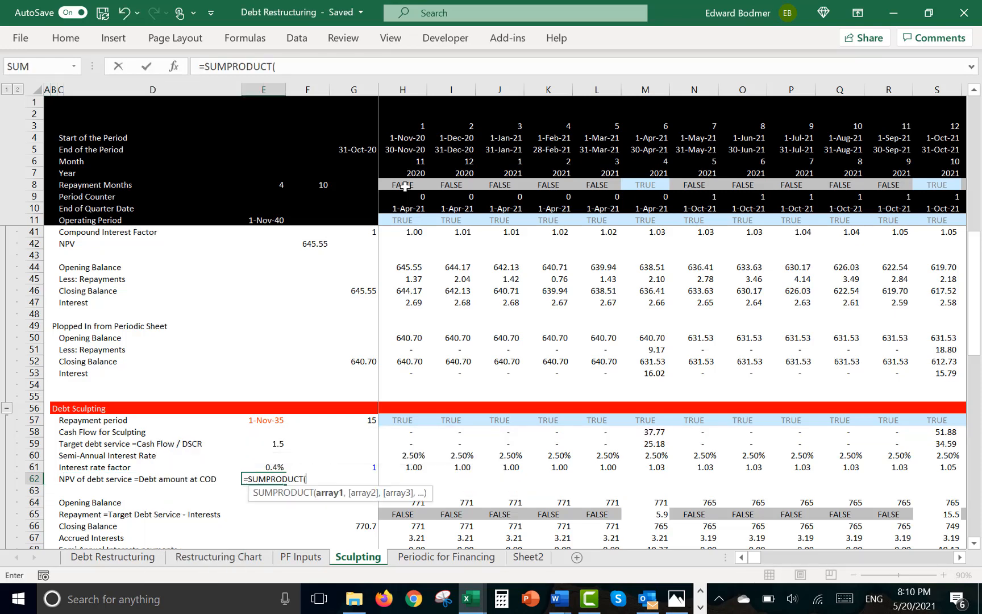
{"action": "key", "text": "Up"}
{"action": "key", "text": "Right"}
{"action": "key", "text": "Right"}
{"action": "key", "text": "Right"}
{"action": "key", "text": "Right"}
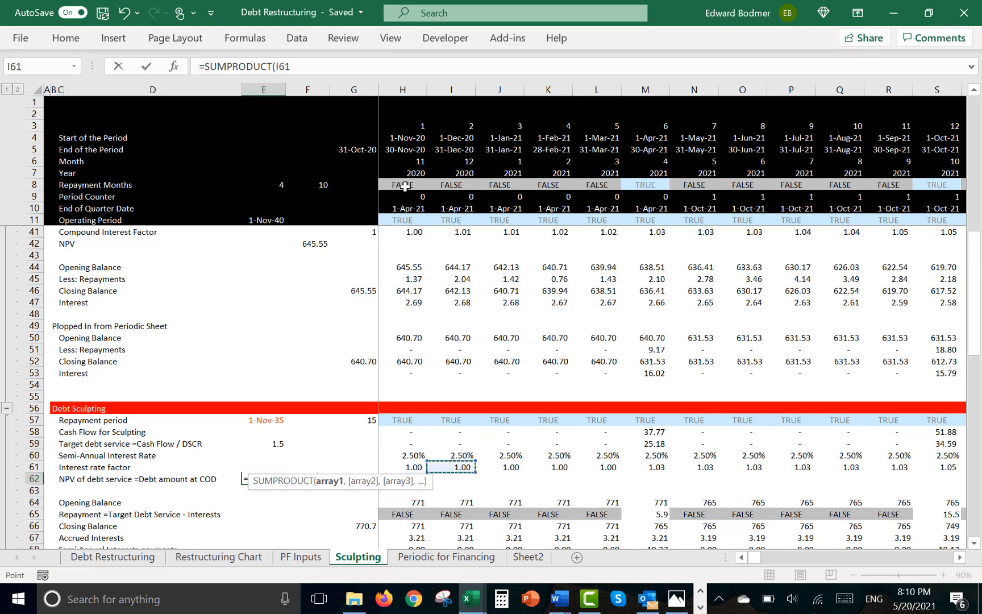
{"action": "key", "text": "Up"}
{"action": "key", "text": "Up"}
{"action": "key", "text": "Left"}
{"action": "key", "text": "ctrl+shift+Right"}
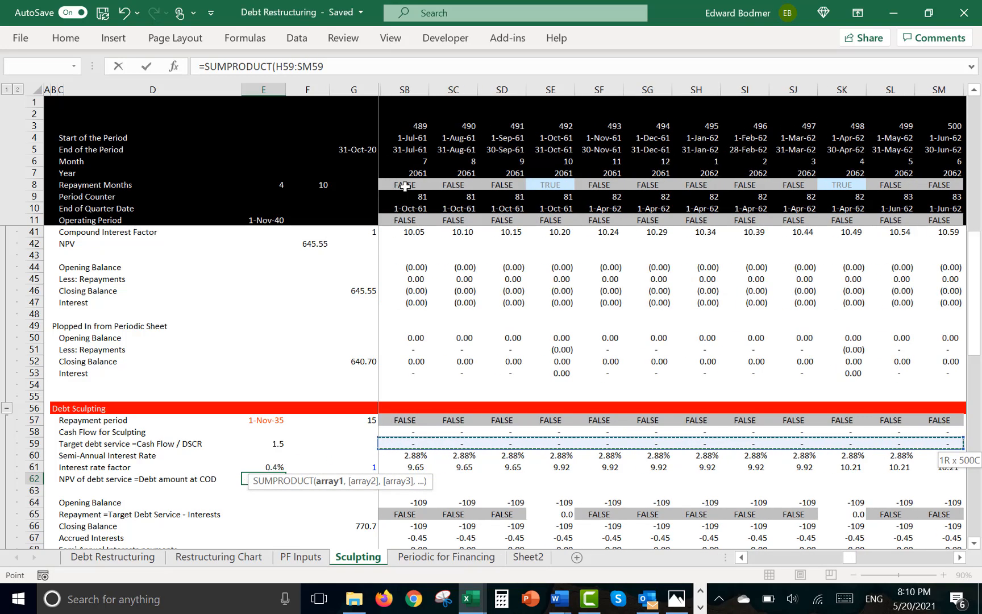
{"action": "type", "text": "/"}
{"action": "key", "text": "Right"}
{"action": "key", "text": "Right"}
{"action": "key", "text": "Right"}
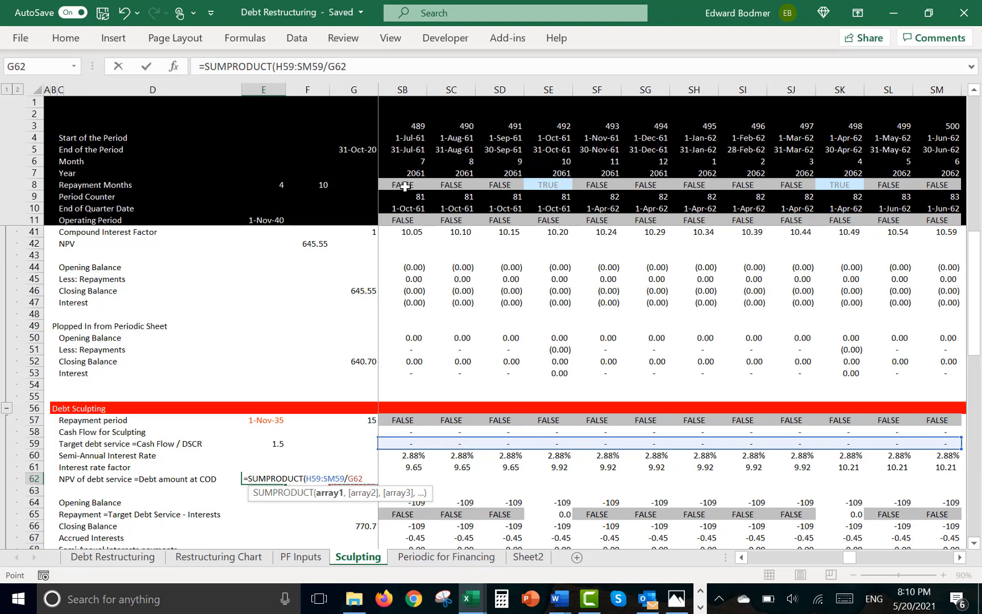
{"action": "key", "text": "Up"}
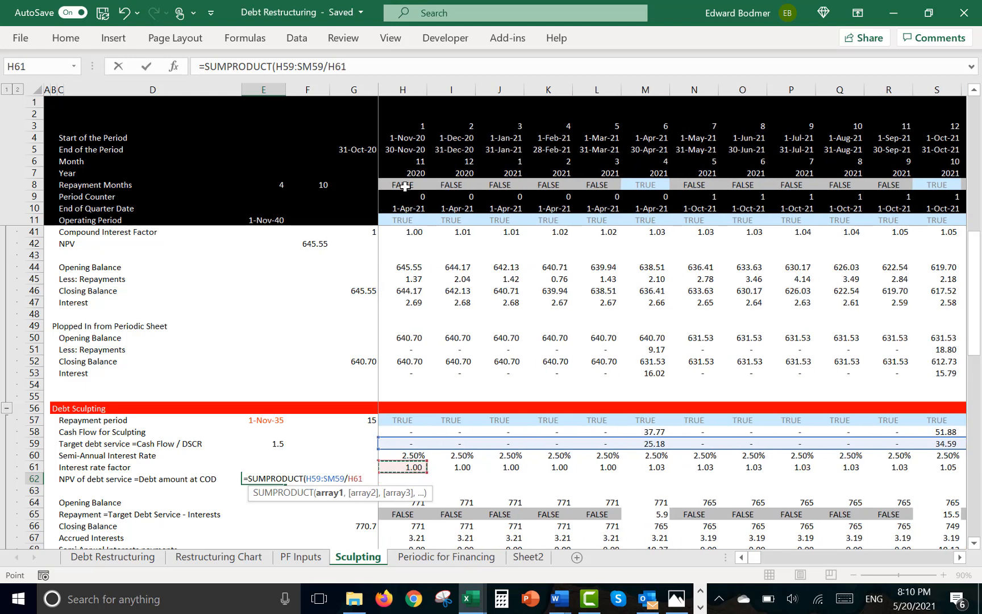
{"action": "key", "text": "ctrl+shift+Right"}
{"action": "type", "text": ")"}
{"action": "key", "text": "Return"}
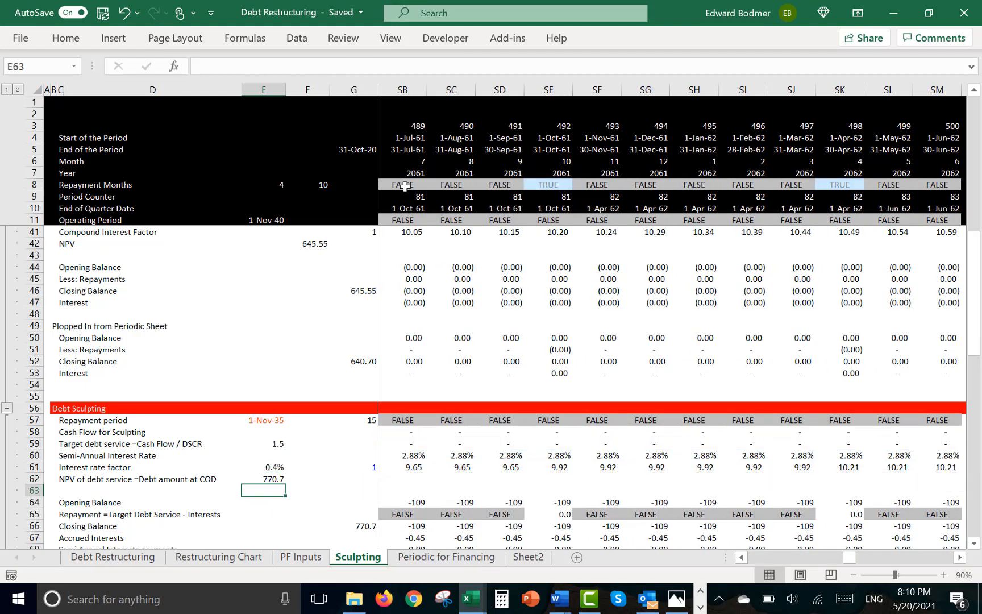
{"action": "key", "text": "Right"}
{"action": "key", "text": "Right"}
{"action": "key", "text": "Right"}
{"action": "key", "text": "Right"}
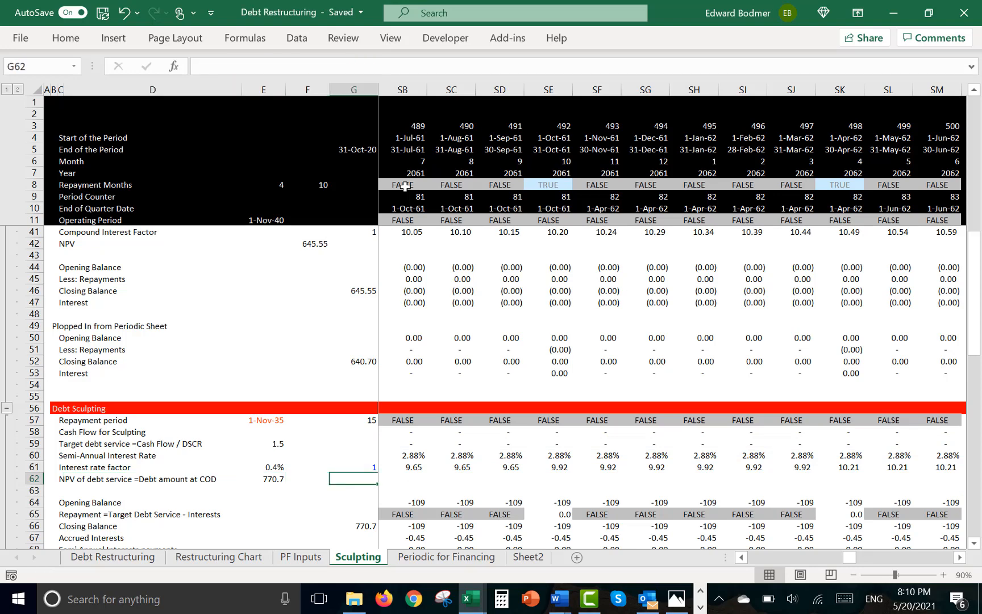
{"action": "key", "text": "Left"}
{"action": "key", "text": "Left"}
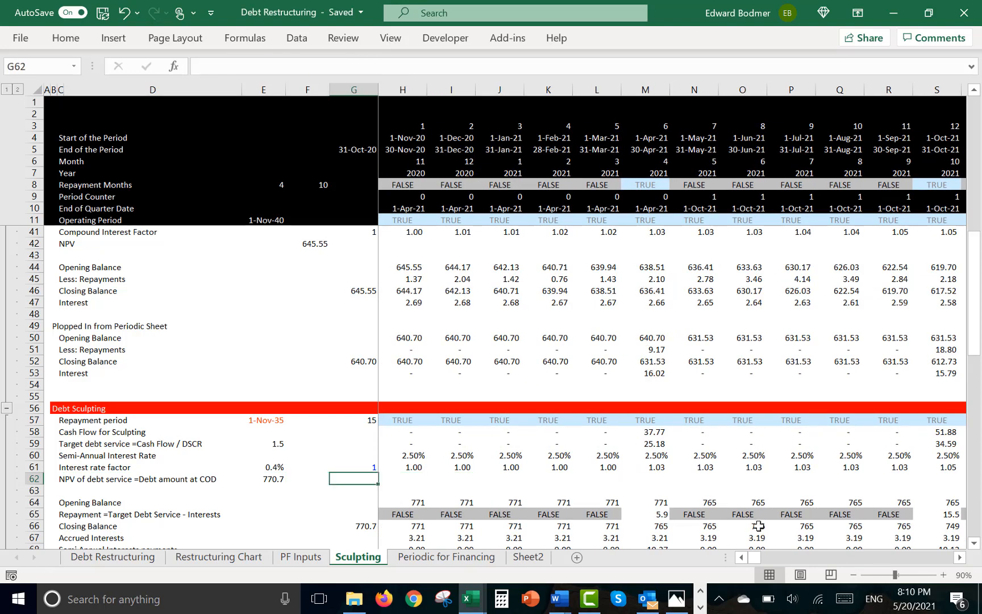
{"action": "left_click", "coordinate": [701, 592]}
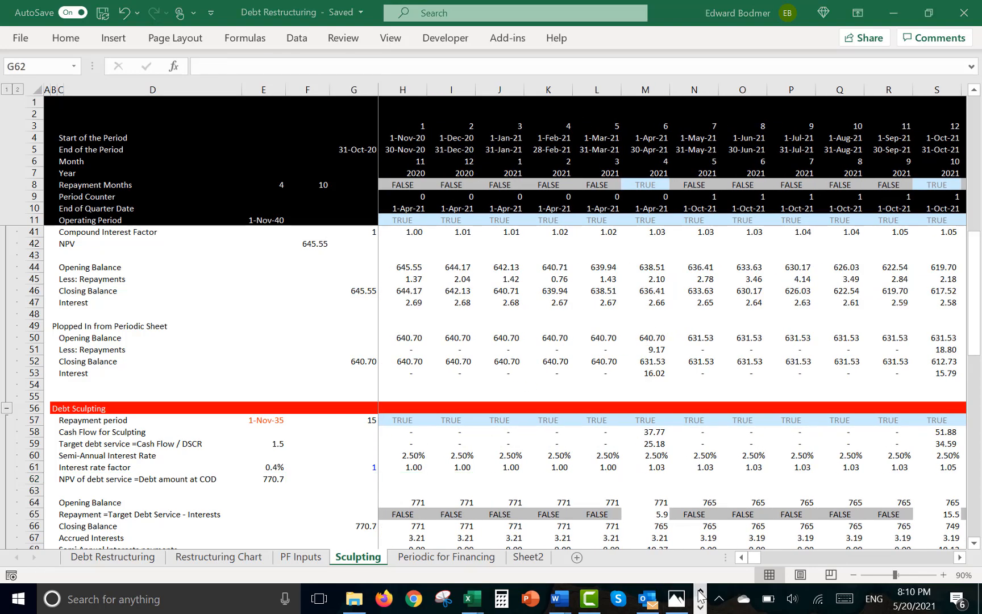
{"action": "left_click", "coordinate": [700, 608]}
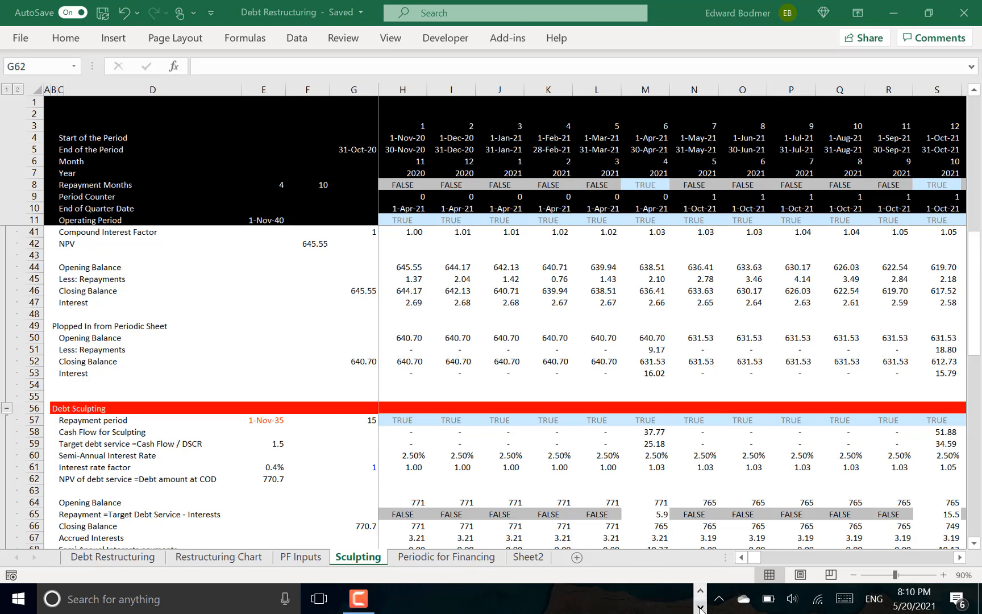
{"action": "left_click", "coordinate": [359, 597]}
{"action": "left_click", "coordinate": [929, 544]}
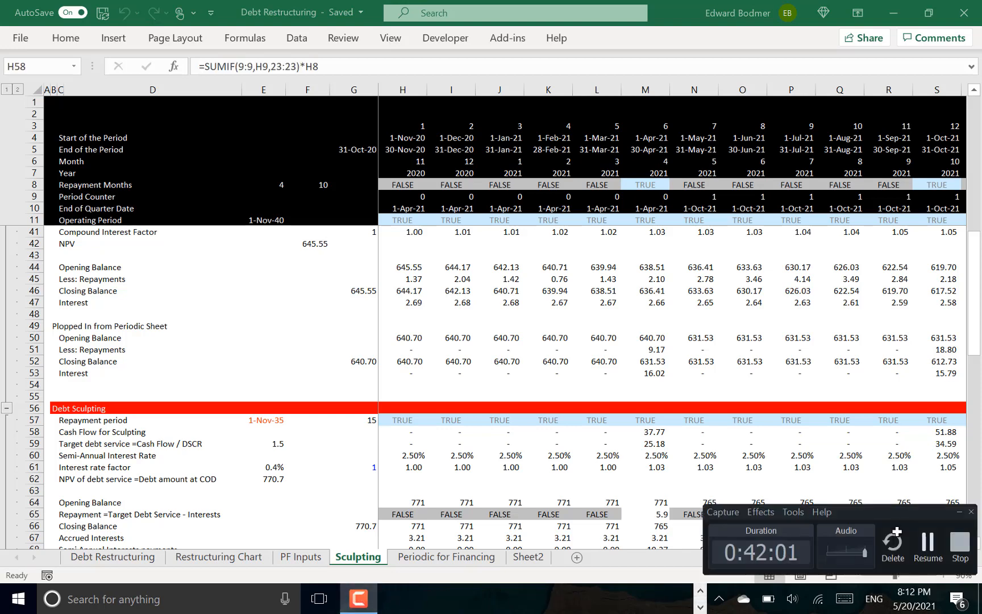
Replace the repayment-month multiplier in H58 with the repayment period flag, making the formula =SUMIF(9:9,H9,23:23)*H57
{"action": "key", "text": "F2"}
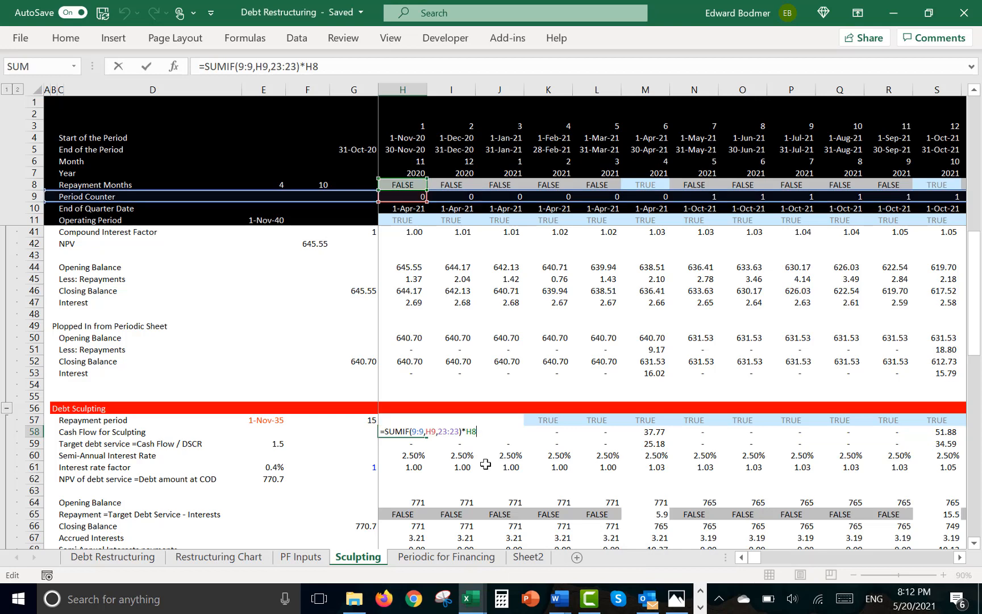
{"action": "key", "text": "BackSpace"}
{"action": "key", "text": "BackSpace"}
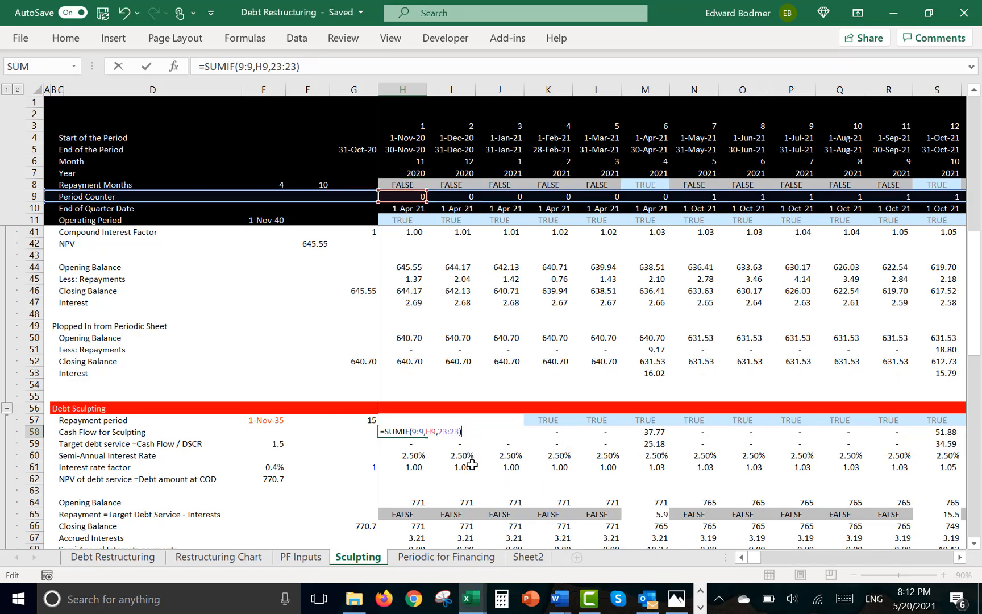
{"action": "left_click", "coordinate": [338, 425]}
{"action": "key", "text": "Right"}
{"action": "key", "text": "Down"}
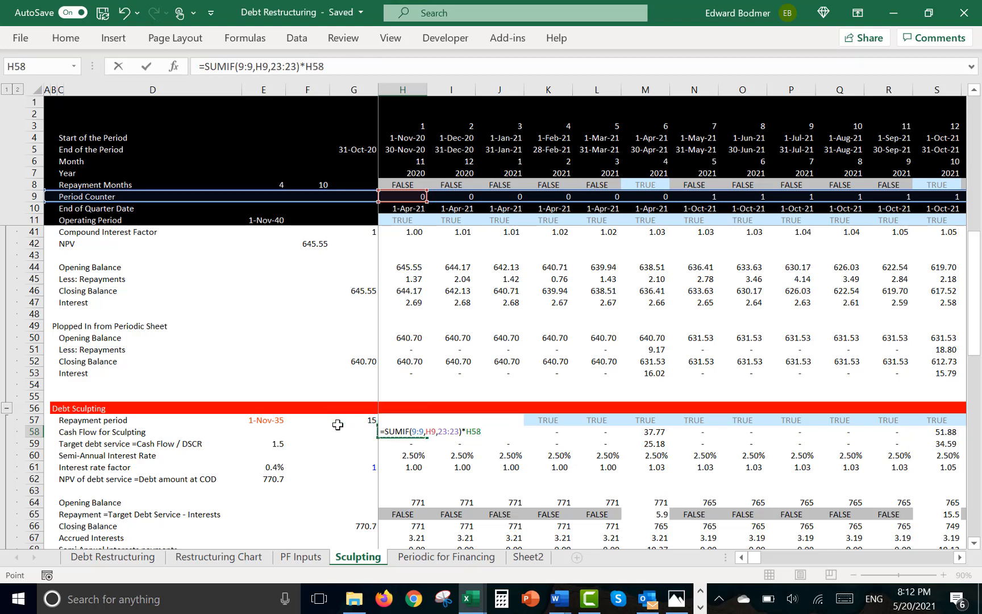
{"action": "key", "text": "Up"}
{"action": "key", "text": "ctrl+Return"}
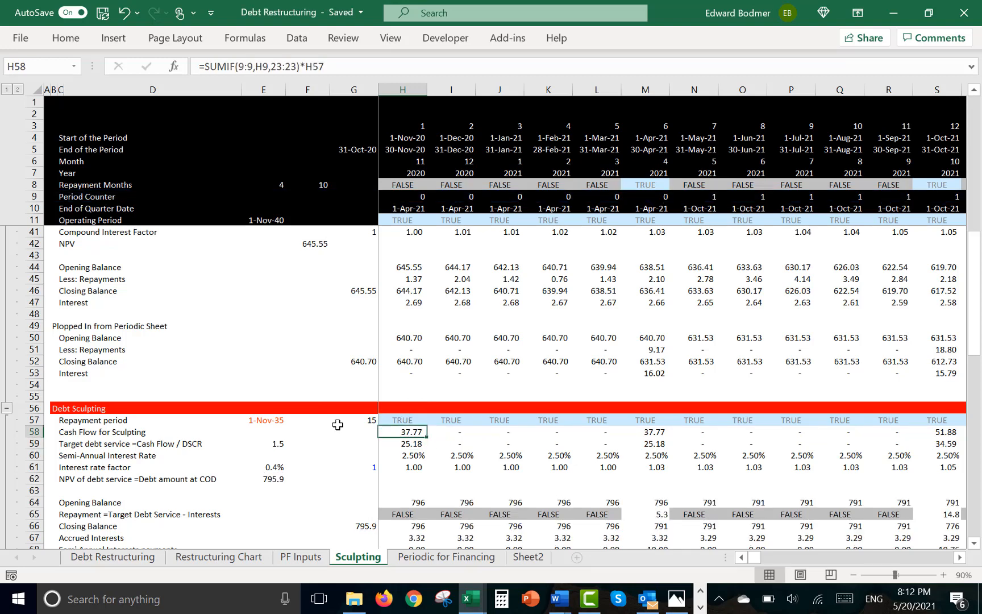
Extend H58 to =SUMIF(9:9,H9,23:23)*H57*H8 and fill the formula across the Cash Flow for Sculpting row
{"action": "key", "text": "F2"}
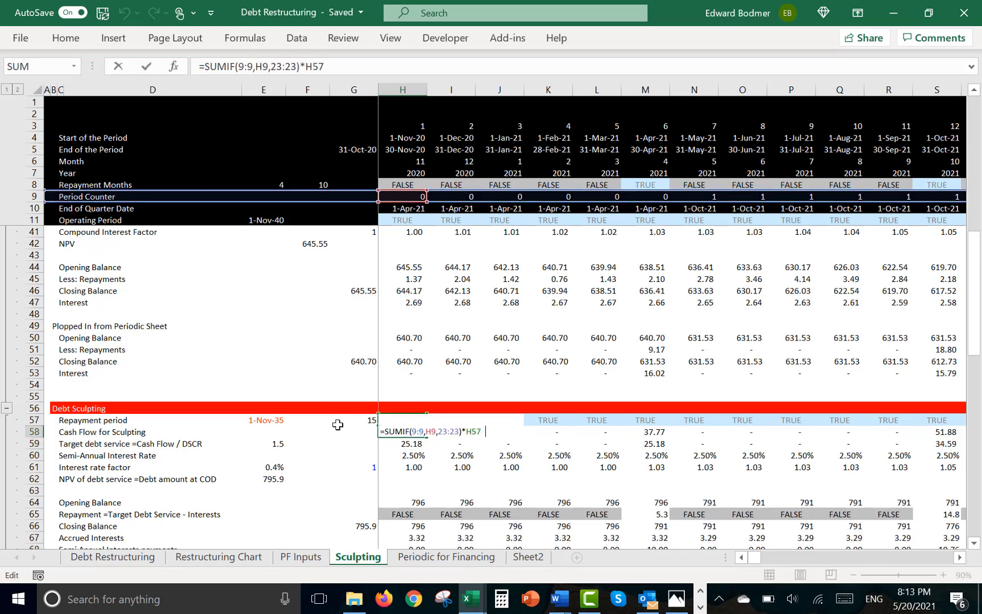
{"action": "type", "text": "*"}
{"action": "left_click", "coordinate": [400, 182]}
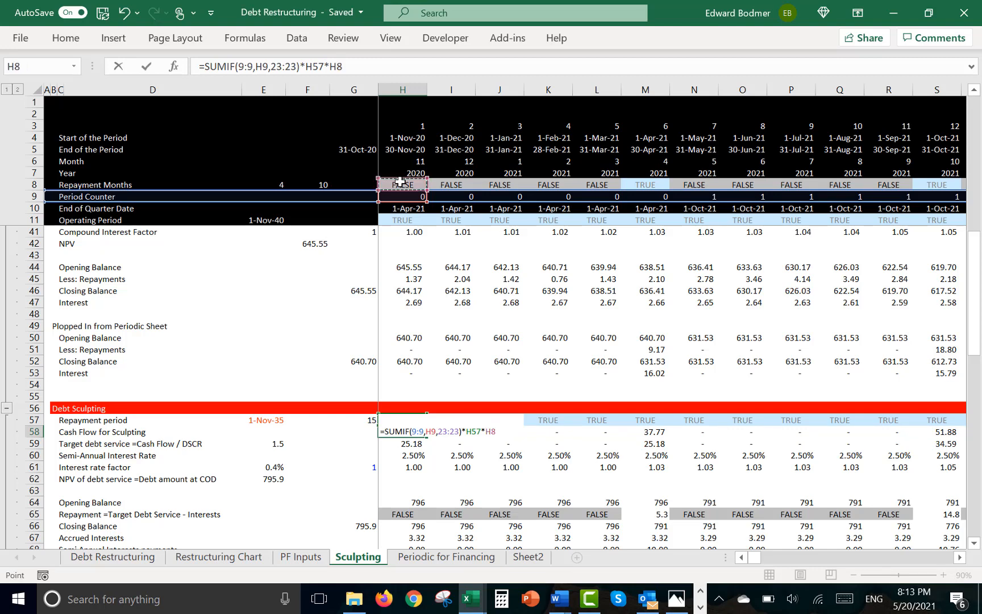
{"action": "key", "text": "ctrl+Return"}
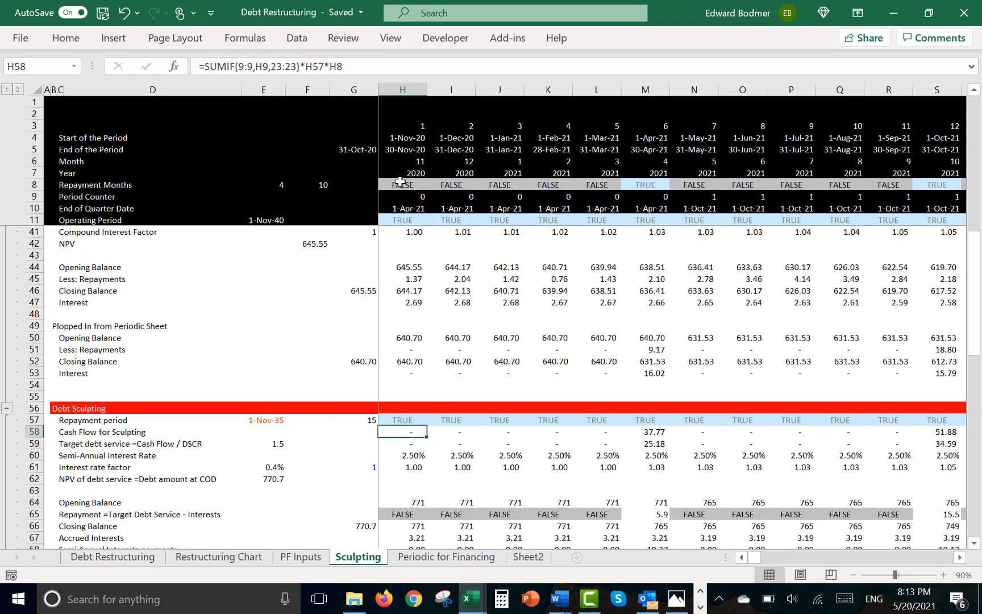
{"action": "key", "text": "ctrl+shift+Right"}
{"action": "key", "text": "Down"}
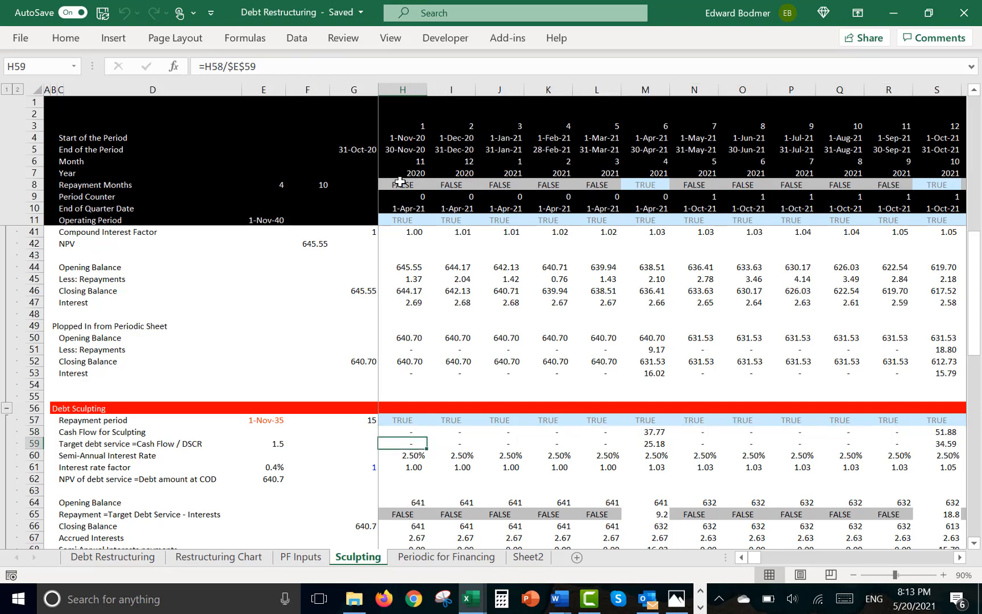
Compare the NPV of debt service in E62 on Sculpting with the NPV in E13 on Periodic for Financing
{"action": "key", "text": "Down"}
{"action": "key", "text": "Down"}
{"action": "key", "text": "Down"}
{"action": "key", "text": "Left"}
{"action": "key", "text": "Left"}
{"action": "key", "text": "Left"}
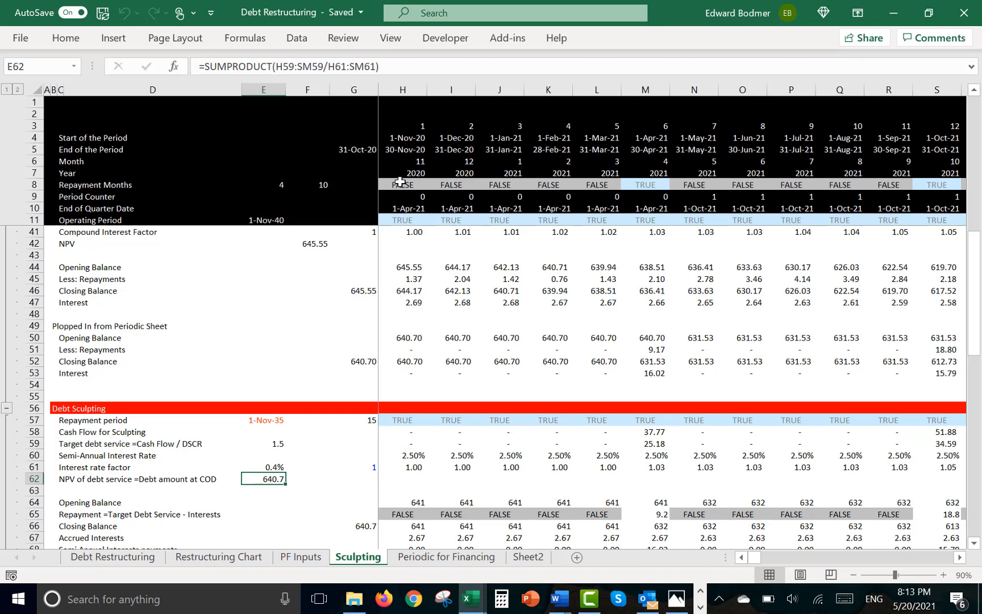
{"action": "key", "text": "ctrl+Page_Down"}
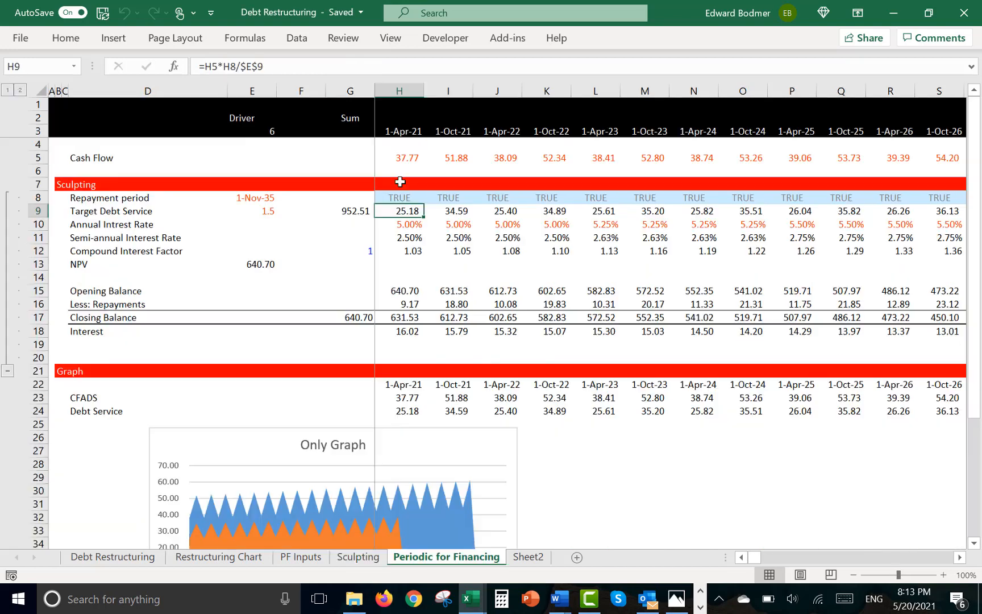
{"action": "key", "text": "Down"}
{"action": "key", "text": "Down"}
{"action": "key", "text": "Down"}
{"action": "key", "text": "Down"}
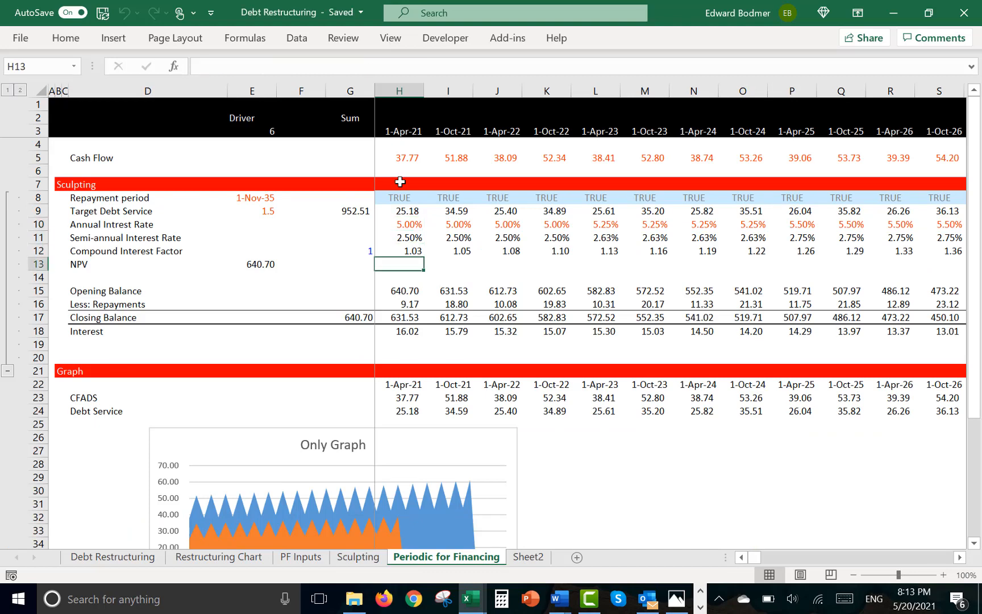
{"action": "key", "text": "Left"}
{"action": "key", "text": "Left"}
{"action": "key", "text": "Left"}
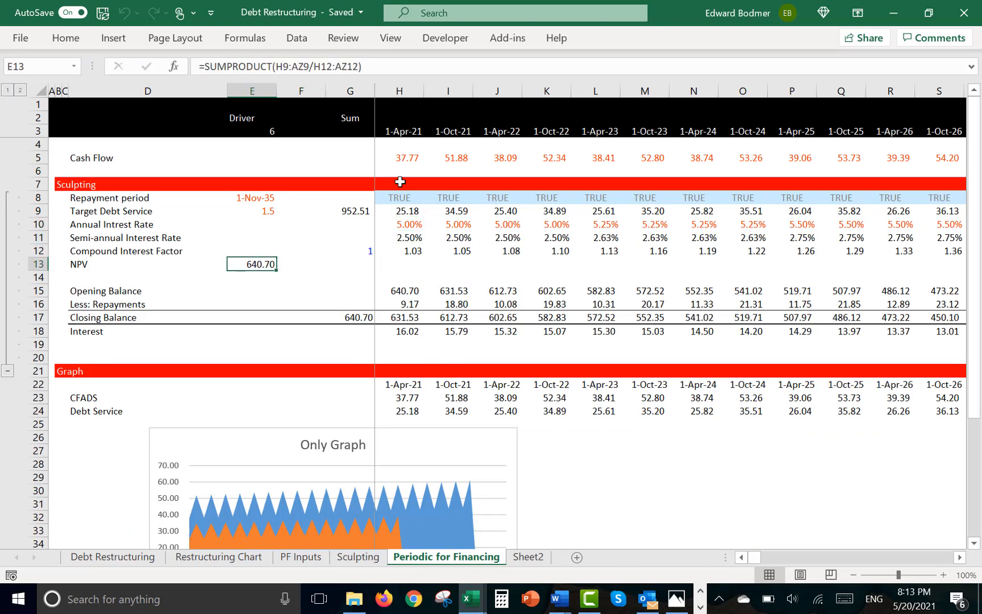
{"action": "key", "text": "ctrl+Page_Up"}
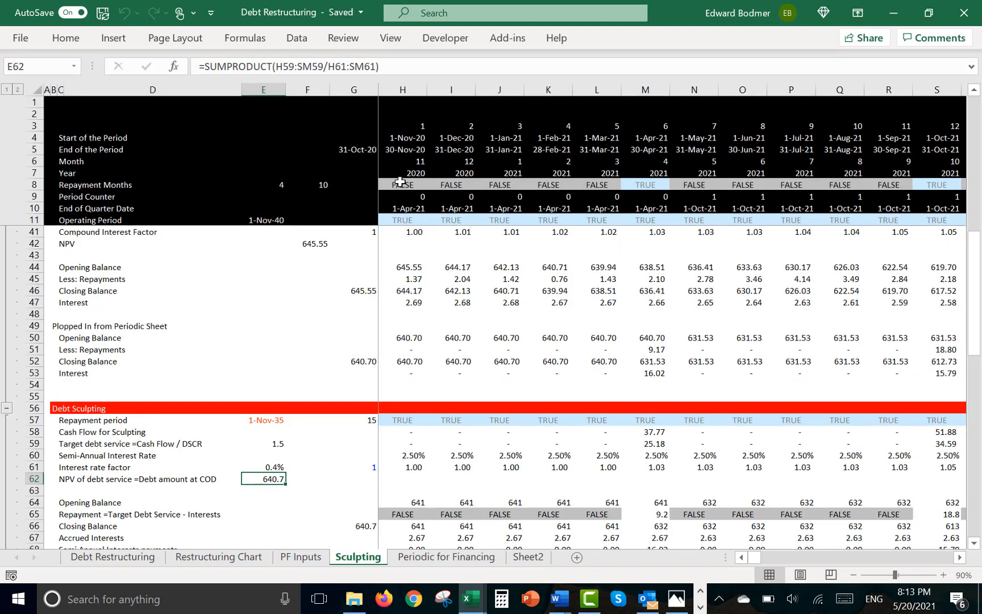
Review the interest rate factor formulas in row 61 of Sculpting, from H61 across to the first repayment month in M61
{"action": "key", "text": "Up"}
{"action": "key", "text": "Right"}
{"action": "key", "text": "Right"}
{"action": "key", "text": "Right"}
{"action": "key", "text": "Right"}
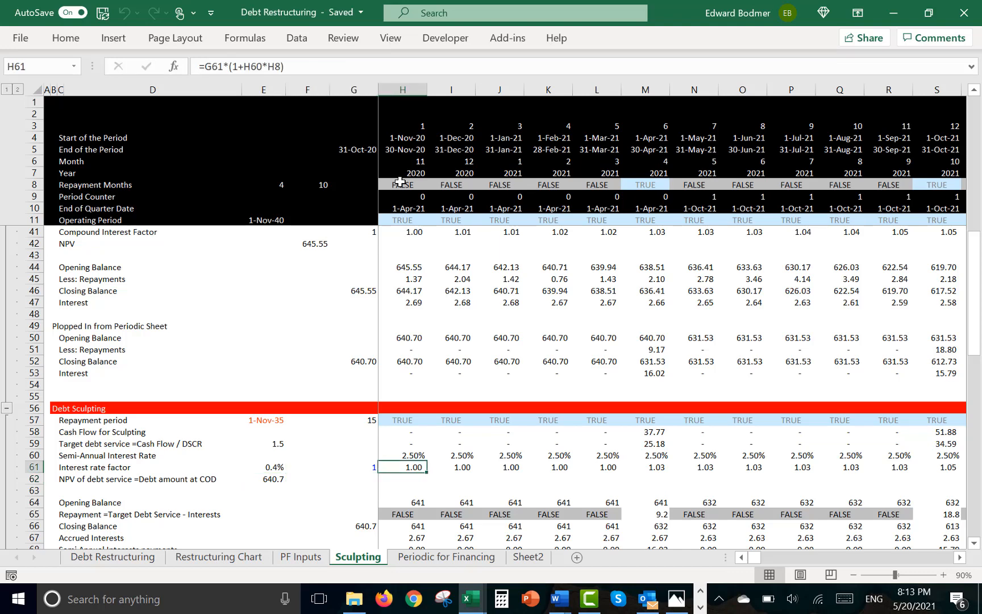
{"action": "key", "text": "Left"}
{"action": "key", "text": "Right"}
{"action": "key", "text": "Right"}
{"action": "key", "text": "Right"}
{"action": "key", "text": "Right"}
{"action": "key", "text": "Right"}
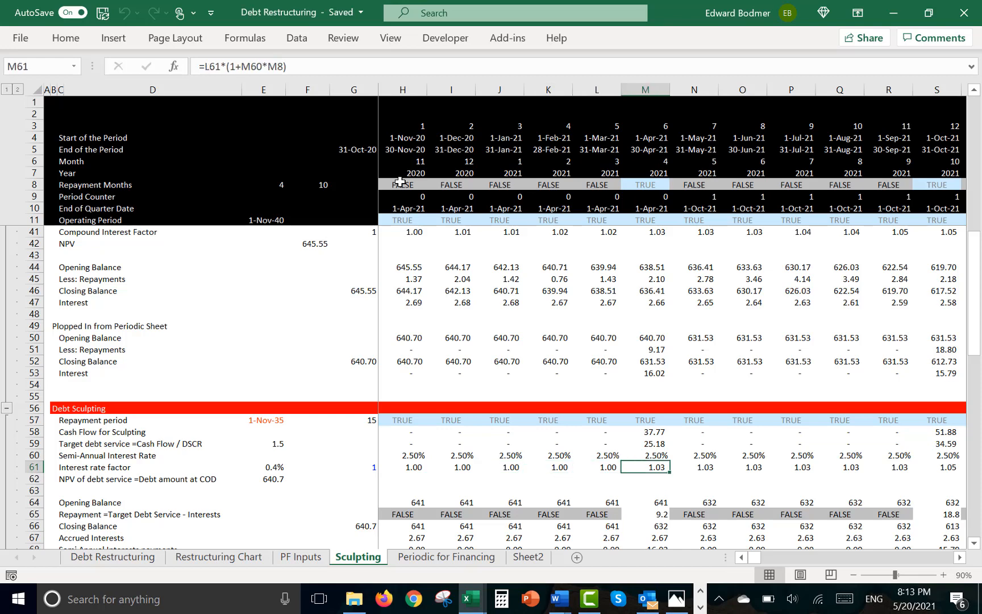
Format the Opening Balance, Repayment and Closing Balance rows, from G64 to SM66, as comma-separated numbers with two decimals
{"action": "key", "text": "Down"}
{"action": "key", "text": "Down"}
{"action": "key", "text": "Down"}
{"action": "key", "text": "Down"}
{"action": "key", "text": "Down"}
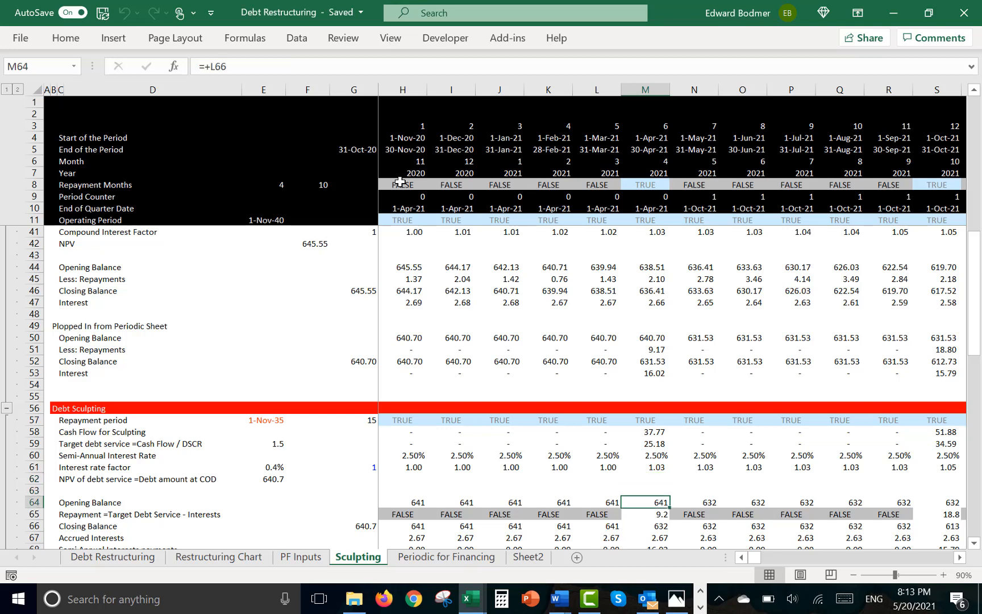
{"action": "key", "text": "Left"}
{"action": "key", "text": "Left"}
{"action": "key", "text": "Left"}
{"action": "key", "text": "Left"}
{"action": "key", "text": "Left"}
{"action": "key", "text": "Left"}
{"action": "key", "text": "Left"}
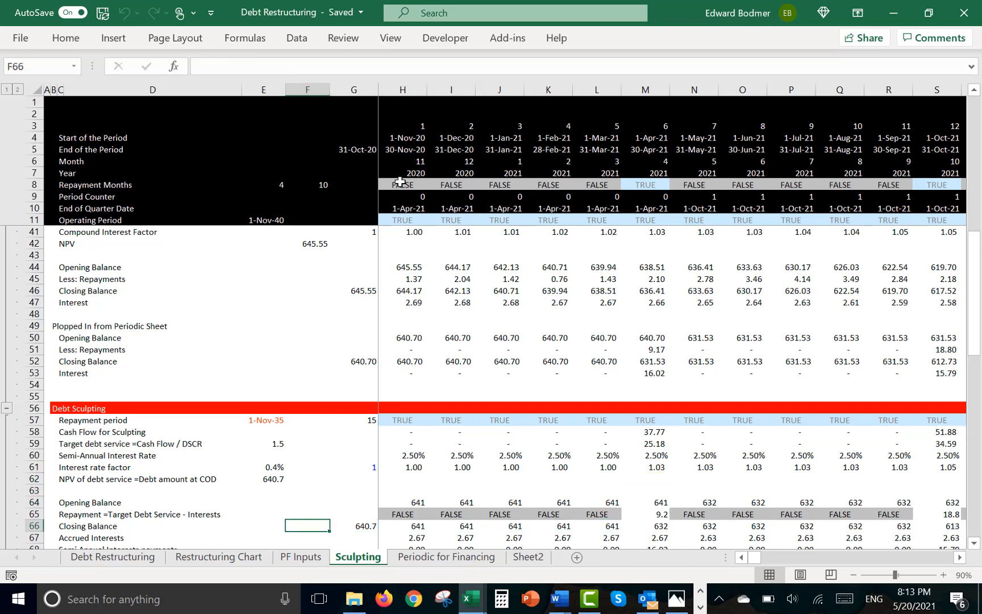
{"action": "key", "text": "Up"}
{"action": "key", "text": "Up"}
{"action": "key", "text": "Right"}
{"action": "key", "text": "shift+Down"}
{"action": "key", "text": "shift+Down"}
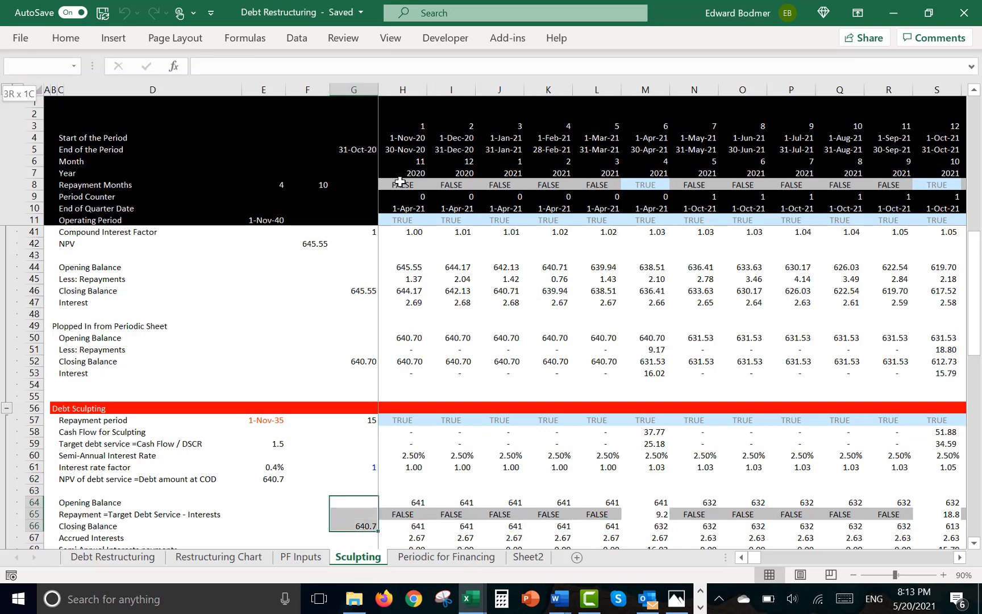
{"action": "key", "text": "shift+Right"}
{"action": "key", "text": "ctrl+shift+Right"}
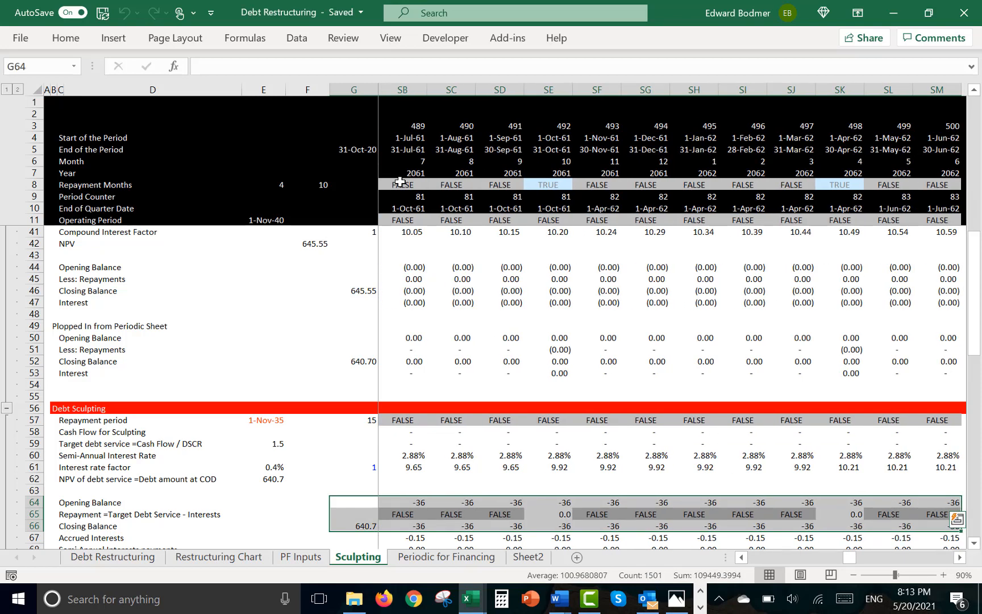
{"action": "key", "text": "ctrl+shift+1"}
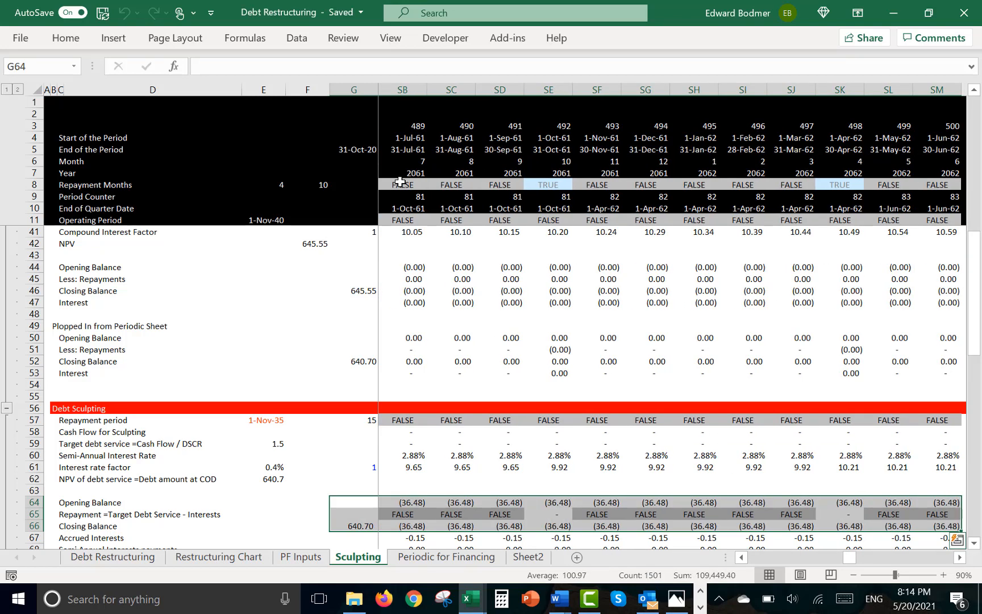
Examine the formulas behind Repayment in H65, Accrued Interests in H67 and Semi Annual Interests payments in H68
{"action": "key", "text": "Left"}
{"action": "key", "text": "Right"}
{"action": "key", "text": "Right"}
{"action": "key", "text": "Left"}
{"action": "key", "text": "Left"}
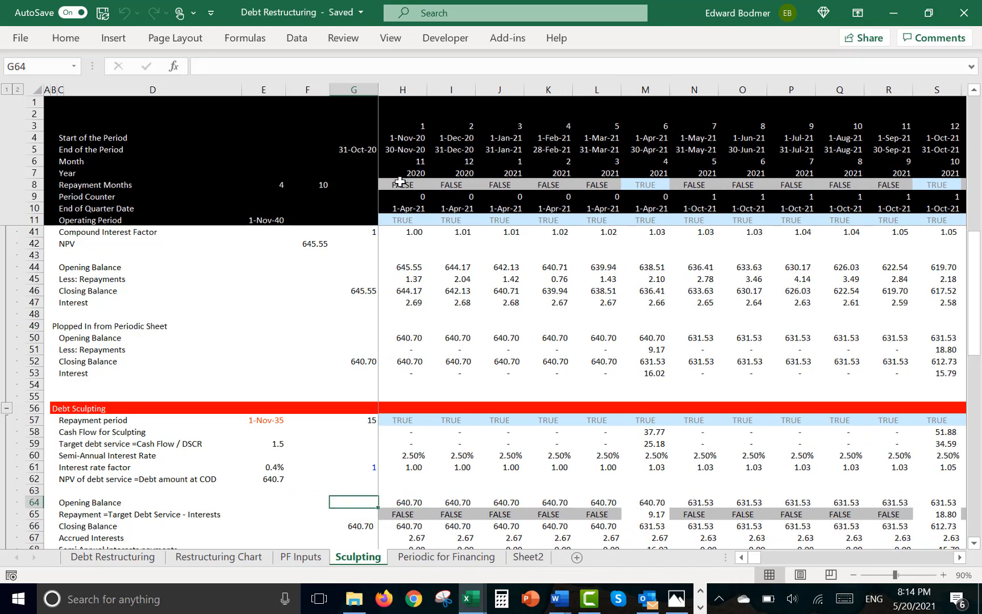
{"action": "key", "text": "Down"}
{"action": "key", "text": "Down"}
{"action": "key", "text": "Down"}
{"action": "key", "text": "Down"}
{"action": "key", "text": "Down"}
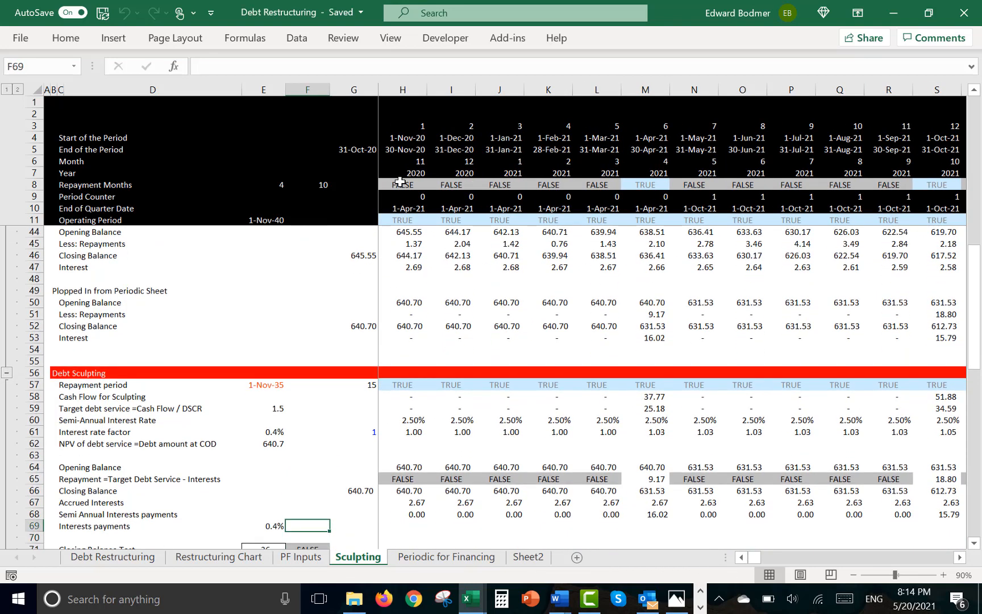
{"action": "key", "text": "Up"}
{"action": "key", "text": "Up"}
{"action": "key", "text": "Up"}
{"action": "key", "text": "Up"}
{"action": "key", "text": "Up"}
{"action": "key", "text": "Right"}
{"action": "key", "text": "Down"}
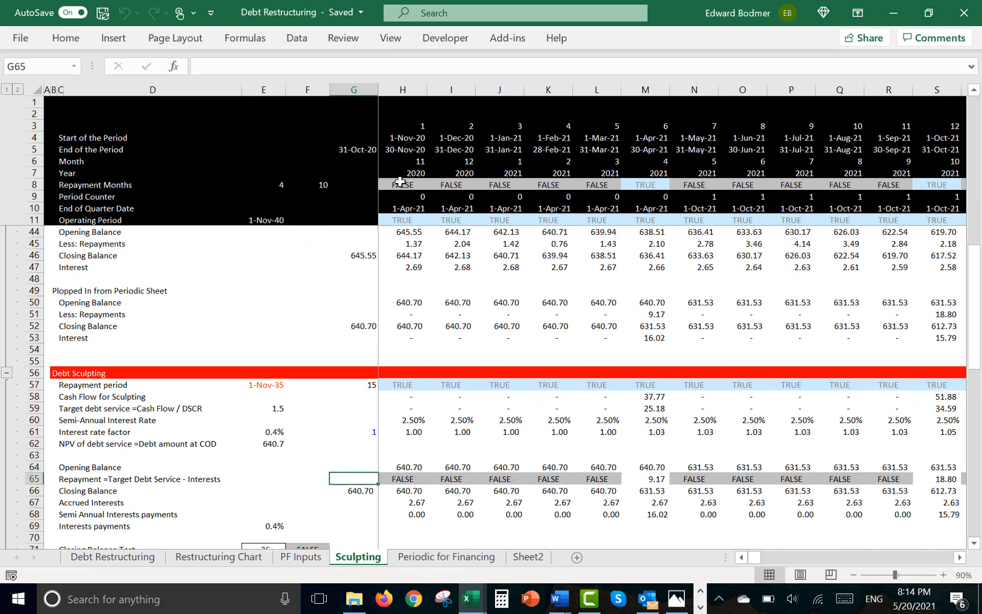
{"action": "key", "text": "Right"}
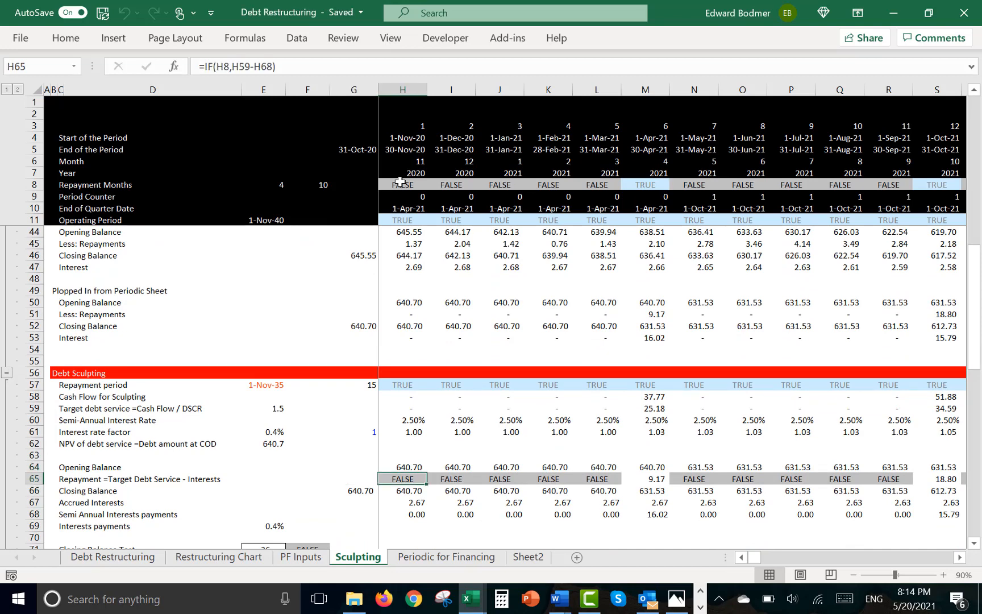
{"action": "key", "text": "Down"}
{"action": "key", "text": "Down"}
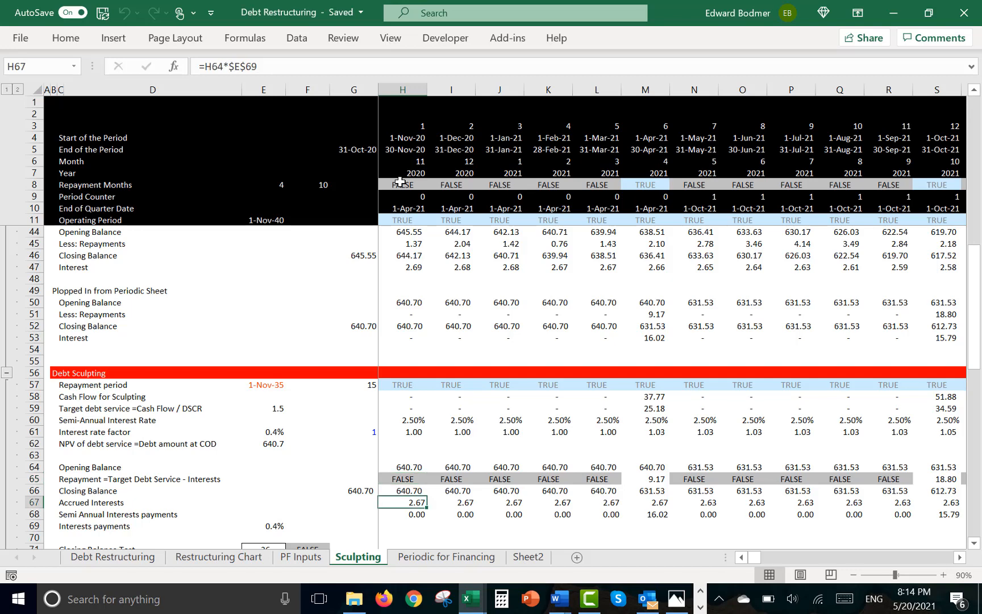
{"action": "key", "text": "Down"}
{"action": "key", "text": "Up"}
{"action": "key", "text": "Up"}
{"action": "key", "text": "Down"}
{"action": "key", "text": "Down"}
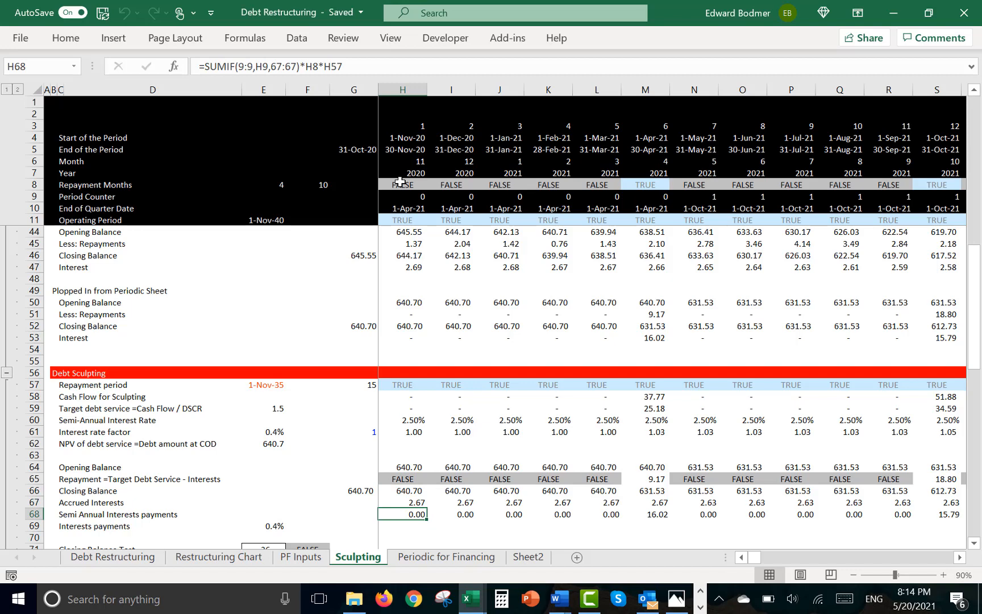
{"action": "key", "text": "Up"}
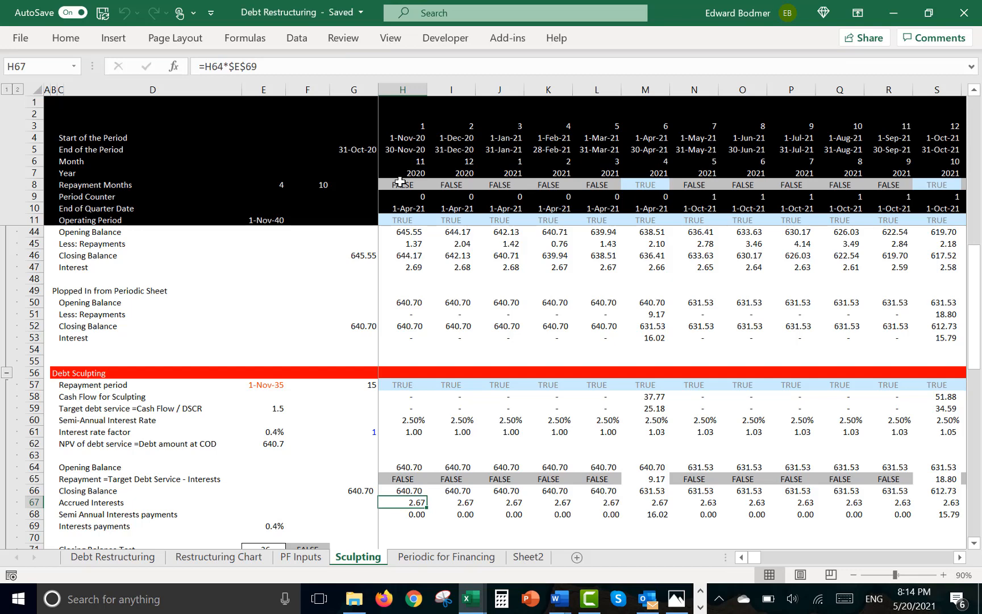
Set Accrued Interests in H67 to =H64*H40, opening balance times monthly interest rate, and fill the formula across the row
{"action": "type", "text": "="}
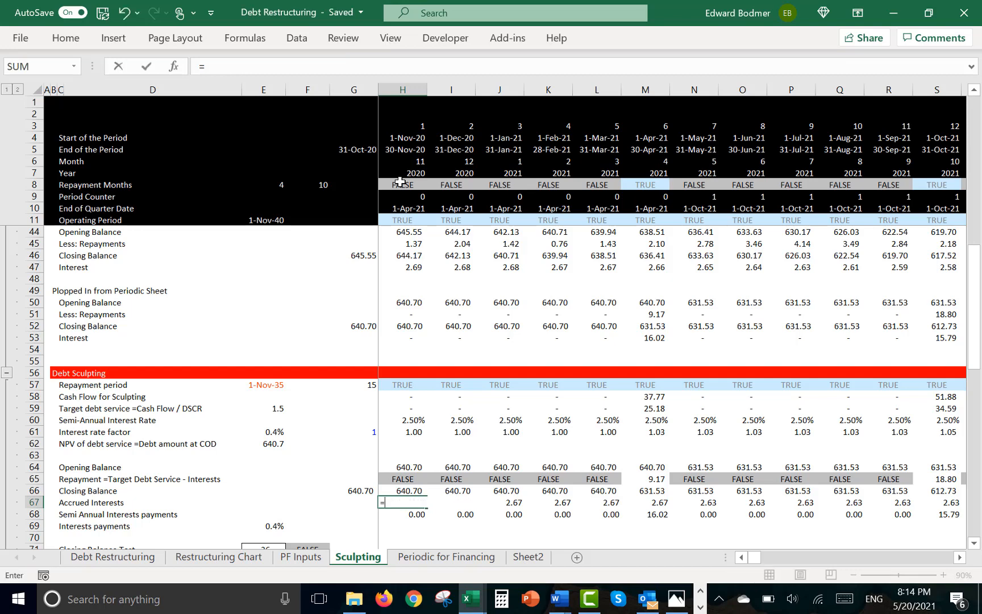
{"action": "key", "text": "Up"}
{"action": "key", "text": "Up"}
{"action": "key", "text": "Up"}
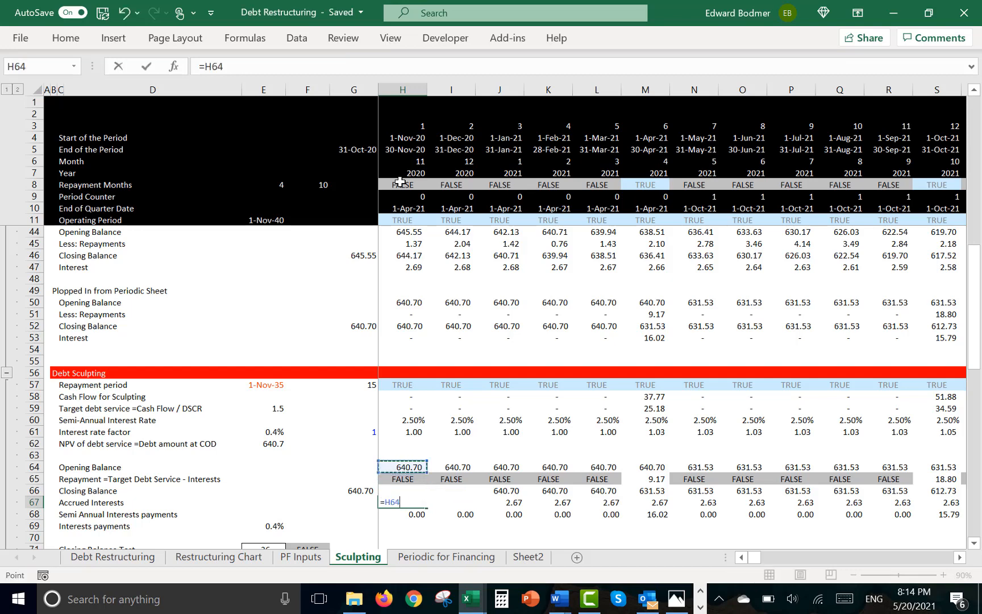
{"action": "type", "text": "*"}
{"action": "key", "text": "Up"}
{"action": "key", "text": "Up"}
{"action": "key", "text": "Up"}
{"action": "key", "text": "Up"}
{"action": "key", "text": "Up"}
{"action": "key", "text": "Up"}
{"action": "key", "text": "Up"}
{"action": "key", "text": "Up"}
{"action": "key", "text": "Up"}
{"action": "key", "text": "Up"}
{"action": "key", "text": "Up"}
{"action": "key", "text": "Up"}
{"action": "key", "text": "Up"}
{"action": "key", "text": "Up"}
{"action": "key", "text": "Up"}
{"action": "key", "text": "Up"}
{"action": "key", "text": "Up"}
{"action": "key", "text": "Up"}
{"action": "key", "text": "Up"}
{"action": "key", "text": "Up"}
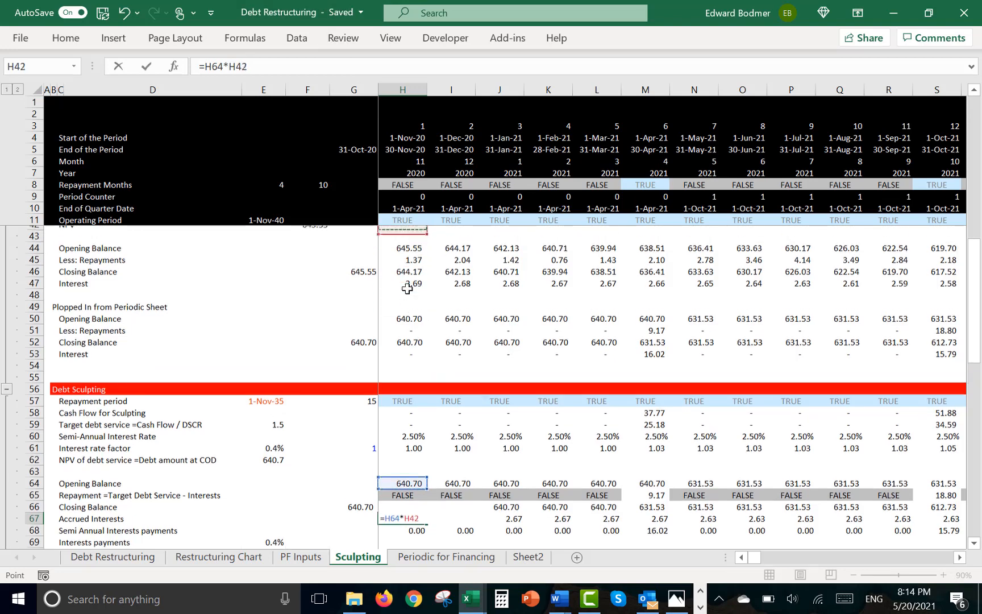
{"action": "key", "text": "Up"}
{"action": "key", "text": "Up"}
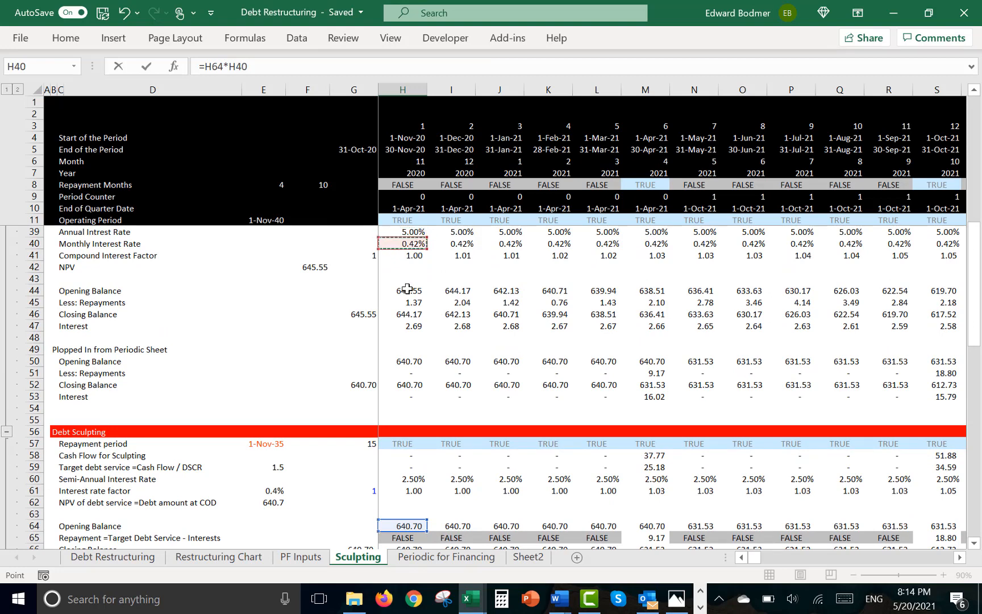
{"action": "key", "text": "Return"}
{"action": "key", "text": "Up"}
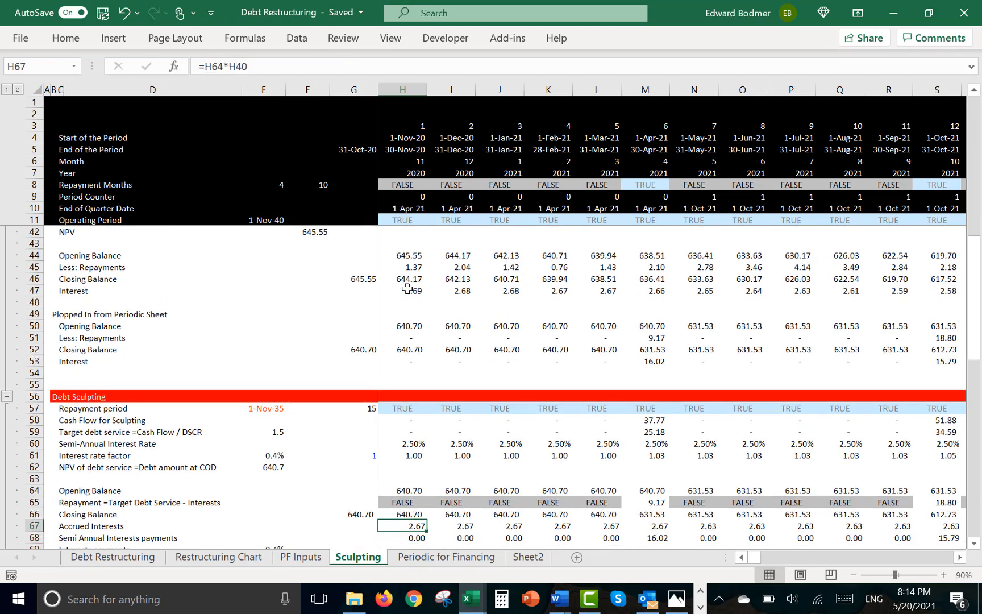
{"action": "key", "text": "ctrl+shift+Right"}
{"action": "key", "text": "Left"}
{"action": "key", "text": "Right"}
Re-enter Semi Annual Interests payments in H68 as =SUMIF(9:9,H9,67:67)*H8, fill it across the row and display zeros as dashes
{"action": "key", "text": "Down"}
{"action": "key", "text": "Right"}
{"action": "key", "text": "Right"}
{"action": "key", "text": "Left"}
{"action": "key", "text": "Left"}
{"action": "key", "text": "Left"}
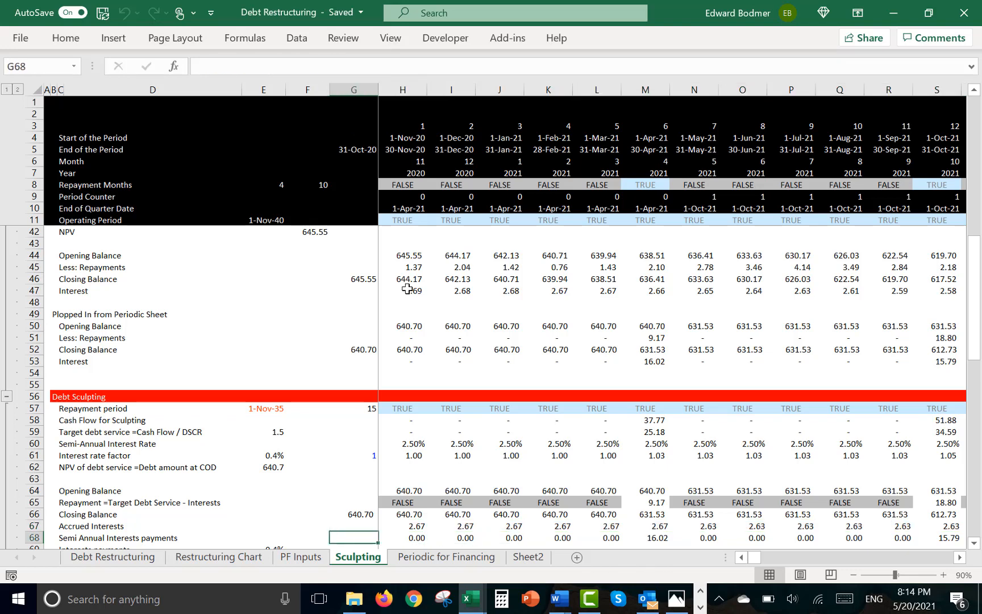
{"action": "key", "text": "Right"}
{"action": "type", "text": "=sum"}
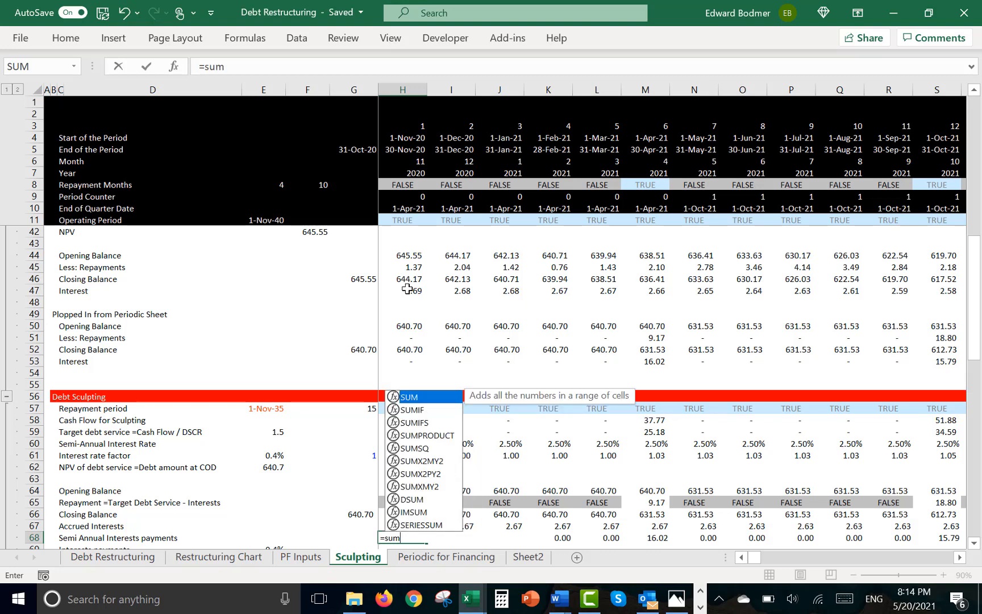
{"action": "key", "text": "Down"}
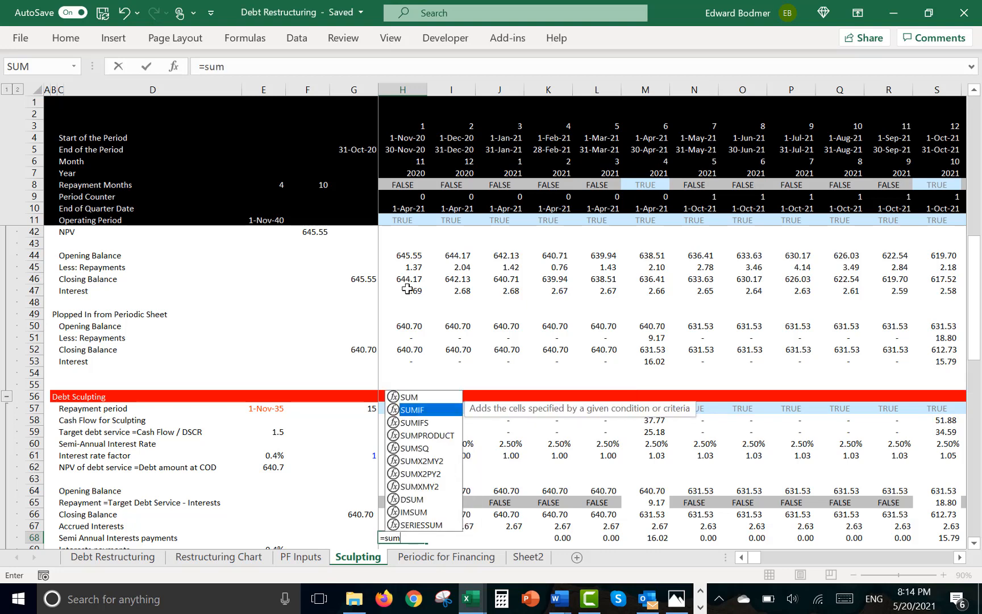
{"action": "key", "text": "Tab"}
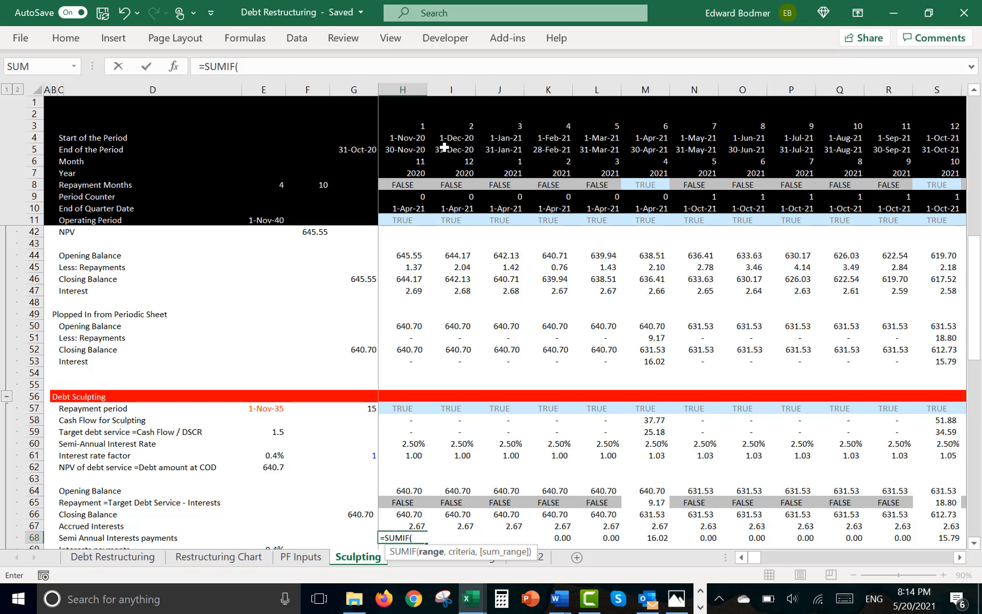
{"action": "left_click", "coordinate": [34, 197]}
{"action": "type", "text": ","}
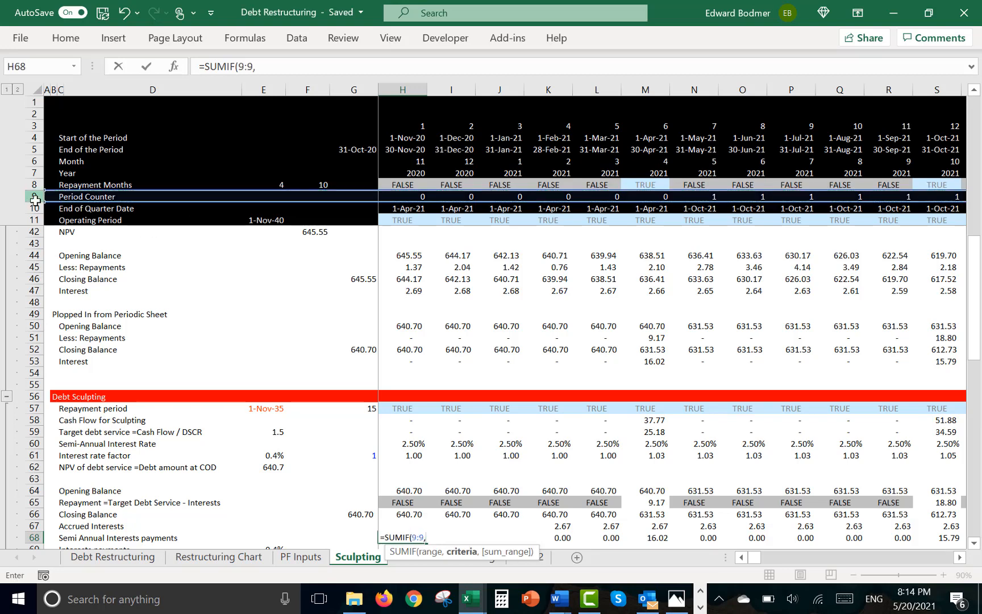
{"action": "left_click", "coordinate": [408, 196]}
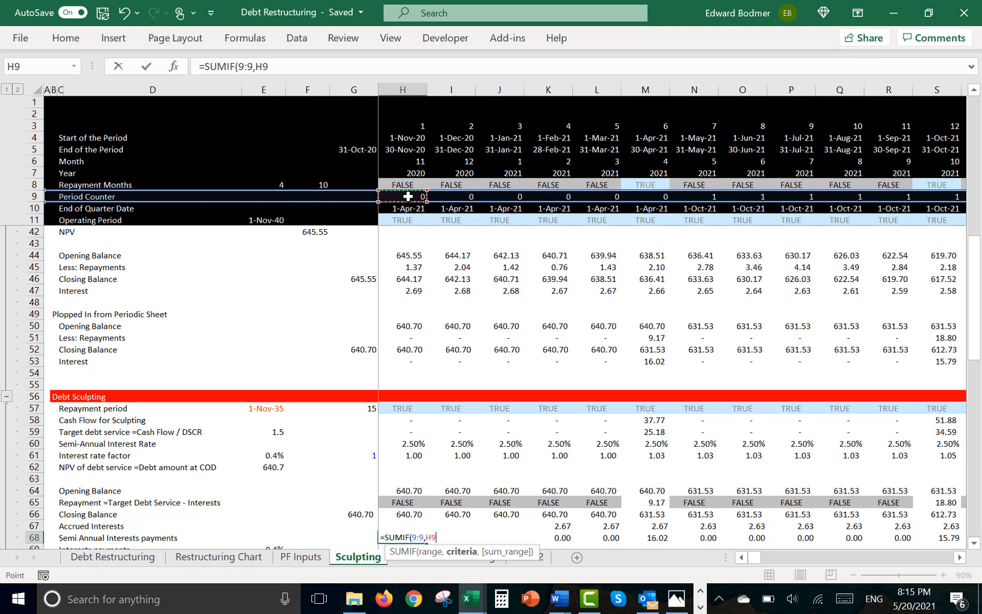
{"action": "type", "text": ","}
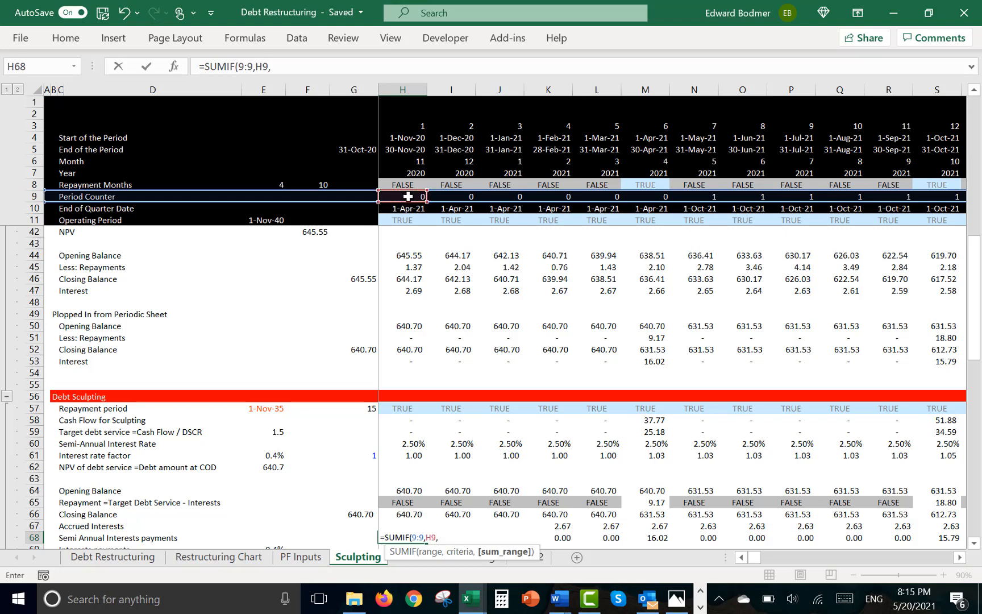
{"action": "left_click", "coordinate": [37, 527]}
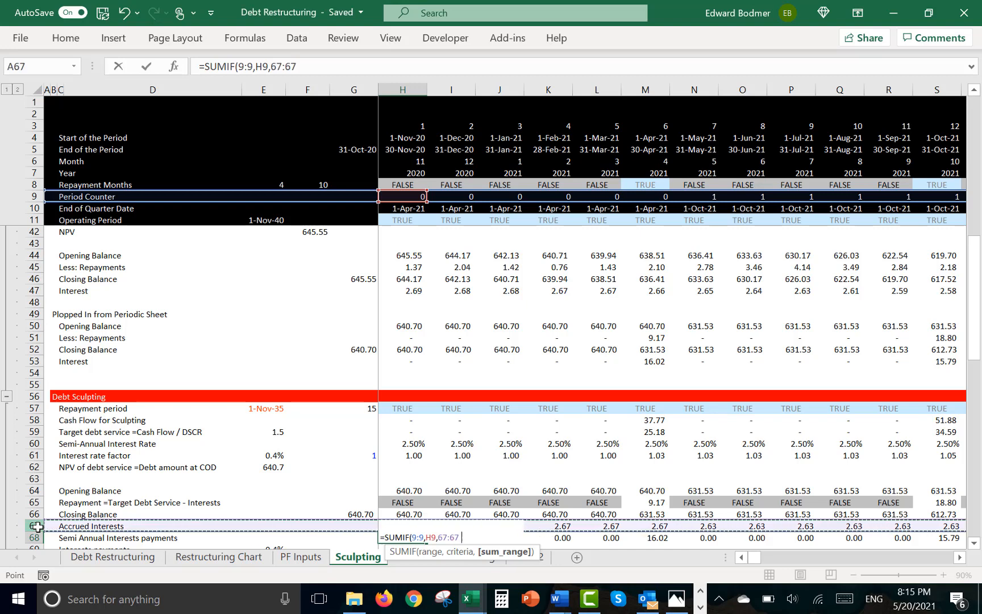
{"action": "type", "text": ")*"}
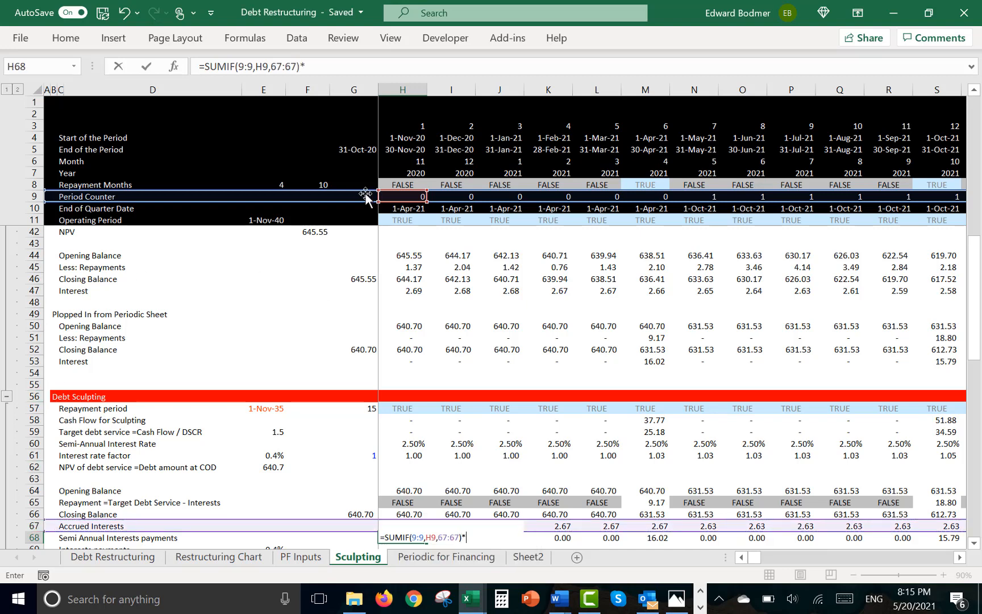
{"action": "left_click", "coordinate": [397, 183]}
{"action": "key", "text": "Return"}
{"action": "key", "text": "Up"}
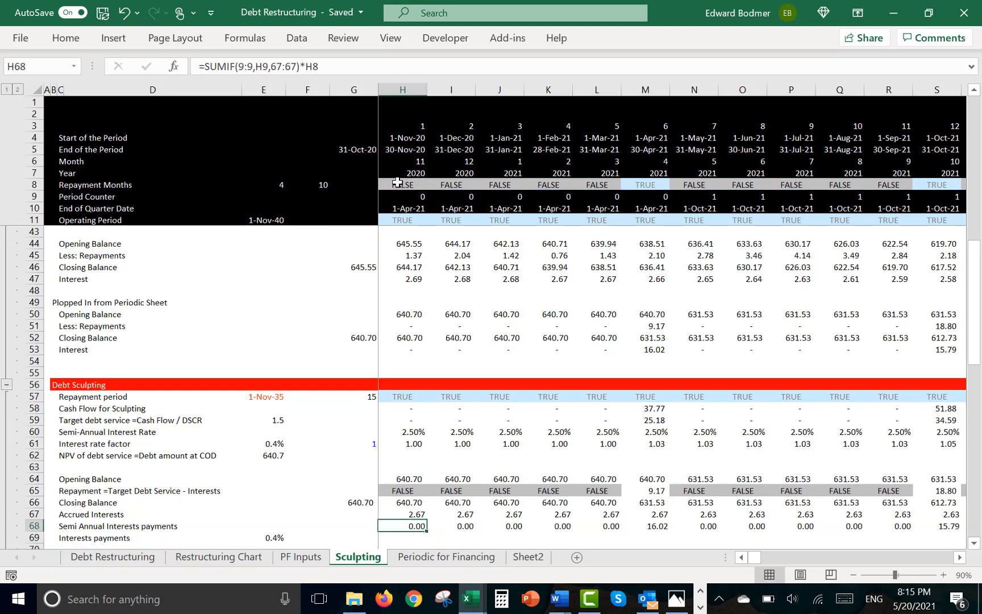
{"action": "key", "text": "ctrl+shift+Right"}
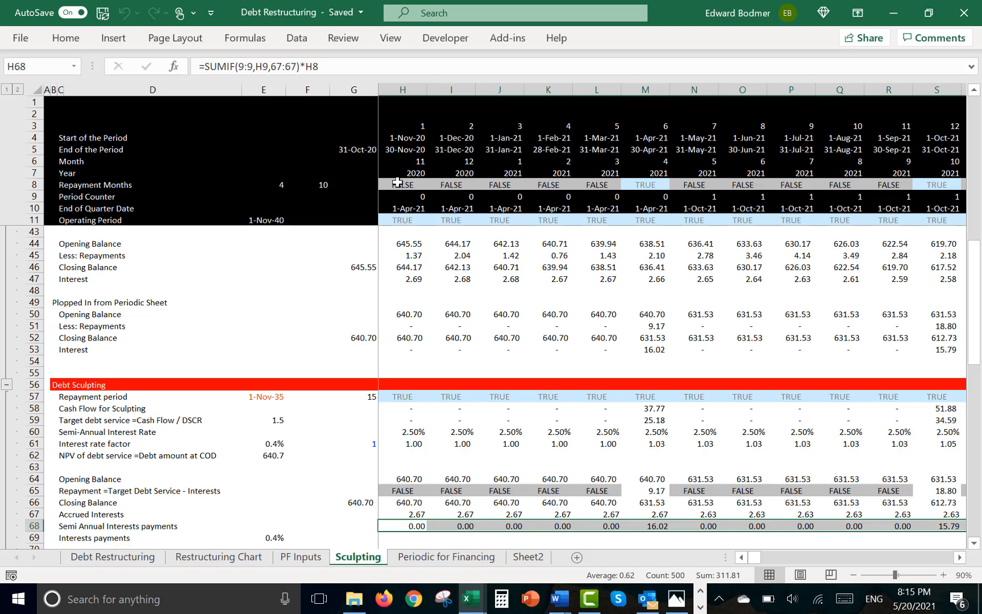
{"action": "key", "text": "F10"}
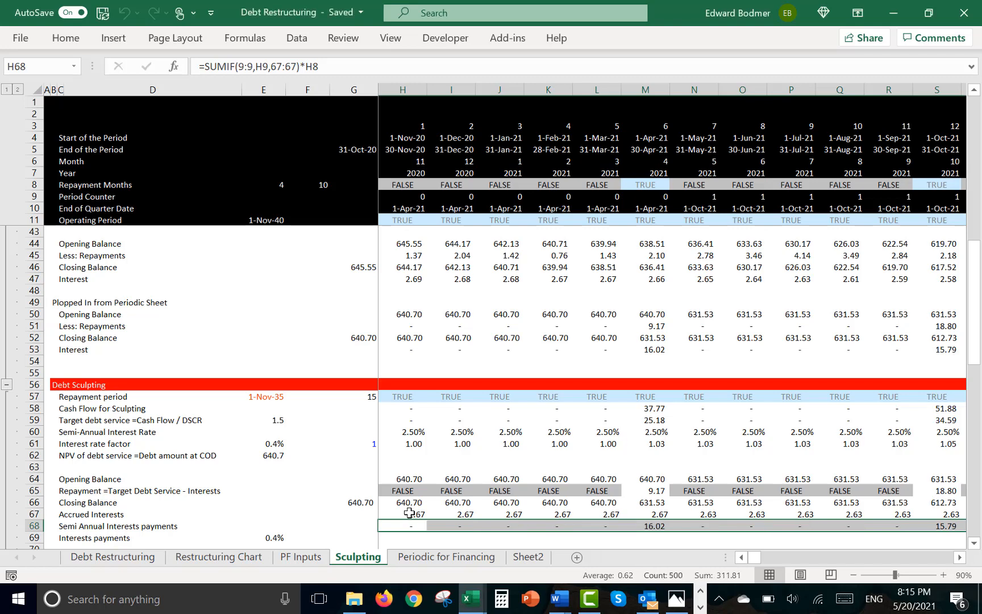
Check the filled Semi Annual Interests payments formulas in row 68 across the first repayment month and the columns after it
{"action": "key", "text": "Left"}
{"action": "key", "text": "Right"}
{"action": "key", "text": "Right"}
{"action": "key", "text": "Right"}
{"action": "key", "text": "Right"}
{"action": "key", "text": "Right"}
{"action": "key", "text": "Right"}
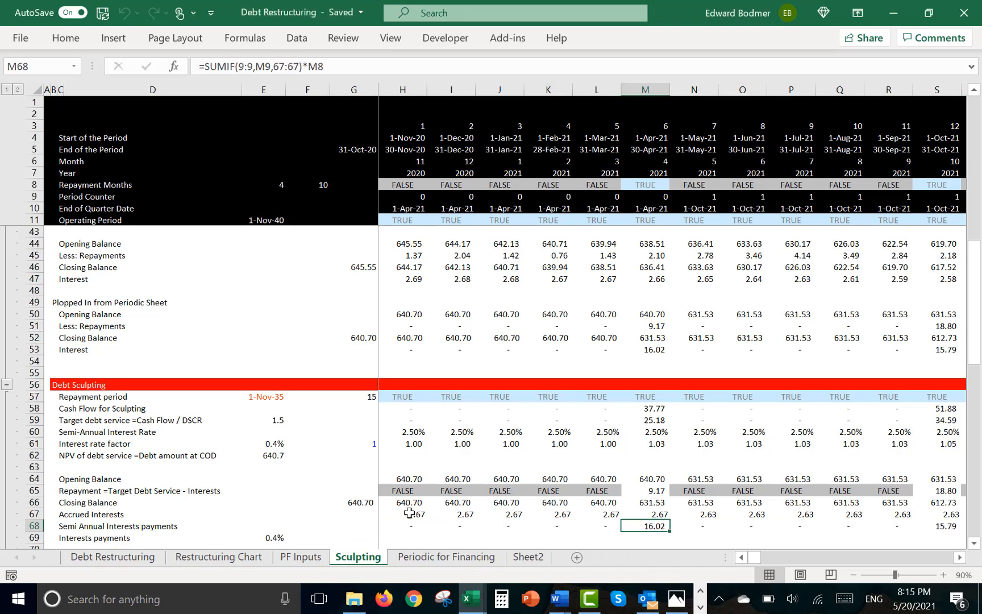
{"action": "key", "text": "Right"}
{"action": "key", "text": "Right"}
{"action": "key", "text": "Right"}
{"action": "key", "text": "Right"}
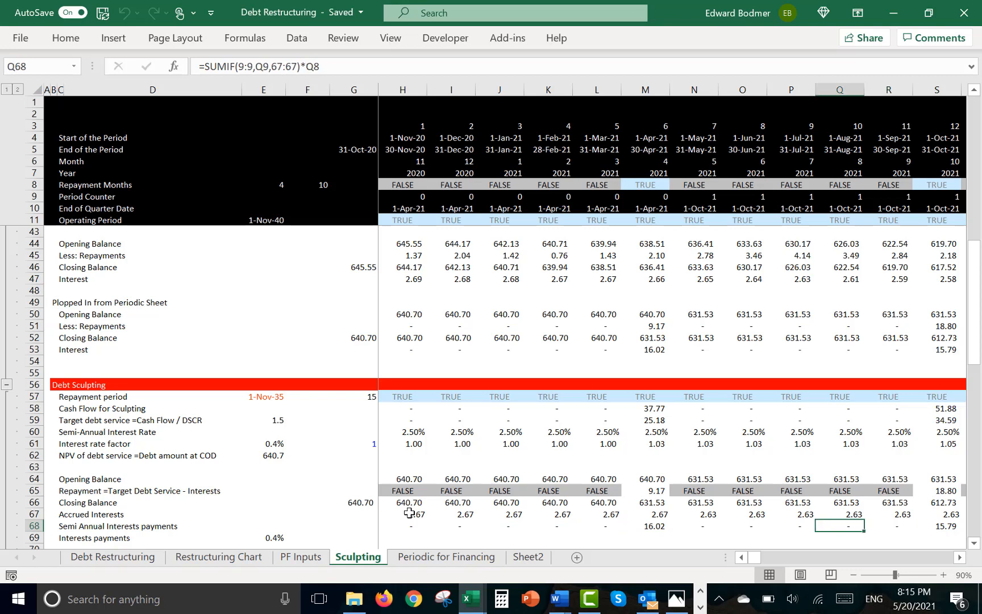
Try setting Repayment in H65 to =H59-H68, target debt service minus semi-annual interest payments
{"action": "key", "text": "Left"}
{"action": "key", "text": "Left"}
{"action": "key", "text": "Left"}
{"action": "key", "text": "Left"}
{"action": "key", "text": "Left"}
{"action": "key", "text": "Left"}
{"action": "key", "text": "Left"}
{"action": "key", "text": "Left"}
{"action": "key", "text": "Left"}
{"action": "key", "text": "Left"}
{"action": "key", "text": "Left"}
{"action": "key", "text": "Left"}
{"action": "key", "text": "Up"}
{"action": "key", "text": "Up"}
{"action": "key", "text": "Up"}
{"action": "key", "text": "Right"}
{"action": "key", "text": "Right"}
{"action": "key", "text": "Right"}
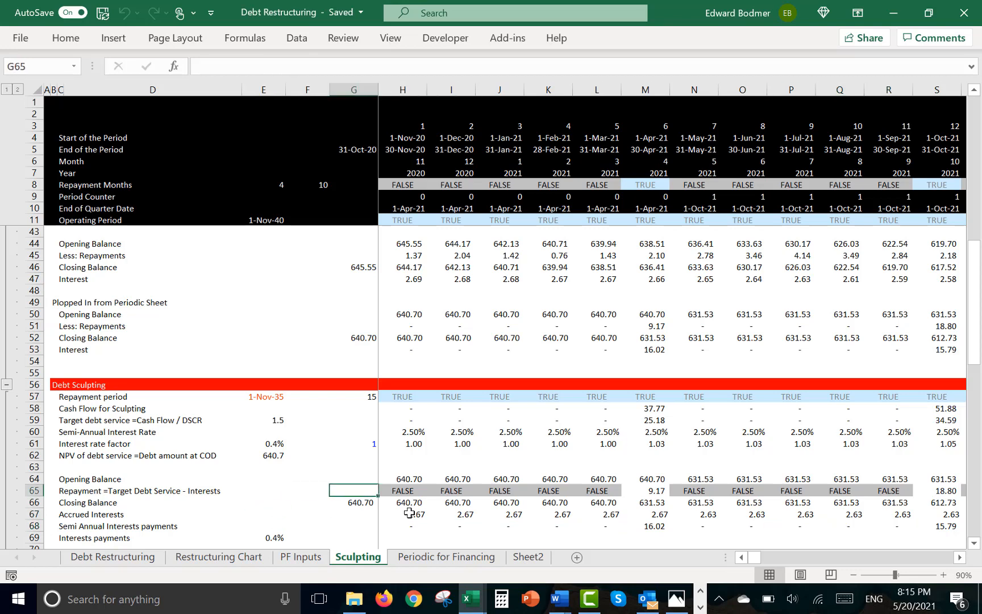
{"action": "type", "text": "="}
{"action": "key", "text": "Up"}
{"action": "key", "text": "Up"}
{"action": "key", "text": "Up"}
{"action": "key", "text": "Up"}
{"action": "key", "text": "Up"}
{"action": "key", "text": "Up"}
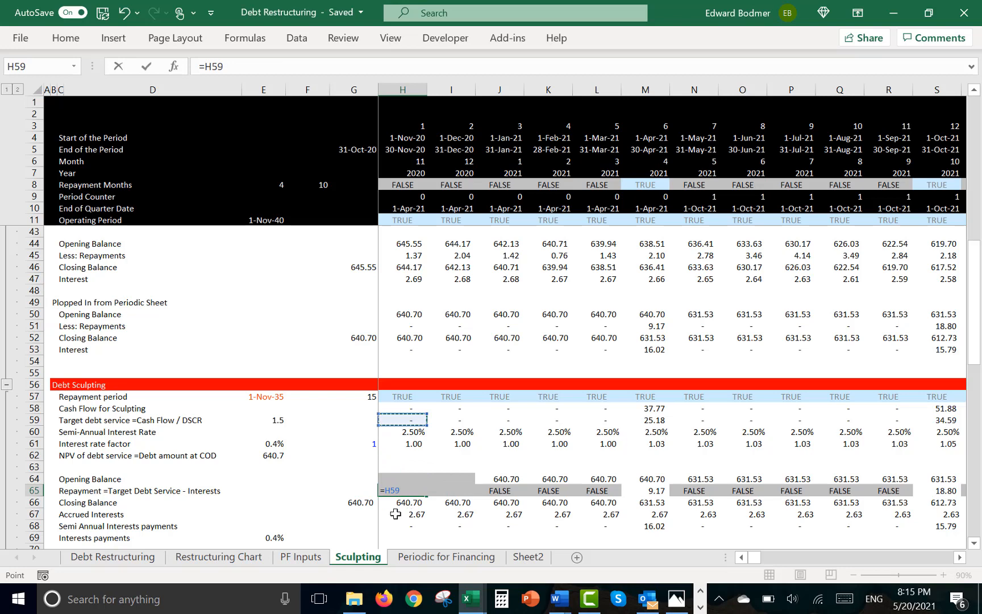
{"action": "type", "text": "-"}
{"action": "key", "text": "Down"}
{"action": "key", "text": "Down"}
{"action": "key", "text": "Down"}
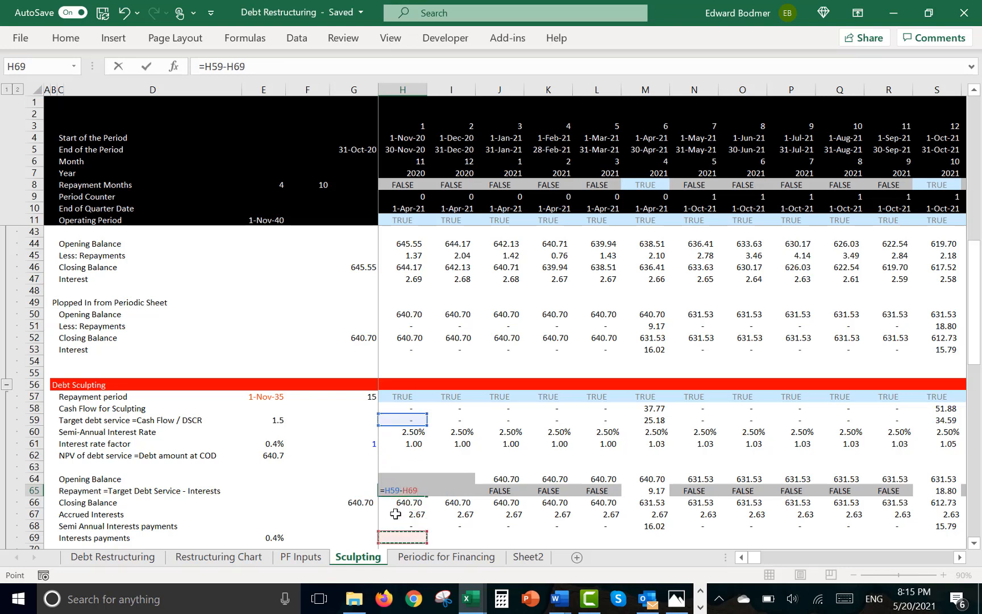
{"action": "key", "text": "Return"}
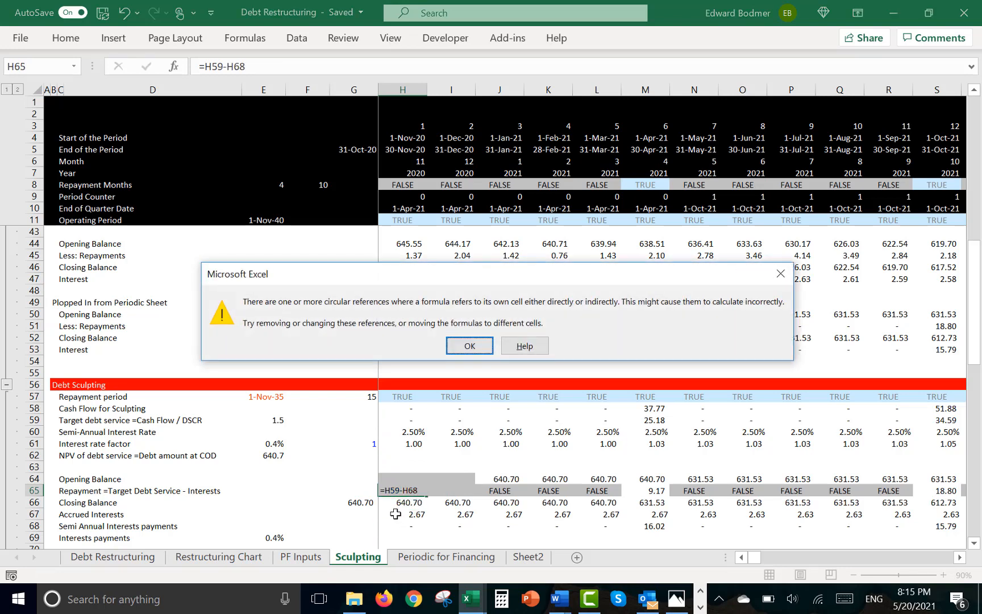
{"action": "key", "text": "Return"}
{"action": "key", "text": "Up"}
{"action": "key", "text": "Up"}
{"action": "key", "text": "Up"}
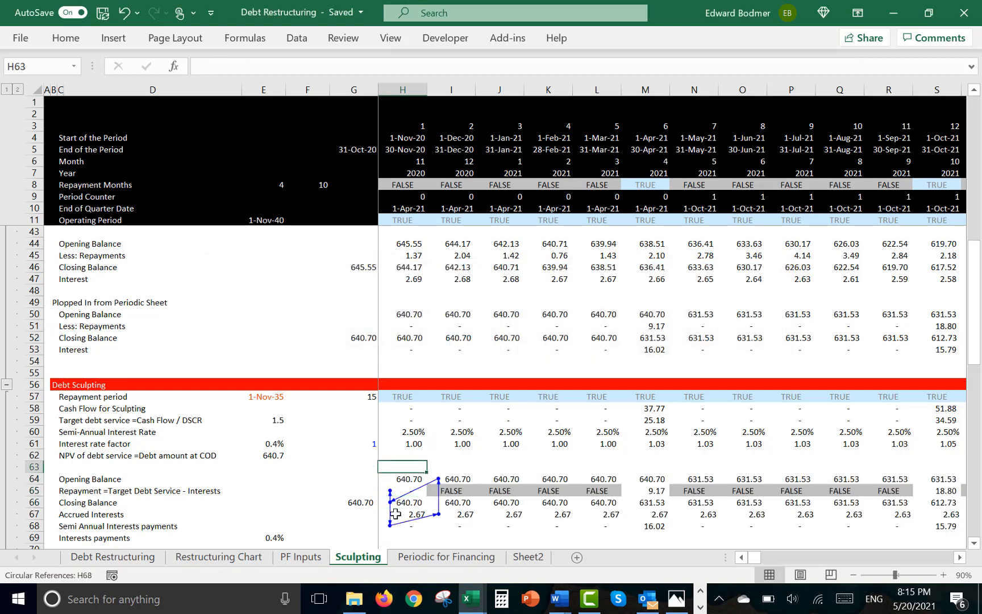
{"action": "key", "text": "Down"}
{"action": "key", "text": "Down"}
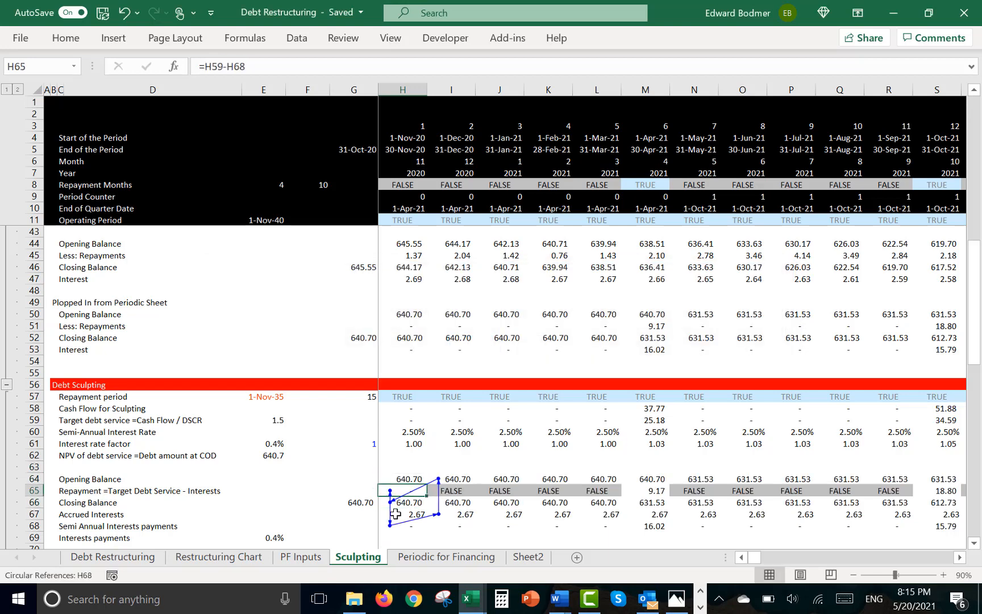
{"action": "key", "text": "F2"}
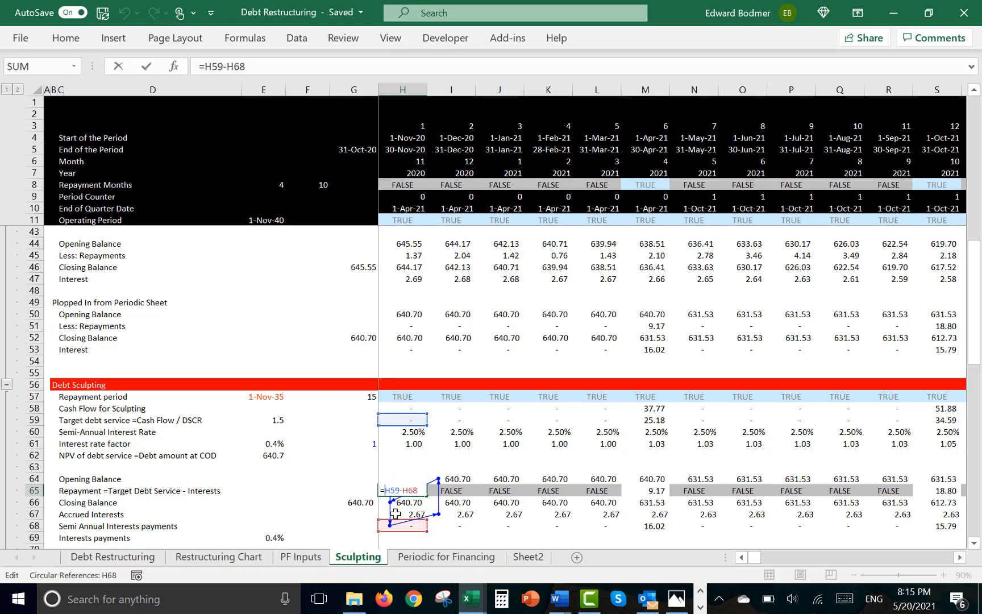
{"action": "type", "text": "if("}
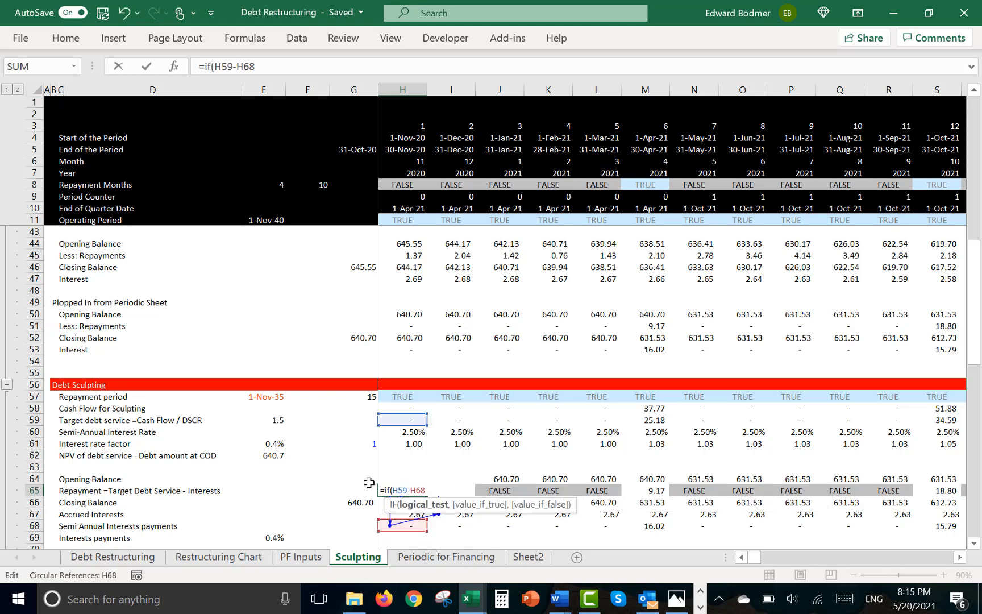
{"action": "key", "text": "Escape"}
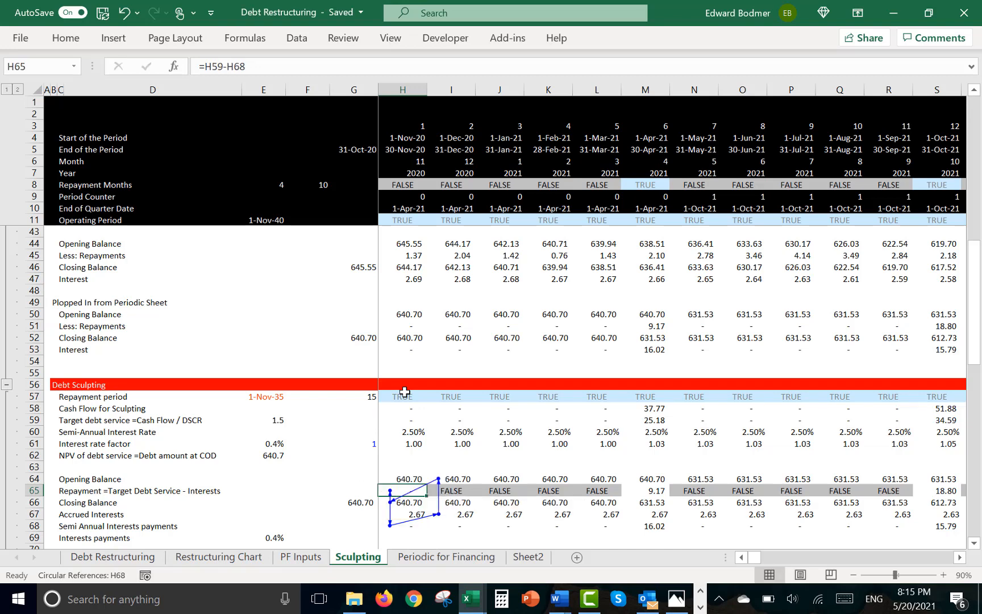
Set Repayment in H65 to =IF(H8,H59-H68), so target debt service minus semi-annual interest applies only in repayment months
{"action": "type", "text": "=i("}
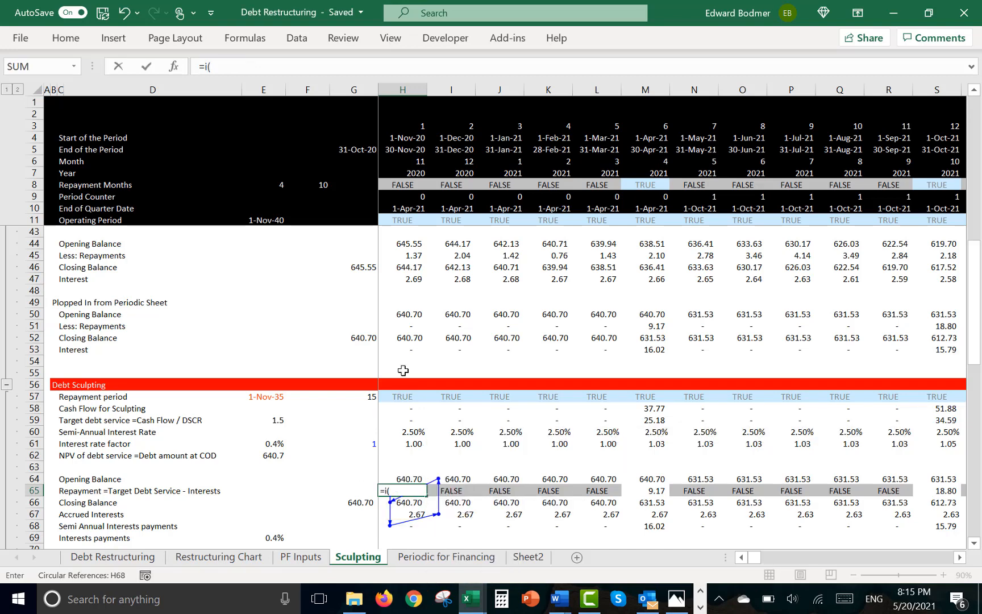
{"action": "key", "text": "BackSpace"}
{"action": "type", "text": "f"}
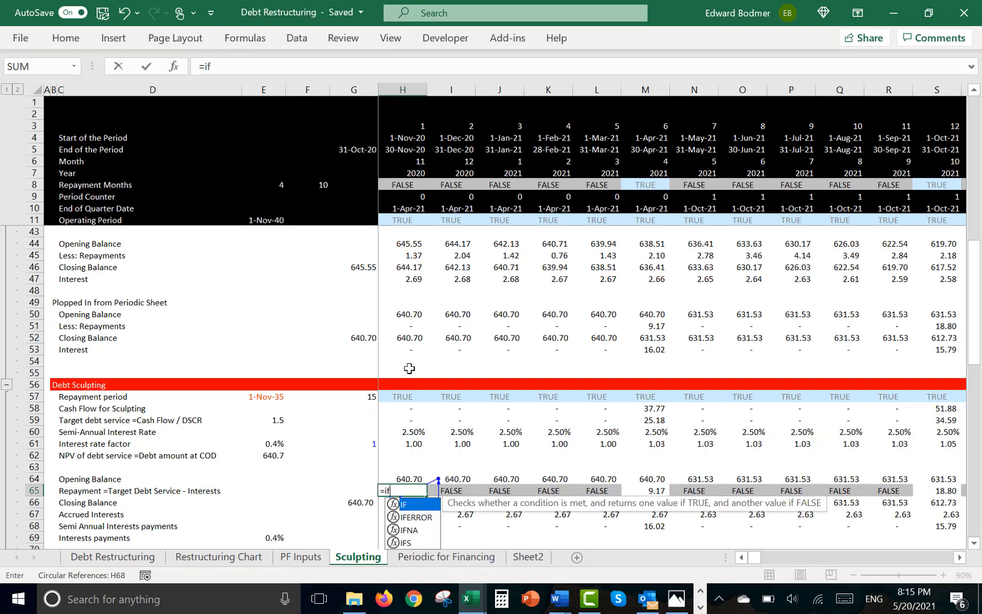
{"action": "type", "text": "("}
{"action": "left_click", "coordinate": [409, 186]}
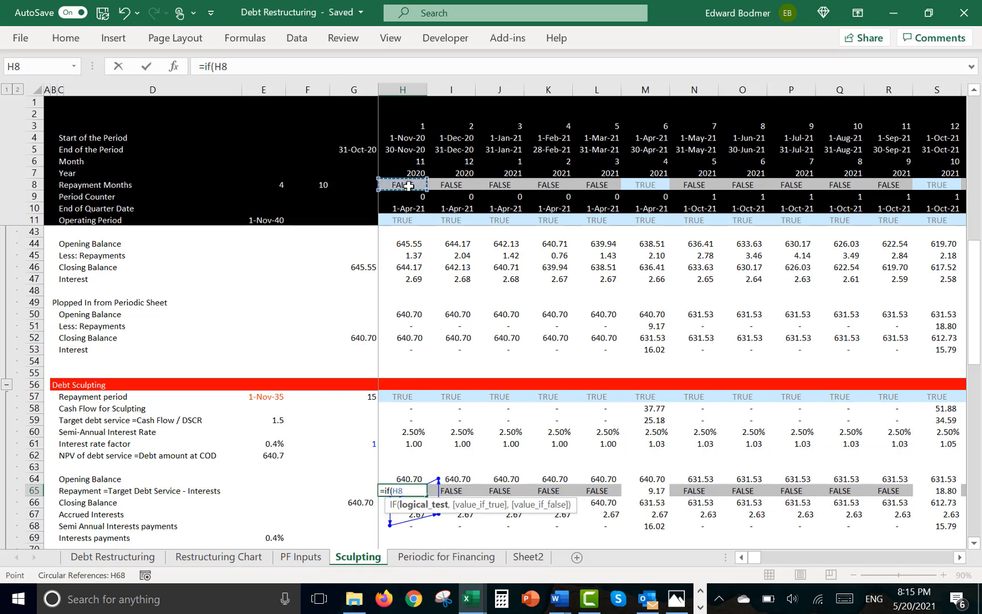
{"action": "type", "text": ","}
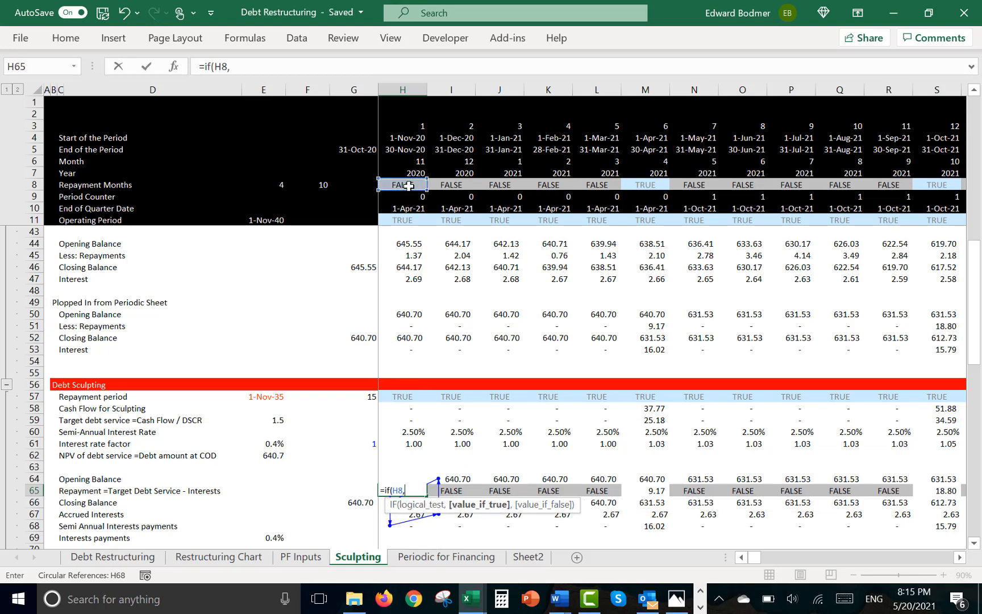
{"action": "key", "text": "Up"}
{"action": "key", "text": "Up"}
{"action": "key", "text": "Up"}
{"action": "key", "text": "Up"}
{"action": "key", "text": "Up"}
{"action": "key", "text": "Up"}
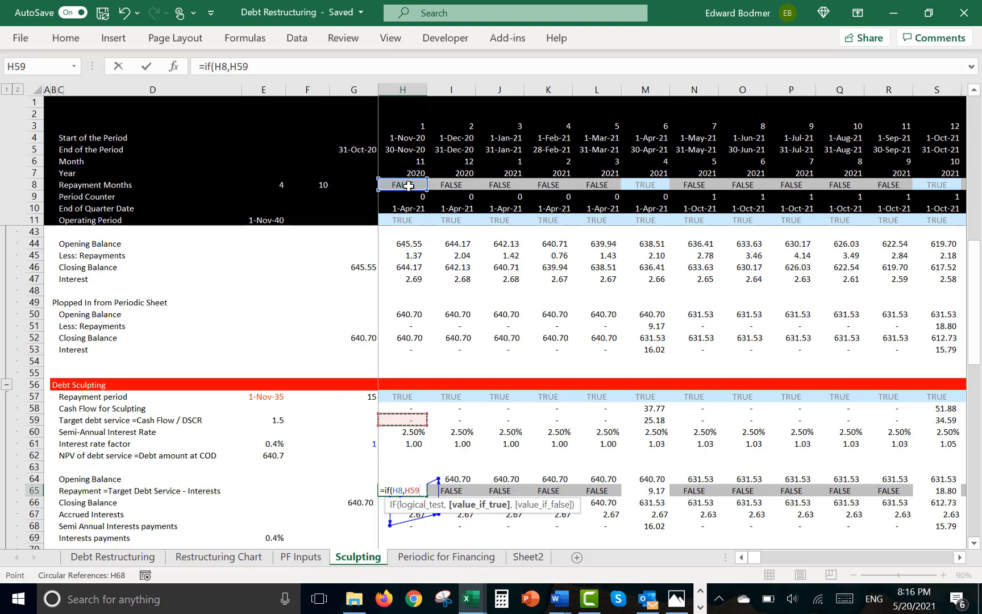
{"action": "type", "text": "-"}
{"action": "key", "text": "Down"}
{"action": "key", "text": "Down"}
{"action": "key", "text": "Down"}
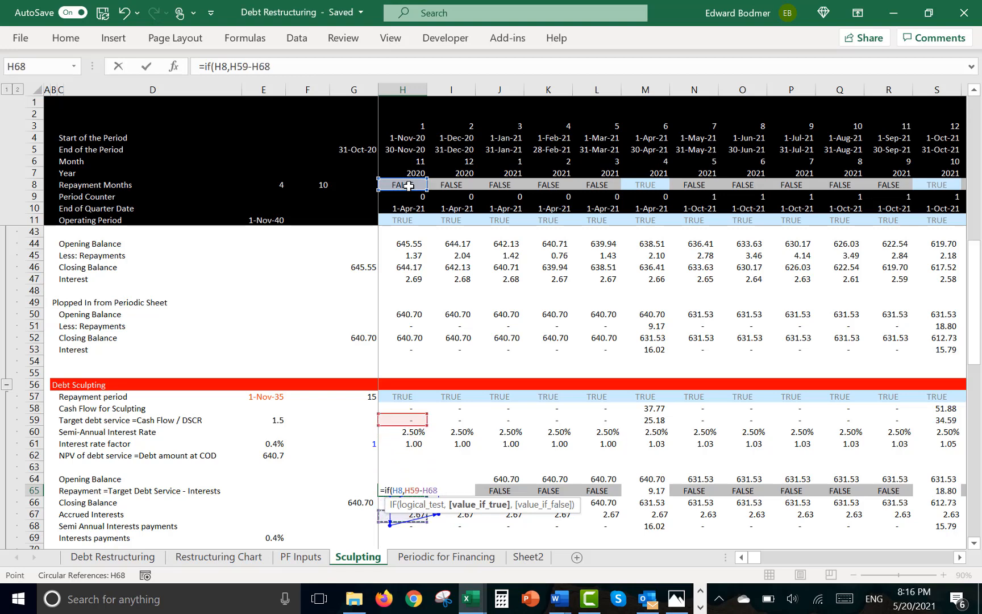
{"action": "key", "text": "Return"}
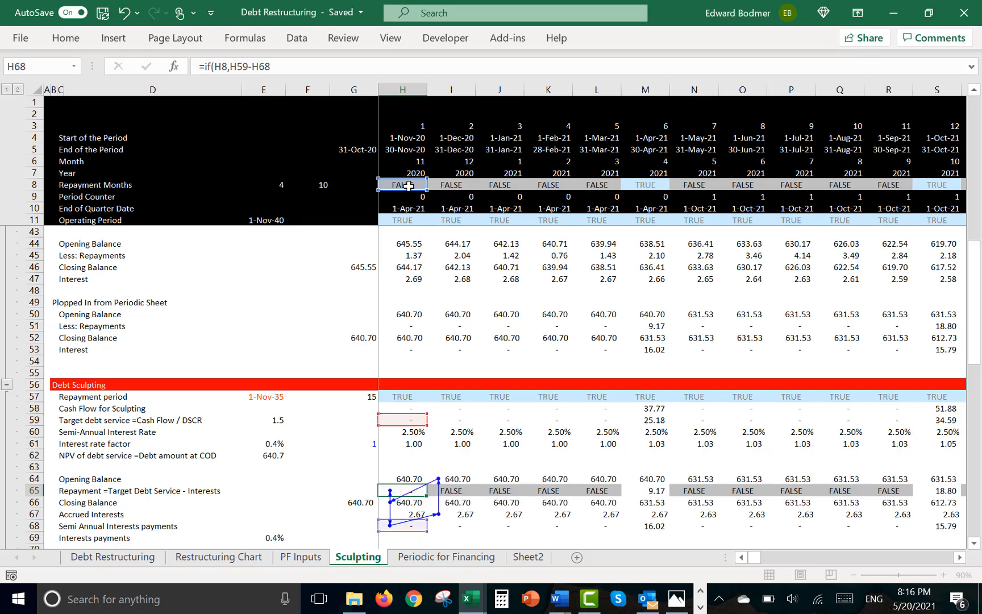
{"action": "key", "text": "Up"}
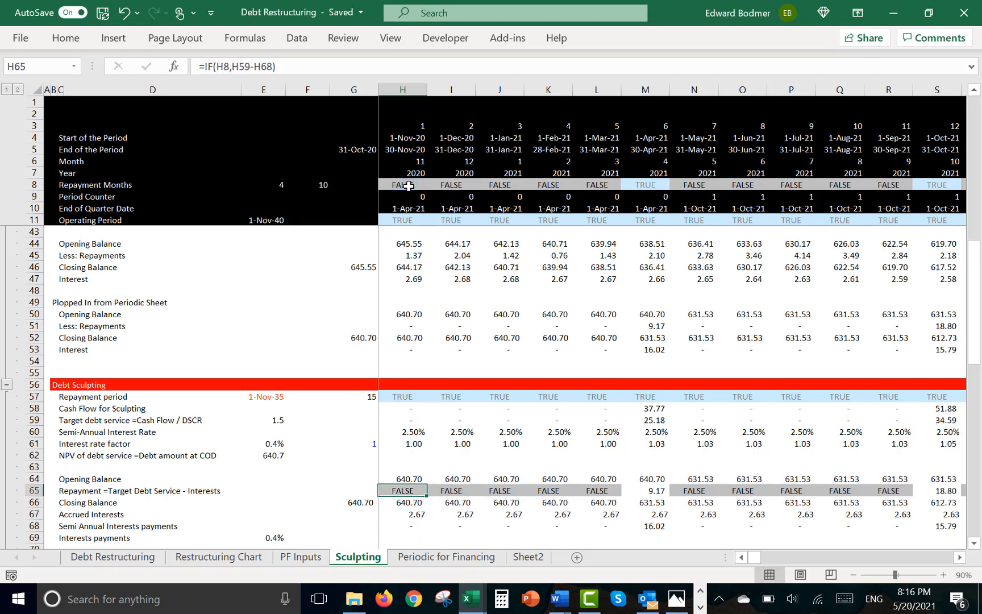
Examine the Repayment row 65 and the debt balances month by month from the first period to beyond the end of the repayment period
{"action": "key", "text": "ctrl+shift+Right"}
{"action": "key", "text": "Right"}
{"action": "key", "text": "Right"}
{"action": "key", "text": "Right"}
{"action": "key", "text": "Right"}
{"action": "key", "text": "Right"}
{"action": "key", "text": "Right"}
{"action": "key", "text": "Right"}
{"action": "key", "text": "Right"}
{"action": "key", "text": "Right"}
{"action": "key", "text": "Right"}
{"action": "key", "text": "Right"}
{"action": "key", "text": "Right"}
{"action": "key", "text": "Right"}
{"action": "key", "text": "Right"}
{"action": "key", "text": "Right"}
{"action": "key", "text": "Right"}
{"action": "key", "text": "Right"}
{"action": "key", "text": "Right"}
{"action": "key", "text": "Right"}
{"action": "key", "text": "Right"}
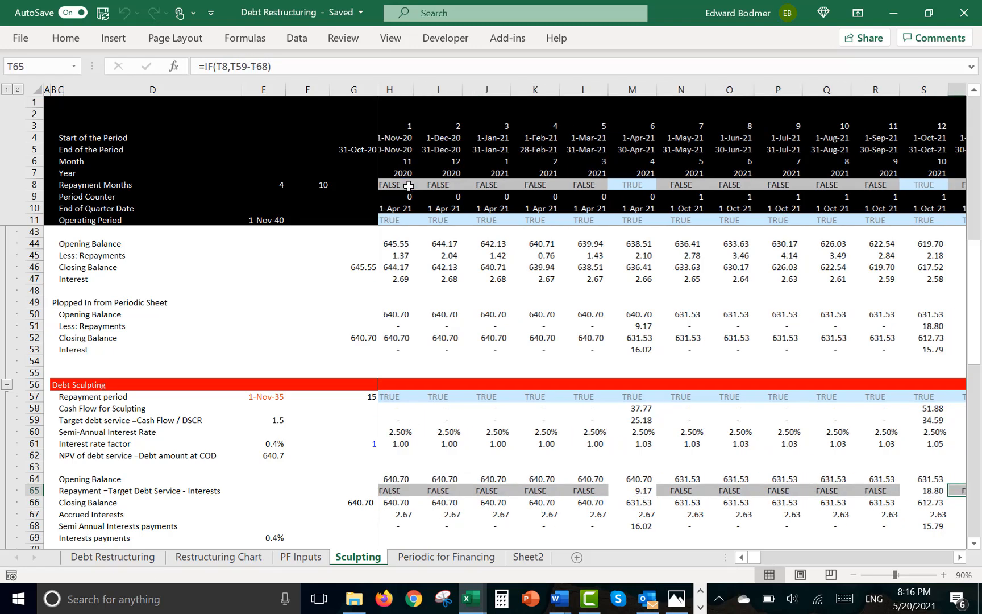
{"action": "key", "text": "Right"}
{"action": "key", "text": "Right"}
{"action": "key", "text": "Right"}
{"action": "key", "text": "Right"}
{"action": "key", "text": "Right"}
{"action": "key", "text": "Right"}
{"action": "key", "text": "Right"}
{"action": "key", "text": "Right"}
{"action": "key", "text": "Right"}
{"action": "key", "text": "Right"}
{"action": "key", "text": "Right"}
{"action": "key", "text": "Right"}
{"action": "key", "text": "Right"}
{"action": "key", "text": "Right"}
{"action": "key", "text": "Right"}
{"action": "key", "text": "Right"}
{"action": "key", "text": "Right"}
{"action": "key", "text": "Right"}
{"action": "key", "text": "Right"}
{"action": "key", "text": "Right"}
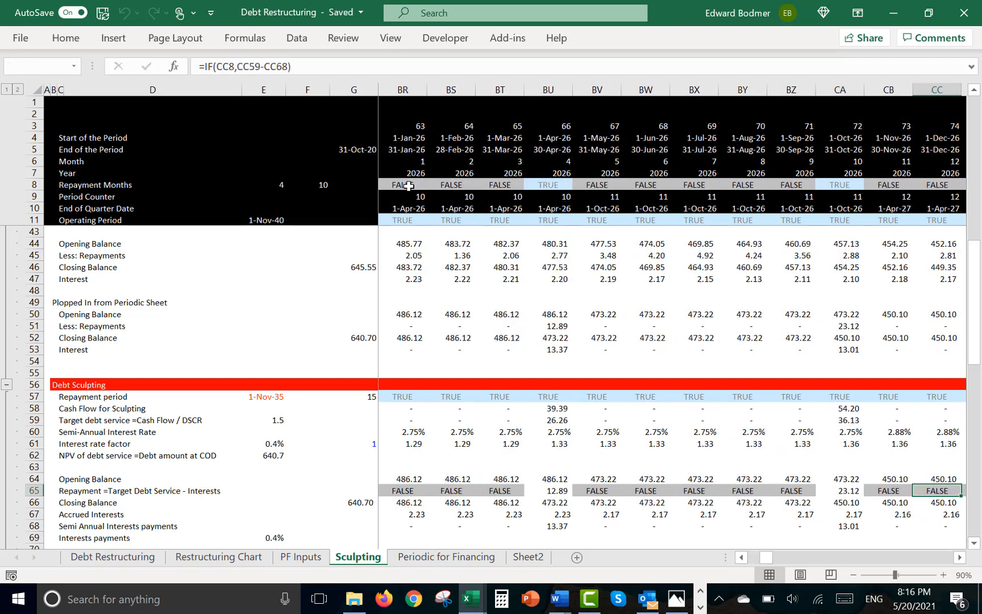
{"action": "key", "text": "Right"}
{"action": "key", "text": "Right"}
{"action": "key", "text": "Right"}
{"action": "key", "text": "Right"}
{"action": "key", "text": "Right"}
{"action": "key", "text": "Right"}
{"action": "key", "text": "Right"}
{"action": "key", "text": "Right"}
{"action": "key", "text": "Right"}
{"action": "key", "text": "Right"}
{"action": "key", "text": "Right"}
{"action": "key", "text": "Right"}
{"action": "key", "text": "Right"}
{"action": "key", "text": "Right"}
{"action": "key", "text": "Right"}
{"action": "key", "text": "Right"}
{"action": "key", "text": "Right"}
{"action": "key", "text": "Right"}
{"action": "key", "text": "Right"}
{"action": "key", "text": "Right"}
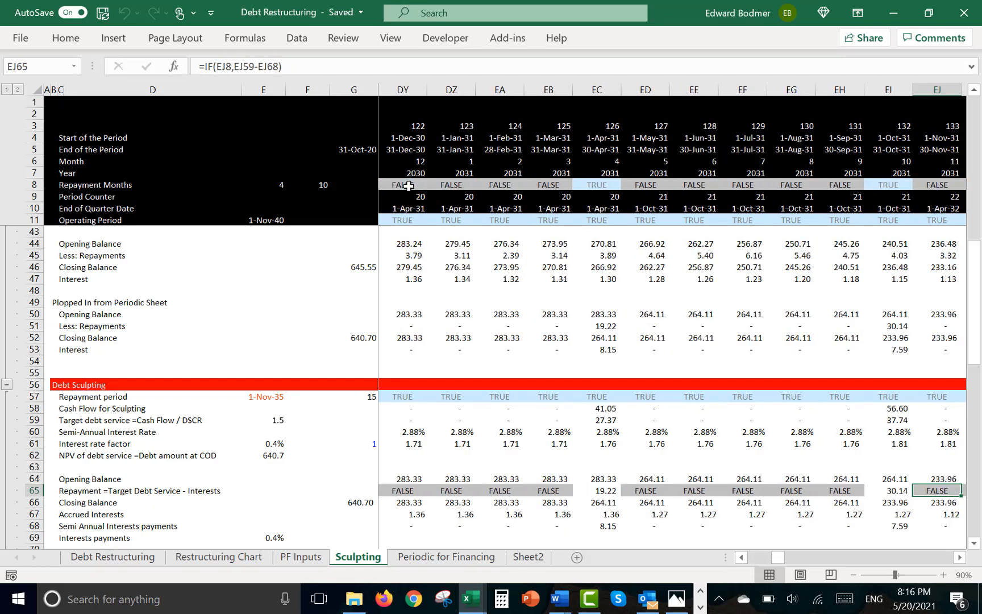
{"action": "key", "text": "Right"}
{"action": "key", "text": "Right"}
{"action": "key", "text": "Right"}
{"action": "key", "text": "Right"}
{"action": "key", "text": "Right"}
{"action": "key", "text": "Right"}
{"action": "key", "text": "Right"}
{"action": "key", "text": "Right"}
{"action": "key", "text": "Right"}
{"action": "key", "text": "Right"}
{"action": "key", "text": "Right"}
{"action": "key", "text": "Right"}
{"action": "key", "text": "Right"}
{"action": "key", "text": "Right"}
{"action": "key", "text": "Right"}
{"action": "key", "text": "Right"}
{"action": "key", "text": "Right"}
{"action": "key", "text": "Right"}
{"action": "key", "text": "Right"}
{"action": "key", "text": "Right"}
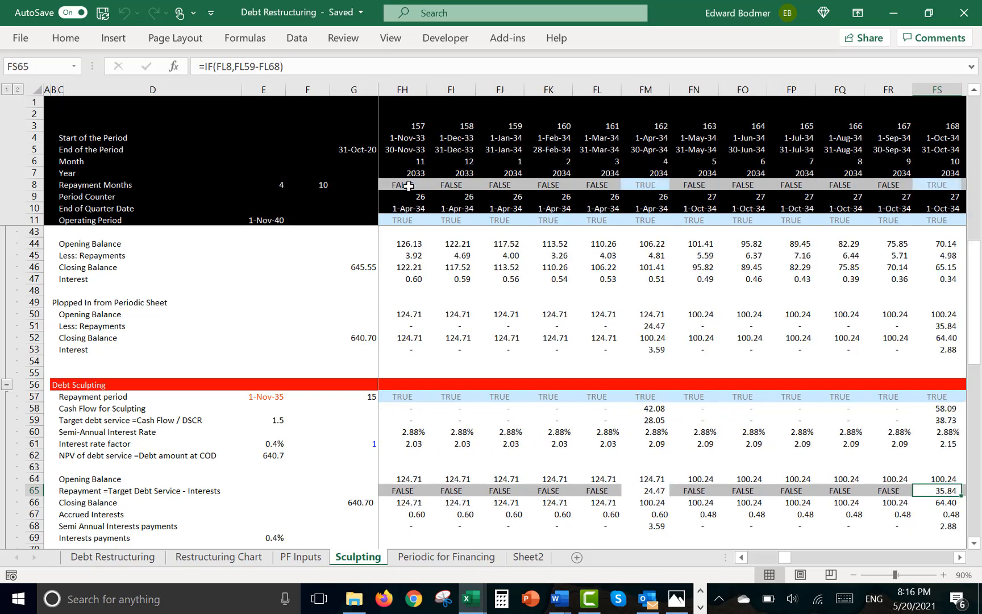
{"action": "key", "text": "Right"}
{"action": "key", "text": "Right"}
{"action": "key", "text": "Right"}
{"action": "key", "text": "Right"}
{"action": "key", "text": "Right"}
{"action": "key", "text": "Right"}
{"action": "key", "text": "Right"}
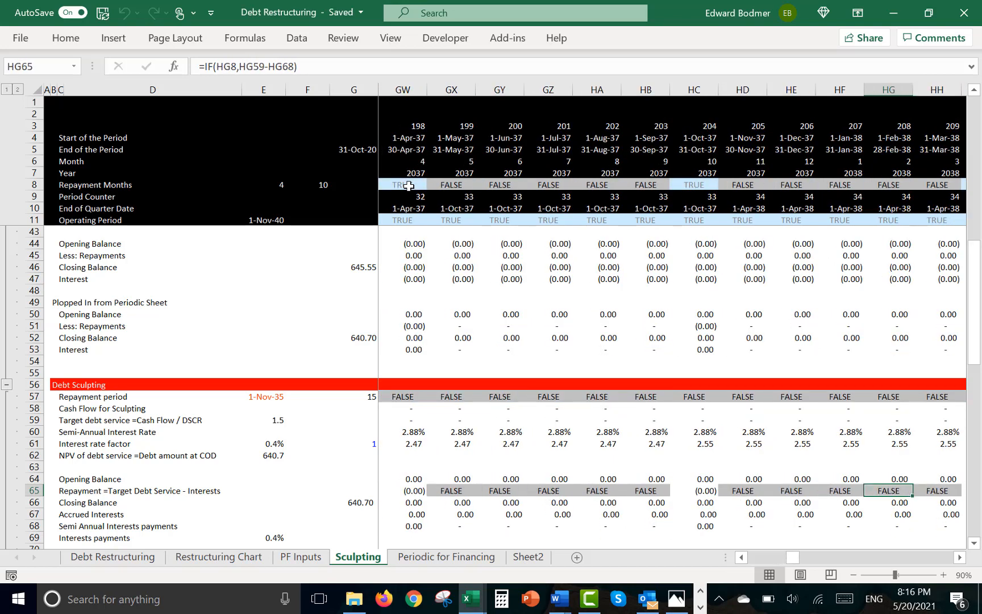
Multiply the Repayment formula in H65 by 1, as =IF(H8,H59-H68)*1, and fill it across row 65
{"action": "key", "text": "ctrl+Left"}
{"action": "key", "text": "Left"}
{"action": "key", "text": "Left"}
{"action": "key", "text": "Right"}
{"action": "key", "text": "Right"}
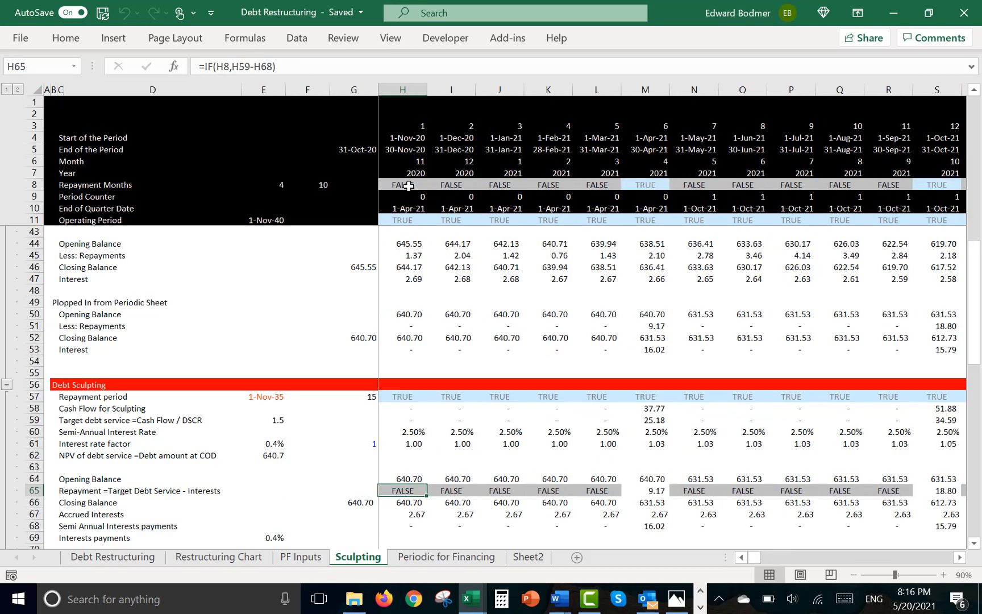
{"action": "key", "text": "F2"}
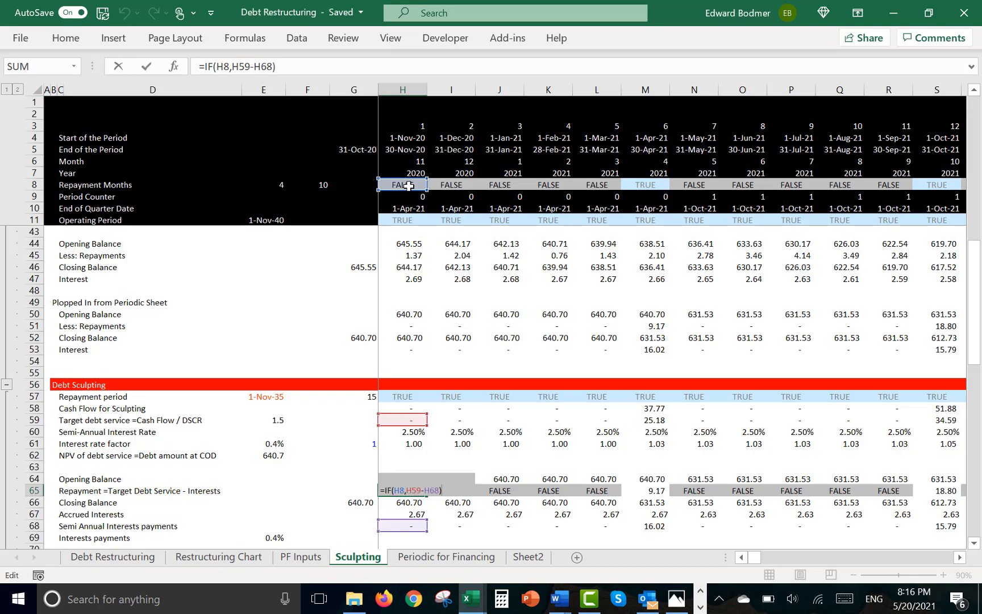
{"action": "key", "text": "ctrl+Return"}
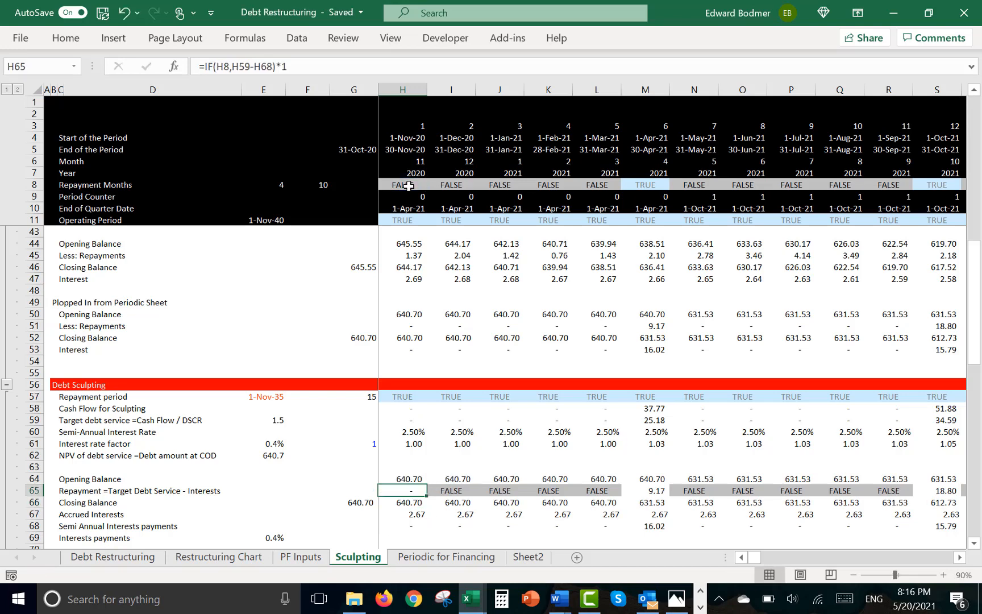
{"action": "key", "text": "ctrl+shift+Right"}
{"action": "key", "text": "ctrl+r"}
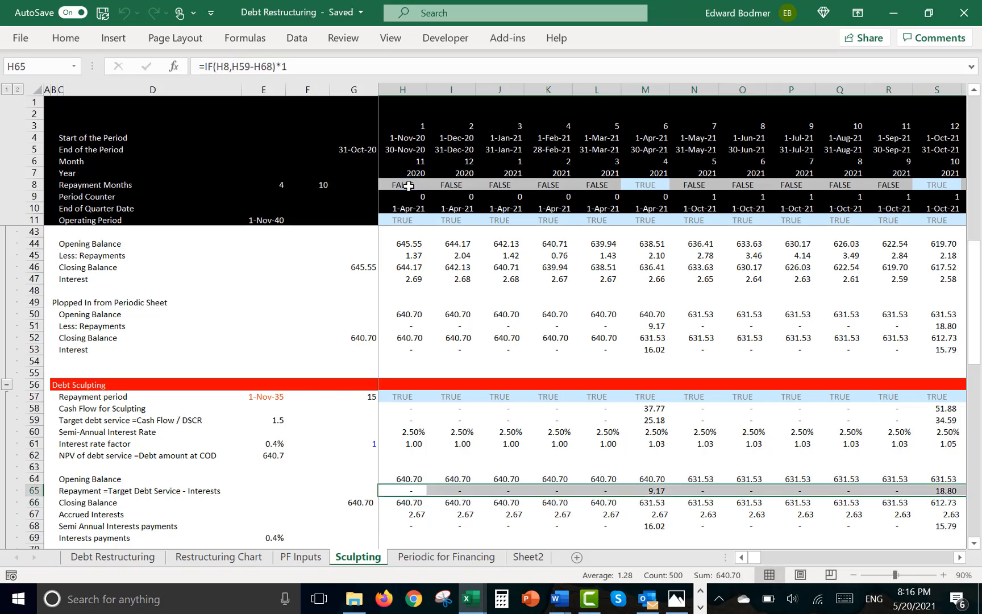
{"action": "key", "text": "Left"}
{"action": "key", "text": "Right"}
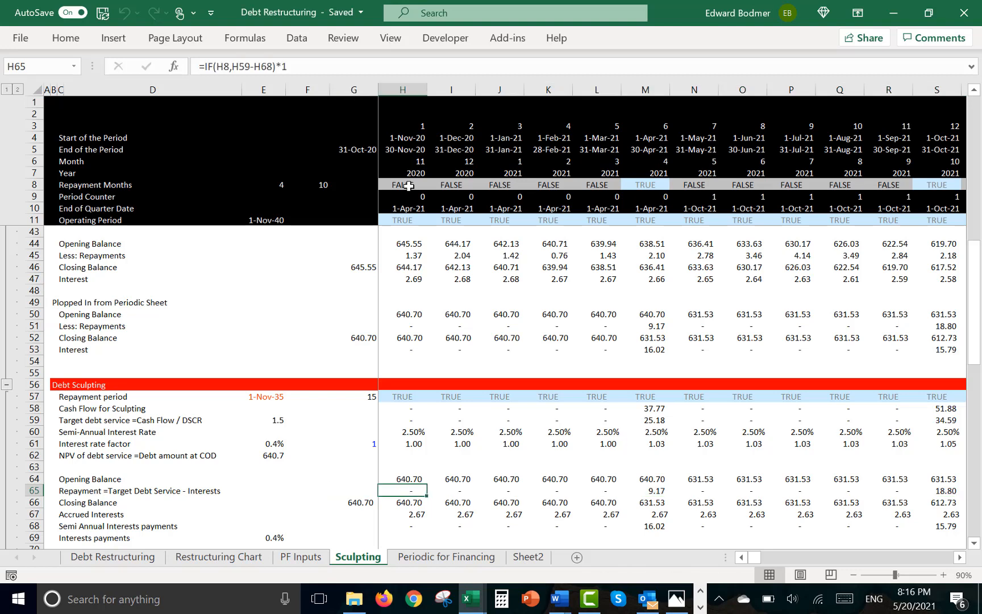
Select the debt balance, repayment and interest rows 64 to 68 from column H to SM and examine the final periods
{"action": "key", "text": "Up"}
{"action": "key", "text": "shift+Down"}
{"action": "key", "text": "shift+Down"}
{"action": "key", "text": "shift+Down"}
{"action": "key", "text": "shift+Down"}
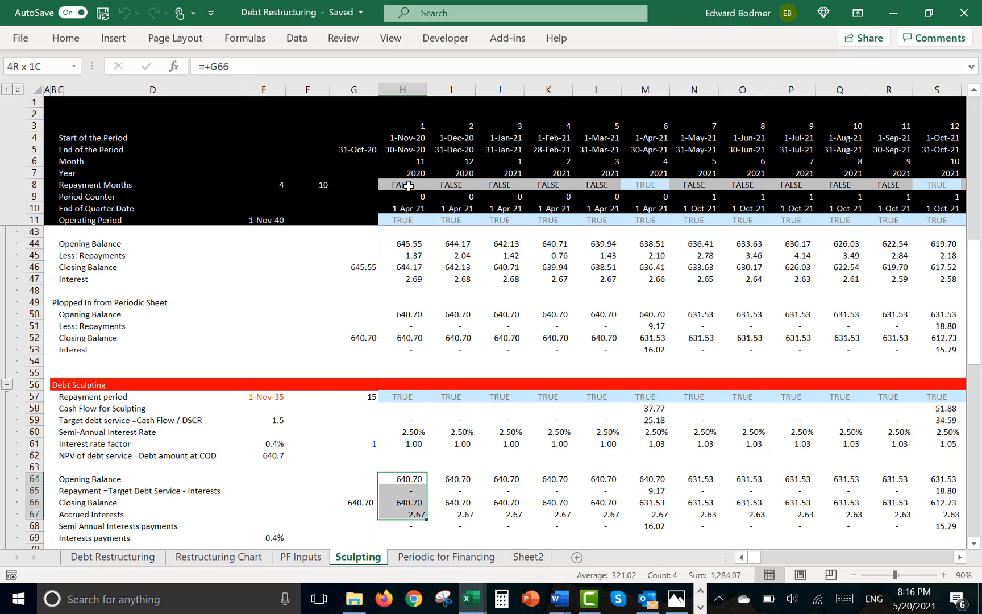
{"action": "key", "text": "ctrl+shift+Right"}
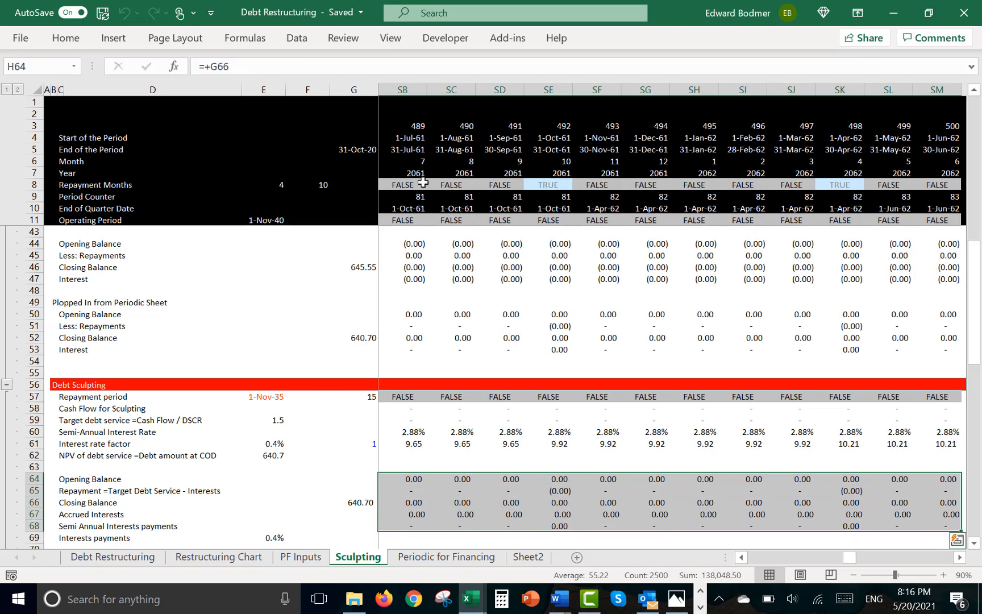
{"action": "key", "text": "Left"}
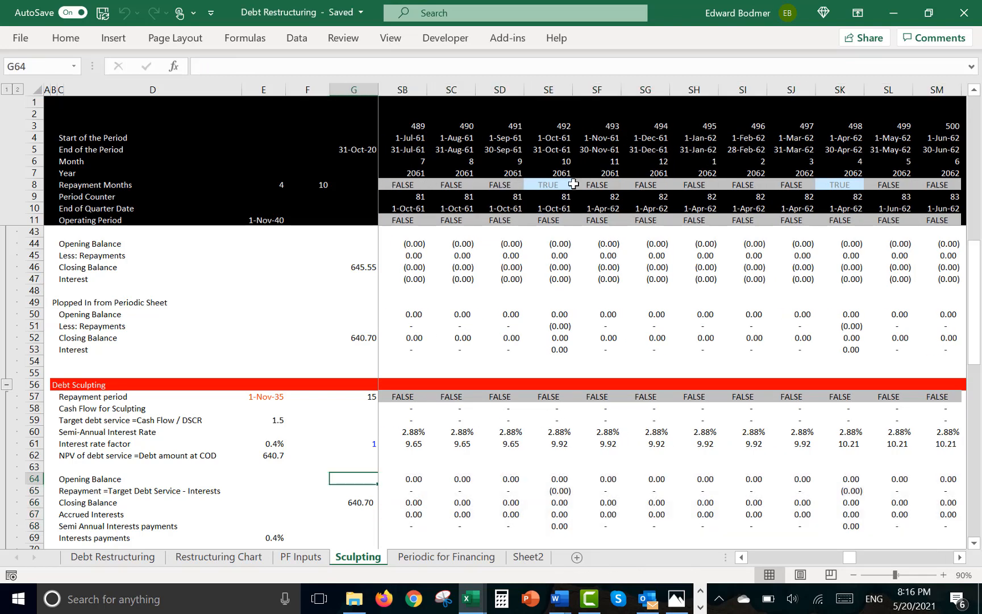
Replace the Closing Balance Test formula in E71 with =LOOKUP(E57,4:4,66:66), looking up the closing balance at the repayment period's end date
{"action": "key", "text": "Right"}
{"action": "key", "text": "Down"}
{"action": "key", "text": "Down"}
{"action": "key", "text": "Down"}
{"action": "key", "text": "Down"}
{"action": "key", "text": "Down"}
{"action": "key", "text": "Down"}
{"action": "key", "text": "Down"}
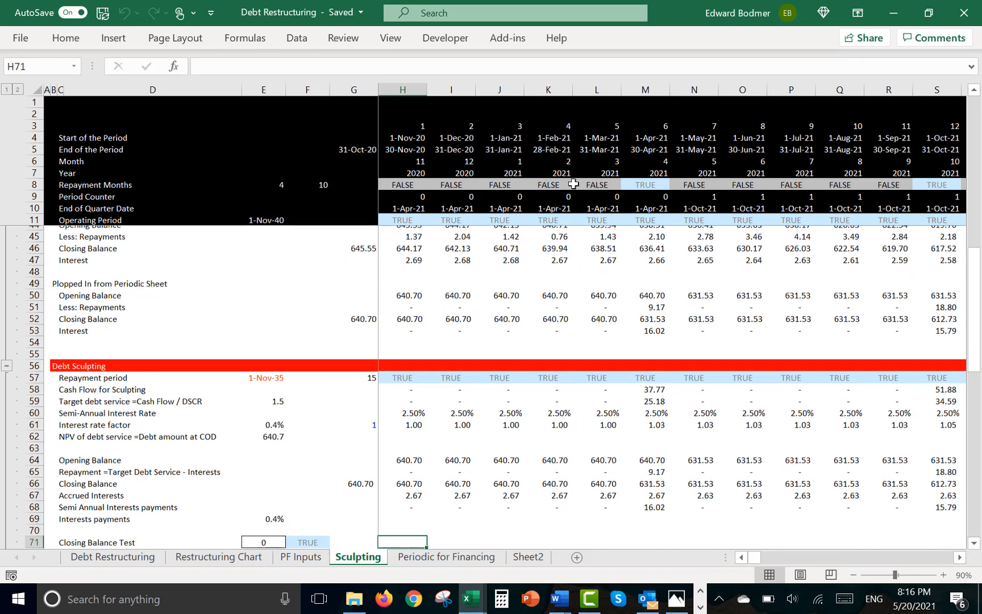
{"action": "key", "text": "Down"}
{"action": "key", "text": "Up"}
{"action": "key", "text": "Left"}
{"action": "key", "text": "Left"}
{"action": "key", "text": "Left"}
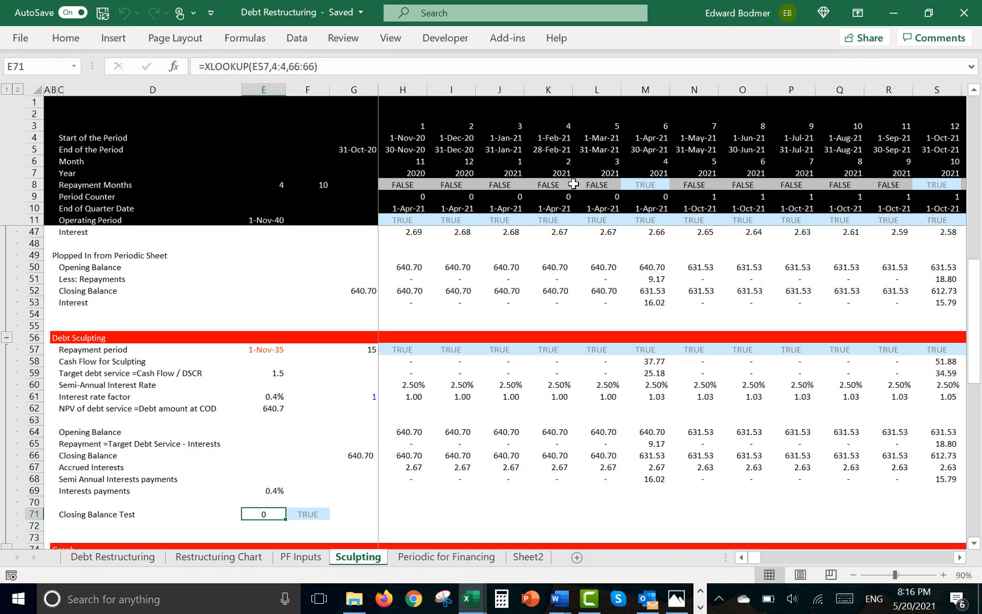
{"action": "type", "text": "=loo"}
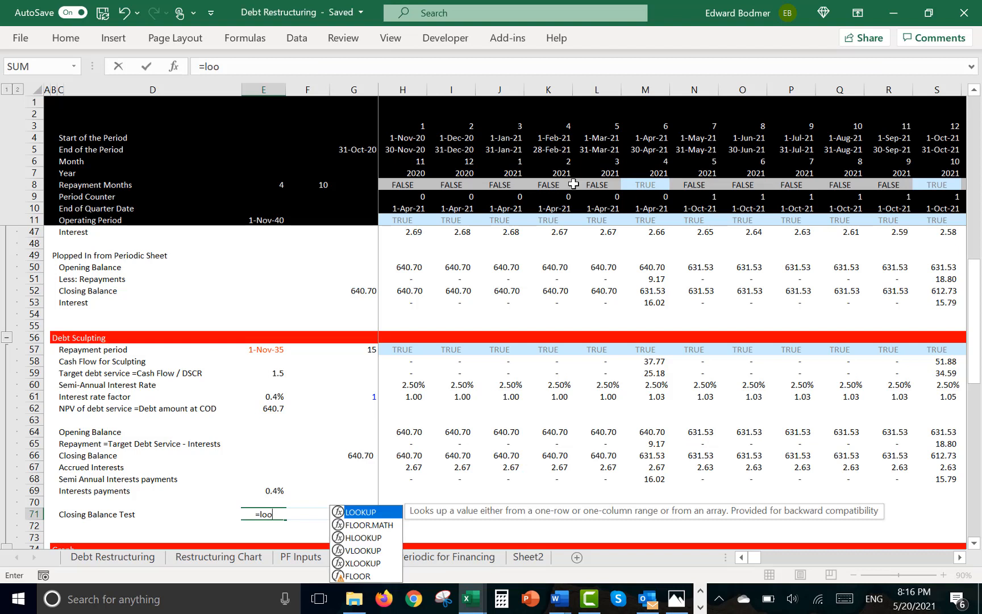
{"action": "key", "text": "Tab"}
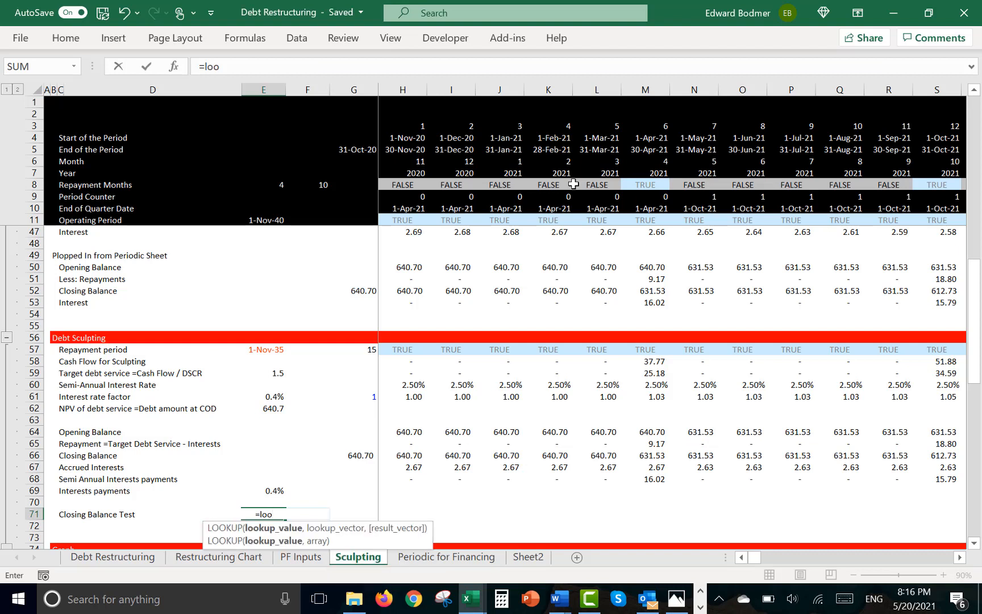
{"action": "left_click", "coordinate": [253, 349]}
{"action": "type", "text": ","}
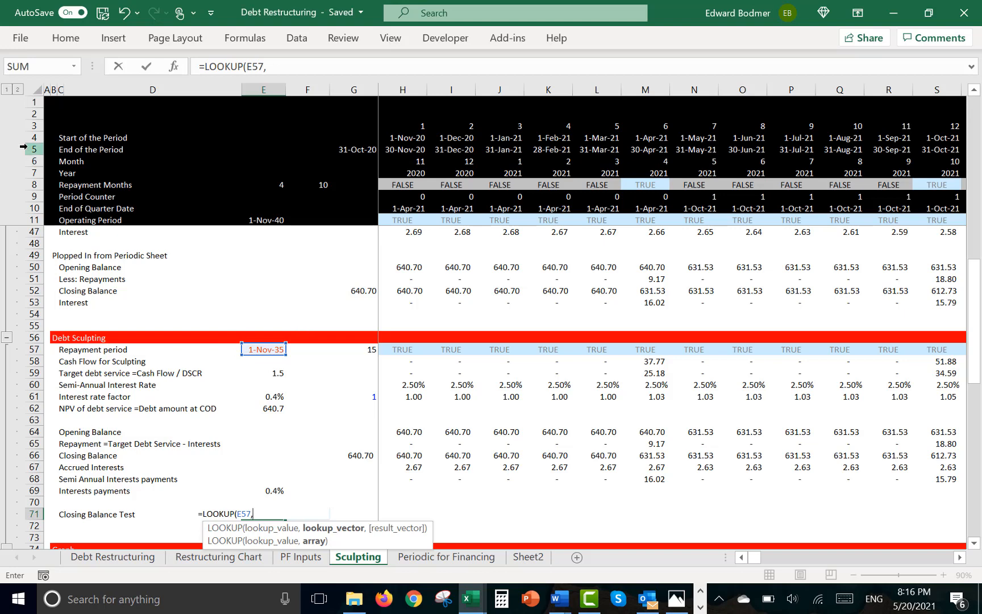
{"action": "left_click", "coordinate": [34, 138]}
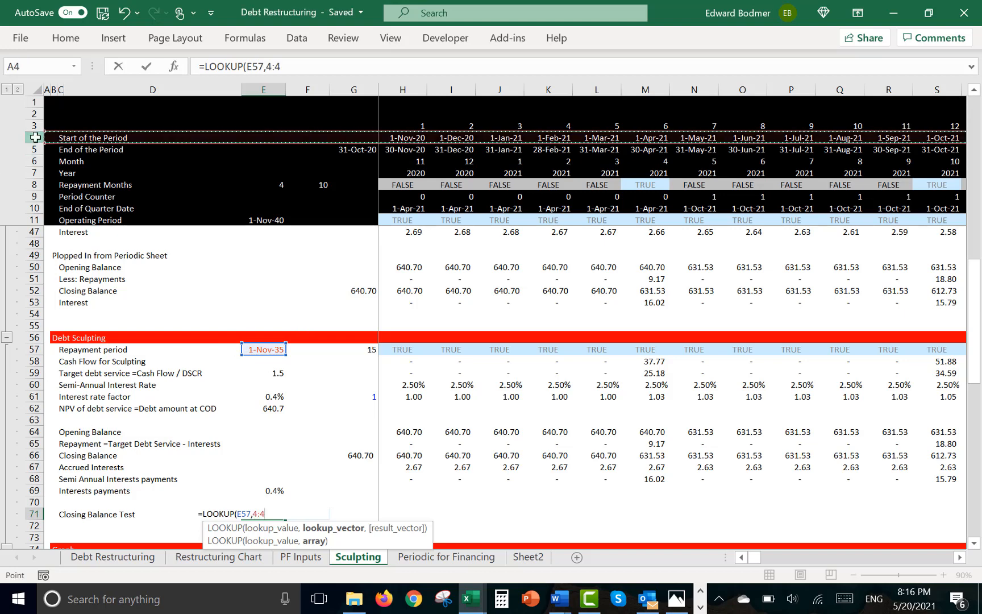
{"action": "type", "text": ","}
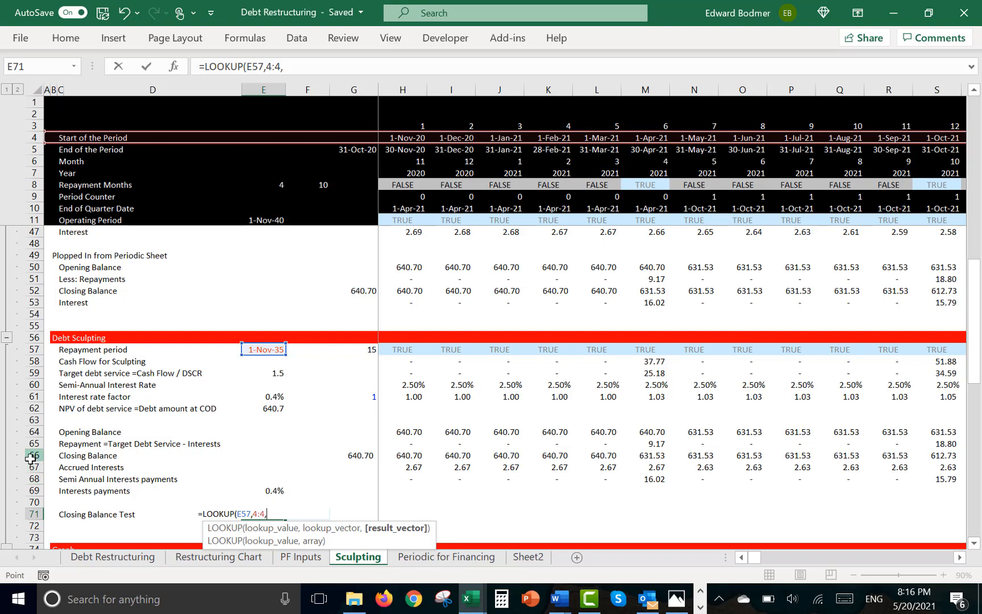
{"action": "left_click", "coordinate": [31, 458]}
{"action": "key", "text": "Return"}
Inspect the check formula in F71 beside the Closing Balance Test value
{"action": "key", "text": "Up"}
{"action": "key", "text": "Right"}
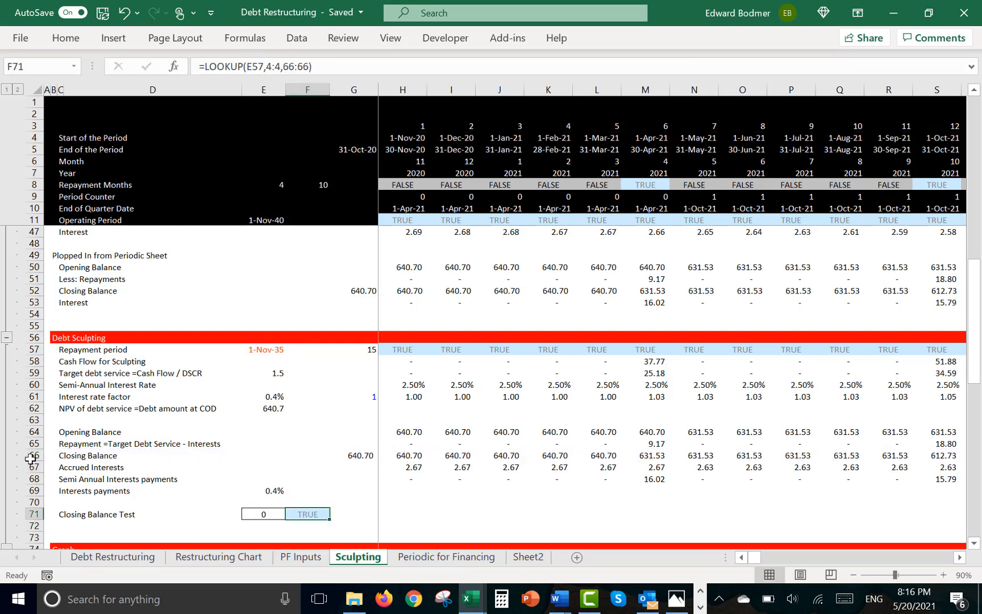
{"action": "key", "text": "F2"}
{"action": "key", "text": "Escape"}
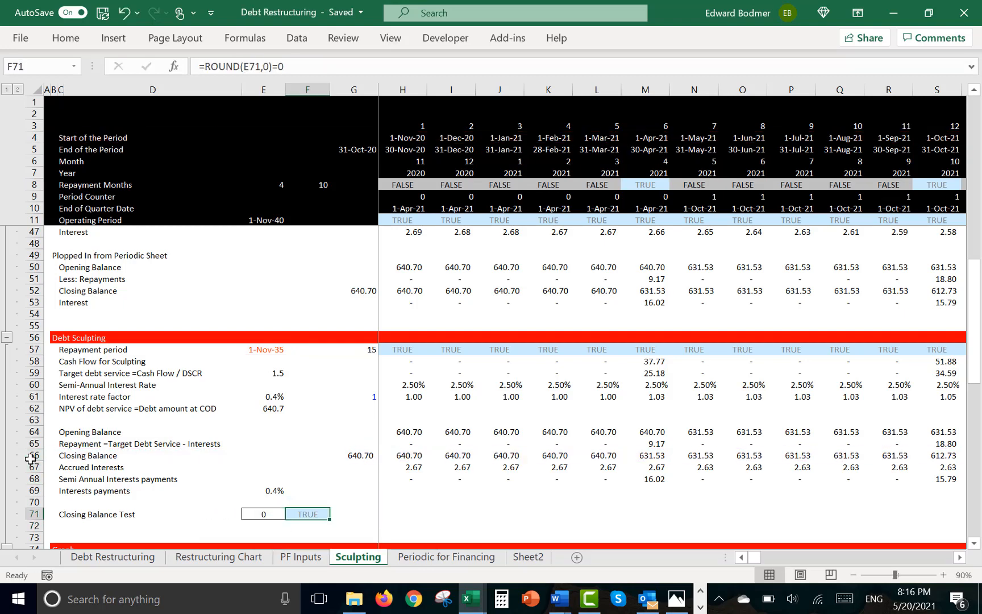
Move the note "DS =FCADS / DSCR" from N26 to N29, directly above the DSCR note
{"action": "key", "text": "Up"}
{"action": "key", "text": "Up"}
{"action": "key", "text": "Up"}
{"action": "key", "text": "Up"}
{"action": "key", "text": "Up"}
{"action": "key", "text": "Up"}
{"action": "key", "text": "Up"}
{"action": "key", "text": "Up"}
{"action": "key", "text": "Up"}
{"action": "key", "text": "Up"}
{"action": "key", "text": "Up"}
{"action": "key", "text": "Up"}
{"action": "key", "text": "Up"}
{"action": "key", "text": "Up"}
{"action": "key", "text": "Up"}
{"action": "key", "text": "Up"}
{"action": "key", "text": "Up"}
{"action": "key", "text": "Up"}
{"action": "key", "text": "Up"}
{"action": "key", "text": "Up"}
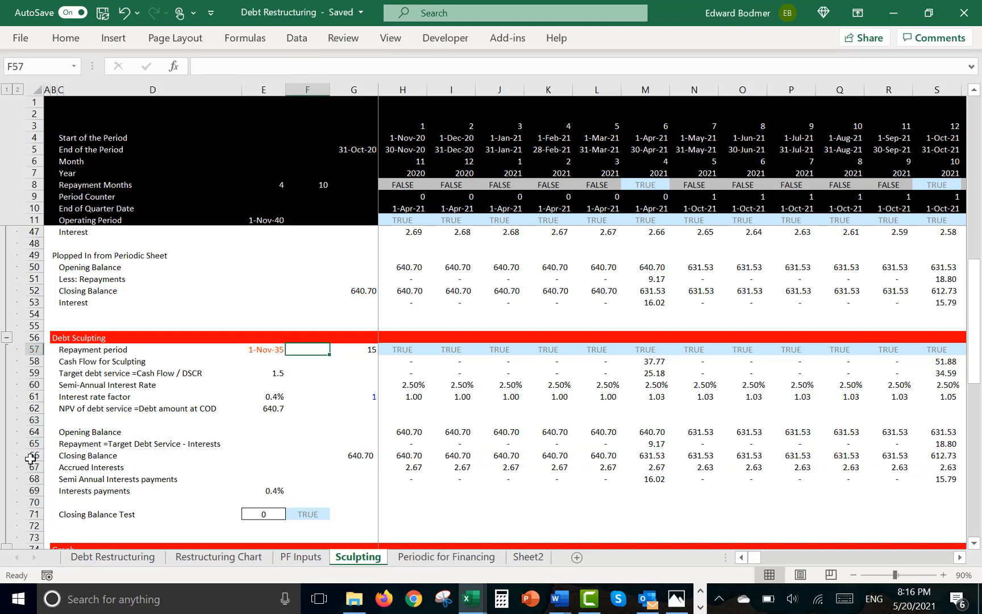
{"action": "key", "text": "Up"}
{"action": "key", "text": "Up"}
{"action": "key", "text": "Up"}
{"action": "key", "text": "Up"}
{"action": "key", "text": "Up"}
{"action": "key", "text": "Up"}
{"action": "key", "text": "Up"}
{"action": "key", "text": "Up"}
{"action": "key", "text": "Up"}
{"action": "key", "text": "Up"}
{"action": "key", "text": "Up"}
{"action": "key", "text": "Up"}
{"action": "key", "text": "Up"}
{"action": "key", "text": "Up"}
{"action": "key", "text": "Up"}
{"action": "key", "text": "Up"}
{"action": "key", "text": "Up"}
{"action": "key", "text": "Up"}
{"action": "key", "text": "Up"}
{"action": "key", "text": "Up"}
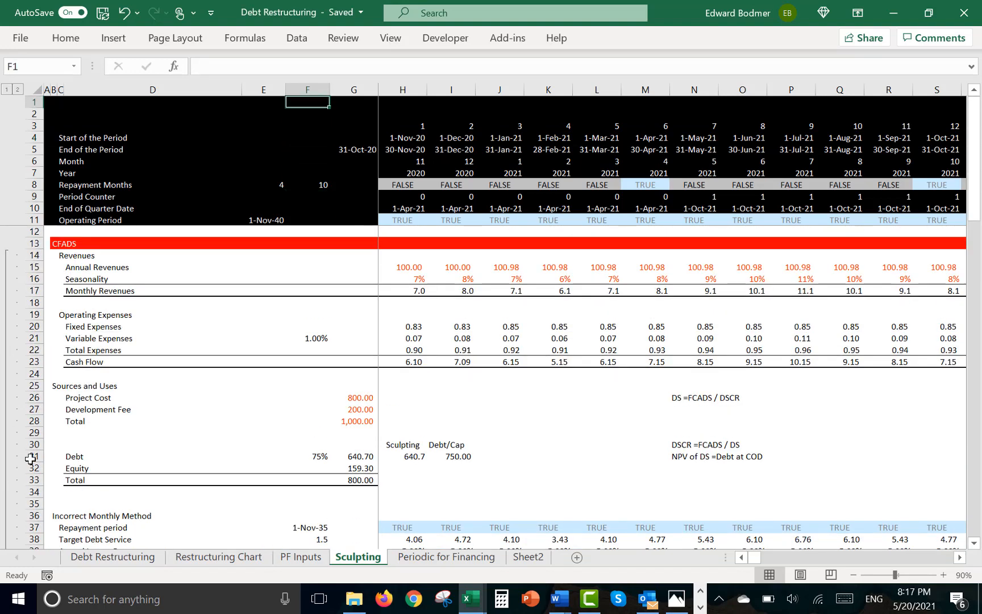
{"action": "key", "text": "Down"}
{"action": "key", "text": "Down"}
{"action": "key", "text": "Down"}
{"action": "key", "text": "Down"}
{"action": "key", "text": "Down"}
{"action": "key", "text": "Down"}
{"action": "key", "text": "Down"}
{"action": "key", "text": "Down"}
{"action": "key", "text": "Down"}
{"action": "key", "text": "Down"}
{"action": "key", "text": "Down"}
{"action": "key", "text": "Down"}
{"action": "key", "text": "Down"}
{"action": "key", "text": "Down"}
{"action": "key", "text": "Down"}
{"action": "key", "text": "Down"}
{"action": "key", "text": "Down"}
{"action": "key", "text": "Down"}
{"action": "key", "text": "Down"}
{"action": "key", "text": "Down"}
{"action": "key", "text": "Right"}
{"action": "key", "text": "Right"}
{"action": "key", "text": "Right"}
{"action": "key", "text": "Right"}
{"action": "key", "text": "Right"}
{"action": "key", "text": "Right"}
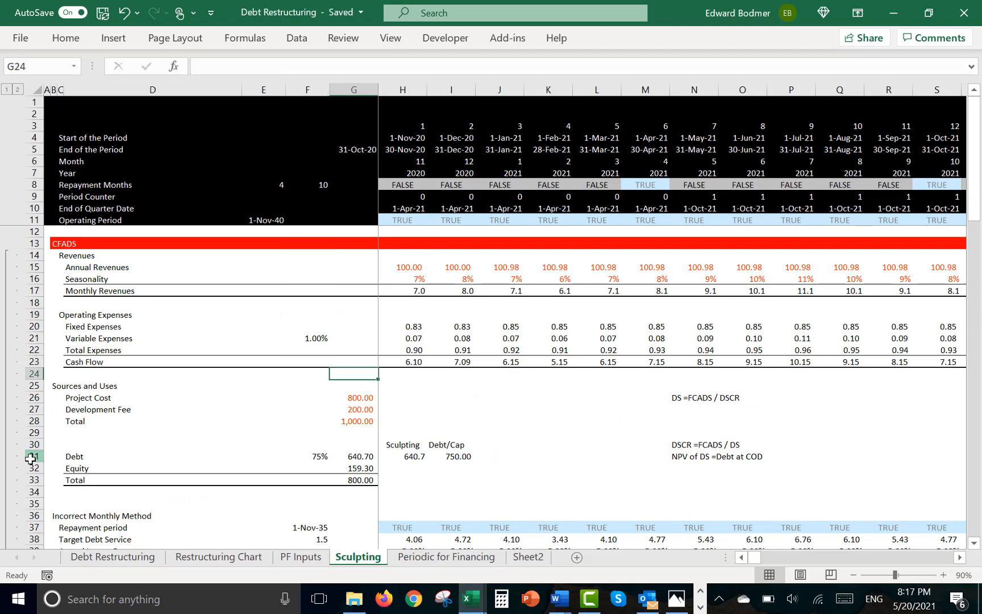
{"action": "key", "text": "Down"}
{"action": "key", "text": "Down"}
{"action": "key", "text": "Right"}
{"action": "key", "text": "Right"}
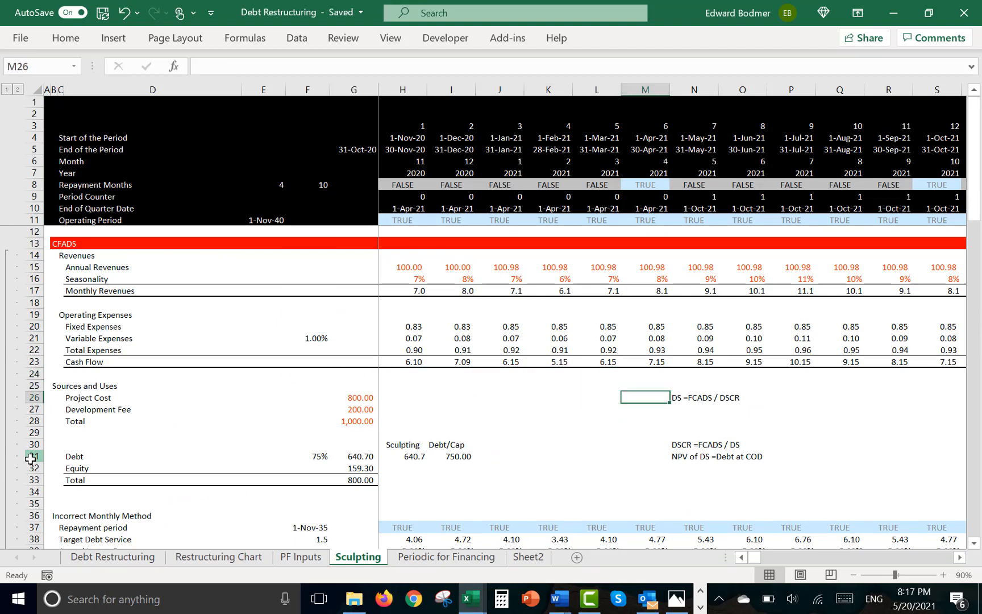
{"action": "key", "text": "ctrl+x"}
{"action": "key", "text": "Down"}
{"action": "key", "text": "Down"}
{"action": "key", "text": "Down"}
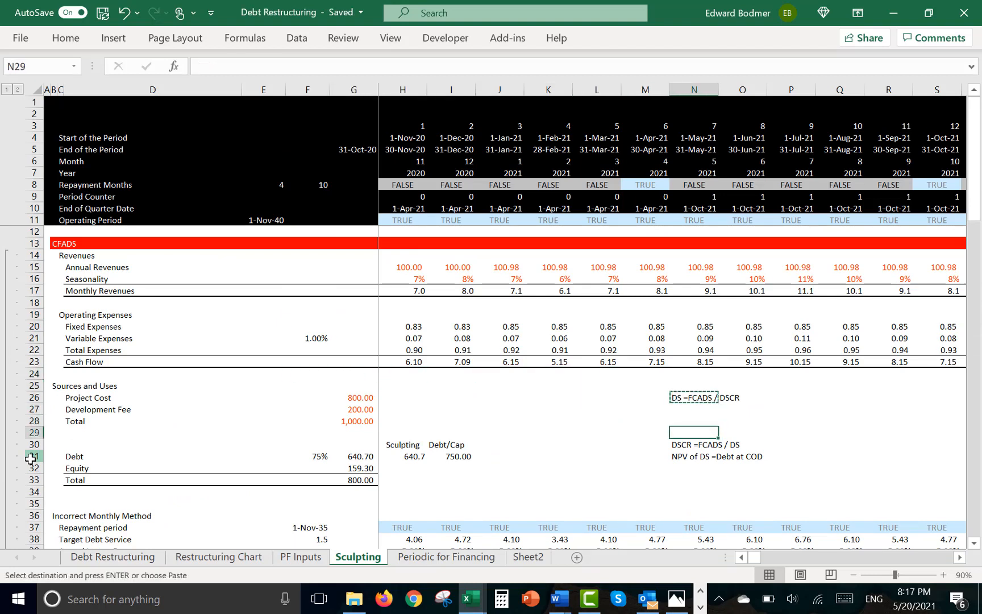
{"action": "key", "text": "Return"}
Review the sheet from the formula notes through the Debt Sculpting section to the Cash Flows and Debt Service rows under Graph
{"action": "key", "text": "Down"}
{"action": "key", "text": "Down"}
{"action": "key", "text": "Down"}
{"action": "key", "text": "Down"}
{"action": "key", "text": "Down"}
{"action": "key", "text": "Down"}
{"action": "key", "text": "Down"}
{"action": "key", "text": "Down"}
{"action": "key", "text": "Down"}
{"action": "key", "text": "Down"}
{"action": "key", "text": "Down"}
{"action": "key", "text": "Down"}
{"action": "key", "text": "Down"}
{"action": "key", "text": "Down"}
{"action": "key", "text": "Down"}
{"action": "key", "text": "Down"}
{"action": "key", "text": "Down"}
{"action": "key", "text": "Down"}
{"action": "key", "text": "Down"}
{"action": "key", "text": "Down"}
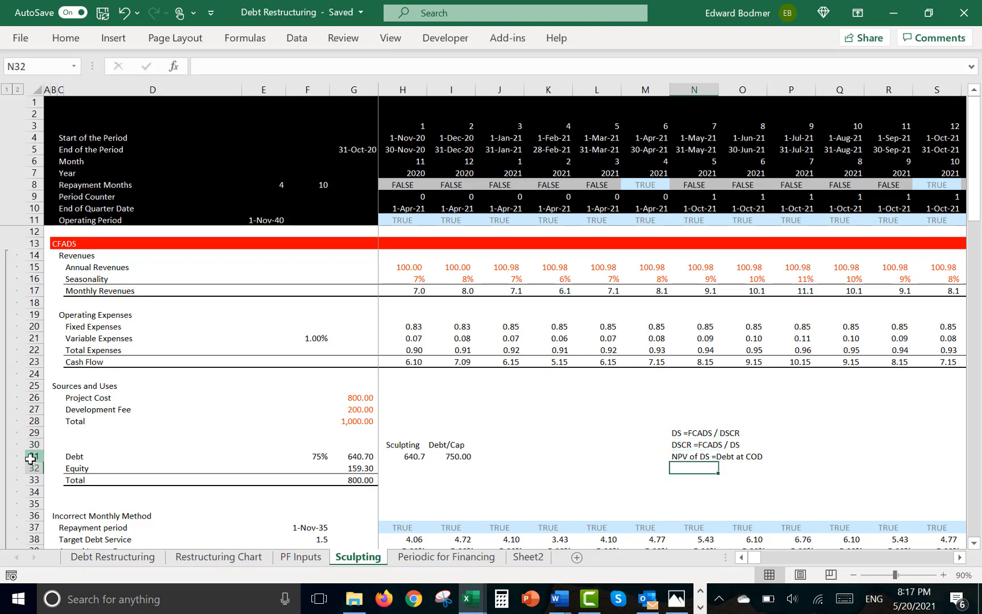
{"action": "key", "text": "Down"}
{"action": "key", "text": "Down"}
{"action": "key", "text": "Down"}
{"action": "key", "text": "Down"}
{"action": "key", "text": "Down"}
{"action": "key", "text": "Down"}
{"action": "key", "text": "Down"}
{"action": "key", "text": "Down"}
{"action": "key", "text": "Down"}
{"action": "key", "text": "Down"}
{"action": "key", "text": "Down"}
{"action": "key", "text": "Down"}
{"action": "key", "text": "Down"}
{"action": "key", "text": "Down"}
{"action": "key", "text": "Down"}
{"action": "key", "text": "Down"}
{"action": "key", "text": "Down"}
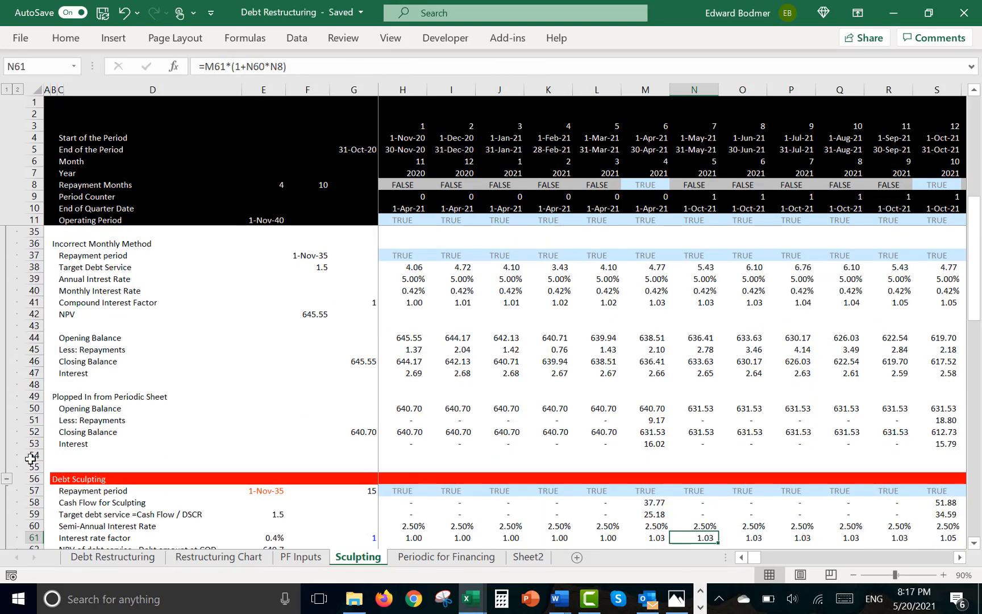
{"action": "key", "text": "Left"}
{"action": "key", "text": "Down"}
{"action": "key", "text": "Down"}
{"action": "key", "text": "Down"}
{"action": "key", "text": "Down"}
{"action": "key", "text": "Down"}
{"action": "key", "text": "Down"}
{"action": "key", "text": "Down"}
{"action": "key", "text": "Down"}
{"action": "key", "text": "Down"}
{"action": "key", "text": "Down"}
{"action": "key", "text": "Down"}
{"action": "key", "text": "Down"}
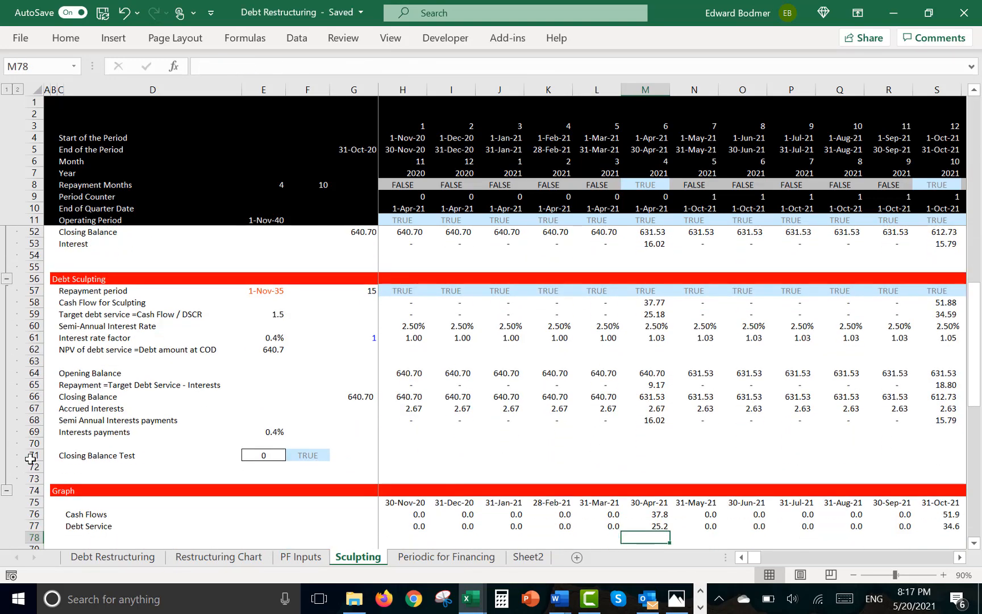
Examine the chart beneath the Graph section together with its Cash Flows and Debt Service rows
{"action": "key", "text": "Up"}
{"action": "key", "text": "Up"}
{"action": "key", "text": "Up"}
{"action": "key", "text": "Up"}
{"action": "key", "text": "Up"}
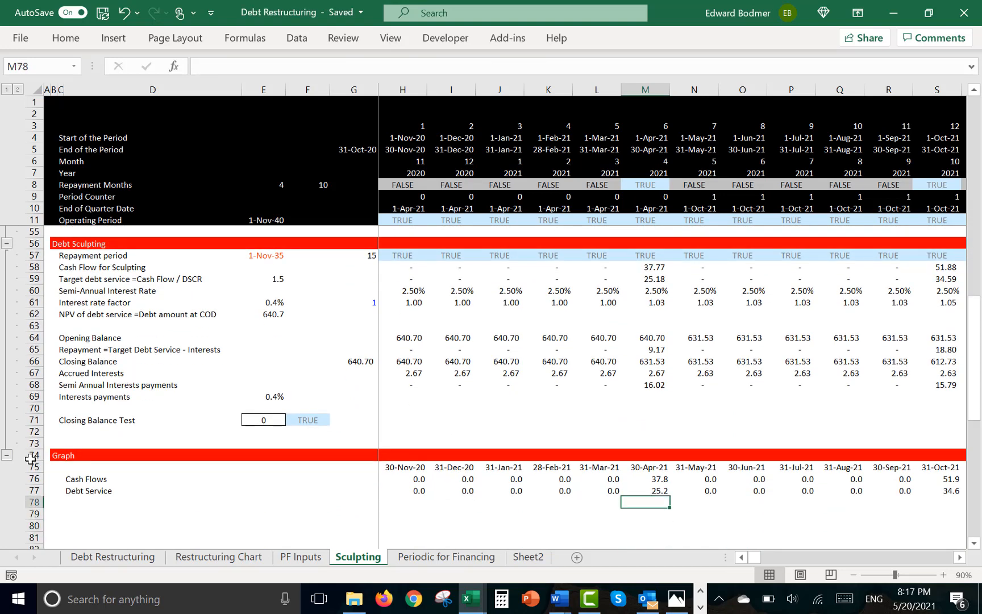
{"action": "key", "text": "Down"}
{"action": "key", "text": "Down"}
{"action": "key", "text": "Down"}
{"action": "key", "text": "Down"}
{"action": "key", "text": "Down"}
{"action": "key", "text": "Down"}
{"action": "key", "text": "Down"}
{"action": "key", "text": "Down"}
{"action": "key", "text": "Down"}
{"action": "key", "text": "Down"}
{"action": "key", "text": "Down"}
{"action": "key", "text": "Down"}
{"action": "key", "text": "Down"}
{"action": "key", "text": "Down"}
{"action": "key", "text": "Down"}
{"action": "key", "text": "Down"}
{"action": "key", "text": "Down"}
{"action": "key", "text": "Down"}
{"action": "key", "text": "Down"}
{"action": "key", "text": "Down"}
{"action": "key", "text": "Down"}
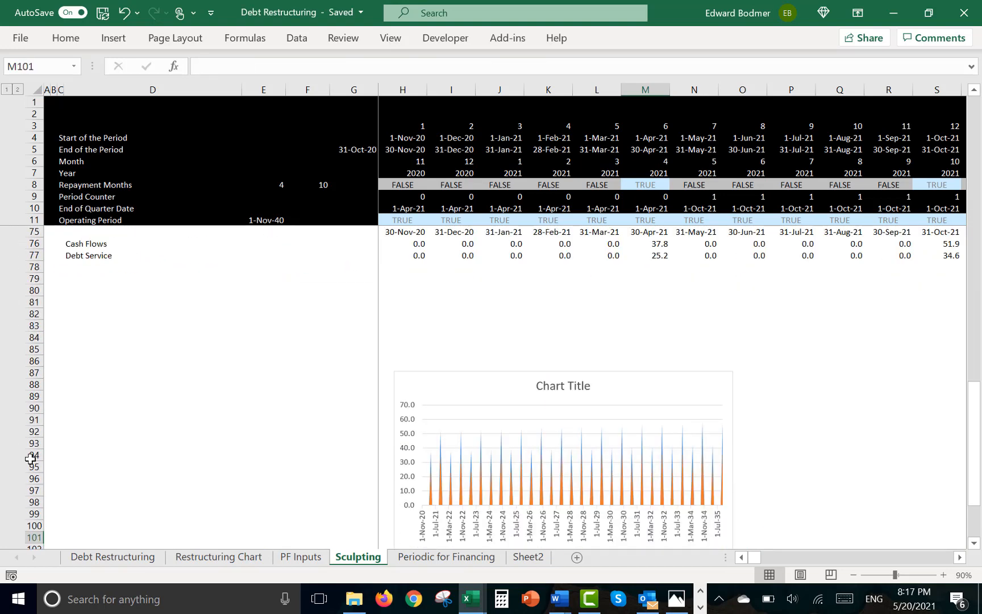
{"action": "key", "text": "Up"}
{"action": "key", "text": "Up"}
{"action": "key", "text": "Up"}
{"action": "key", "text": "Up"}
{"action": "key", "text": "Up"}
{"action": "key", "text": "Up"}
{"action": "key", "text": "Up"}
{"action": "key", "text": "Up"}
{"action": "key", "text": "Up"}
{"action": "key", "text": "Up"}
{"action": "key", "text": "Up"}
{"action": "key", "text": "Up"}
{"action": "key", "text": "Up"}
{"action": "key", "text": "Up"}
{"action": "key", "text": "Up"}
{"action": "key", "text": "Up"}
{"action": "key", "text": "Up"}
{"action": "key", "text": "Up"}
{"action": "key", "text": "Up"}
{"action": "key", "text": "Up"}
{"action": "key", "text": "Up"}
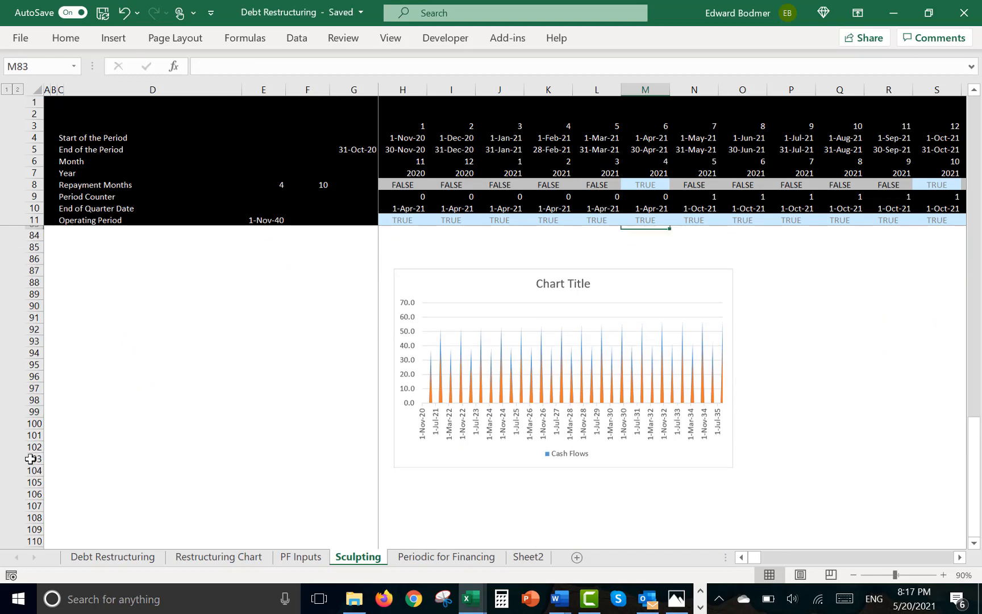
{"action": "key", "text": "Down"}
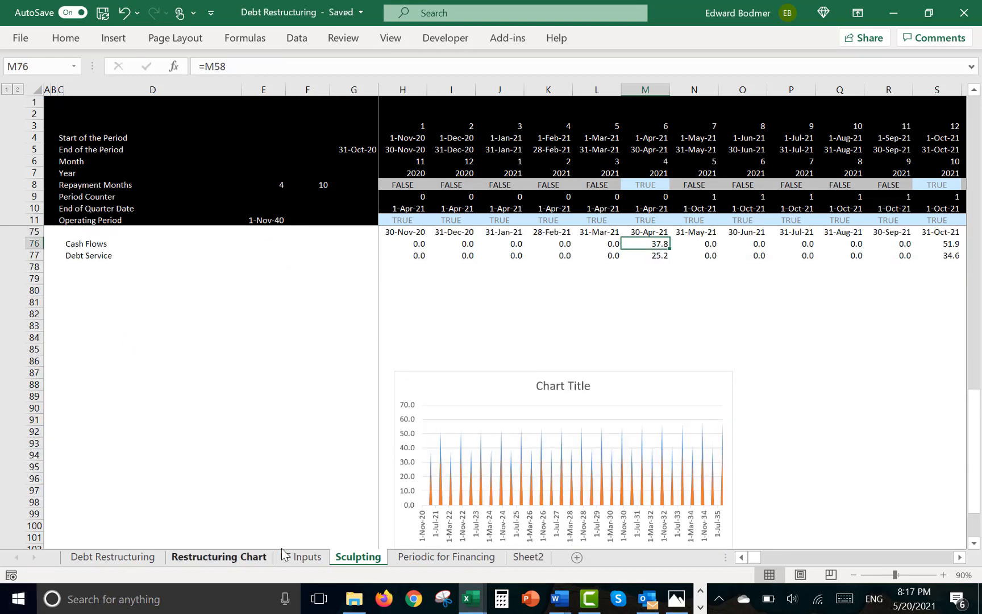
Move the cash flow and debt service chart up to about row 81, closer to its data rows, and deselect it
{"action": "left_click_drag", "start_coordinate": [424, 386], "coordinate": [423, 307]}
{"action": "left_click", "coordinate": [252, 380]}
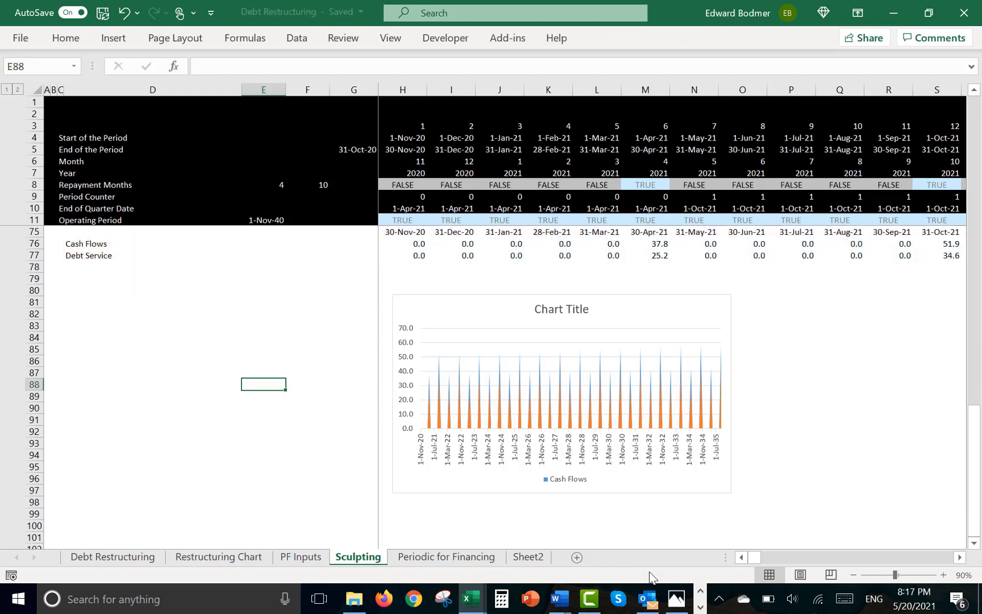
{"action": "left_click", "coordinate": [701, 607]}
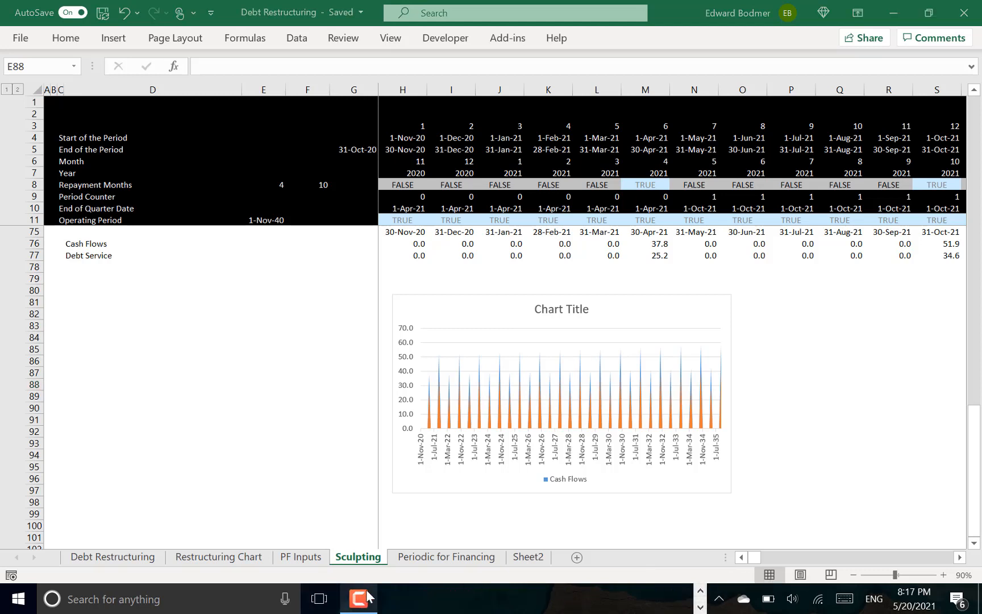